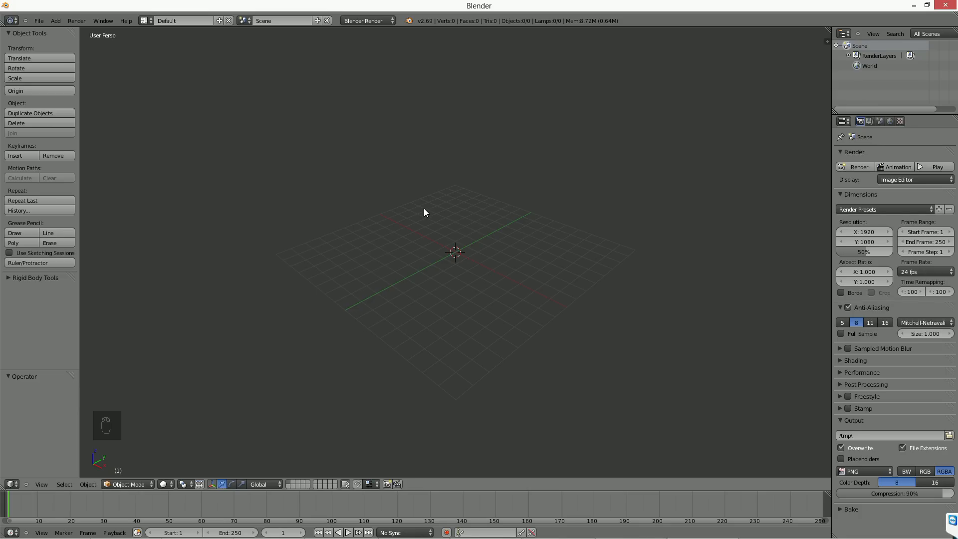
Step: Widen the properties editor beside the 3D viewport
{"action": "left_click_drag", "start_coordinate": [831, 147], "coordinate": [789, 148]}
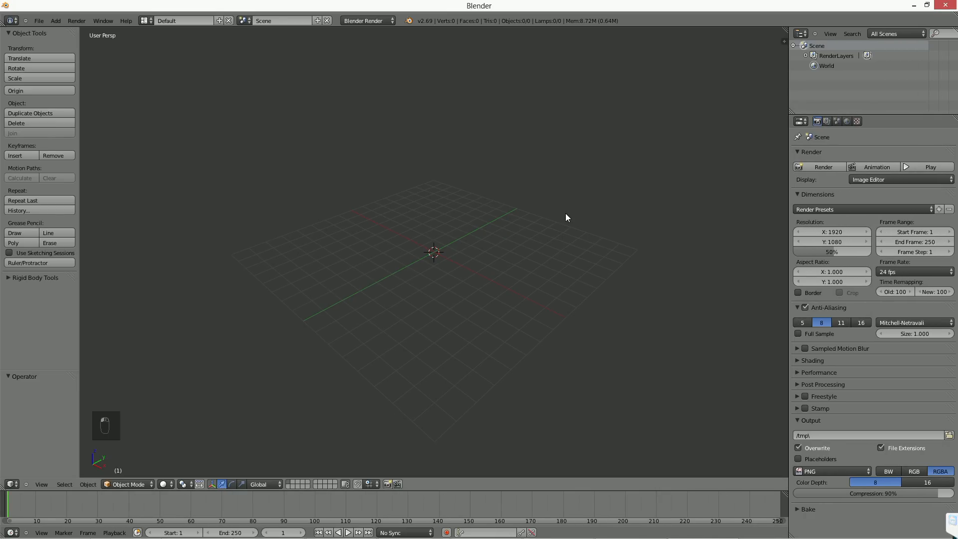
{"action": "left_click", "coordinate": [103, 21]}
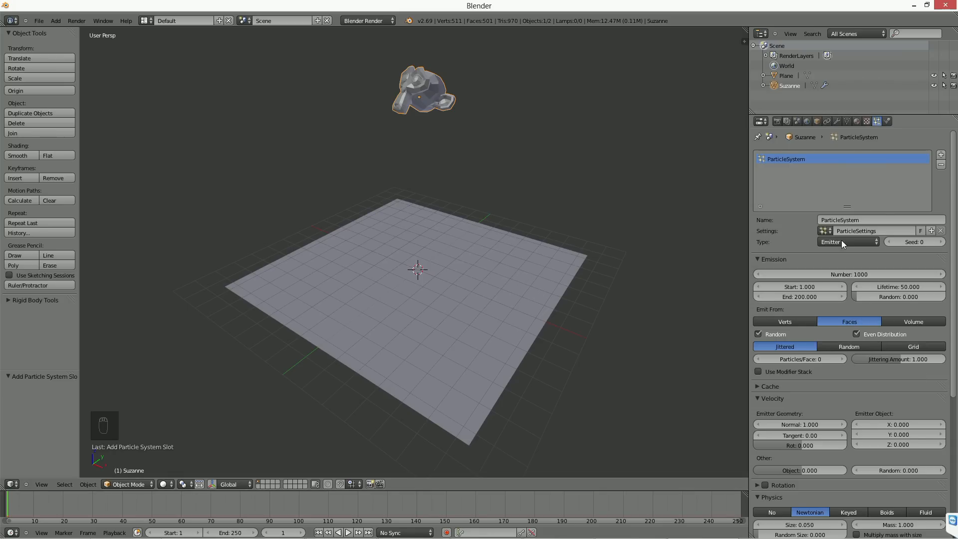
Step: Choose Emitter as the type of Suzanne's particle system
{"action": "left_click", "coordinate": [841, 241]}
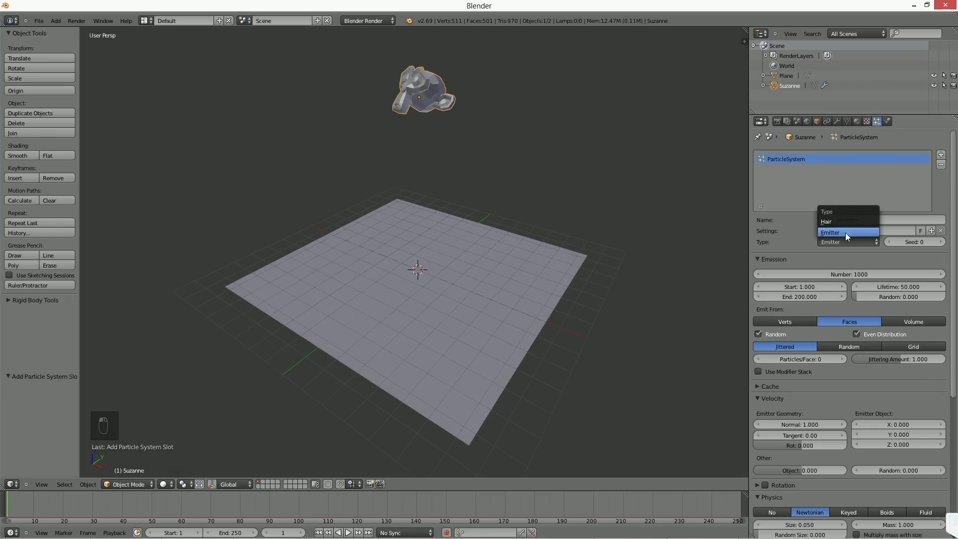
{"action": "left_click", "coordinate": [846, 233]}
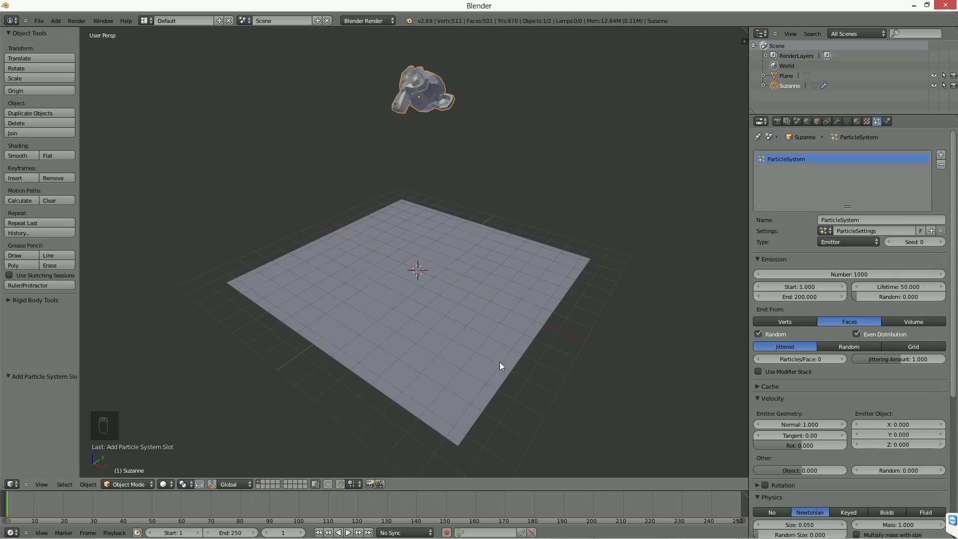
{"action": "middle_click_drag", "start_coordinate": [492, 353], "coordinate": [480, 341]}
{"action": "scroll", "coordinate": [480, 341], "scroll_direction": "up", "scroll_amount": 1}
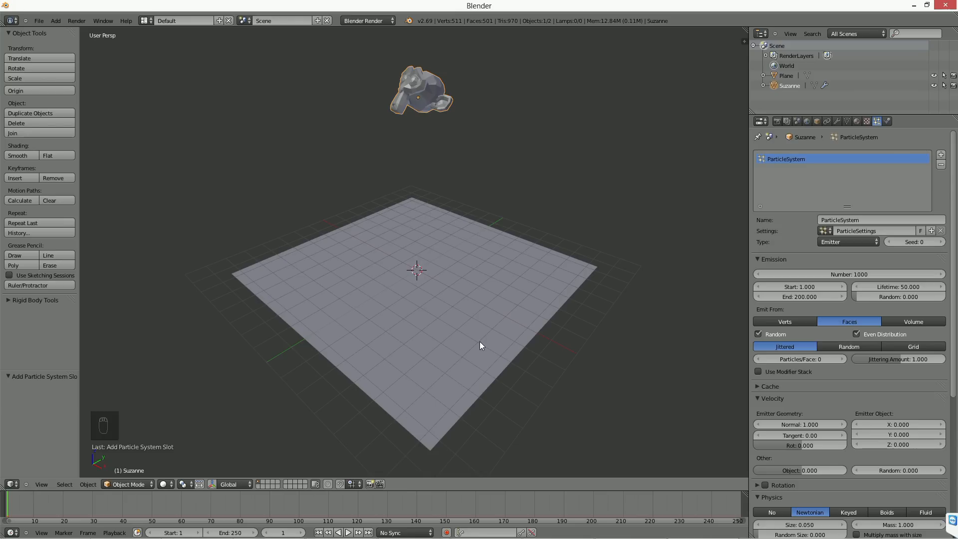
{"action": "middle_click_drag", "start_coordinate": [477, 319], "coordinate": [477, 323]}
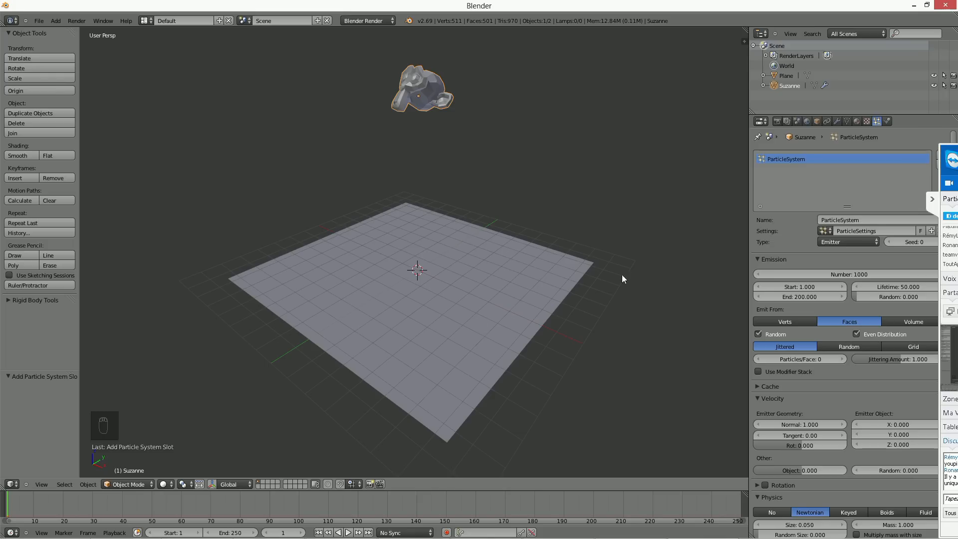
{"action": "left_click", "coordinate": [953, 151]}
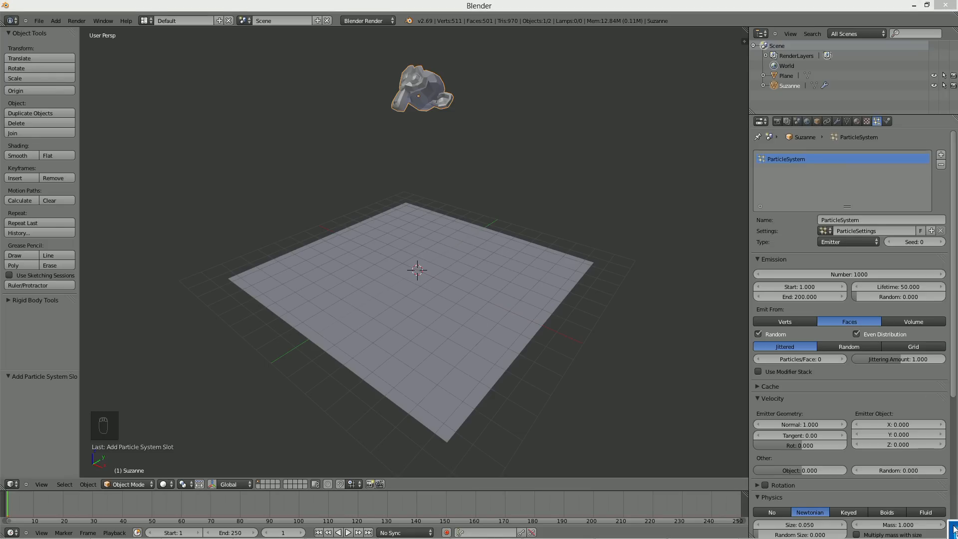
{"action": "right_click", "coordinate": [456, 298]}
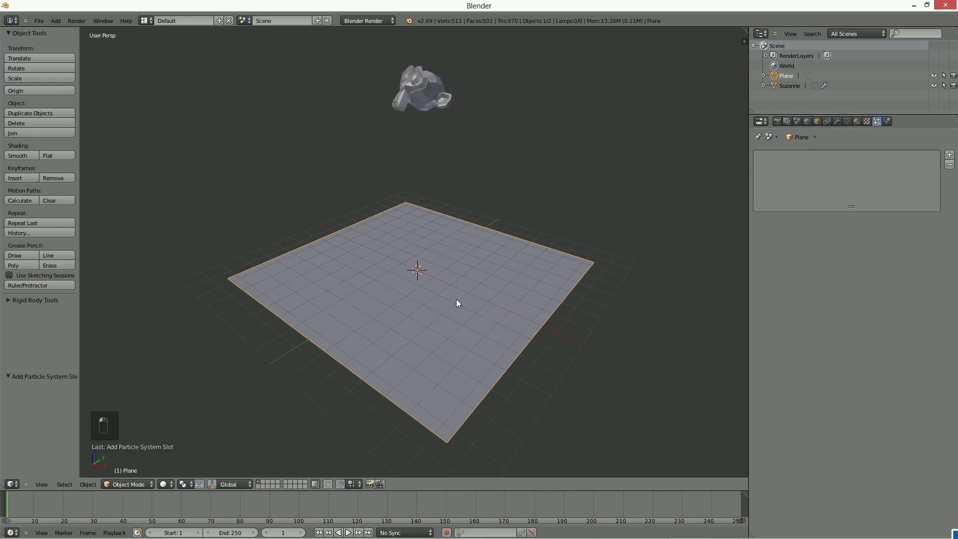
{"action": "key", "text": "ctrl+z"}
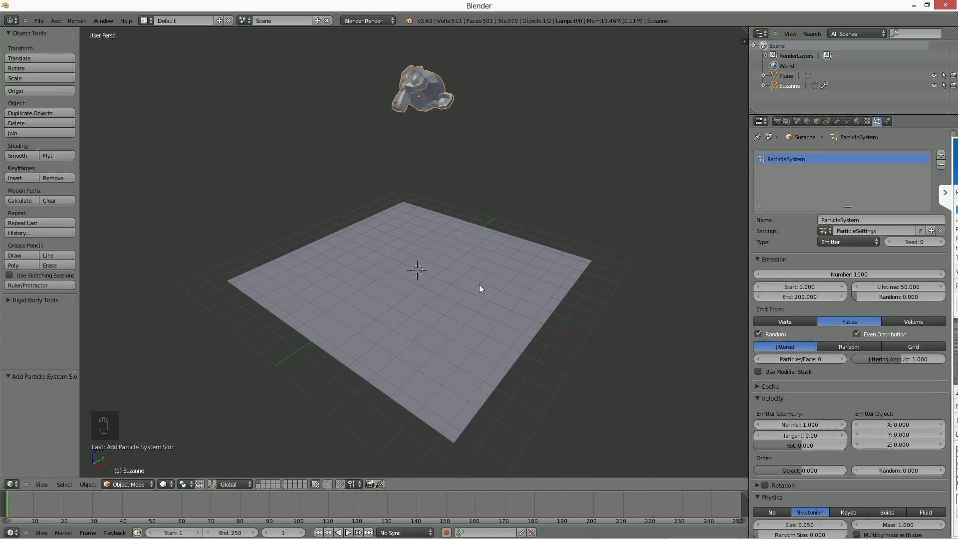
Step: Move the remote-meeting side panel down clear of the particle settings and collapse it
{"action": "left_click", "coordinate": [946, 194]}
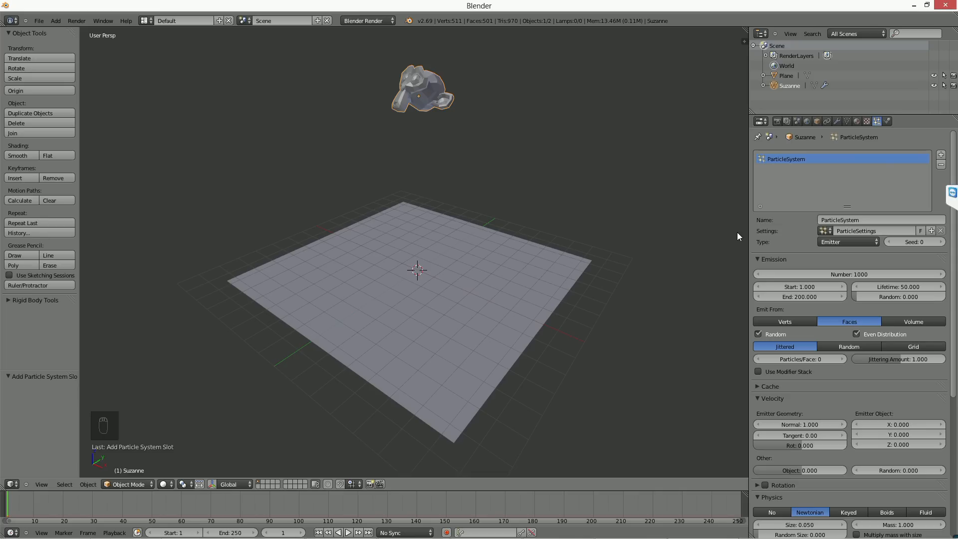
{"action": "left_click", "coordinate": [956, 198]}
{"action": "left_click_drag", "start_coordinate": [955, 149], "coordinate": [955, 482]}
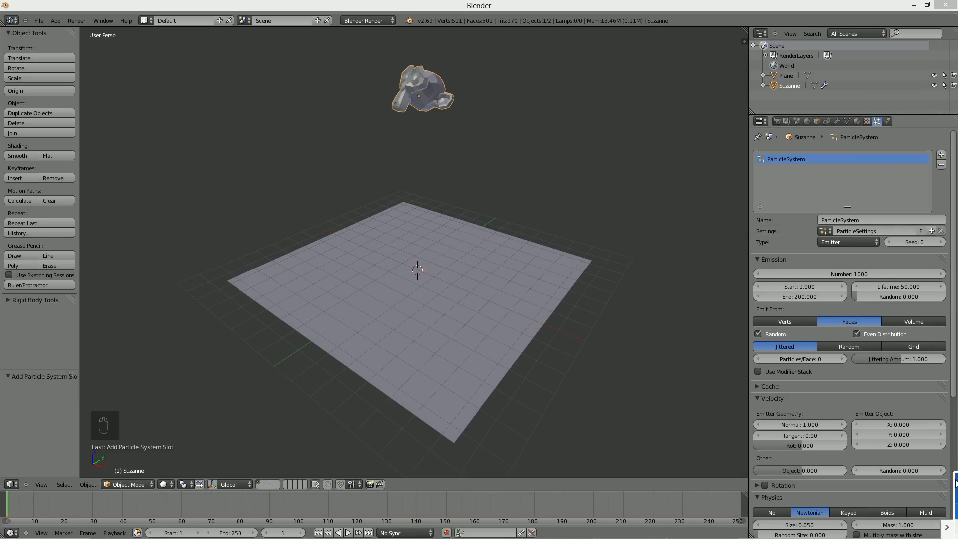
{"action": "left_click", "coordinate": [946, 526]}
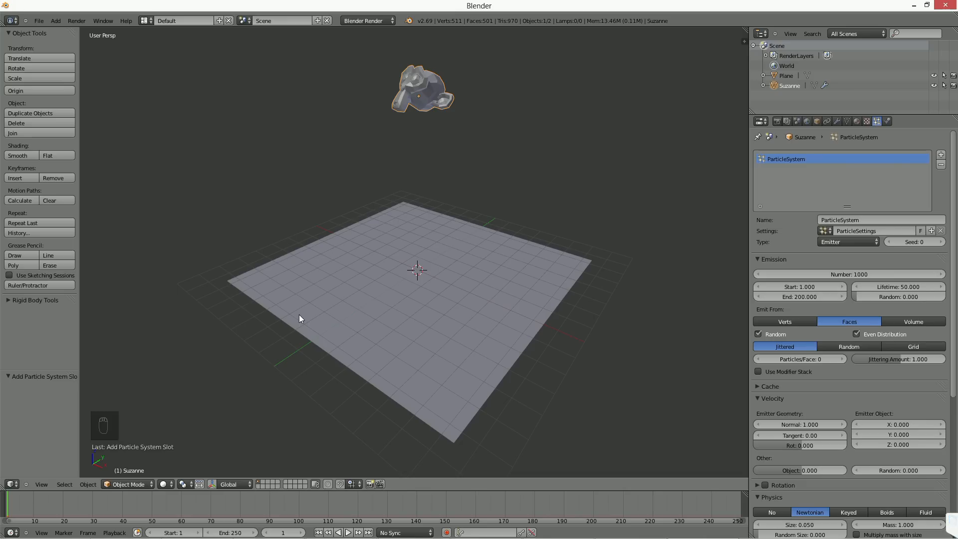
Step: Scale the ground plane up uniformly by about 1.474
{"action": "right_click", "coordinate": [459, 321]}
{"action": "middle_click_drag", "start_coordinate": [534, 328], "coordinate": [561, 338]}
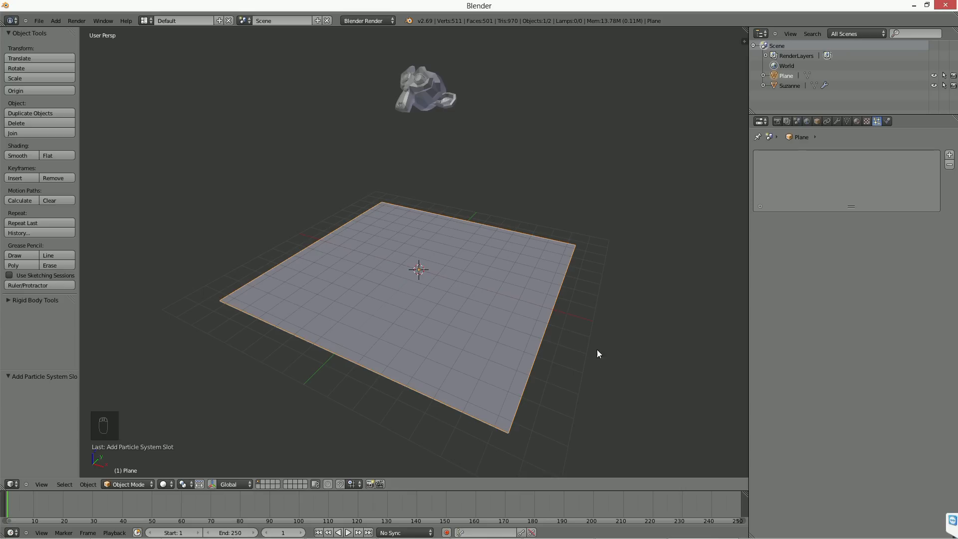
{"action": "key", "text": "s"}
{"action": "left_click", "coordinate": [669, 354]}
{"action": "scroll", "coordinate": [556, 313], "scroll_direction": "down", "scroll_amount": 2}
Step: Select the Suzanne monkey head above the plane to bring back its particle settings
{"action": "middle_click_drag", "start_coordinate": [555, 313], "coordinate": [508, 218]}
{"action": "scroll", "coordinate": [539, 318], "scroll_direction": "up", "scroll_amount": 1}
{"action": "scroll", "coordinate": [529, 222], "scroll_direction": "up", "scroll_amount": 2}
{"action": "right_click", "coordinate": [462, 140]}
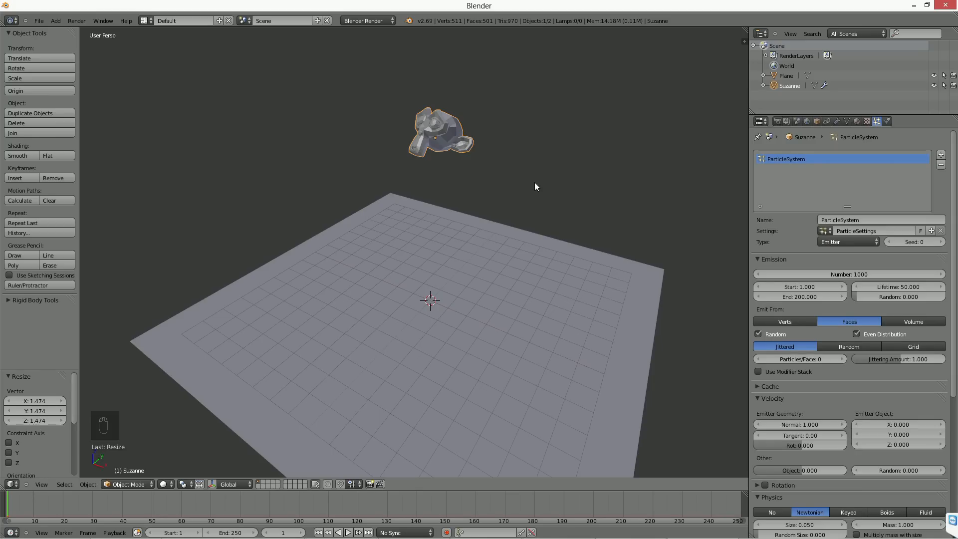
{"action": "middle_click_drag", "start_coordinate": [532, 181], "coordinate": [499, 196]}
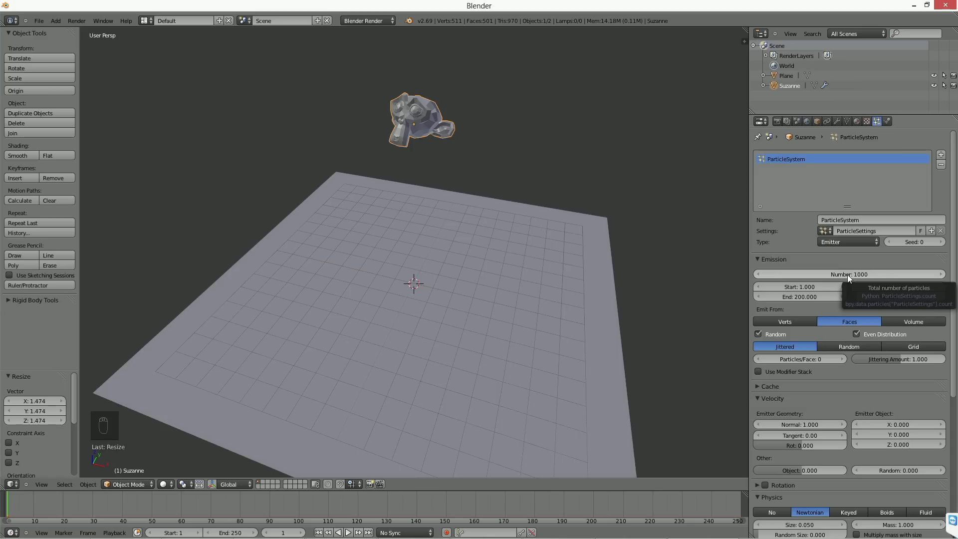
{"action": "middle_click_drag", "start_coordinate": [594, 246], "coordinate": [531, 229]}
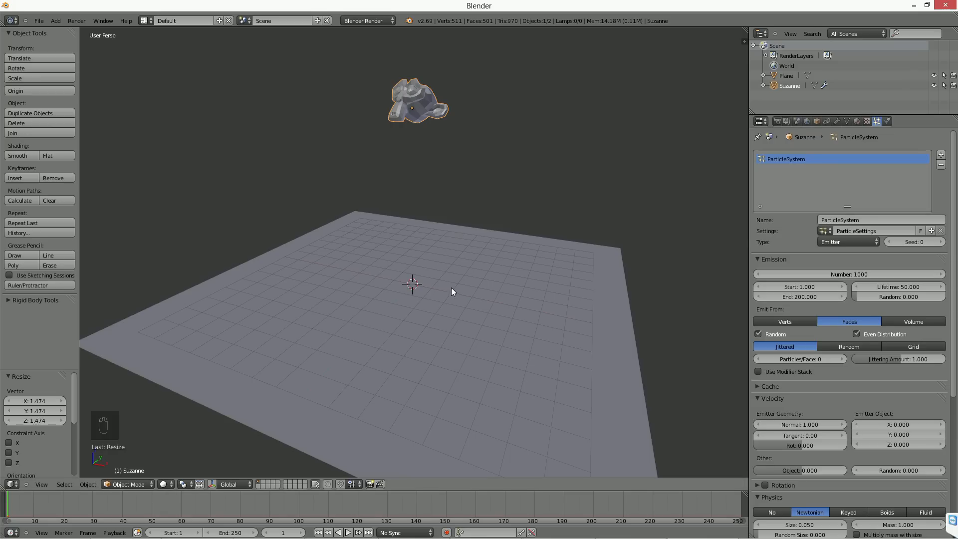
{"action": "scroll", "coordinate": [438, 331], "scroll_direction": "down", "scroll_amount": 2}
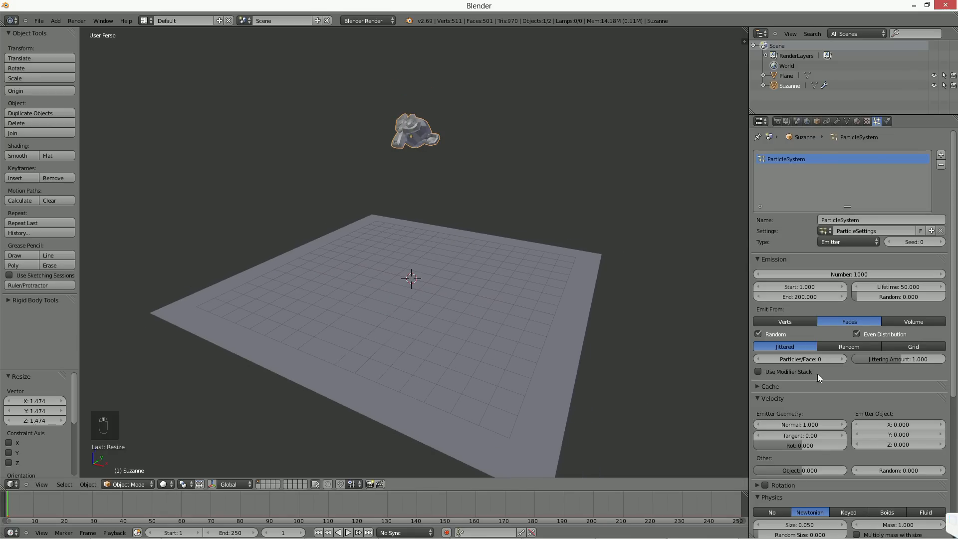
Step: Examine the Cache settings of Suzanne's particle system and collapse them again
{"action": "left_click", "coordinate": [756, 386]}
{"action": "scroll", "coordinate": [908, 464], "scroll_direction": "down", "scroll_amount": 4}
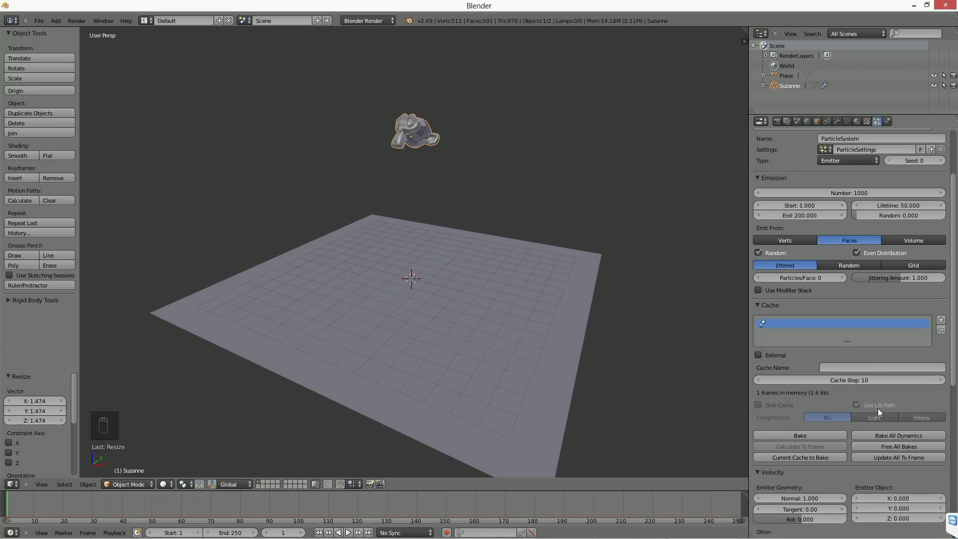
{"action": "left_click", "coordinate": [758, 306]}
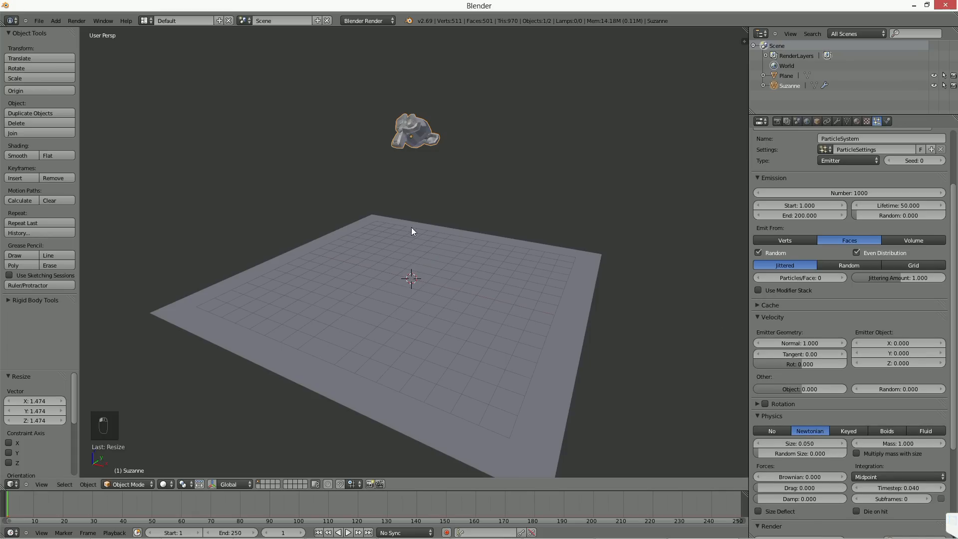
{"action": "middle_click_drag", "start_coordinate": [363, 260], "coordinate": [381, 303]}
{"action": "scroll", "coordinate": [358, 273], "scroll_direction": "up", "scroll_amount": 1}
{"action": "middle_click_drag", "start_coordinate": [382, 302], "coordinate": [396, 304]}
{"action": "scroll", "coordinate": [397, 304], "scroll_direction": "up", "scroll_amount": 1}
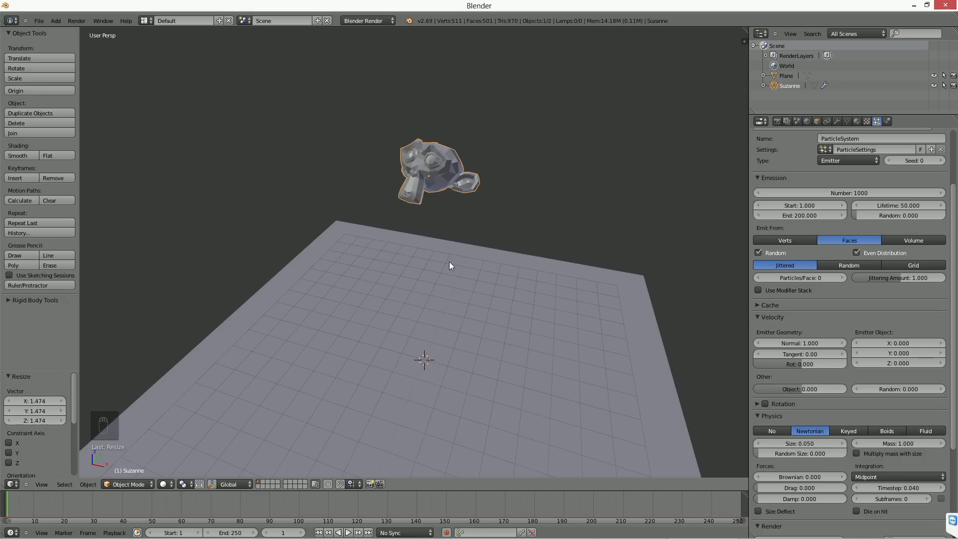
{"action": "middle_click_drag", "start_coordinate": [448, 261], "coordinate": [429, 258]}
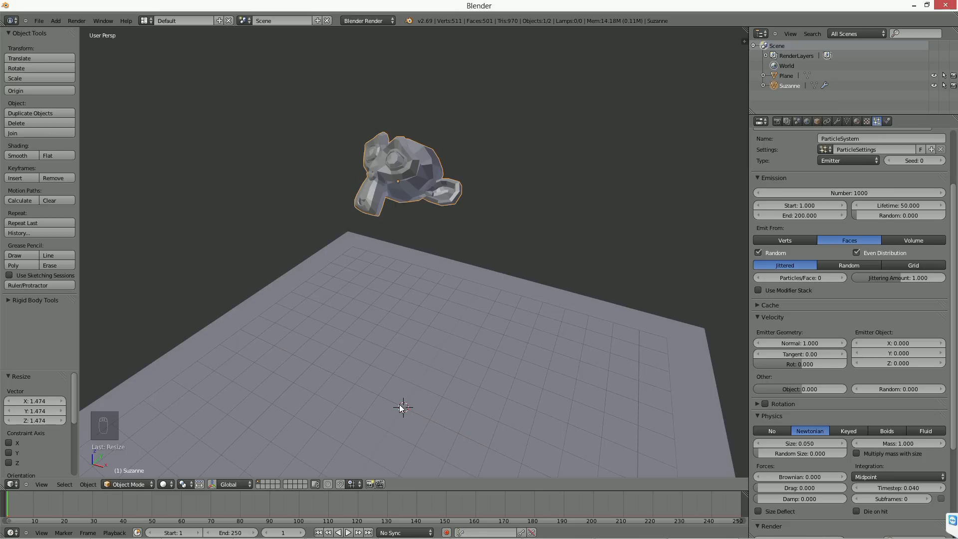
{"action": "middle_click_drag", "start_coordinate": [408, 283], "coordinate": [410, 277]}
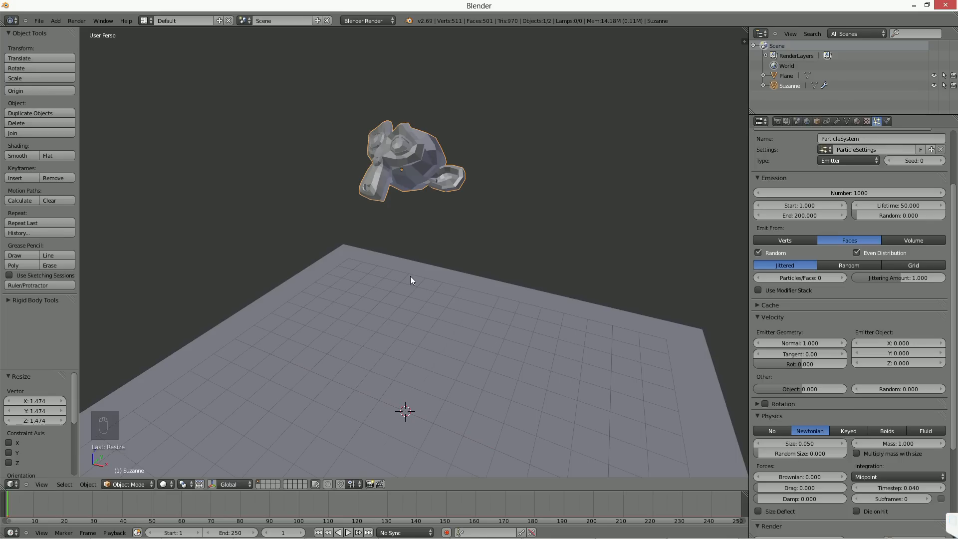
{"action": "middle_click_drag", "start_coordinate": [410, 276], "coordinate": [423, 275]}
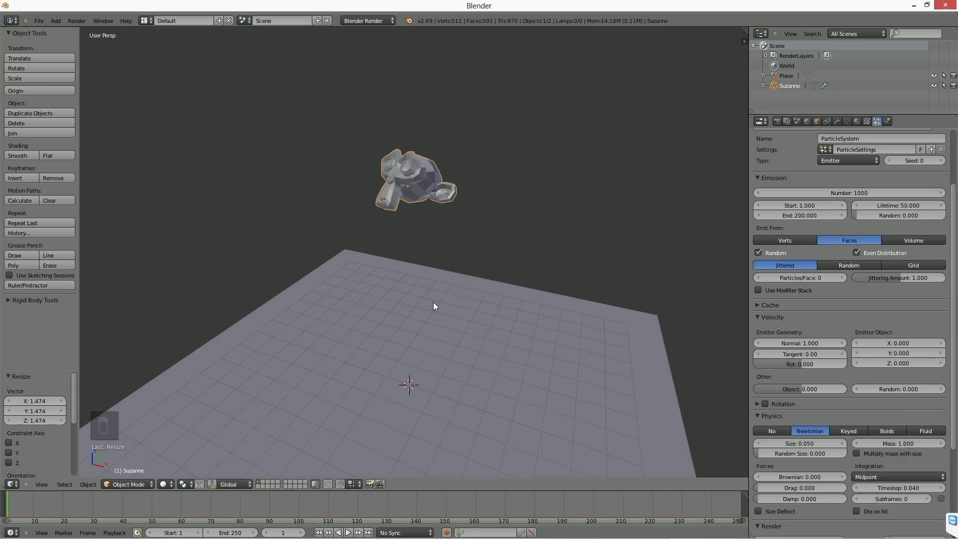
{"action": "middle_click_drag", "start_coordinate": [433, 303], "coordinate": [445, 298]}
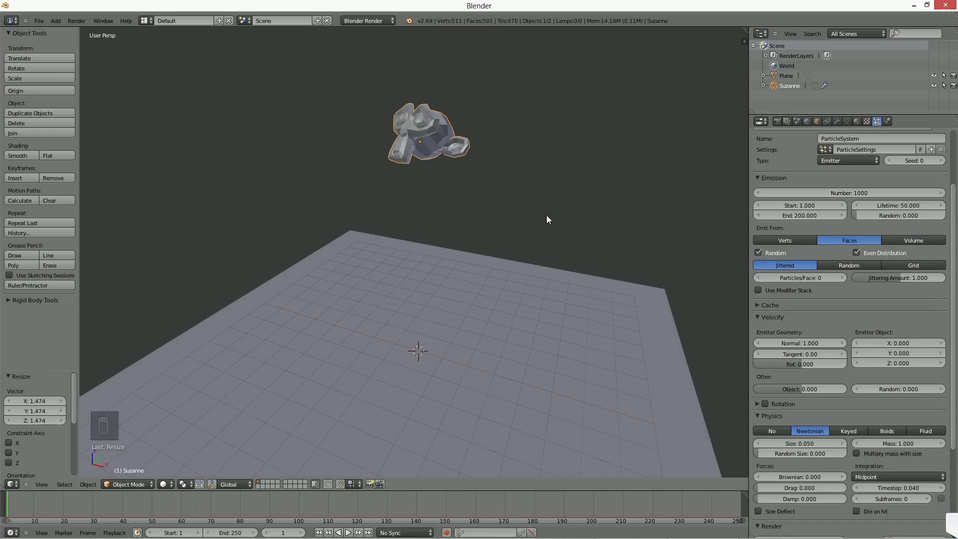
{"action": "middle_click_drag", "start_coordinate": [548, 203], "coordinate": [533, 214], "text": "shift"}
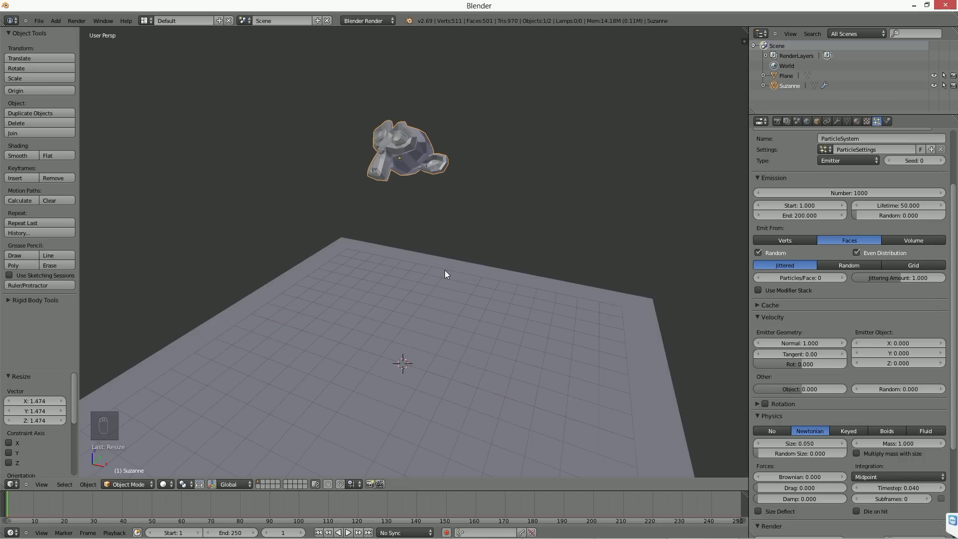
{"action": "middle_click_drag", "start_coordinate": [444, 271], "coordinate": [418, 287]}
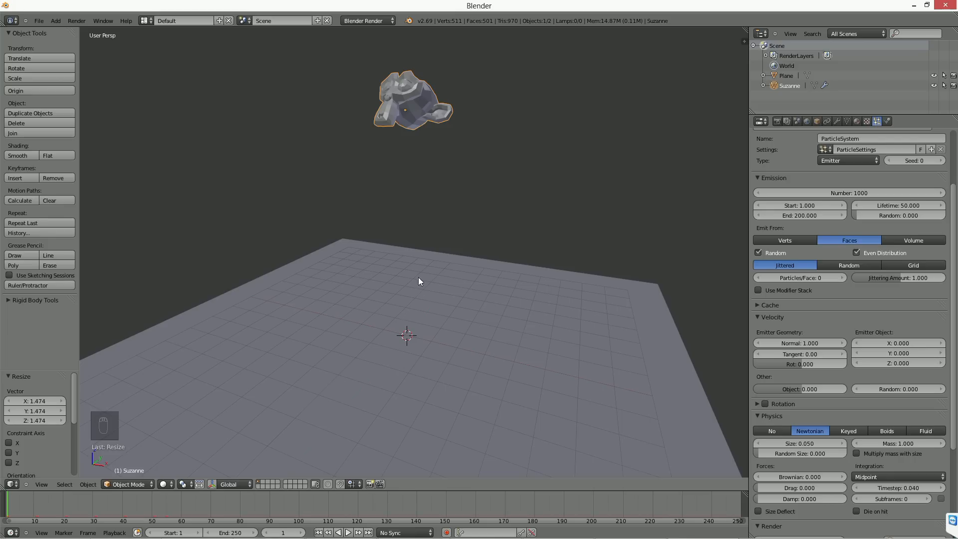
{"action": "middle_click_drag", "start_coordinate": [412, 239], "coordinate": [417, 250]}
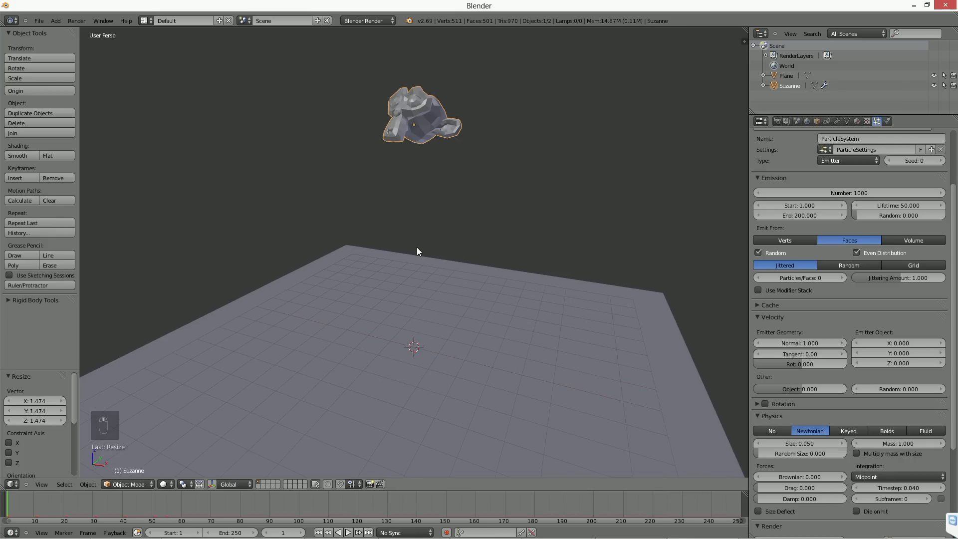
Step: Search the add-ons in the user preferences for "cons" and close the preferences
{"action": "key", "text": "ctrl+alt+u"}
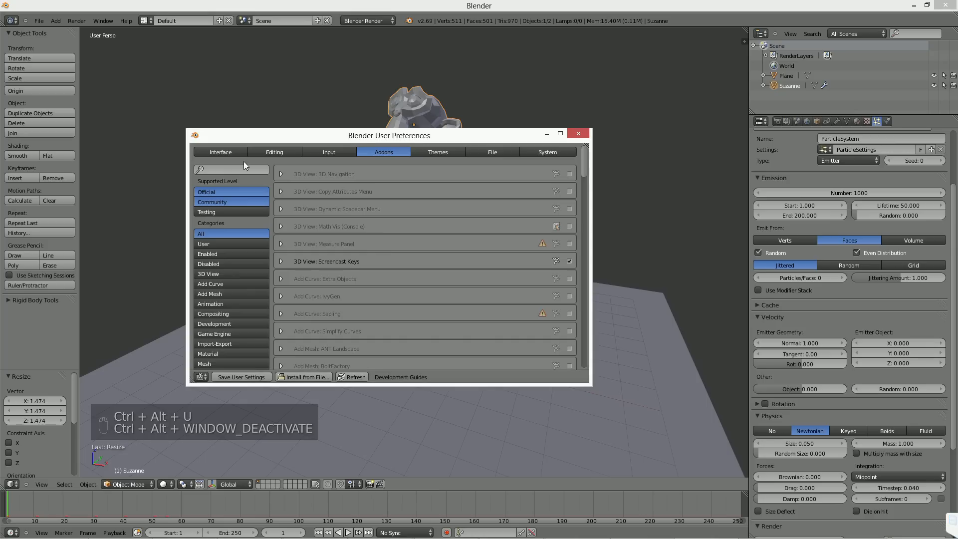
{"action": "type", "text": "cons"}
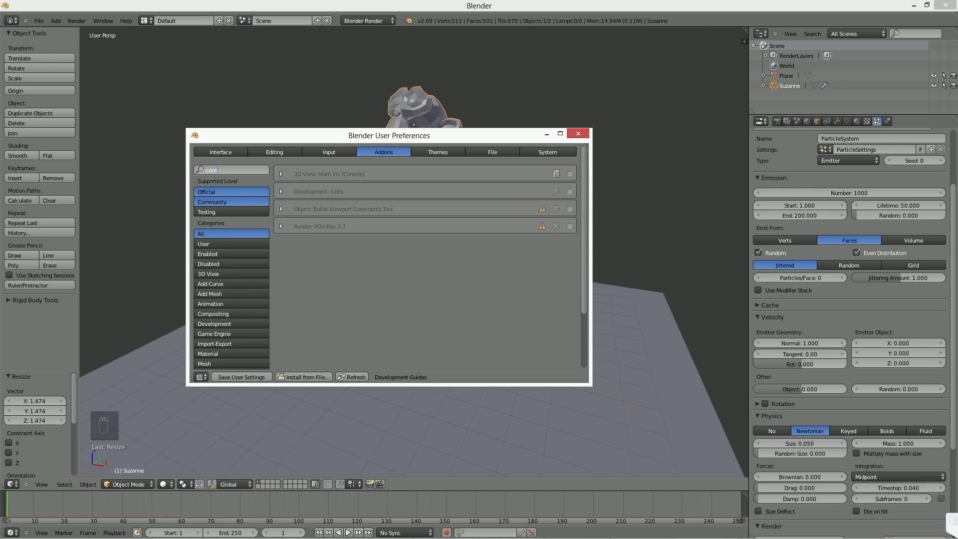
{"action": "key", "text": "Return"}
{"action": "left_click", "coordinate": [585, 134]}
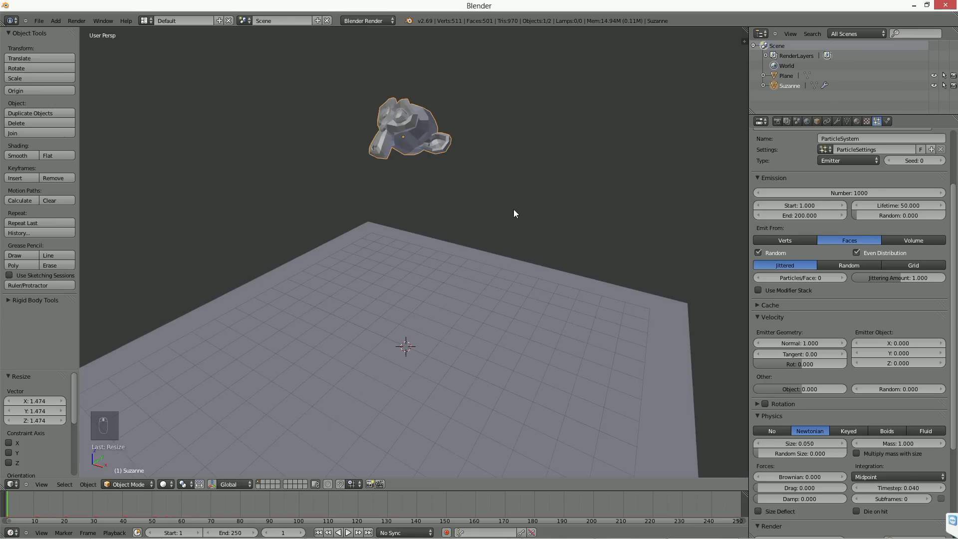
{"action": "middle_click_drag", "start_coordinate": [510, 215], "coordinate": [513, 199], "text": "shift"}
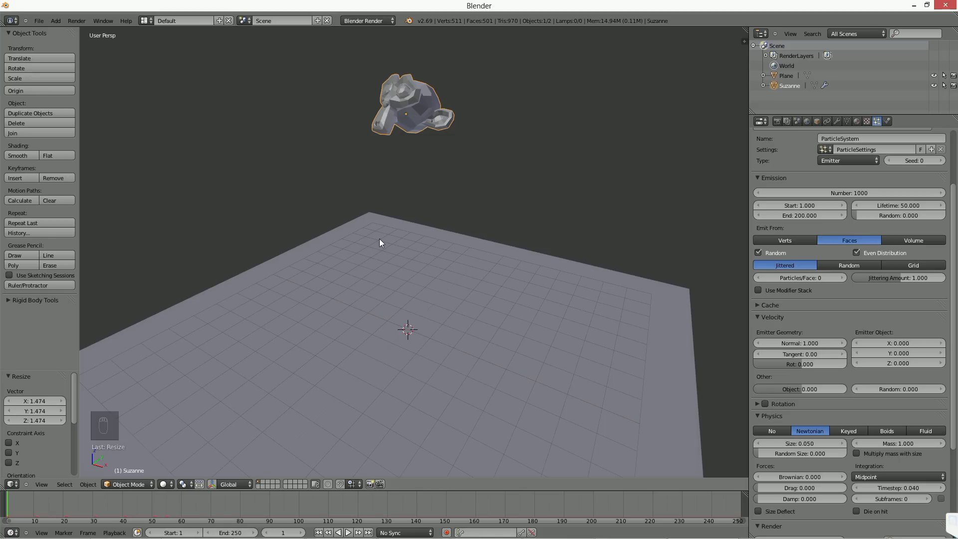
{"action": "middle_click_drag", "start_coordinate": [380, 250], "coordinate": [388, 257]}
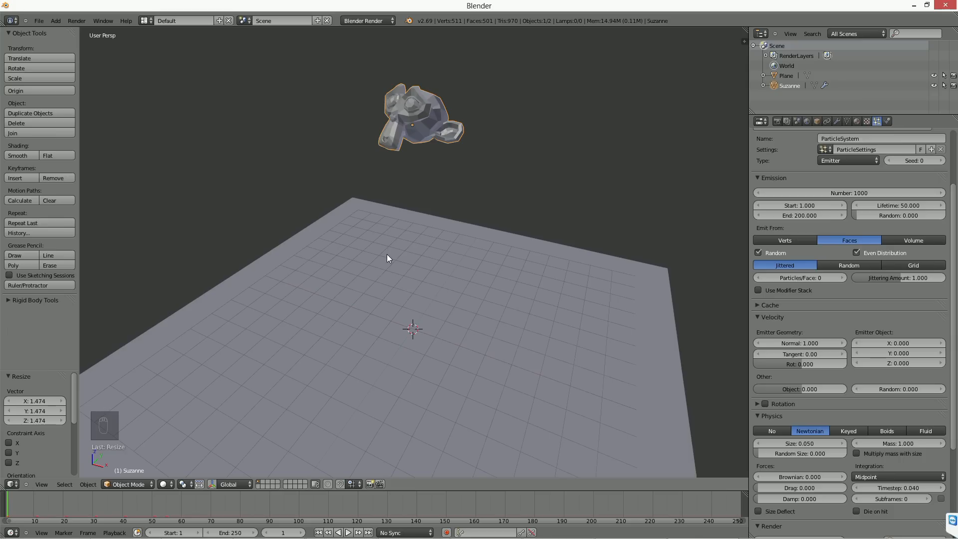
{"action": "middle_click_drag", "start_coordinate": [387, 253], "coordinate": [414, 261]}
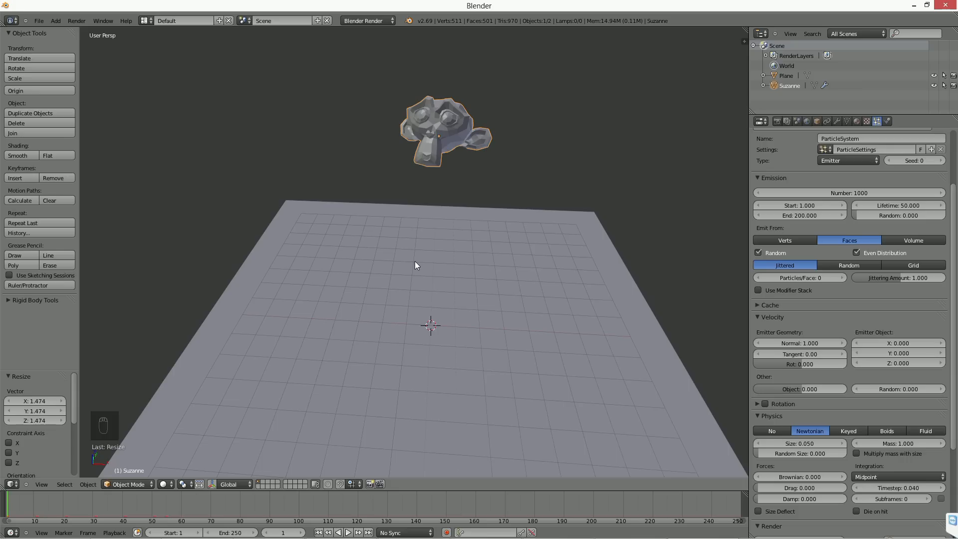
{"action": "middle_click_drag", "start_coordinate": [413, 261], "coordinate": [407, 274]}
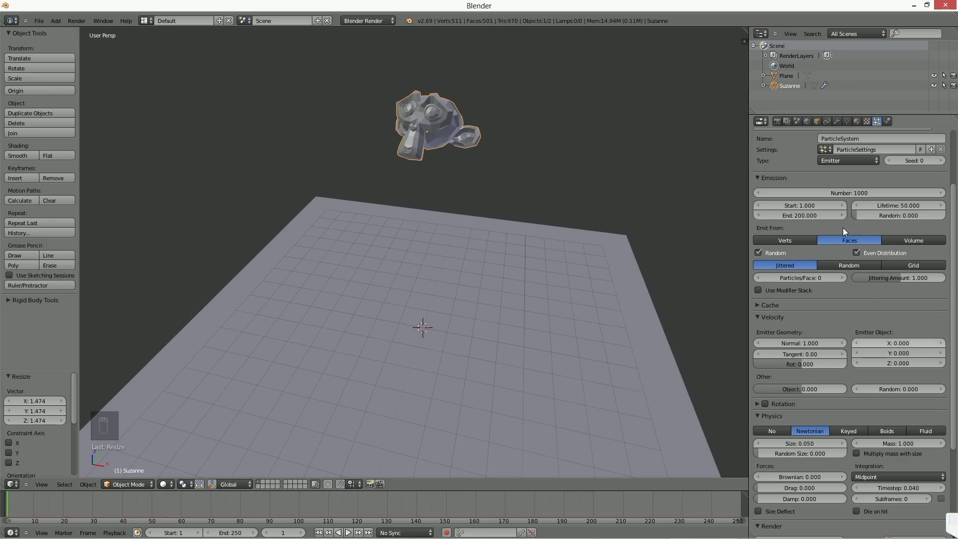
Step: Browse the object types that can be added to the scene, down to the force fields, without adding any
{"action": "scroll", "coordinate": [804, 200], "scroll_direction": "up", "scroll_amount": 5}
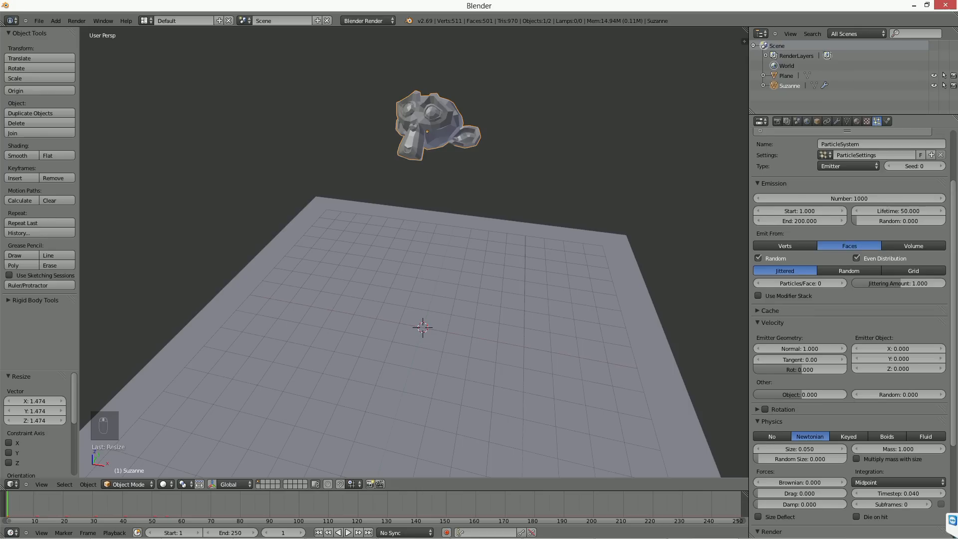
{"action": "mouse_move", "coordinate": [803, 243]}
{"action": "middle_mouse_down"}
{"action": "mouse_move", "coordinate": [800, 190]}
{"action": "mouse_move", "coordinate": [799, 232]}
{"action": "middle_mouse_up"}
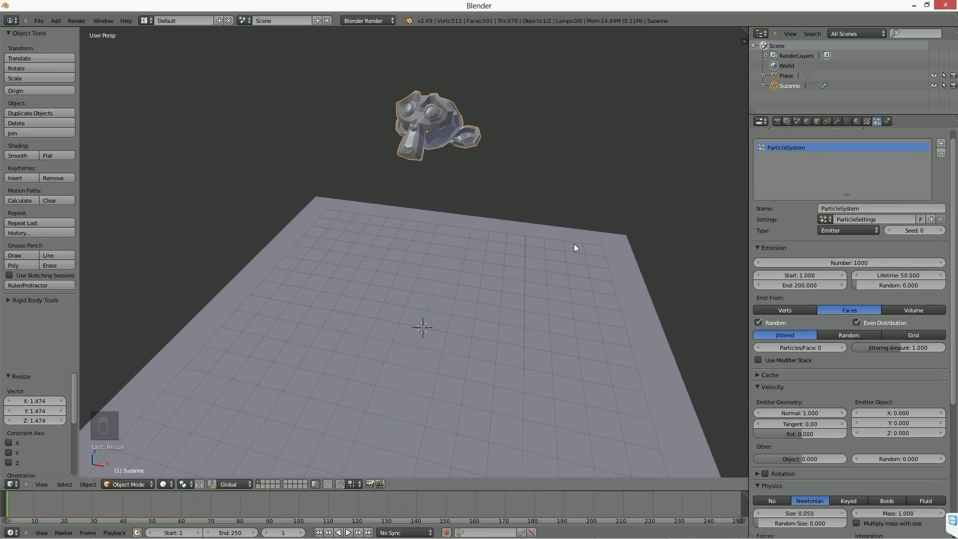
{"action": "middle_click_drag", "start_coordinate": [574, 248], "coordinate": [440, 223]}
{"action": "key", "text": "shift+a"}
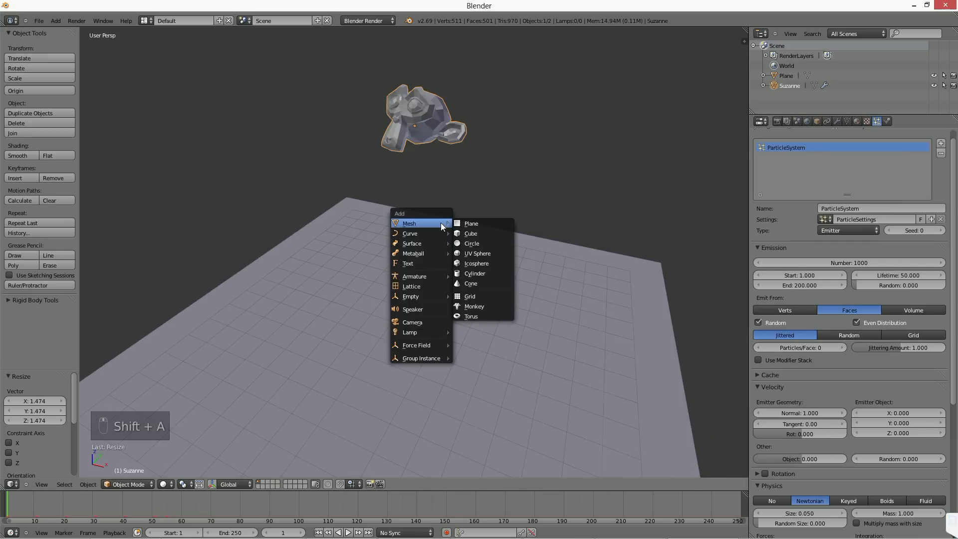
{"action": "mouse_move", "coordinate": [436, 343]}
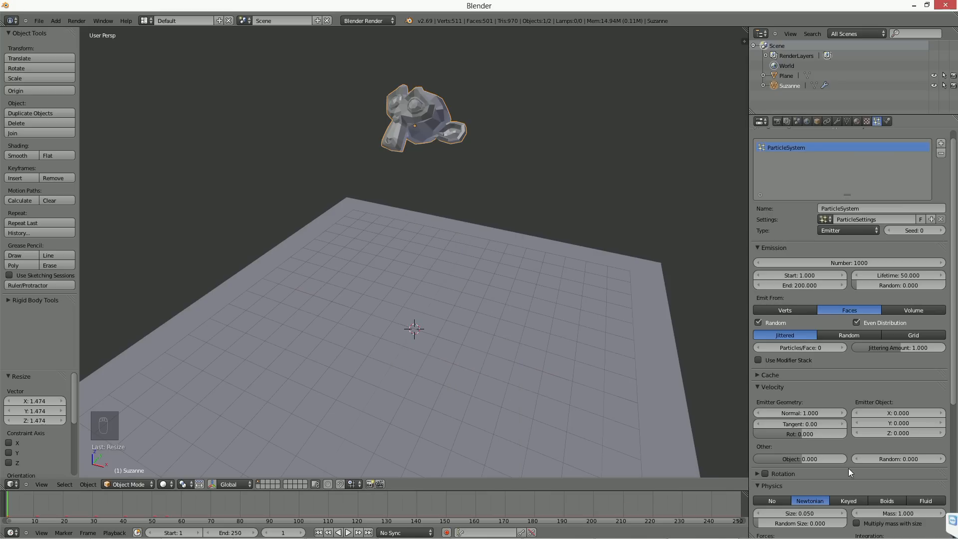
Step: Examine the emission, velocity, physics and render settings of Suzanne's particle system
{"action": "scroll", "coordinate": [852, 484], "scroll_direction": "down", "scroll_amount": 5}
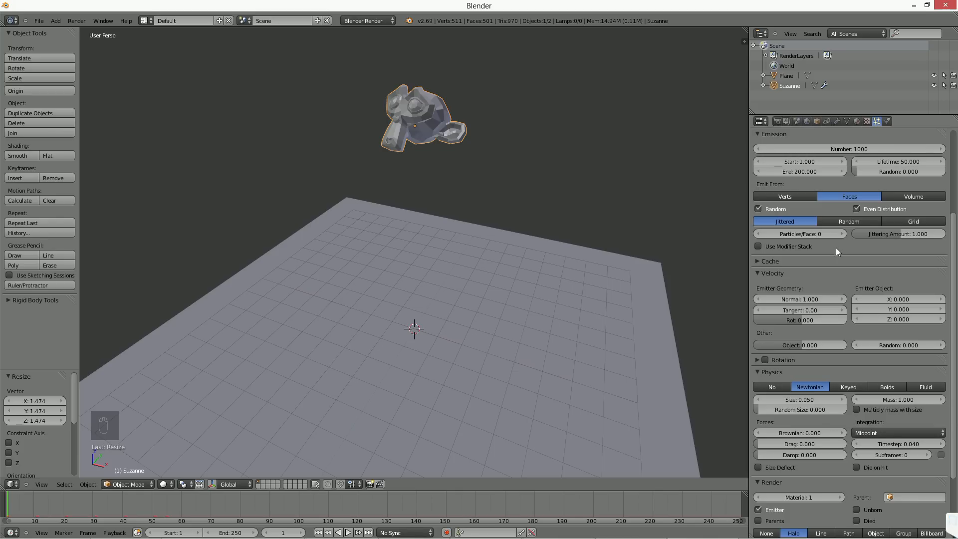
{"action": "scroll", "coordinate": [835, 247], "scroll_direction": "up", "scroll_amount": 5}
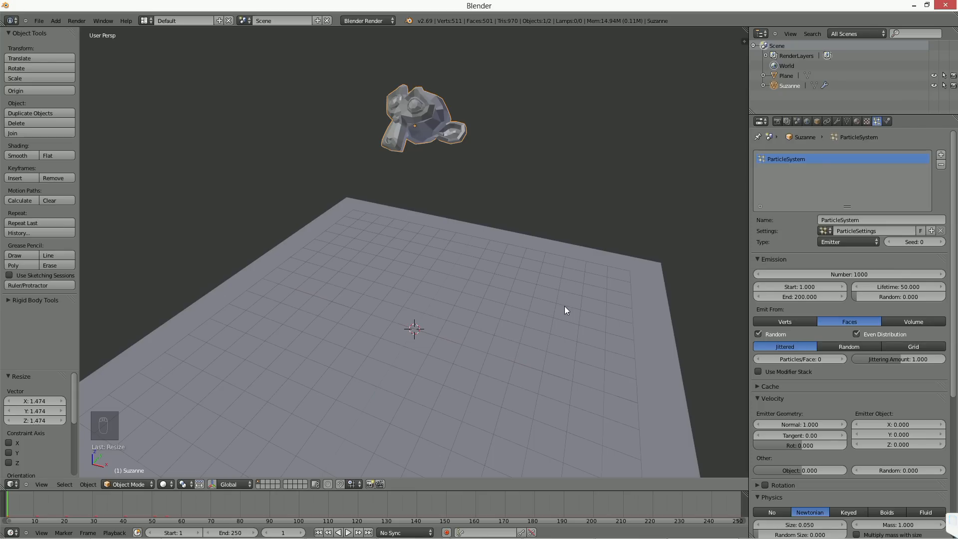
{"action": "scroll", "coordinate": [767, 376], "scroll_direction": "down", "scroll_amount": 10}
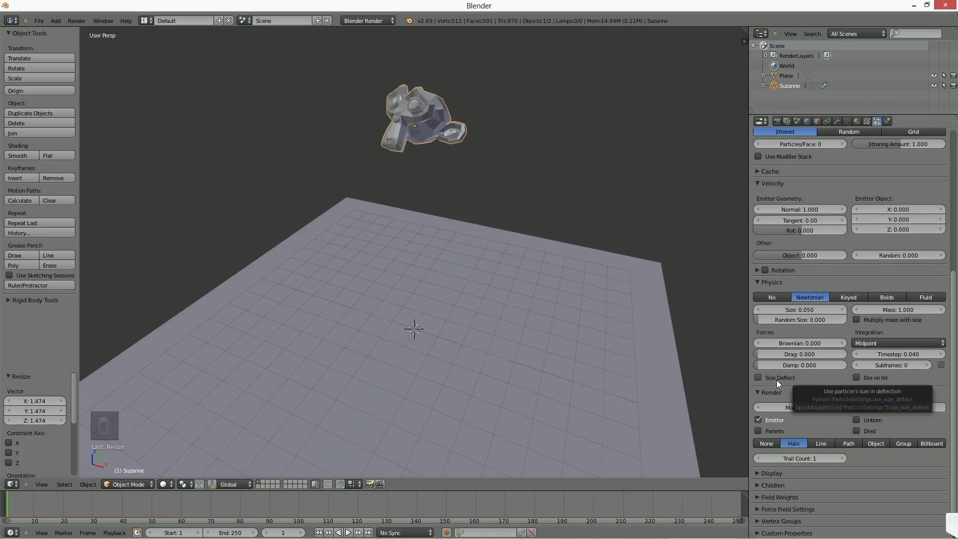
{"action": "scroll", "coordinate": [531, 252], "scroll_direction": "down", "scroll_amount": 3}
{"action": "middle_click_drag", "start_coordinate": [486, 271], "coordinate": [501, 307]}
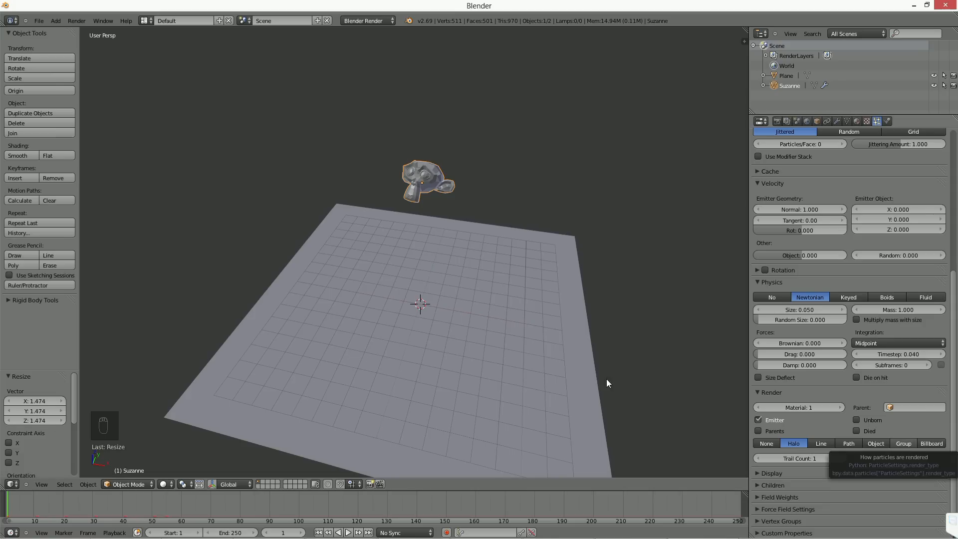
{"action": "scroll", "coordinate": [512, 304], "scroll_direction": "up", "scroll_amount": 3}
{"action": "middle_click_drag", "start_coordinate": [512, 304], "coordinate": [517, 305]}
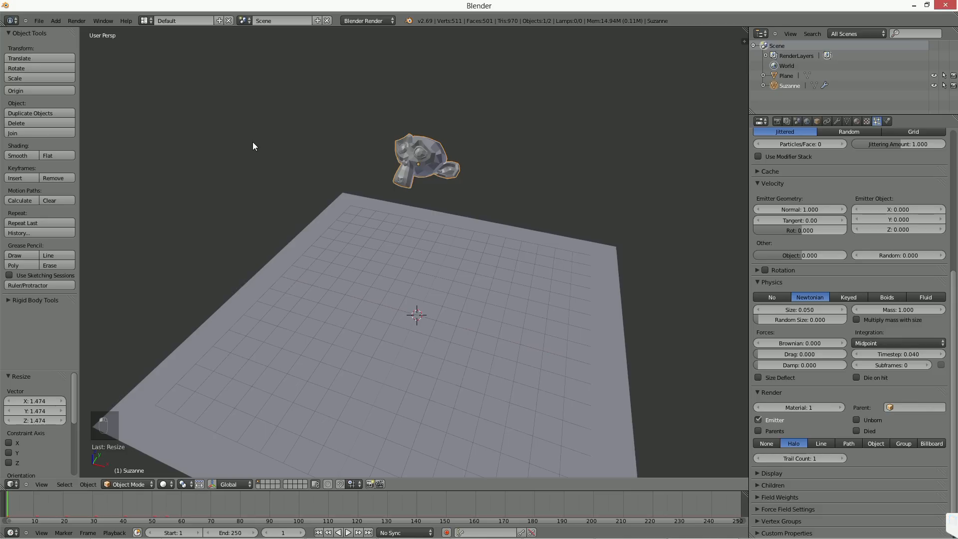
Step: Find the add-on with the search "images", enable Import-Export: Import Images as Planes, and close the user preferences
{"action": "key", "text": "ctrl+alt+u"}
{"action": "type", "text": "images"}
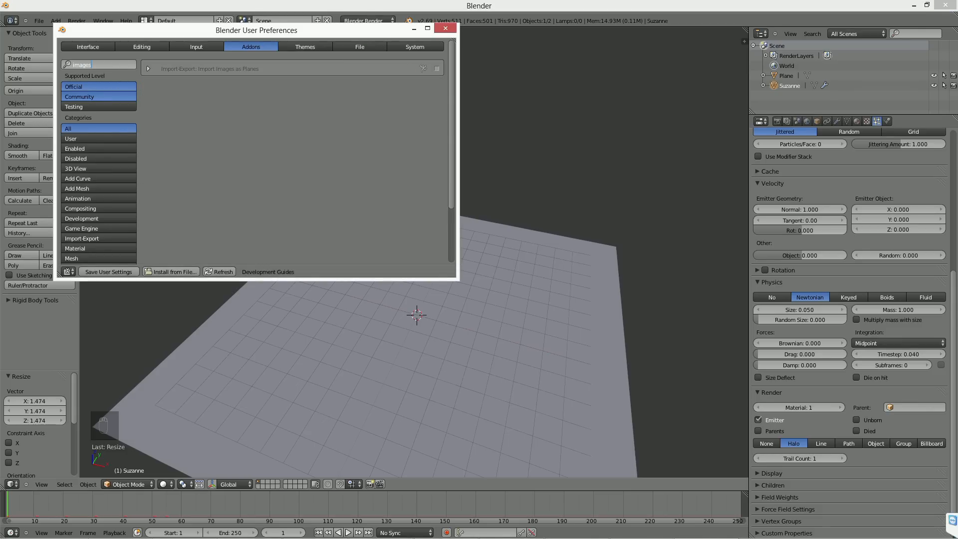
{"action": "key", "text": "Return"}
{"action": "left_click", "coordinate": [436, 69]}
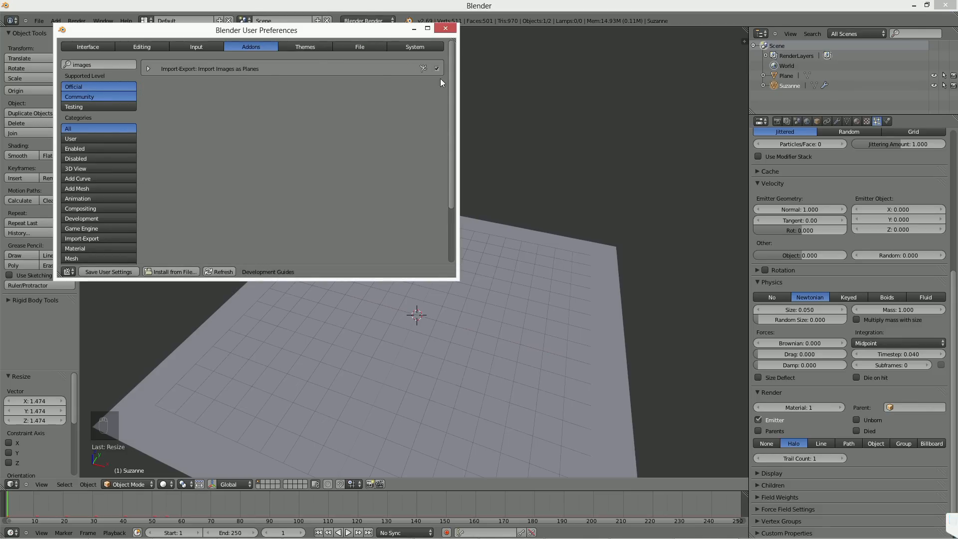
{"action": "left_click_drag", "start_coordinate": [458, 114], "coordinate": [544, 114]}
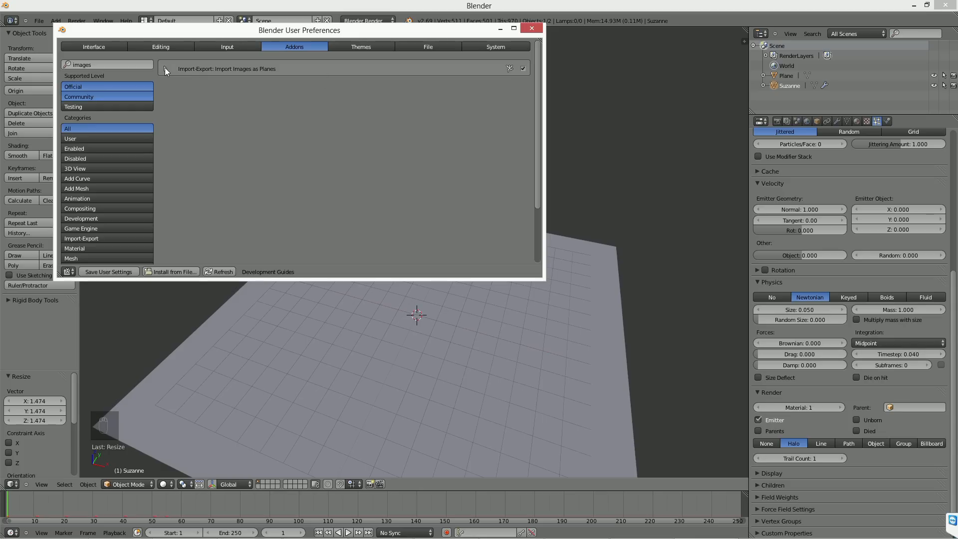
{"action": "left_click", "coordinate": [531, 29]}
Step: Set the render type of Suzanne's particles to Group
{"action": "middle_click_drag", "start_coordinate": [423, 229], "coordinate": [466, 277]}
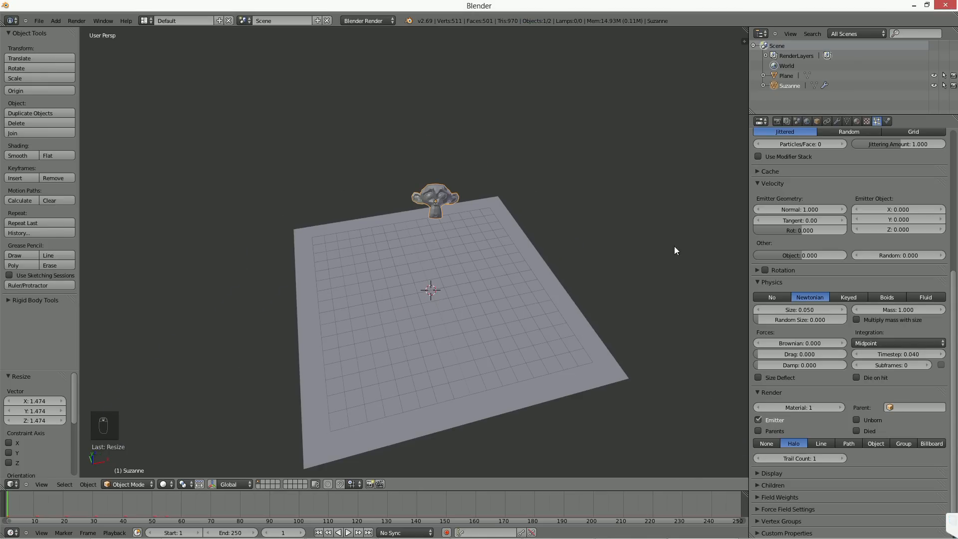
{"action": "scroll", "coordinate": [598, 252], "scroll_direction": "down", "scroll_amount": 2}
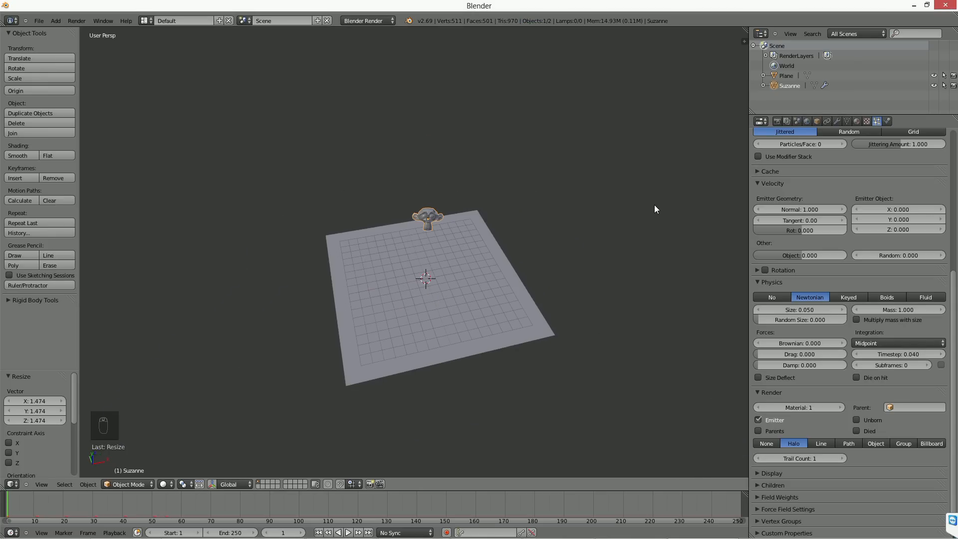
{"action": "middle_click_drag", "start_coordinate": [525, 266], "coordinate": [423, 195]}
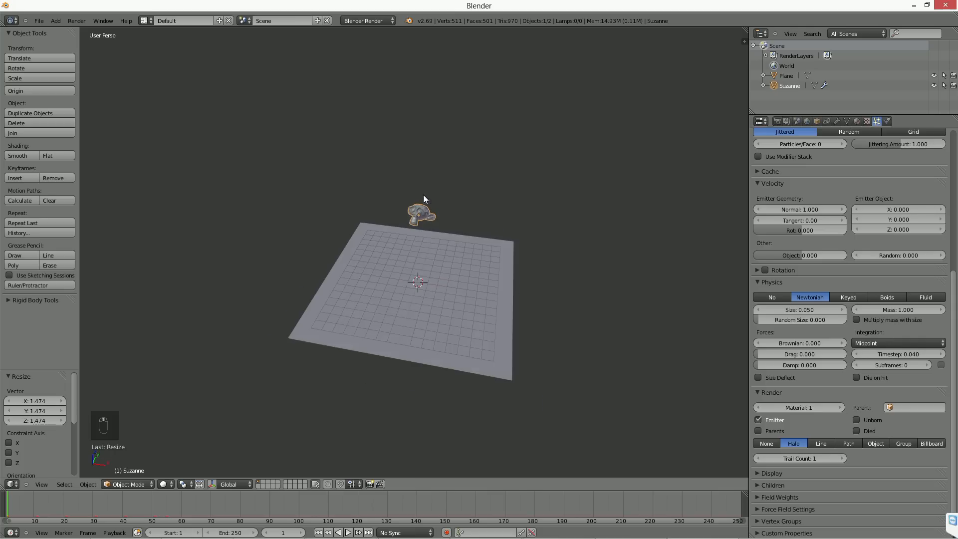
{"action": "scroll", "coordinate": [423, 194], "scroll_direction": "up", "scroll_amount": 3}
{"action": "left_click", "coordinate": [897, 442]}
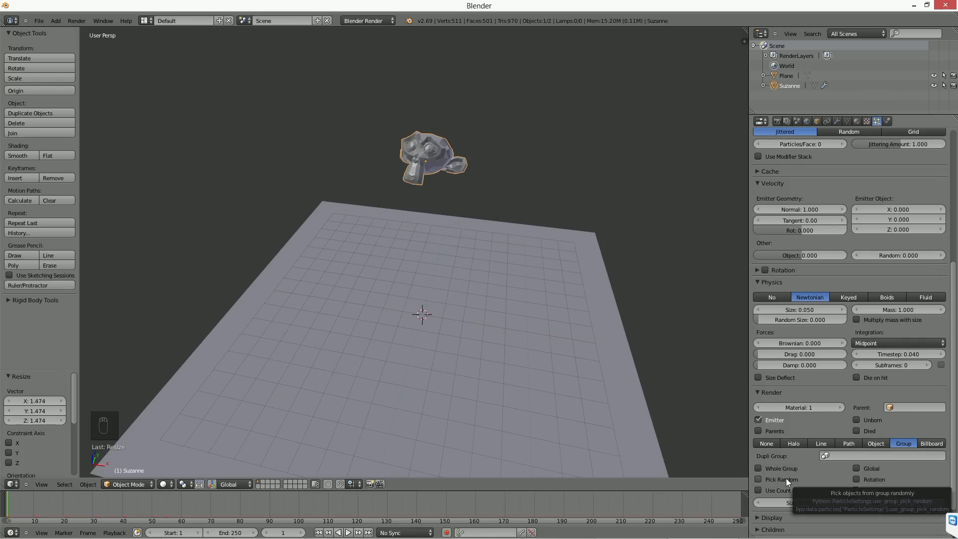
{"action": "middle_click_drag", "start_coordinate": [557, 345], "coordinate": [505, 316]}
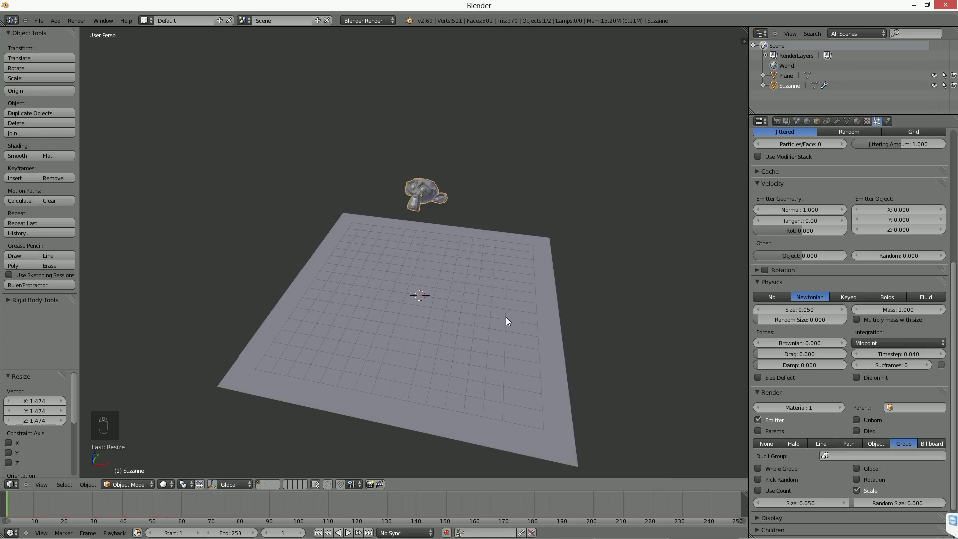
{"action": "scroll", "coordinate": [564, 314], "scroll_direction": "up", "scroll_amount": 2}
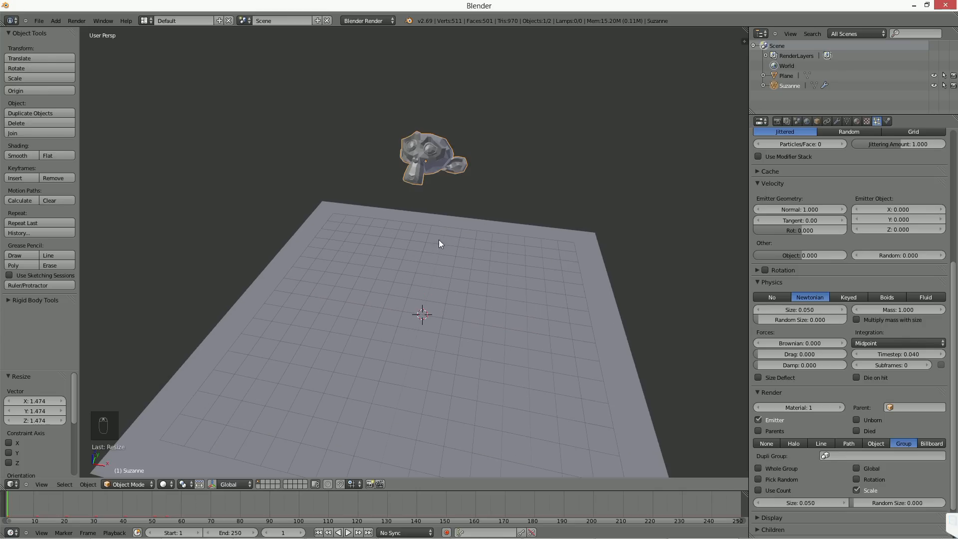
{"action": "left_click", "coordinate": [854, 292]}
{"action": "scroll", "coordinate": [854, 292], "scroll_direction": "down", "scroll_amount": 1}
{"action": "left_click", "coordinate": [817, 283]}
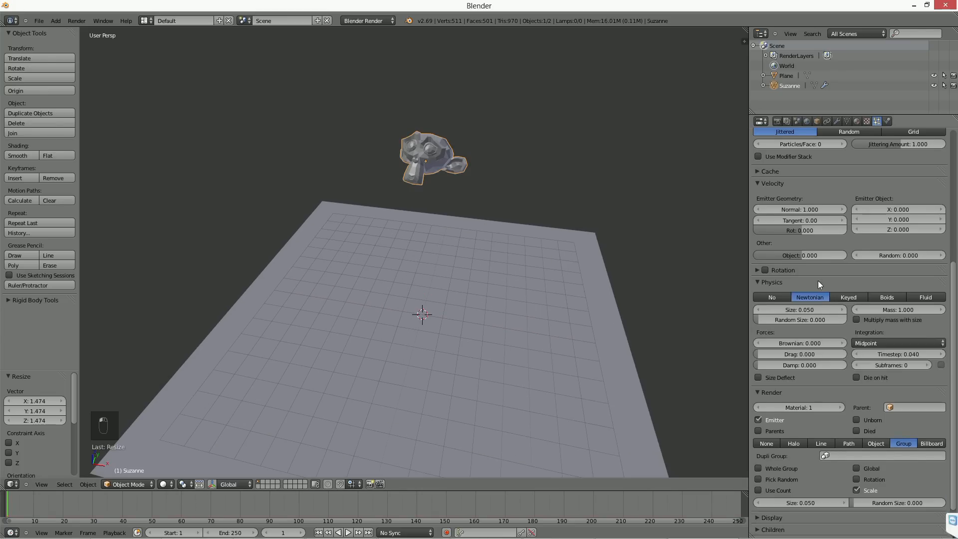
{"action": "middle_click_drag", "start_coordinate": [648, 274], "coordinate": [546, 268]}
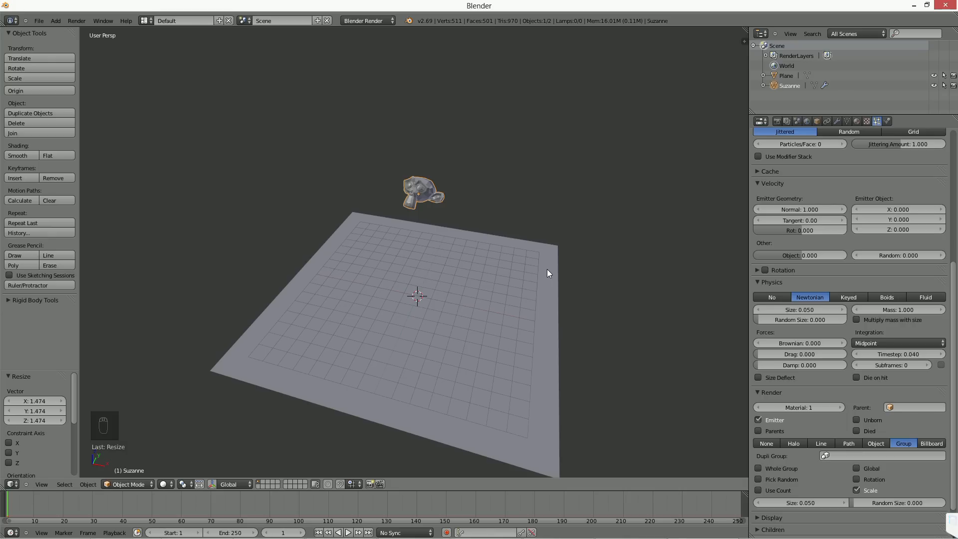
{"action": "mouse_move", "coordinate": [546, 268]}
{"action": "middle_mouse_down"}
{"action": "mouse_move", "coordinate": [525, 267]}
{"action": "mouse_move", "coordinate": [535, 271]}
{"action": "middle_mouse_up"}
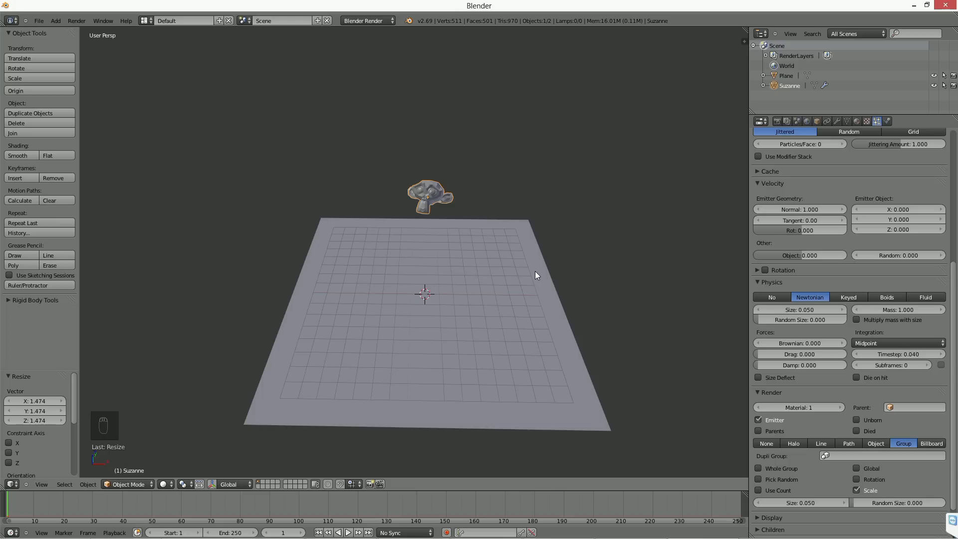
{"action": "middle_click_drag", "start_coordinate": [535, 271], "coordinate": [468, 242]}
{"action": "middle_click_drag", "start_coordinate": [445, 294], "coordinate": [475, 248]}
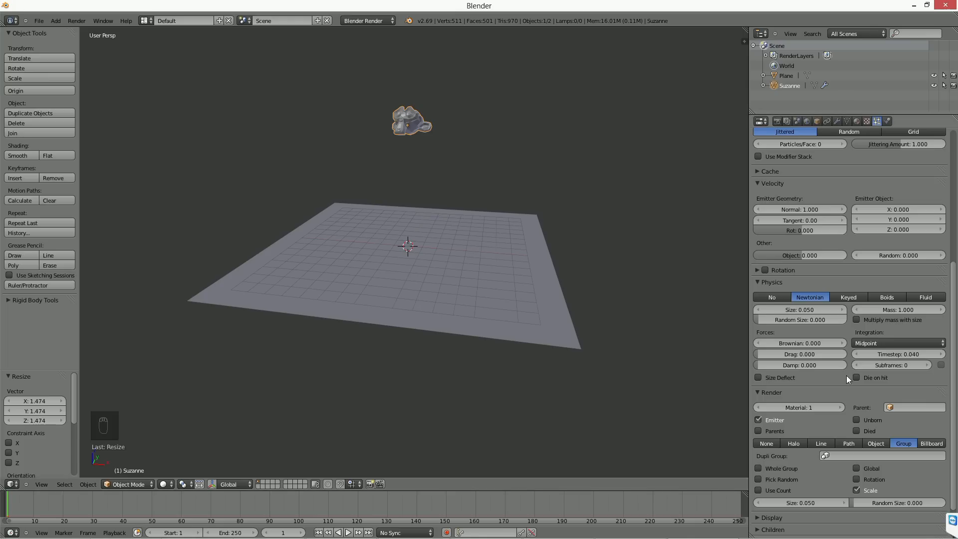
Step: Try the Use Count option in the particle system's group render settings and switch it off again
{"action": "scroll", "coordinate": [854, 385], "scroll_direction": "down", "scroll_amount": 2}
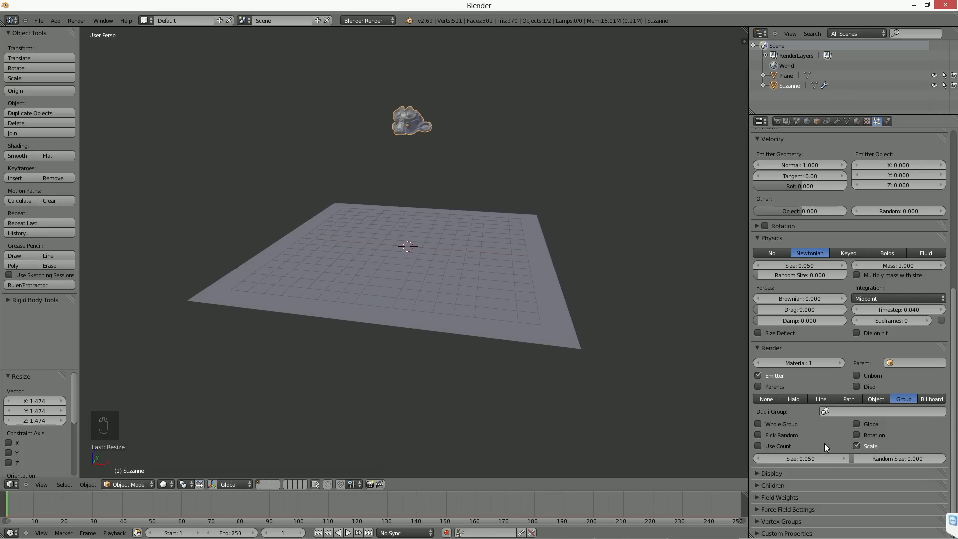
{"action": "left_click", "coordinate": [785, 447]}
{"action": "scroll", "coordinate": [863, 349], "scroll_direction": "down", "scroll_amount": 3}
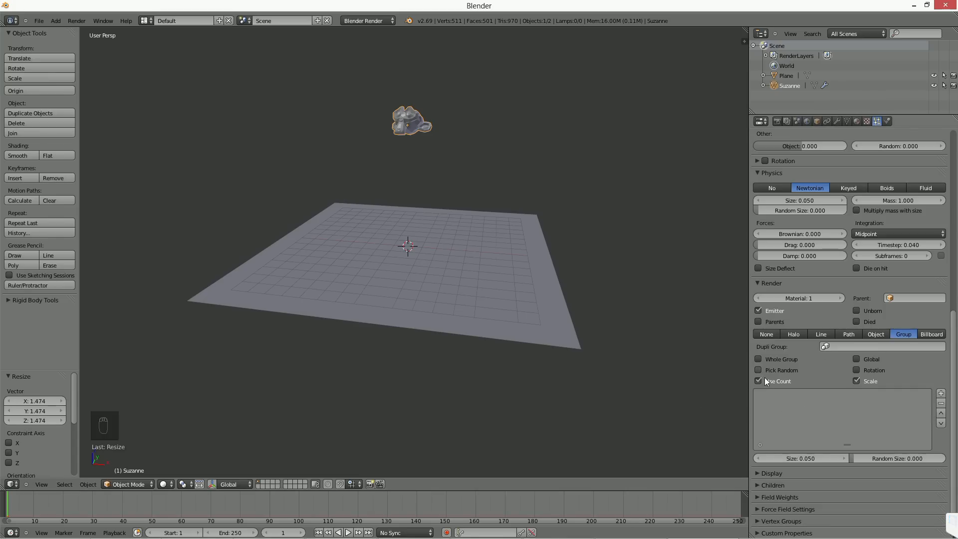
{"action": "middle_click_drag", "start_coordinate": [328, 258], "coordinate": [353, 240]}
{"action": "middle_click_drag", "start_coordinate": [490, 281], "coordinate": [476, 278]}
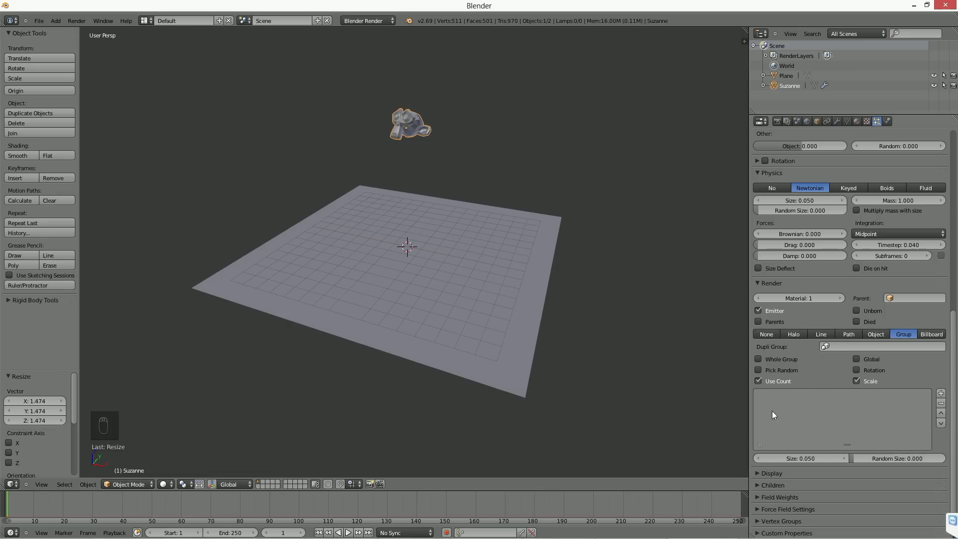
{"action": "left_click", "coordinate": [763, 379]}
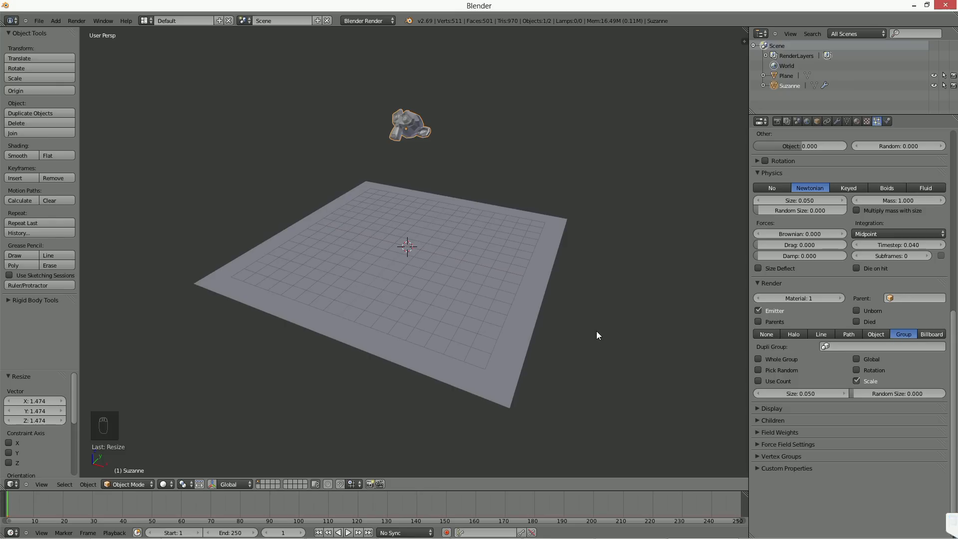
{"action": "scroll", "coordinate": [591, 319], "scroll_direction": "up", "scroll_amount": 2}
{"action": "scroll", "coordinate": [584, 306], "scroll_direction": "down", "scroll_amount": 2}
{"action": "mouse_move", "coordinate": [478, 257]}
{"action": "middle_mouse_down"}
{"action": "mouse_move", "coordinate": [504, 266]}
{"action": "mouse_move", "coordinate": [487, 265]}
{"action": "mouse_move", "coordinate": [493, 253]}
{"action": "middle_mouse_up"}
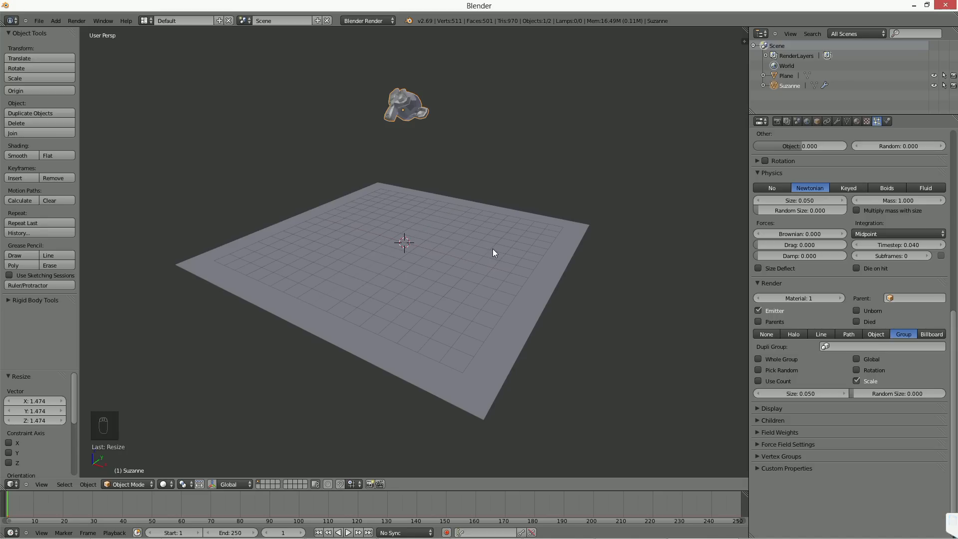
{"action": "middle_click_drag", "start_coordinate": [494, 253], "coordinate": [483, 251]}
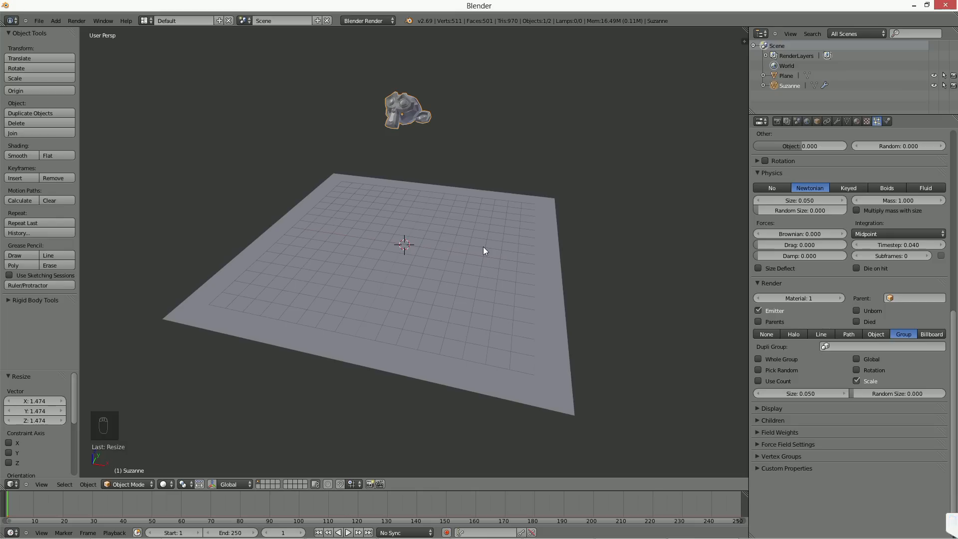
{"action": "middle_click_drag", "start_coordinate": [499, 220], "coordinate": [429, 277]}
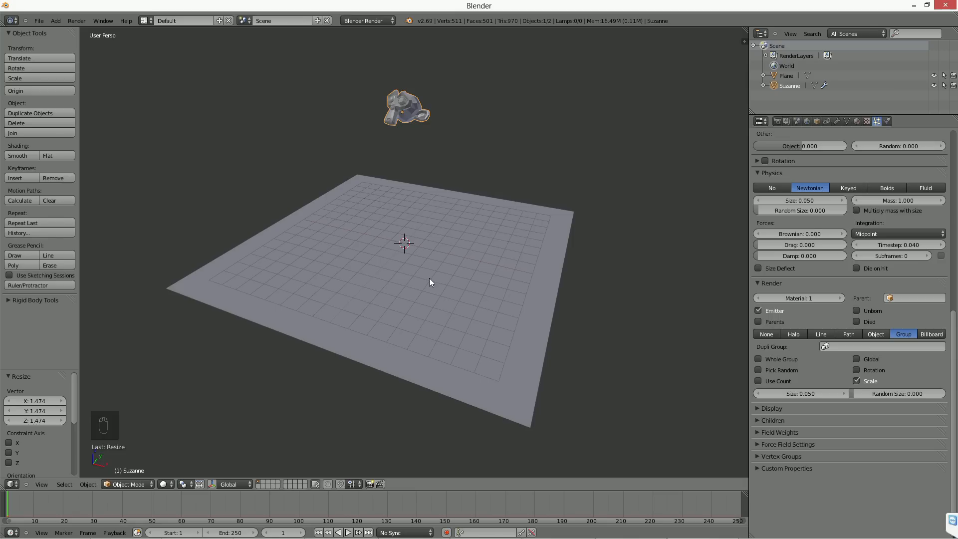
{"action": "scroll", "coordinate": [430, 282], "scroll_direction": "up", "scroll_amount": 3}
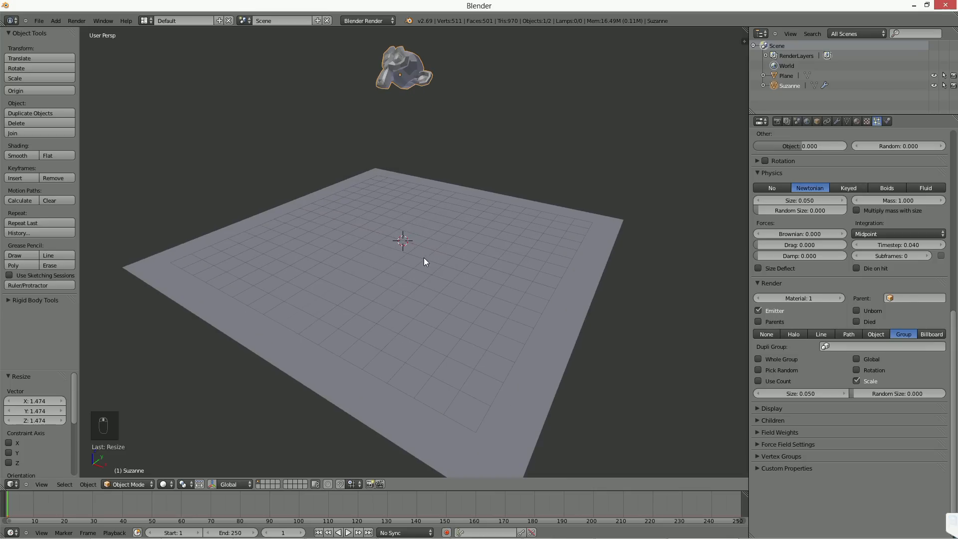
{"action": "middle_click_drag", "start_coordinate": [423, 246], "coordinate": [432, 259]}
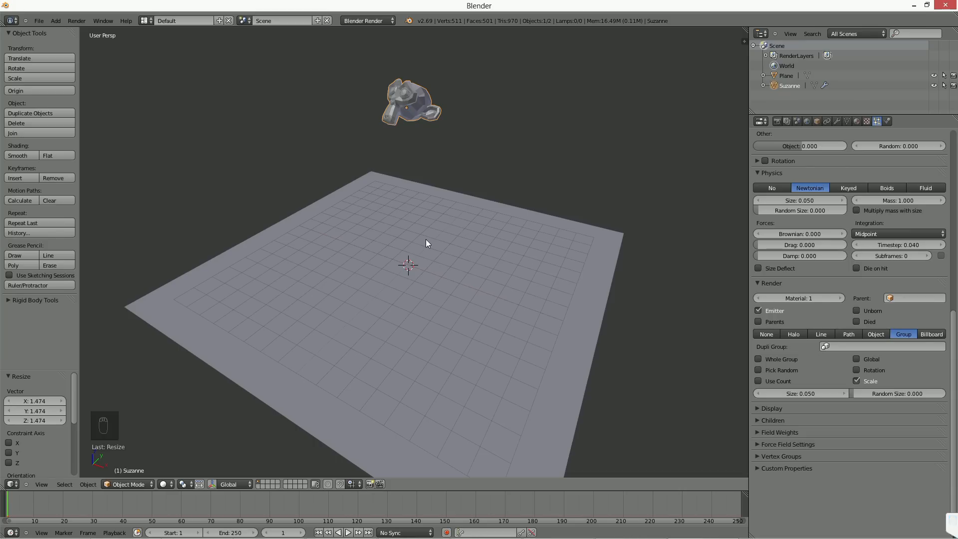
{"action": "middle_click_drag", "start_coordinate": [480, 246], "coordinate": [468, 261], "text": "shift"}
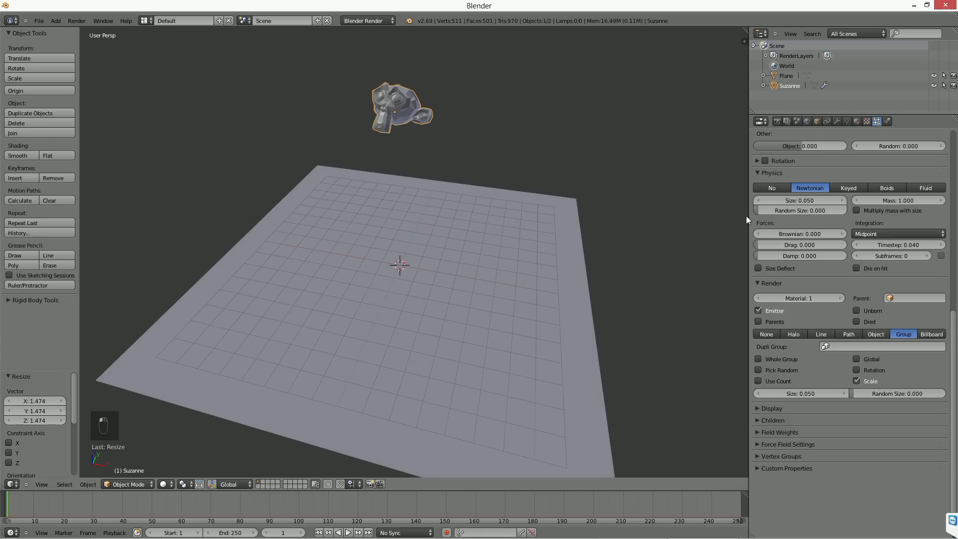
Step: Widen the properties editor and bring the beginning of the particle settings into view
{"action": "left_click_drag", "start_coordinate": [748, 216], "coordinate": [708, 218]}
{"action": "left_click_drag", "start_coordinate": [950, 378], "coordinate": [956, 186]}
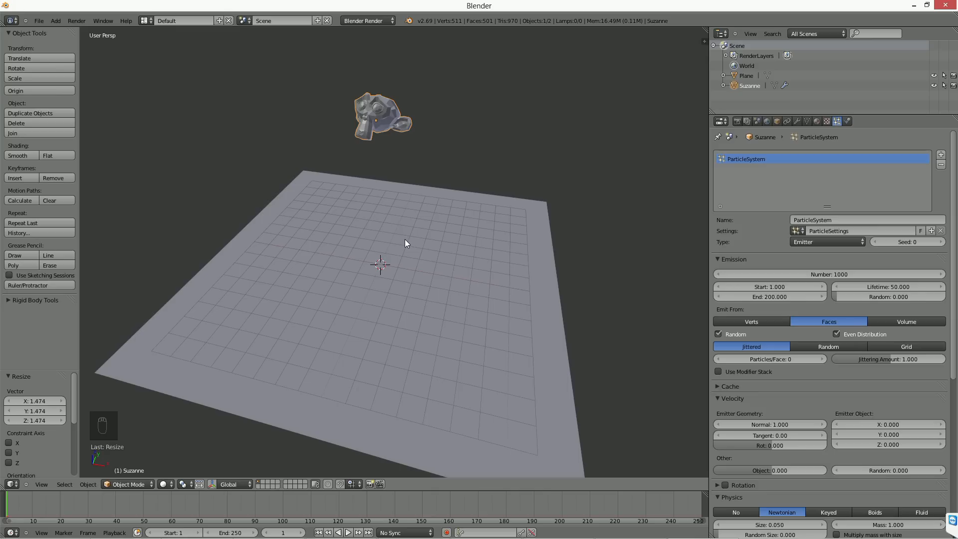
Step: Scrub through the timeline to preview the particles emitted from Suzanne and return to frame 1
{"action": "left_click", "coordinate": [289, 500]}
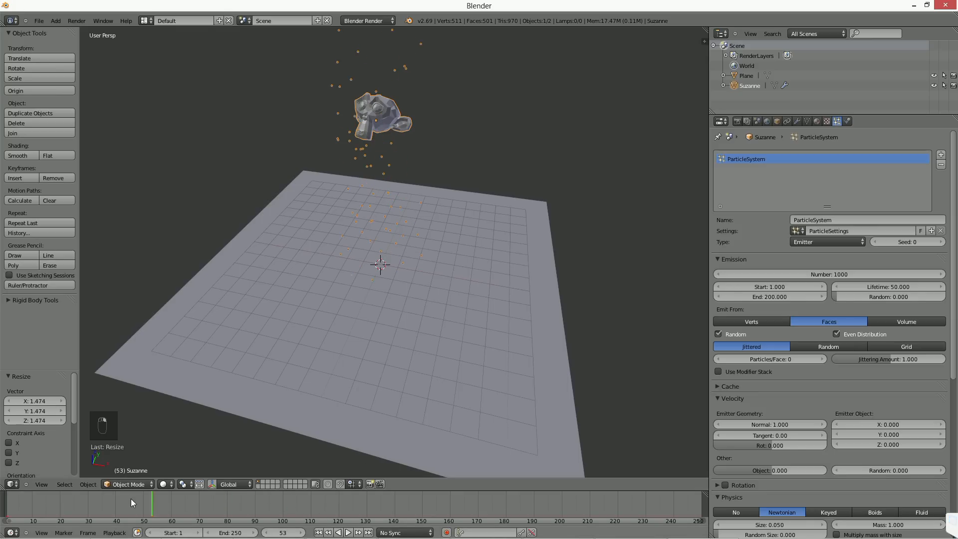
{"action": "left_click", "coordinate": [318, 532]}
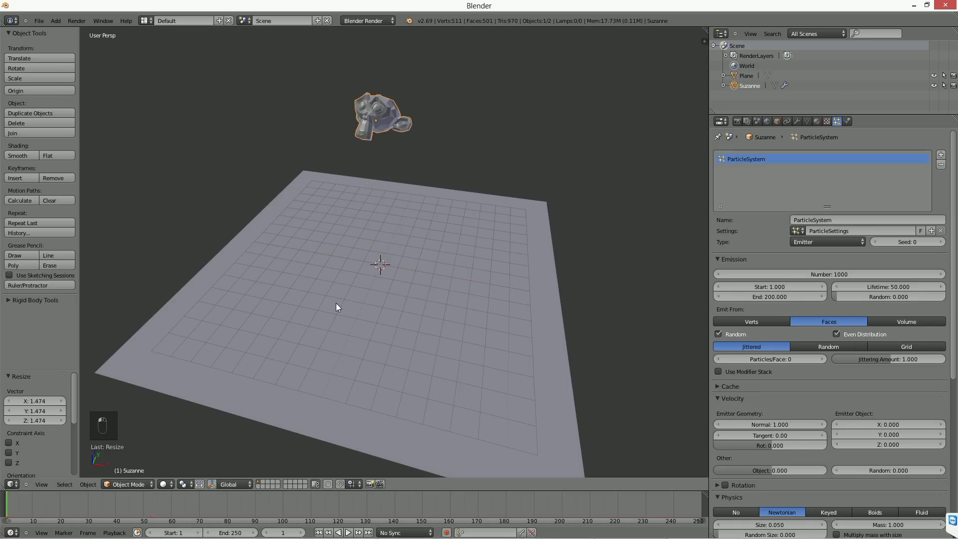
{"action": "left_click", "coordinate": [716, 387]}
{"action": "left_click", "coordinate": [716, 387]}
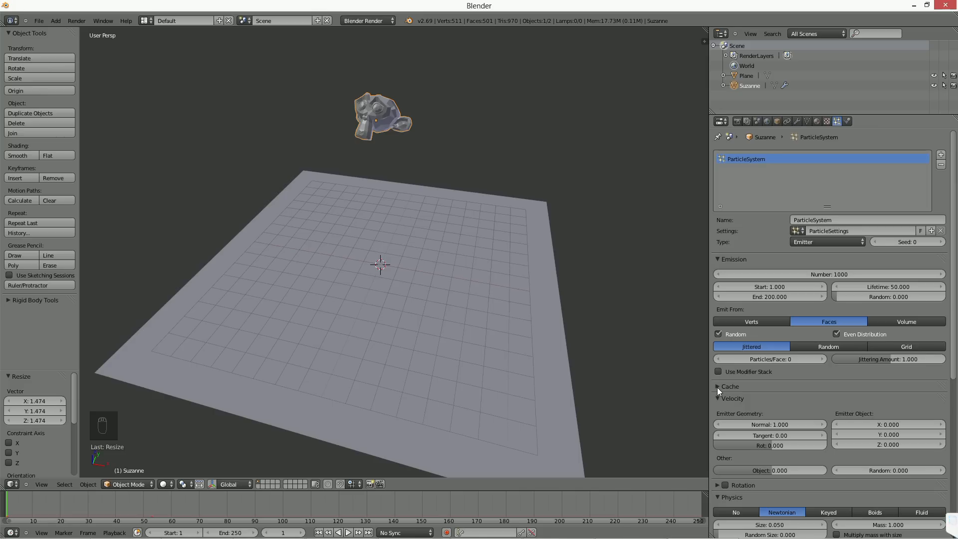
{"action": "middle_click_drag", "start_coordinate": [388, 333], "coordinate": [372, 324]}
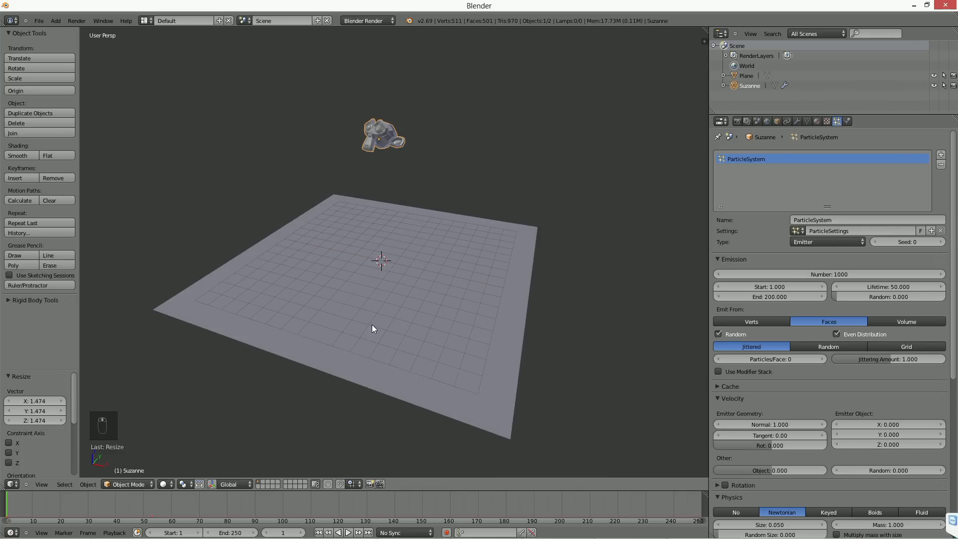
{"action": "scroll", "coordinate": [372, 324], "scroll_direction": "up", "scroll_amount": 1}
{"action": "mouse_move", "coordinate": [402, 348]}
{"action": "middle_mouse_down"}
{"action": "mouse_move", "coordinate": [406, 325]}
{"action": "mouse_move", "coordinate": [387, 340]}
{"action": "middle_mouse_up"}
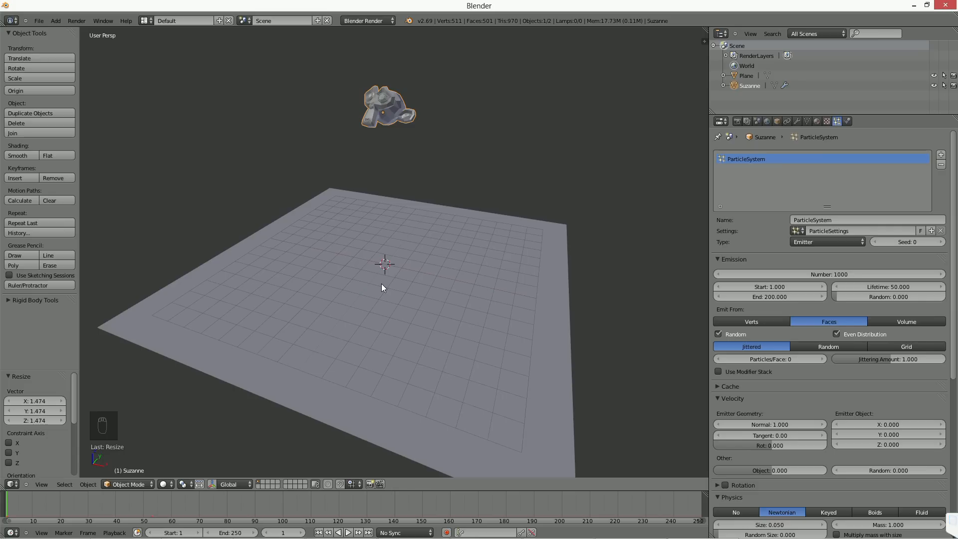
Step: Play the animation to preview the particles falling from Suzanne, and stop the playback
{"action": "mouse_move", "coordinate": [381, 284]}
{"action": "middle_mouse_down"}
{"action": "mouse_move", "coordinate": [397, 264]}
{"action": "mouse_move", "coordinate": [382, 270]}
{"action": "mouse_move", "coordinate": [406, 295]}
{"action": "mouse_move", "coordinate": [397, 274]}
{"action": "middle_mouse_up"}
{"action": "key", "text": "alt+a"}
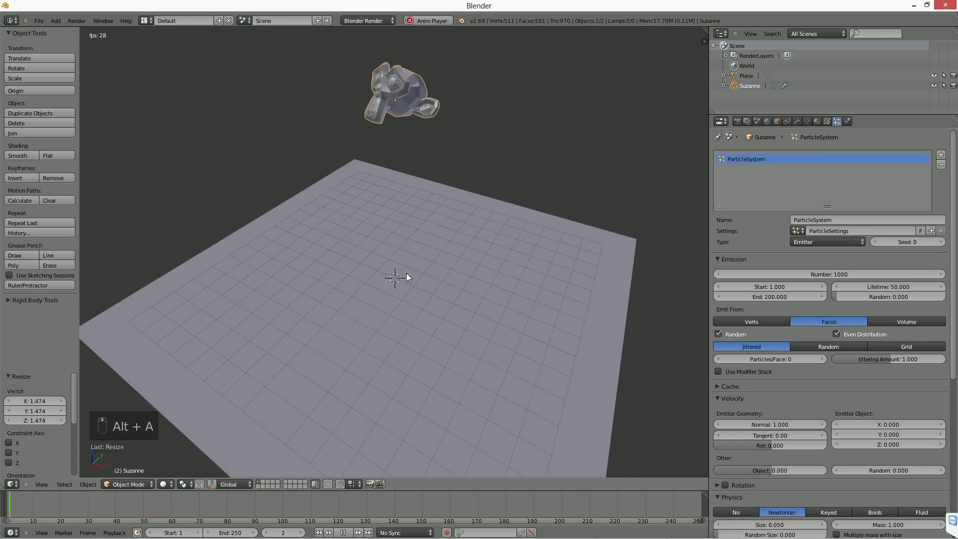
{"action": "key", "text": "Escape"}
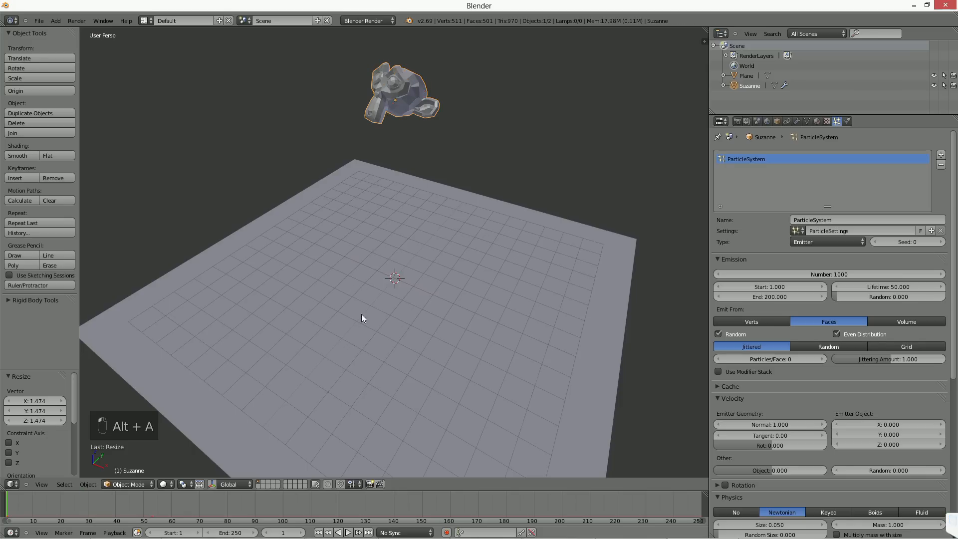
{"action": "middle_click_drag", "start_coordinate": [361, 313], "coordinate": [382, 268]}
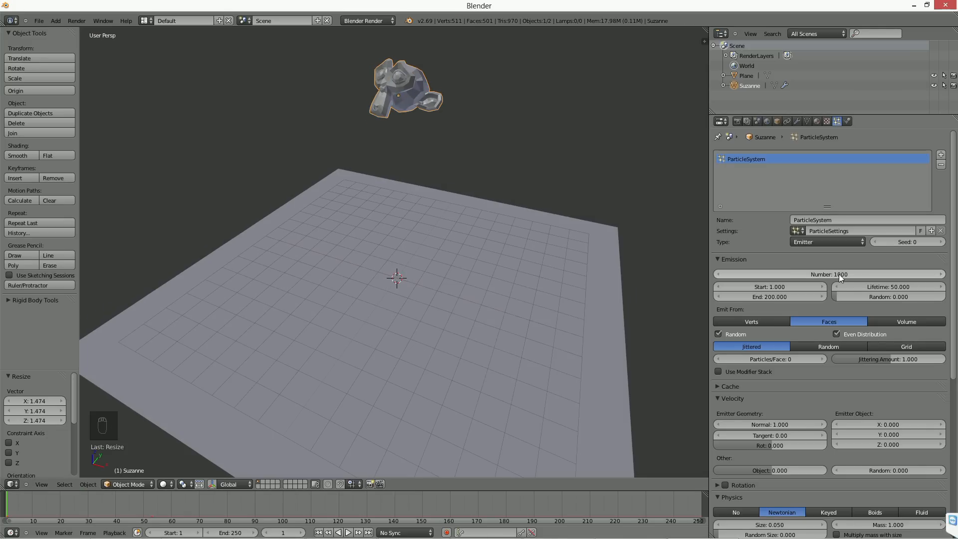
{"action": "middle_click_drag", "start_coordinate": [456, 294], "coordinate": [447, 297]}
{"action": "key", "text": "alt+a"}
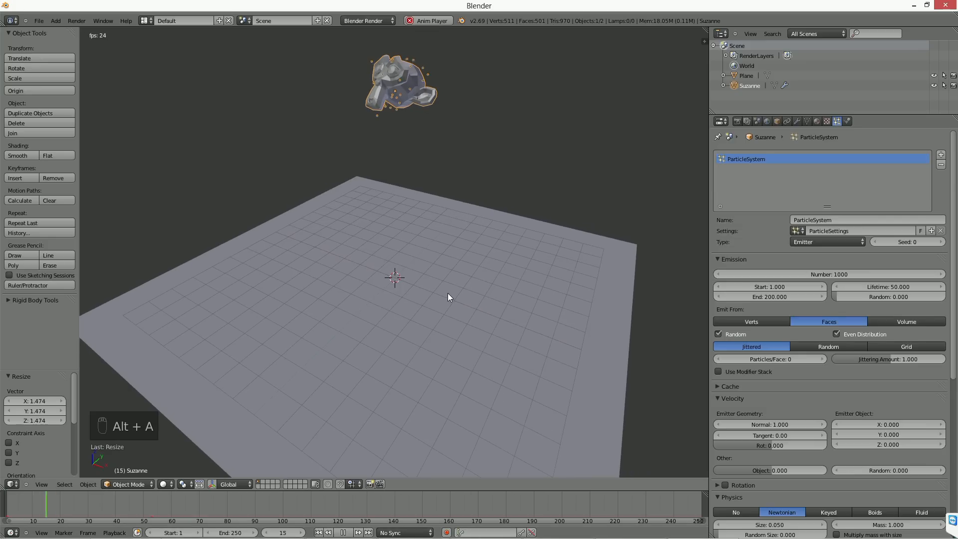
{"action": "key", "text": "alt+a"}
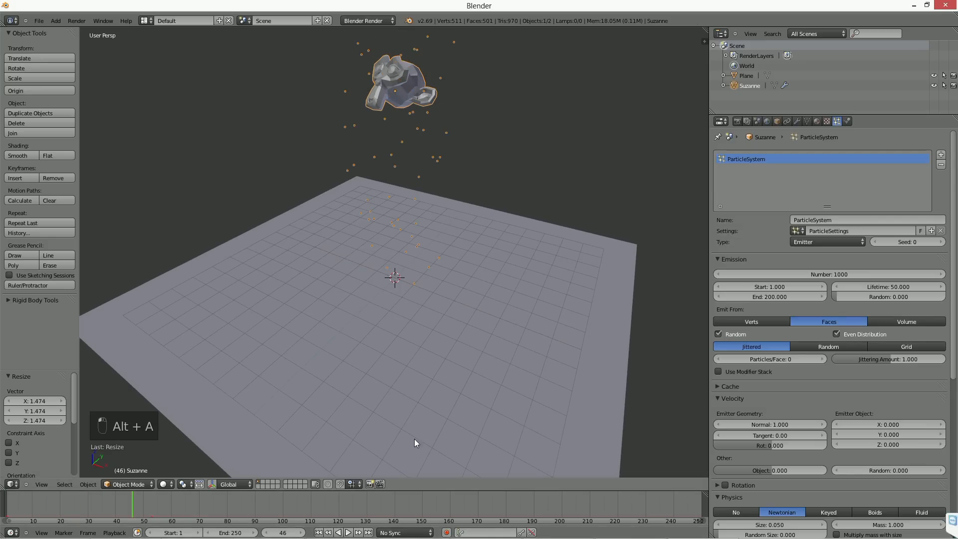
Step: Re-enter 1000 as the number of particles in the emission settings
{"action": "left_click", "coordinate": [826, 274]}
{"action": "type", "text": "975"}
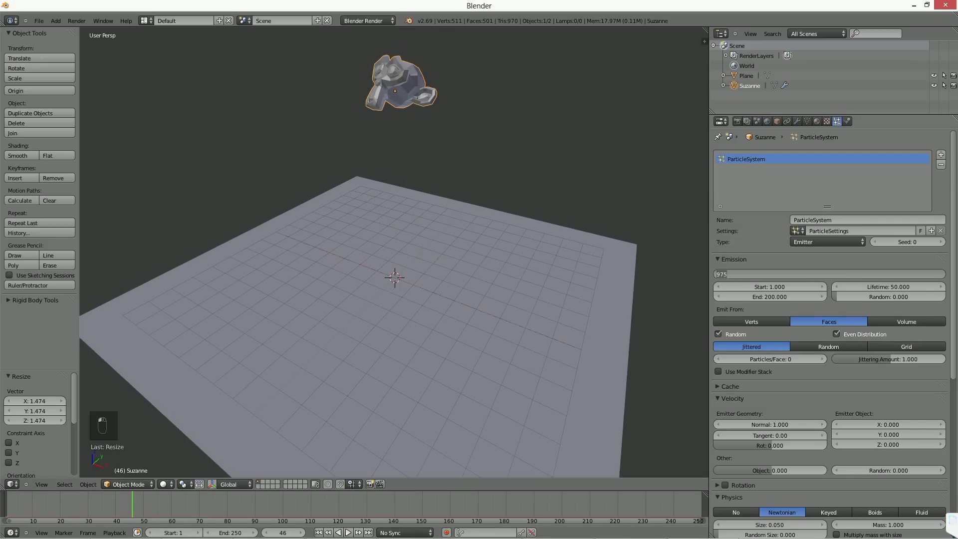
{"action": "type", "text": "1000"}
{"action": "key", "text": "Return"}
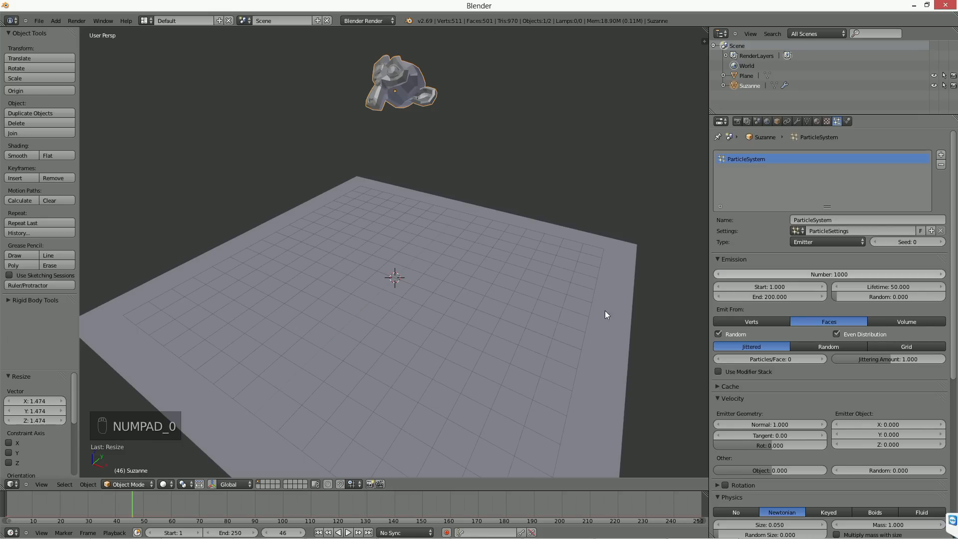
Step: Return to frame 1 and replay the emission, examining from several angles how the particles meet the ground plane
{"action": "left_click", "coordinate": [318, 532]}
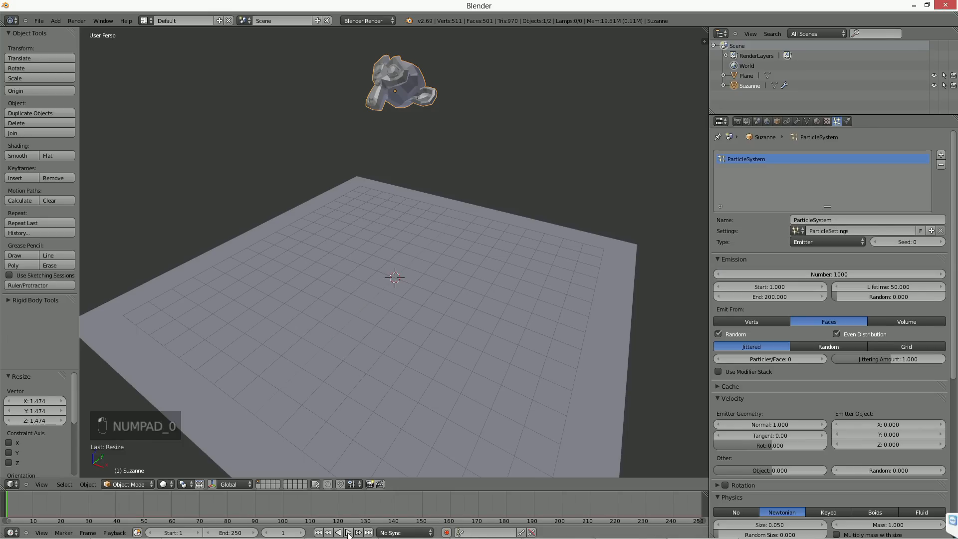
{"action": "left_click", "coordinate": [348, 532]}
{"action": "middle_click_drag", "start_coordinate": [350, 399], "coordinate": [393, 377]}
{"action": "left_click", "coordinate": [343, 532]}
{"action": "middle_click_drag", "start_coordinate": [441, 399], "coordinate": [432, 344]}
{"action": "key", "text": "alt+a"}
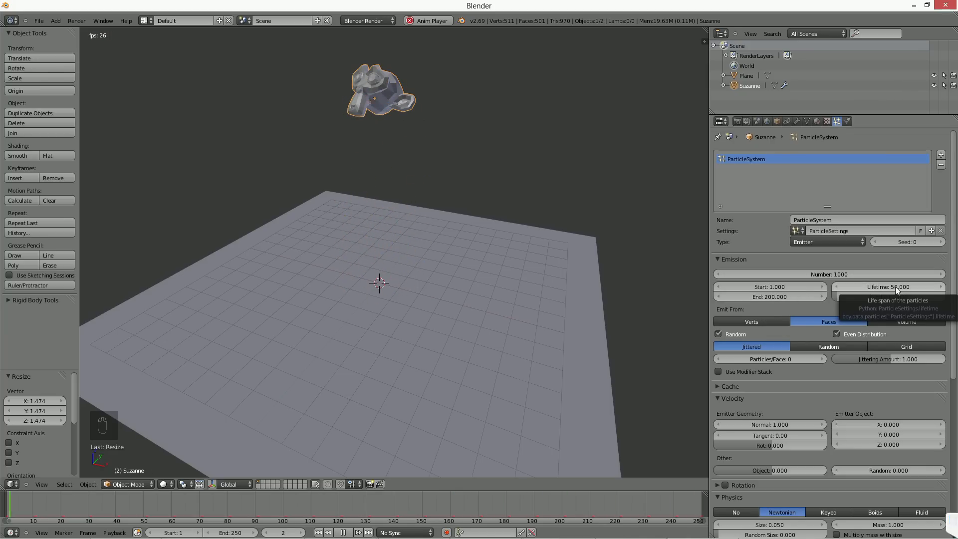
{"action": "left_click", "coordinate": [347, 531]}
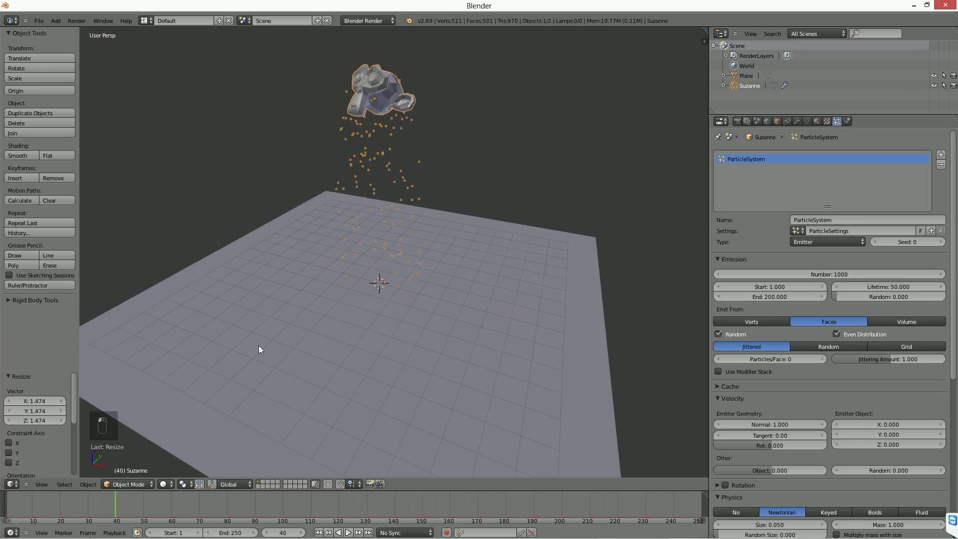
{"action": "mouse_move", "coordinate": [417, 253]}
{"action": "middle_mouse_down"}
{"action": "mouse_move", "coordinate": [421, 207]}
{"action": "mouse_move", "coordinate": [408, 241]}
{"action": "middle_mouse_up"}
{"action": "key", "text": "alt+a"}
{"action": "left_click", "coordinate": [348, 532]}
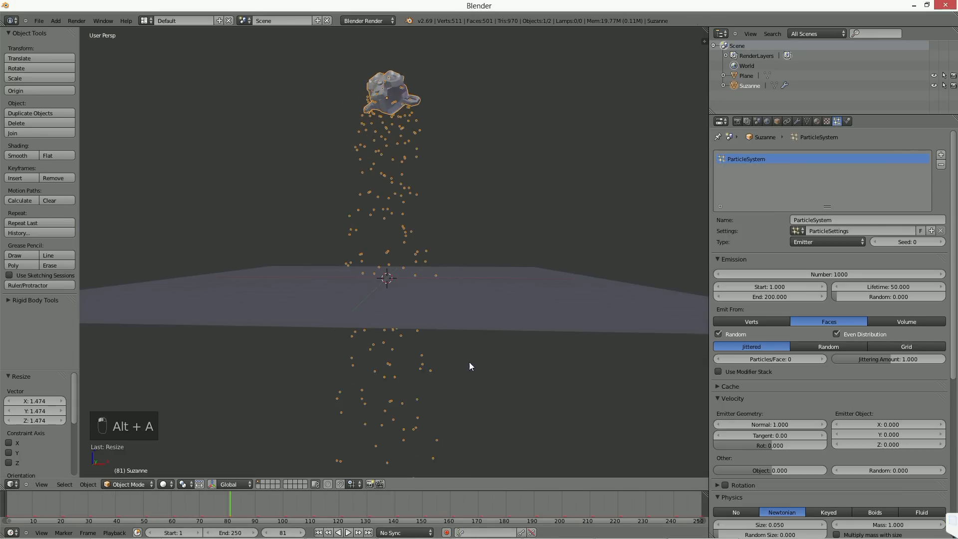
Step: Enable Collision physics on the ground plane
{"action": "middle_click_drag", "start_coordinate": [470, 362], "coordinate": [451, 306]}
{"action": "right_click", "coordinate": [452, 306]}
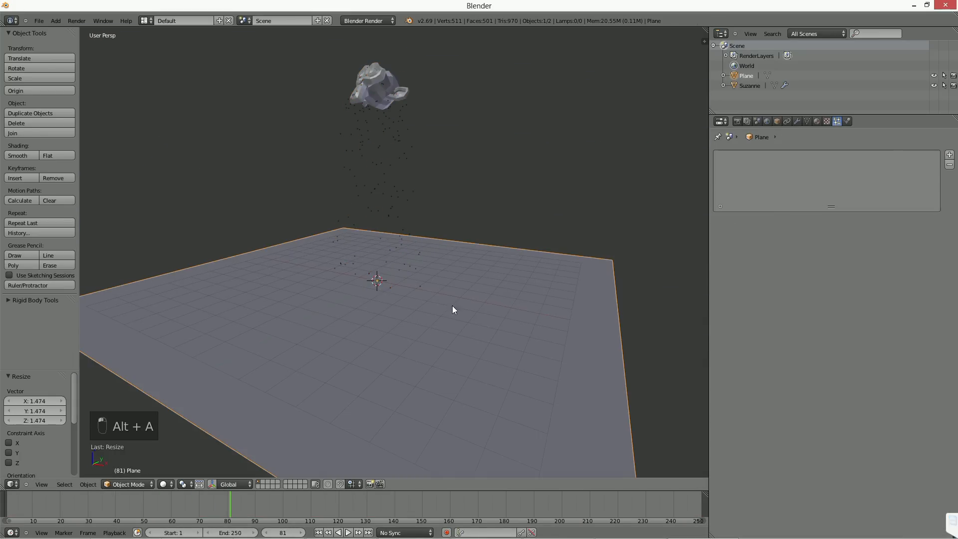
{"action": "left_click", "coordinate": [846, 121]}
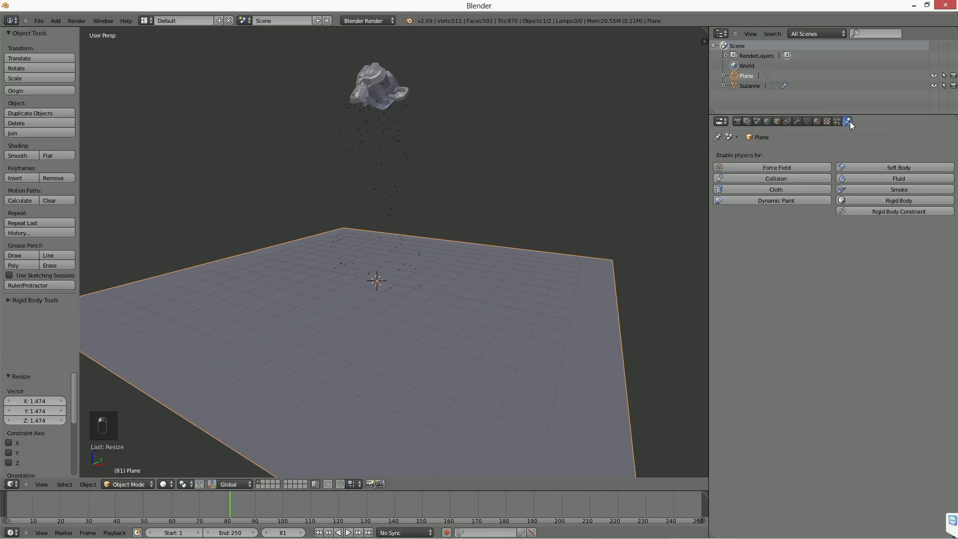
{"action": "left_click", "coordinate": [778, 179]}
Step: Play the animation from the first frame with Suzanne selected to check how the particles collide with the plane
{"action": "left_click", "coordinate": [320, 531]}
{"action": "left_click", "coordinate": [348, 533]}
{"action": "right_click", "coordinate": [388, 98]}
{"action": "middle_click_drag", "start_coordinate": [384, 195], "coordinate": [417, 235]}
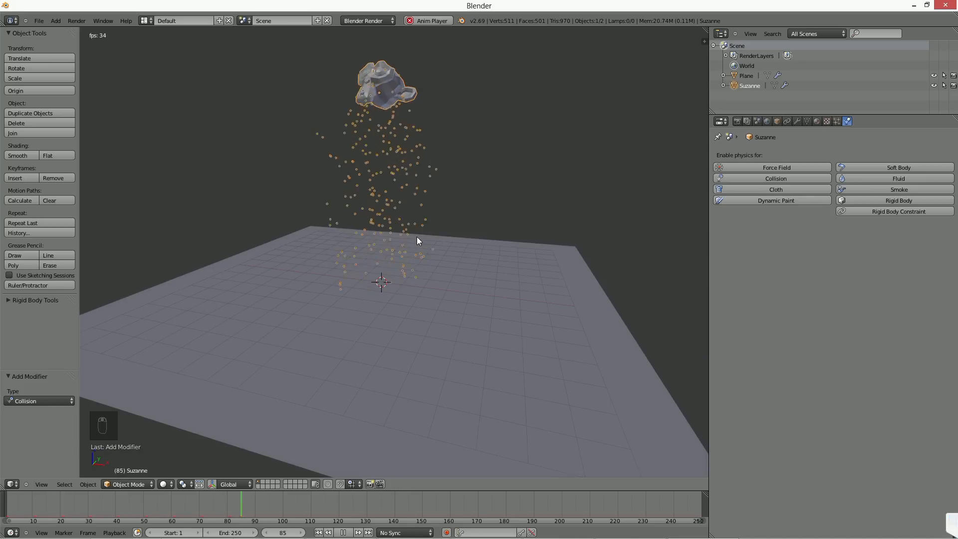
Step: Set both the Factor and Random values of the plane's collision particle damping to 0.5
{"action": "right_click", "coordinate": [540, 259]}
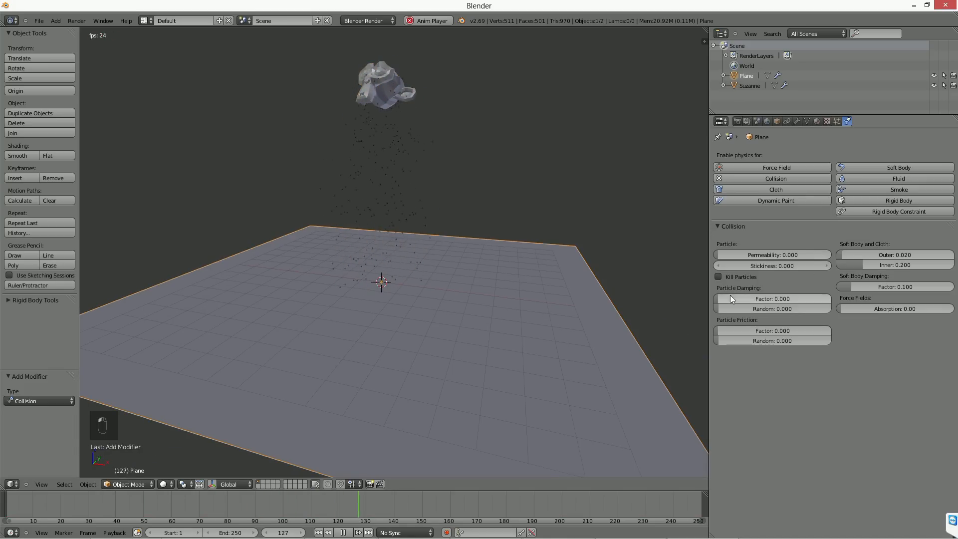
{"action": "left_click", "coordinate": [770, 298]}
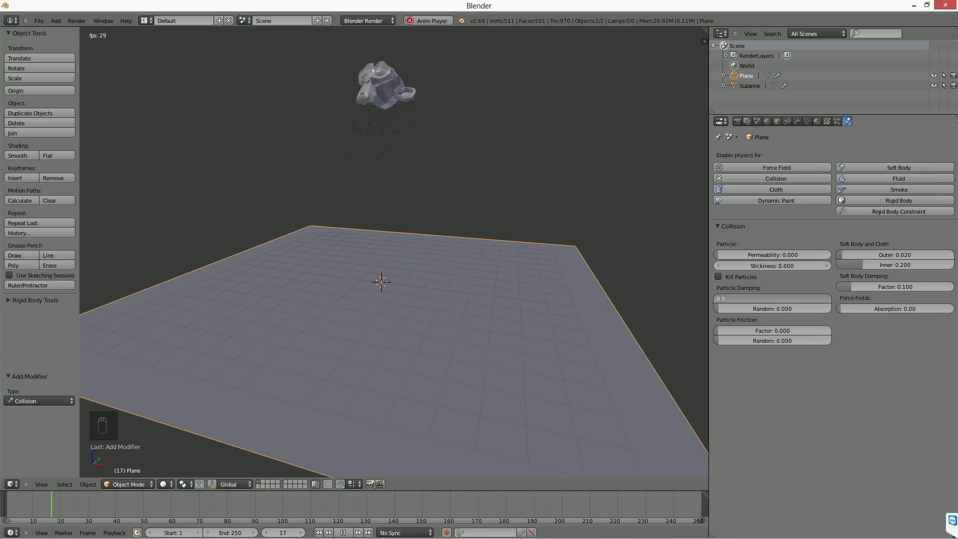
{"action": "type", "text": "0.5"}
{"action": "key", "text": "Tab"}
{"action": "type", "text": "0.5"}
{"action": "key", "text": "Return"}
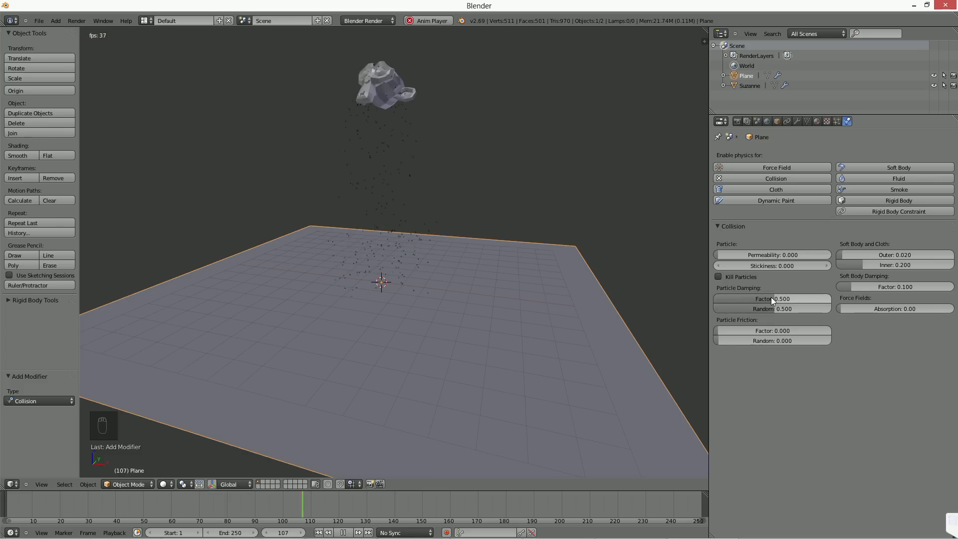
Step: Select Suzanne during playback and examine the damped particle bounces on the plane from several angles
{"action": "middle_click_drag", "start_coordinate": [412, 238], "coordinate": [450, 275]}
{"action": "right_click", "coordinate": [386, 100]}
{"action": "mouse_move", "coordinate": [440, 234]}
{"action": "middle_mouse_down"}
{"action": "mouse_move", "coordinate": [446, 223]}
{"action": "mouse_move", "coordinate": [430, 243]}
{"action": "middle_mouse_up"}
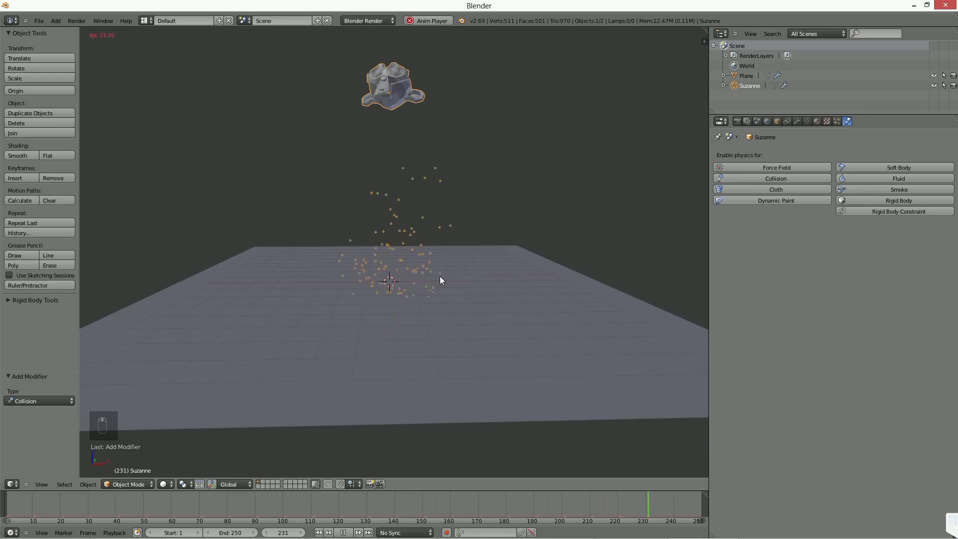
{"action": "middle_click_drag", "start_coordinate": [436, 276], "coordinate": [372, 209]}
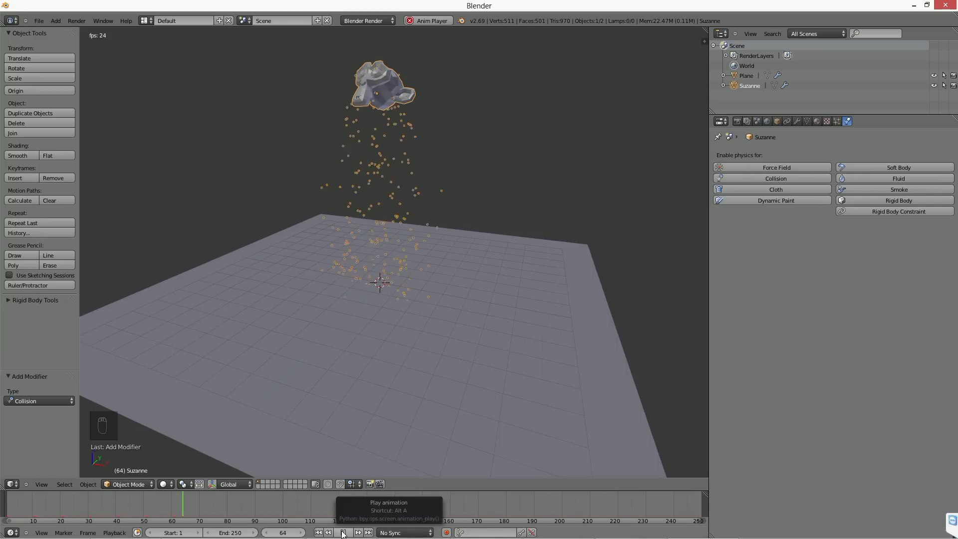
{"action": "middle_click_drag", "start_coordinate": [373, 352], "coordinate": [394, 261]}
{"action": "middle_click_drag", "start_coordinate": [404, 297], "coordinate": [490, 279]}
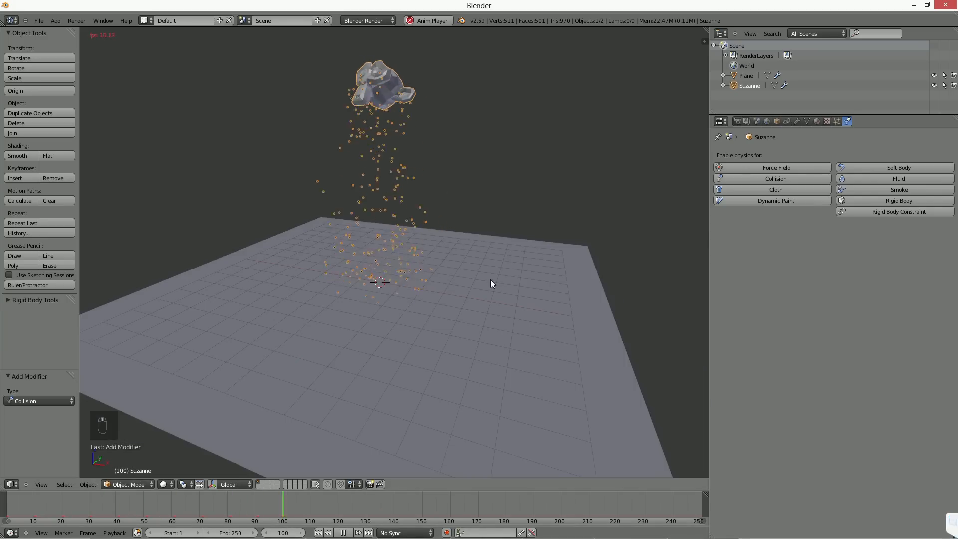
Step: Review the plane's collision settings and cancel the playback to return to frame 1
{"action": "right_click", "coordinate": [489, 280]}
{"action": "left_click", "coordinate": [775, 178]}
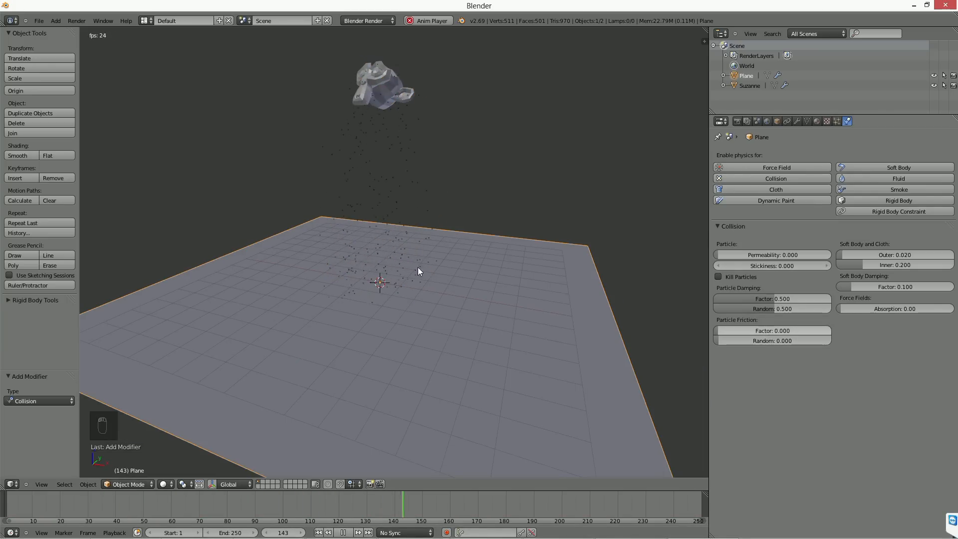
{"action": "key", "text": "Escape"}
{"action": "middle_click_drag", "start_coordinate": [399, 298], "coordinate": [416, 276]}
{"action": "middle_click_drag", "start_coordinate": [360, 292], "coordinate": [432, 276]}
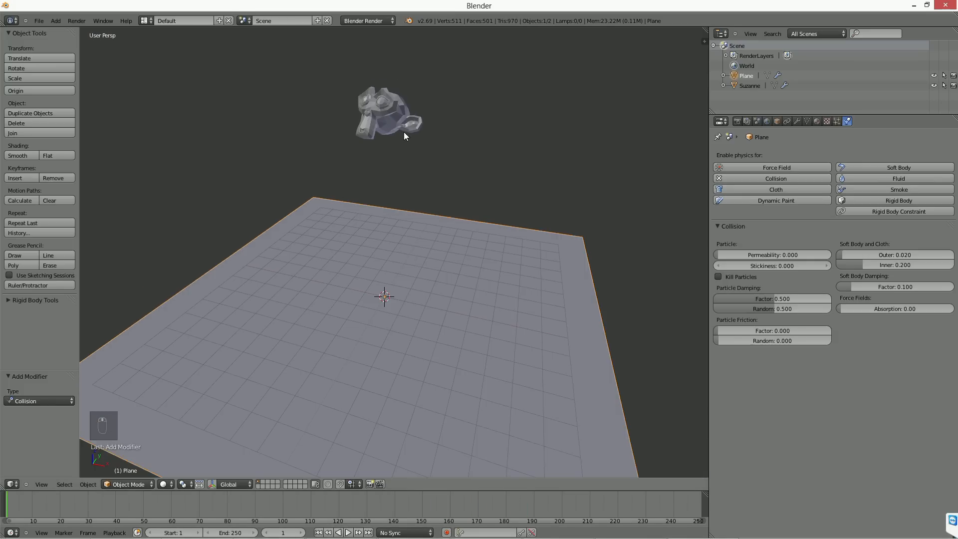
Step: Bring up Suzanne's particle settings and replay the emission, pausing it near the end of the timeline
{"action": "right_click", "coordinate": [401, 133]}
{"action": "left_click", "coordinate": [837, 123]}
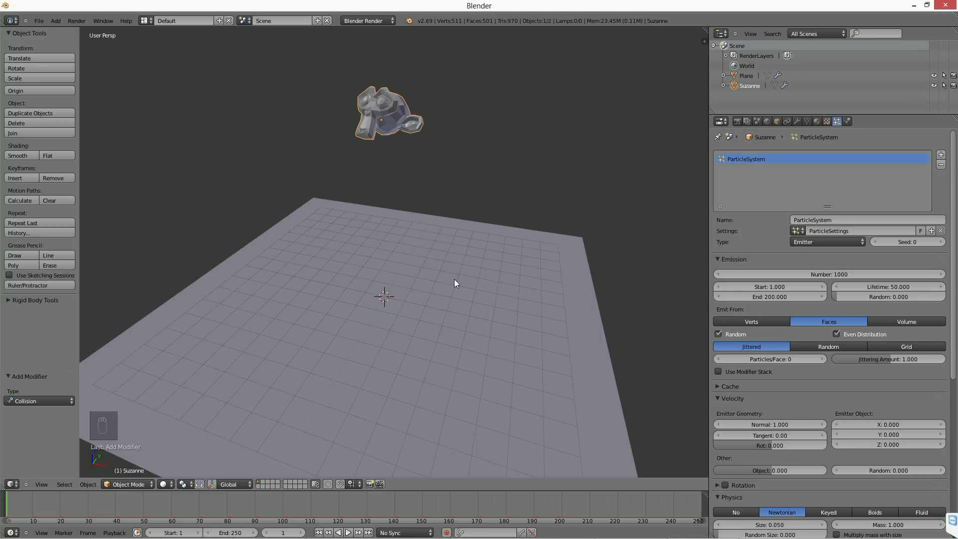
{"action": "middle_click_drag", "start_coordinate": [454, 258], "coordinate": [456, 278]}
{"action": "key", "text": "alt+a"}
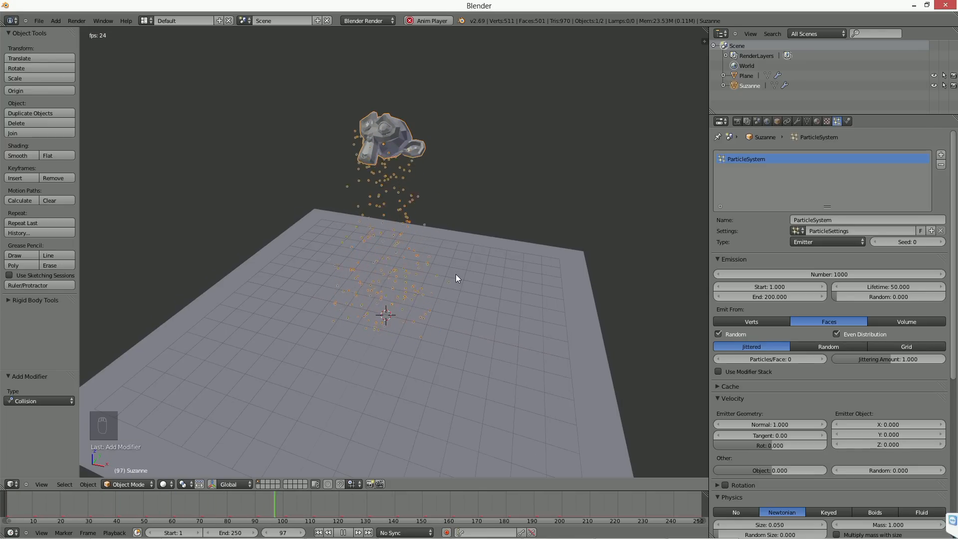
{"action": "left_click", "coordinate": [343, 532]}
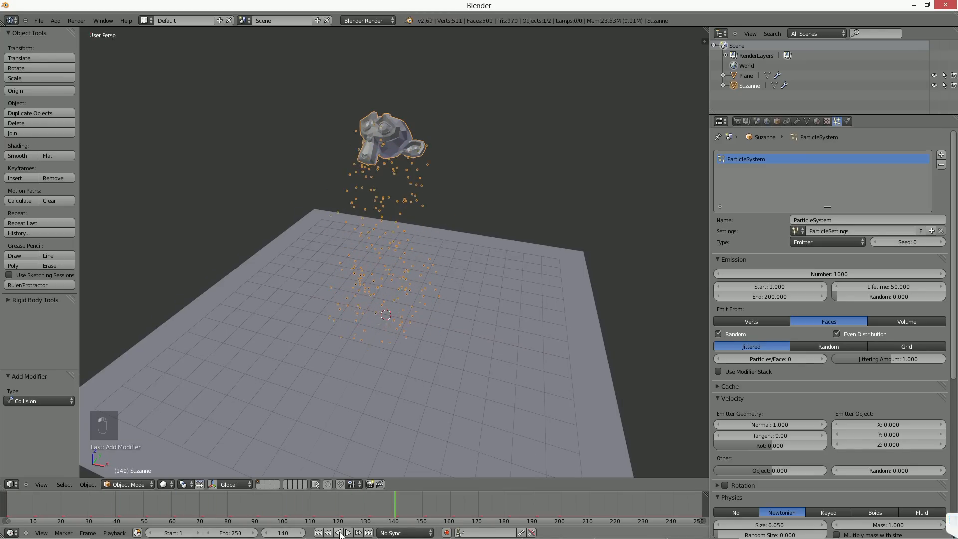
{"action": "key", "text": "alt+a"}
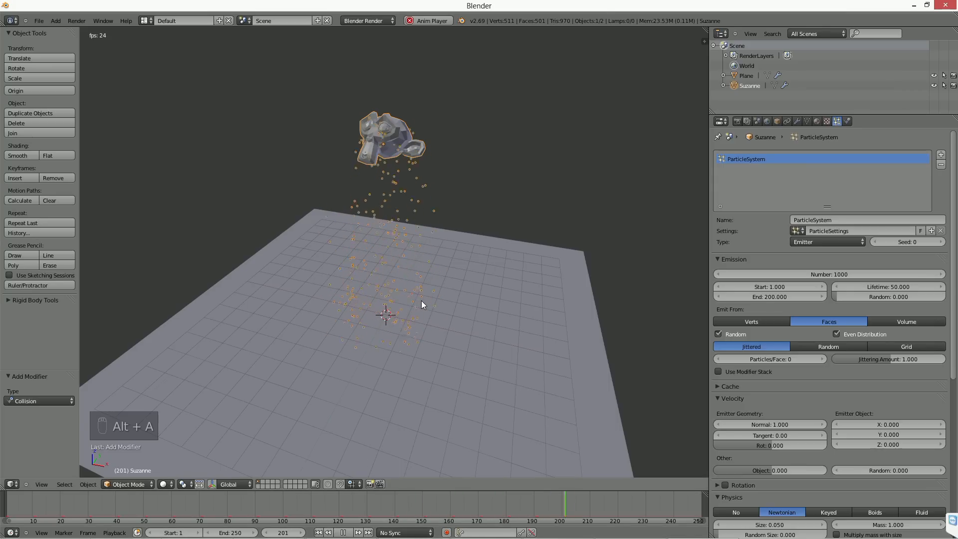
{"action": "key", "text": "alt+a"}
Step: Step backward and forward through the frames around 242 in a side-on view to examine the particles at the plane
{"action": "middle_click_drag", "start_coordinate": [388, 223], "coordinate": [421, 241]}
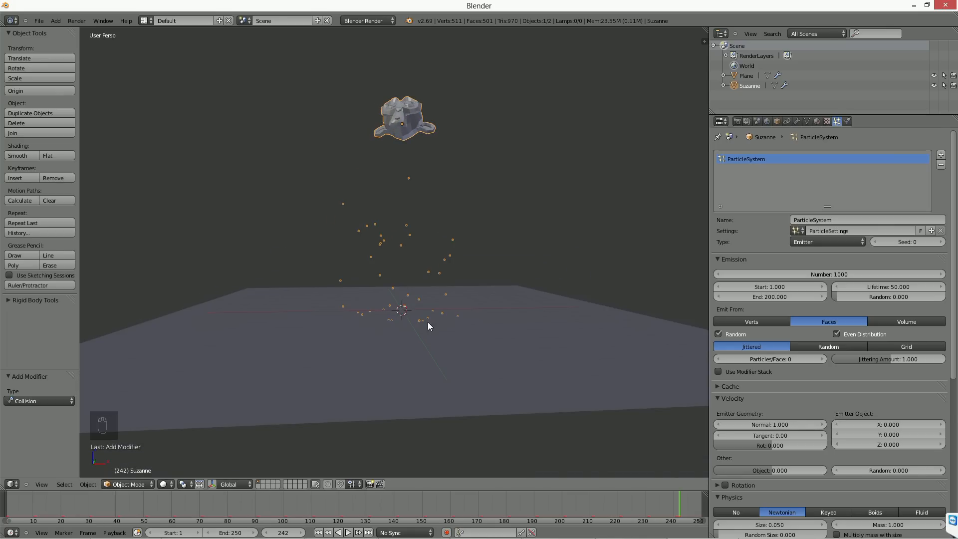
{"action": "middle_click_drag", "start_coordinate": [384, 300], "coordinate": [388, 306]}
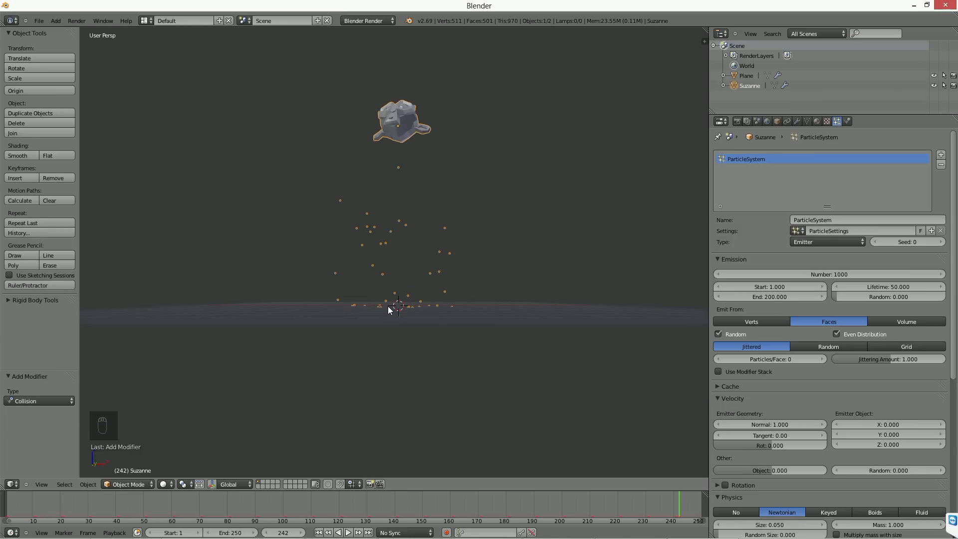
{"action": "key", "text": "Left"}
{"action": "key", "text": "Left"}
{"action": "key", "text": "Left"}
{"action": "key", "text": "Left"}
{"action": "key", "text": "Left"}
{"action": "key", "text": "Left"}
{"action": "key", "text": "Left"}
{"action": "key", "text": "Left"}
{"action": "key", "text": "Left"}
{"action": "key", "text": "Left"}
{"action": "key", "text": "Left"}
{"action": "key", "text": "Left"}
{"action": "key", "text": "Left"}
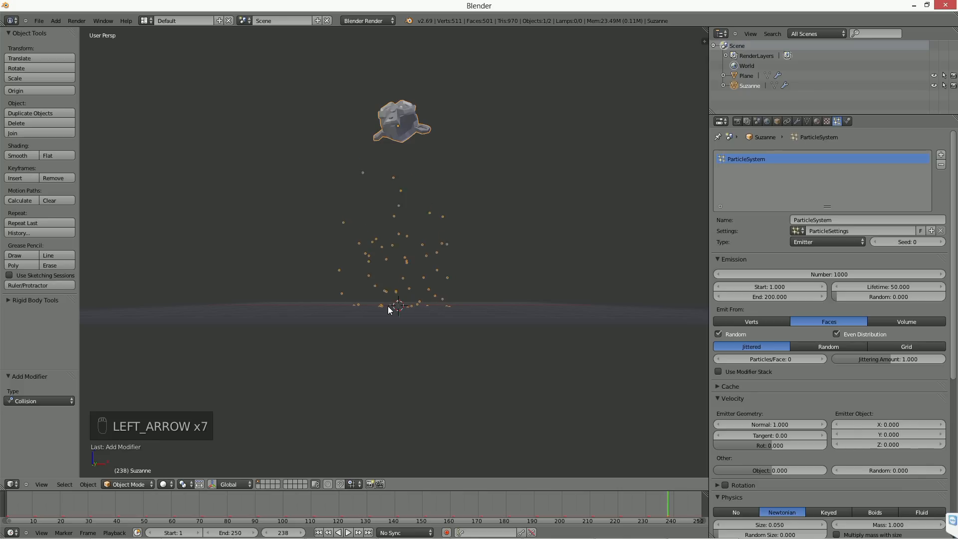
{"action": "key", "text": "Right"}
{"action": "key", "text": "Right"}
{"action": "key", "text": "Right"}
{"action": "key", "text": "Right"}
{"action": "key", "text": "Right"}
{"action": "key", "text": "Right"}
{"action": "key", "text": "Right"}
{"action": "key", "text": "Right"}
{"action": "key", "text": "Right"}
{"action": "key", "text": "Right"}
{"action": "key", "text": "Right"}
{"action": "key", "text": "Right"}
{"action": "key", "text": "Right"}
{"action": "key", "text": "Right"}
{"action": "key", "text": "Right"}
{"action": "key", "text": "Right"}
{"action": "key", "text": "Right"}
{"action": "key", "text": "Right"}
{"action": "key", "text": "Right"}
{"action": "key", "text": "Right"}
{"action": "key", "text": "Right"}
{"action": "key", "text": "Right"}
{"action": "key", "text": "Right"}
{"action": "key", "text": "Right"}
{"action": "key", "text": "Right"}
{"action": "key", "text": "Right"}
{"action": "key", "text": "Right"}
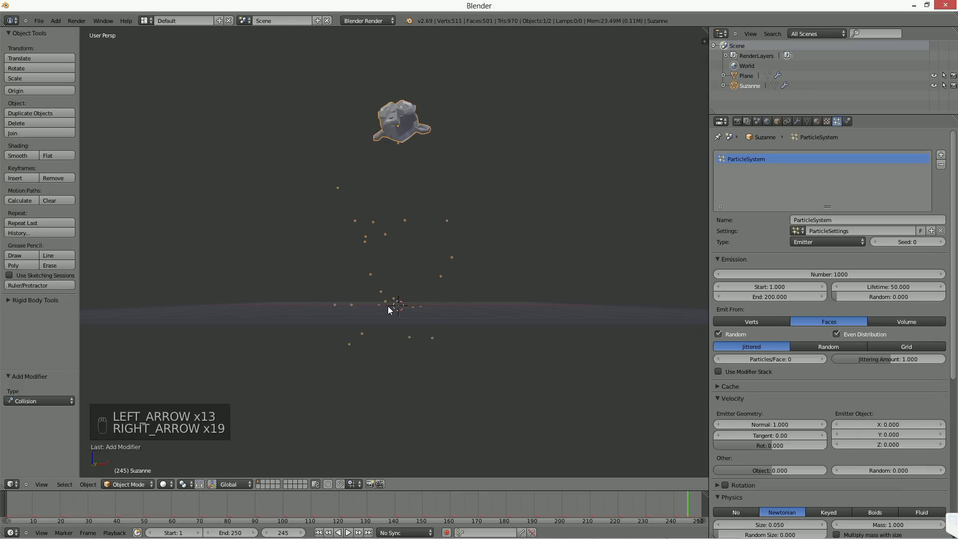
Step: Expand the particle system's cache settings and set the Cache Step to 1
{"action": "left_click", "coordinate": [717, 387]}
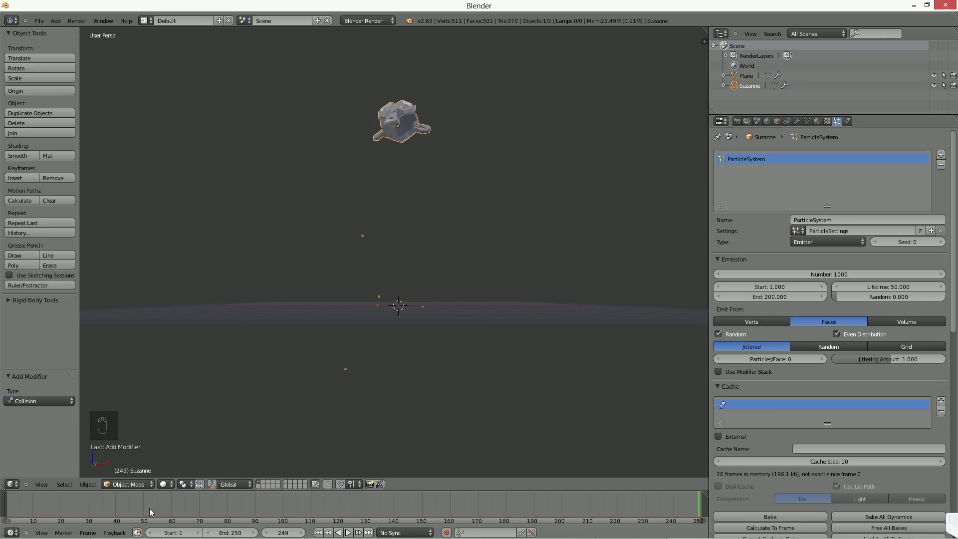
{"action": "left_click_drag", "start_coordinate": [839, 461], "coordinate": [794, 465]}
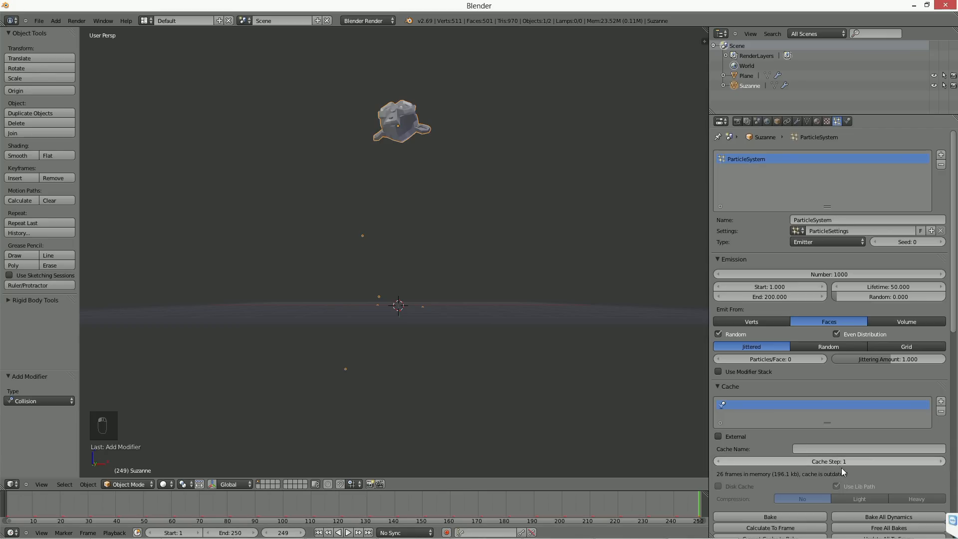
Step: Replay the particle emission from frame 1 through the full timeline to examine the plane collisions, then stop the playback
{"action": "left_click", "coordinate": [318, 531]}
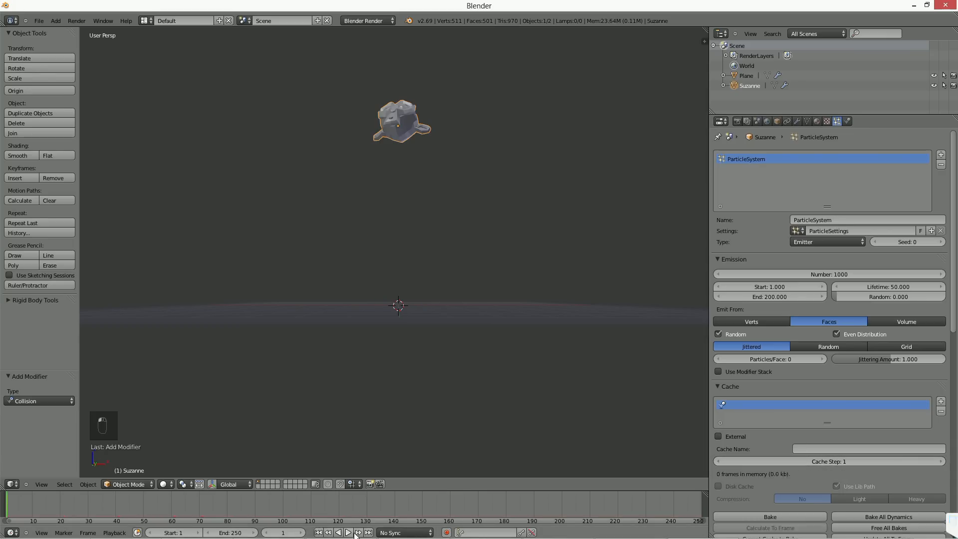
{"action": "left_click", "coordinate": [348, 532]}
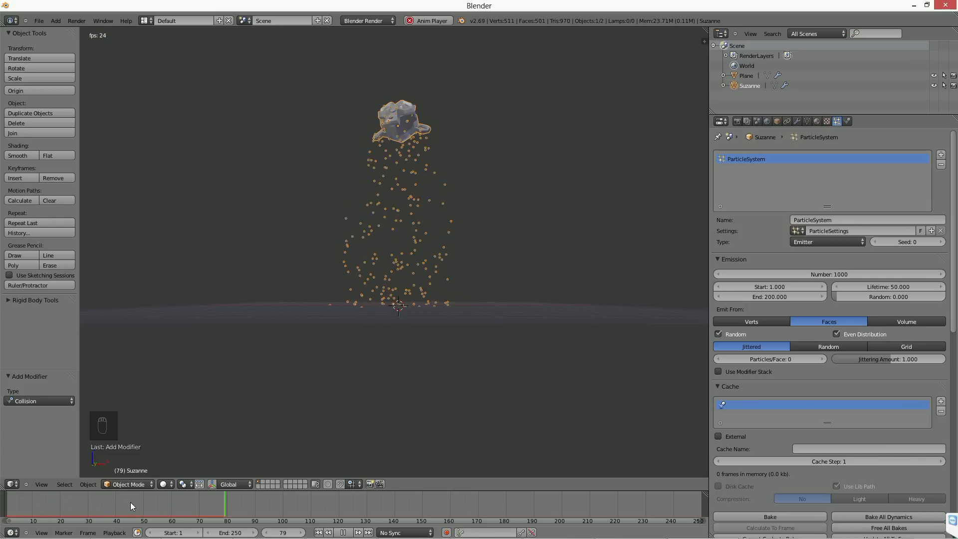
{"action": "left_click", "coordinate": [344, 532]}
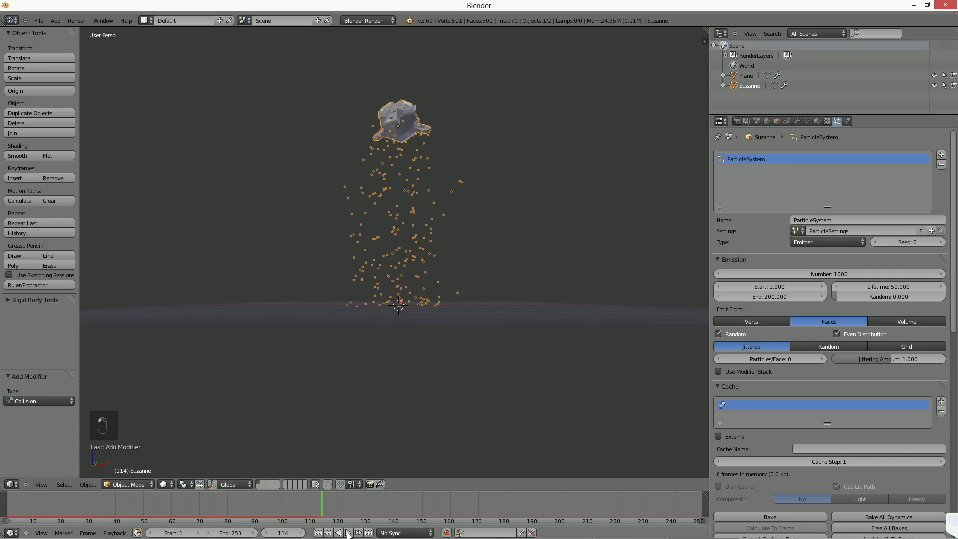
{"action": "left_click_drag", "start_coordinate": [172, 506], "coordinate": [252, 498]}
{"action": "left_click", "coordinate": [349, 532]}
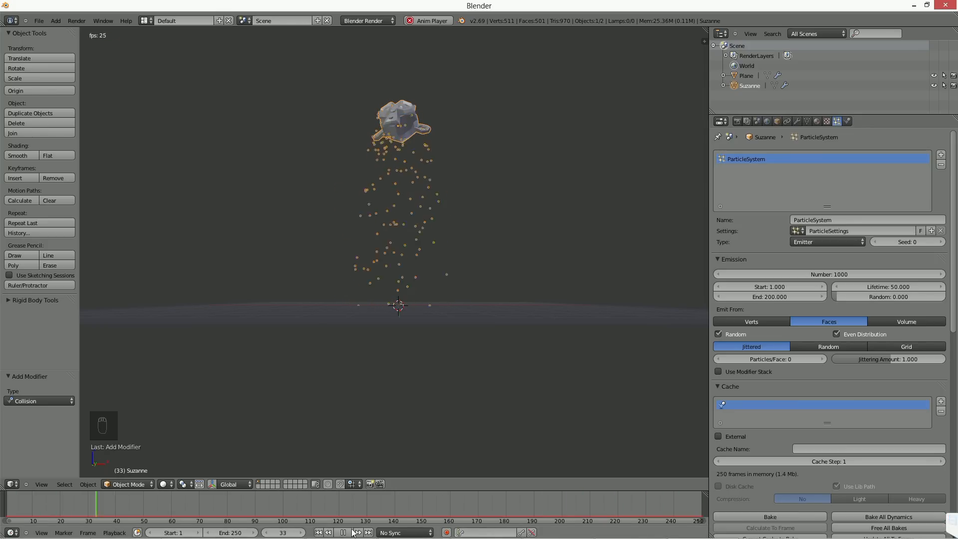
{"action": "key", "text": "alt+a"}
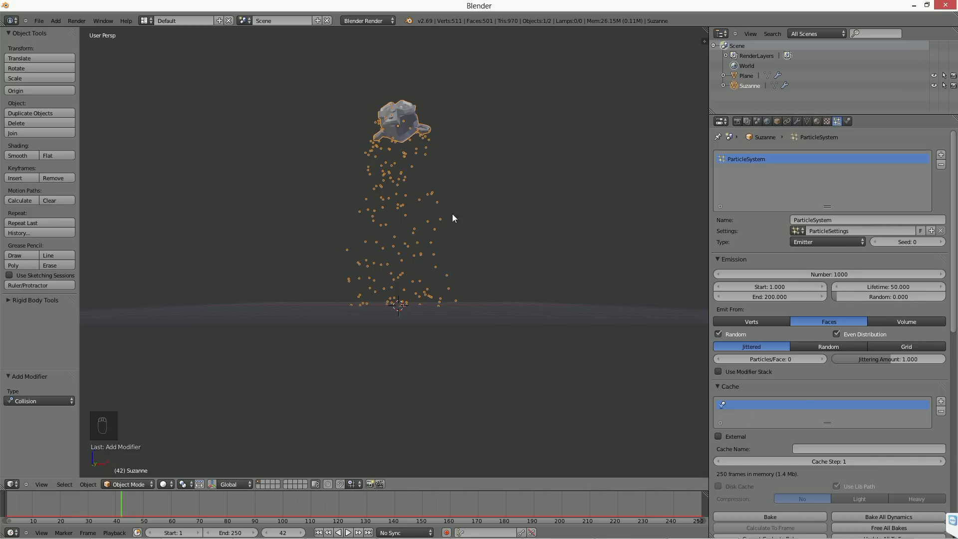
Step: Center Suzanne up close and set the particles to emit from the mesh's Volume
{"action": "middle_click_drag", "start_coordinate": [452, 213], "coordinate": [432, 242]}
{"action": "key", "text": "KP_Decimal"}
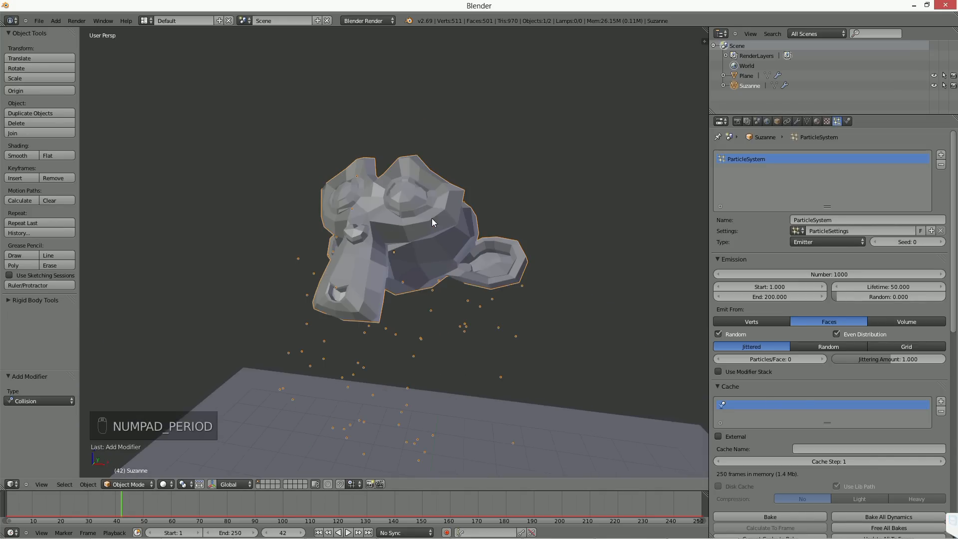
{"action": "left_click", "coordinate": [758, 321]}
{"action": "left_click", "coordinate": [916, 321]}
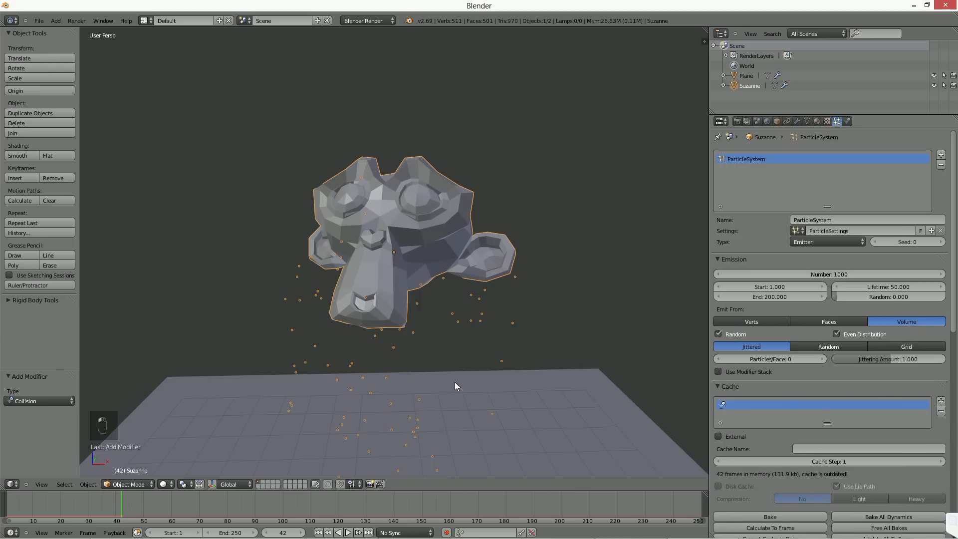
Step: Play the emission from frame 1 to frame 8 and display the scene in wireframe to reveal the particles inside Suzanne
{"action": "left_click", "coordinate": [318, 532]}
{"action": "key", "text": "alt+a"}
{"action": "key", "text": "z"}
{"action": "middle_click_drag", "start_coordinate": [442, 334], "coordinate": [337, 360]}
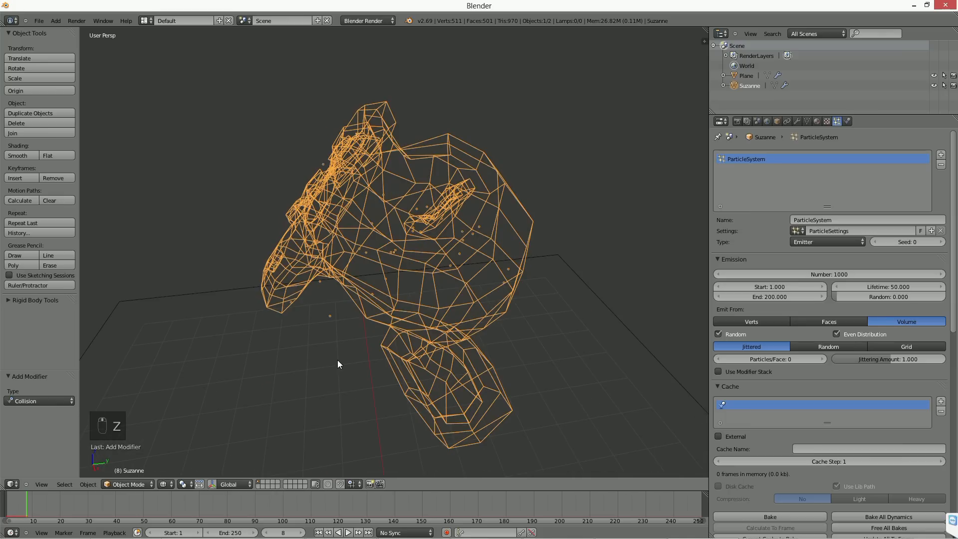
{"action": "mouse_move", "coordinate": [361, 331]}
{"action": "middle_mouse_down"}
{"action": "mouse_move", "coordinate": [359, 339]}
{"action": "mouse_move", "coordinate": [394, 355]}
{"action": "mouse_move", "coordinate": [369, 338]}
{"action": "middle_mouse_up"}
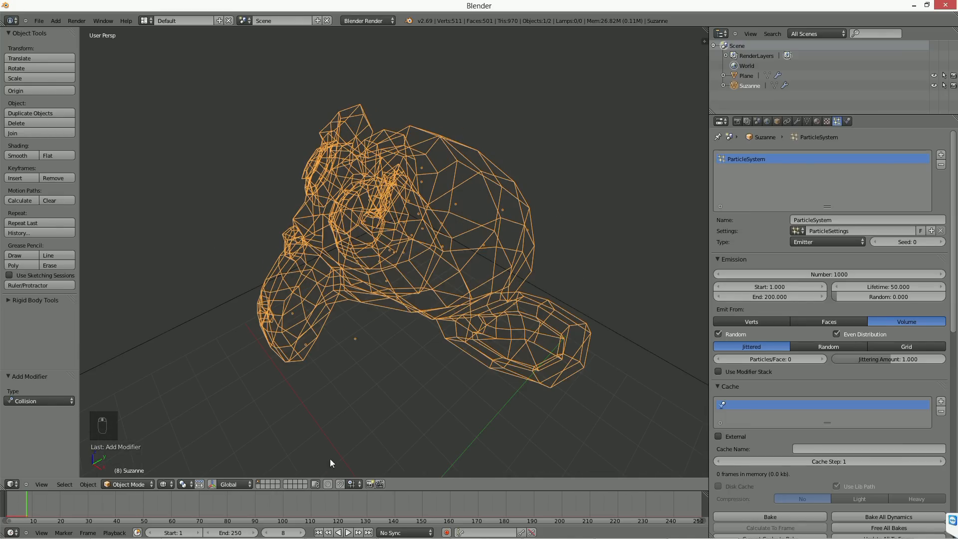
Step: Set the particle emission's End frame to 1 and return the timeline to frame 1
{"action": "left_click", "coordinate": [770, 295]}
{"action": "type", "text": "1"}
{"action": "key", "text": "Return"}
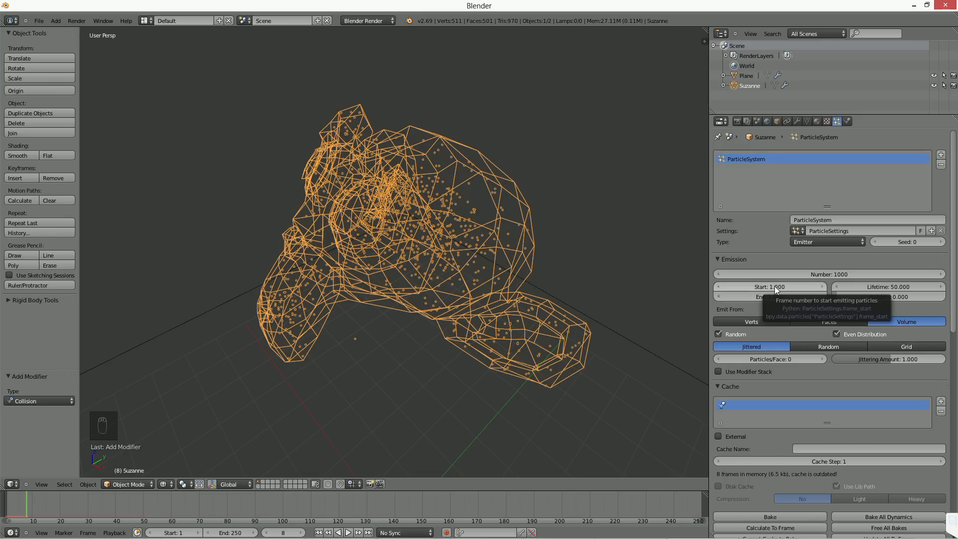
{"action": "left_click", "coordinate": [318, 532]}
Step: Examine from several angles and distances how the particles fill Suzanne's volume above the plane
{"action": "middle_click_drag", "start_coordinate": [460, 335], "coordinate": [429, 276]}
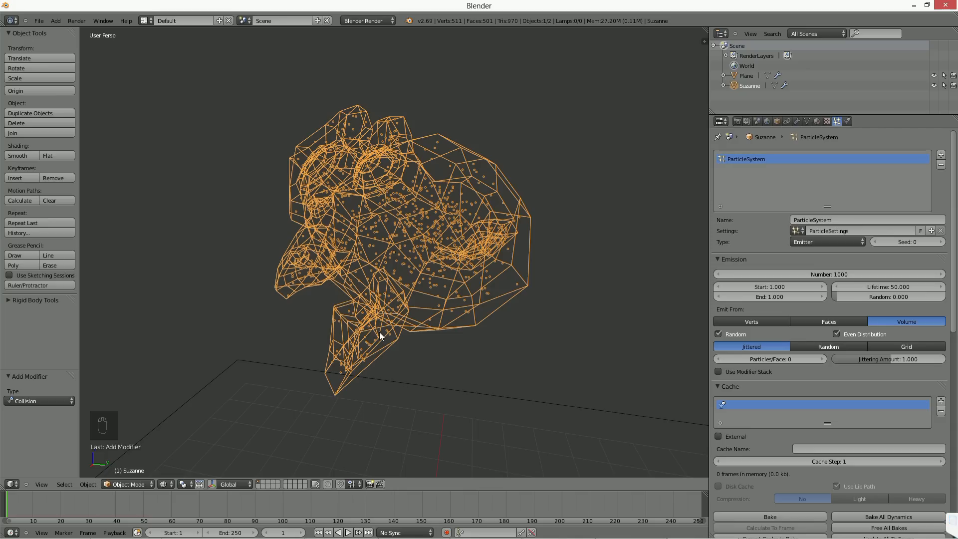
{"action": "middle_click_drag", "start_coordinate": [419, 324], "coordinate": [455, 315]}
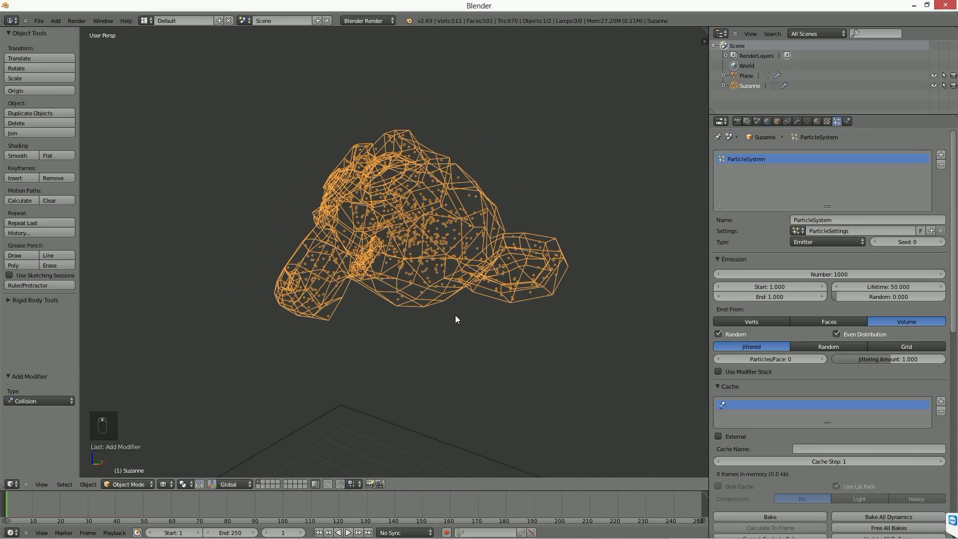
{"action": "scroll", "coordinate": [450, 309], "scroll_direction": "down", "scroll_amount": 1}
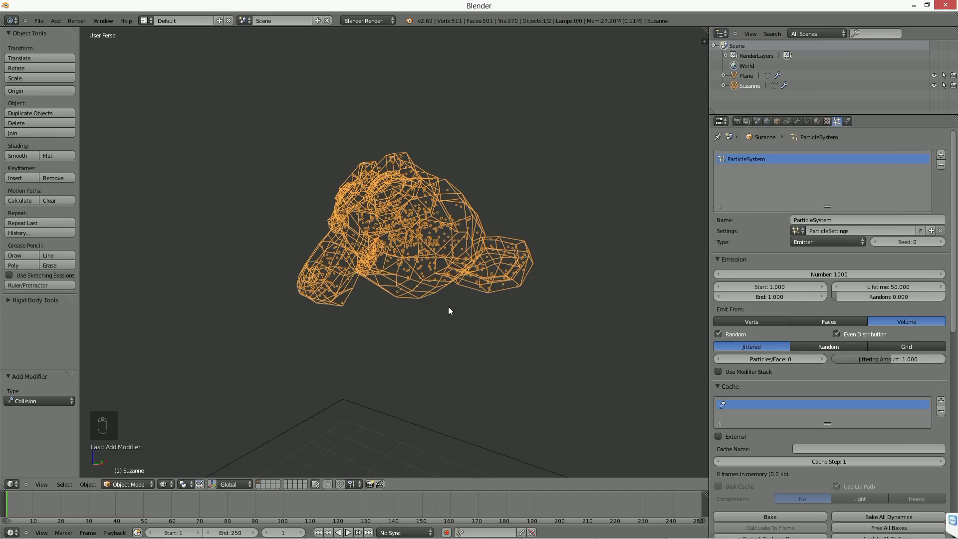
{"action": "scroll", "coordinate": [448, 306], "scroll_direction": "down", "scroll_amount": 5}
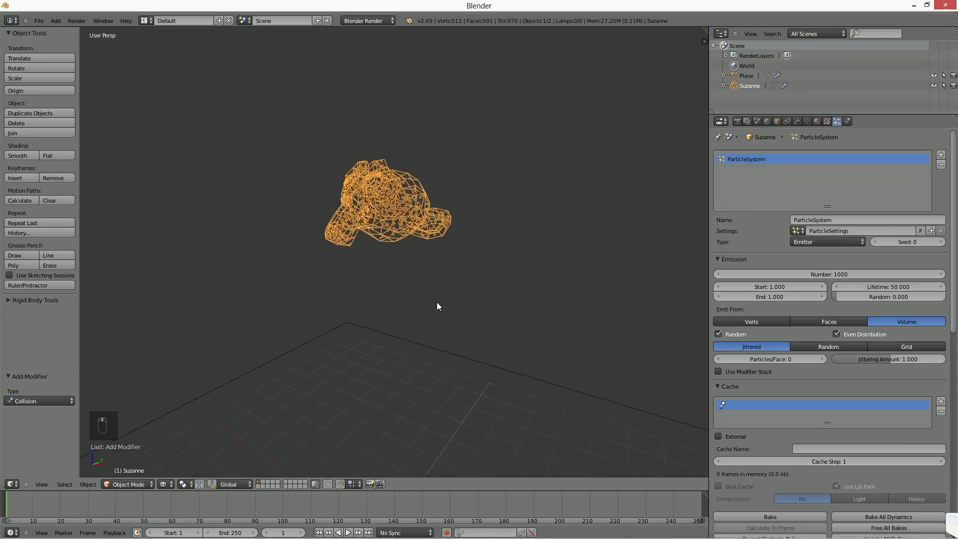
{"action": "middle_click_drag", "start_coordinate": [434, 327], "coordinate": [437, 299]}
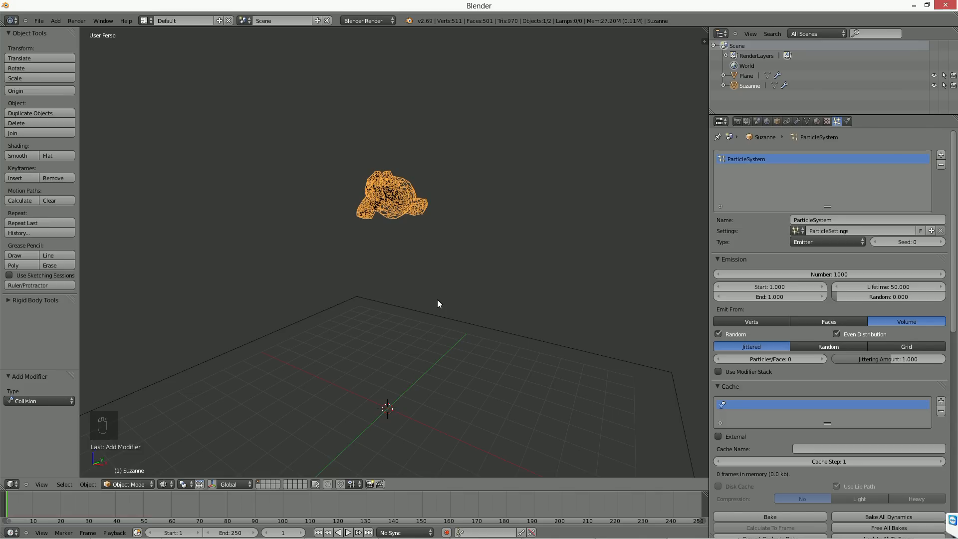
{"action": "scroll", "coordinate": [438, 300], "scroll_direction": "up", "scroll_amount": 3}
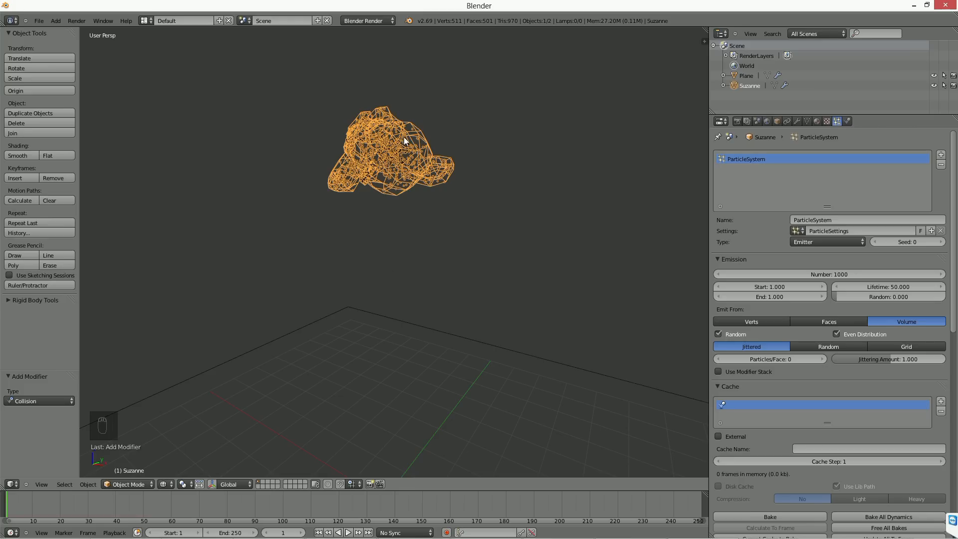
{"action": "scroll", "coordinate": [403, 141], "scroll_direction": "up", "scroll_amount": 2}
{"action": "middle_click_drag", "start_coordinate": [404, 151], "coordinate": [392, 157]}
{"action": "middle_click_drag", "start_coordinate": [392, 158], "coordinate": [388, 217], "text": "shift"}
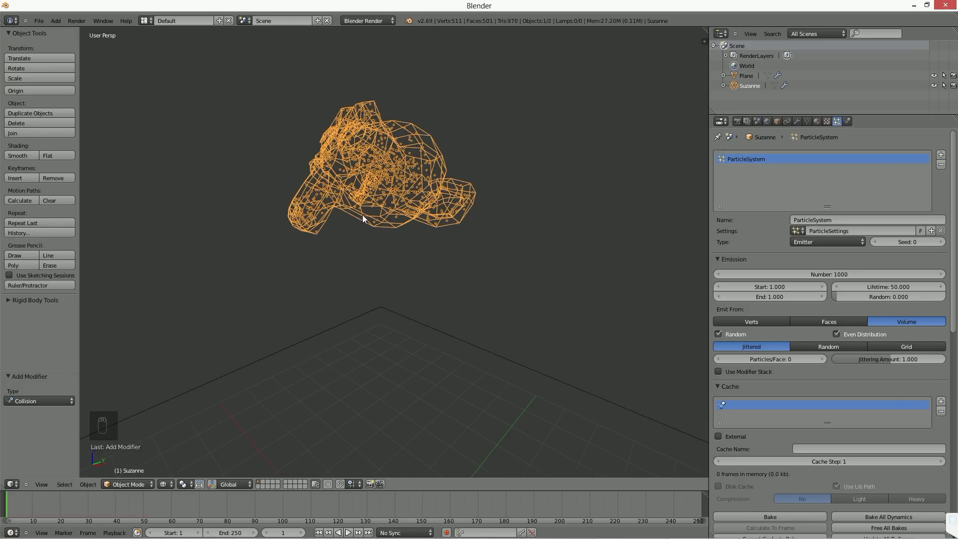
Step: Turn off Emitter in the particle system's render settings so Suzanne's mesh is not rendered
{"action": "scroll", "coordinate": [792, 252], "scroll_direction": "down", "scroll_amount": 8}
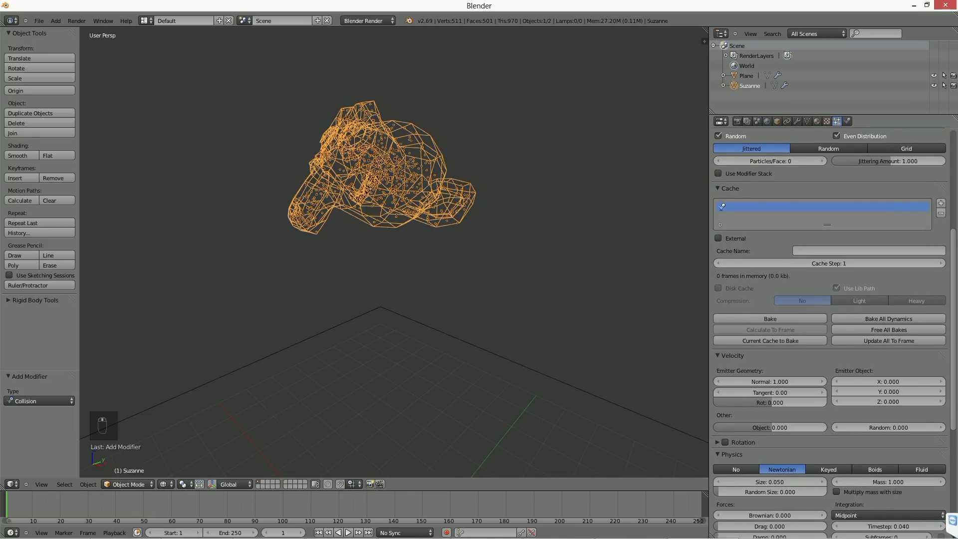
{"action": "scroll", "coordinate": [763, 359], "scroll_direction": "down", "scroll_amount": 2}
{"action": "scroll", "coordinate": [755, 338], "scroll_direction": "down", "scroll_amount": 7}
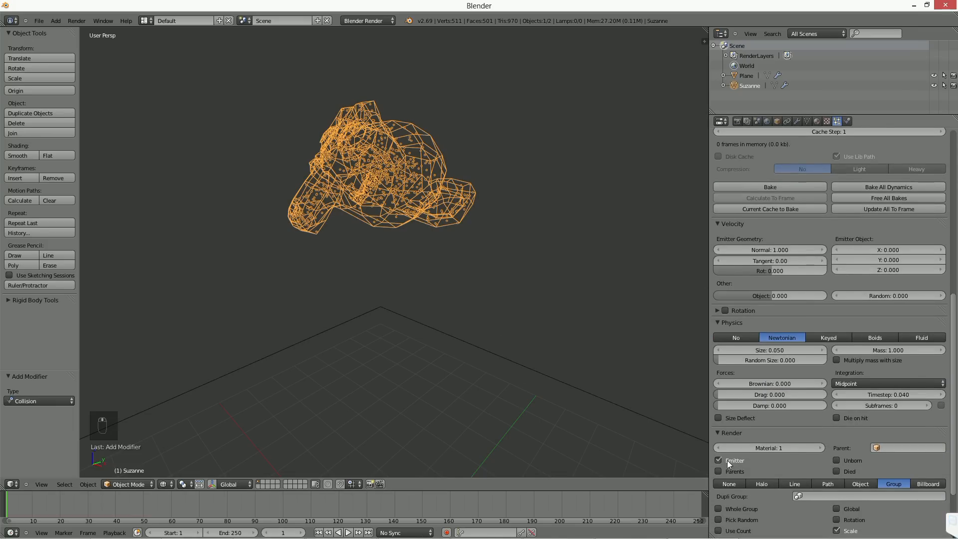
{"action": "scroll", "coordinate": [743, 419], "scroll_direction": "down", "scroll_amount": 2}
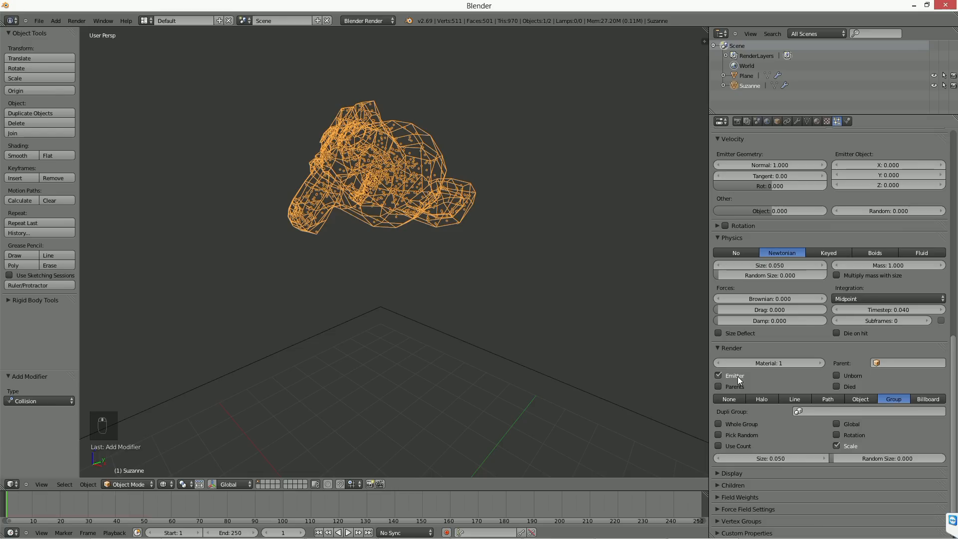
{"action": "left_click", "coordinate": [737, 379]}
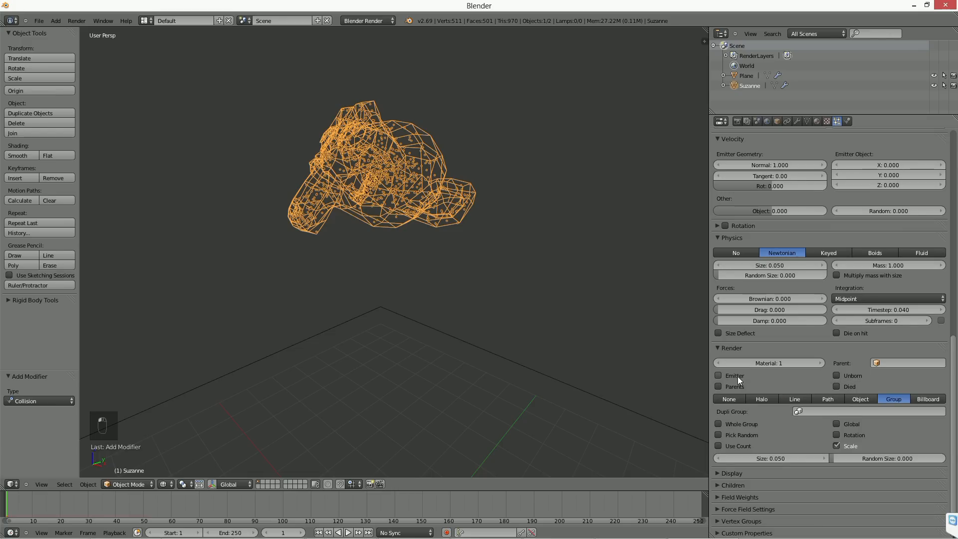
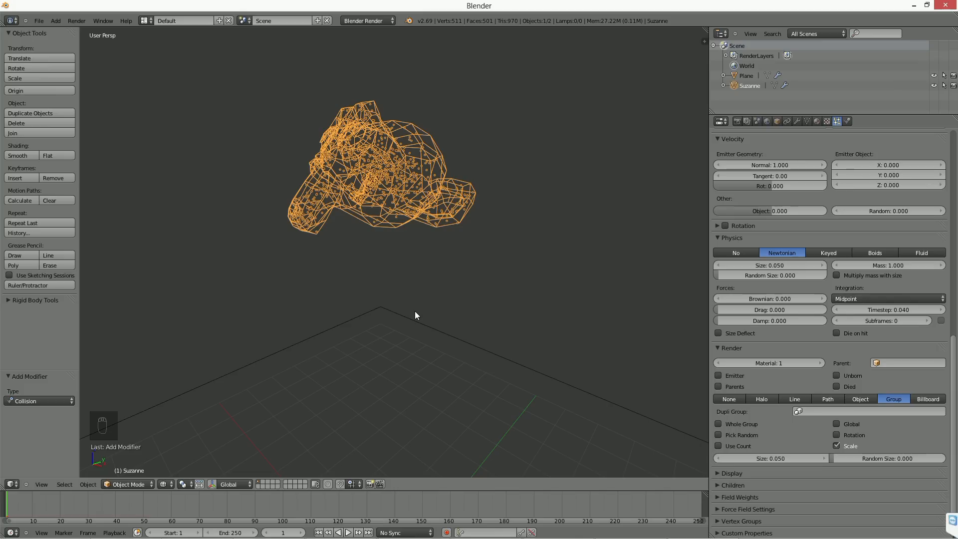
Step: Create a new empty scene with the New option
{"action": "left_click", "coordinate": [363, 19]}
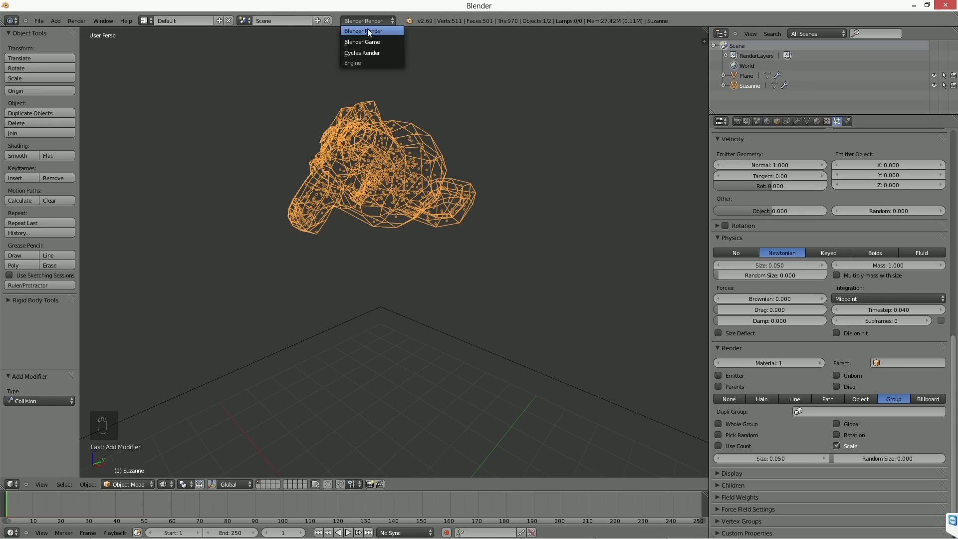
{"action": "left_click", "coordinate": [242, 20]}
{"action": "left_click", "coordinate": [318, 21]}
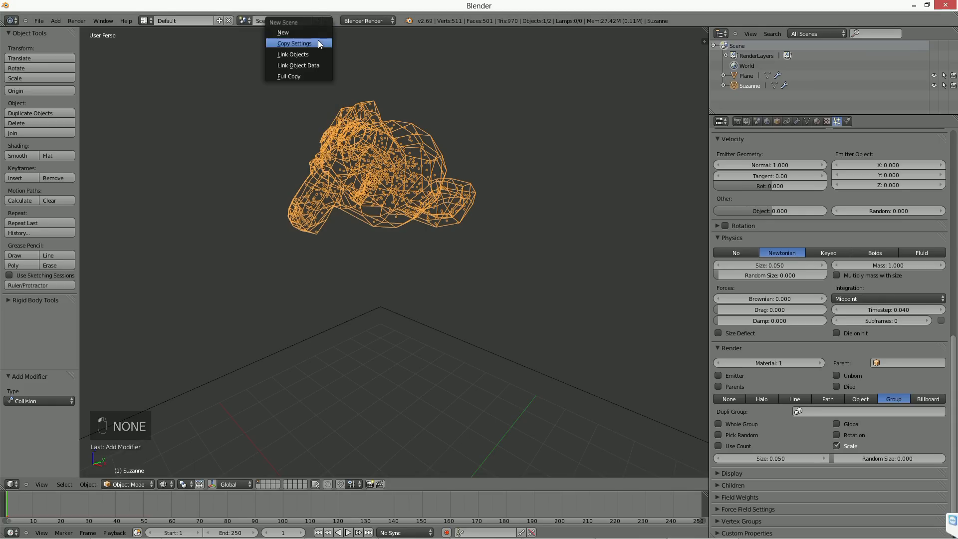
{"action": "left_click", "coordinate": [307, 32]}
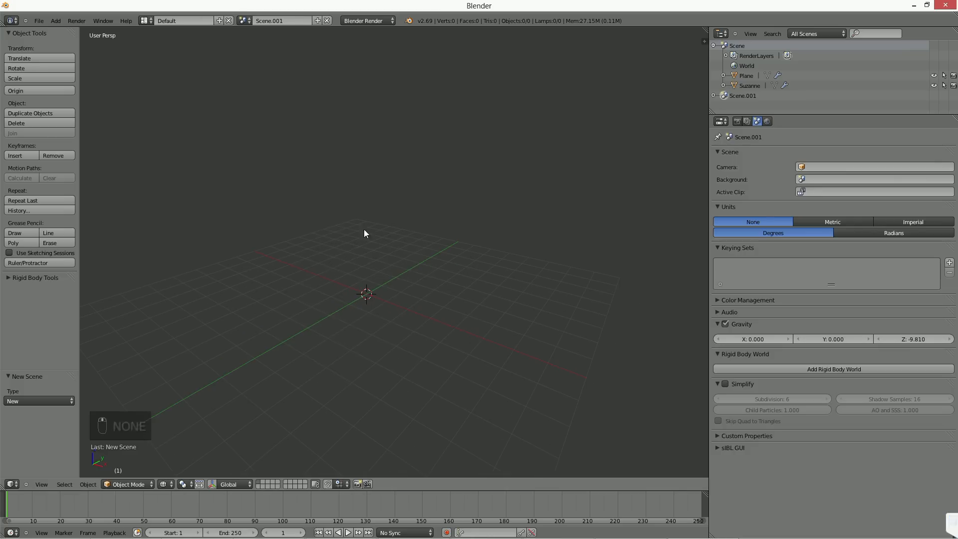
Step: Add a plane mesh at the scene's centre and scale it up to about 5.96 times its size
{"action": "key", "text": "shift+a"}
{"action": "left_click", "coordinate": [369, 247]}
{"action": "key", "text": "s"}
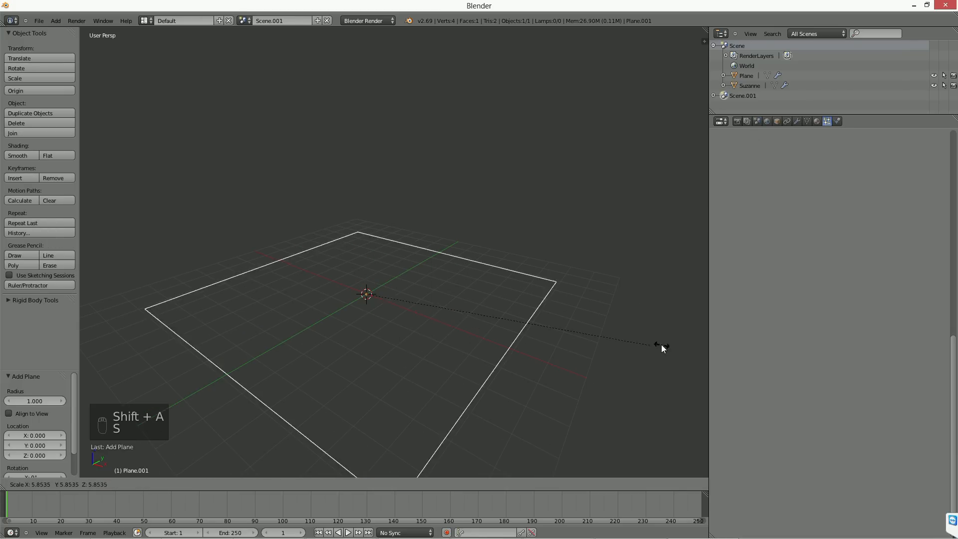
{"action": "left_click", "coordinate": [420, 316]}
{"action": "scroll", "coordinate": [421, 292], "scroll_direction": "down", "scroll_amount": 2}
{"action": "middle_click_drag", "start_coordinate": [421, 289], "coordinate": [421, 304]}
Step: Subdivide the plane five times in Edit Mode to give it a dense grid
{"action": "key", "text": "Tab"}
{"action": "key", "text": "w"}
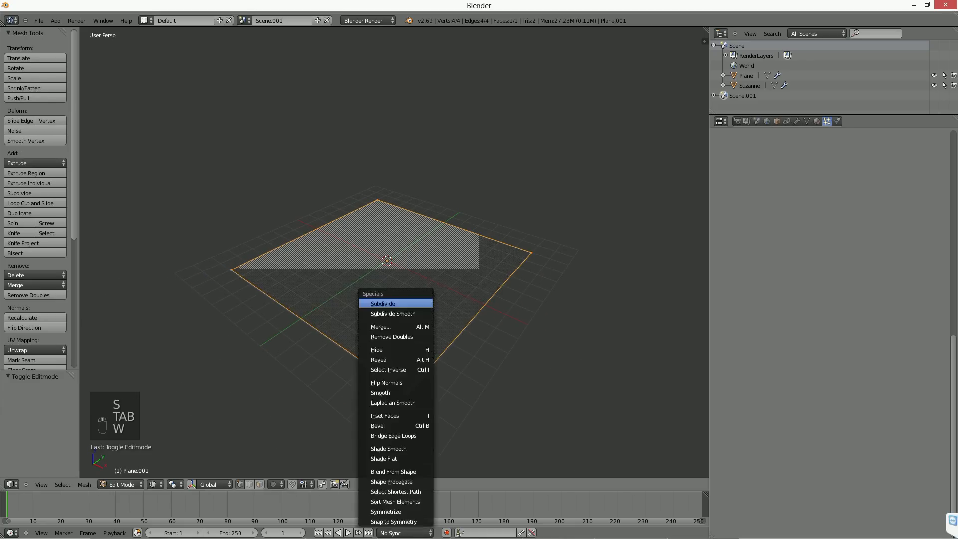
{"action": "left_click", "coordinate": [421, 303]}
{"action": "key", "text": "w"}
{"action": "left_click", "coordinate": [421, 303]}
{"action": "key", "text": "w"}
{"action": "left_click", "coordinate": [421, 303]}
{"action": "key", "text": "w"}
{"action": "left_click", "coordinate": [420, 304]}
{"action": "middle_click_drag", "start_coordinate": [527, 253], "coordinate": [509, 243], "text": "shift"}
{"action": "scroll", "coordinate": [502, 236], "scroll_direction": "down", "scroll_amount": 1}
{"action": "scroll", "coordinate": [363, 230], "scroll_direction": "up", "scroll_amount": 2}
Step: Turn on Connected proportional editing and raise a vertex near the plane's centre about 3.73 units along Z
{"action": "right_click", "coordinate": [363, 231]}
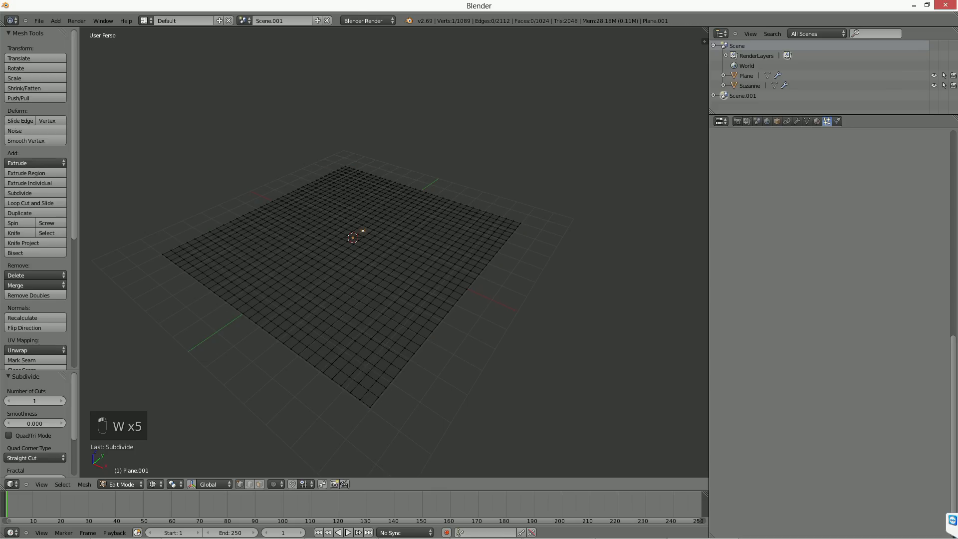
{"action": "left_click", "coordinate": [275, 484]}
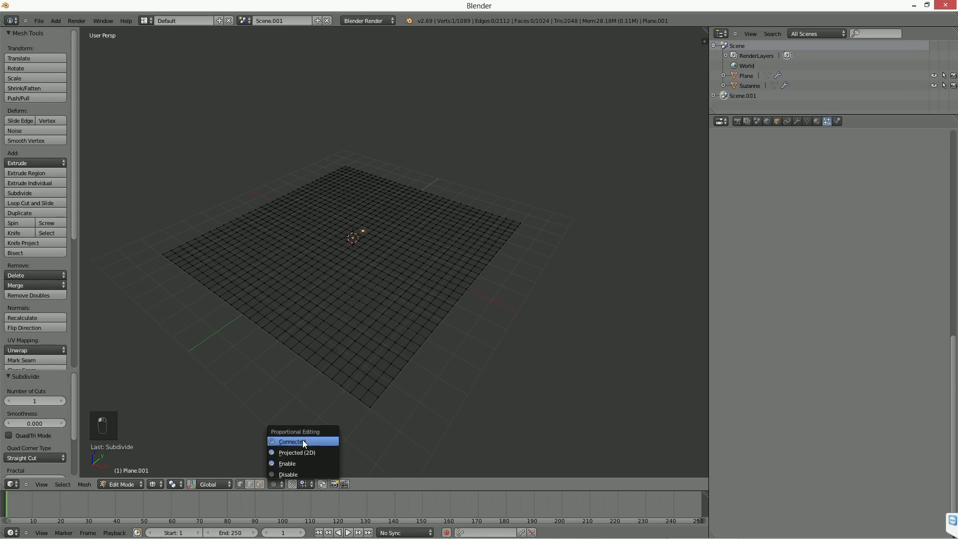
{"action": "left_click", "coordinate": [303, 442]}
{"action": "middle_click_drag", "start_coordinate": [359, 344], "coordinate": [397, 344], "text": "shift"}
{"action": "middle_click_drag", "start_coordinate": [397, 344], "coordinate": [421, 324]}
{"action": "key", "text": "g"}
{"action": "key", "text": "z"}
{"action": "scroll", "coordinate": [421, 250], "scroll_direction": "up", "scroll_amount": 10}
{"action": "scroll", "coordinate": [422, 249], "scroll_direction": "down", "scroll_amount": 10}
{"action": "left_click", "coordinate": [421, 249]}
{"action": "scroll", "coordinate": [422, 249], "scroll_direction": "down", "scroll_amount": 2}
{"action": "middle_click_drag", "start_coordinate": [422, 249], "coordinate": [407, 262]}
Step: Raise the central peak further along Z with a wider influence, and lift a vertex in front of it about 2.5 units along Z
{"action": "key", "text": "g"}
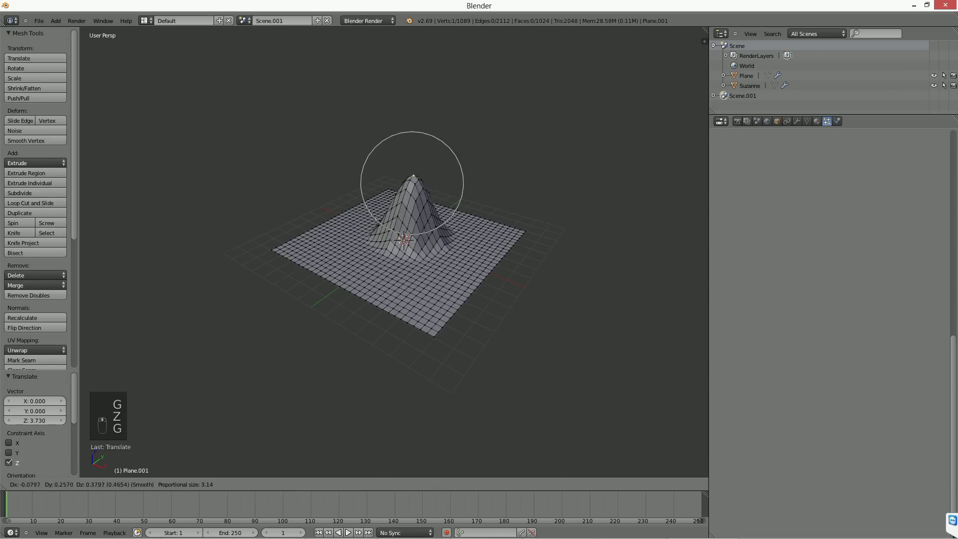
{"action": "key", "text": "z"}
{"action": "scroll", "coordinate": [407, 262], "scroll_direction": "down", "scroll_amount": 14}
{"action": "left_click", "coordinate": [408, 231]}
{"action": "right_click", "coordinate": [456, 269]}
{"action": "key", "text": "g"}
{"action": "key", "text": "z"}
{"action": "left_click", "coordinate": [459, 228]}
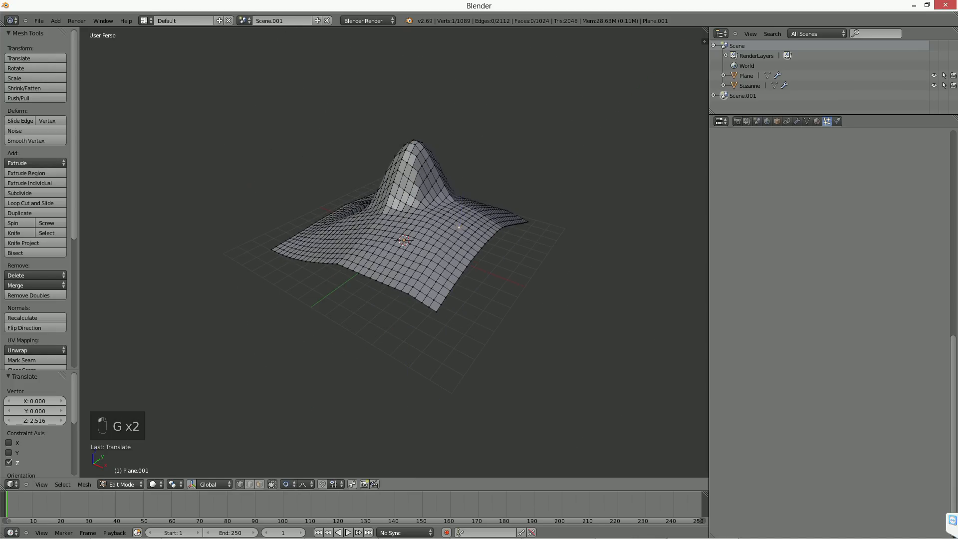
Step: Set the proportional falloff to Random and move the peak upward with a wide influence to roughen the whole terrain
{"action": "left_click", "coordinate": [302, 483]}
{"action": "left_click", "coordinate": [328, 437]}
{"action": "right_click", "coordinate": [409, 180]}
{"action": "key", "text": "g"}
{"action": "middle_click_drag", "start_coordinate": [409, 177], "coordinate": [409, 162]}
{"action": "scroll", "coordinate": [409, 157], "scroll_direction": "down", "scroll_amount": 1}
{"action": "left_click", "coordinate": [409, 153]}
{"action": "middle_click_drag", "start_coordinate": [405, 215], "coordinate": [445, 297]}
{"action": "key", "text": "Tab"}
{"action": "key", "text": "Tab"}
{"action": "middle_click_drag", "start_coordinate": [355, 152], "coordinate": [379, 152]}
{"action": "key", "text": "g"}
{"action": "right_click", "coordinate": [400, 141]}
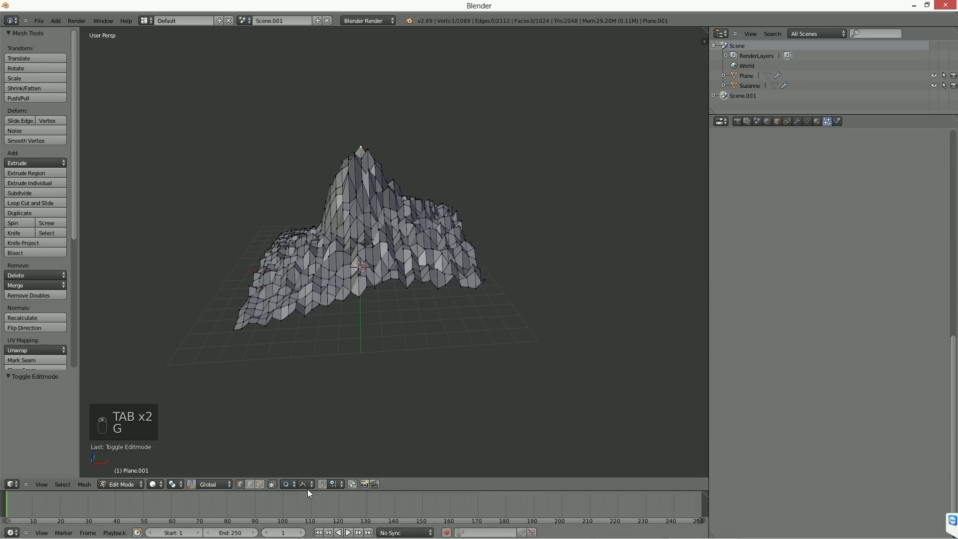
Step: Set the proportional falloff to Sphere and move the peak by about X 0.474, Y 0.163 and Z 0.439
{"action": "left_click", "coordinate": [306, 485]}
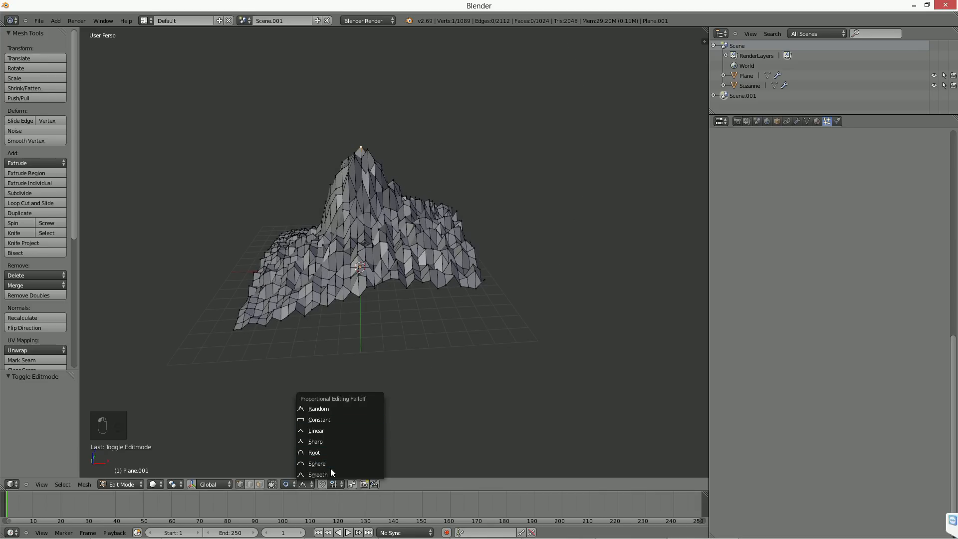
{"action": "left_click", "coordinate": [322, 466]}
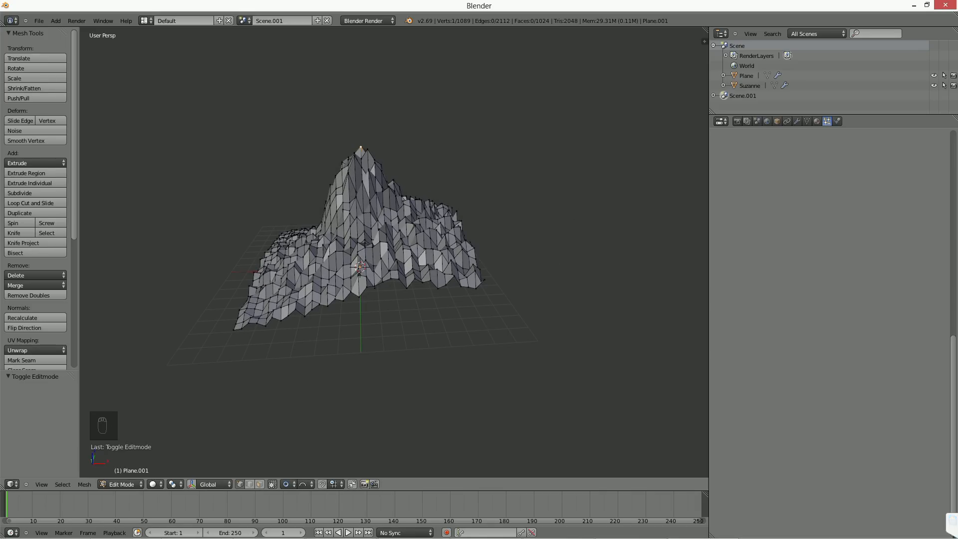
{"action": "key", "text": "g"}
{"action": "scroll", "coordinate": [448, 172], "scroll_direction": "up", "scroll_amount": 4}
{"action": "left_click", "coordinate": [449, 172]}
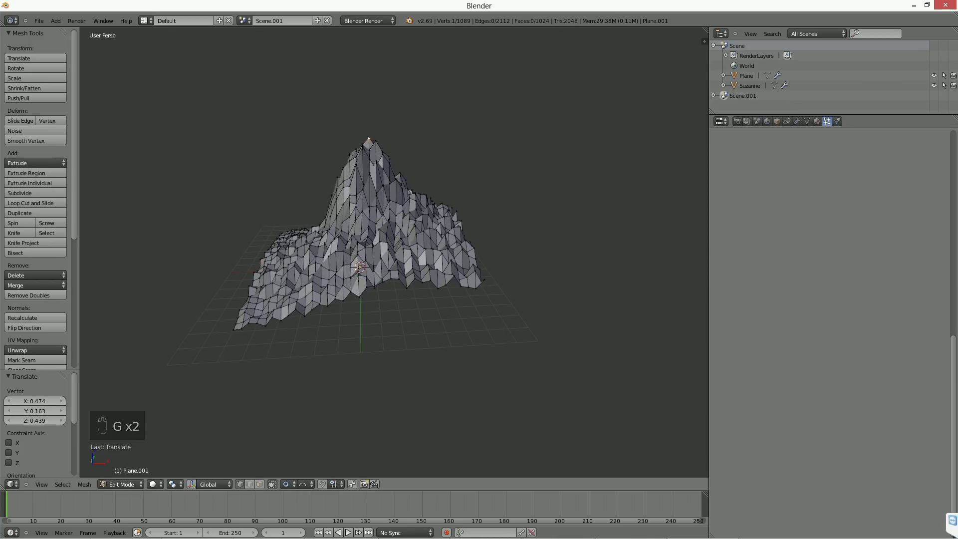
Step: Slightly rotate and shift the terrain's peak, and return to Object Mode
{"action": "key", "text": "r"}
{"action": "left_click", "coordinate": [450, 174]}
{"action": "key", "text": "g"}
{"action": "left_click", "coordinate": [452, 181]}
{"action": "middle_click_drag", "start_coordinate": [451, 180], "coordinate": [488, 280]}
{"action": "scroll", "coordinate": [397, 195], "scroll_direction": "down", "scroll_amount": 3}
{"action": "key", "text": "Tab"}
Step: Add a cube and move it about 14.17 units along X, clear of the terrain
{"action": "key", "text": "shift+a"}
{"action": "mouse_move", "coordinate": [489, 281]}
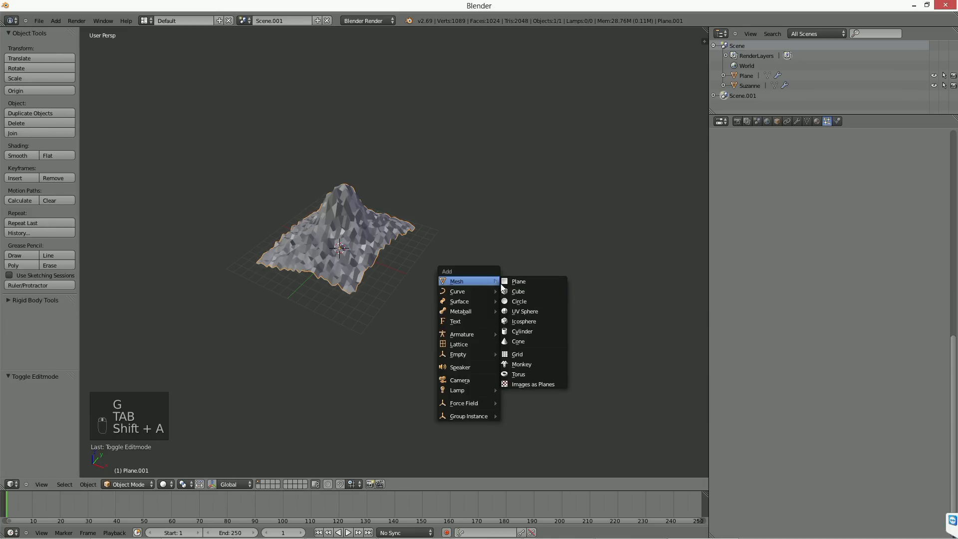
{"action": "left_click", "coordinate": [536, 292]}
{"action": "key", "text": "g"}
{"action": "key", "text": "x"}
{"action": "left_click", "coordinate": [513, 303]}
{"action": "scroll", "coordinate": [532, 337], "scroll_direction": "up", "scroll_amount": 6}
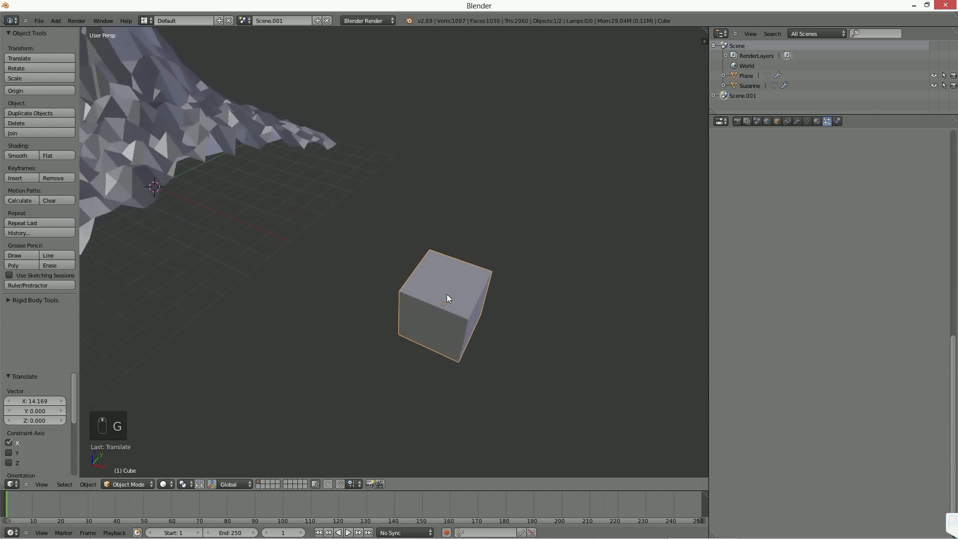
Step: Subdivide the cube twice in Edit Mode
{"action": "key", "text": "Tab"}
{"action": "key", "text": "w"}
{"action": "left_click", "coordinate": [438, 291]}
{"action": "key", "text": "w"}
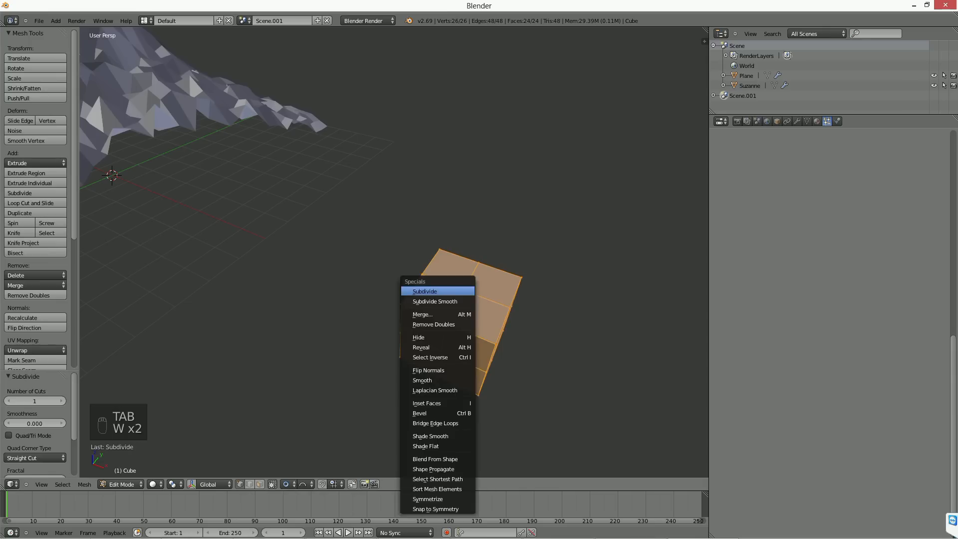
{"action": "left_click", "coordinate": [456, 292]}
{"action": "middle_click_drag", "start_coordinate": [458, 292], "coordinate": [437, 273], "text": "shift"}
Step: Distort the cube into a rock by moving a top vertex with Random proportional falloff, and return to Object Mode
{"action": "right_click", "coordinate": [454, 291]}
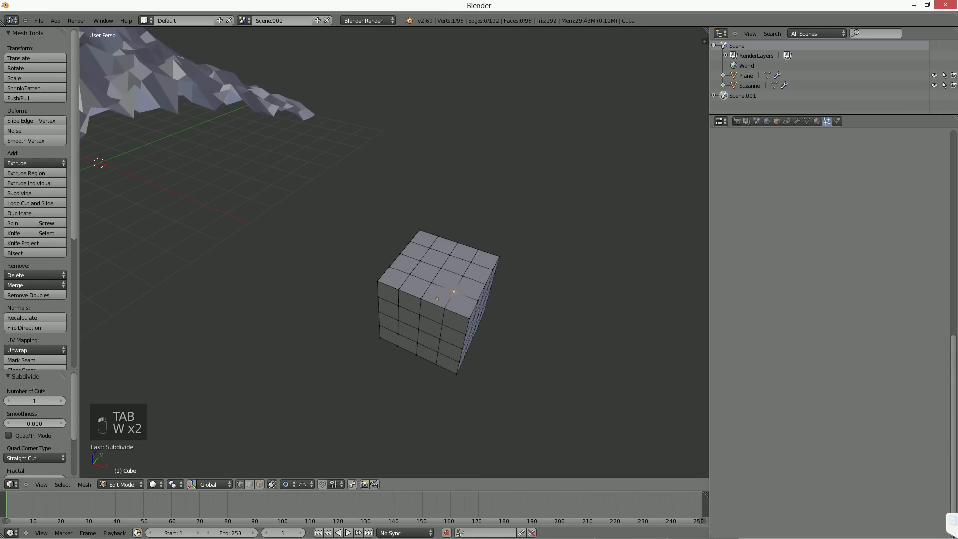
{"action": "left_click", "coordinate": [299, 483]}
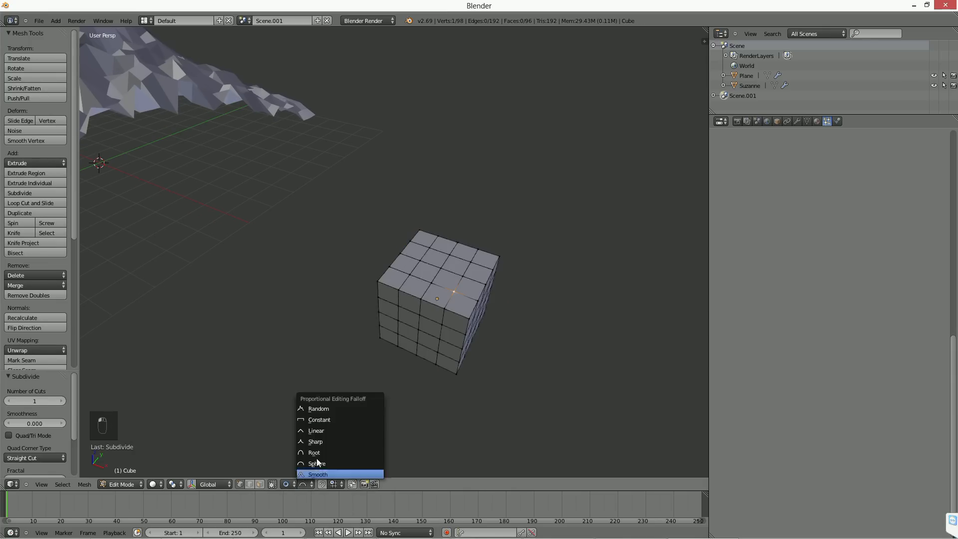
{"action": "left_click", "coordinate": [329, 406]}
{"action": "key", "text": "g"}
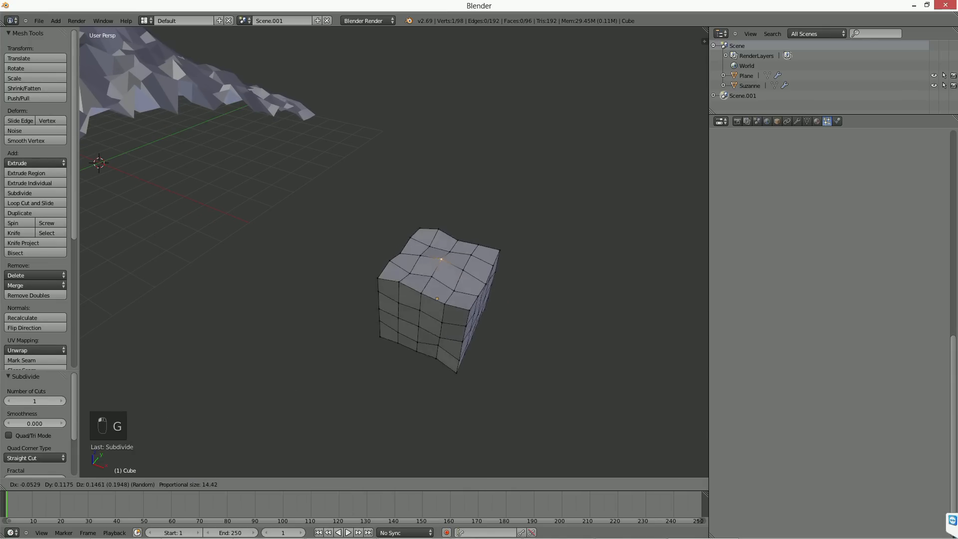
{"action": "scroll", "coordinate": [417, 273], "scroll_direction": "up", "scroll_amount": 3}
{"action": "left_click", "coordinate": [417, 273]}
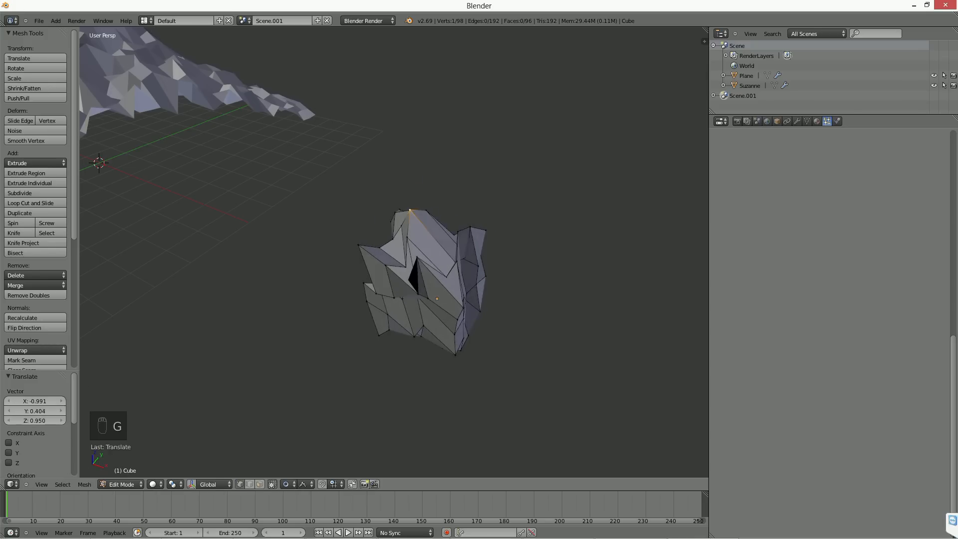
{"action": "key", "text": "Tab"}
Step: Scale the rock down to about 0.34 of its size
{"action": "scroll", "coordinate": [417, 274], "scroll_direction": "down", "scroll_amount": 3}
{"action": "scroll", "coordinate": [417, 273], "scroll_direction": "down", "scroll_amount": 2}
{"action": "key", "text": "s"}
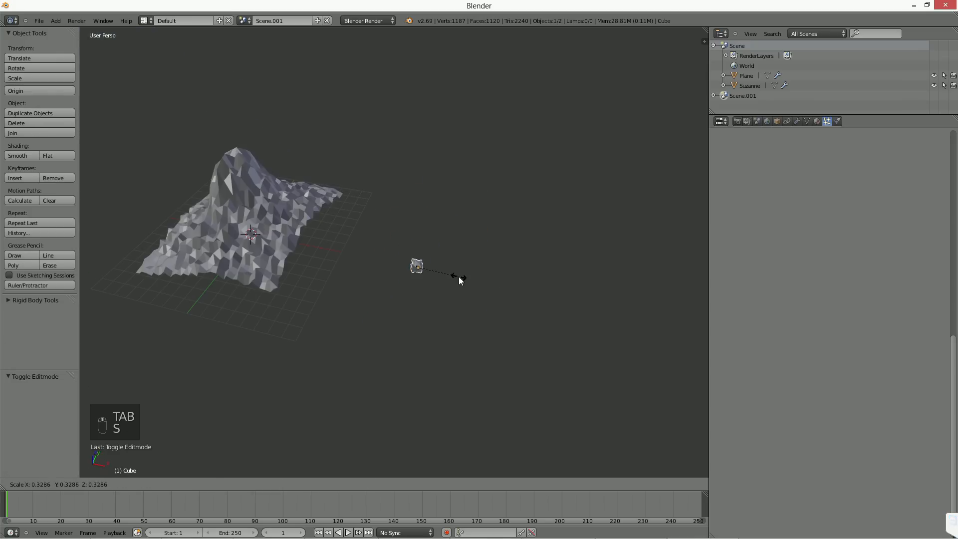
{"action": "left_click", "coordinate": [450, 280]}
{"action": "middle_click_drag", "start_coordinate": [450, 279], "coordinate": [487, 277], "text": "shift"}
Step: Parent the rock to the terrain plane with the Object option
{"action": "right_click", "coordinate": [332, 219], "text": "shift"}
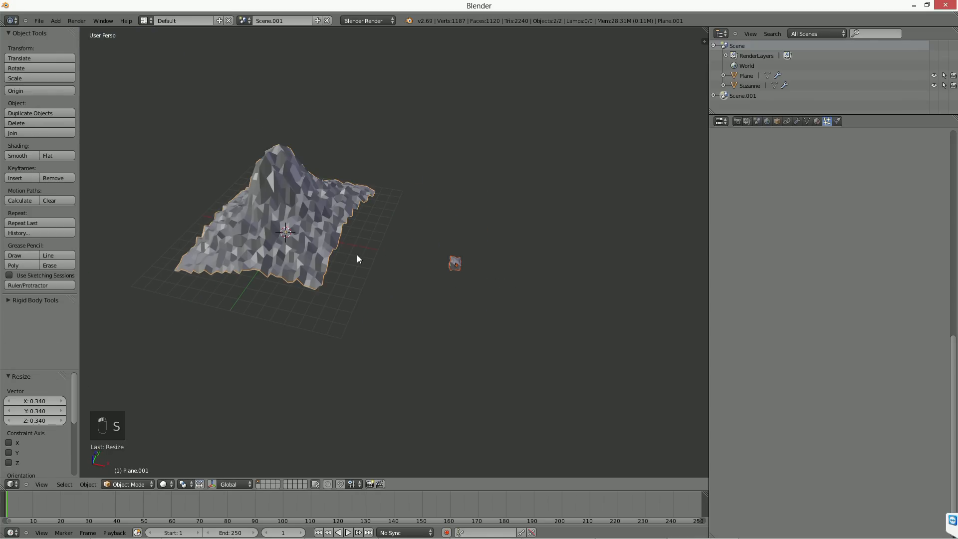
{"action": "key", "text": "ctrl+p"}
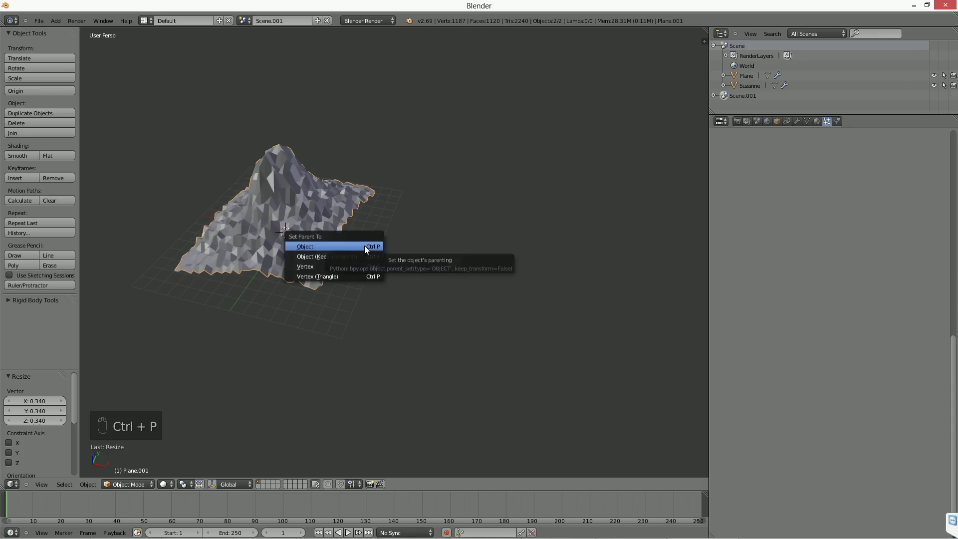
{"action": "left_click", "coordinate": [364, 245]}
{"action": "key", "text": "ctrl+p"}
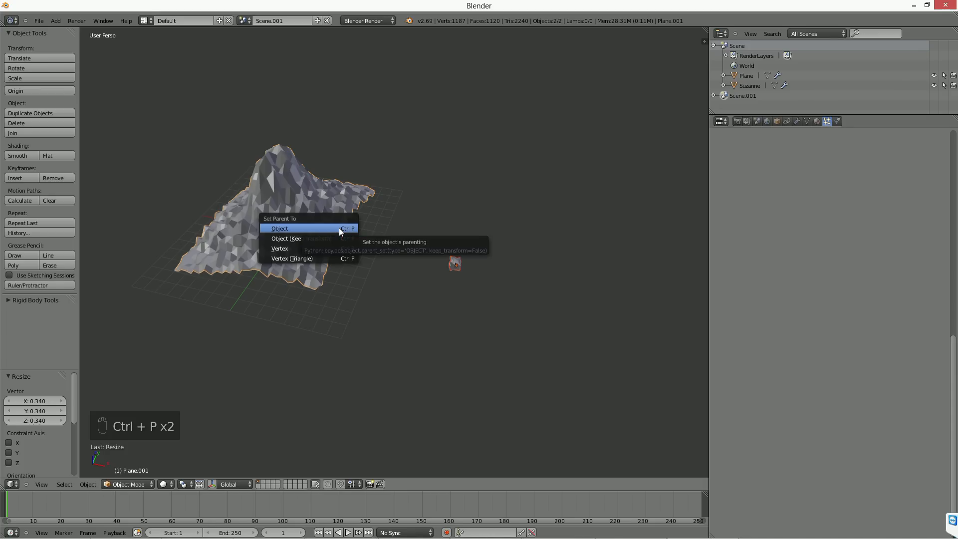
{"action": "left_click", "coordinate": [339, 227]}
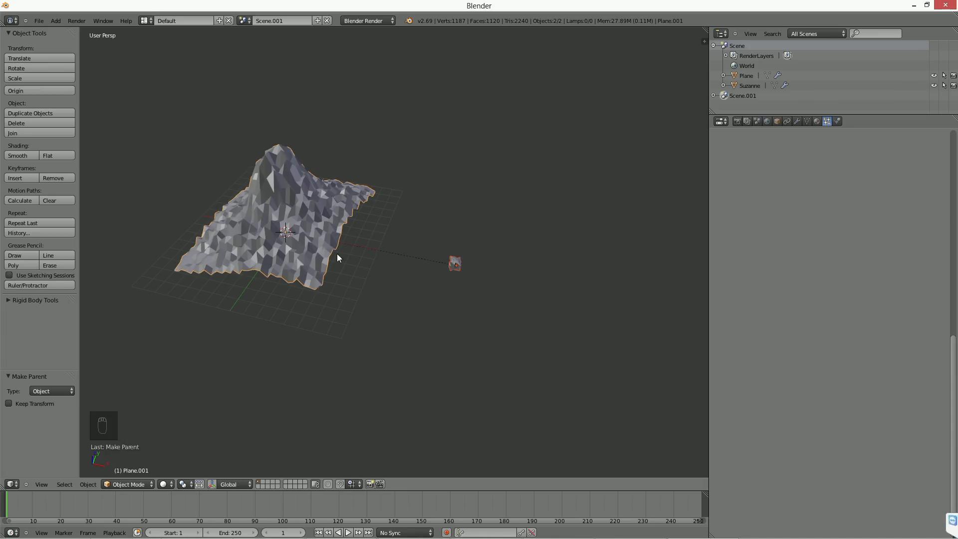
Step: Set the terrain plane's Duplication to Verts and inspect the rock copies placed on its vertices
{"action": "right_click", "coordinate": [301, 187]}
{"action": "left_click", "coordinate": [776, 121]}
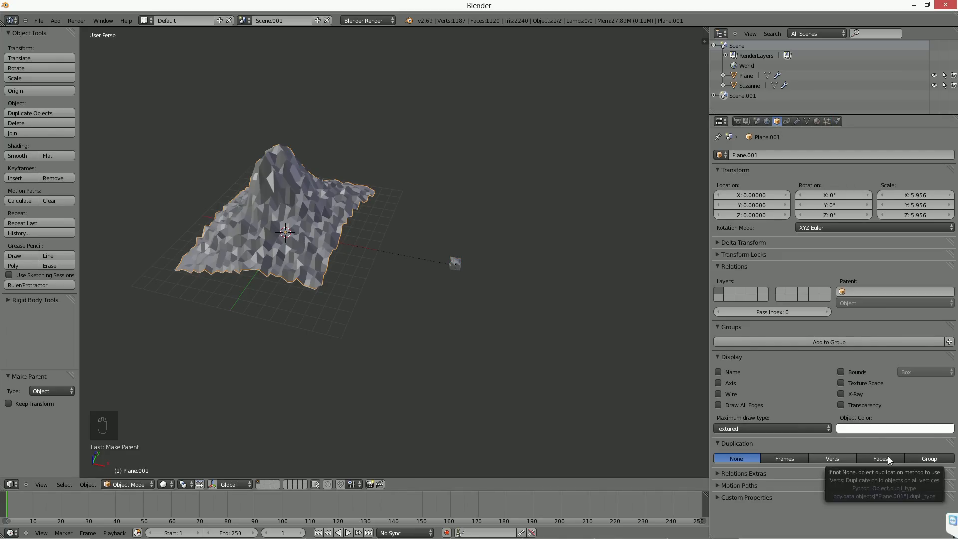
{"action": "left_click", "coordinate": [843, 460]}
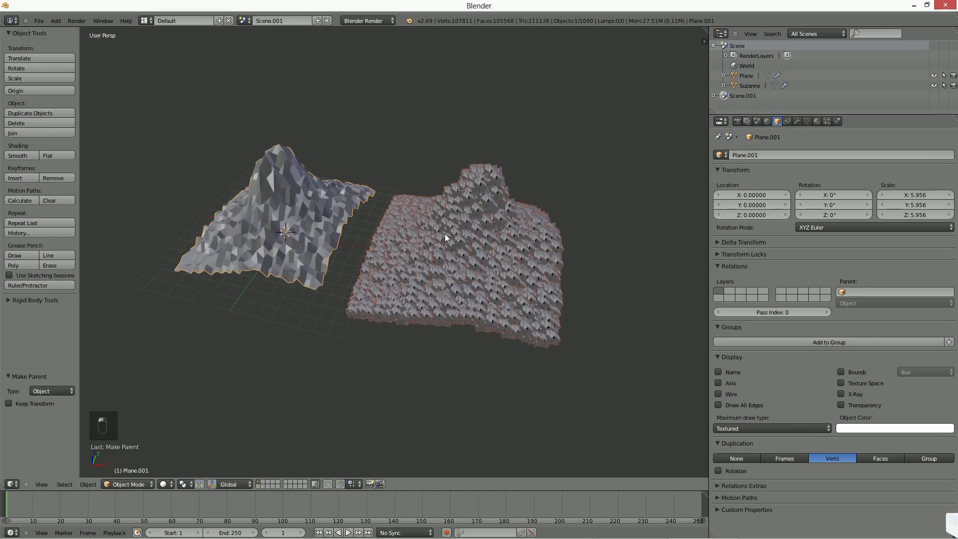
{"action": "scroll", "coordinate": [427, 241], "scroll_direction": "up", "scroll_amount": 4}
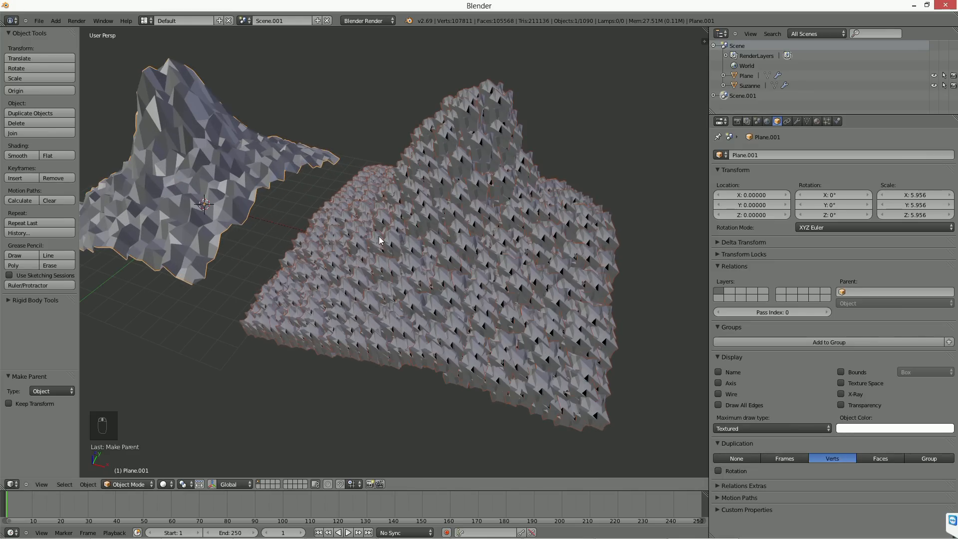
{"action": "middle_click_drag", "start_coordinate": [454, 225], "coordinate": [440, 272]}
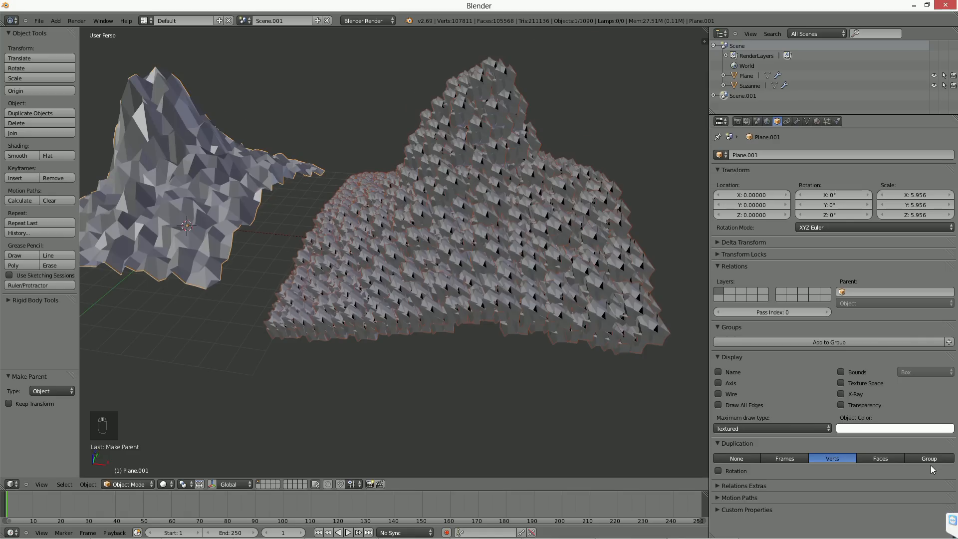
Step: Set the terrain plane's Duplication to Faces and inspect the rock copies up close
{"action": "left_click", "coordinate": [882, 458]}
{"action": "middle_click_drag", "start_coordinate": [490, 250], "coordinate": [493, 293]}
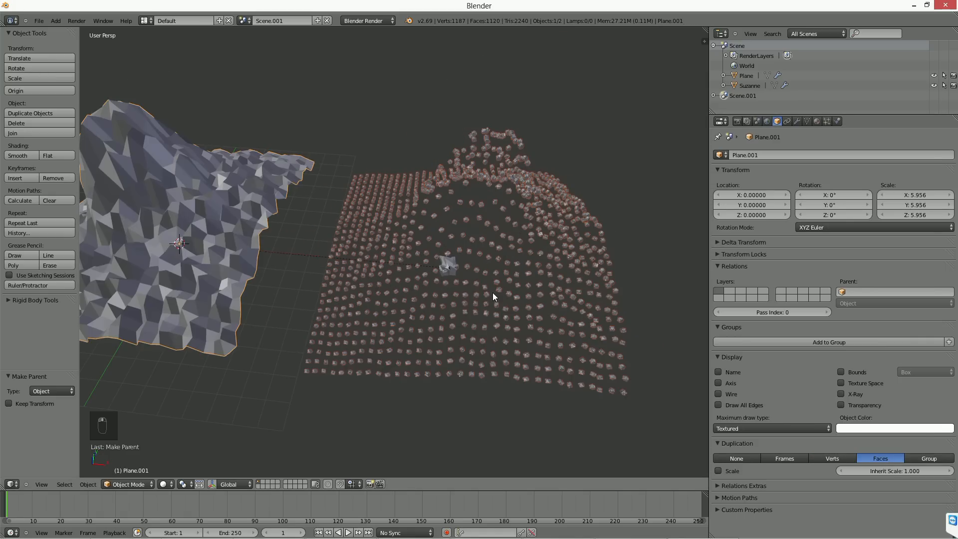
{"action": "scroll", "coordinate": [430, 307], "scroll_direction": "up", "scroll_amount": 4}
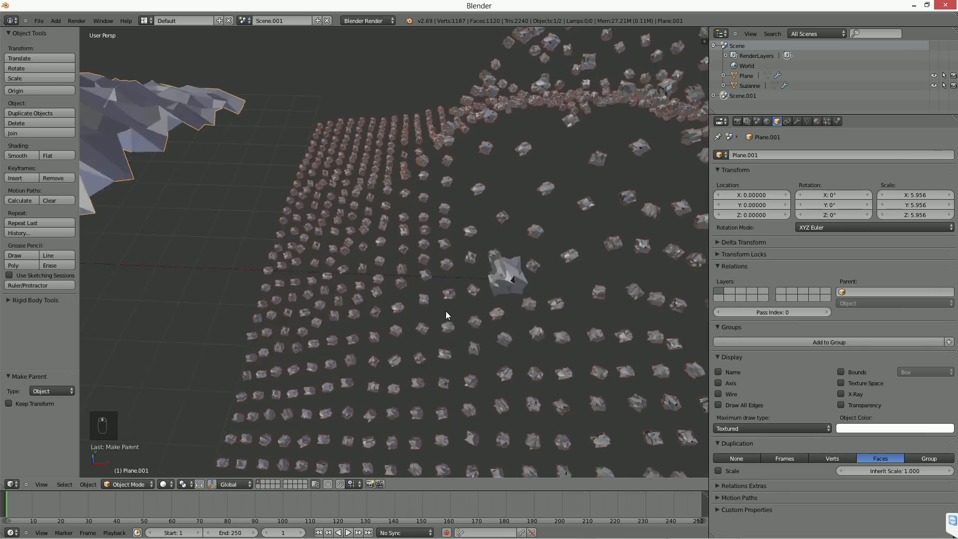
{"action": "middle_click_drag", "start_coordinate": [445, 311], "coordinate": [548, 276]}
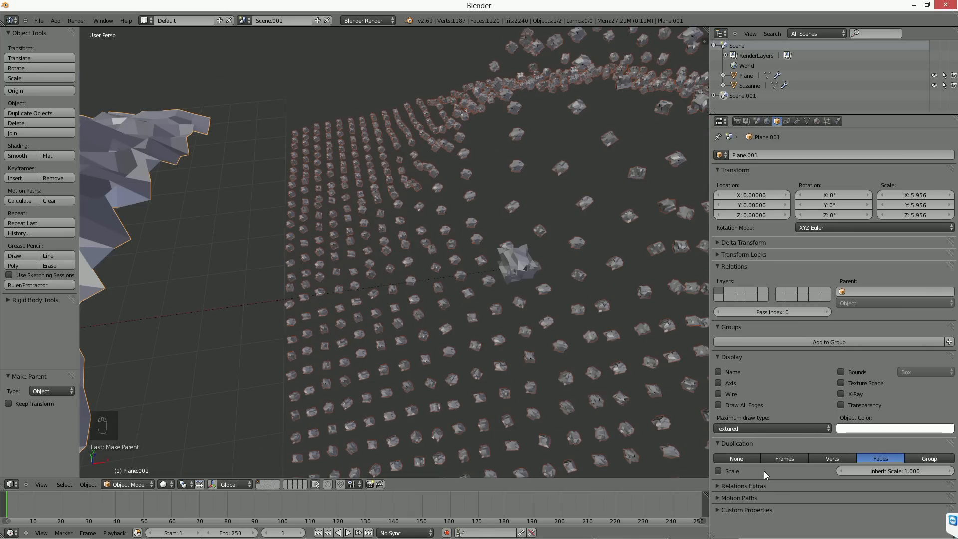
Step: Enable Scale for the face duplication and set Inherit Scale to 44.700
{"action": "left_click", "coordinate": [718, 471]}
{"action": "left_click_drag", "start_coordinate": [893, 471], "coordinate": [936, 471]}
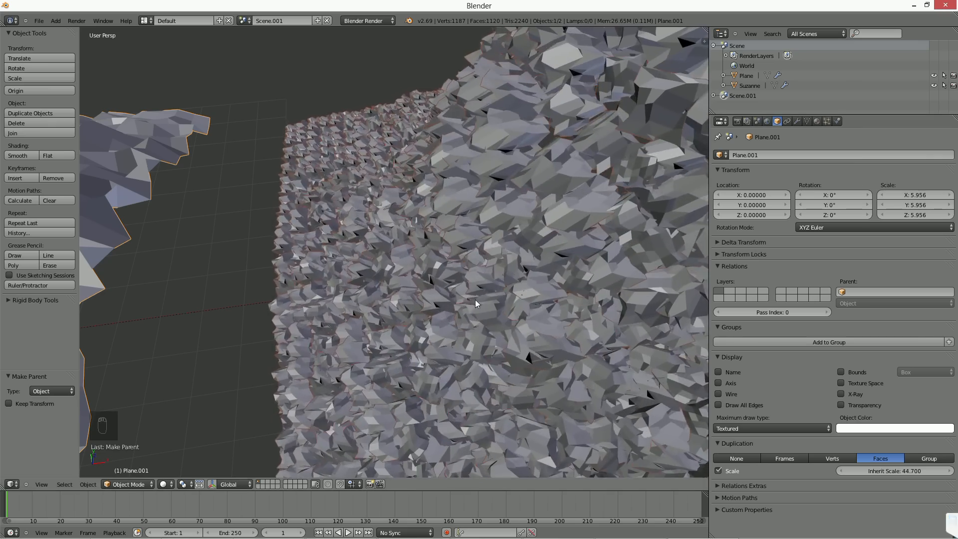
{"action": "scroll", "coordinate": [475, 299], "scroll_direction": "down", "scroll_amount": 5}
{"action": "middle_click_drag", "start_coordinate": [471, 305], "coordinate": [448, 298]}
{"action": "scroll", "coordinate": [444, 287], "scroll_direction": "up", "scroll_amount": 1}
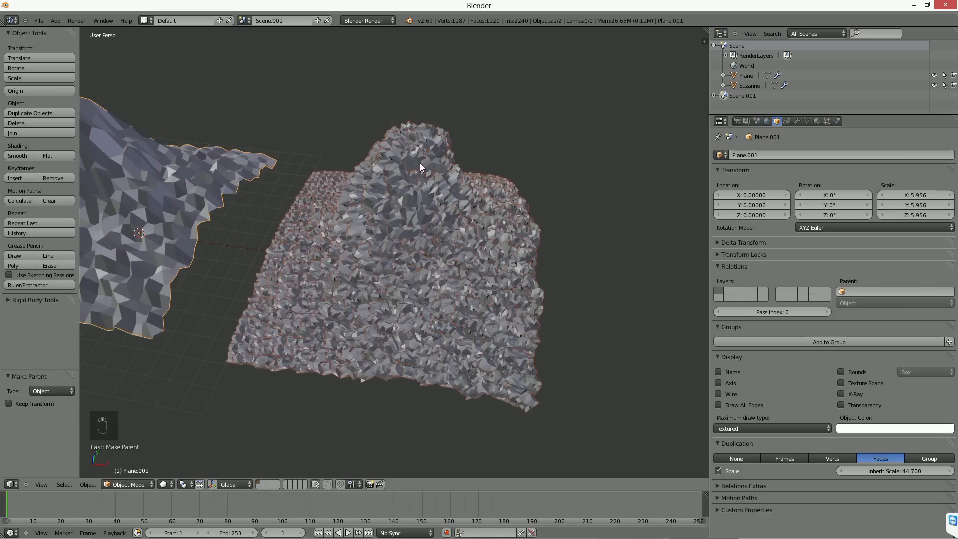
Step: In face select mode, scale a face near the terrain's peak to 1.298 with Random proportional editing
{"action": "middle_click_drag", "start_coordinate": [130, 163], "coordinate": [277, 176], "text": "shift"}
{"action": "key", "text": "Tab"}
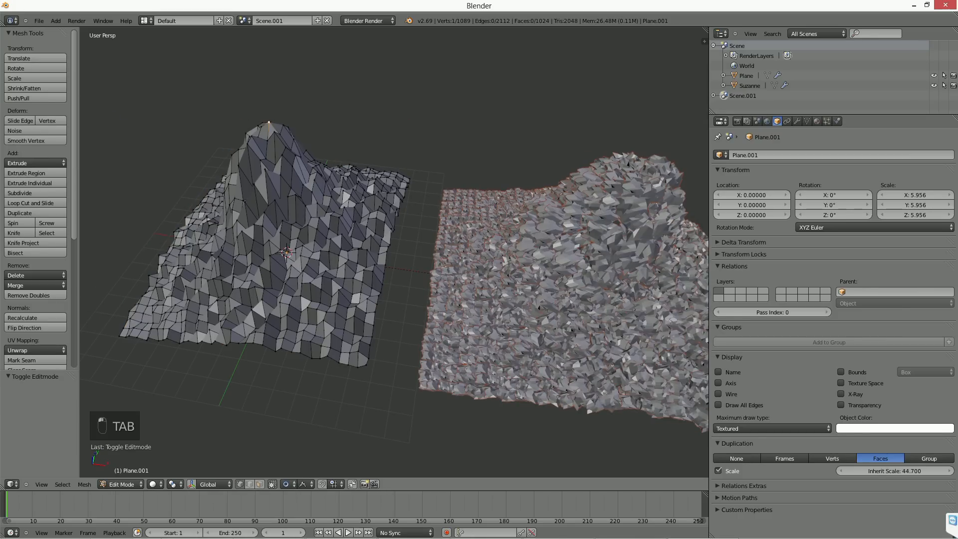
{"action": "key", "text": "ctrl+Tab"}
{"action": "key", "text": "ctrl+Tab"}
{"action": "left_click", "coordinate": [263, 198]}
{"action": "right_click", "coordinate": [279, 150]}
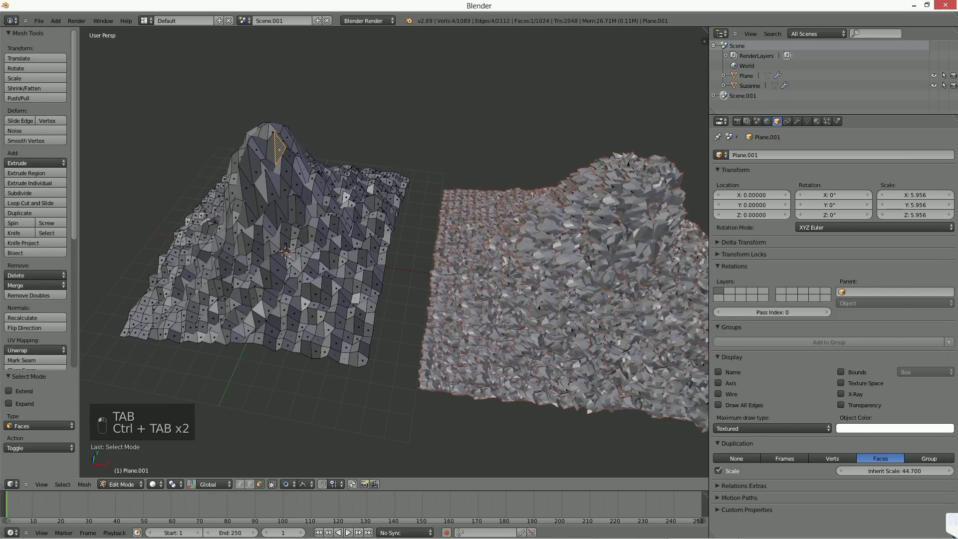
{"action": "scroll", "coordinate": [345, 198], "scroll_direction": "down", "scroll_amount": 1}
{"action": "key", "text": "s"}
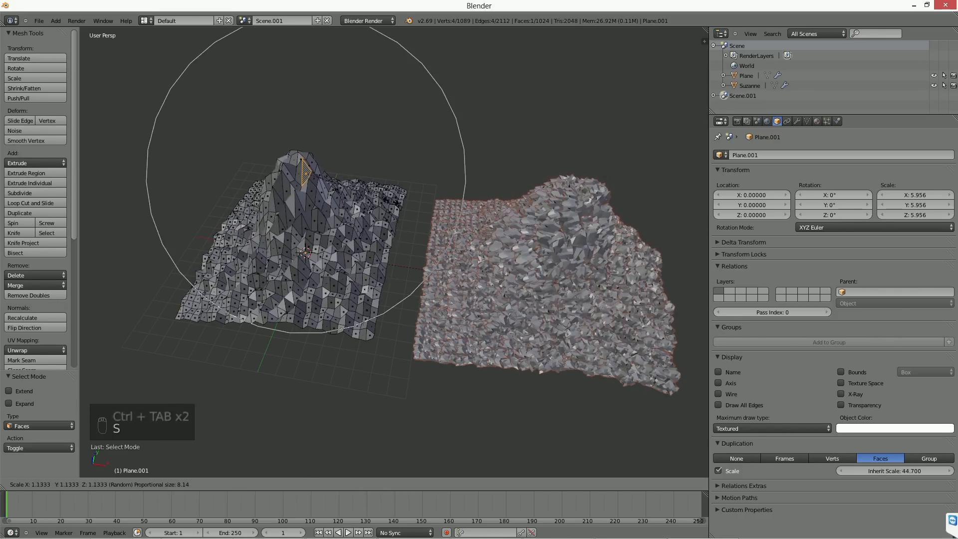
{"action": "left_click", "coordinate": [406, 201]}
{"action": "middle_click_drag", "start_coordinate": [406, 201], "coordinate": [381, 201]}
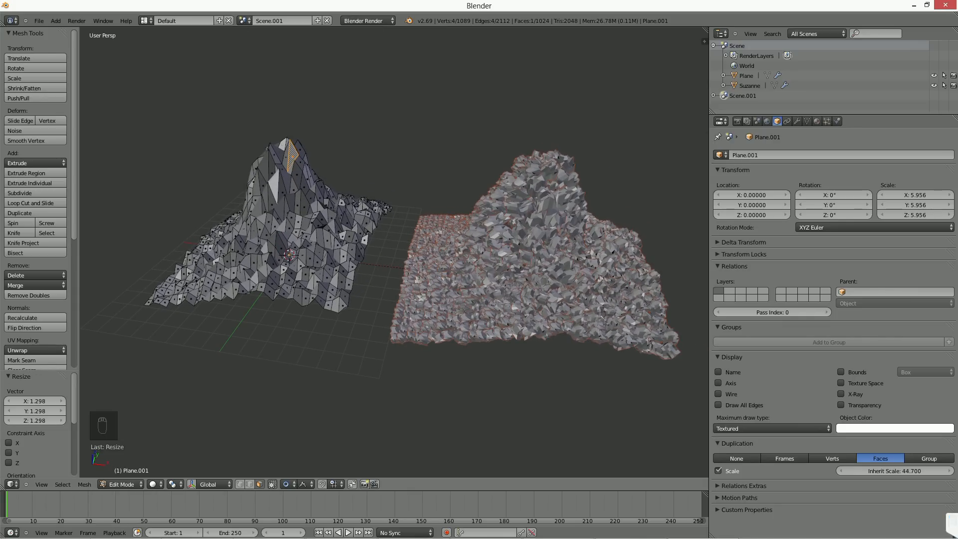
Step: Scale the same peak face up again with proportional editing and return to object mode to view the terrain
{"action": "key", "text": "s"}
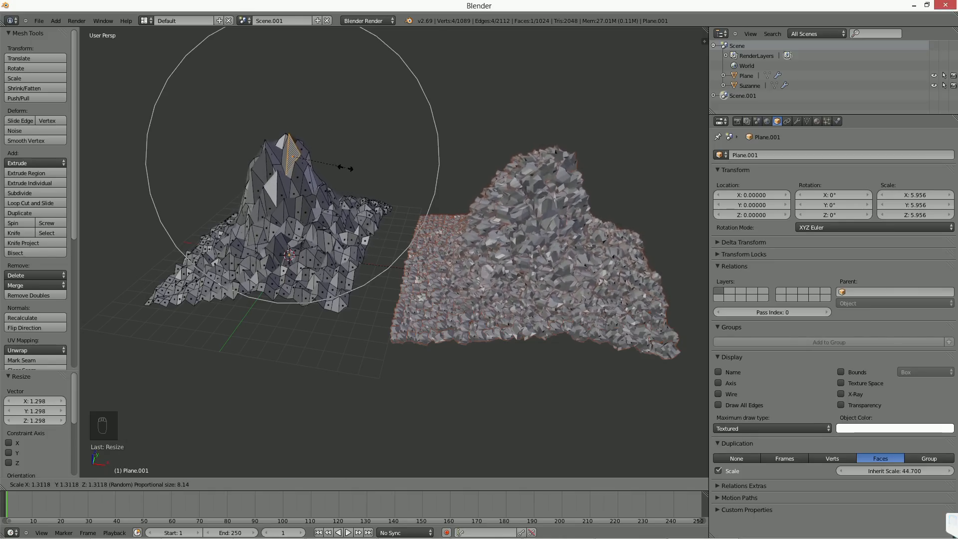
{"action": "left_click", "coordinate": [349, 158]}
{"action": "key", "text": "Tab"}
{"action": "middle_click_drag", "start_coordinate": [316, 239], "coordinate": [397, 232]}
Step: Back in edit mode, try moving a face on the terrain's lower slope, cancel, and set the proportional editing falloff to Sphere
{"action": "key", "text": "Tab"}
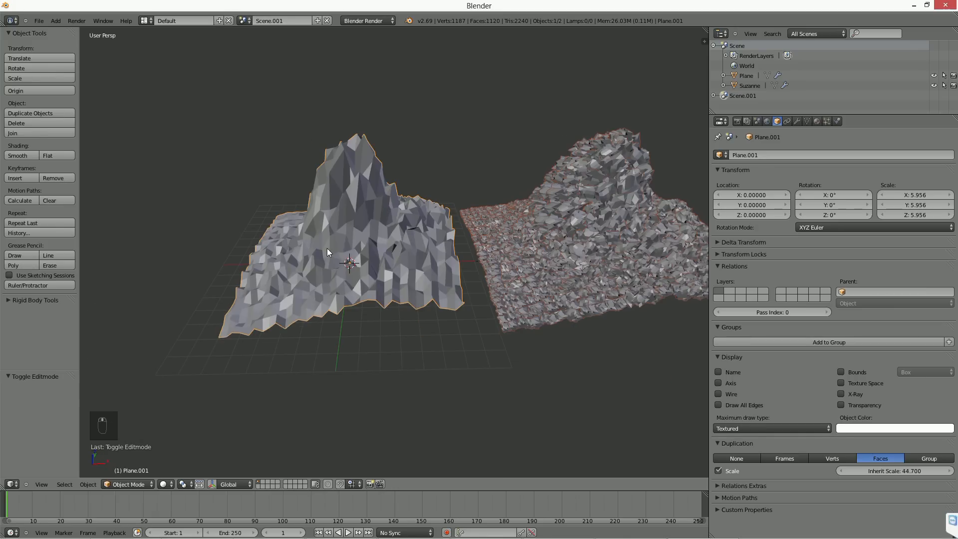
{"action": "left_click", "coordinate": [278, 252]}
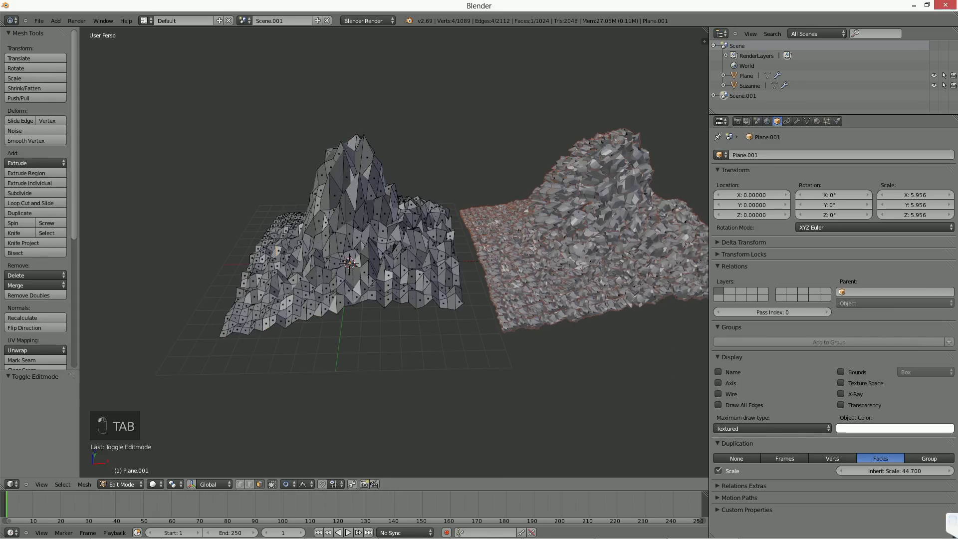
{"action": "key", "text": "g"}
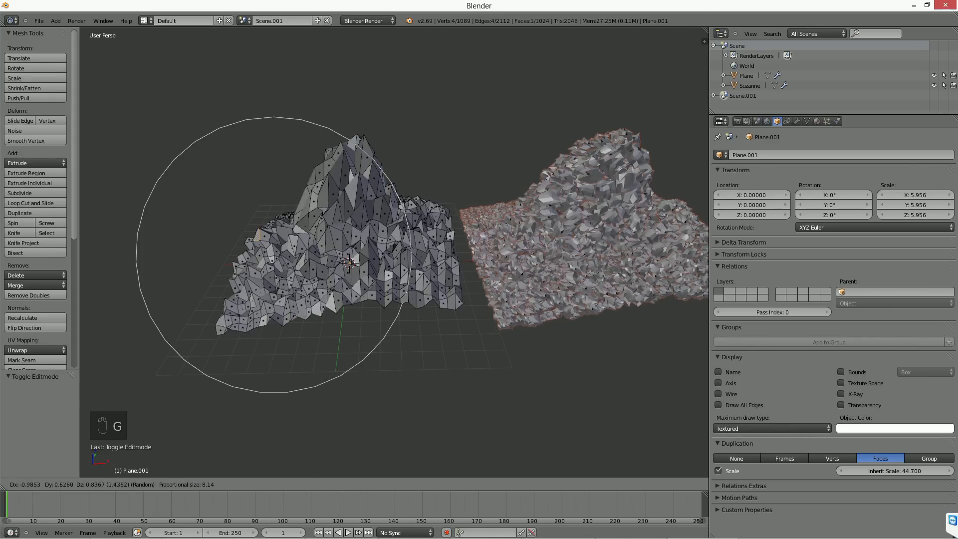
{"action": "right_click", "coordinate": [313, 500]}
{"action": "left_click", "coordinate": [304, 484]}
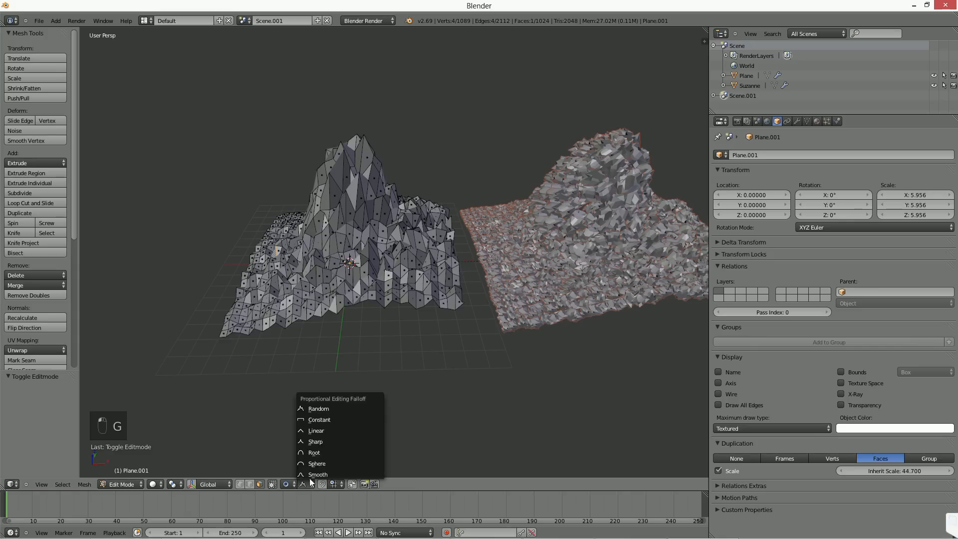
{"action": "left_click", "coordinate": [331, 462]}
Step: Raise the selected face into a second hill with proportional size 3.45, exit edit mode and inspect the scattered rocks
{"action": "key", "text": "g"}
{"action": "scroll", "coordinate": [319, 379], "scroll_direction": "up", "scroll_amount": 3}
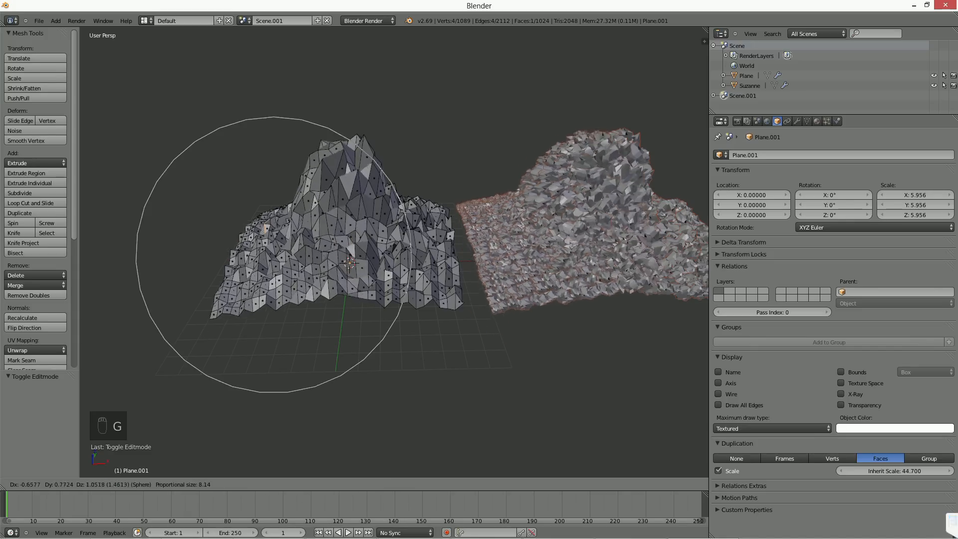
{"action": "scroll", "coordinate": [273, 255], "scroll_direction": "up", "scroll_amount": 9}
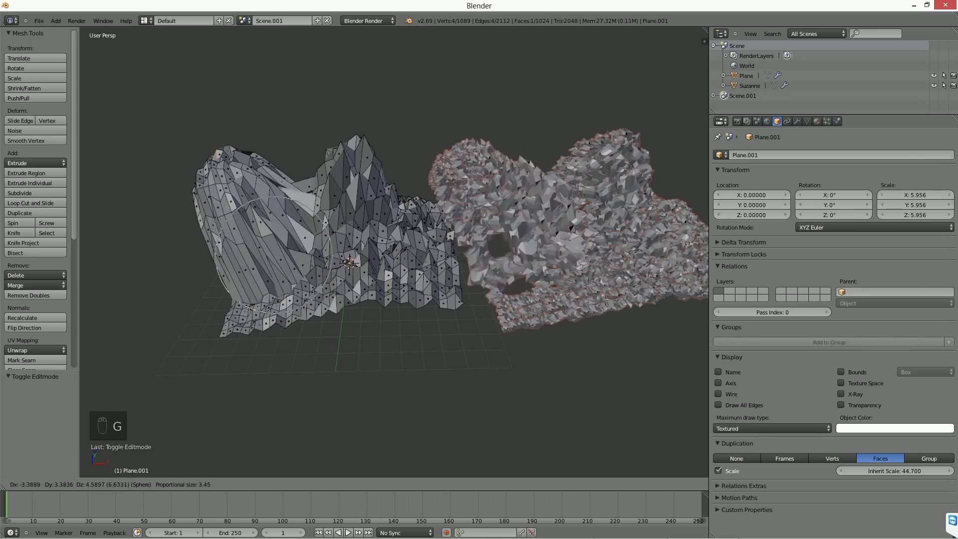
{"action": "left_click", "coordinate": [310, 335]}
{"action": "middle_click_drag", "start_coordinate": [310, 335], "coordinate": [215, 337]}
{"action": "scroll", "coordinate": [455, 259], "scroll_direction": "down", "scroll_amount": 1}
{"action": "middle_click_drag", "start_coordinate": [455, 259], "coordinate": [462, 240]}
{"action": "key", "text": "Tab"}
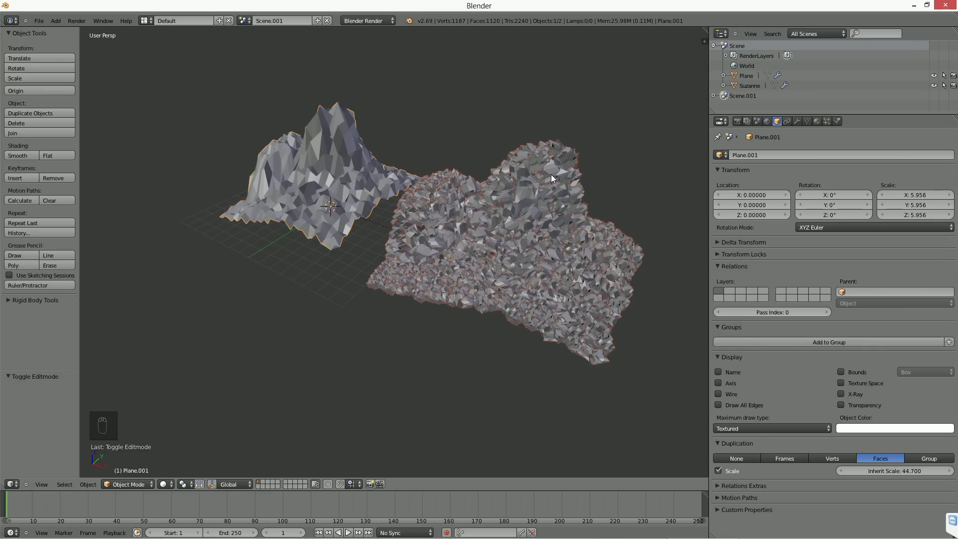
{"action": "middle_click_drag", "start_coordinate": [500, 216], "coordinate": [497, 245]}
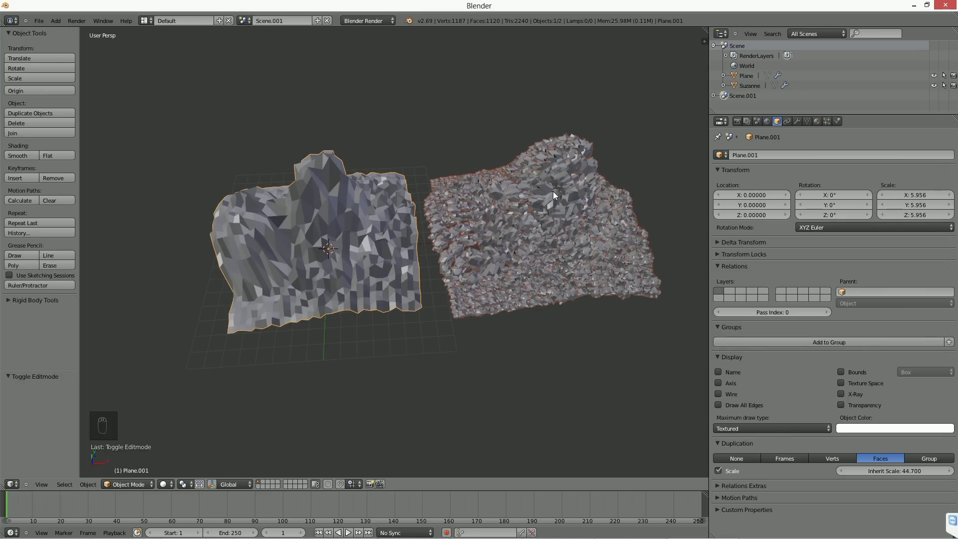
{"action": "mouse_move", "coordinate": [498, 215]}
{"action": "middle_mouse_down"}
{"action": "mouse_move", "coordinate": [517, 216]}
{"action": "mouse_move", "coordinate": [501, 214]}
{"action": "middle_mouse_up"}
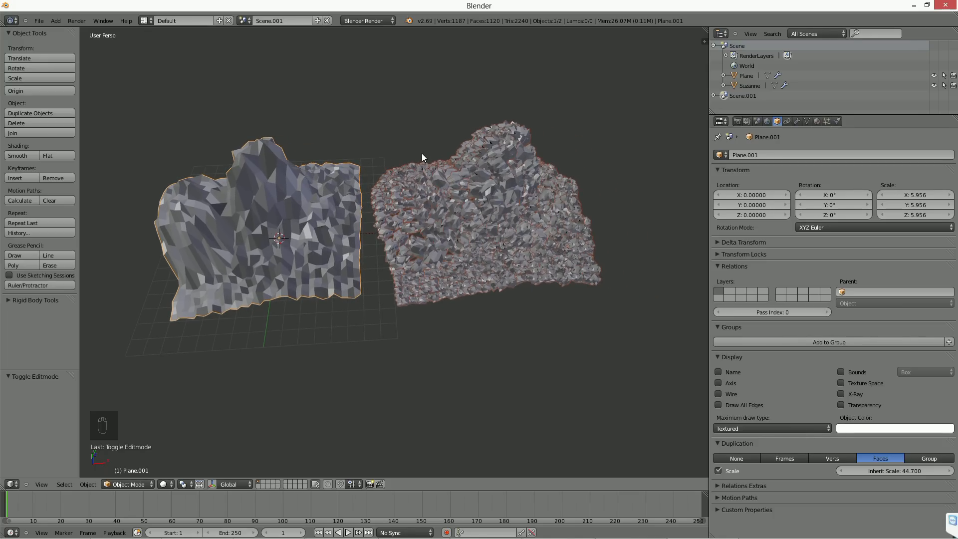
Step: Delete the terrain scene and select the flat plane in the original scene
{"action": "left_click", "coordinate": [327, 20]}
{"action": "middle_click_drag", "start_coordinate": [355, 223], "coordinate": [320, 167]}
{"action": "right_click", "coordinate": [381, 187]}
{"action": "middle_click_drag", "start_coordinate": [381, 187], "coordinate": [375, 217]}
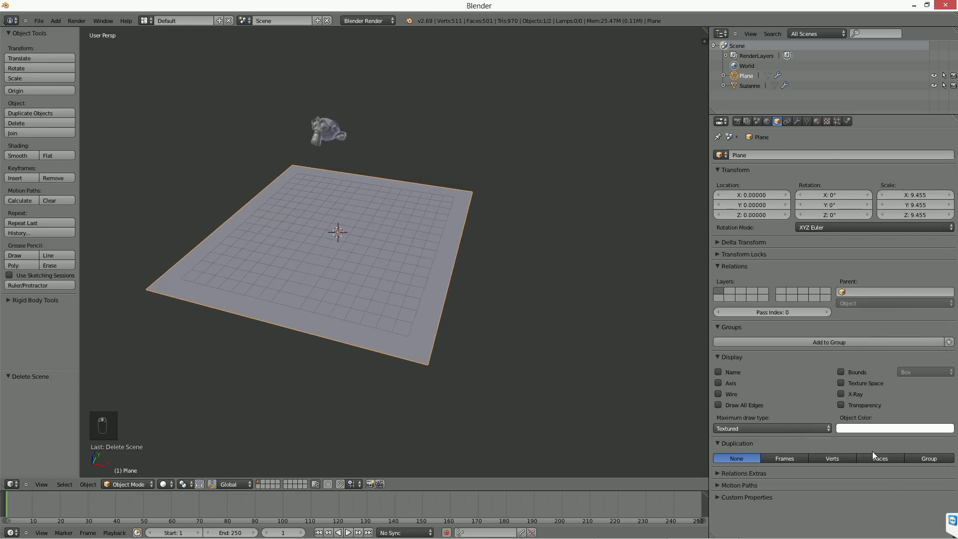
Step: Show the particle system settings of the monkey head and frame it in the viewport
{"action": "left_click", "coordinate": [837, 121]}
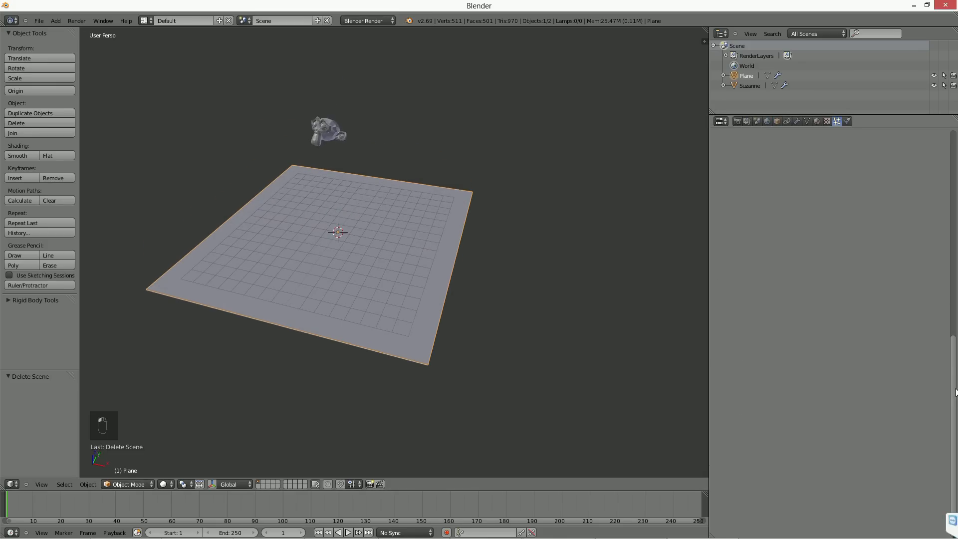
{"action": "right_click", "coordinate": [334, 138]}
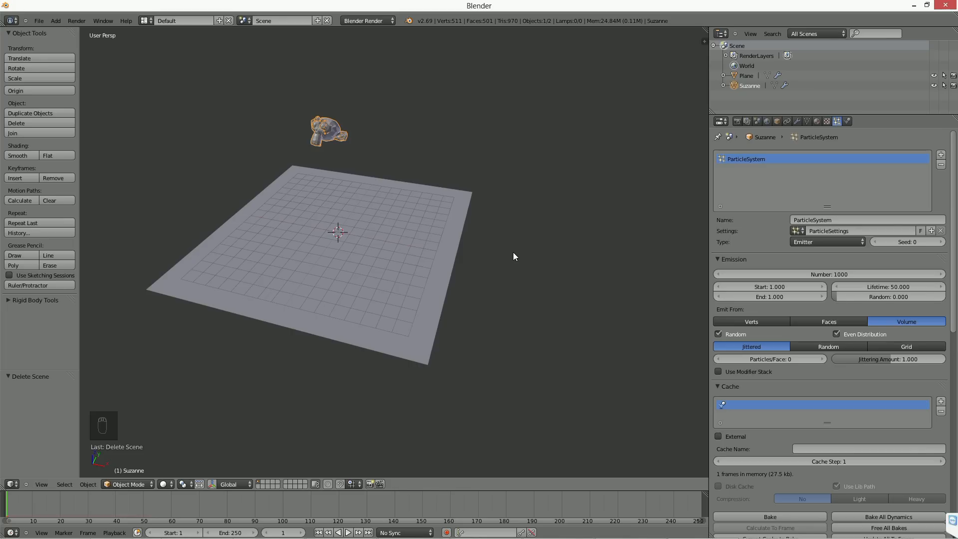
{"action": "mouse_move", "coordinate": [470, 238]}
{"action": "middle_mouse_down"}
{"action": "mouse_move", "coordinate": [466, 228]}
{"action": "mouse_move", "coordinate": [471, 237]}
{"action": "middle_mouse_up"}
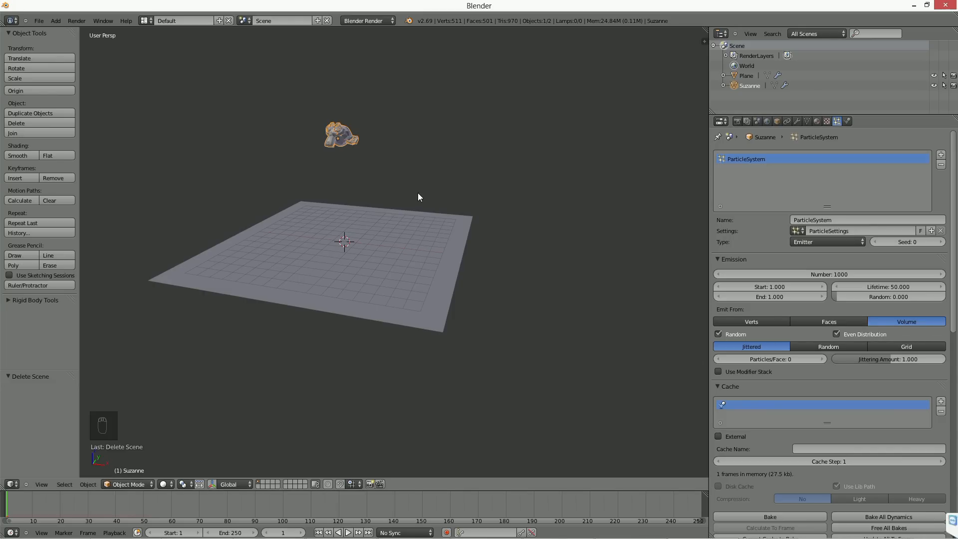
{"action": "key", "text": "KP_Decimal"}
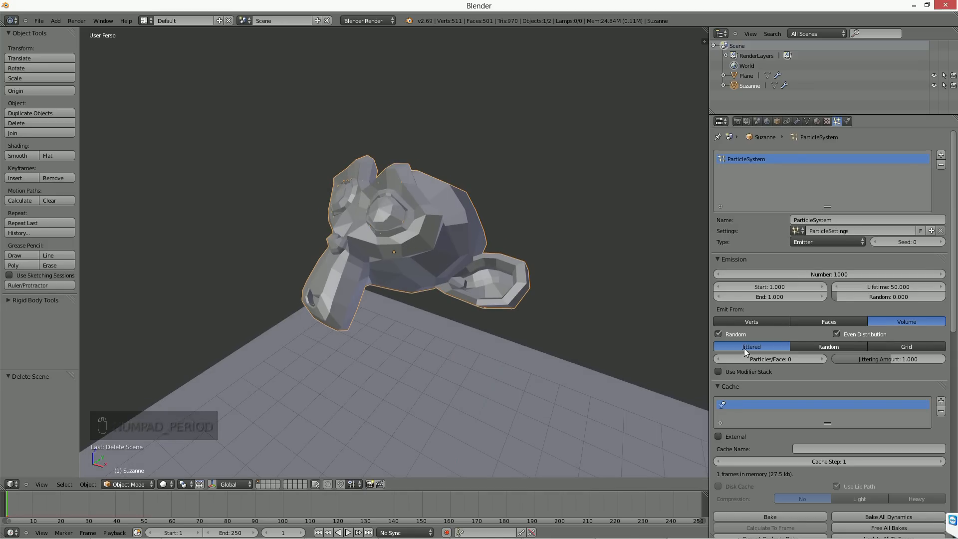
Step: Try the Random volume distribution for the monkey's particles, set it to Grid instead, and display the scene in wireframe
{"action": "left_click", "coordinate": [828, 346]}
{"action": "middle_click_drag", "start_coordinate": [521, 306], "coordinate": [489, 292]}
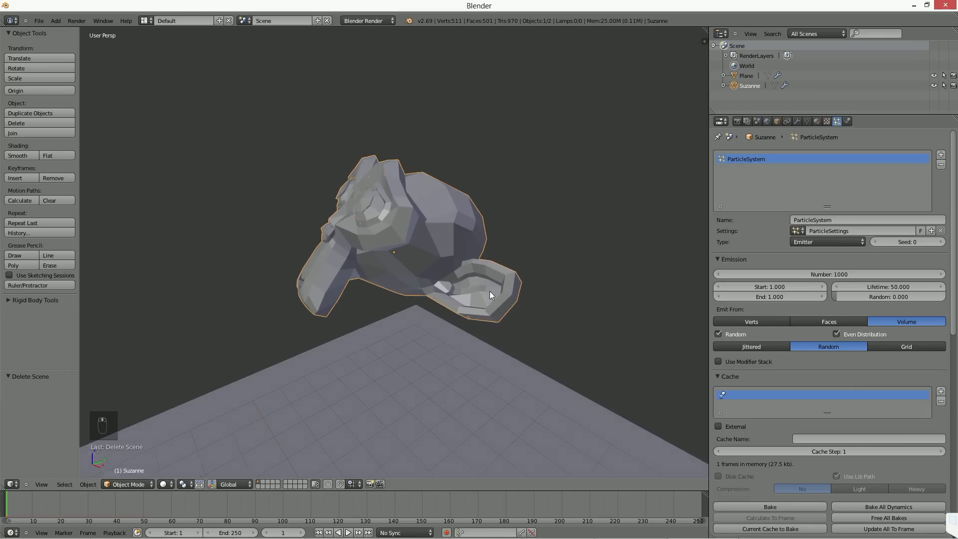
{"action": "left_click", "coordinate": [903, 345]}
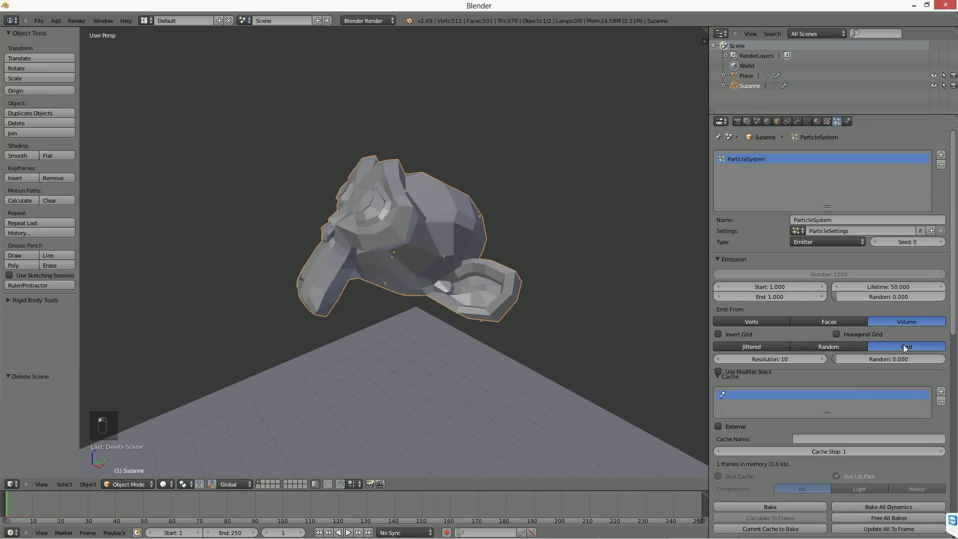
{"action": "key", "text": "z"}
{"action": "middle_click_drag", "start_coordinate": [430, 309], "coordinate": [434, 185]}
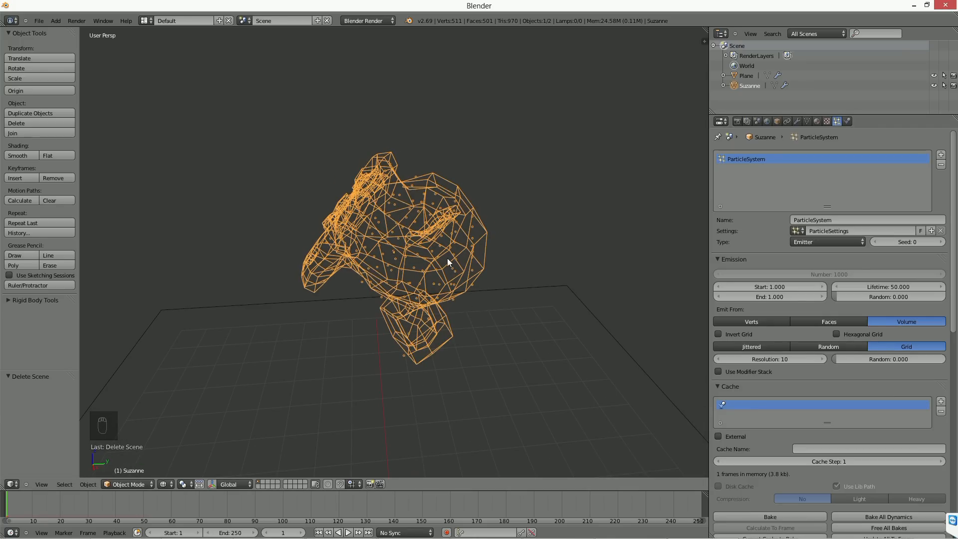
Step: Clear the monkey head's rotation and rotate it -90° in the right orthographic view
{"action": "key", "text": "alt+r"}
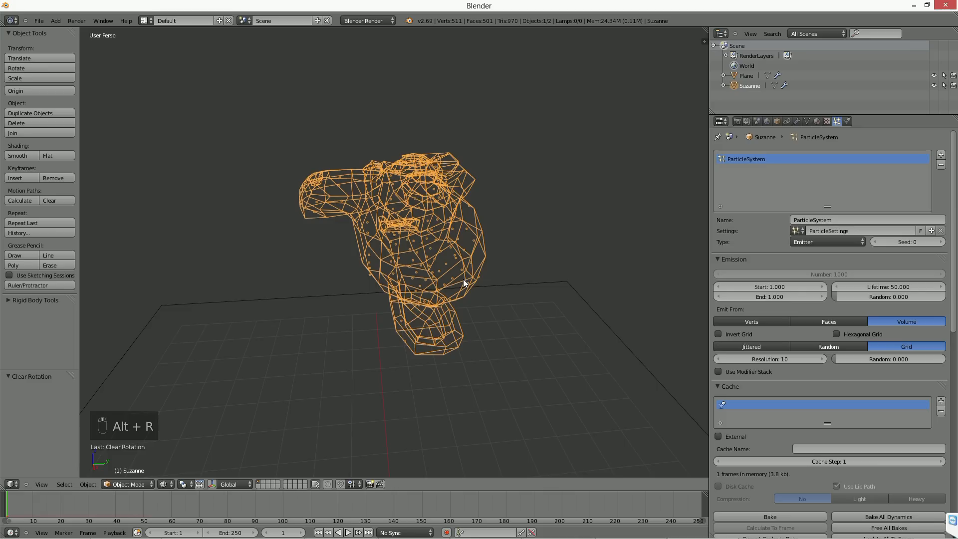
{"action": "key", "text": "KP_3"}
{"action": "key", "text": "r"}
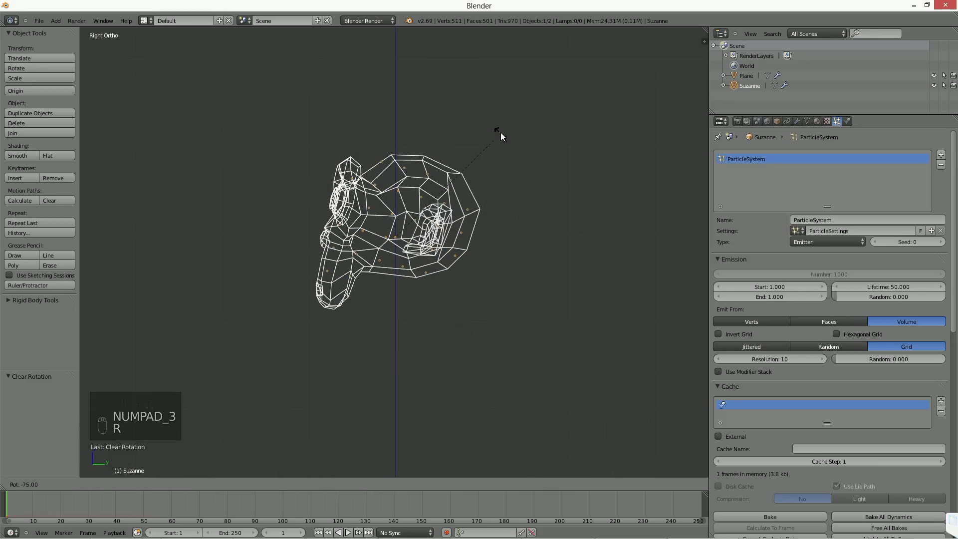
{"action": "left_click", "coordinate": [463, 106]}
{"action": "middle_click_drag", "start_coordinate": [388, 219], "coordinate": [454, 222]}
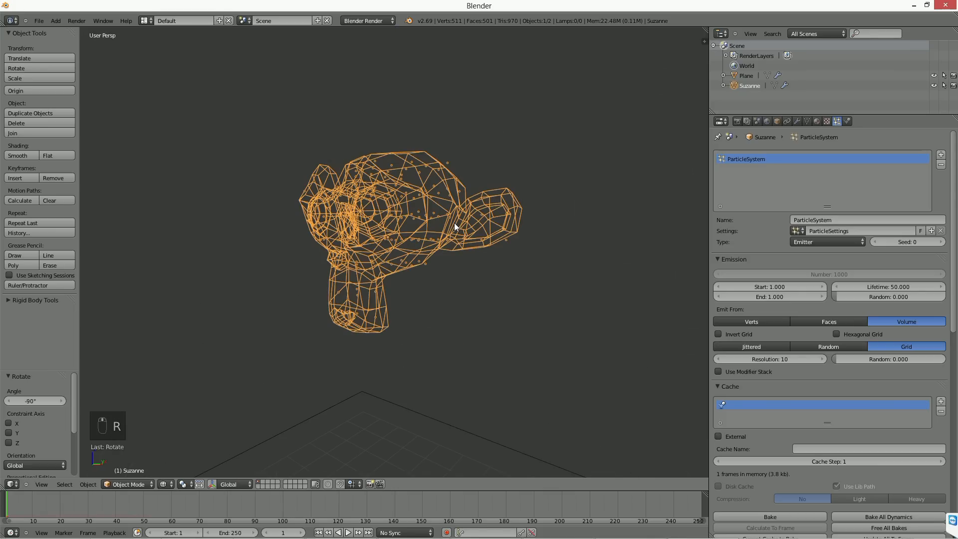
{"action": "mouse_move", "coordinate": [455, 259]}
{"action": "middle_mouse_down"}
{"action": "mouse_move", "coordinate": [430, 269]}
{"action": "mouse_move", "coordinate": [449, 274]}
{"action": "middle_mouse_up"}
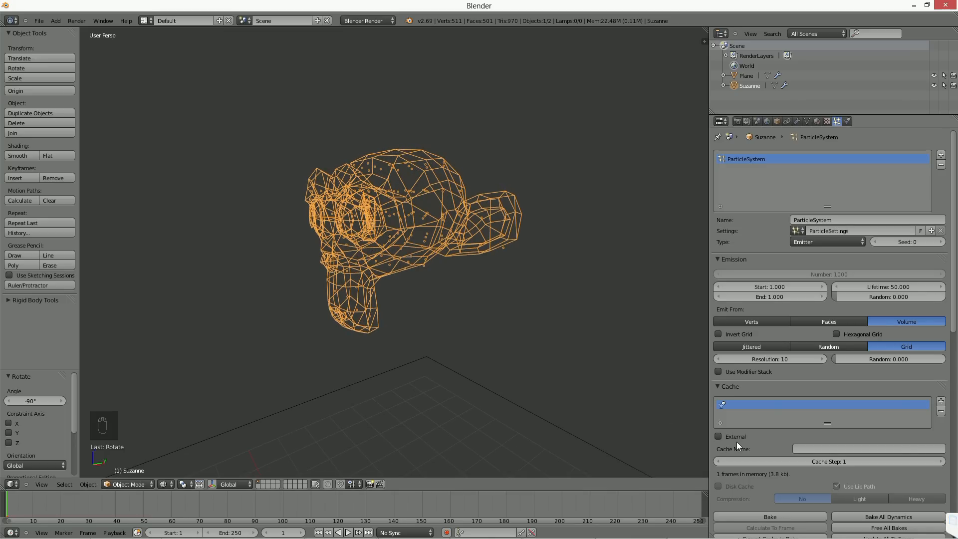
Step: Set the particle grid resolution to 25 and inspect the particle density inside the monkey head
{"action": "left_click", "coordinate": [771, 357]}
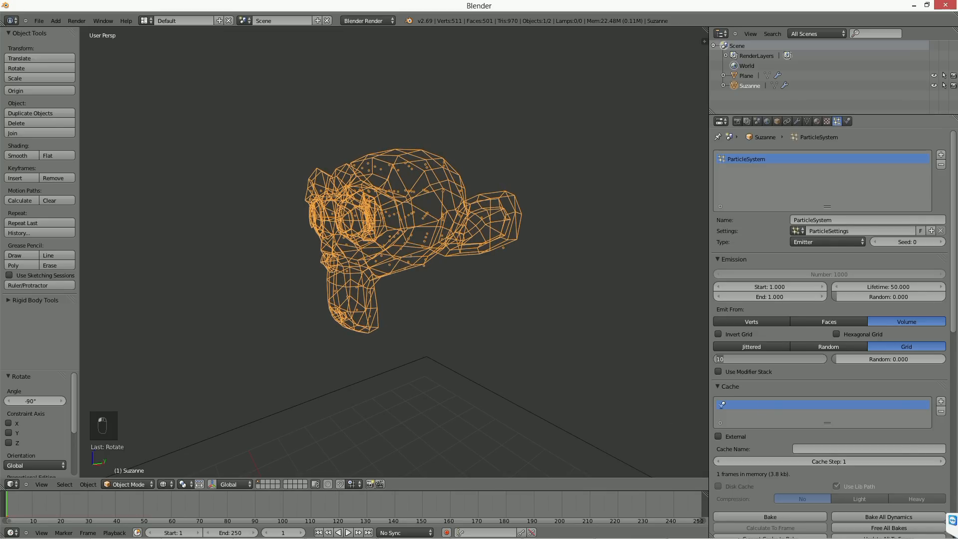
{"action": "type", "text": "25"}
{"action": "key", "text": "Return"}
{"action": "middle_click_drag", "start_coordinate": [466, 270], "coordinate": [494, 296]}
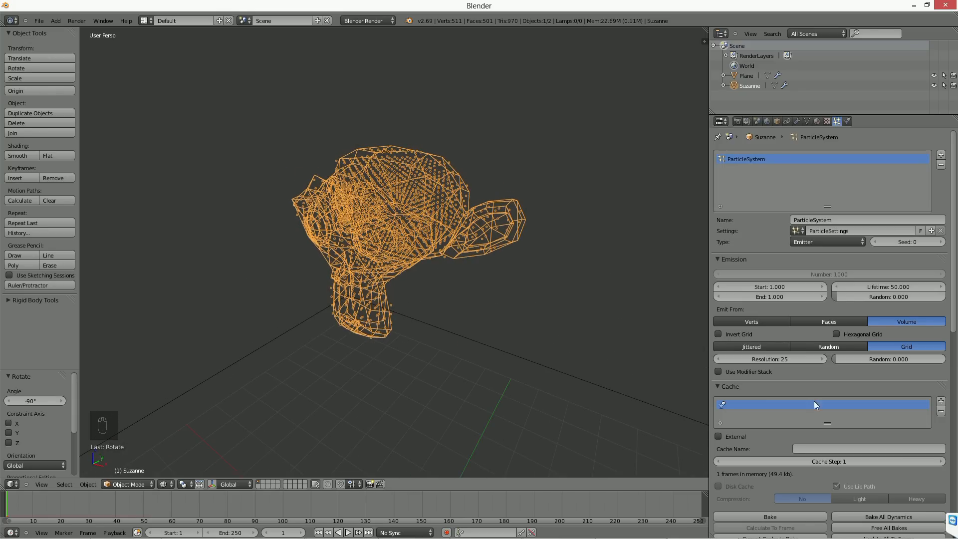
Step: Set the particle grid resolution to 20 and return the viewport to solid shading
{"action": "left_click", "coordinate": [771, 358]}
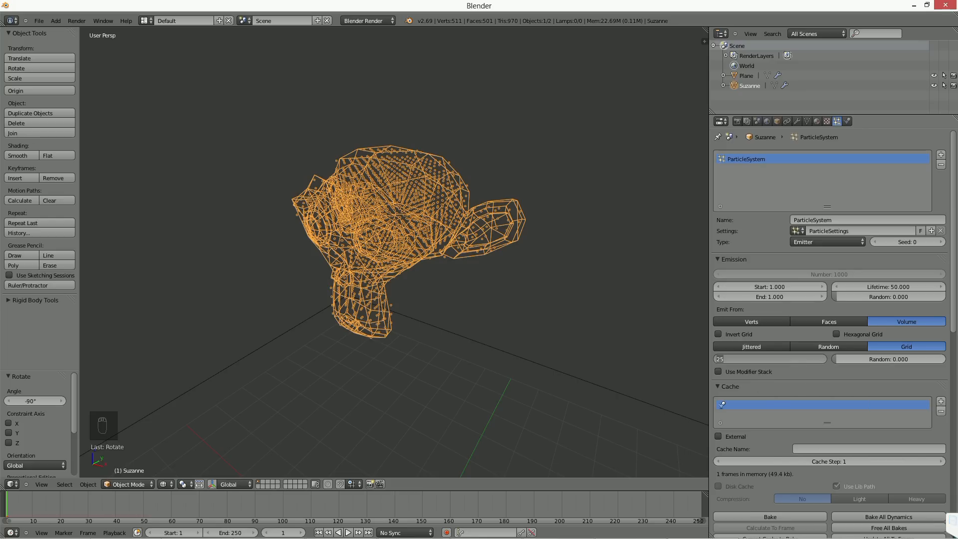
{"action": "type", "text": "20"}
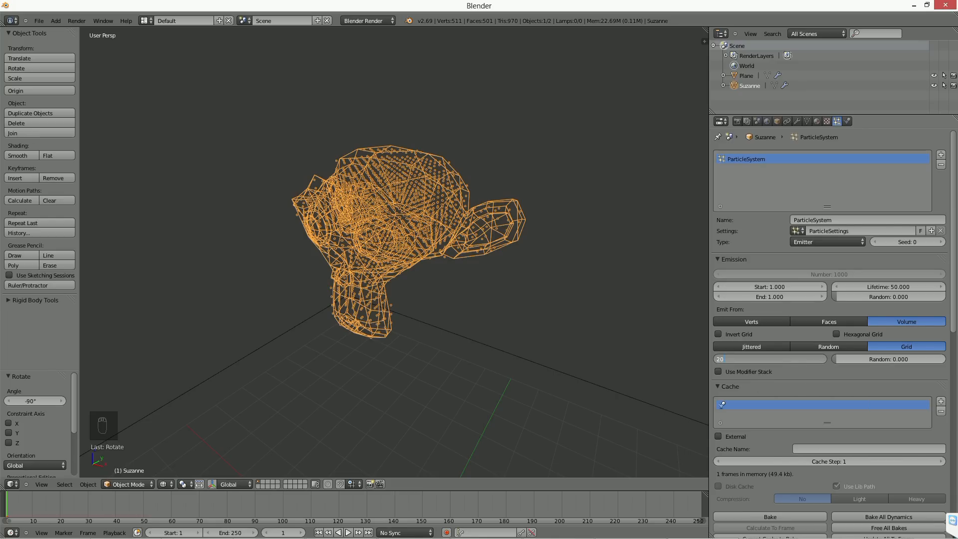
{"action": "key", "text": "Return"}
{"action": "middle_click_drag", "start_coordinate": [702, 350], "coordinate": [262, 231]}
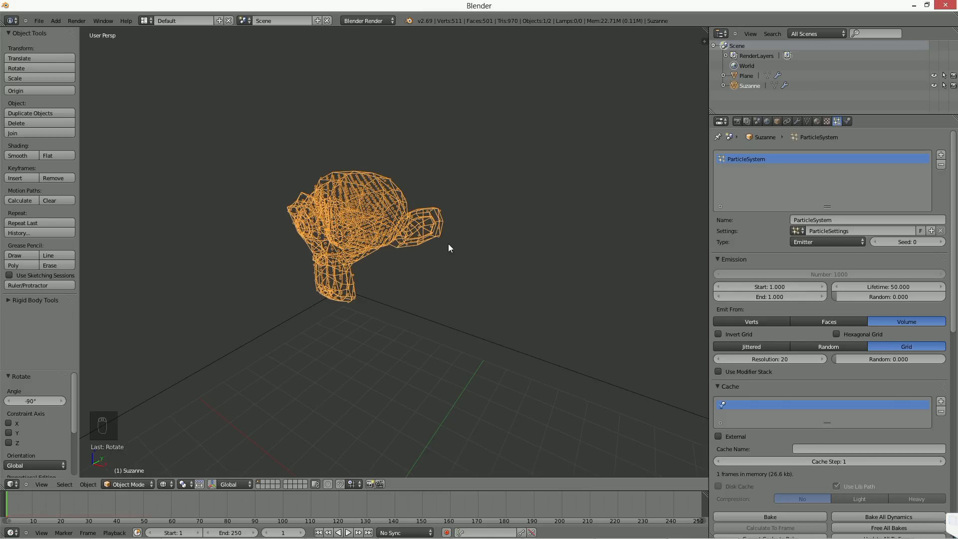
{"action": "key", "text": "z"}
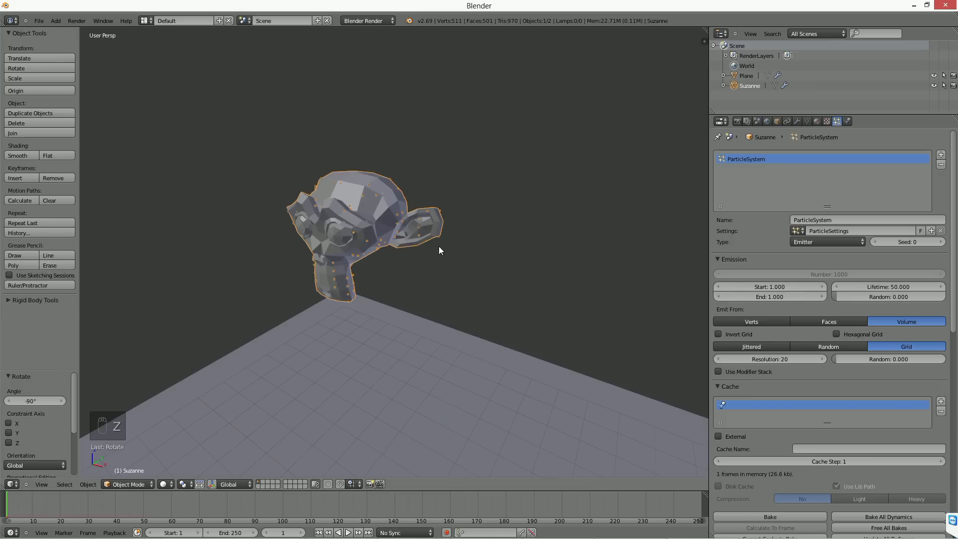
Step: Add a cube at the 3D cursor on the plane and reselect the monkey head
{"action": "middle_click_drag", "start_coordinate": [391, 250], "coordinate": [490, 324]}
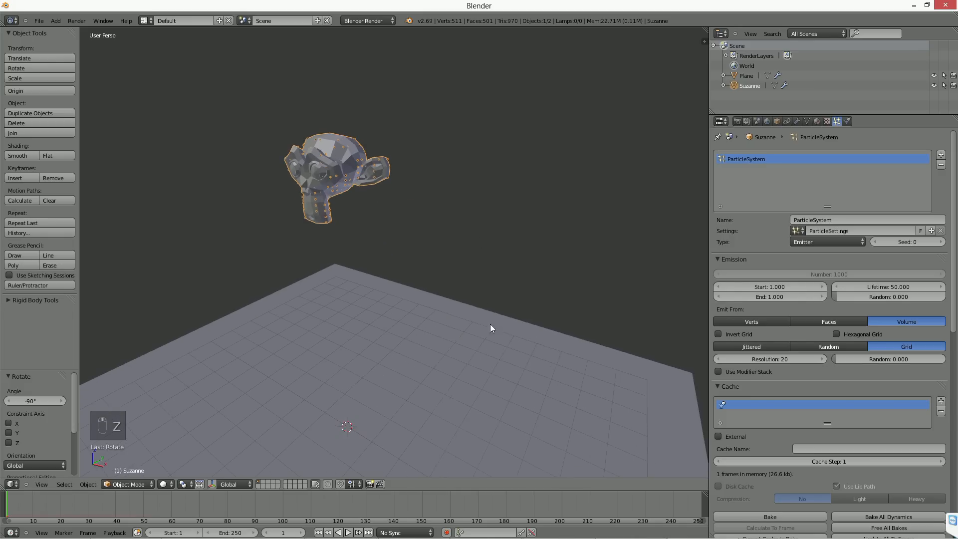
{"action": "key", "text": "shift+a"}
{"action": "mouse_move", "coordinate": [495, 327]}
{"action": "left_click", "coordinate": [534, 336]}
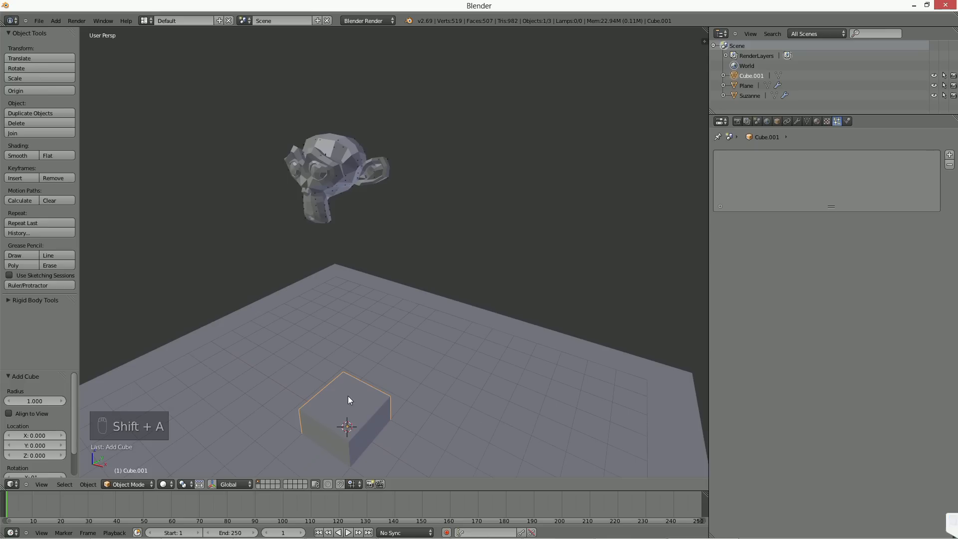
{"action": "right_click", "coordinate": [346, 168]}
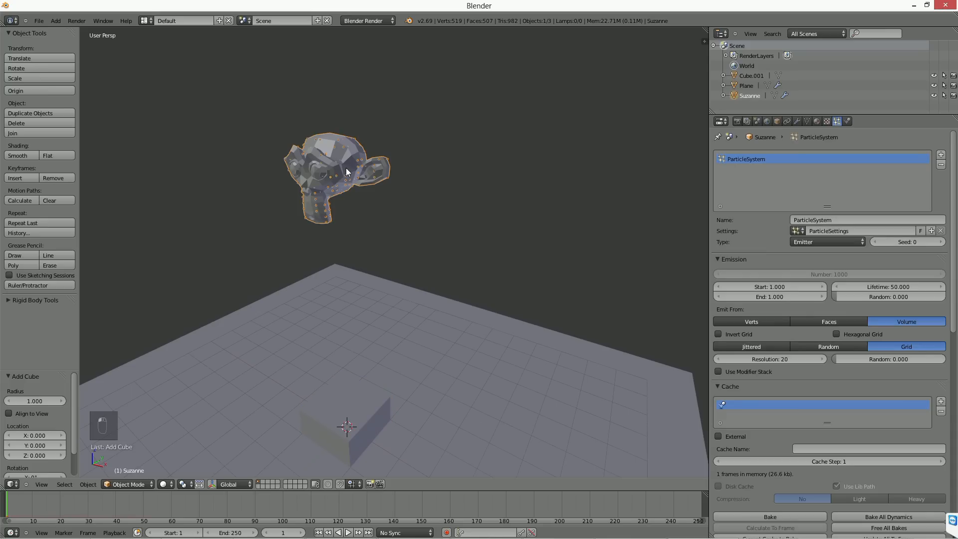
Step: Render the monkey head's particles as the object Cube and set their size to 0.330
{"action": "scroll", "coordinate": [828, 319], "scroll_direction": "down", "scroll_amount": 10}
{"action": "scroll", "coordinate": [827, 349], "scroll_direction": "down", "scroll_amount": 10}
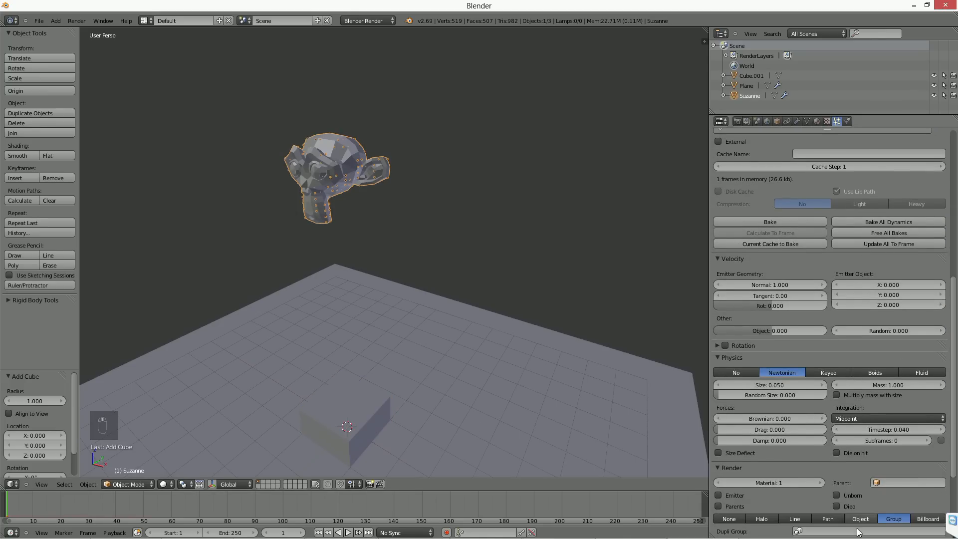
{"action": "left_click", "coordinate": [854, 399]}
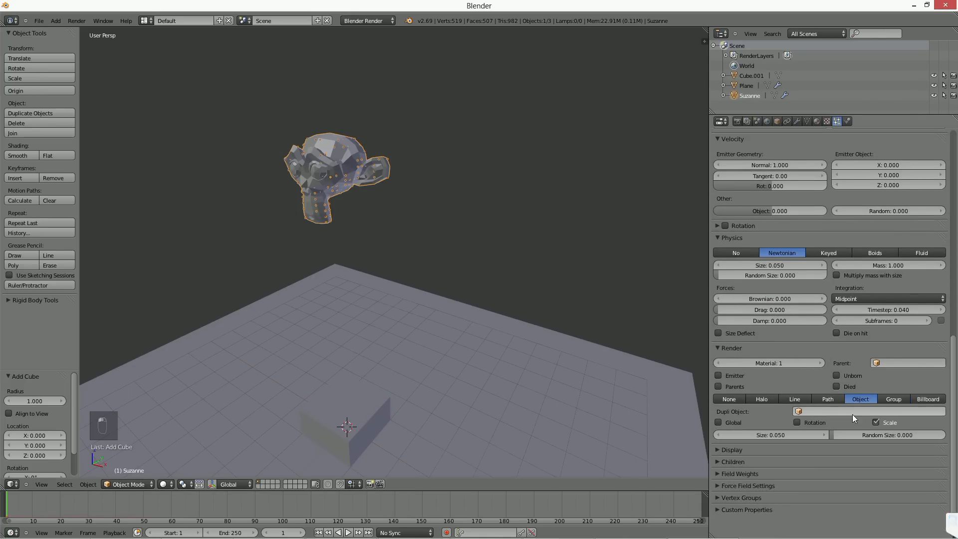
{"action": "left_click", "coordinate": [848, 411]}
{"action": "key", "text": "Return"}
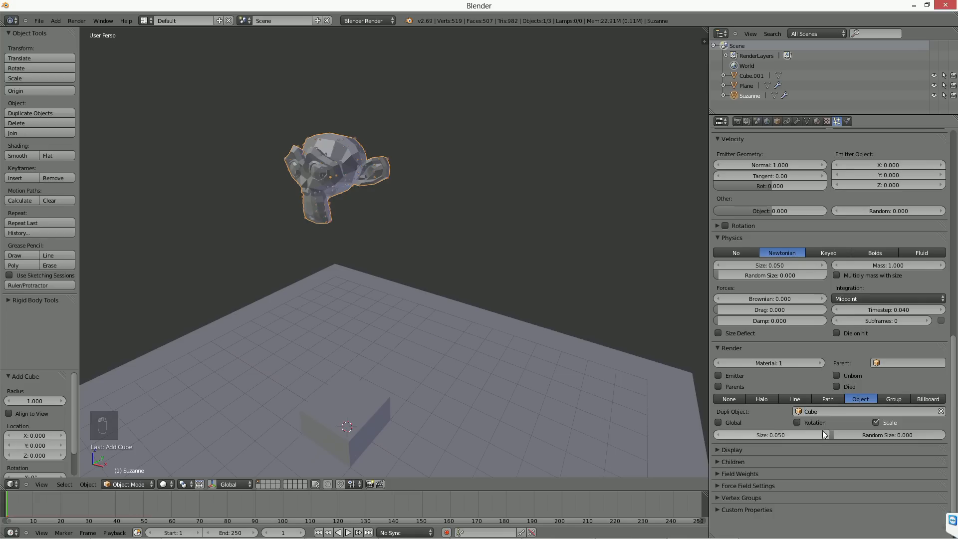
{"action": "left_click_drag", "start_coordinate": [761, 435], "coordinate": [776, 436]}
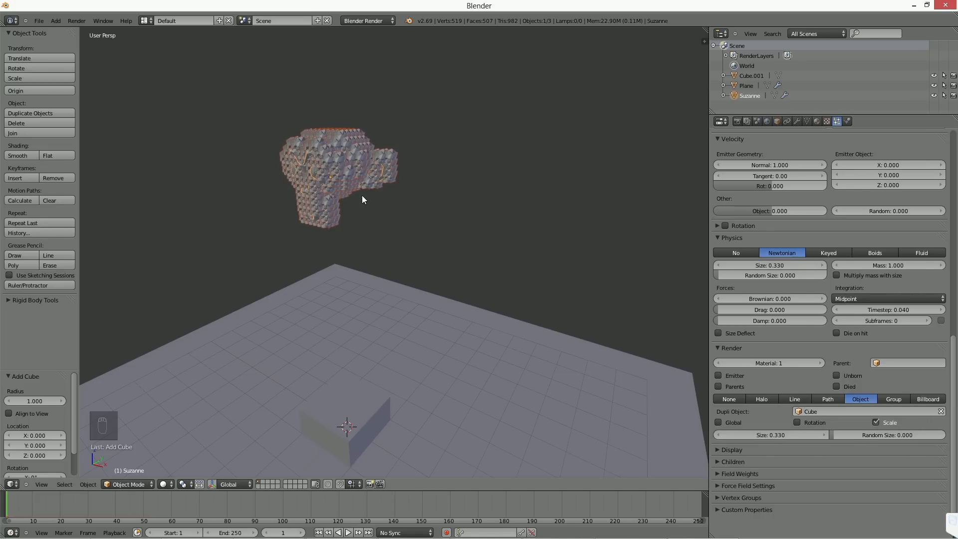
Step: Move the monkey head's mesh away from its origin in Edit Mode and return to Object Mode
{"action": "key", "text": "g"}
{"action": "right_click", "coordinate": [411, 230]}
{"action": "key", "text": "Tab"}
{"action": "key", "text": "g"}
{"action": "middle_click_drag", "start_coordinate": [479, 230], "coordinate": [618, 222]}
{"action": "left_click", "coordinate": [574, 235]}
{"action": "middle_click_drag", "start_coordinate": [379, 224], "coordinate": [358, 223]}
{"action": "key", "text": "Tab"}
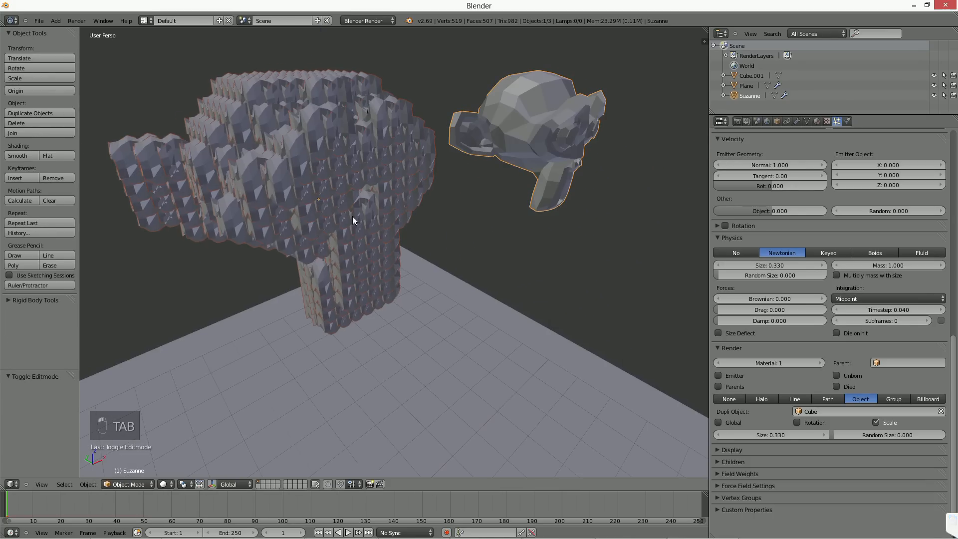
{"action": "scroll", "coordinate": [444, 322], "scroll_direction": "down", "scroll_amount": 3}
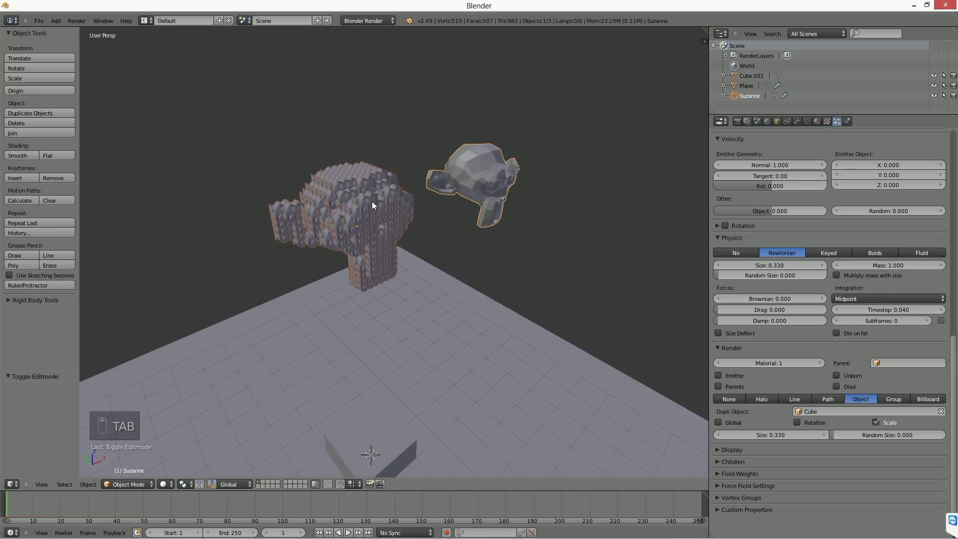
Step: Set the particle system's duplicated object to Cube.001
{"action": "left_click", "coordinate": [867, 411]}
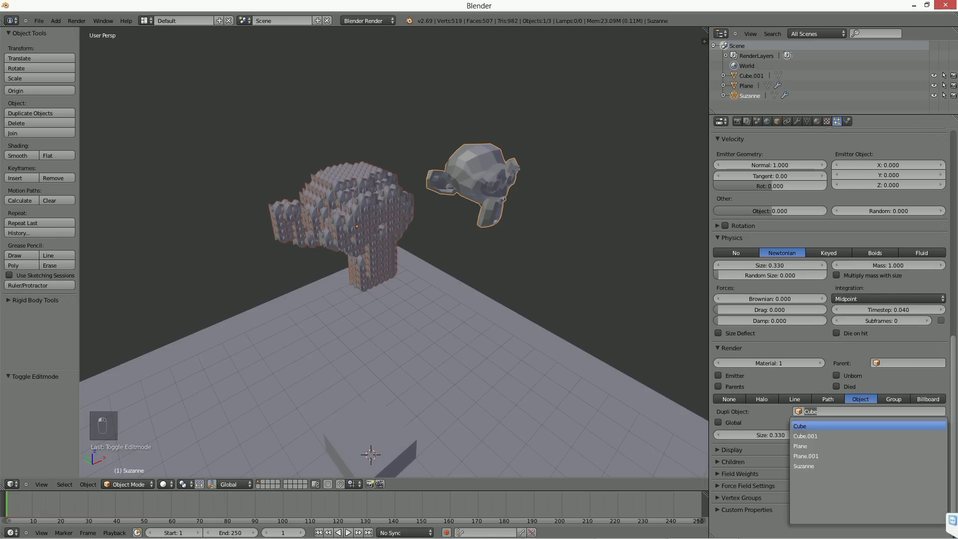
{"action": "left_click", "coordinate": [857, 434]}
{"action": "scroll", "coordinate": [429, 250], "scroll_direction": "up", "scroll_amount": 1}
{"action": "middle_click_drag", "start_coordinate": [429, 250], "coordinate": [467, 253]}
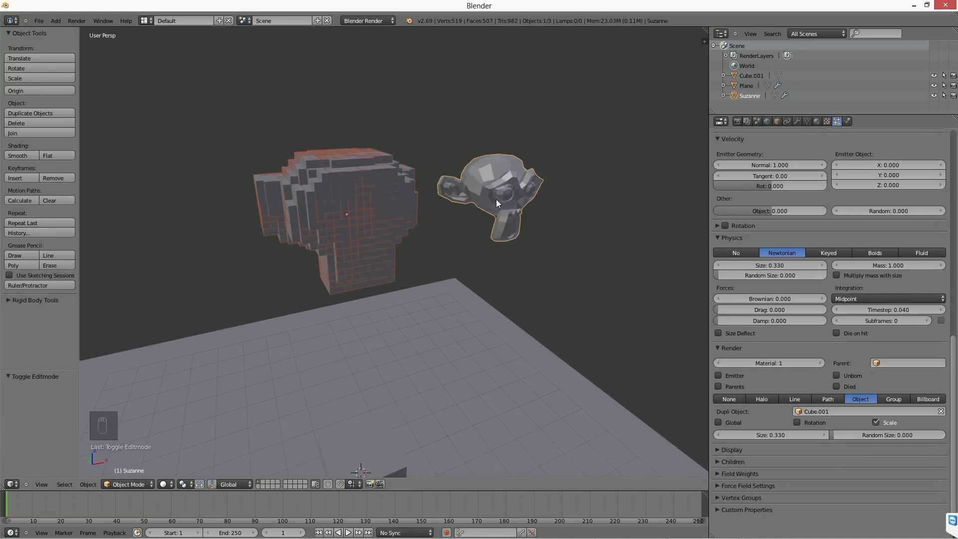
Step: Select a single vertex on the monkey head's ear in Edit Mode and return to Object Mode
{"action": "key", "text": "Tab"}
{"action": "right_click", "coordinate": [532, 175]}
{"action": "key", "text": "g"}
{"action": "right_click", "coordinate": [535, 173]}
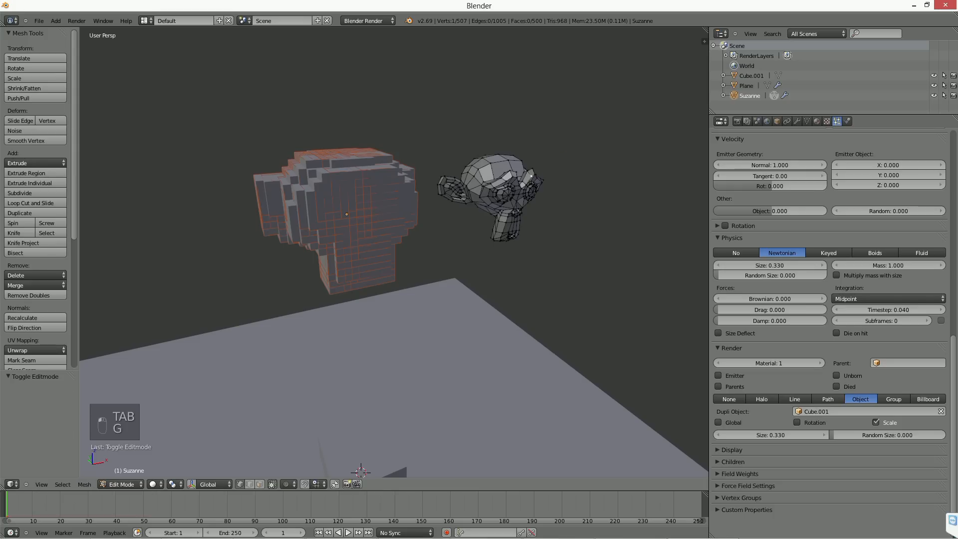
{"action": "key", "text": "Tab"}
{"action": "middle_click_drag", "start_coordinate": [537, 217], "coordinate": [522, 218]}
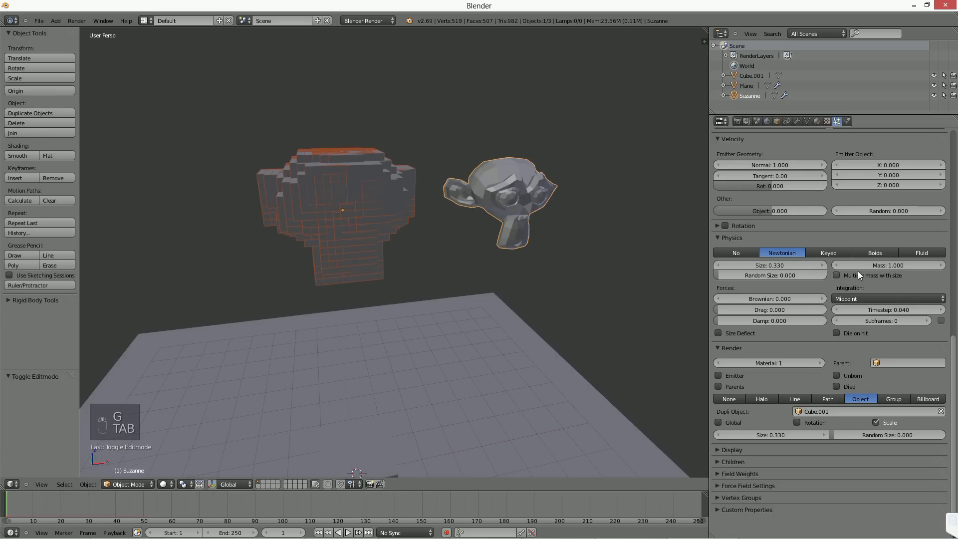
Step: Set the particle physics type to No and inspect the cube particles around the monkey head
{"action": "scroll", "coordinate": [788, 339], "scroll_direction": "up", "scroll_amount": 5}
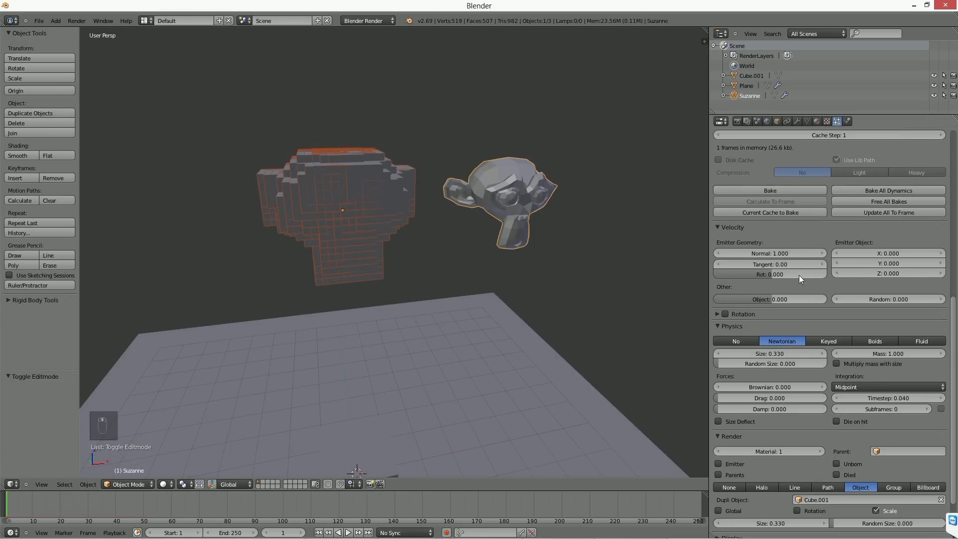
{"action": "left_click", "coordinate": [736, 341]}
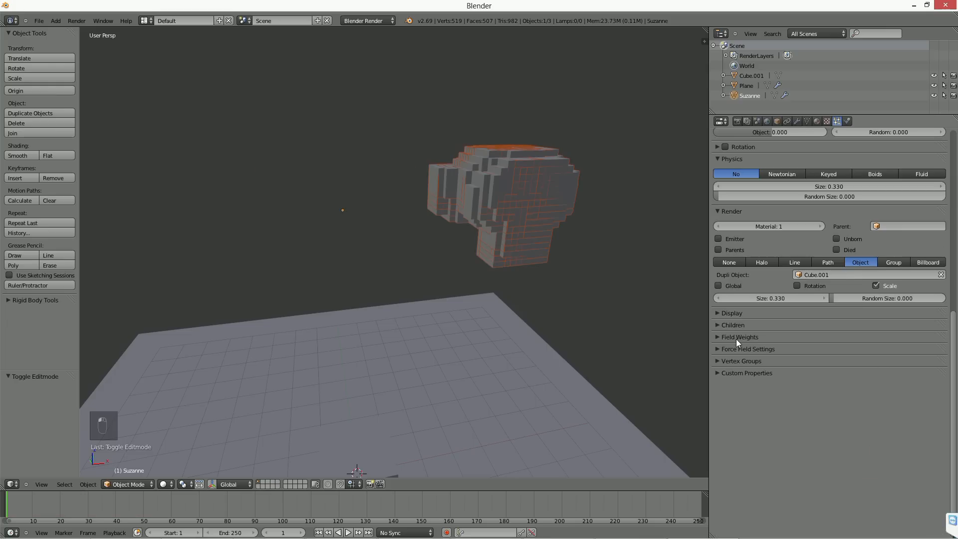
{"action": "middle_click_drag", "start_coordinate": [542, 267], "coordinate": [524, 264]}
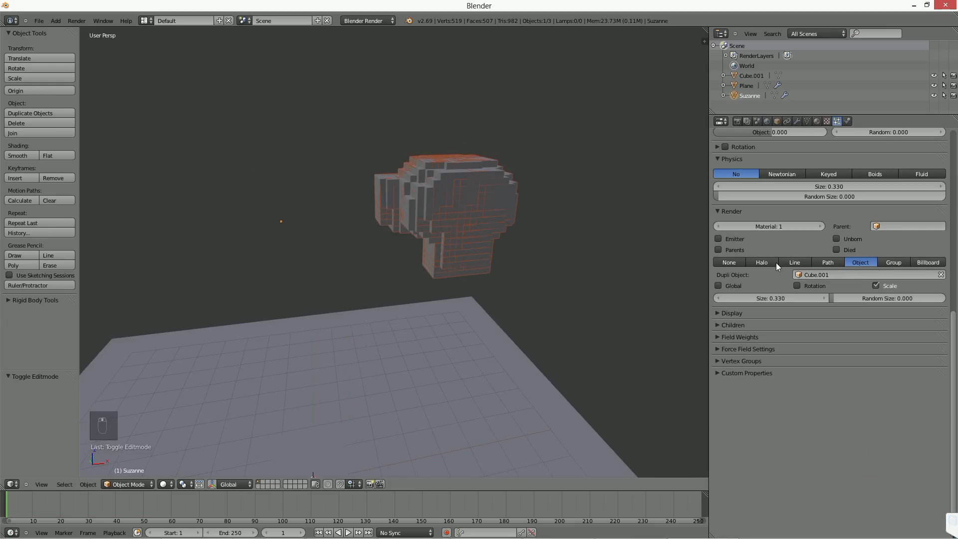
{"action": "middle_click_drag", "start_coordinate": [569, 241], "coordinate": [500, 256]}
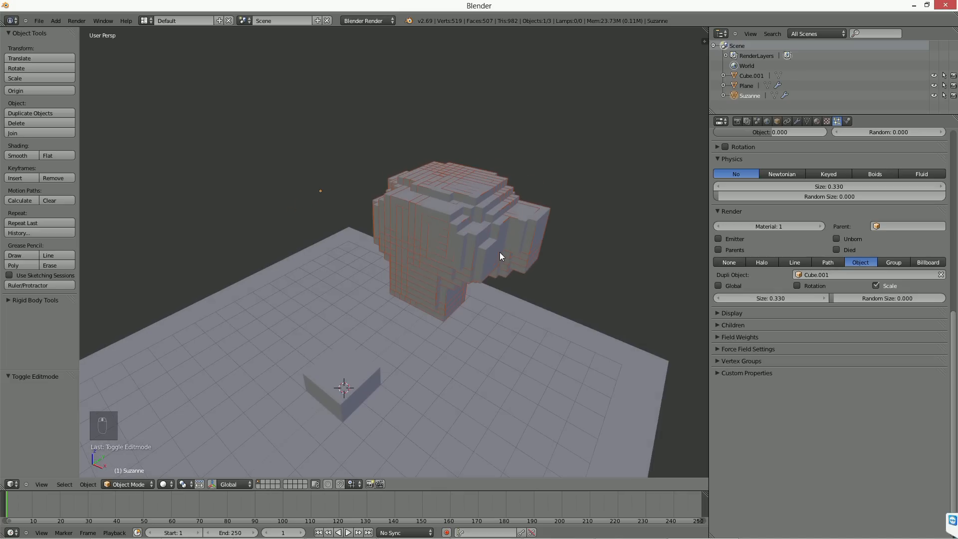
Step: Try pulling the selected ear vertex outward from the monkey head and undo the move
{"action": "key", "text": "Tab"}
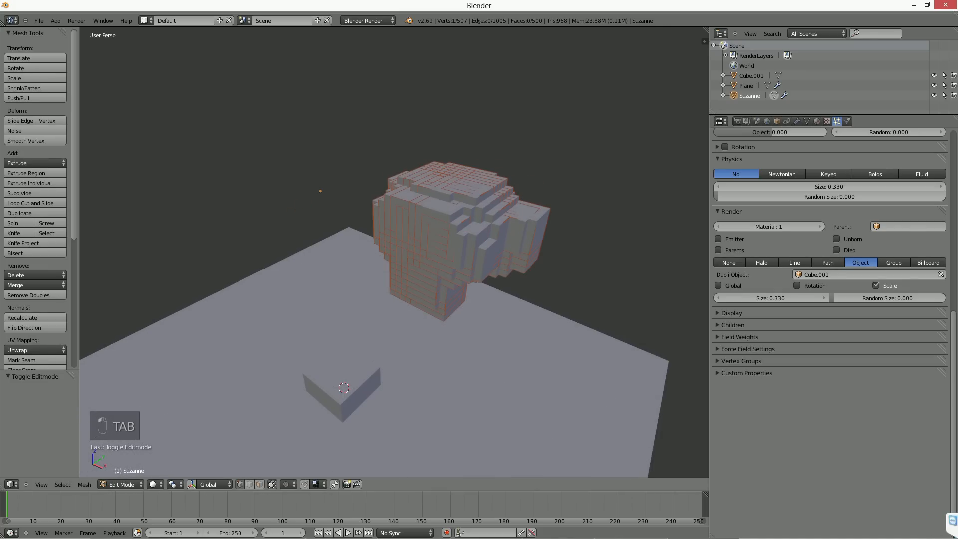
{"action": "key", "text": "g"}
{"action": "left_click", "coordinate": [620, 203]}
{"action": "key", "text": "Tab"}
{"action": "middle_click_drag", "start_coordinate": [620, 203], "coordinate": [577, 226]}
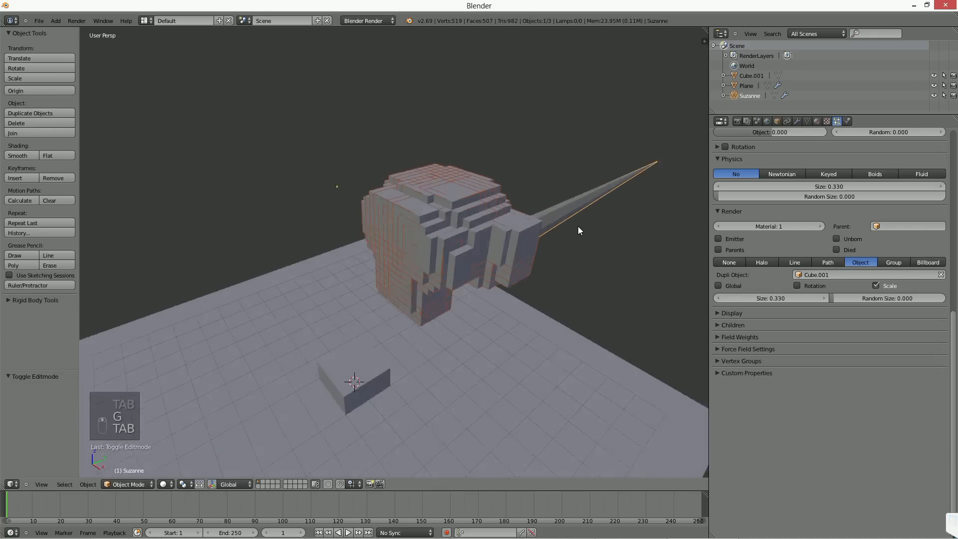
{"action": "key", "text": "ctrl+z"}
{"action": "middle_click_drag", "start_coordinate": [534, 248], "coordinate": [449, 239]}
{"action": "key", "text": "Tab"}
{"action": "key", "text": "Tab"}
{"action": "key", "text": "g"}
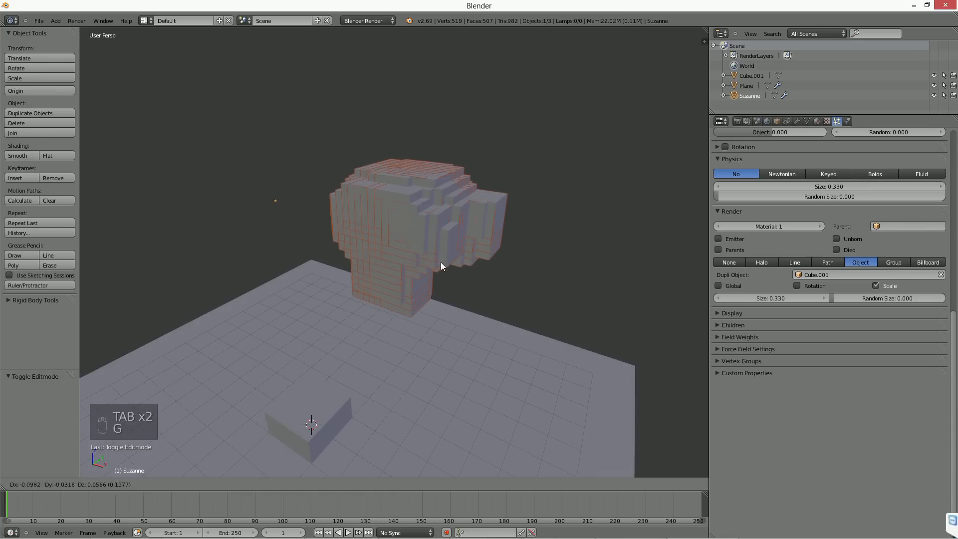
{"action": "key", "text": "x"}
{"action": "right_click", "coordinate": [451, 278]}
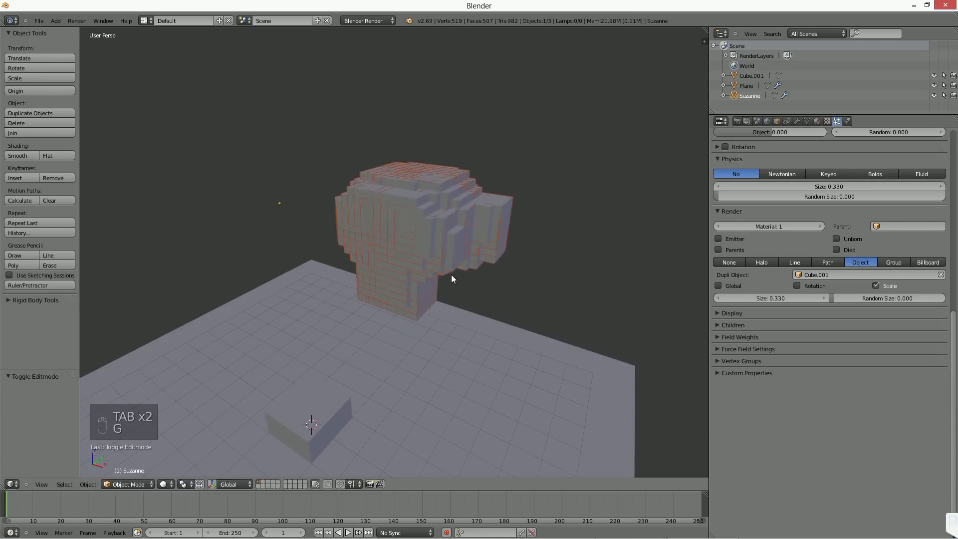
Step: In wireframe shading, pull the selected ear vertex outward with proportional editing to stretch the monkey head
{"action": "key", "text": "z"}
{"action": "key", "text": "Tab"}
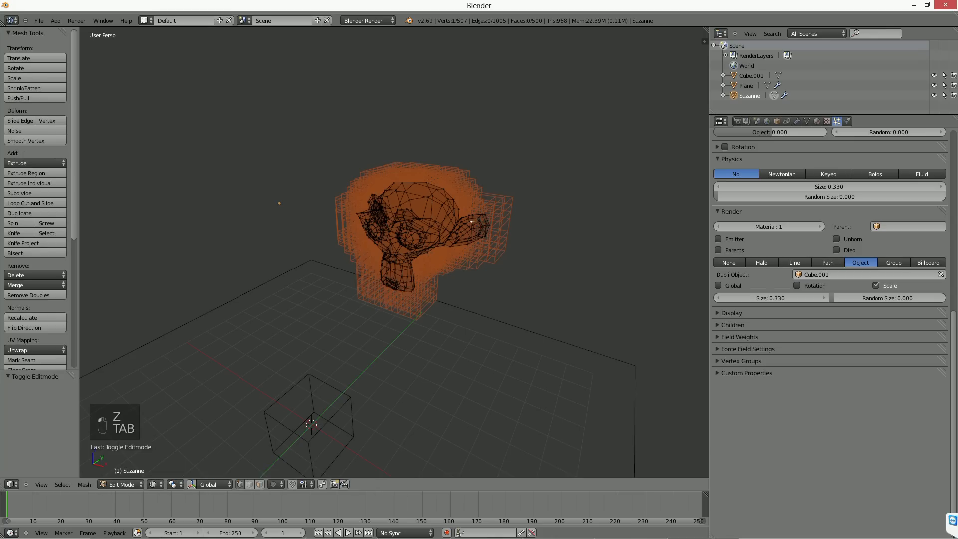
{"action": "key", "text": "g"}
{"action": "key", "text": "Escape"}
{"action": "key", "text": "o"}
{"action": "key", "text": "g"}
{"action": "scroll", "coordinate": [488, 209], "scroll_direction": "down", "scroll_amount": 4}
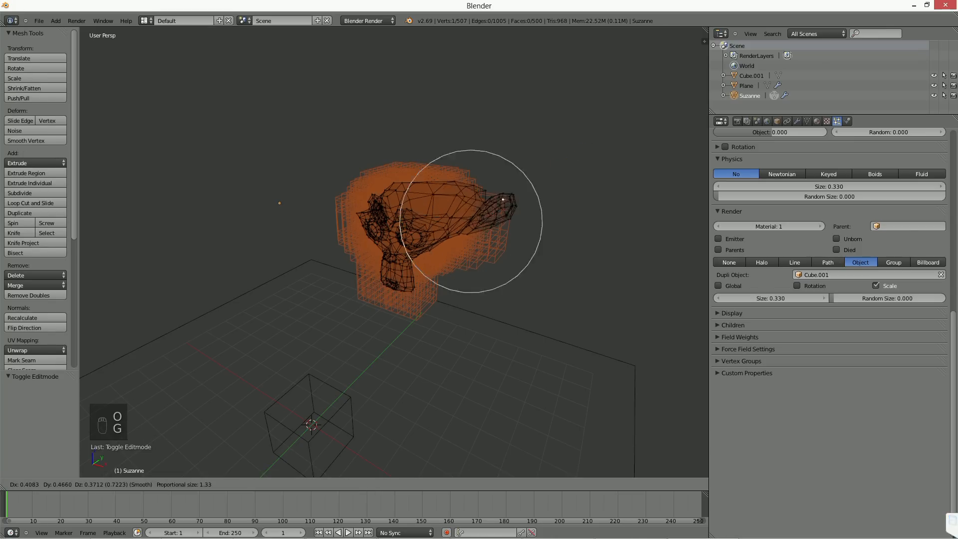
{"action": "left_click", "coordinate": [574, 215]}
{"action": "key", "text": "Tab"}
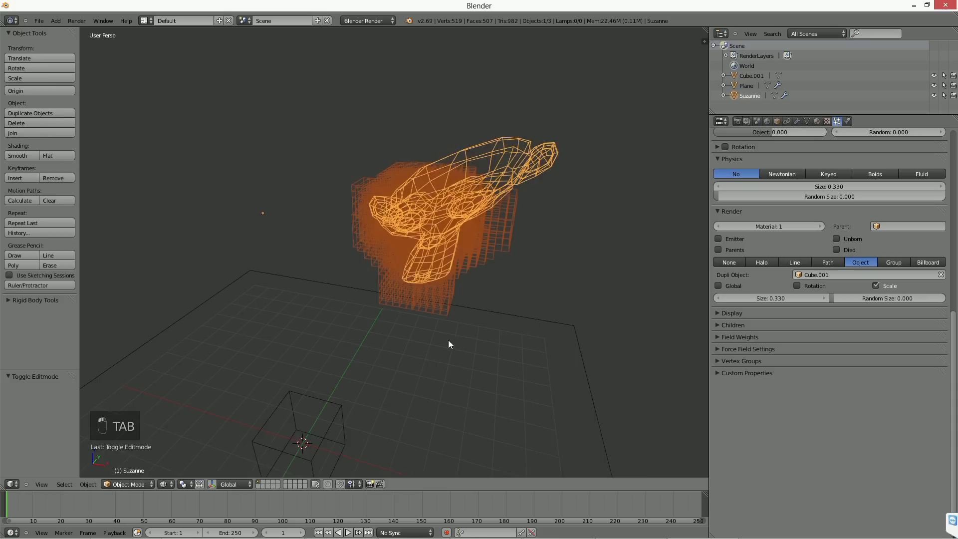
Step: Set the particles to emit from Faces and toggle Edit Mode to check the cubes on the stretched head
{"action": "key", "text": "Tab"}
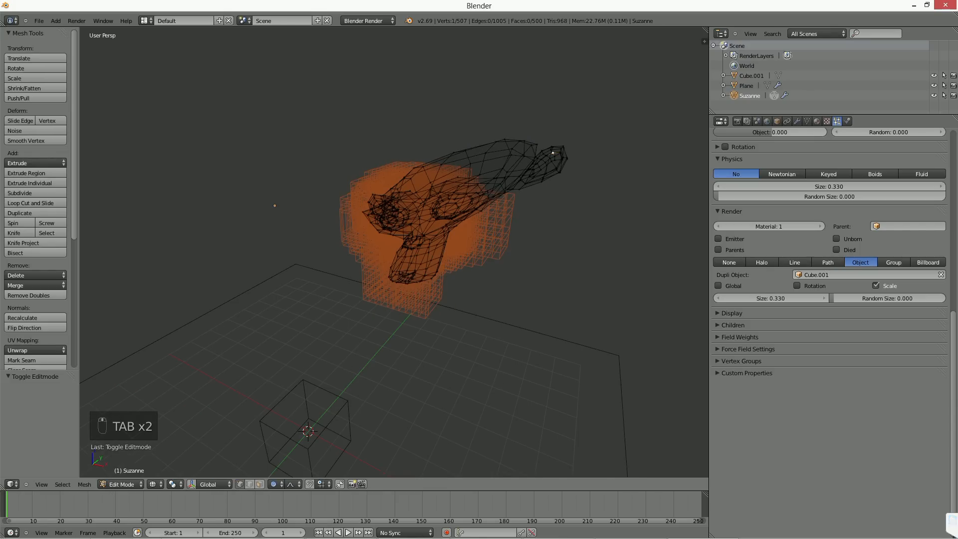
{"action": "scroll", "coordinate": [733, 272], "scroll_direction": "up", "scroll_amount": 6}
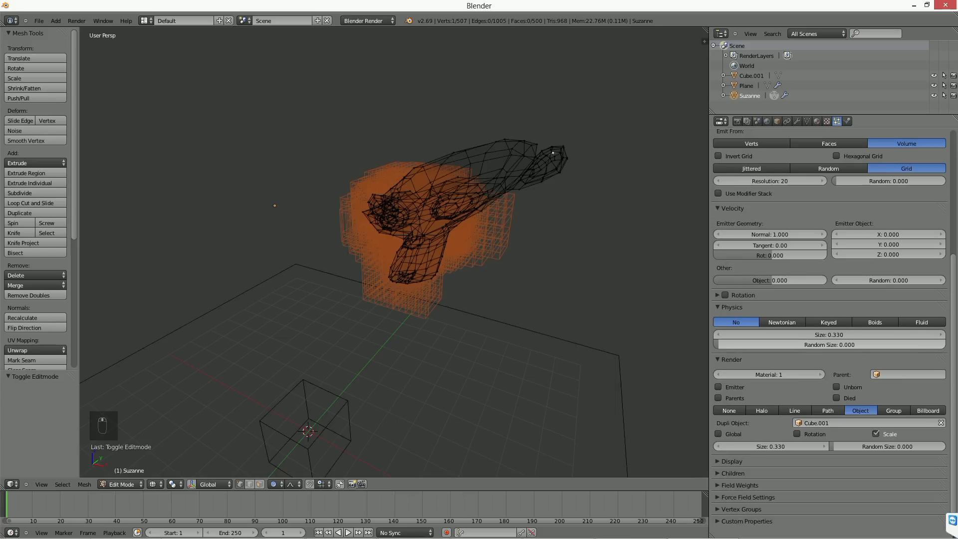
{"action": "scroll", "coordinate": [844, 271], "scroll_direction": "up", "scroll_amount": 5}
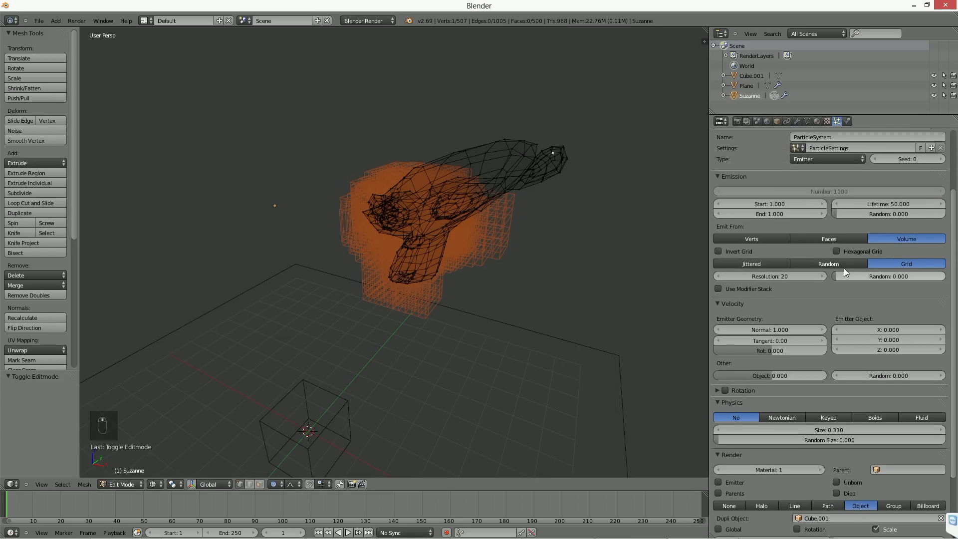
{"action": "left_click", "coordinate": [840, 239]}
{"action": "mouse_move", "coordinate": [599, 192]}
{"action": "middle_mouse_down"}
{"action": "mouse_move", "coordinate": [576, 189]}
{"action": "mouse_move", "coordinate": [585, 191]}
{"action": "middle_mouse_up"}
{"action": "key", "text": "Tab"}
{"action": "key", "text": "Tab"}
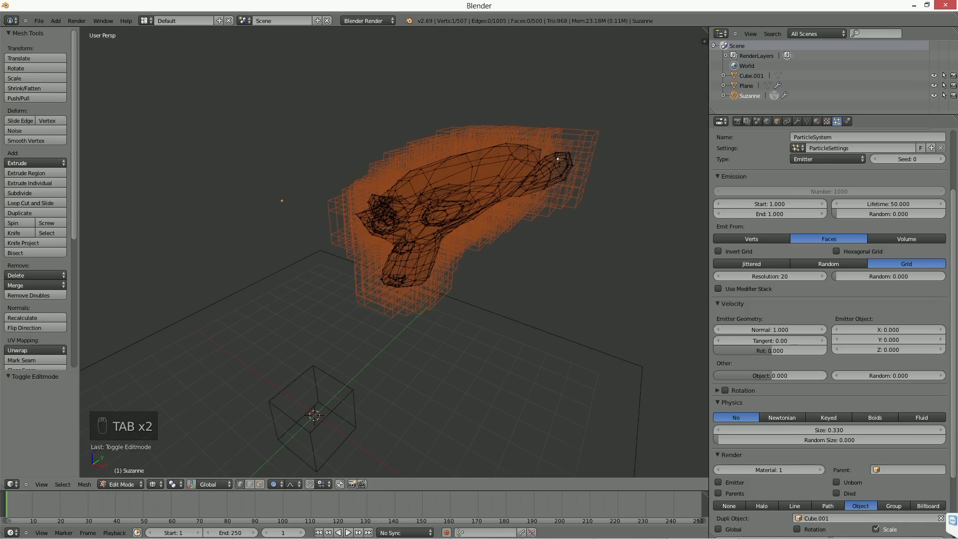
Step: Try moving the selected ear vertex back toward the head with proportional editing and undo the move
{"action": "key", "text": "g"}
{"action": "left_click", "coordinate": [497, 220]}
{"action": "key", "text": "Tab"}
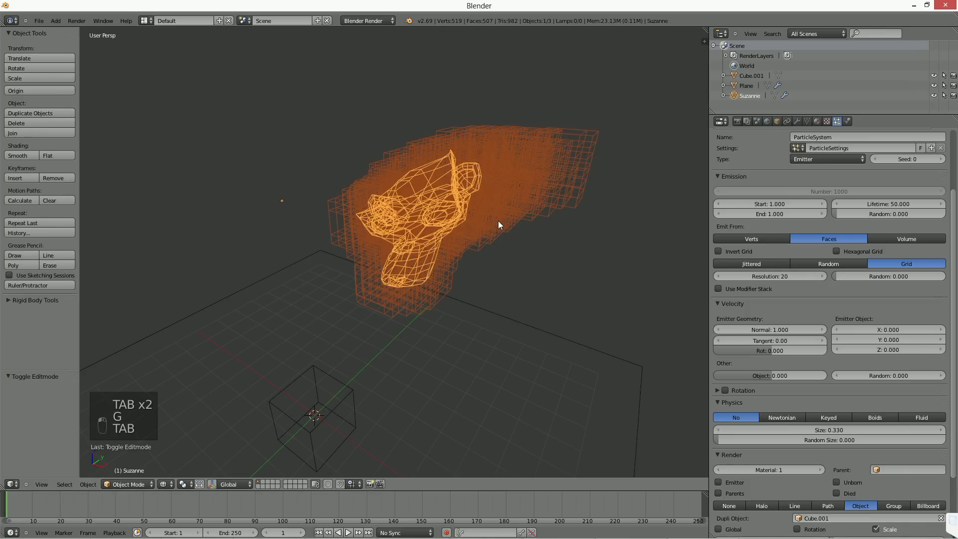
{"action": "key", "text": "ctrl+z"}
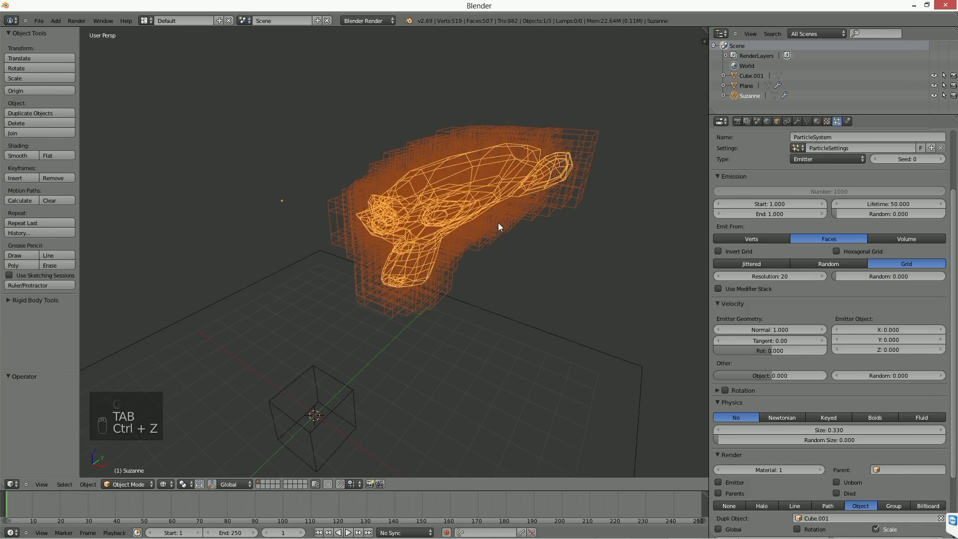
Step: Play the animation, move the ear vertex closer to the head with proportional editing, toggle Edit Mode, and stop playback
{"action": "key", "text": "Tab"}
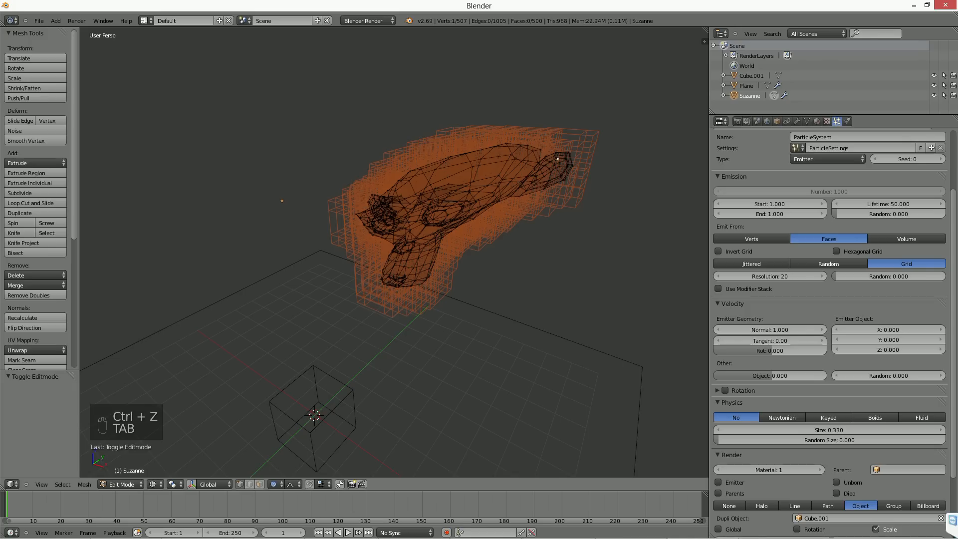
{"action": "key", "text": "alt+a"}
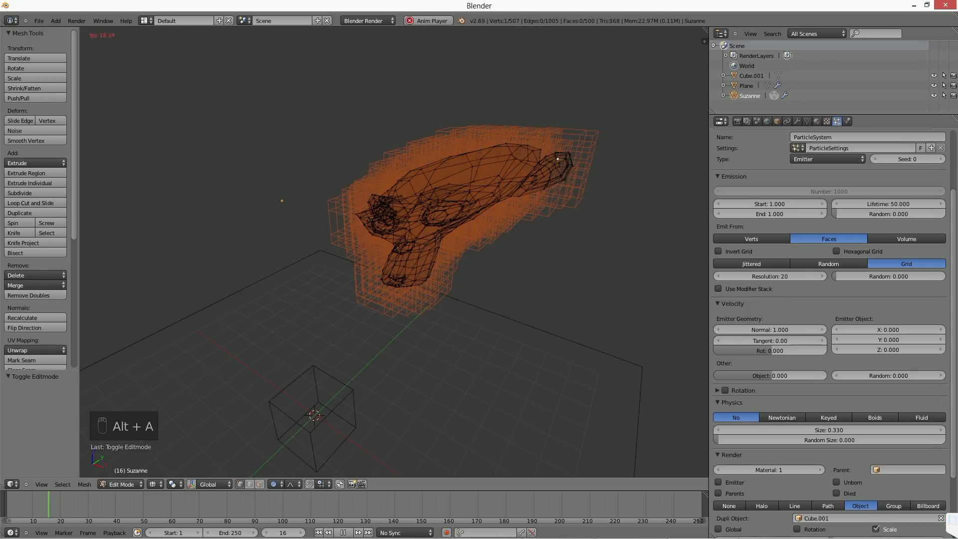
{"action": "key", "text": "g"}
{"action": "key", "text": "Tab"}
{"action": "key", "text": "Tab"}
{"action": "key", "text": "Tab"}
{"action": "left_click", "coordinate": [355, 532]}
{"action": "key", "text": "Escape"}
{"action": "key", "text": "Tab"}
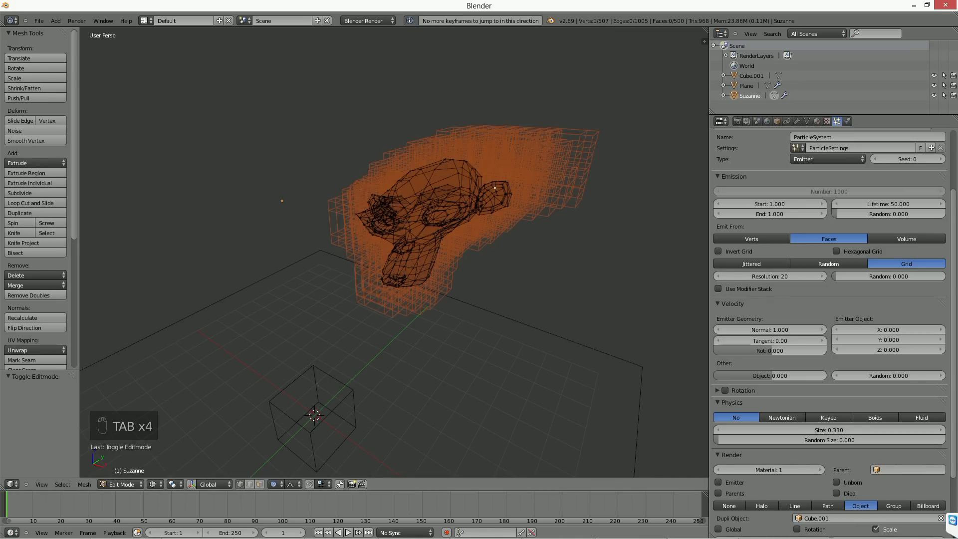
Step: Return the monkey head to Object Mode and the viewport to solid shading
{"action": "key", "text": "Tab"}
{"action": "key", "text": "z"}
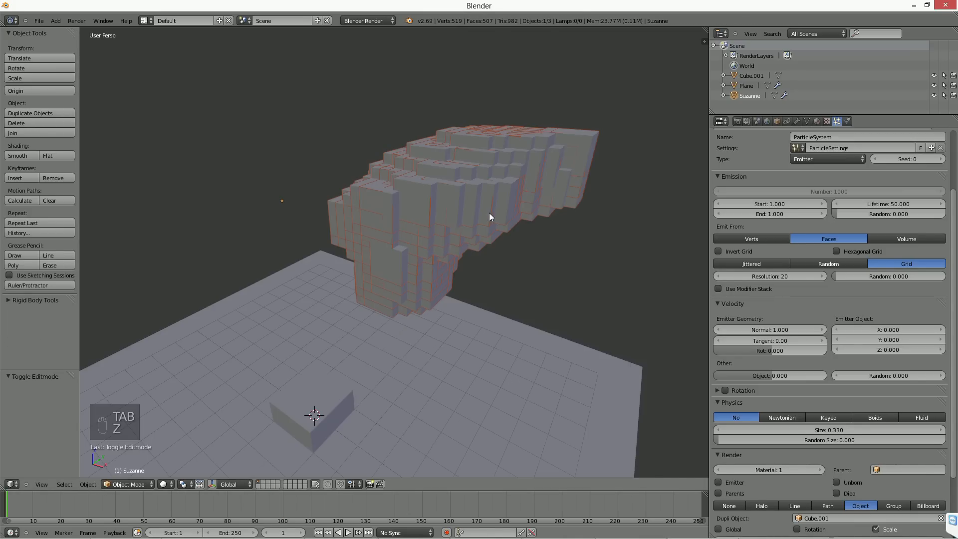
{"action": "middle_click_drag", "start_coordinate": [490, 208], "coordinate": [447, 218]}
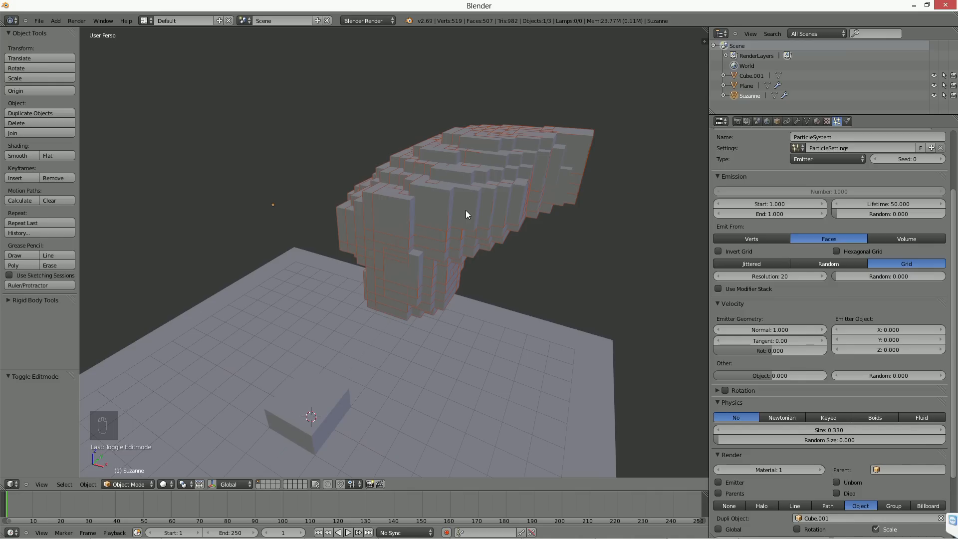
Step: Scale the cube on the plane down to about 0.217 and inspect the particle copies on the head
{"action": "right_click", "coordinate": [307, 421]}
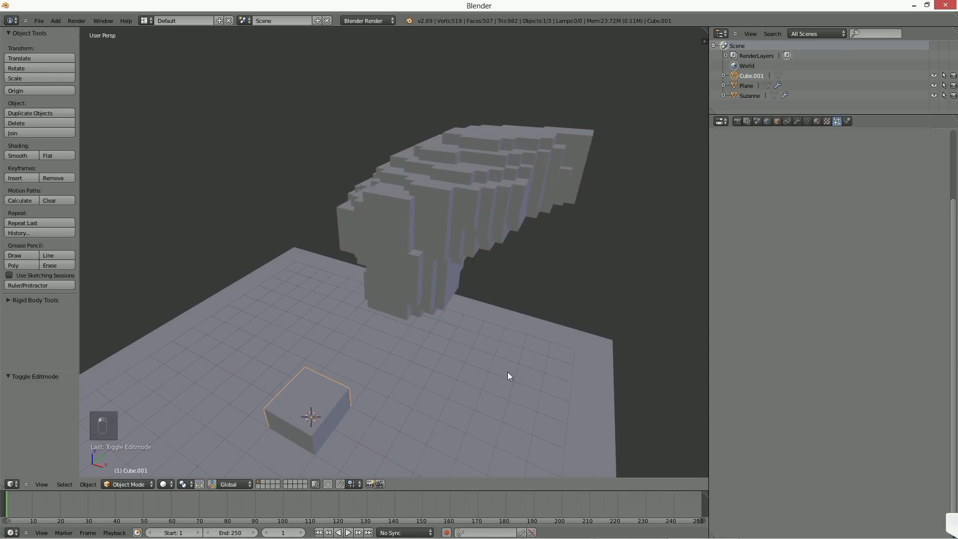
{"action": "key", "text": "s"}
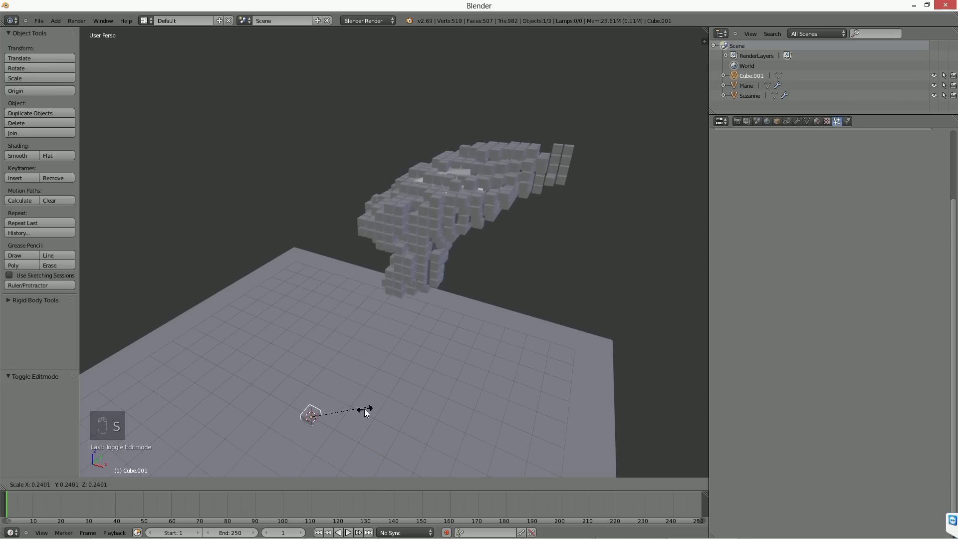
{"action": "left_click", "coordinate": [364, 408]}
{"action": "middle_click_drag", "start_coordinate": [365, 409], "coordinate": [390, 296]}
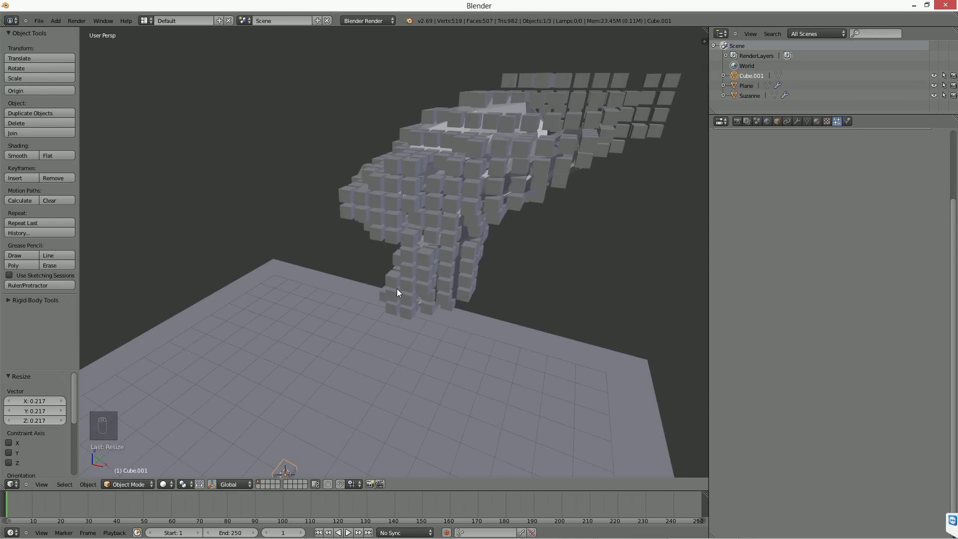
Step: Undo the recent cube scaling, the ear deformation and the switch from volume to face emission on the monkey head
{"action": "right_click", "coordinate": [497, 155]}
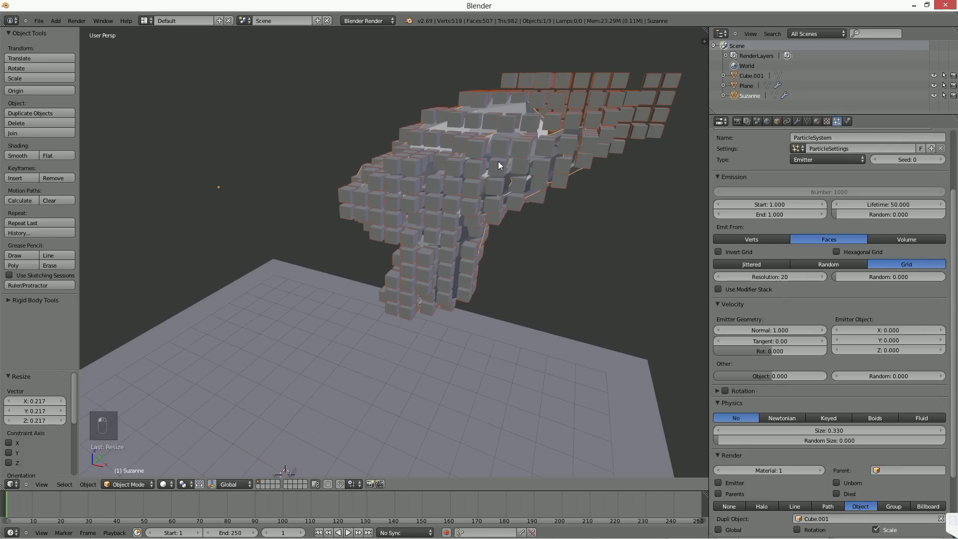
{"action": "middle_click_drag", "start_coordinate": [498, 160], "coordinate": [495, 181]}
{"action": "key", "text": "ctrl+z"}
{"action": "key", "text": "ctrl+z"}
{"action": "key", "text": "ctrl+z"}
{"action": "key", "text": "ctrl+z"}
{"action": "key", "text": "ctrl+z"}
{"action": "key", "text": "ctrl+z"}
{"action": "key", "text": "ctrl+z"}
{"action": "key", "text": "ctrl+z"}
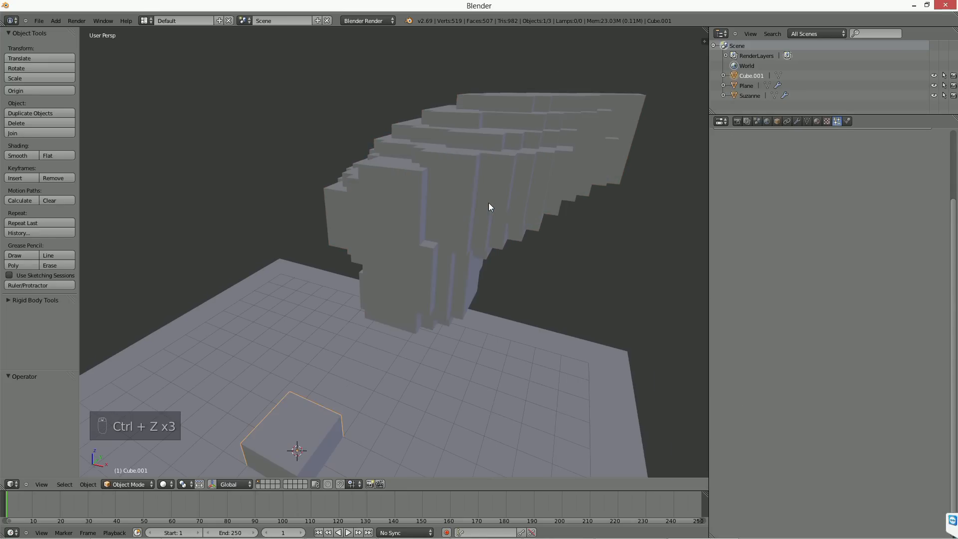
{"action": "key", "text": "ctrl+z"}
{"action": "key", "text": "ctrl+z"}
{"action": "key", "text": "ctrl+z"}
{"action": "key", "text": "ctrl+z"}
{"action": "key", "text": "ctrl+z"}
{"action": "key", "text": "ctrl+z"}
{"action": "key", "text": "ctrl+z"}
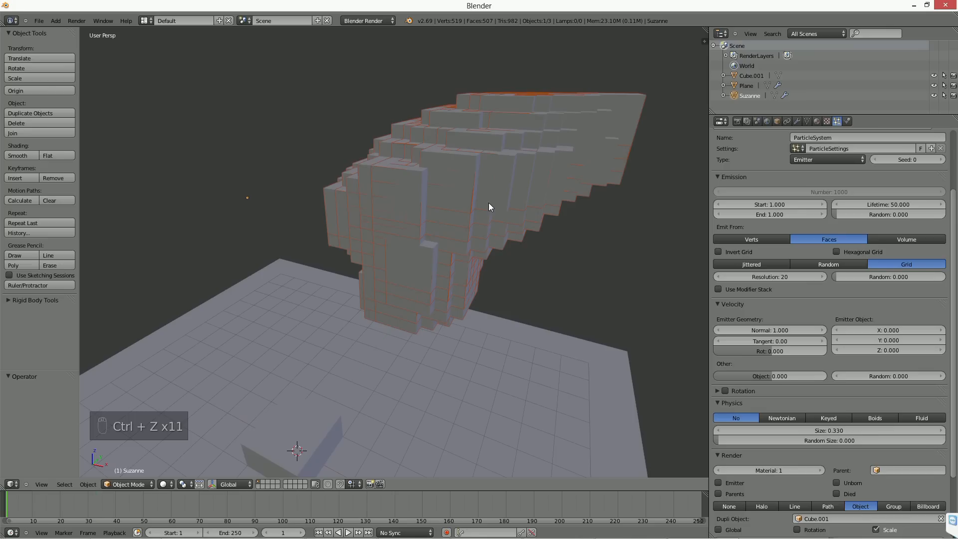
{"action": "key", "text": "ctrl+z"}
{"action": "key", "text": "ctrl+z"}
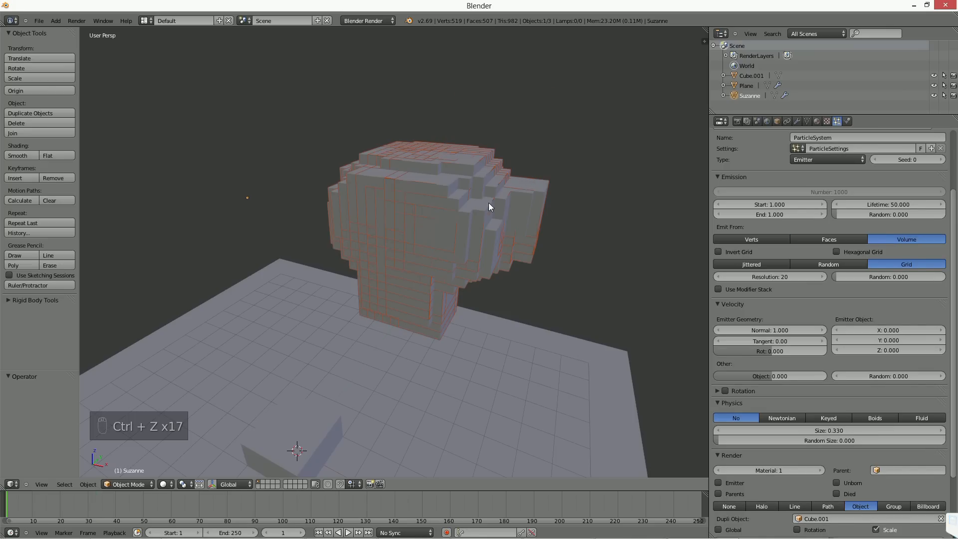
{"action": "middle_click_drag", "start_coordinate": [489, 202], "coordinate": [483, 225]}
{"action": "scroll", "coordinate": [478, 229], "scroll_direction": "down", "scroll_amount": 5}
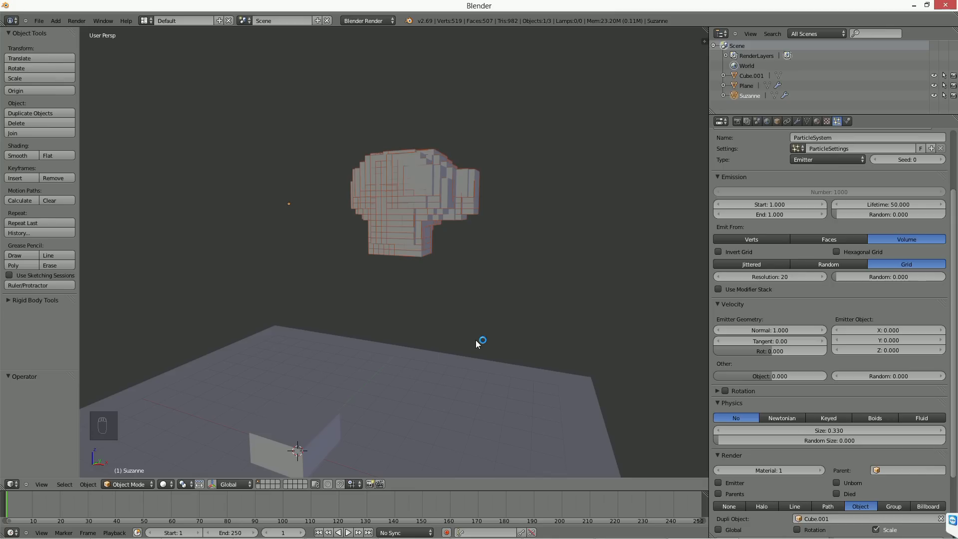
Step: Clear the dupli object from the monkey head's particle render settings
{"action": "left_click", "coordinate": [940, 518]}
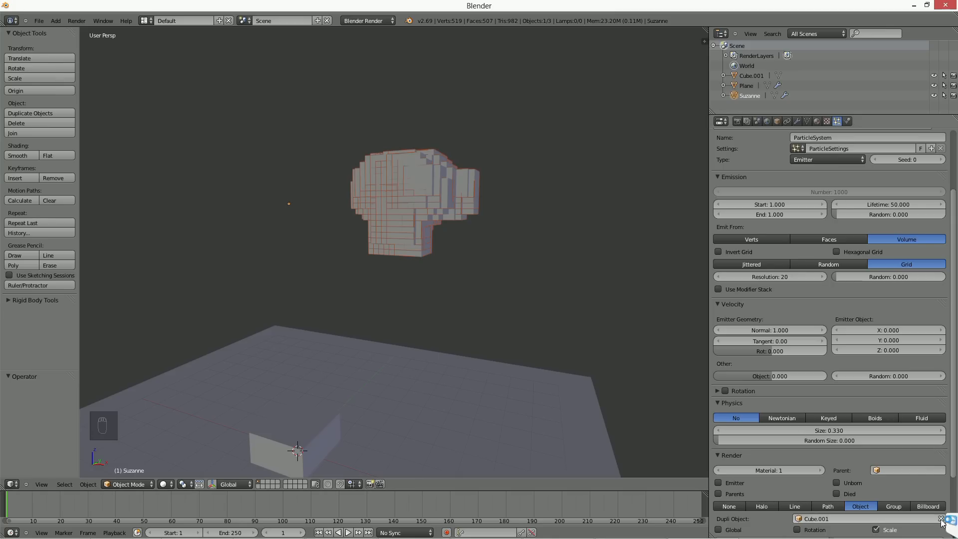
{"action": "middle_click_drag", "start_coordinate": [442, 253], "coordinate": [432, 281]}
{"action": "scroll", "coordinate": [432, 280], "scroll_direction": "up", "scroll_amount": 3}
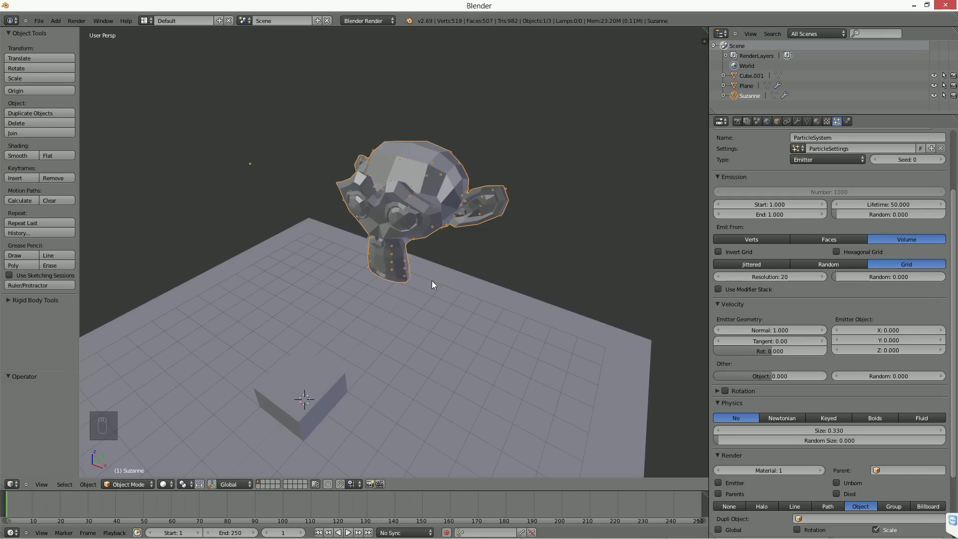
{"action": "middle_click_drag", "start_coordinate": [435, 285], "coordinate": [438, 284]}
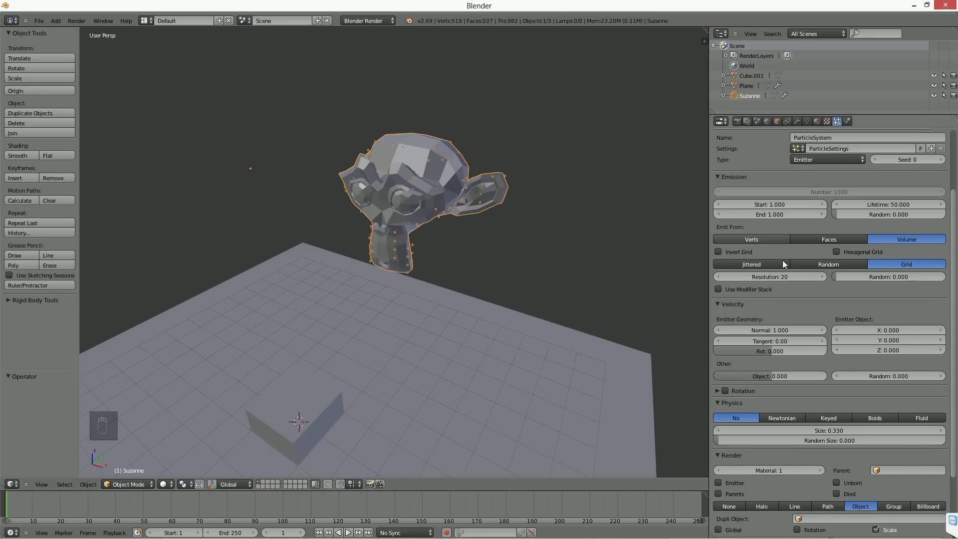
Step: Emit the particles from faces with random distribution, set the physics to Newtonian, and preview the simulation
{"action": "left_click", "coordinate": [820, 263]}
{"action": "left_click", "coordinate": [829, 239]}
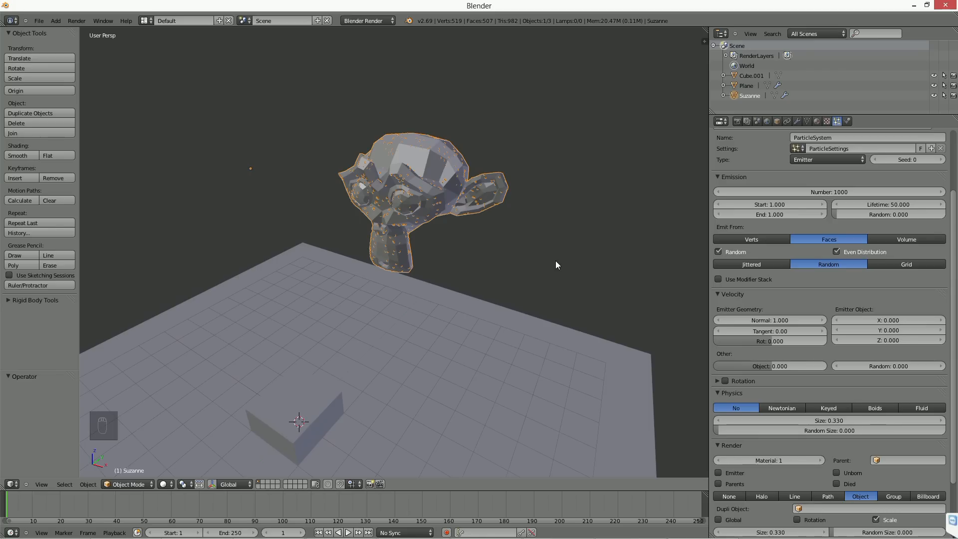
{"action": "left_click", "coordinate": [793, 408]}
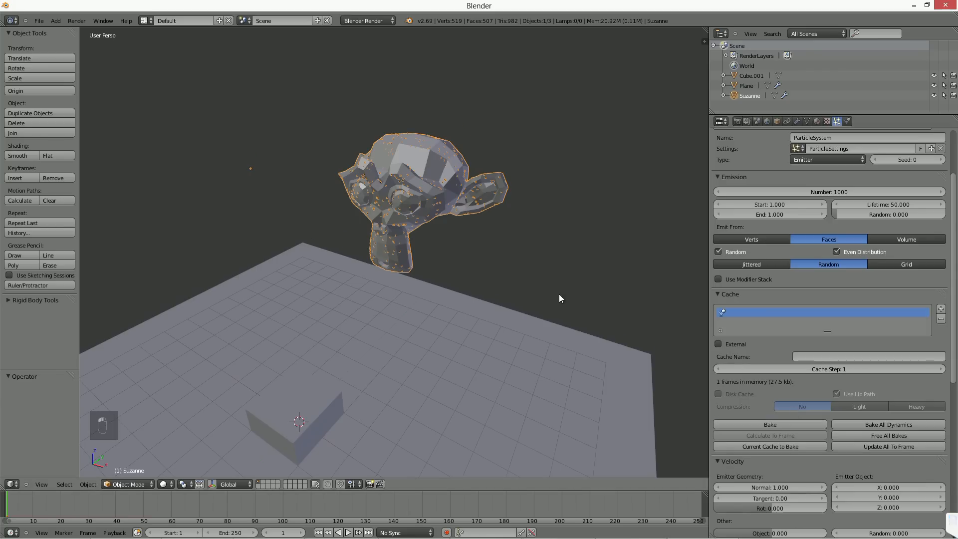
{"action": "key", "text": "alt+a"}
{"action": "key", "text": "alt+a"}
Step: Delete the cube on the plane and return the animation to the first frame
{"action": "right_click", "coordinate": [315, 412]}
{"action": "key", "text": "Delete"}
{"action": "left_click", "coordinate": [402, 386]}
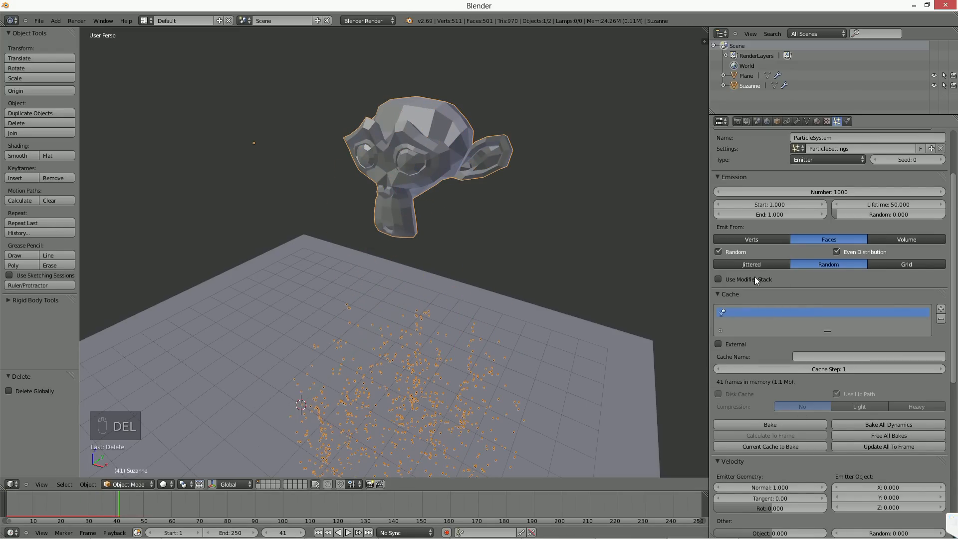
{"action": "left_click", "coordinate": [317, 532]}
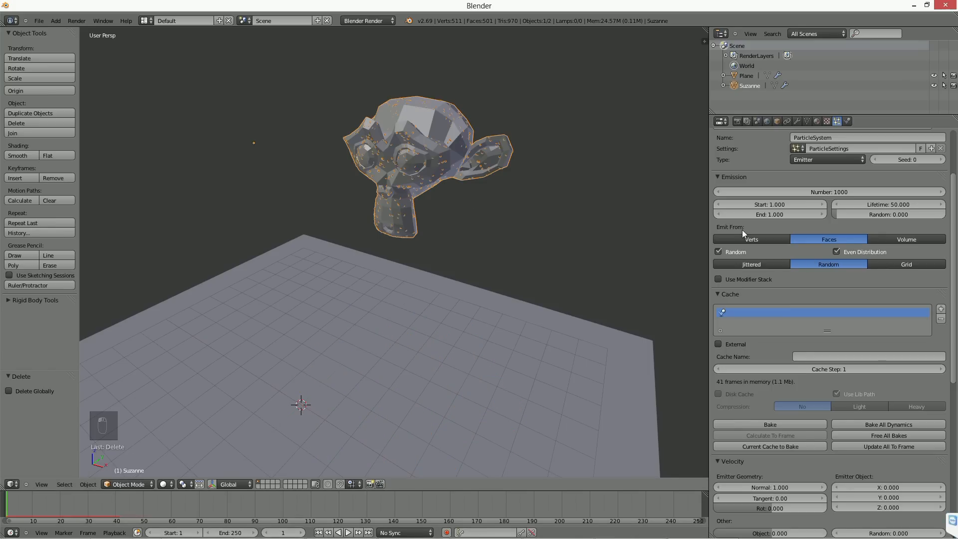
Step: Add a new texture to the monkey head's particle system and set its type to Blend
{"action": "scroll", "coordinate": [853, 306], "scroll_direction": "up", "scroll_amount": 4}
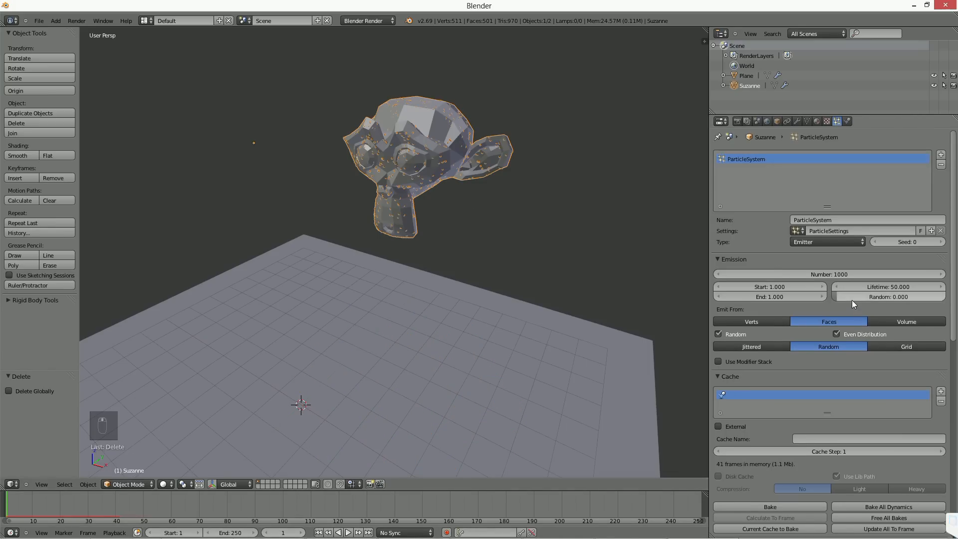
{"action": "left_click", "coordinate": [828, 122]}
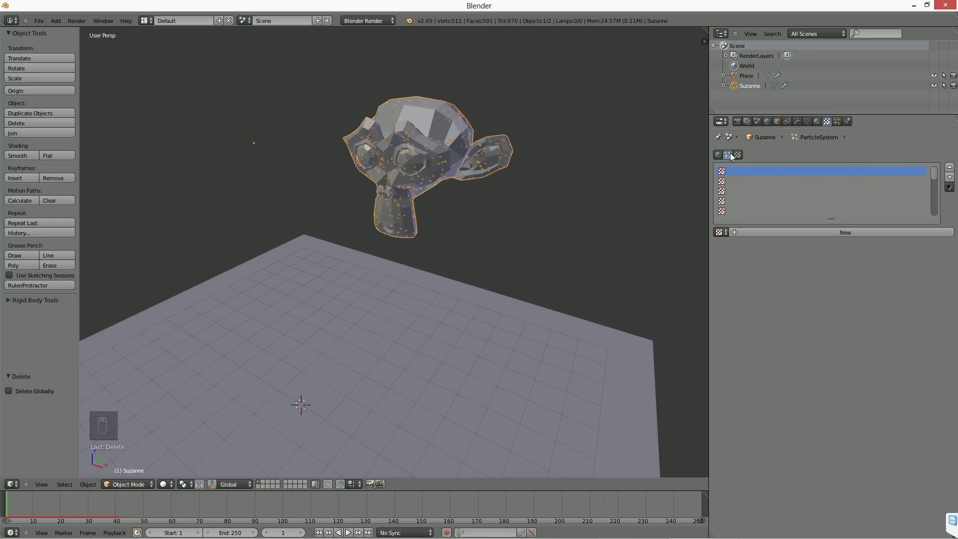
{"action": "left_click", "coordinate": [845, 232]}
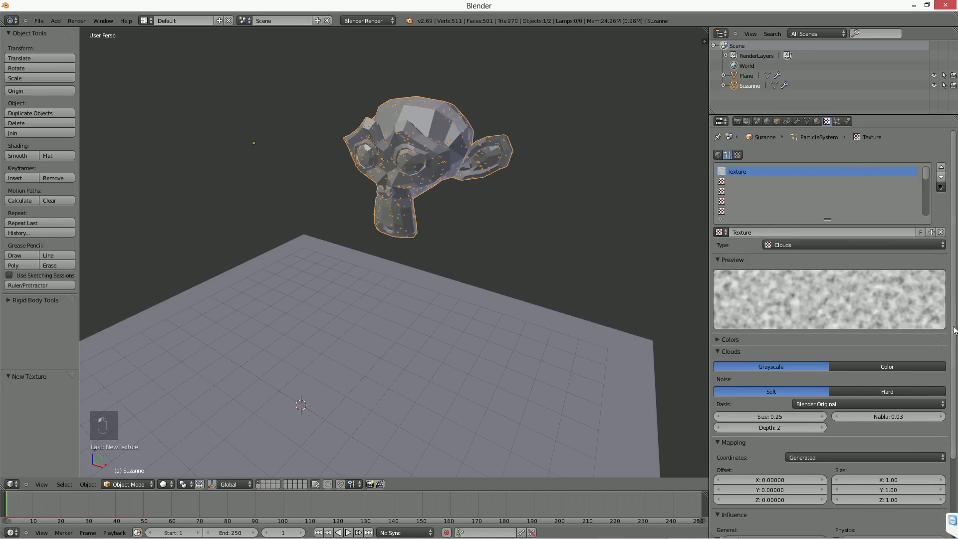
{"action": "left_click_drag", "start_coordinate": [953, 327], "coordinate": [957, 420]}
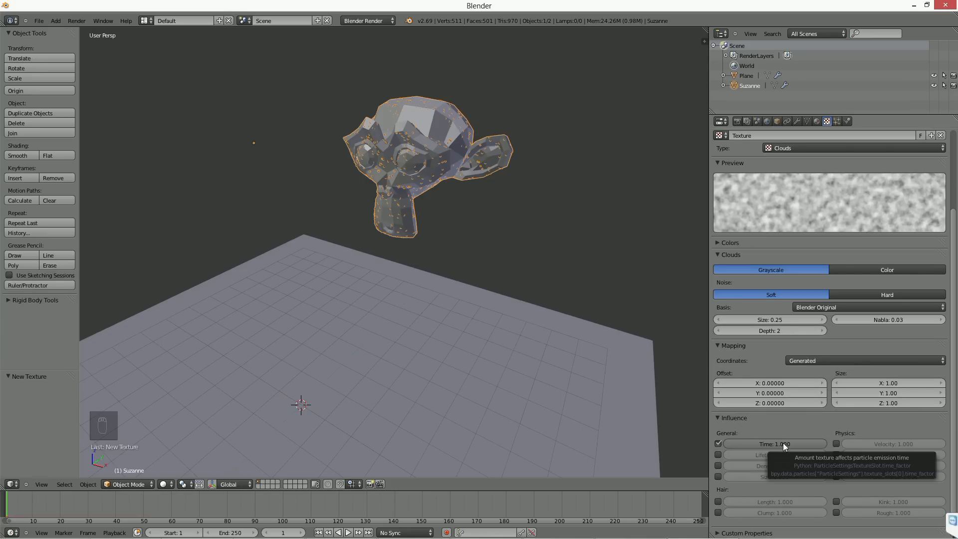
{"action": "scroll", "coordinate": [836, 246], "scroll_direction": "up", "scroll_amount": 5}
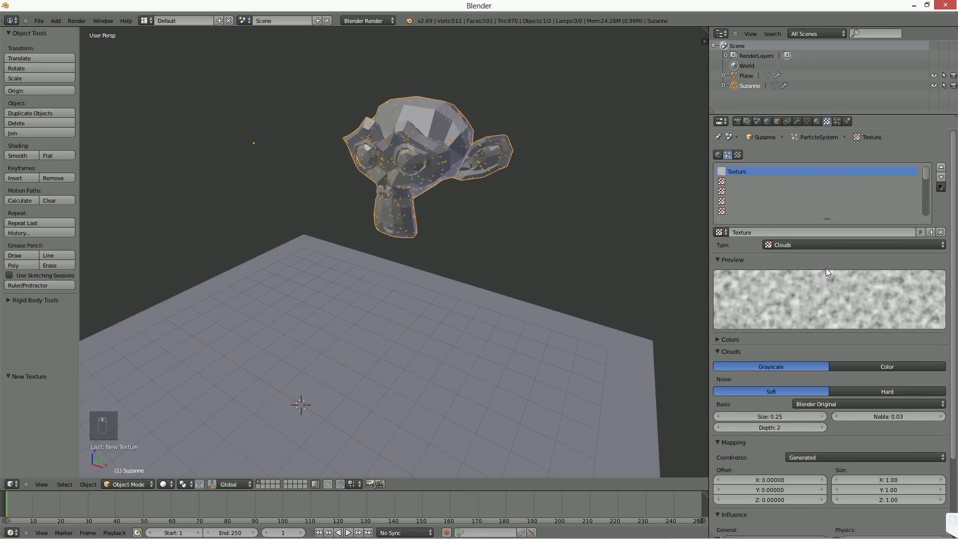
{"action": "left_click", "coordinate": [816, 244]}
{"action": "left_click", "coordinate": [808, 224]}
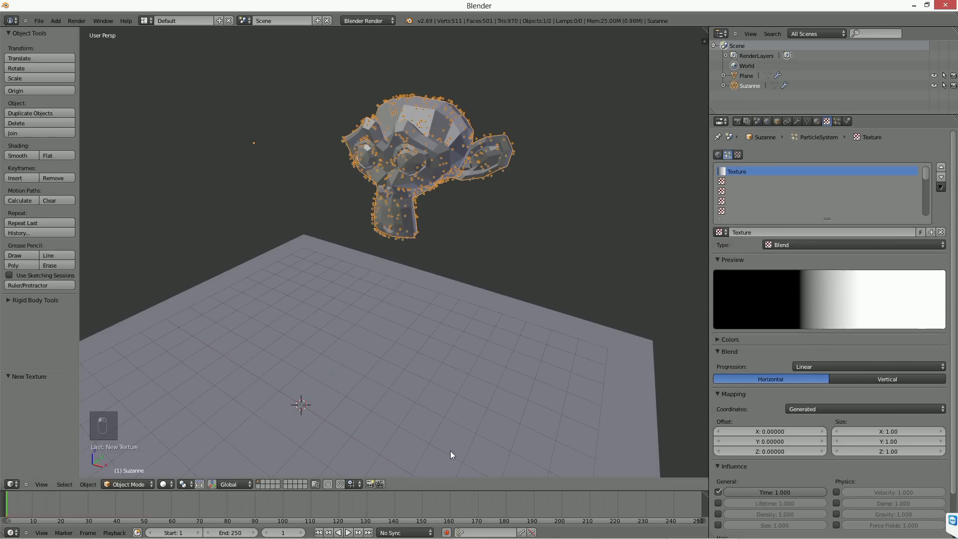
Step: Preview the particles with the Blend texture and set the emission end to frame 150
{"action": "key", "text": "alt+a"}
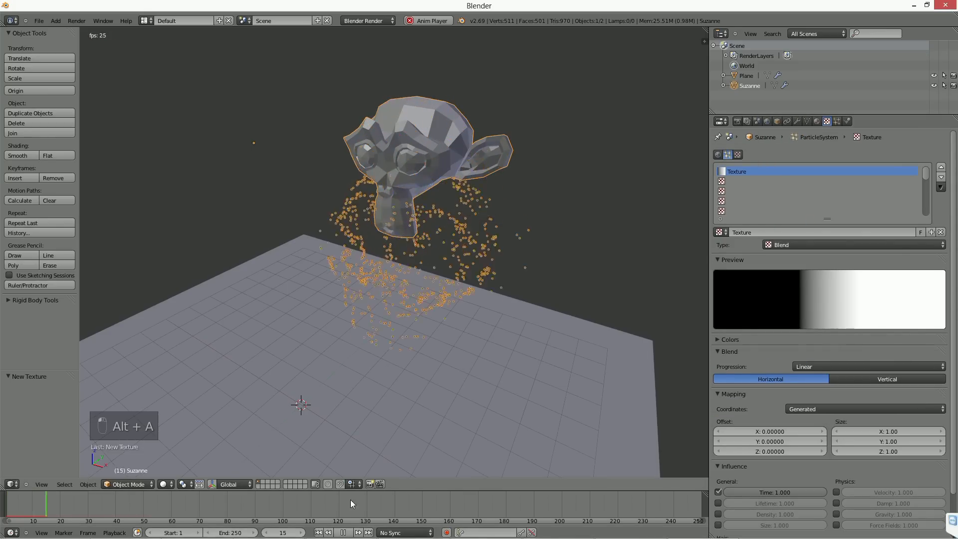
{"action": "left_click", "coordinate": [836, 121]}
{"action": "left_click", "coordinate": [743, 297]}
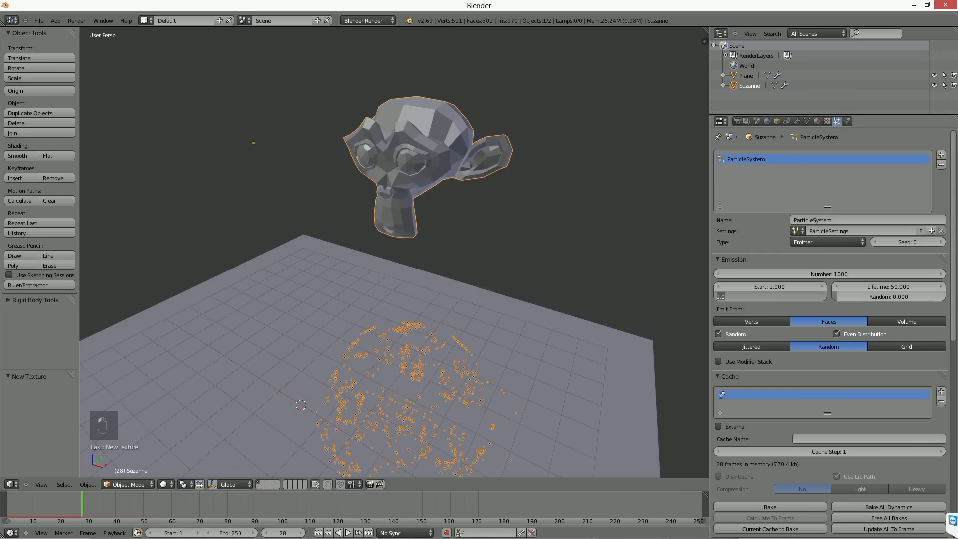
{"action": "type", "text": "150"}
{"action": "key", "text": "Return"}
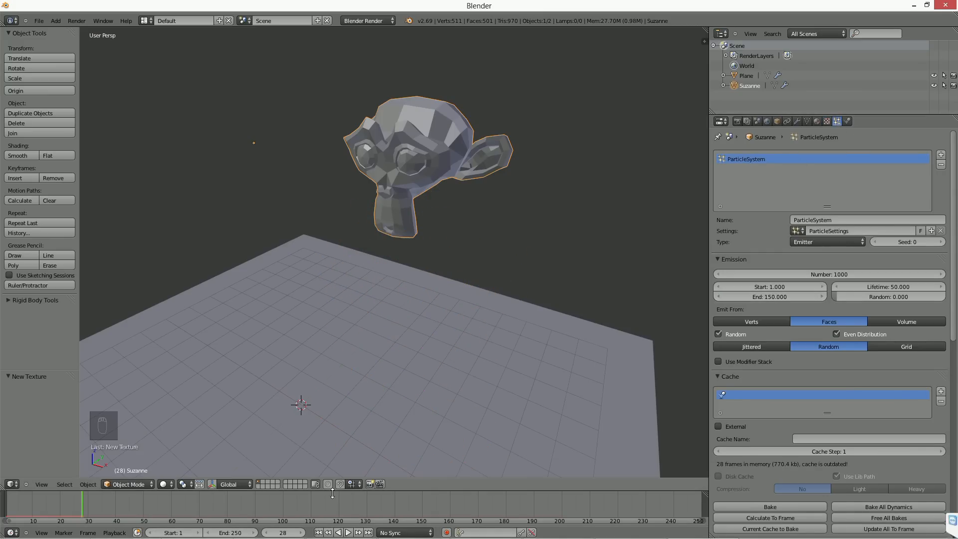
Step: Play the animation to examine the timing of the particle emission across the monkey head, alongside the Blend texture settings
{"action": "key", "text": "alt+a"}
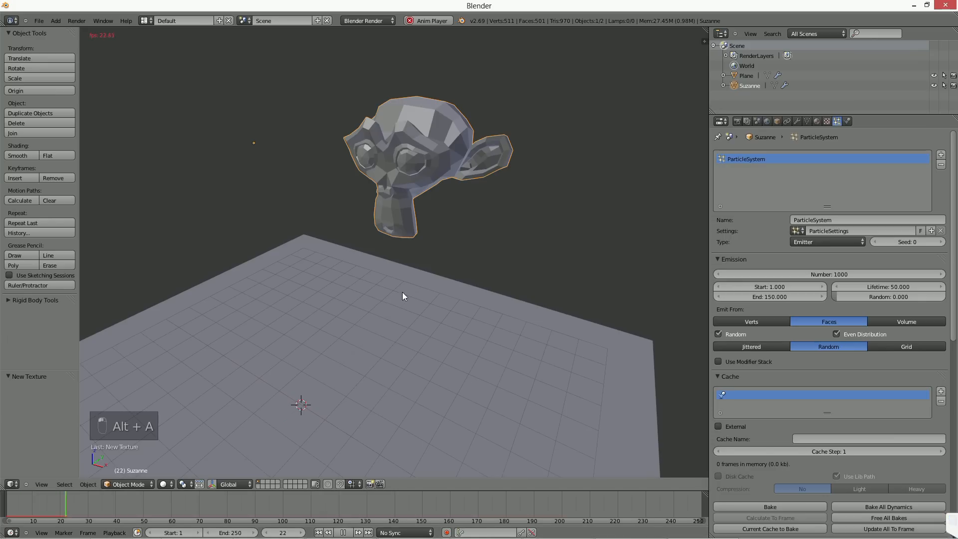
{"action": "middle_click_drag", "start_coordinate": [367, 291], "coordinate": [355, 292]}
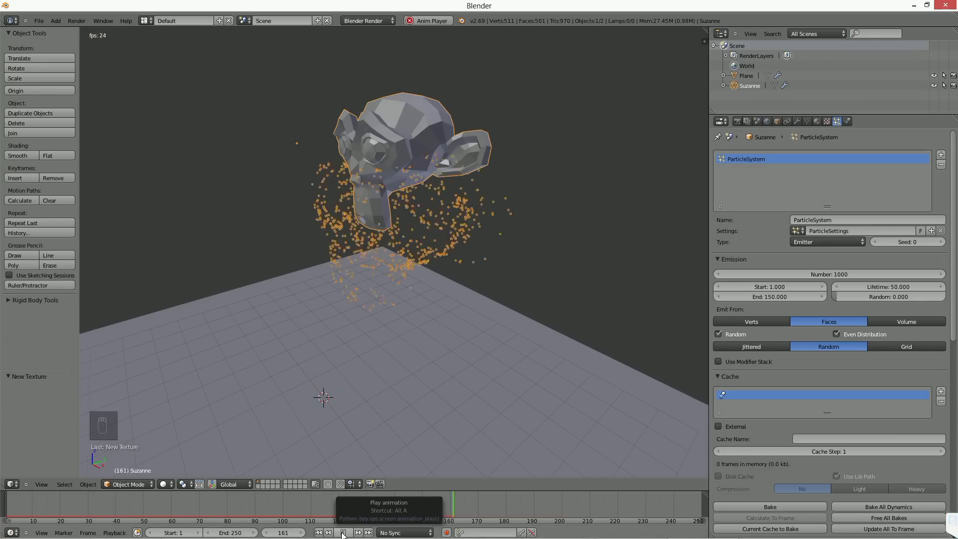
{"action": "left_click", "coordinate": [342, 533]}
{"action": "middle_click_drag", "start_coordinate": [504, 329], "coordinate": [523, 327]}
{"action": "left_click", "coordinate": [826, 121]}
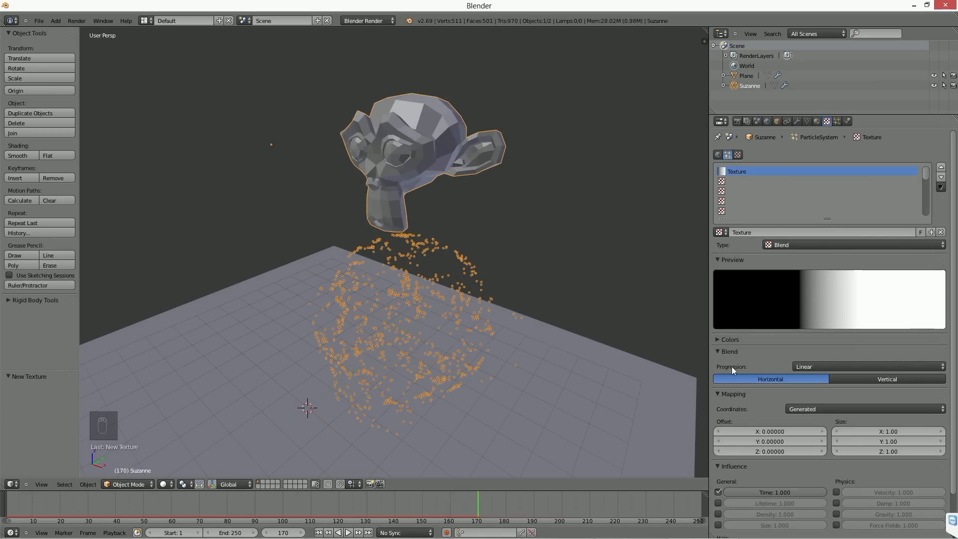
{"action": "middle_click_drag", "start_coordinate": [474, 189], "coordinate": [328, 147]}
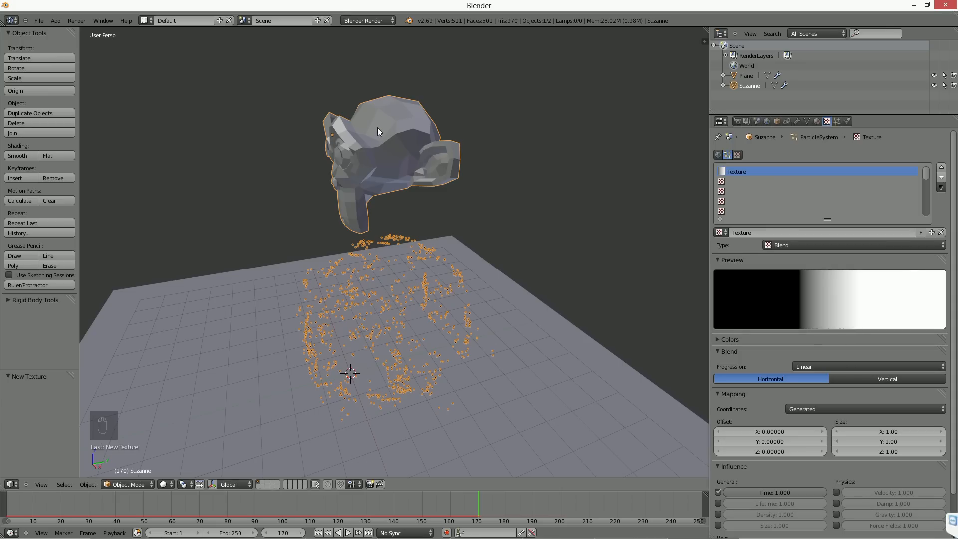
{"action": "middle_click_drag", "start_coordinate": [377, 127], "coordinate": [406, 124]}
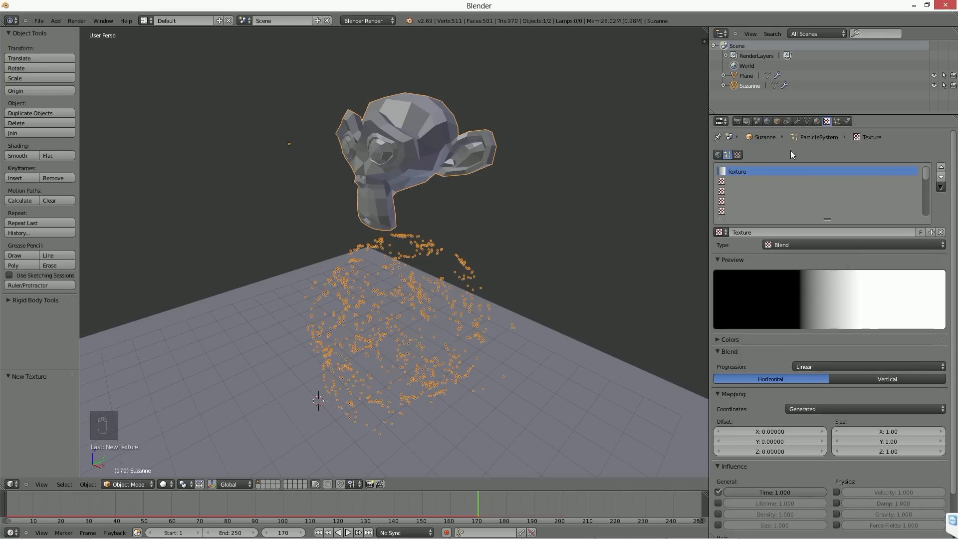
Step: Make the Blend texture influence particle density instead of emission time, with Linear progression
{"action": "scroll", "coordinate": [822, 427], "scroll_direction": "down", "scroll_amount": 3}
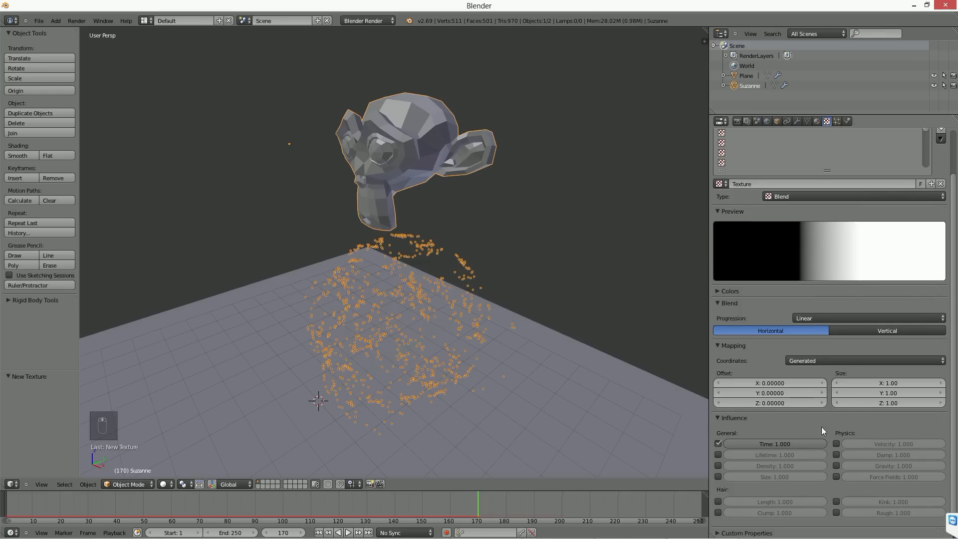
{"action": "left_click", "coordinate": [717, 466]}
{"action": "left_click", "coordinate": [717, 444]}
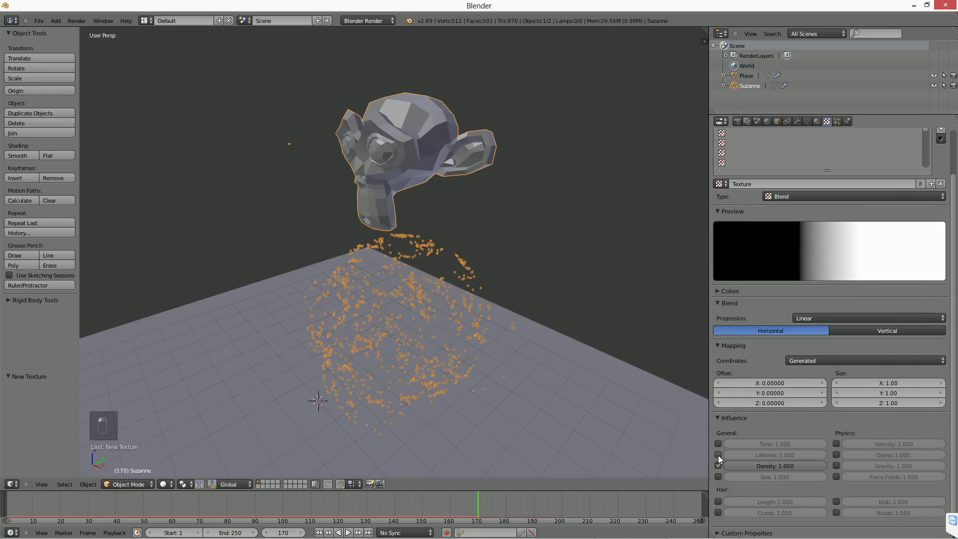
{"action": "left_click", "coordinate": [858, 316]}
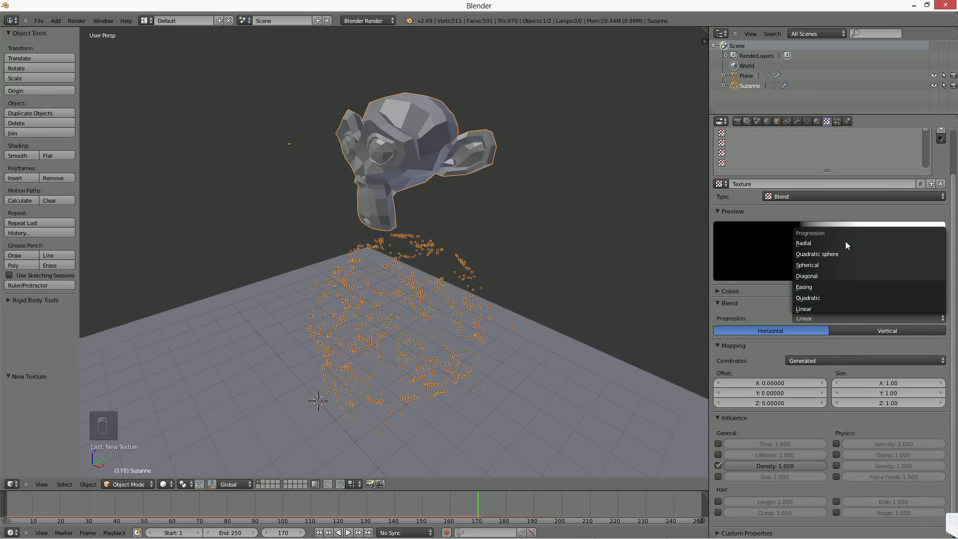
{"action": "left_click", "coordinate": [825, 309]}
Step: Change the particle texture type to Clouds and set its noise size to 0.65
{"action": "left_click", "coordinate": [809, 192]}
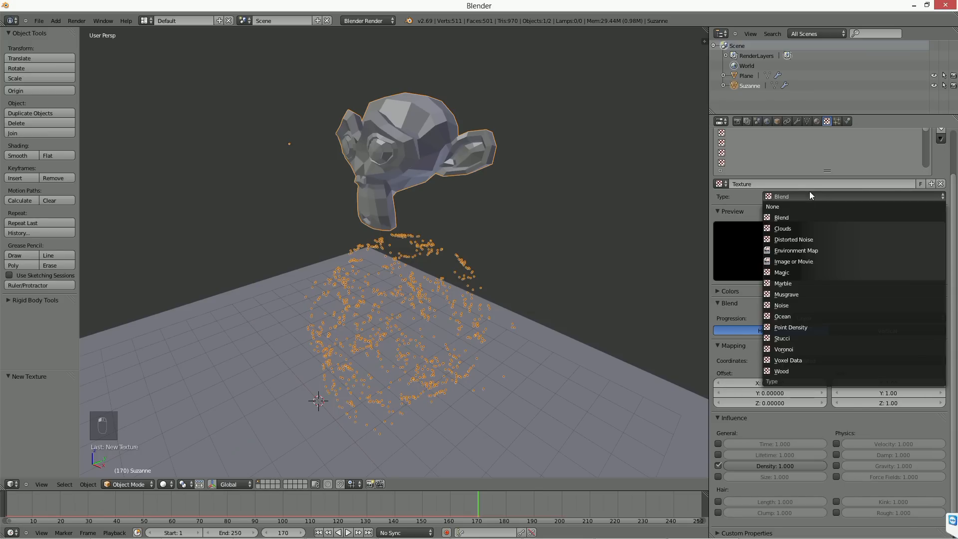
{"action": "left_click", "coordinate": [798, 227]}
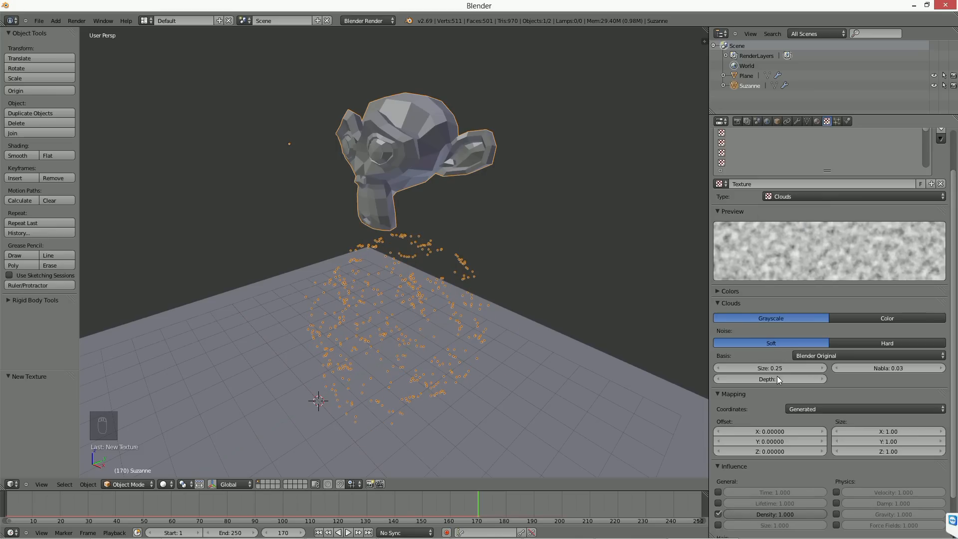
{"action": "left_click_drag", "start_coordinate": [770, 368], "coordinate": [820, 368]}
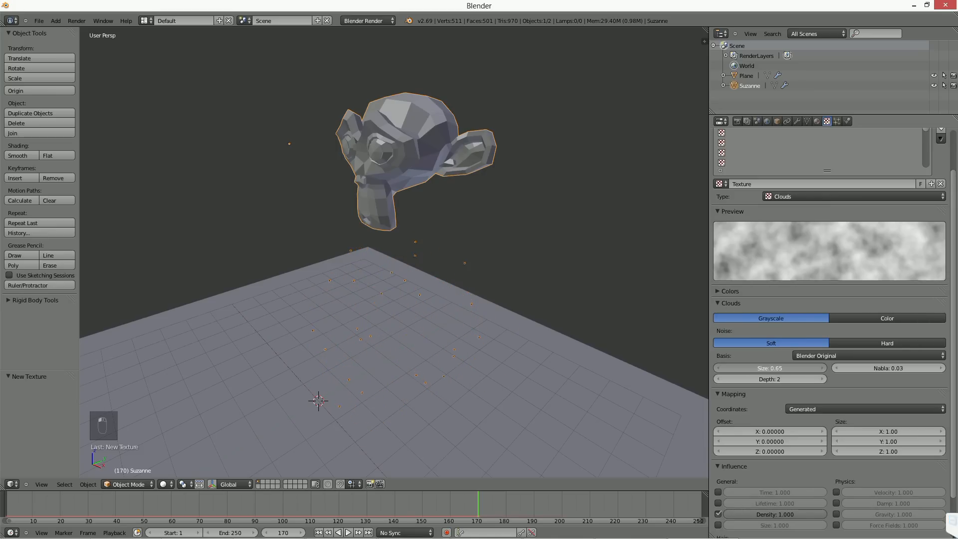
Step: Enable the color ramp for the Clouds texture and move its black stop to position 0.380
{"action": "left_click", "coordinate": [717, 291]}
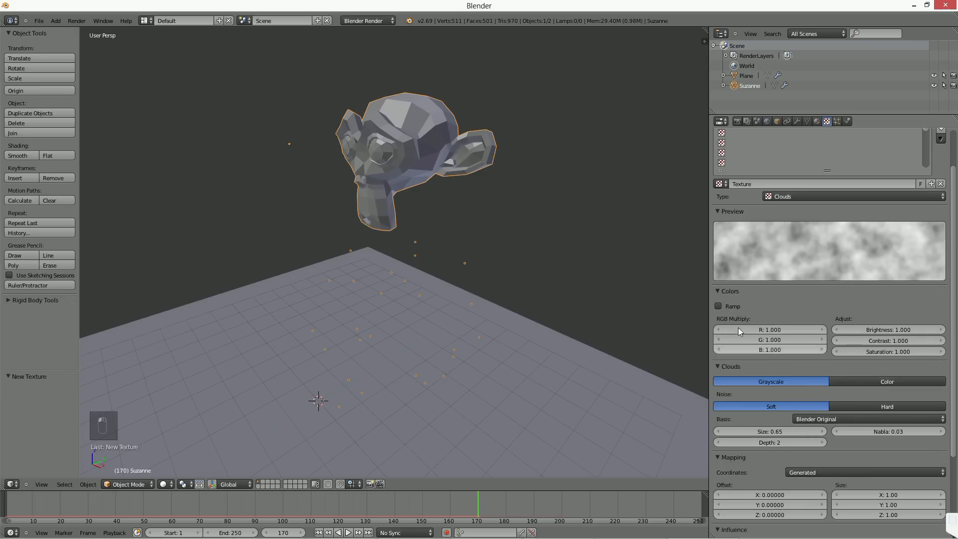
{"action": "left_click", "coordinate": [724, 306]}
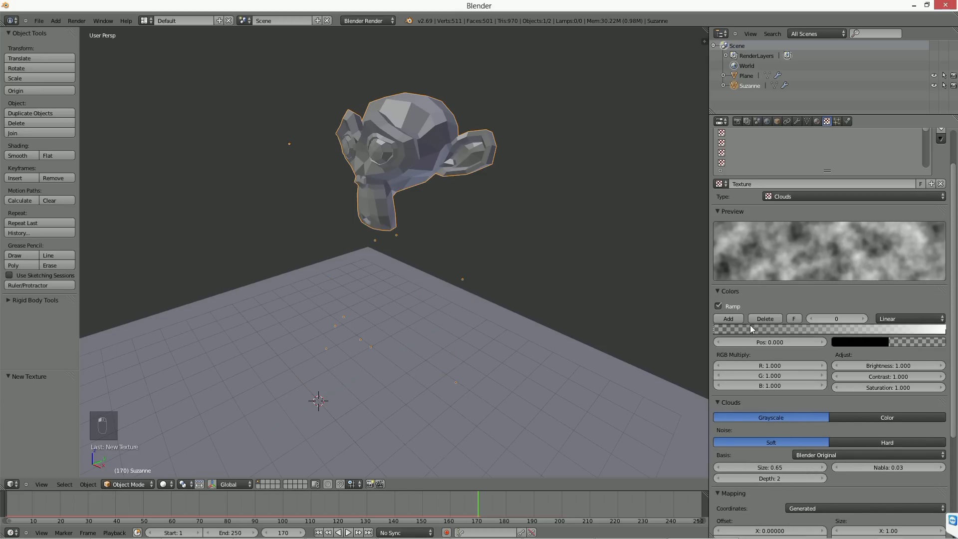
{"action": "left_click_drag", "start_coordinate": [719, 329], "coordinate": [803, 331]}
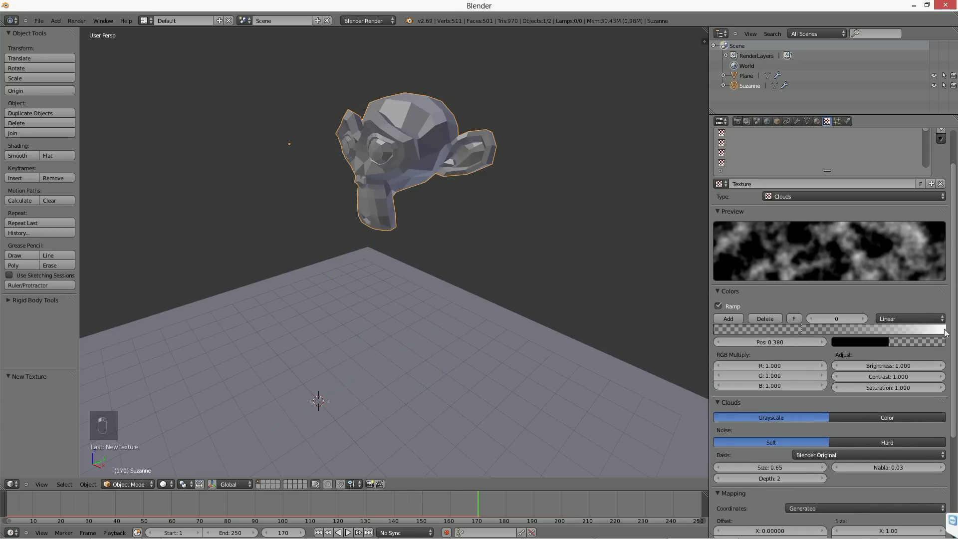
Step: Tighten the Clouds color ramp by moving its white stop toward the middle and its black stop to position 0.418
{"action": "left_click_drag", "start_coordinate": [944, 329], "coordinate": [873, 330]}
{"action": "mouse_move", "coordinate": [805, 328]}
{"action": "left_mouse_down"}
{"action": "mouse_move", "coordinate": [829, 328]}
{"action": "mouse_move", "coordinate": [814, 329]}
{"action": "left_mouse_up"}
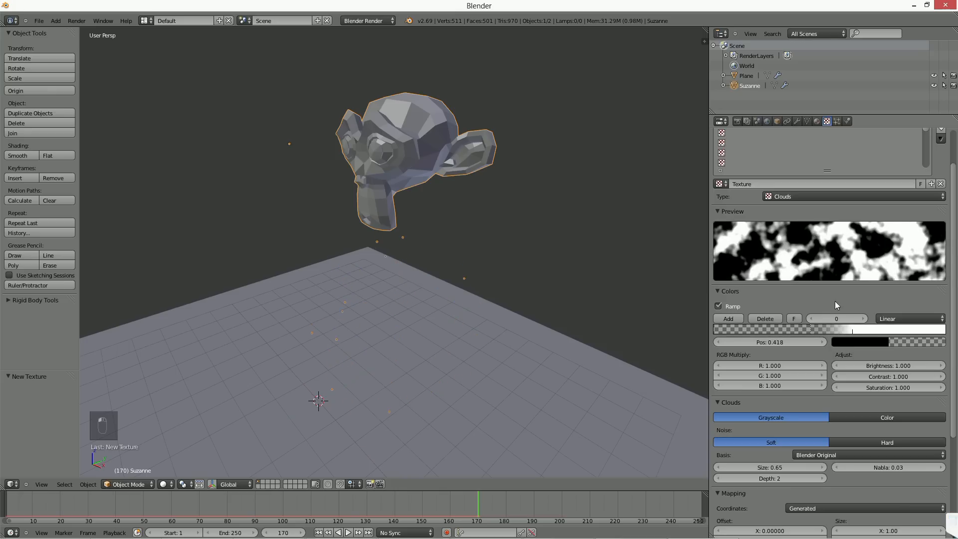
Step: Display the monkey head in wireframe and set its particle emission's end frame to 1
{"action": "left_click", "coordinate": [838, 121]}
{"action": "scroll", "coordinate": [782, 385], "scroll_direction": "down", "scroll_amount": 10}
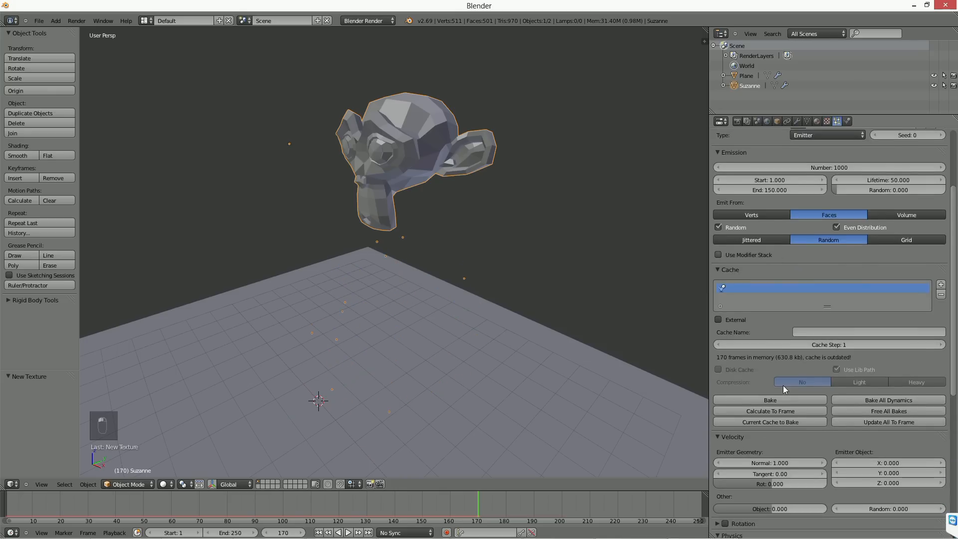
{"action": "mouse_move", "coordinate": [357, 236]}
{"action": "middle_mouse_down"}
{"action": "mouse_move", "coordinate": [446, 263]}
{"action": "mouse_move", "coordinate": [449, 248]}
{"action": "middle_mouse_up"}
{"action": "scroll", "coordinate": [445, 263], "scroll_direction": "up", "scroll_amount": 3}
{"action": "key", "text": "z"}
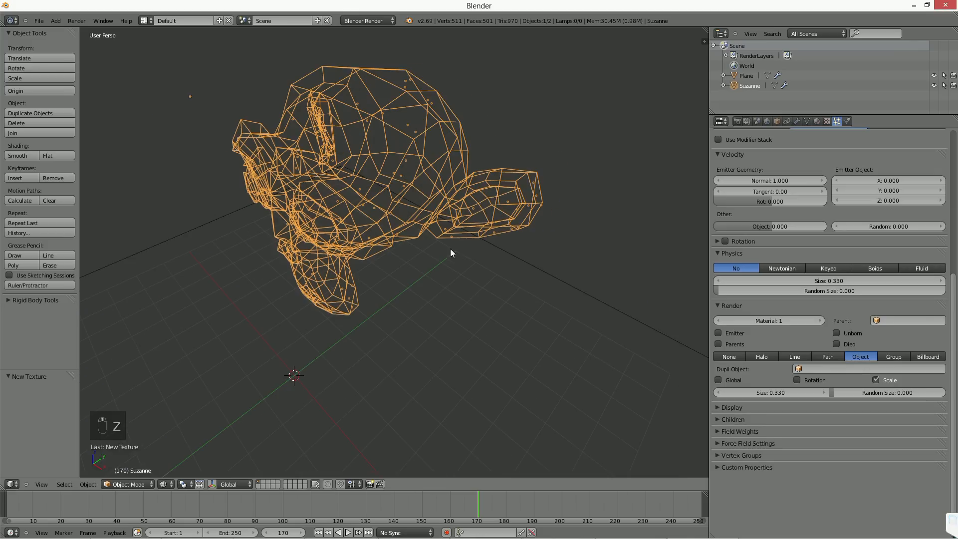
{"action": "left_click", "coordinate": [768, 270]}
{"action": "type", "text": "1"}
{"action": "key", "text": "Return"}
Step: Go to frame 38, examine the particle distribution in solid shading, and review the Clouds texture's influence settings
{"action": "left_click", "coordinate": [110, 506]}
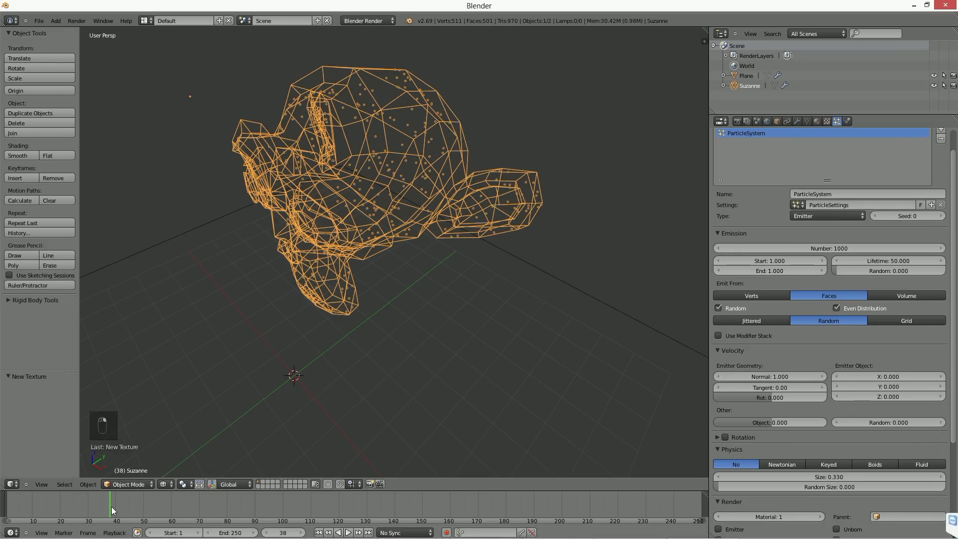
{"action": "key", "text": "z"}
{"action": "middle_click_drag", "start_coordinate": [435, 241], "coordinate": [447, 225]}
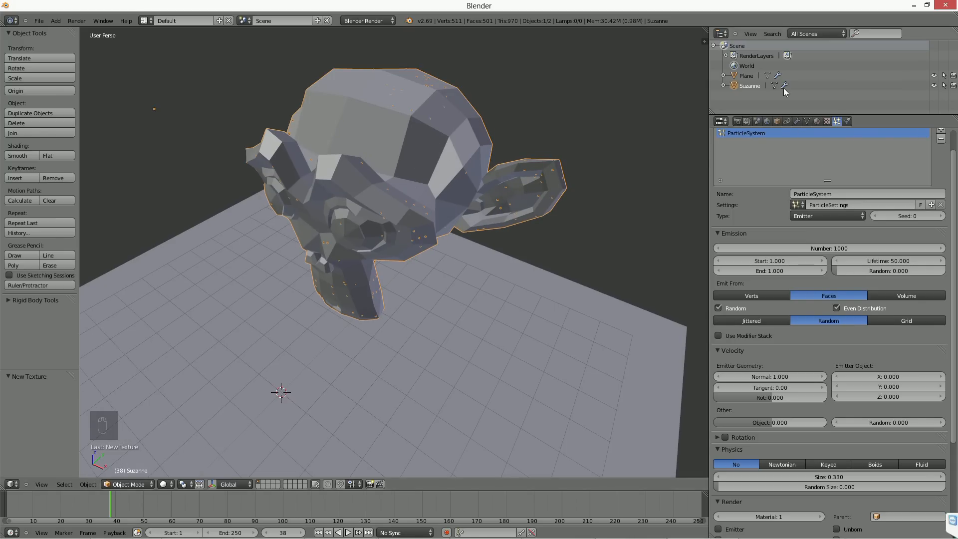
{"action": "left_click", "coordinate": [826, 120]}
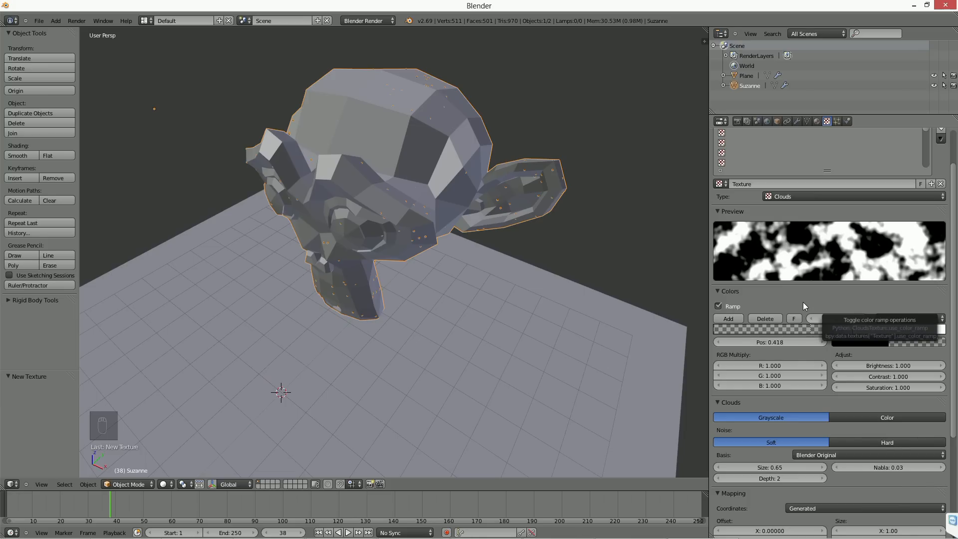
{"action": "scroll", "coordinate": [773, 456], "scroll_direction": "down", "scroll_amount": 7}
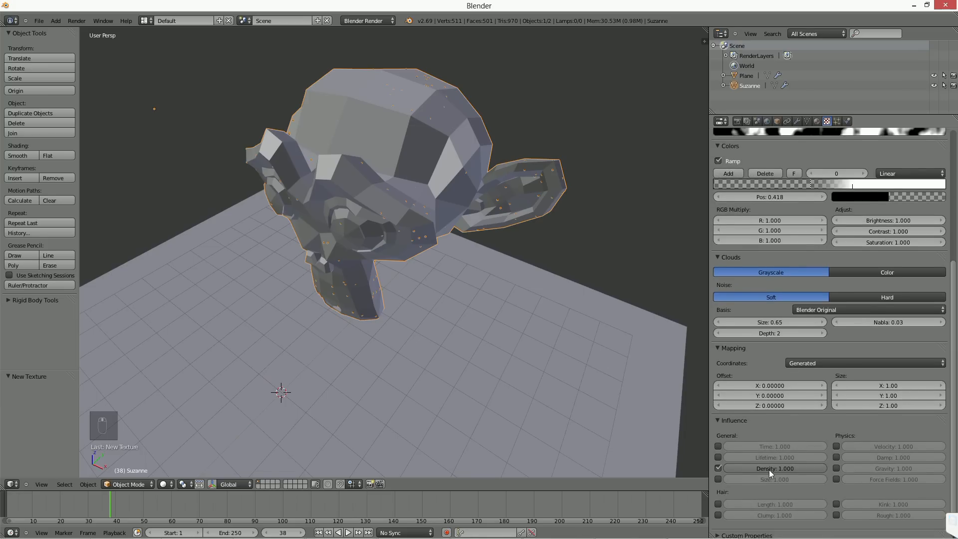
{"action": "scroll", "coordinate": [778, 471], "scroll_direction": "down", "scroll_amount": 1}
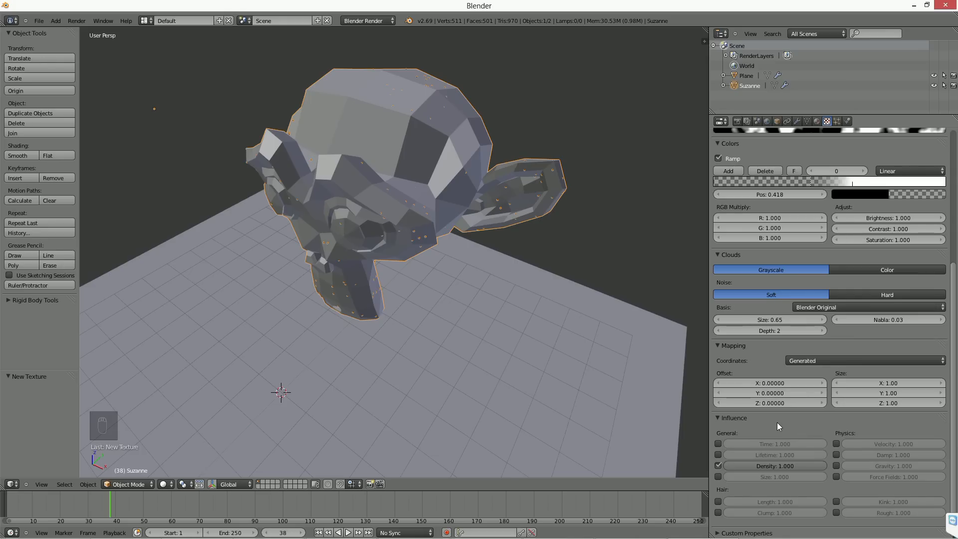
{"action": "scroll", "coordinate": [836, 382], "scroll_direction": "up", "scroll_amount": 6}
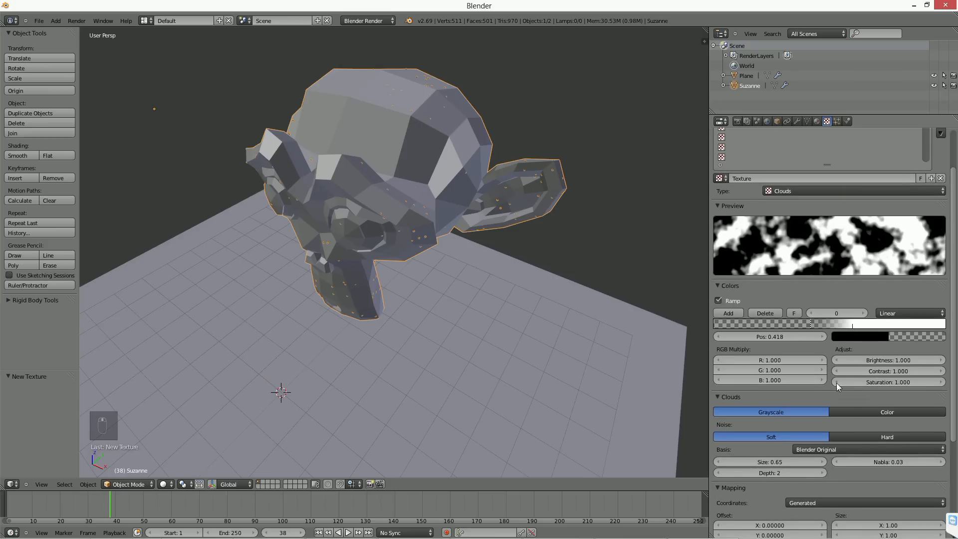
Step: Change the particle texture type to Image or Movie, and open the image file browser and cancel it without loading a file
{"action": "left_click", "coordinate": [802, 187]}
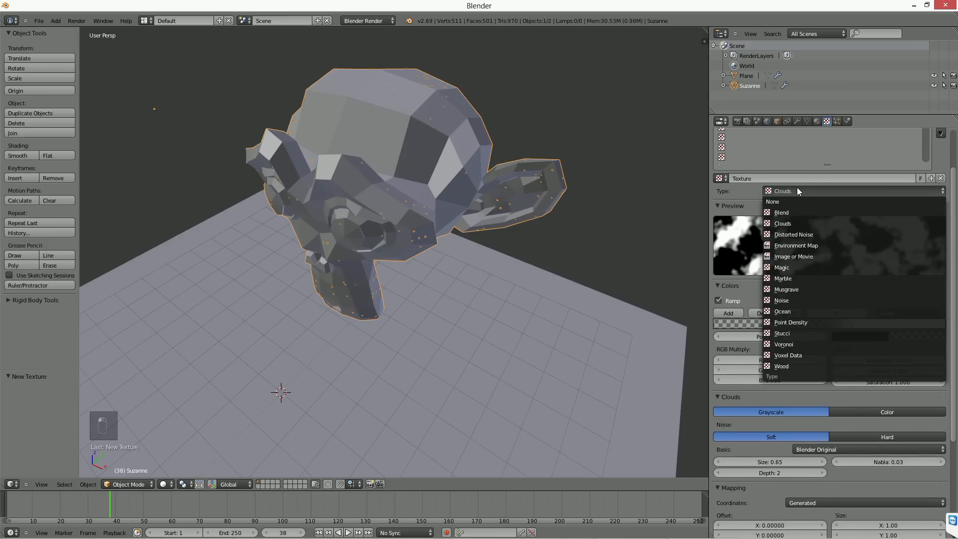
{"action": "left_click", "coordinate": [801, 255]}
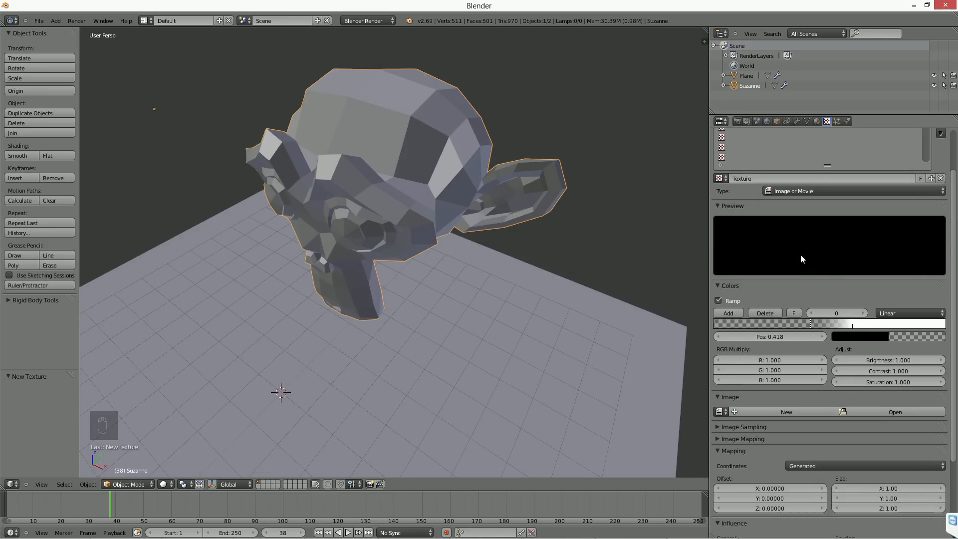
{"action": "left_click", "coordinate": [880, 411]}
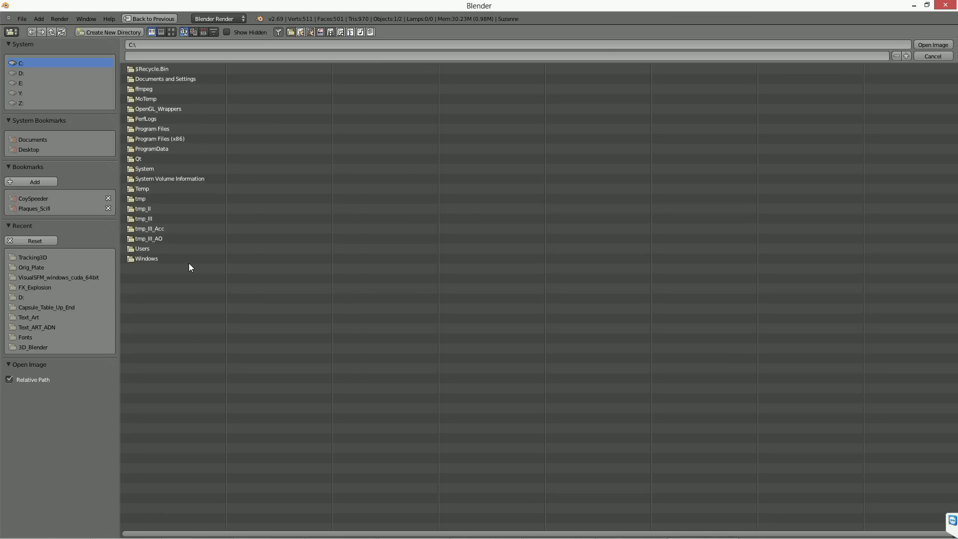
{"action": "left_click", "coordinate": [925, 55]}
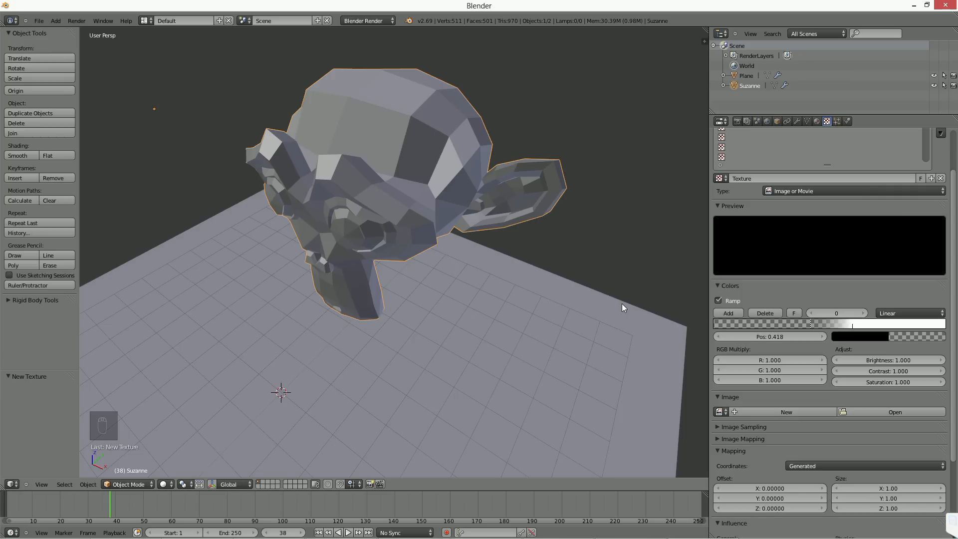
{"action": "middle_click_drag", "start_coordinate": [621, 303], "coordinate": [536, 297]}
{"action": "scroll", "coordinate": [537, 297], "scroll_direction": "down", "scroll_amount": 2}
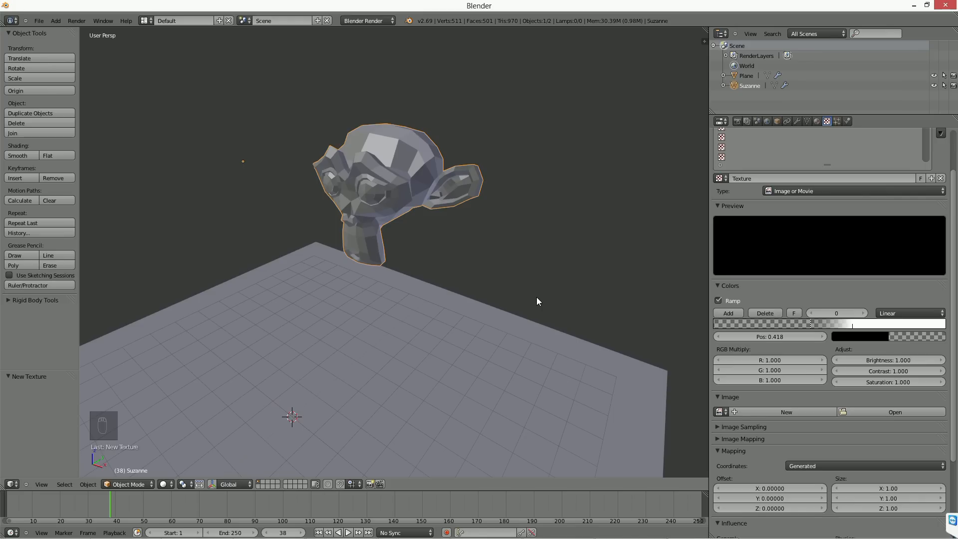
Step: Set the monkey head's particles to emit from vertices and remove the texture from the particle system
{"action": "left_click", "coordinate": [837, 121]}
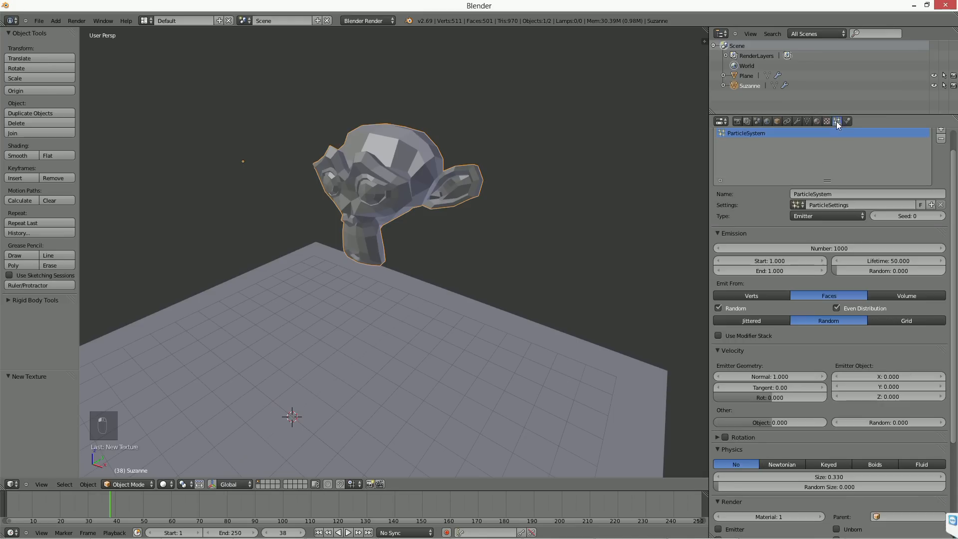
{"action": "left_click", "coordinate": [750, 294]}
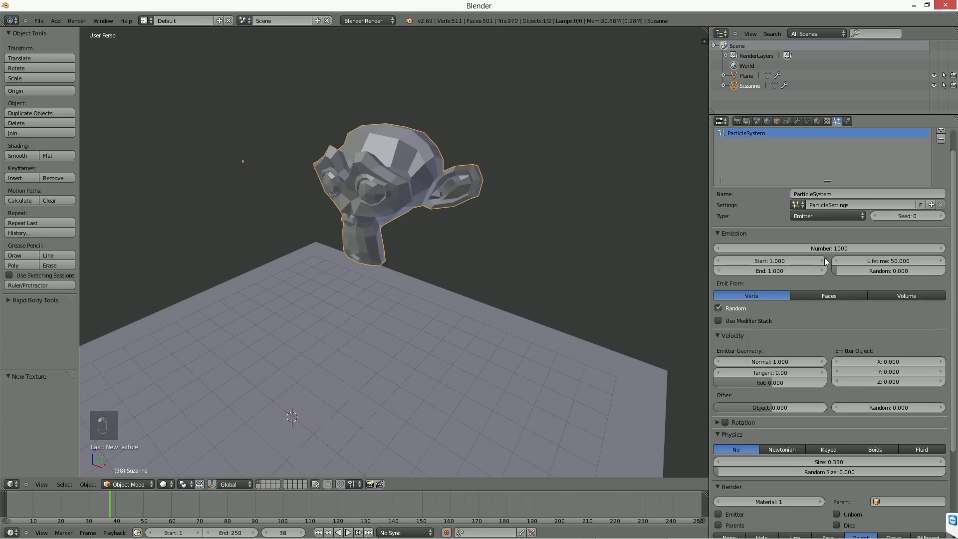
{"action": "left_click", "coordinate": [826, 121]}
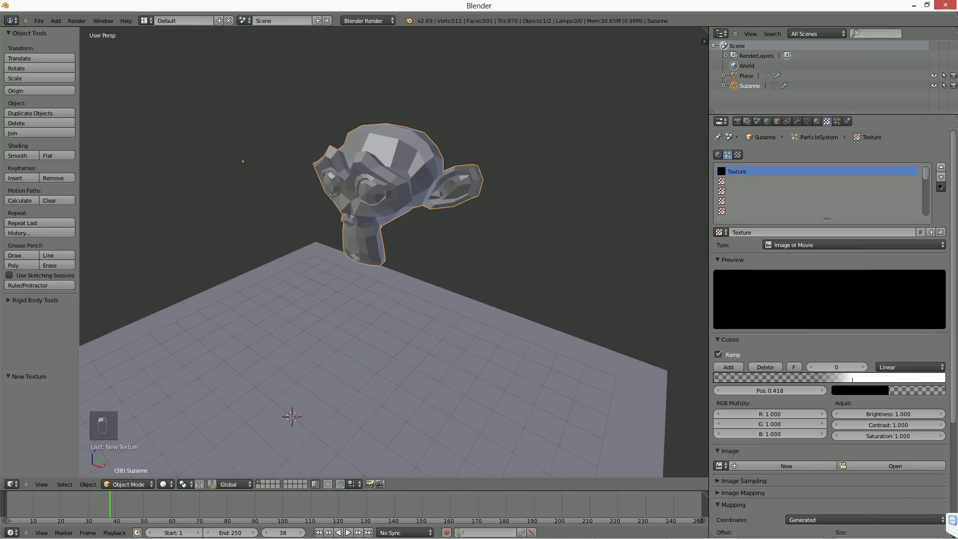
{"action": "left_click", "coordinate": [940, 231]}
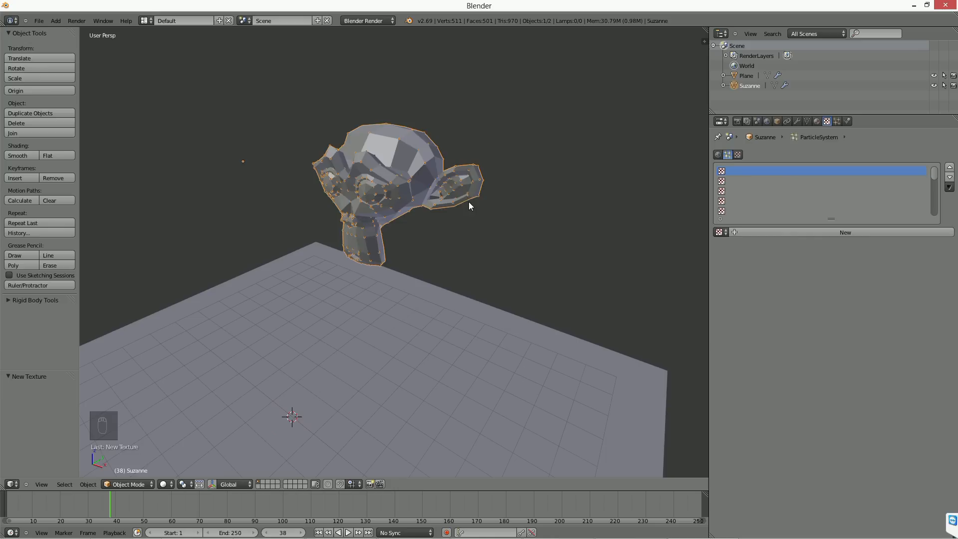
Step: Delete the monkey head and add a UV sphere to the scene
{"action": "key", "text": "Delete"}
{"action": "key", "text": "shift+a"}
{"action": "mouse_move", "coordinate": [468, 202]}
{"action": "left_click", "coordinate": [544, 233]}
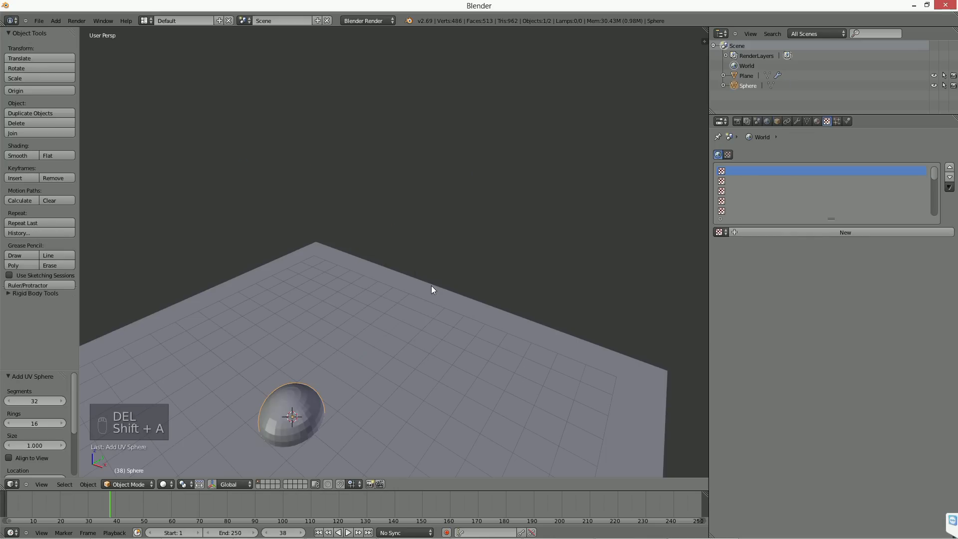
Step: Move the sphere up above the plane and scale it by 1.516
{"action": "key", "text": "g"}
{"action": "left_click", "coordinate": [348, 202]}
{"action": "key", "text": "s"}
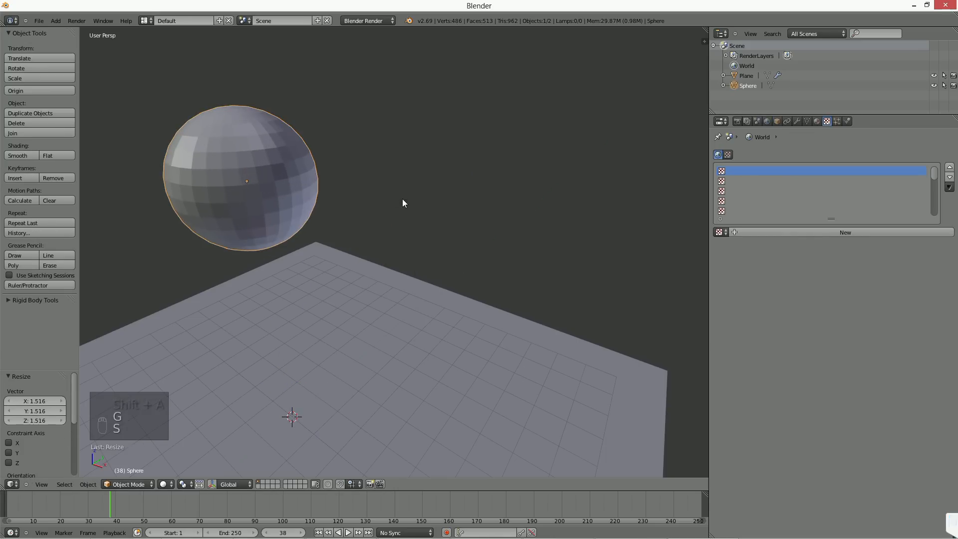
{"action": "left_click", "coordinate": [438, 216]}
{"action": "middle_click_drag", "start_coordinate": [438, 214], "coordinate": [453, 213]}
Step: Add a particle system emitting from vertices to the sphere and play the animation briefly to check it
{"action": "left_click", "coordinate": [836, 121]}
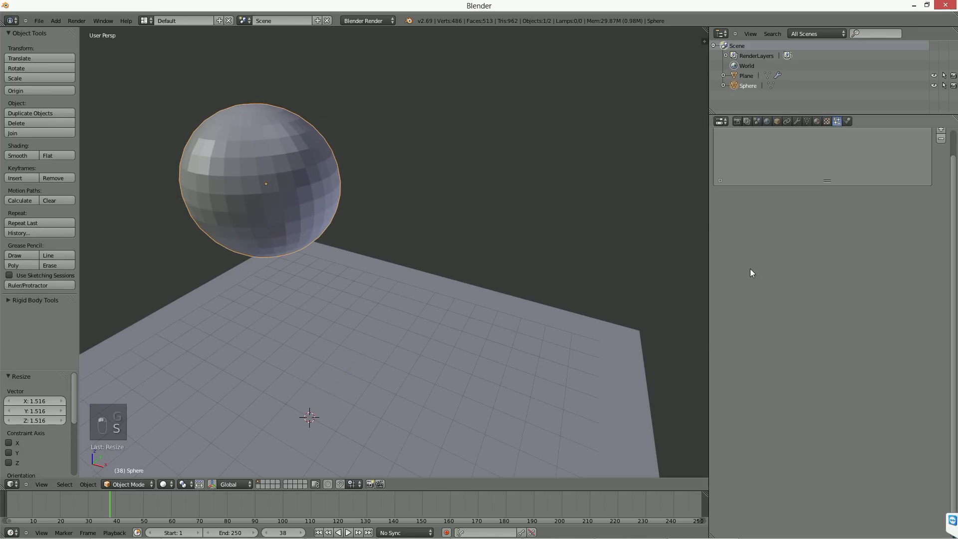
{"action": "left_click", "coordinate": [940, 141]}
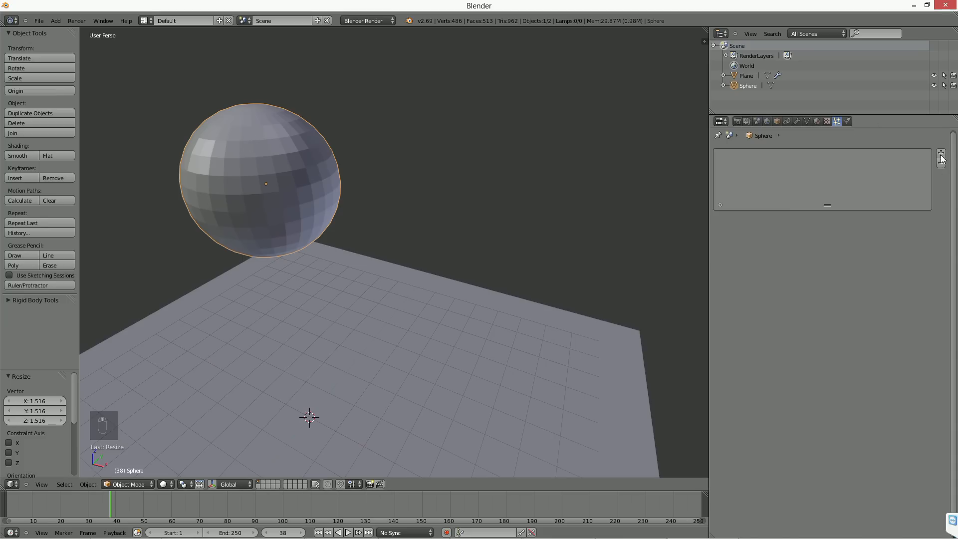
{"action": "left_click", "coordinate": [746, 320]}
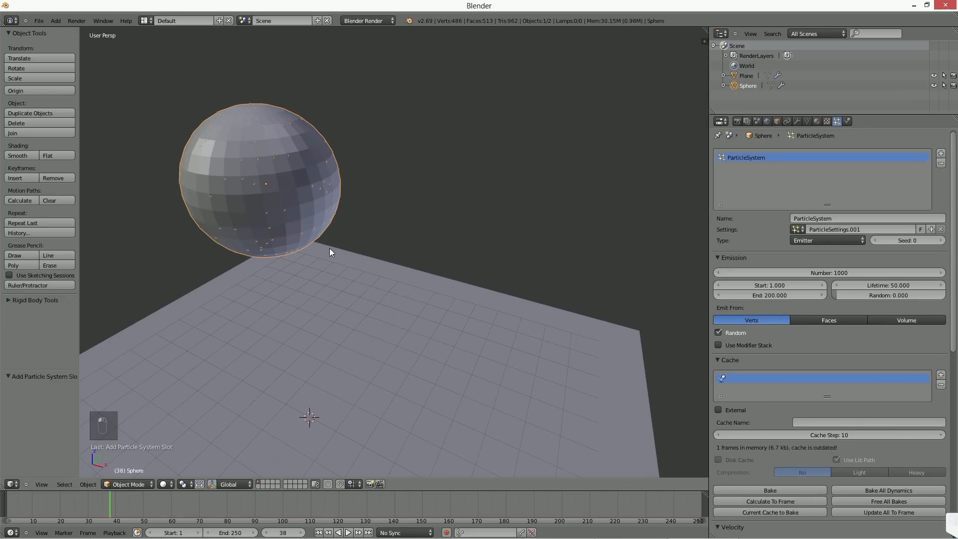
{"action": "key", "text": "alt+a"}
{"action": "left_click", "coordinate": [343, 532]}
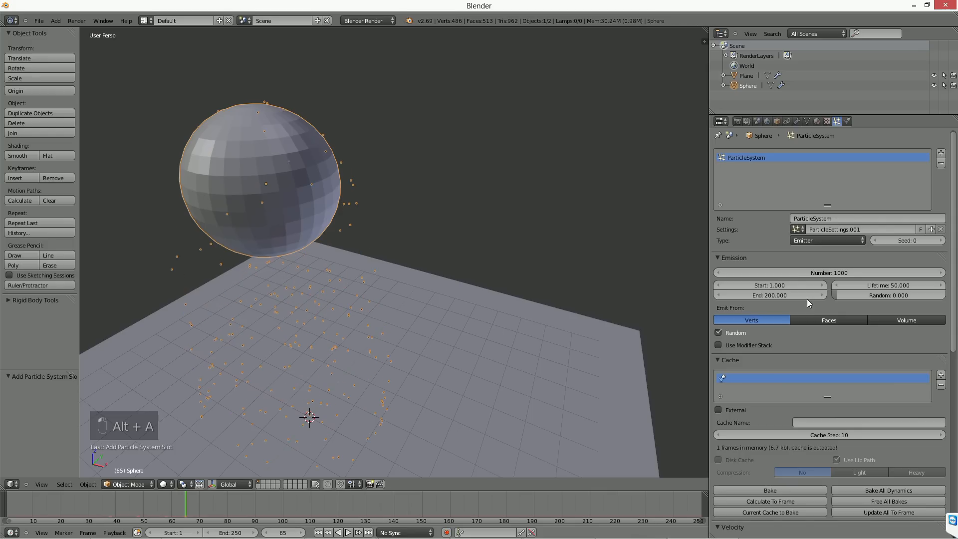
Step: Disable random emission and play the animation from the start, examining the vertex emission order in wireframe and solid shading
{"action": "left_click", "coordinate": [738, 332]}
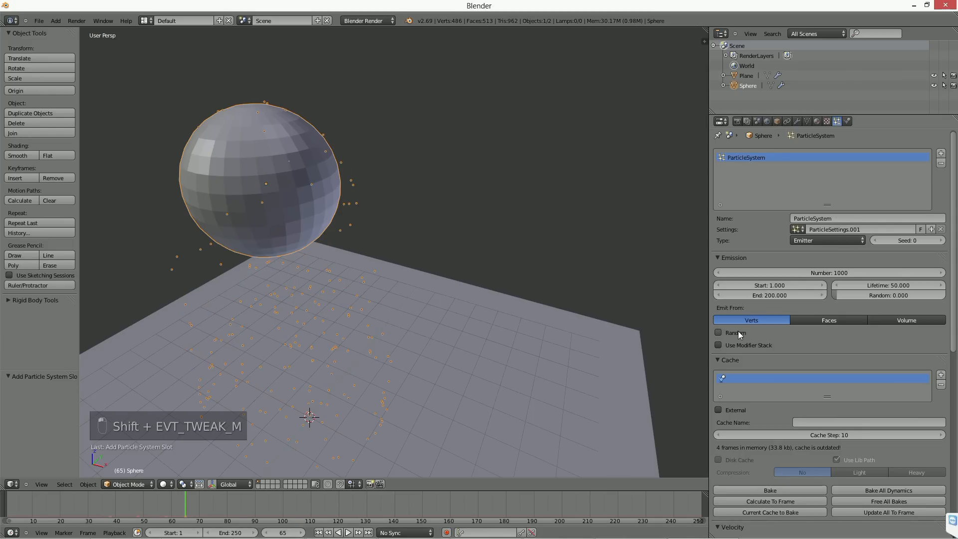
{"action": "left_click", "coordinate": [317, 532]}
{"action": "key", "text": "alt+a"}
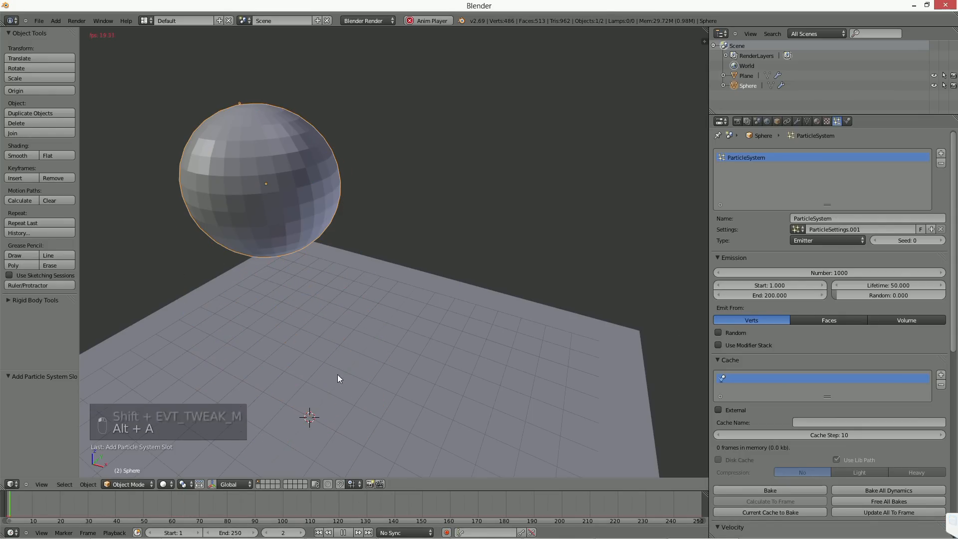
{"action": "middle_click_drag", "start_coordinate": [318, 318], "coordinate": [432, 297]}
{"action": "key", "text": "z"}
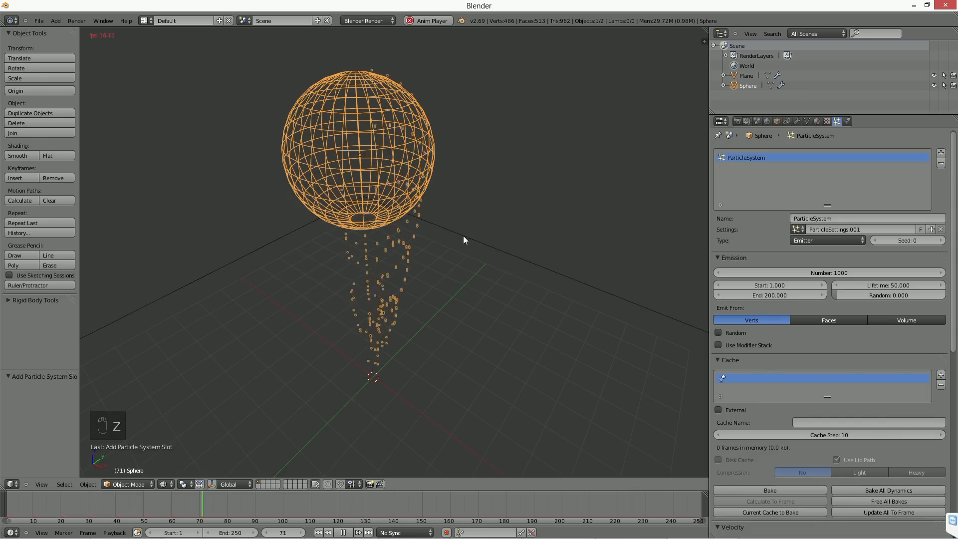
{"action": "key", "text": "z"}
{"action": "middle_click_drag", "start_coordinate": [461, 256], "coordinate": [454, 259]}
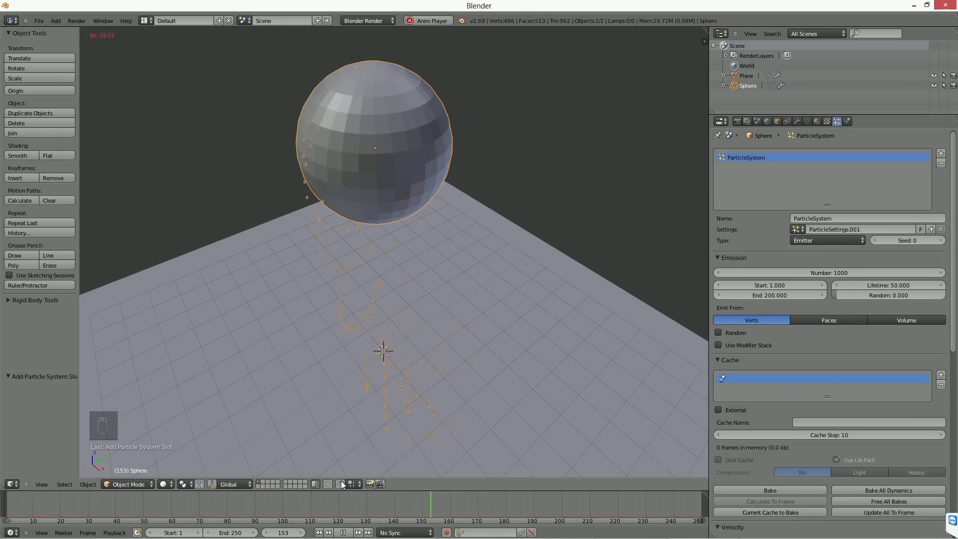
{"action": "left_click", "coordinate": [345, 532]}
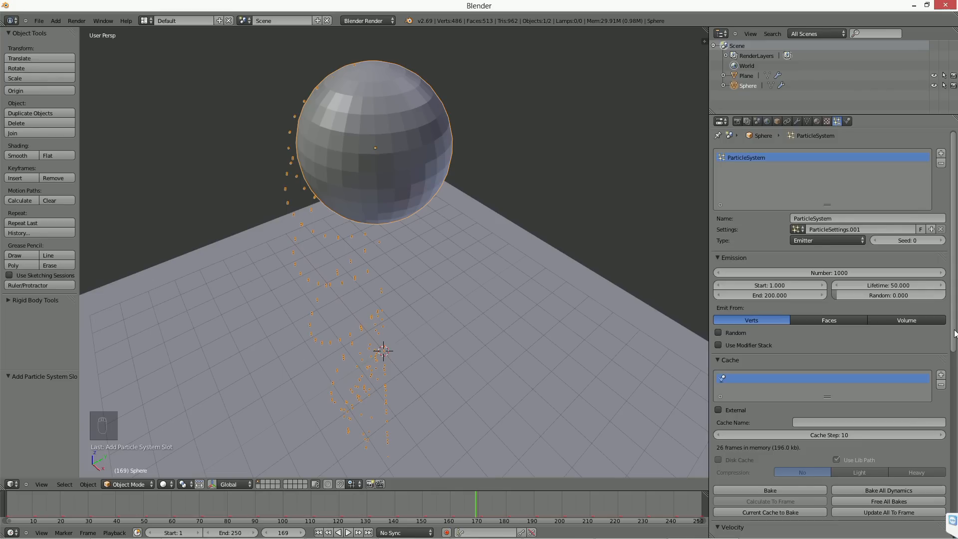
Step: Set the sphere's particles to emit from faces and reduce the cache step to 1
{"action": "scroll", "coordinate": [878, 309], "scroll_direction": "down", "scroll_amount": 1}
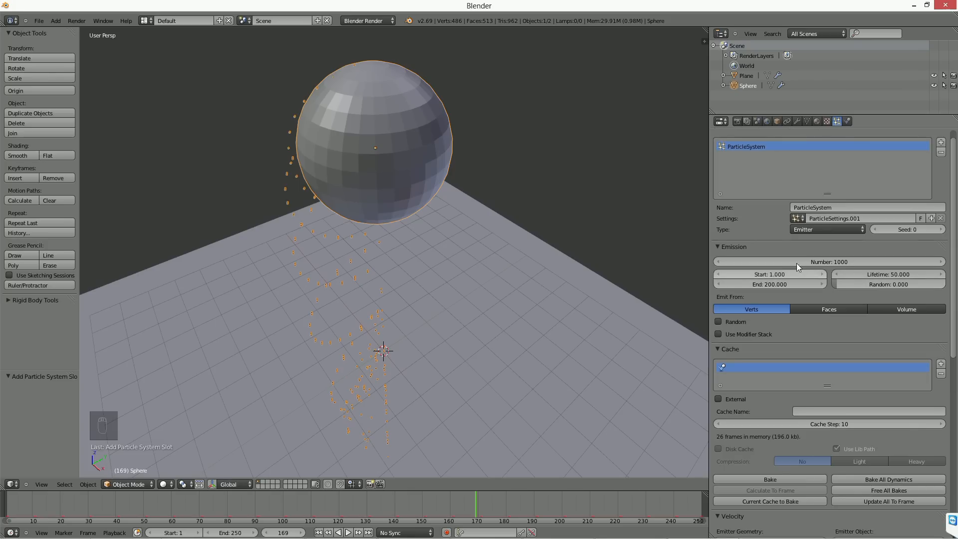
{"action": "left_click", "coordinate": [809, 310]}
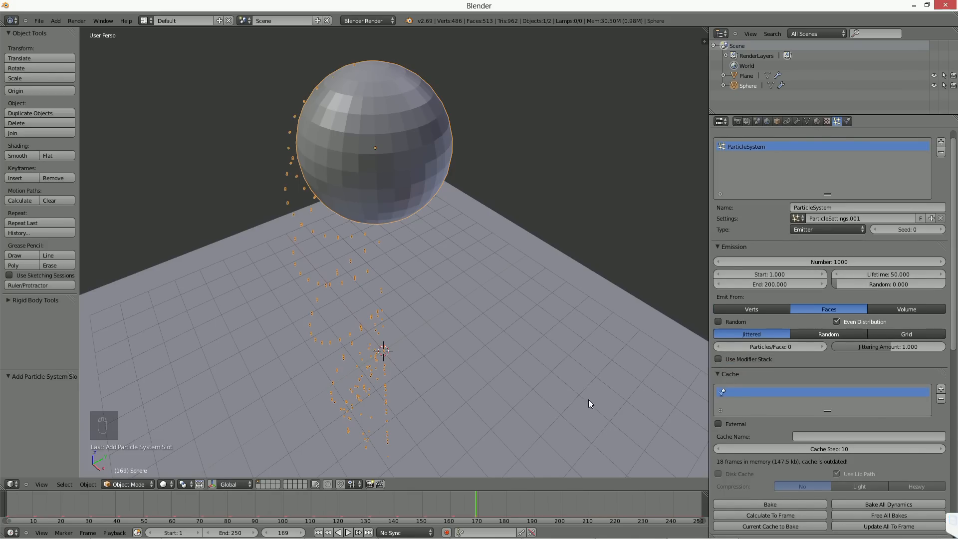
{"action": "middle_click_drag", "start_coordinate": [822, 412], "coordinate": [819, 353]}
{"action": "left_click_drag", "start_coordinate": [833, 393], "coordinate": [758, 393]}
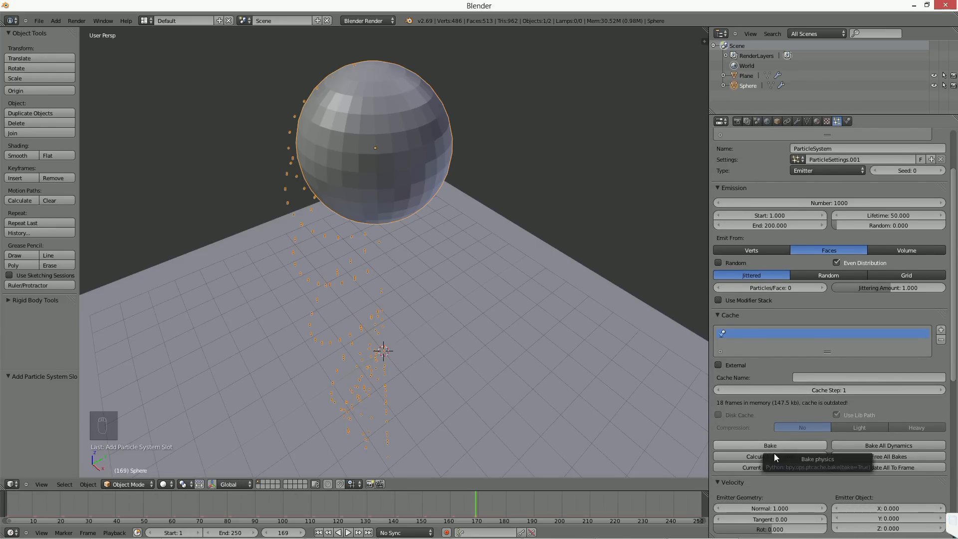
Step: Play the animation and examine the particles emitted from the sphere's faces together with the cache and velocity settings
{"action": "middle_click_drag", "start_coordinate": [790, 471], "coordinate": [554, 276]}
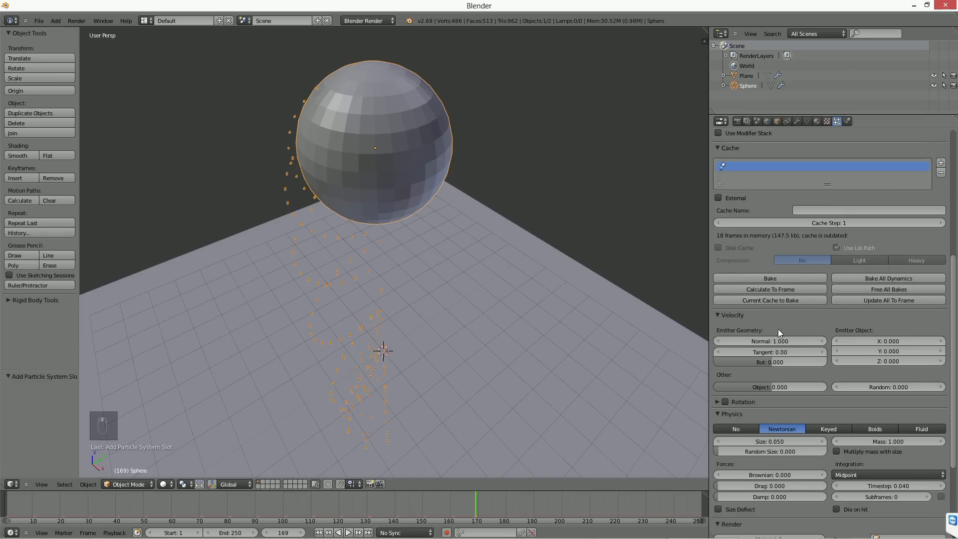
{"action": "middle_click_drag", "start_coordinate": [420, 291], "coordinate": [504, 299]}
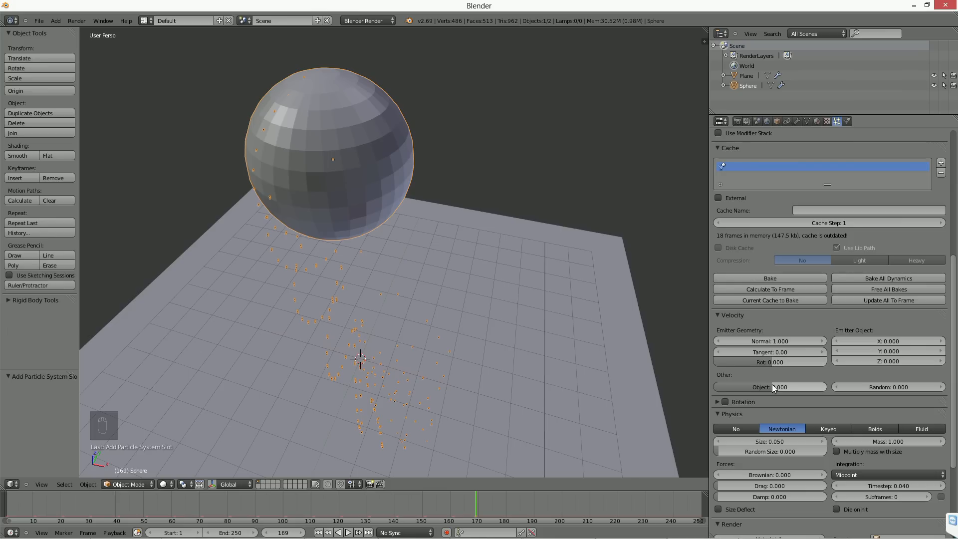
{"action": "middle_click_drag", "start_coordinate": [489, 279], "coordinate": [443, 259]}
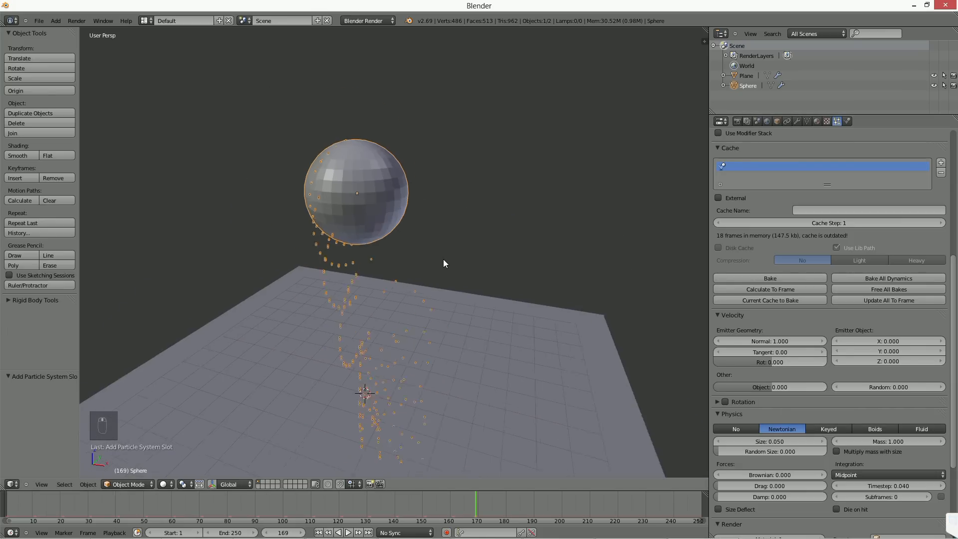
{"action": "scroll", "coordinate": [443, 259], "scroll_direction": "down", "scroll_amount": 1}
{"action": "middle_click_drag", "start_coordinate": [438, 305], "coordinate": [448, 283], "text": "shift"}
{"action": "middle_click_drag", "start_coordinate": [438, 370], "coordinate": [464, 355]}
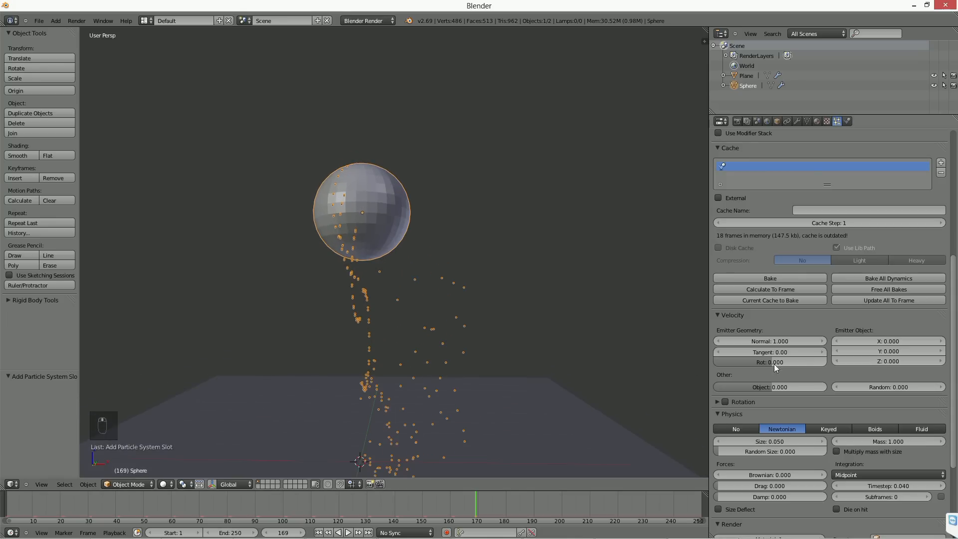
{"action": "scroll", "coordinate": [828, 350], "scroll_direction": "up", "scroll_amount": 3}
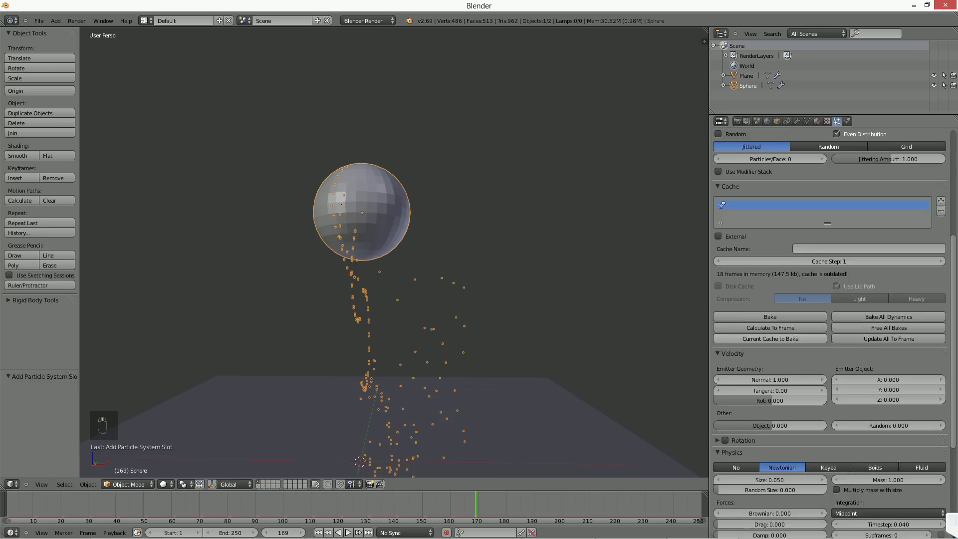
{"action": "scroll", "coordinate": [827, 299], "scroll_direction": "up", "scroll_amount": 7}
{"action": "key", "text": "alt+a"}
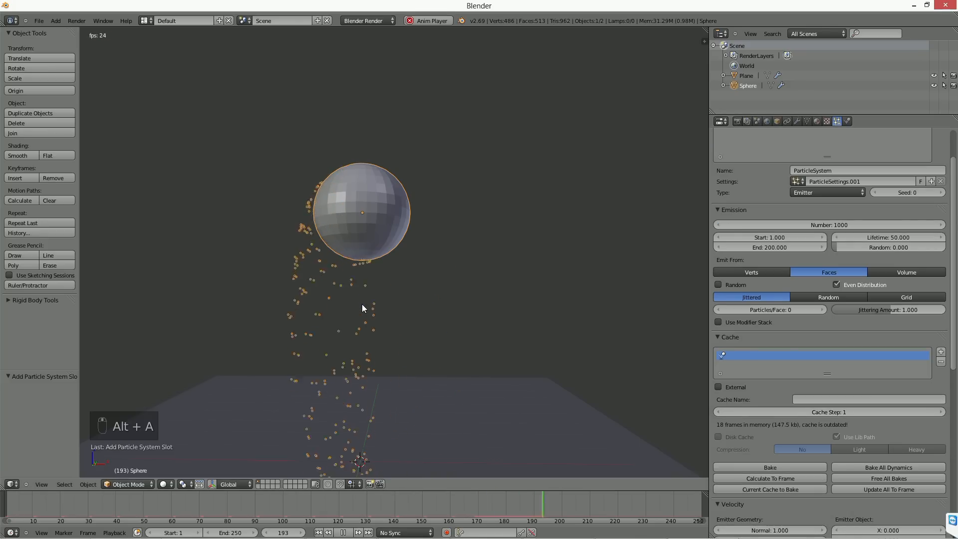
{"action": "scroll", "coordinate": [770, 442], "scroll_direction": "down", "scroll_amount": 5}
{"action": "scroll", "coordinate": [802, 441], "scroll_direction": "up", "scroll_amount": 6}
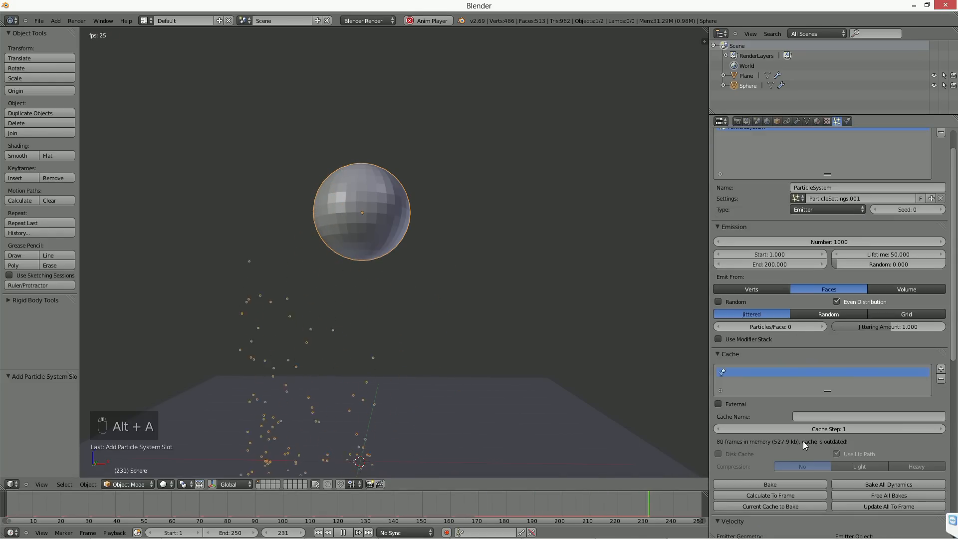
{"action": "scroll", "coordinate": [776, 387], "scroll_direction": "down", "scroll_amount": 10}
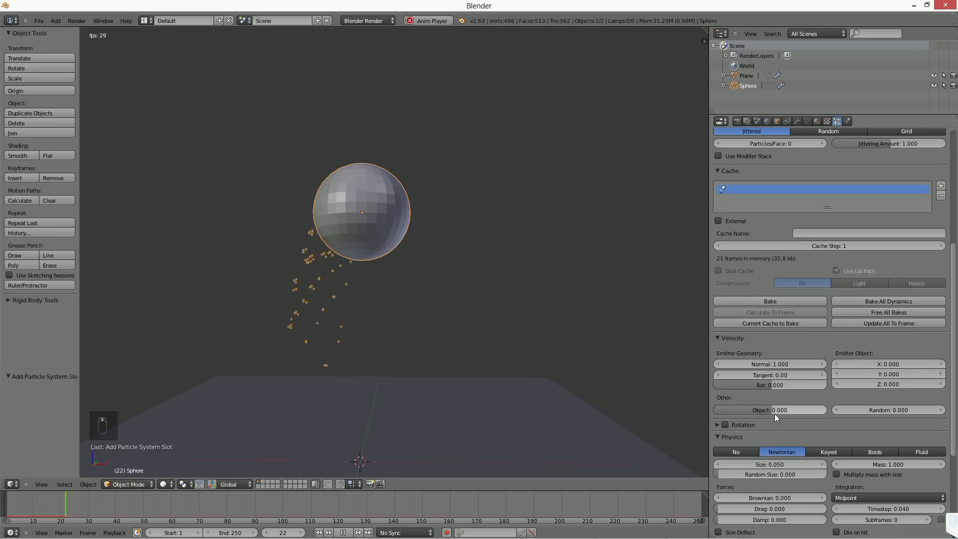
Step: Set the particles' object velocity to 1.000 and move the sphere during playback by about -0.206, -0.025 and 0.221 in X, Y and Z
{"action": "left_click_drag", "start_coordinate": [774, 411], "coordinate": [825, 411]}
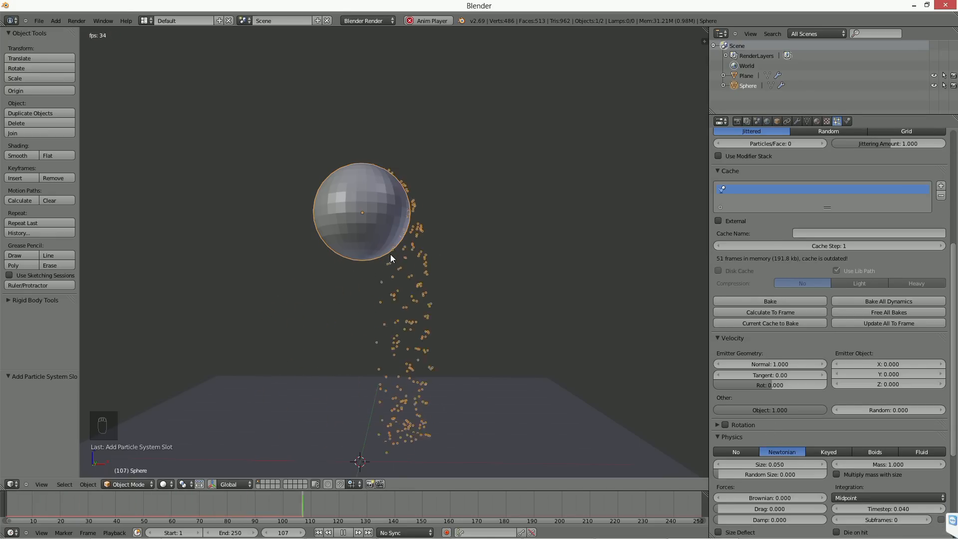
{"action": "key", "text": "g"}
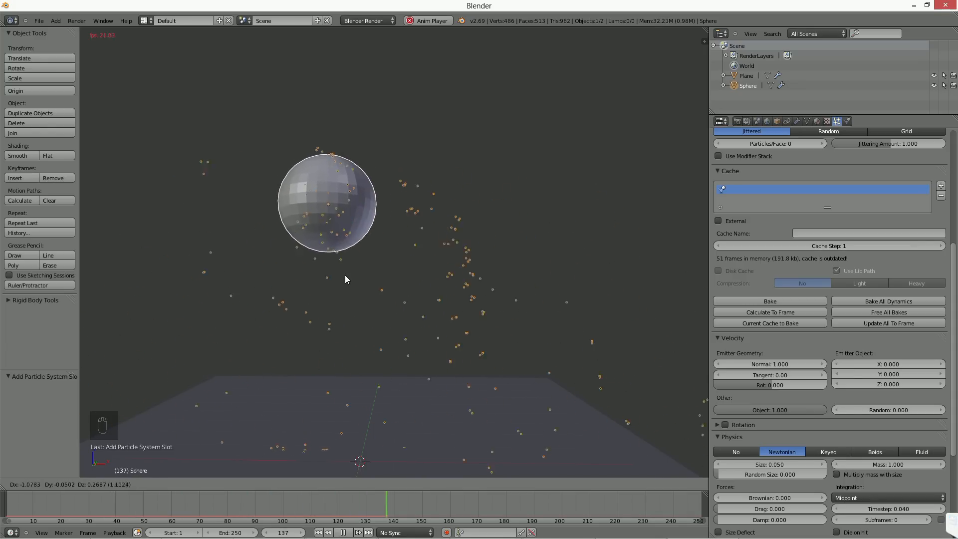
{"action": "left_click", "coordinate": [380, 278]}
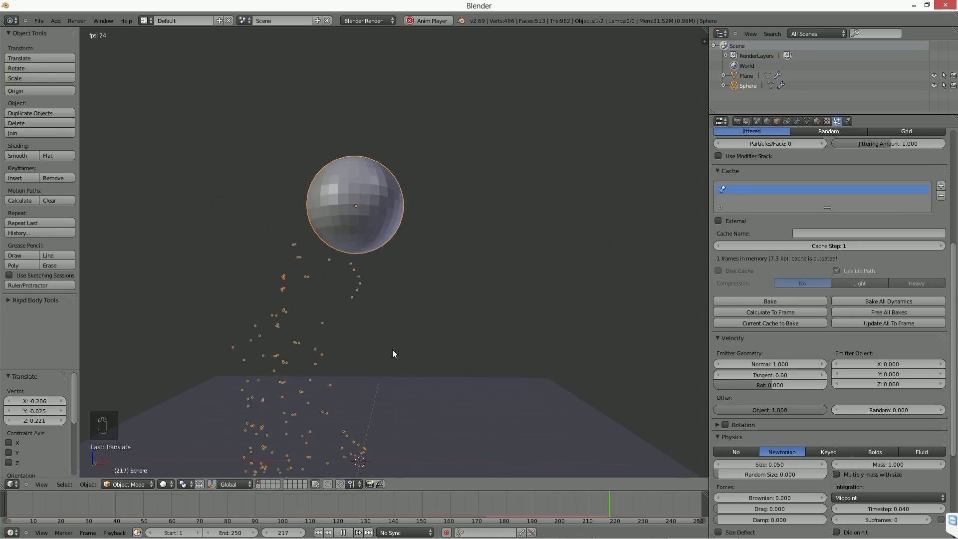
Step: Set the emitter geometry's rotation velocity to 1.000 and reset the object velocity to 0
{"action": "left_click_drag", "start_coordinate": [743, 384], "coordinate": [824, 384]}
{"action": "left_click", "coordinate": [780, 409]}
{"action": "type", "text": "0"}
{"action": "key", "text": "Return"}
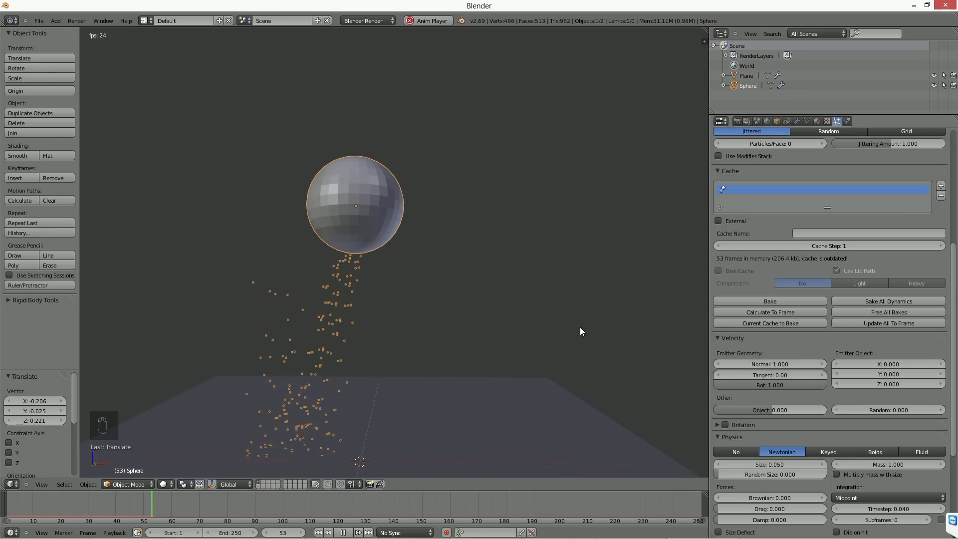
Step: Rotate the sphere about 22° during playback, watch the emission, and stop the animation
{"action": "key", "text": "r"}
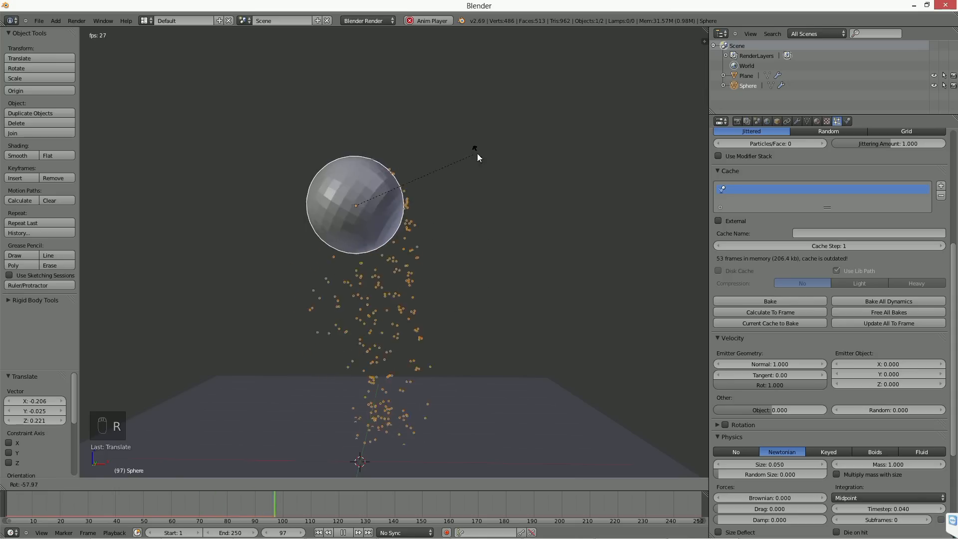
{"action": "left_click", "coordinate": [443, 338]}
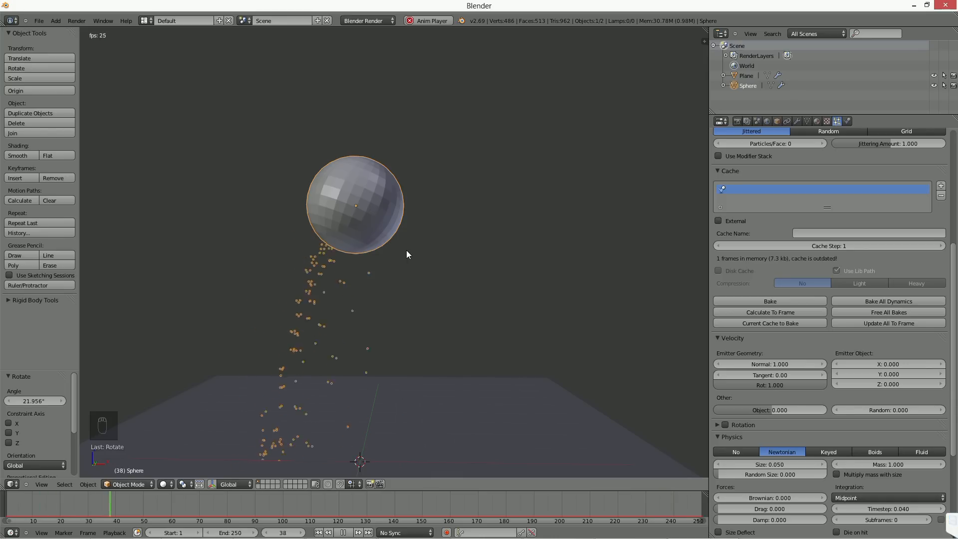
{"action": "left_click", "coordinate": [344, 533]}
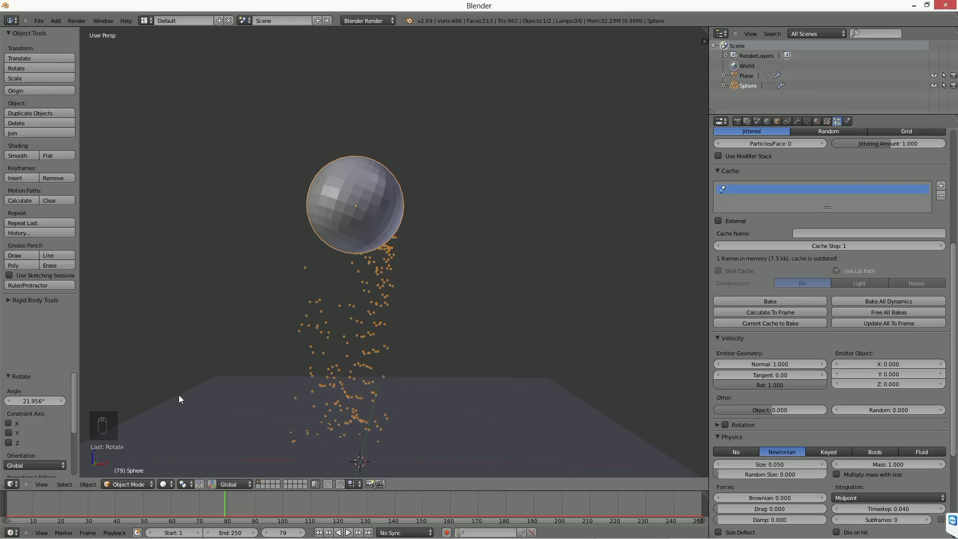
Step: Set the emitter object's X velocity to 10 and play the animation to view the particle direction
{"action": "middle_click_drag", "start_coordinate": [376, 355], "coordinate": [352, 366]}
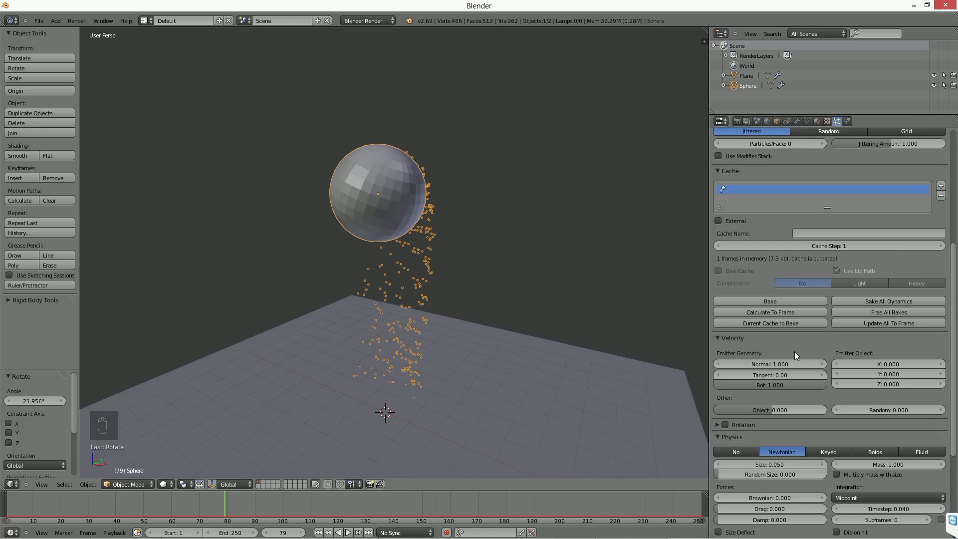
{"action": "left_click", "coordinate": [883, 365]}
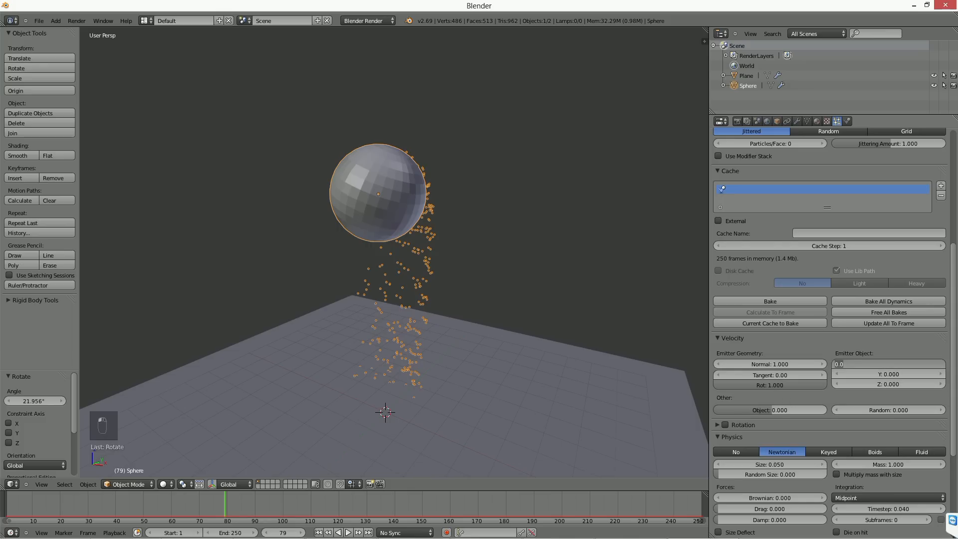
{"action": "type", "text": "10"}
{"action": "key", "text": "Return"}
{"action": "middle_click_drag", "start_coordinate": [559, 322], "coordinate": [541, 319]}
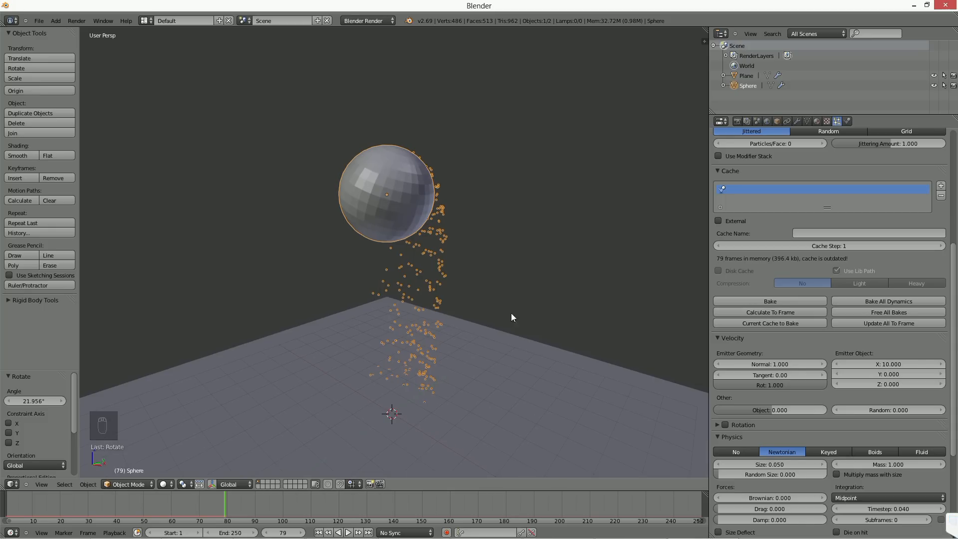
{"action": "key", "text": "alt+a"}
{"action": "middle_click_drag", "start_coordinate": [379, 375], "coordinate": [474, 370]}
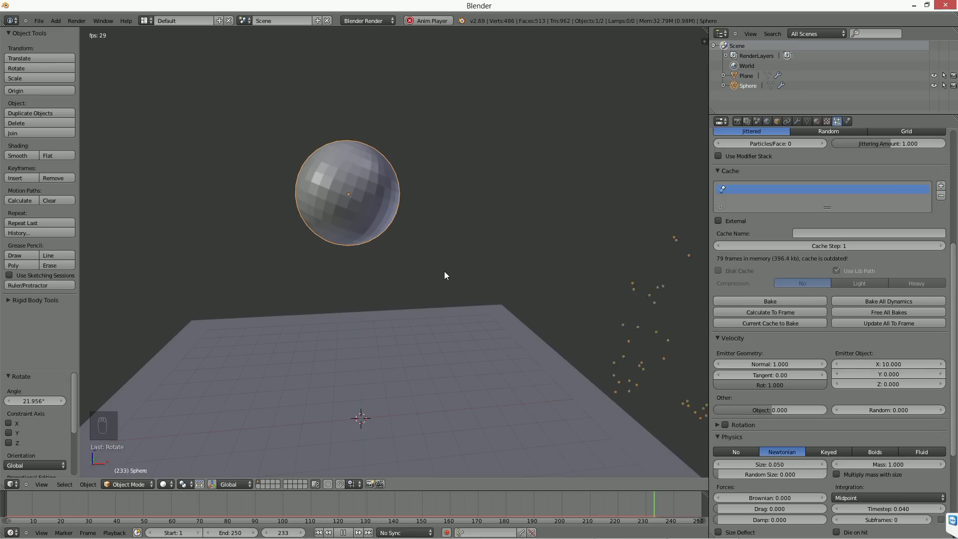
Step: Freely rotate the sphere in trackball mode by about -17° and -176° while the animation plays
{"action": "key", "text": "r"}
{"action": "key", "text": "r"}
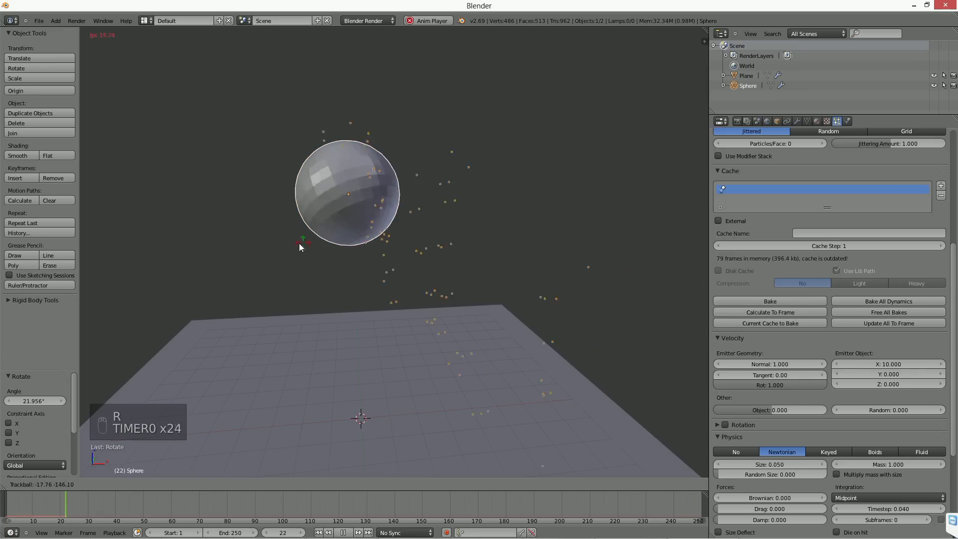
{"action": "left_click", "coordinate": [282, 246]}
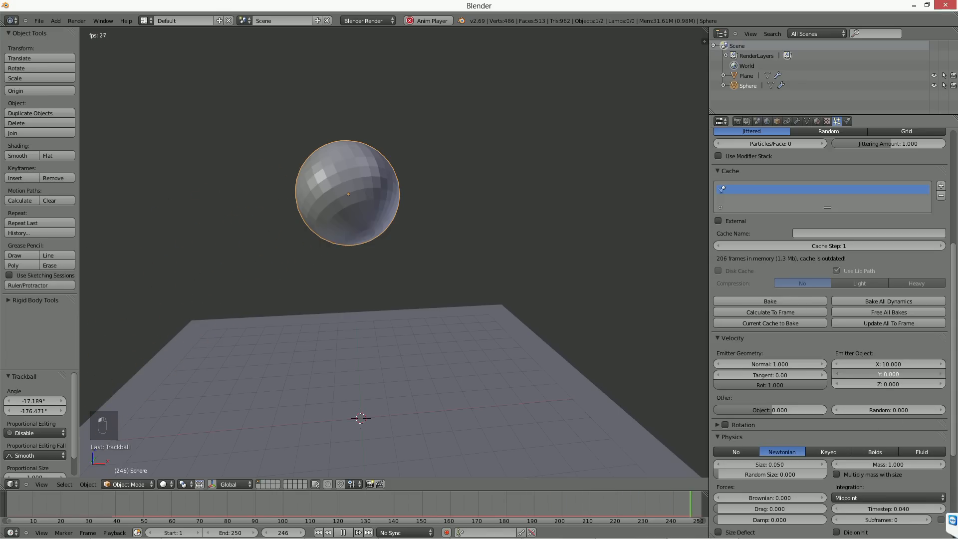
Step: Reset the emitter object's X velocity to 0 and set the normal velocity to 0
{"action": "left_click", "coordinate": [888, 364]}
{"action": "type", "text": "0"}
{"action": "key", "text": "Return"}
{"action": "left_click", "coordinate": [768, 366]}
{"action": "key", "text": "Return"}
Step: Switch the face emission's distribution to Random and enable random emission order
{"action": "scroll", "coordinate": [778, 300], "scroll_direction": "up", "scroll_amount": 8}
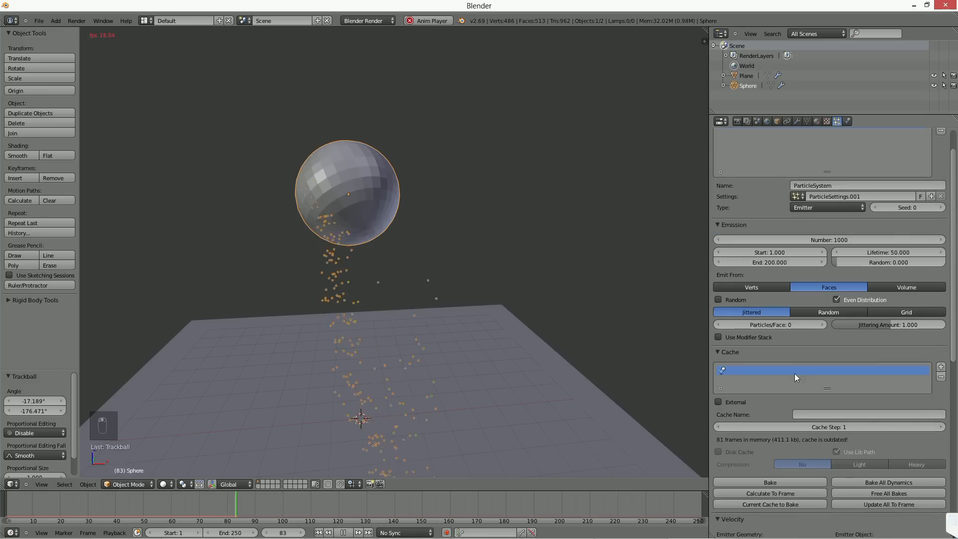
{"action": "left_click", "coordinate": [820, 312]}
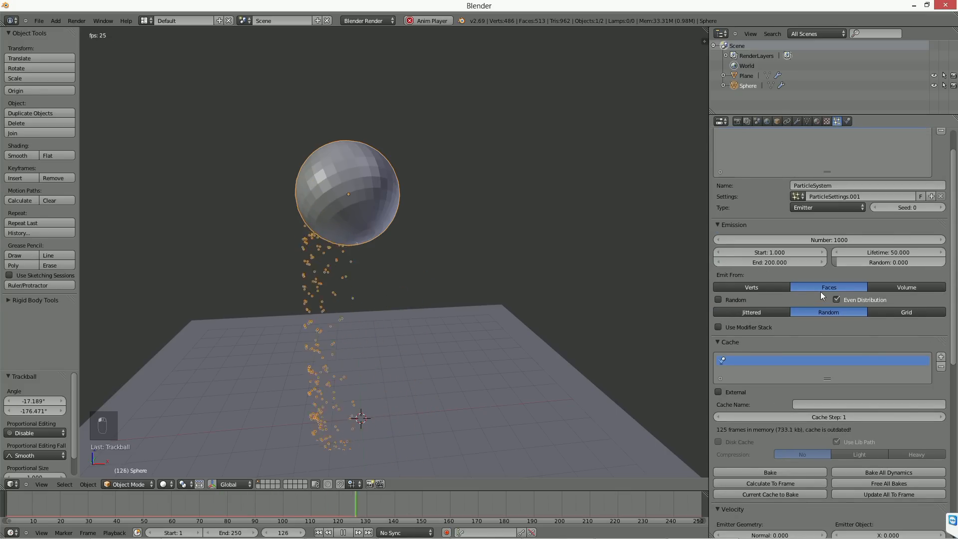
{"action": "left_click", "coordinate": [742, 299]}
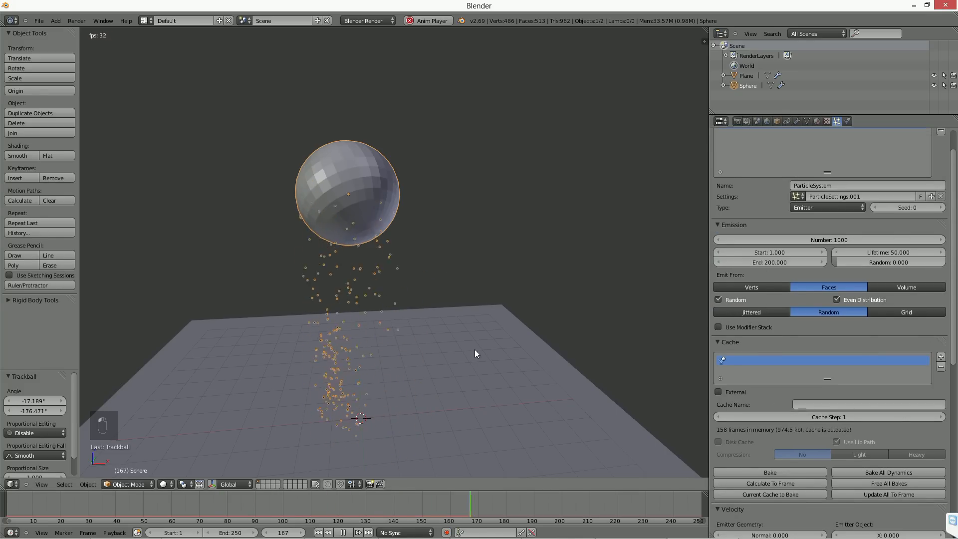
Step: Try a random velocity of 50, set it to 10 instead, and restart the animation from the first frame
{"action": "scroll", "coordinate": [822, 349], "scroll_direction": "down", "scroll_amount": 7}
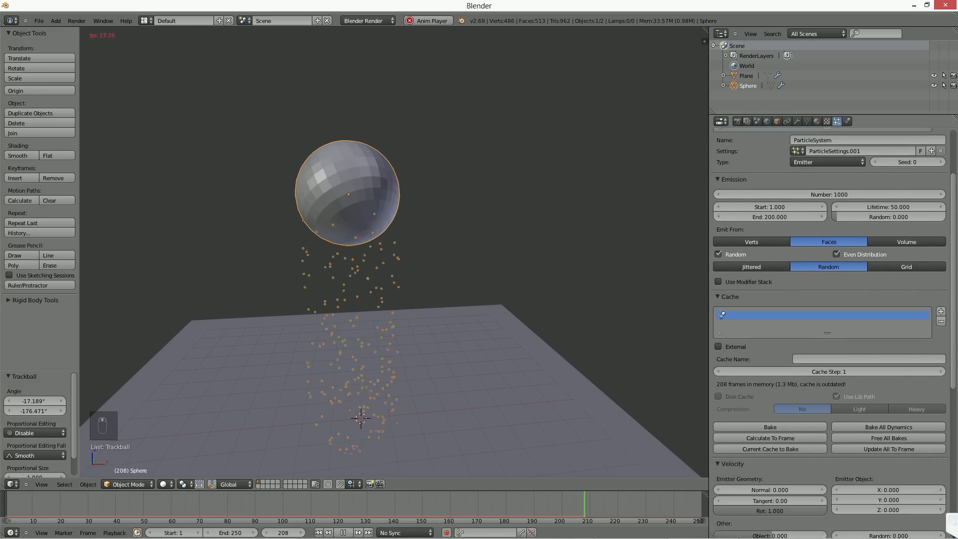
{"action": "scroll", "coordinate": [825, 274], "scroll_direction": "down", "scroll_amount": 1}
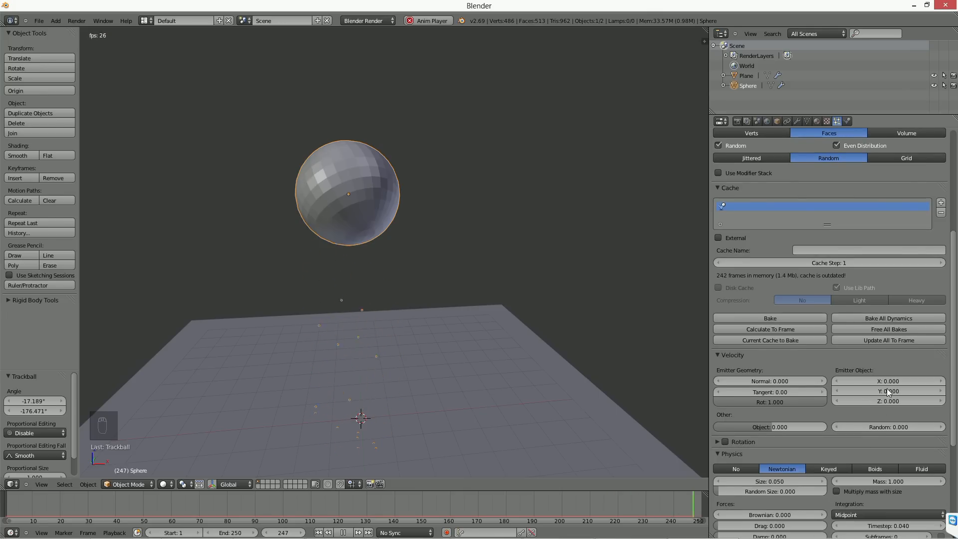
{"action": "left_click", "coordinate": [884, 427]}
{"action": "type", "text": "50"}
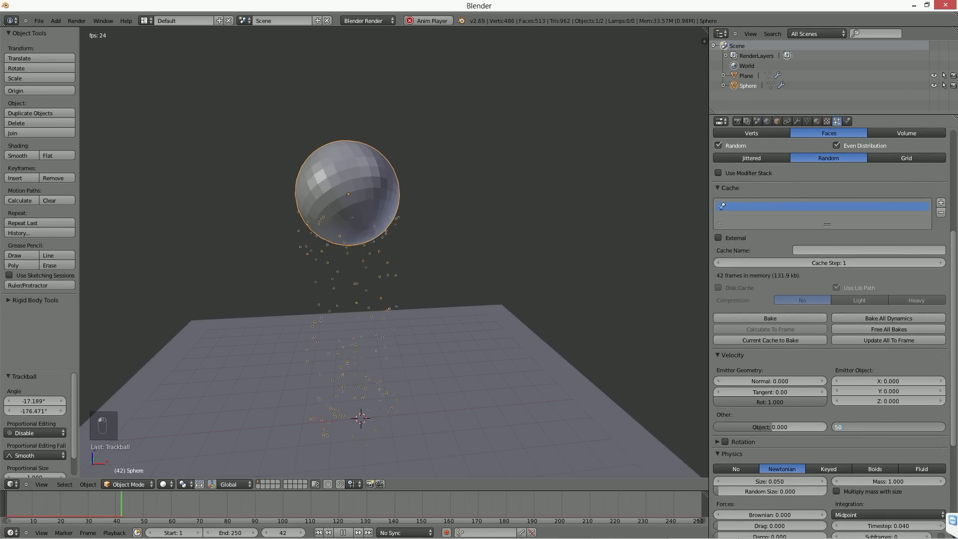
{"action": "key", "text": "Return"}
{"action": "left_click", "coordinate": [897, 428]}
{"action": "type", "text": "10"}
{"action": "key", "text": "Return"}
{"action": "left_click", "coordinate": [320, 532]}
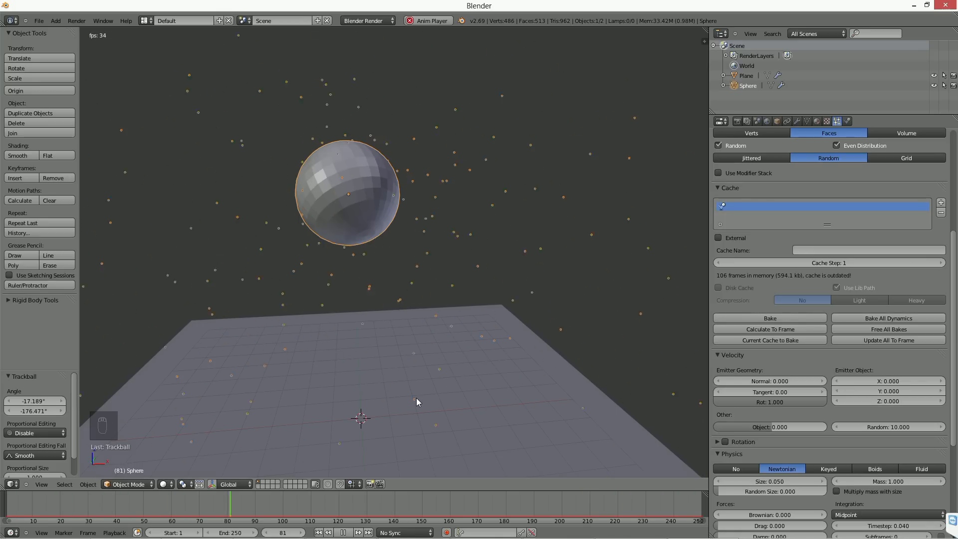
Step: Display the particles as axes with a draw size of 34 and enable particle rotation
{"action": "left_click", "coordinate": [718, 440]}
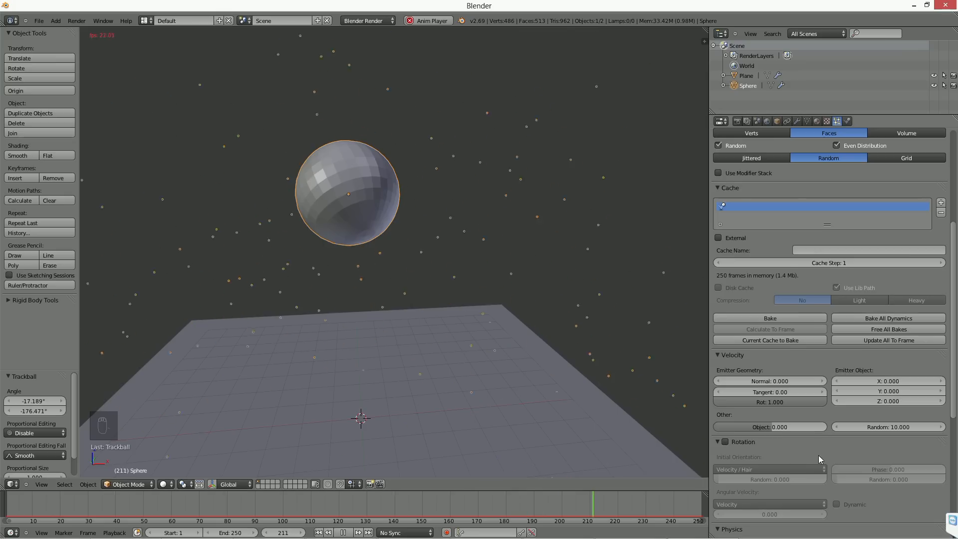
{"action": "scroll", "coordinate": [818, 454], "scroll_direction": "down", "scroll_amount": 5}
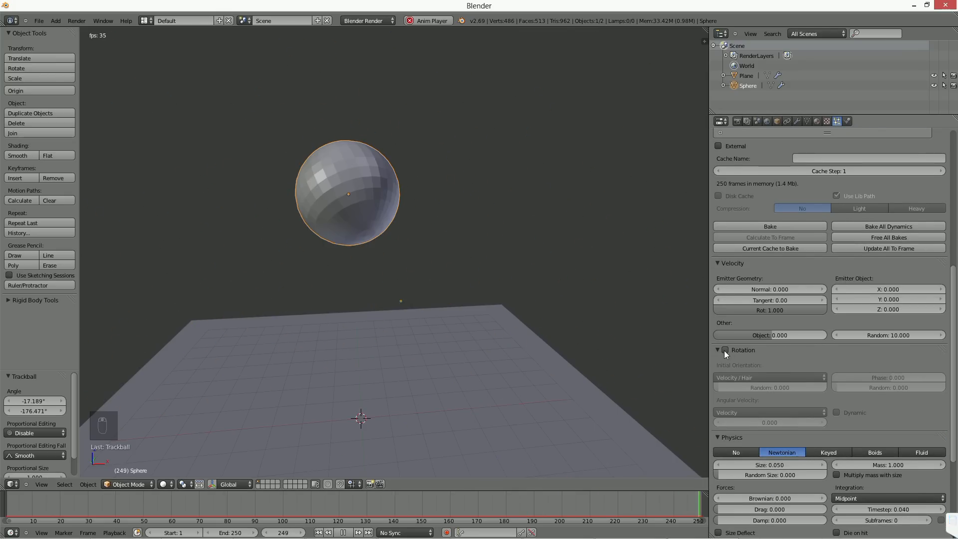
{"action": "scroll", "coordinate": [723, 350], "scroll_direction": "down", "scroll_amount": 6}
{"action": "scroll", "coordinate": [809, 442], "scroll_direction": "down", "scroll_amount": 2}
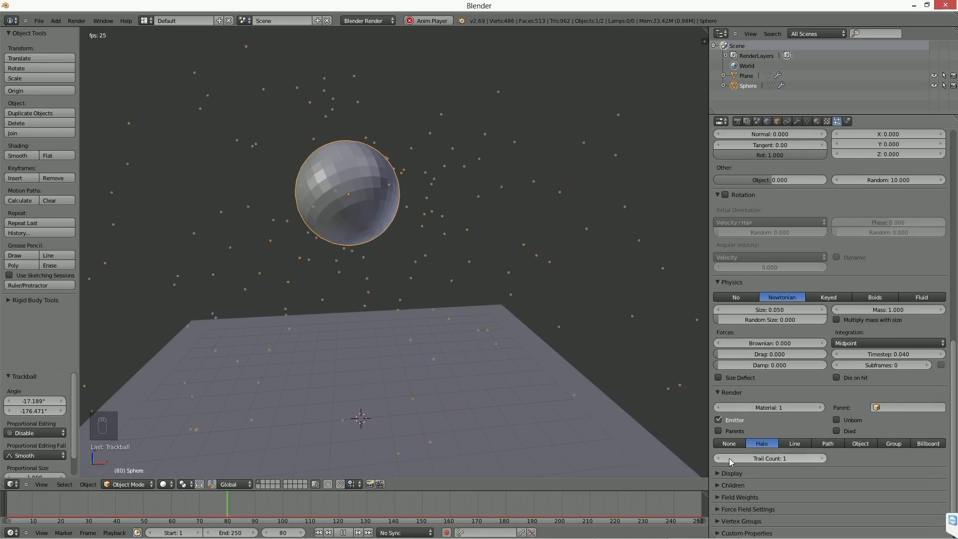
{"action": "left_click", "coordinate": [731, 473]}
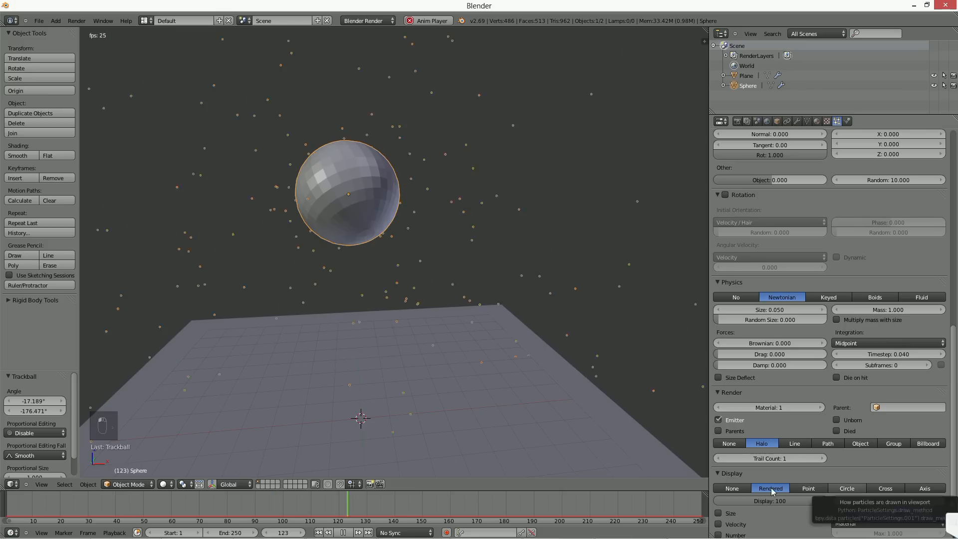
{"action": "left_click", "coordinate": [921, 489]}
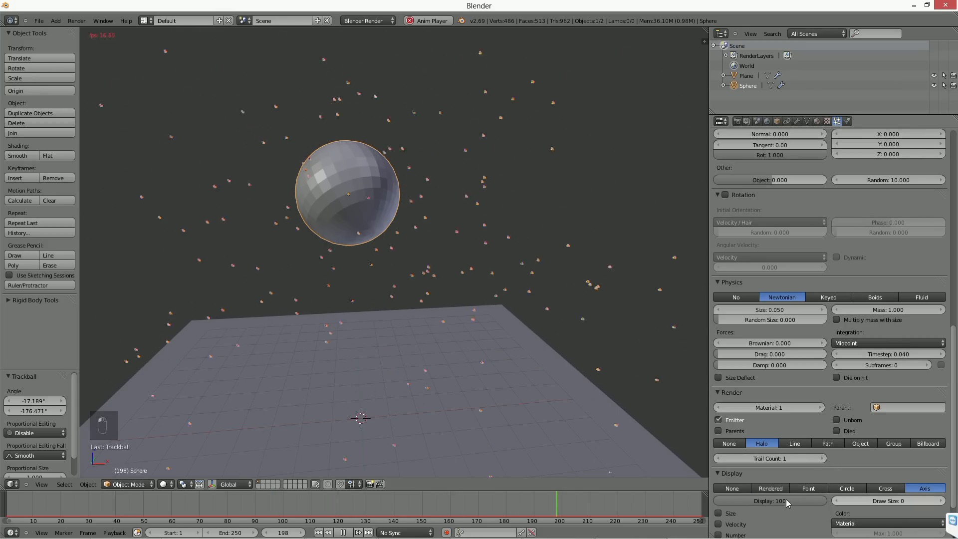
{"action": "key", "text": "alt+a"}
{"action": "left_click_drag", "start_coordinate": [910, 495], "coordinate": [935, 495]}
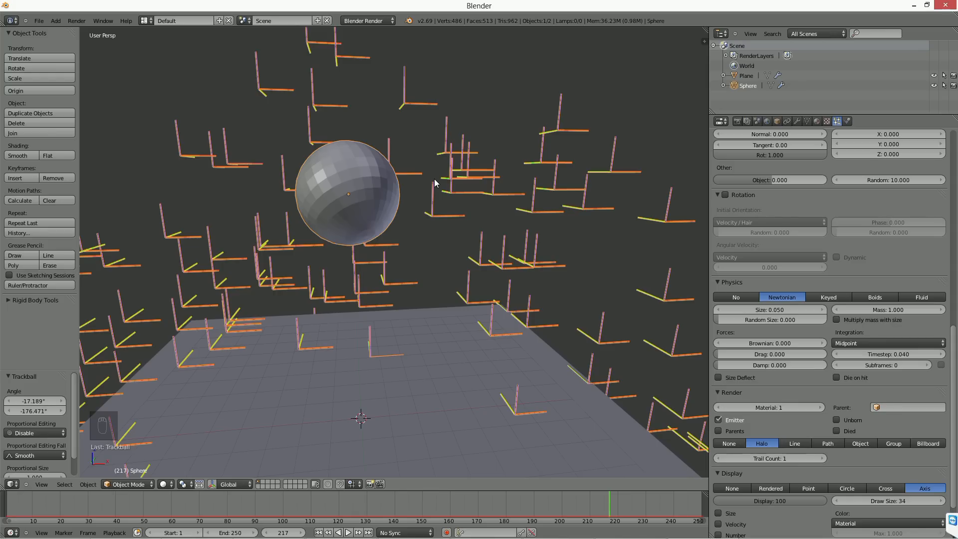
{"action": "left_click", "coordinate": [726, 194]}
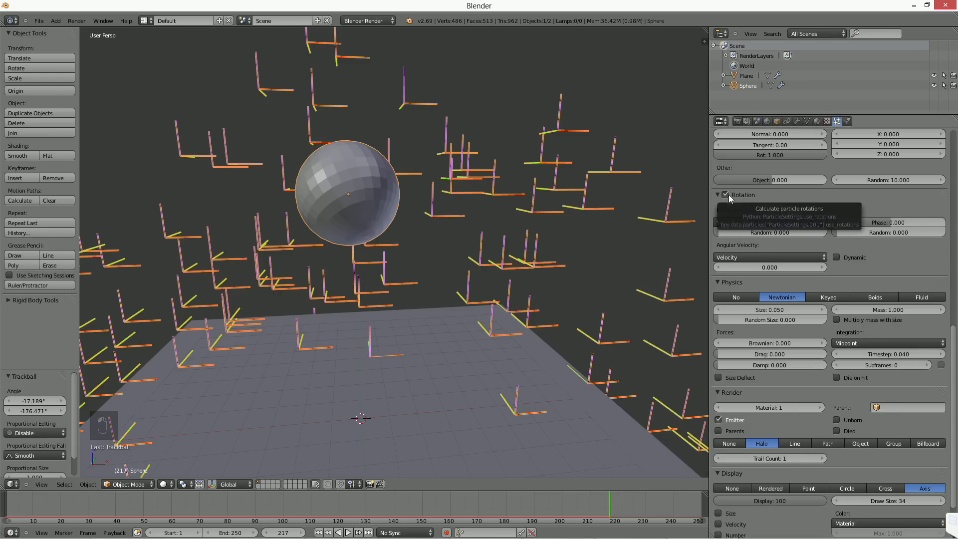
Step: Enable dynamic particle rotation and replay the animation from the first frame
{"action": "left_click", "coordinate": [838, 255]}
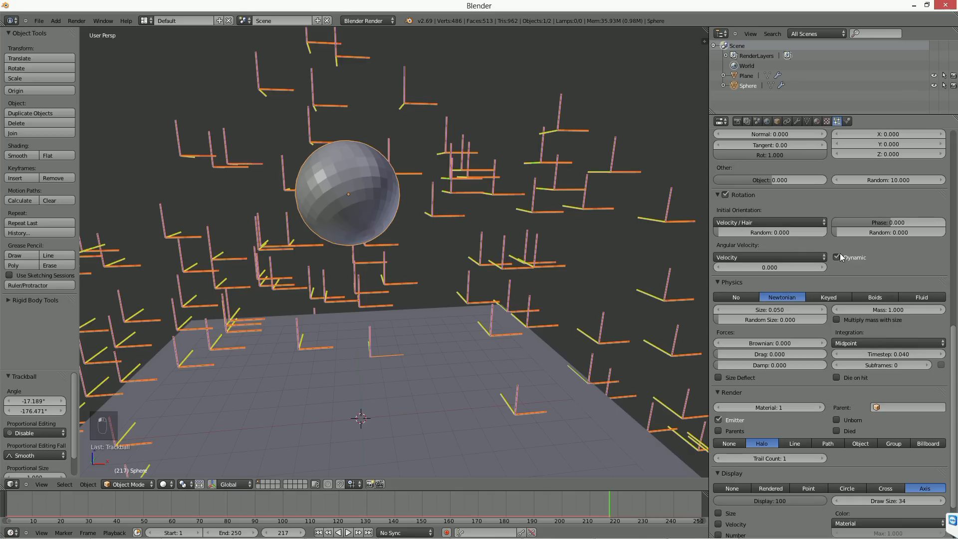
{"action": "left_click", "coordinate": [319, 532]}
{"action": "left_click", "coordinate": [348, 532]}
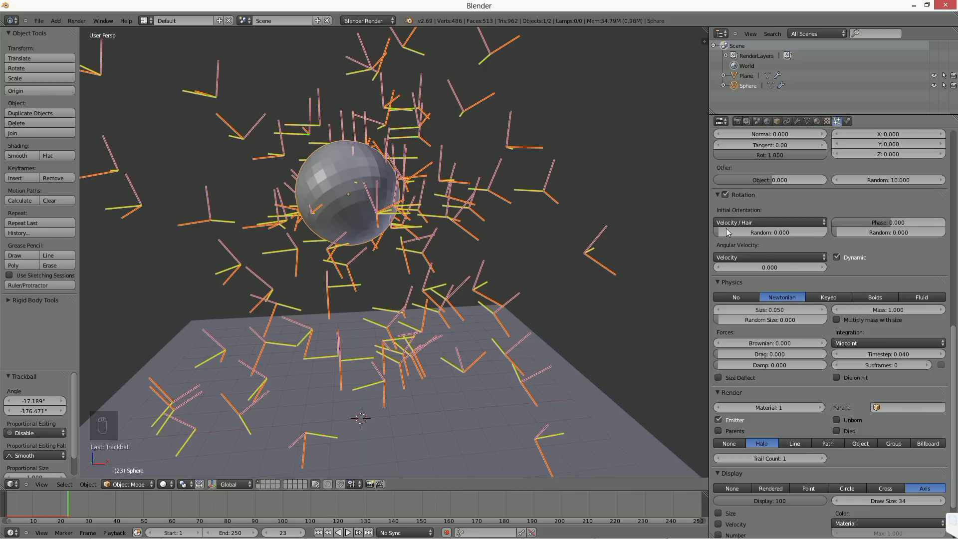
{"action": "left_click", "coordinate": [764, 256]}
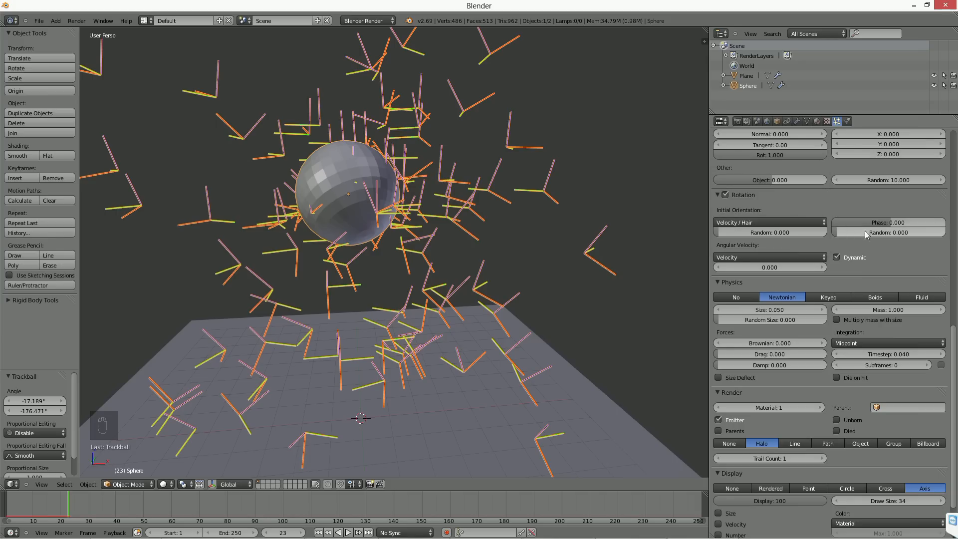
{"action": "left_click", "coordinate": [770, 223]}
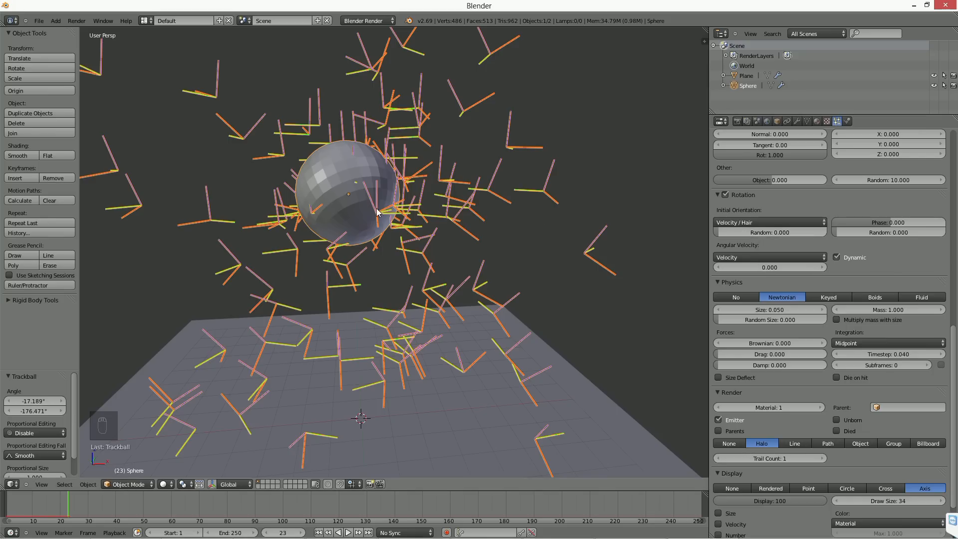
Step: Set the particles' random velocity to 0 and their normal velocity to 5
{"action": "middle_click_drag", "start_coordinate": [839, 199], "coordinate": [849, 378]}
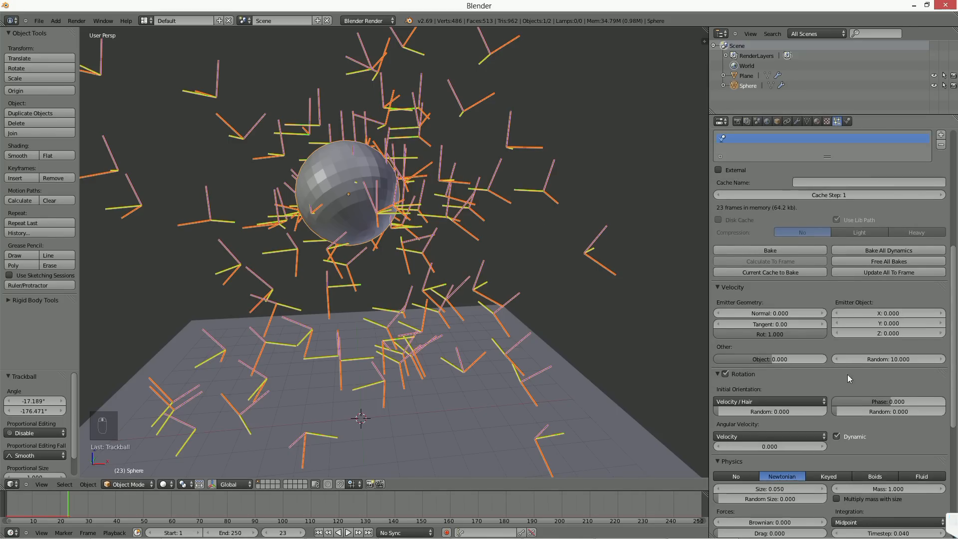
{"action": "left_click", "coordinate": [891, 358]}
{"action": "type", "text": "0"}
{"action": "key", "text": "Return"}
{"action": "left_click", "coordinate": [764, 313]}
{"action": "type", "text": "5"}
{"action": "key", "text": "Return"}
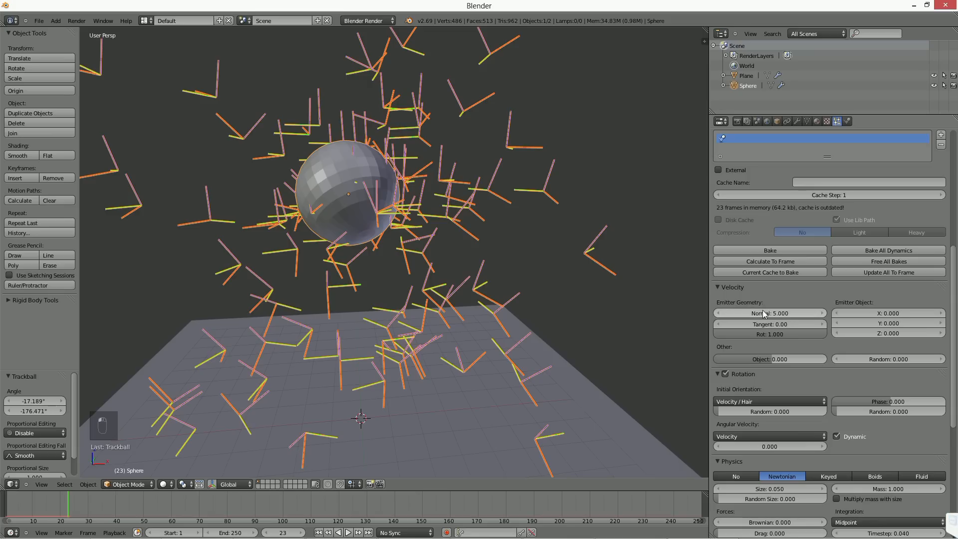
Step: Return to the first frame and advance the animation frame by frame to frame 8
{"action": "left_click", "coordinate": [318, 532]}
{"action": "key", "text": "Right"}
{"action": "key", "text": "Right"}
{"action": "key", "text": "Right"}
{"action": "key", "text": "Right"}
{"action": "key", "text": "Right"}
{"action": "key", "text": "Right"}
{"action": "key", "text": "Right"}
{"action": "key", "text": "Right"}
{"action": "key", "text": "Right"}
{"action": "key", "text": "Right"}
{"action": "key", "text": "Right"}
{"action": "key", "text": "Right"}
{"action": "key", "text": "Right"}
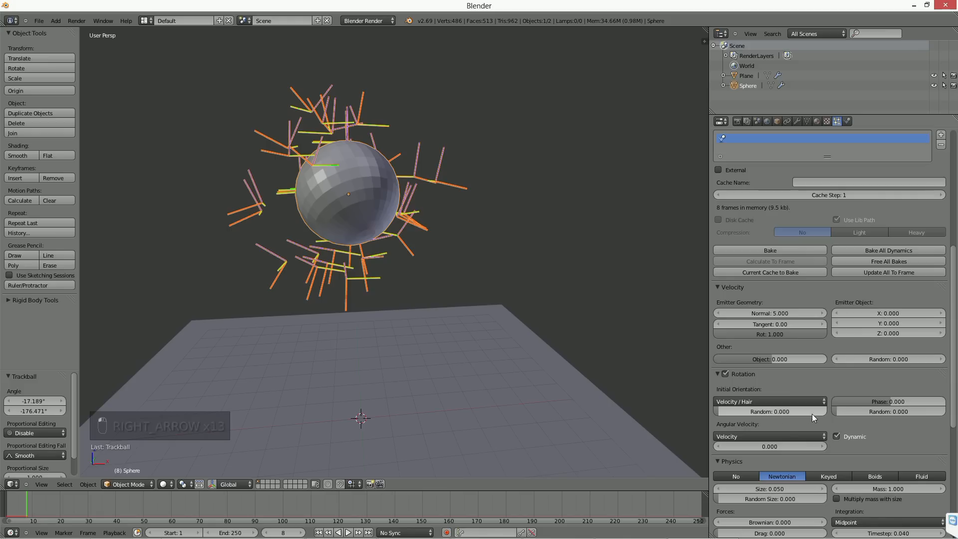
Step: Set the initial orientation's randomness to 1.000, then step through the animation from the first frame to frame 9
{"action": "left_click_drag", "start_coordinate": [738, 411], "coordinate": [843, 411]}
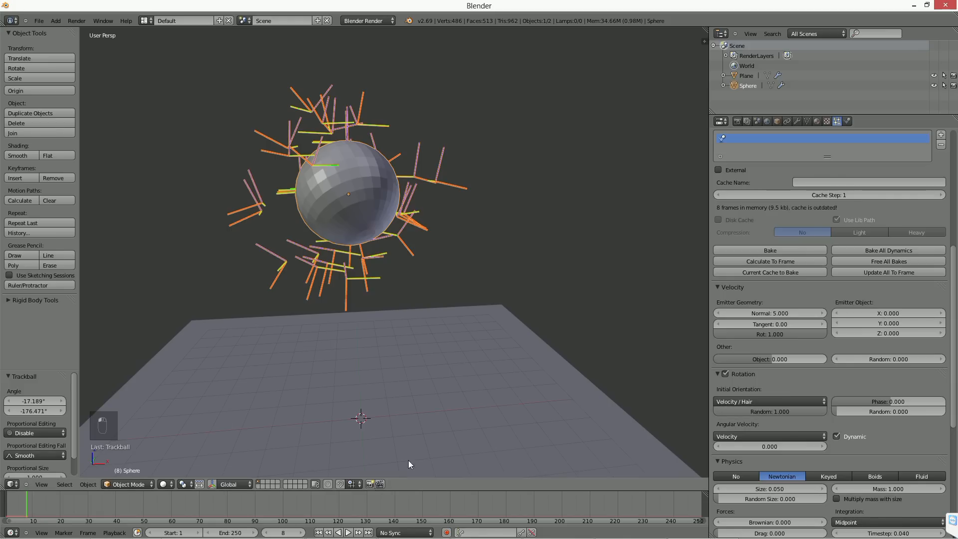
{"action": "left_click", "coordinate": [318, 532]}
{"action": "key", "text": "Right"}
{"action": "key", "text": "Right"}
{"action": "key", "text": "Right"}
{"action": "key", "text": "Right"}
{"action": "key", "text": "Right"}
{"action": "key", "text": "Right"}
{"action": "key", "text": "Right"}
{"action": "key", "text": "Right"}
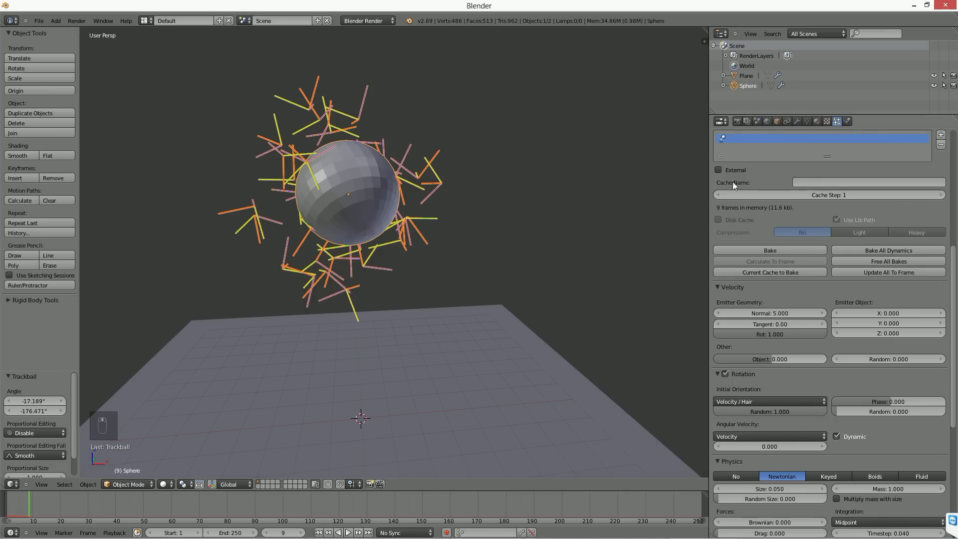
Step: Add a second particle system to the sphere and assign it the existing ParticleSettings.001 settings
{"action": "scroll", "coordinate": [744, 199], "scroll_direction": "up", "scroll_amount": 5}
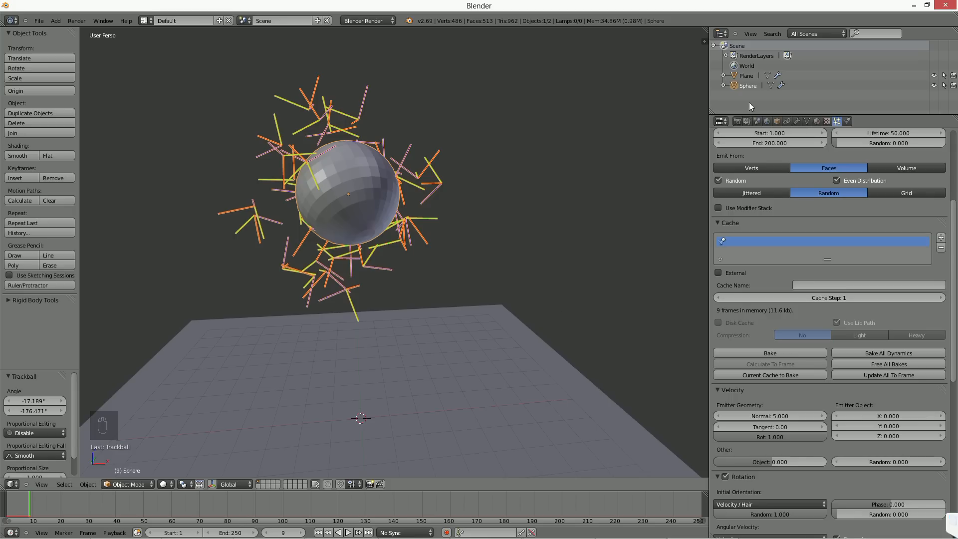
{"action": "scroll", "coordinate": [782, 168], "scroll_direction": "up", "scroll_amount": 8}
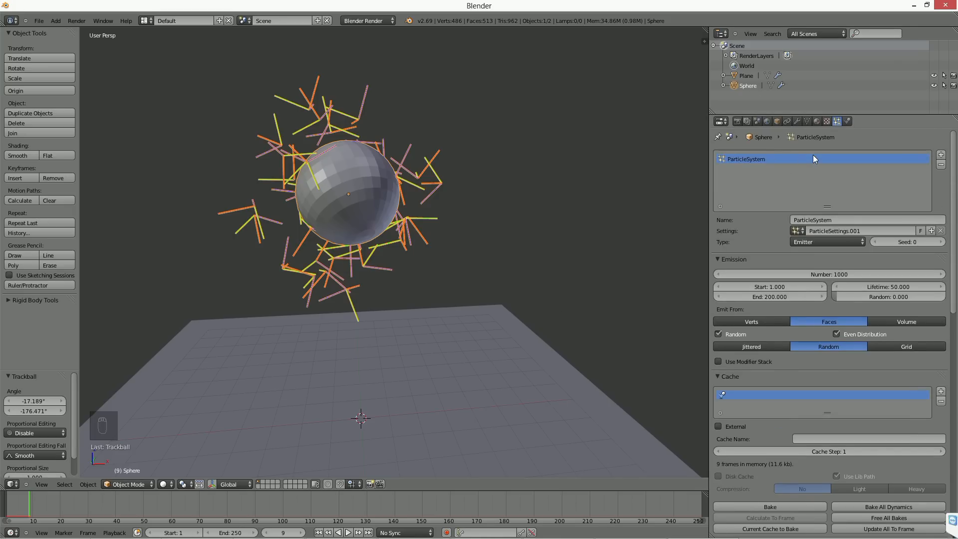
{"action": "left_click", "coordinate": [940, 157]}
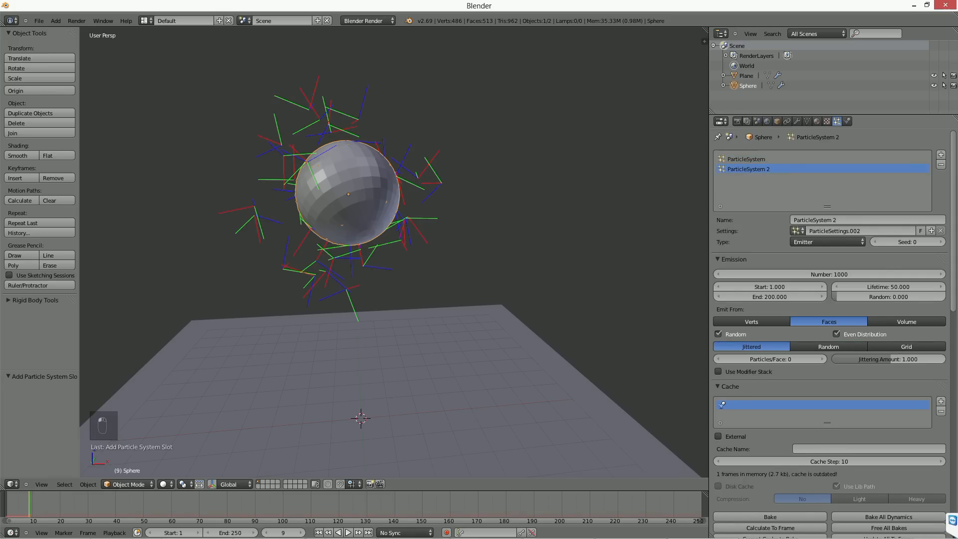
{"action": "left_click", "coordinate": [797, 231]}
{"action": "left_click", "coordinate": [827, 255]}
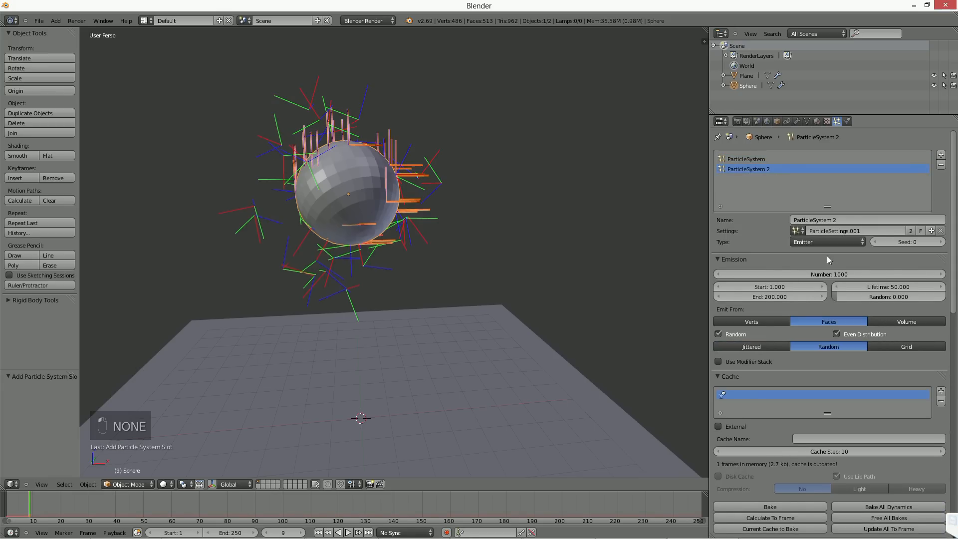
Step: Make the second particle system's settings a single-user copy and set its seed to 125
{"action": "left_click", "coordinate": [911, 231]}
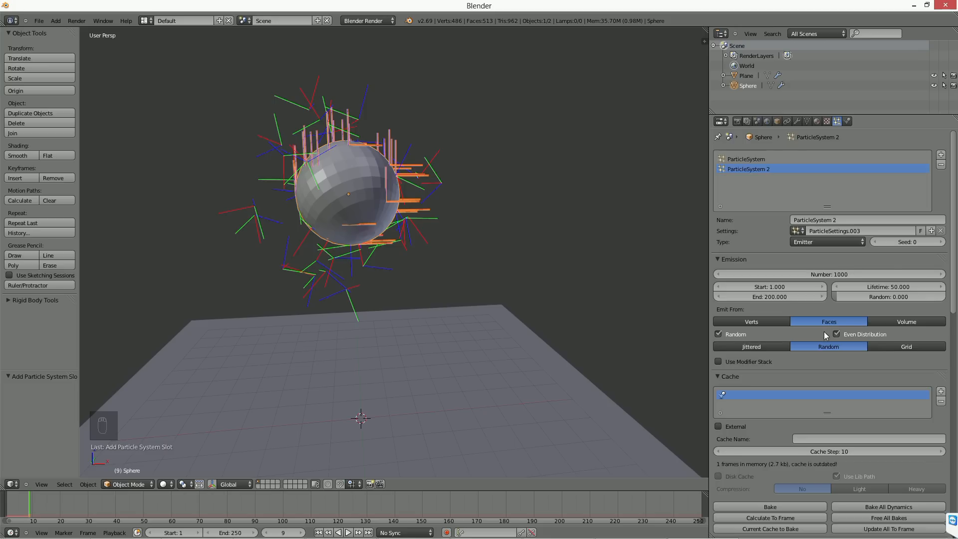
{"action": "left_click", "coordinate": [937, 244]}
{"action": "left_click_drag", "start_coordinate": [922, 241], "coordinate": [955, 242]}
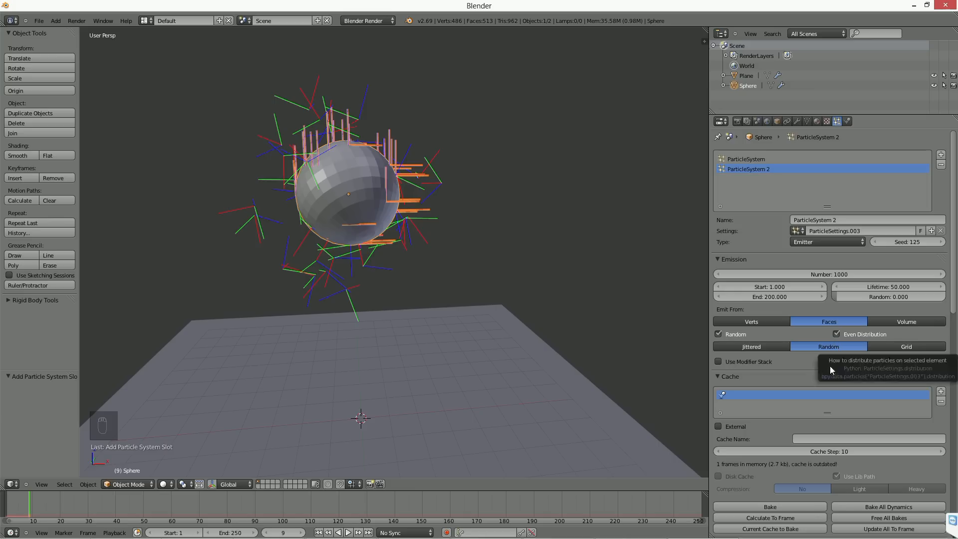
{"action": "scroll", "coordinate": [791, 427], "scroll_direction": "down", "scroll_amount": 1}
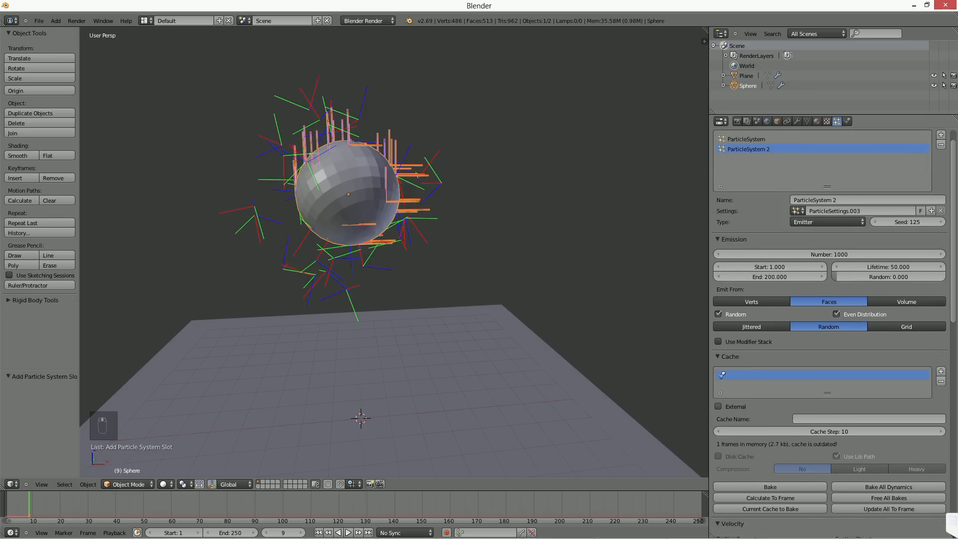
{"action": "scroll", "coordinate": [793, 429], "scroll_direction": "down", "scroll_amount": 5}
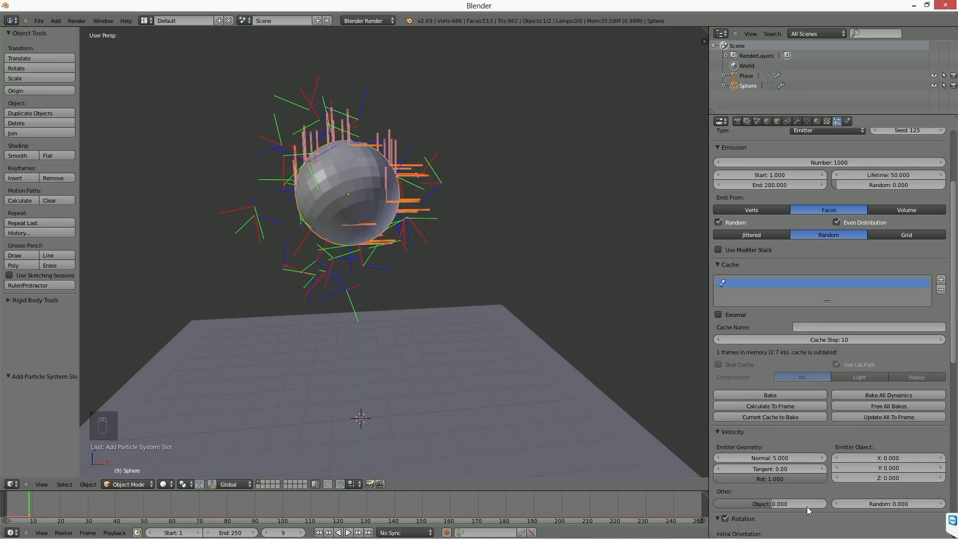
{"action": "scroll", "coordinate": [861, 442], "scroll_direction": "up", "scroll_amount": 1}
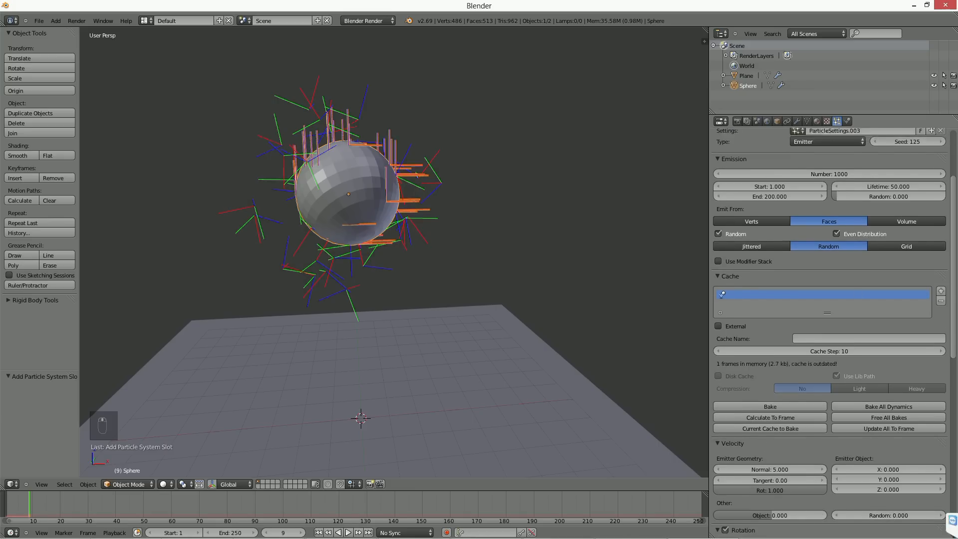
{"action": "scroll", "coordinate": [858, 354], "scroll_direction": "up", "scroll_amount": 4}
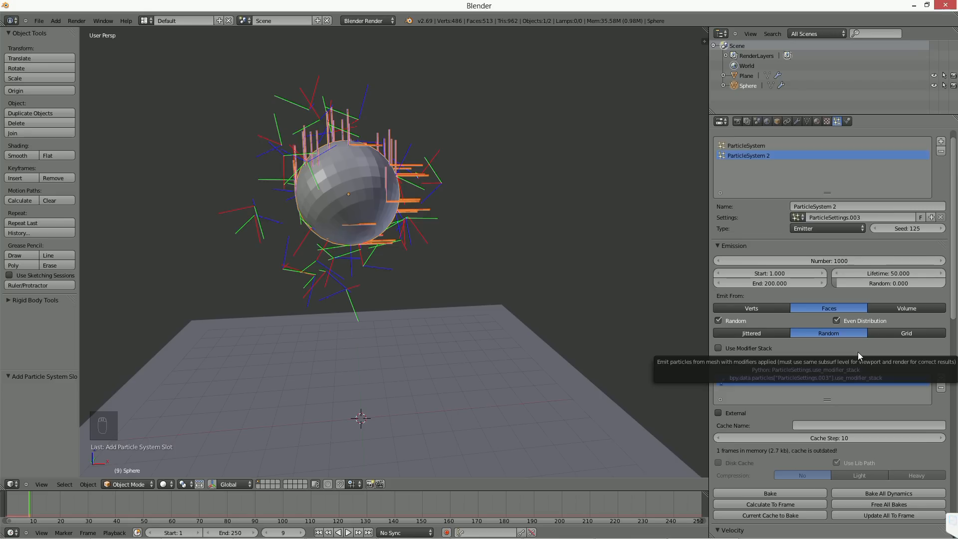
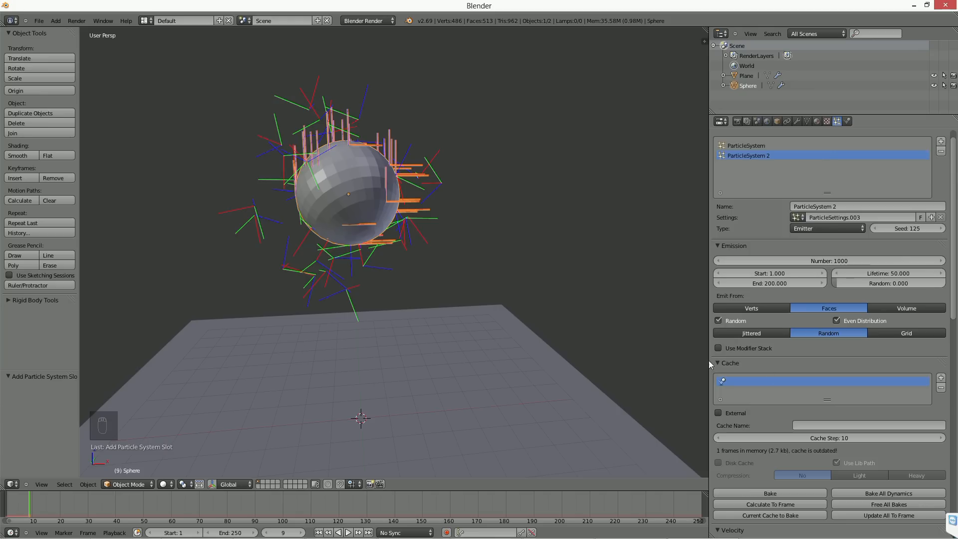
Step: Set the second particle system's cache step to 1, then remove that particle system from the sphere
{"action": "left_click", "coordinate": [836, 438]}
{"action": "type", "text": "1"}
{"action": "key", "text": "Return"}
{"action": "left_click", "coordinate": [941, 151]}
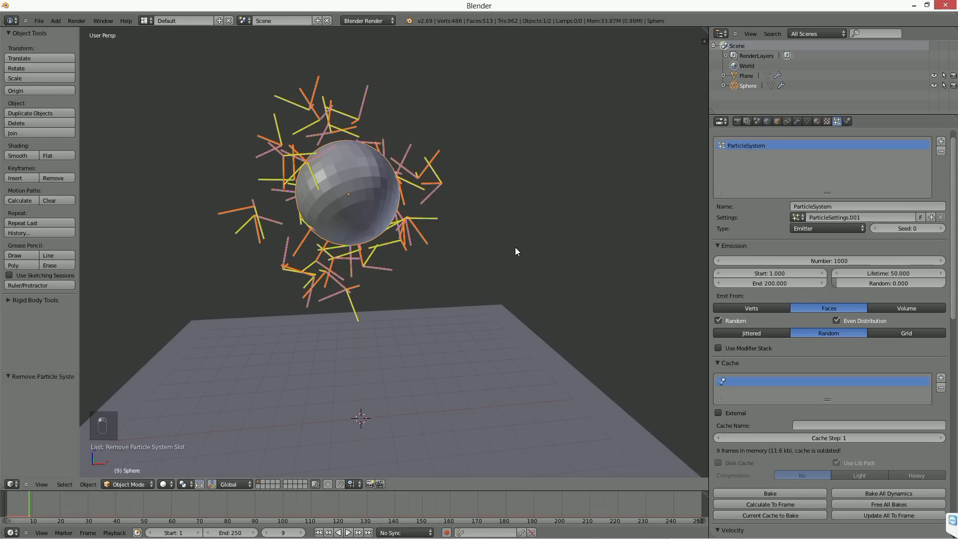
Step: Switch to FFsplit to check the recording status, then return to Blender
{"action": "middle_click_drag", "start_coordinate": [514, 251], "coordinate": [454, 259]}
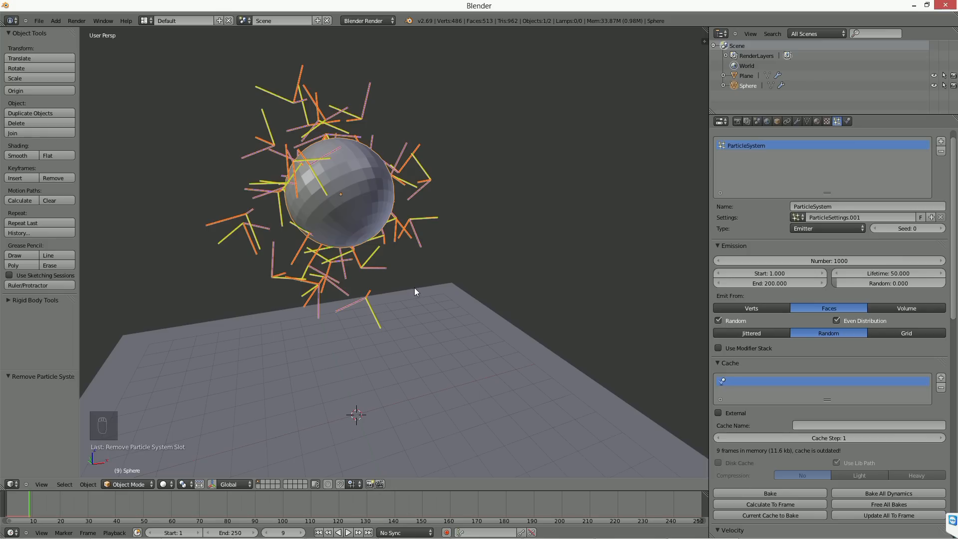
{"action": "middle_click_drag", "start_coordinate": [413, 288], "coordinate": [385, 285]}
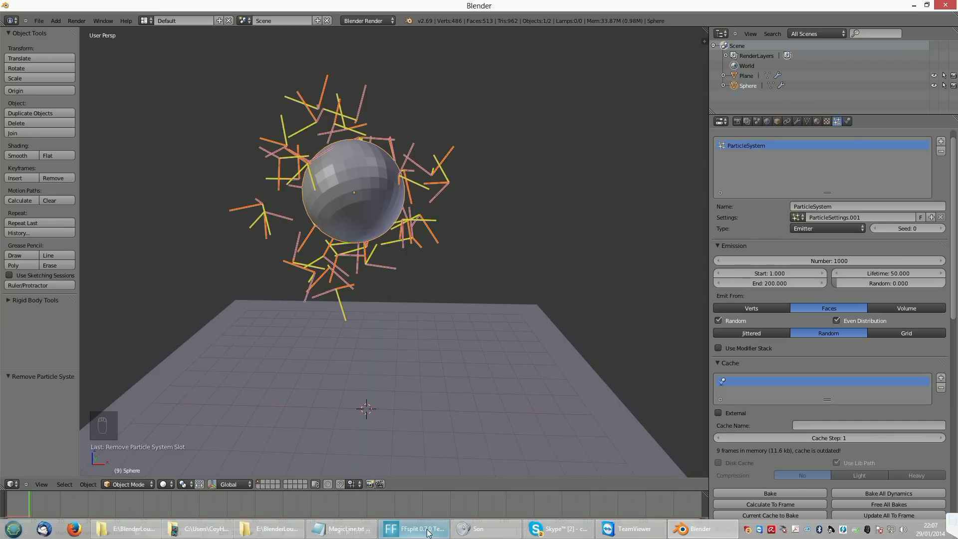
{"action": "left_click", "coordinate": [422, 528]}
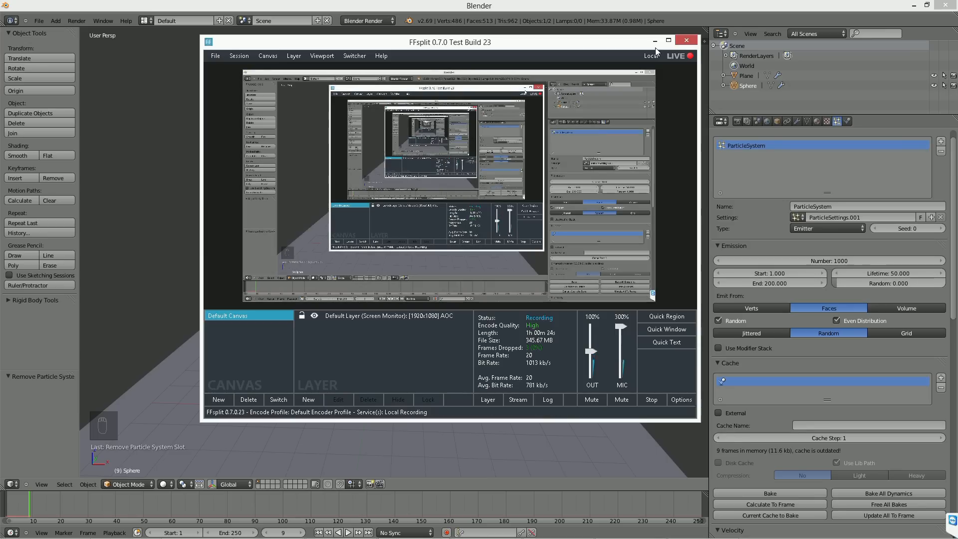
{"action": "left_click", "coordinate": [655, 42]}
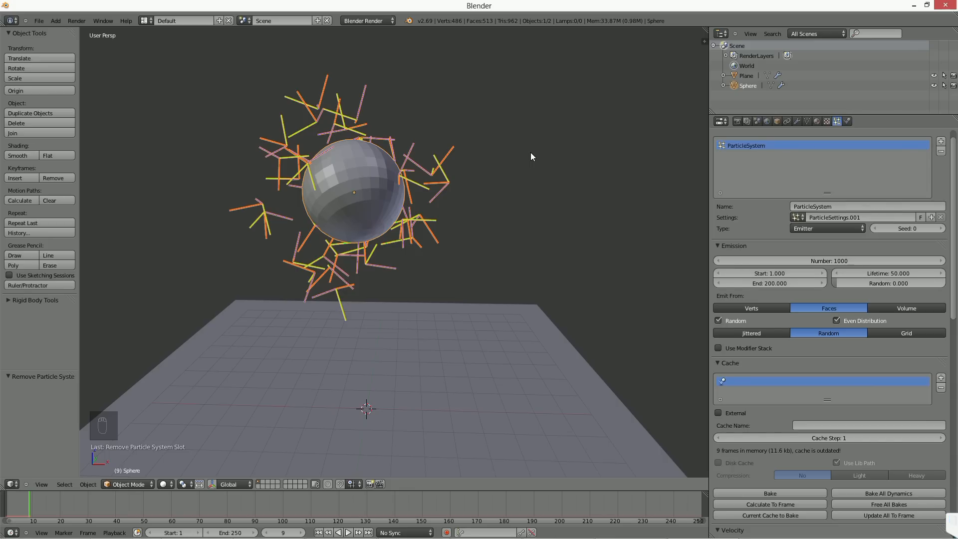
Step: Advance the animation frame by frame from frame 9 to frame 17
{"action": "mouse_move", "coordinate": [363, 238]}
{"action": "middle_mouse_down"}
{"action": "mouse_move", "coordinate": [375, 238]}
{"action": "mouse_move", "coordinate": [361, 233]}
{"action": "middle_mouse_up"}
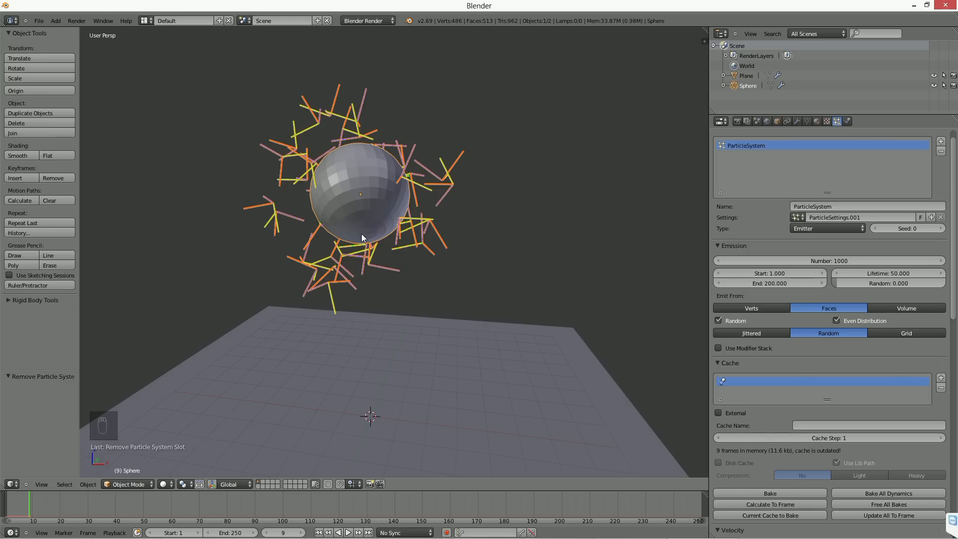
{"action": "scroll", "coordinate": [422, 324], "scroll_direction": "down", "scroll_amount": 2}
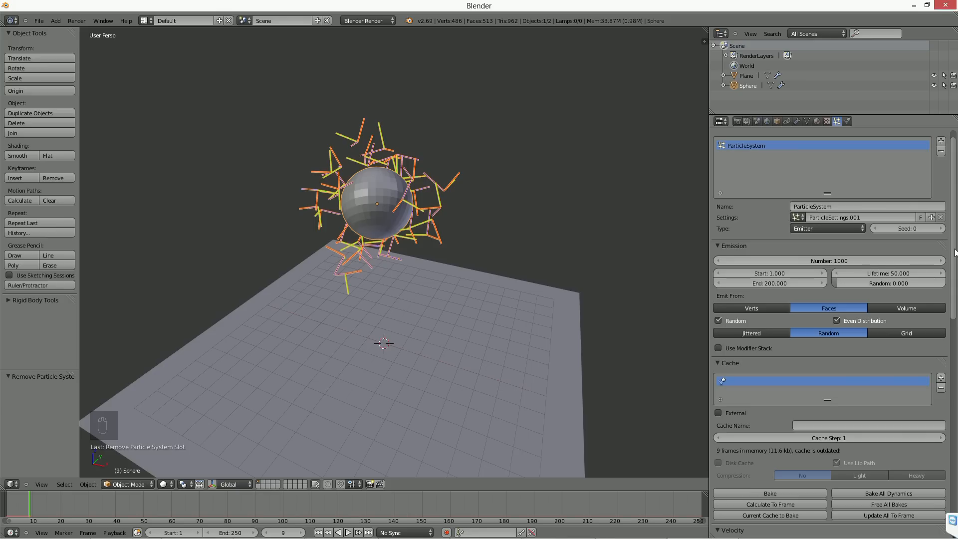
{"action": "middle_click_drag", "start_coordinate": [580, 312], "coordinate": [516, 289]}
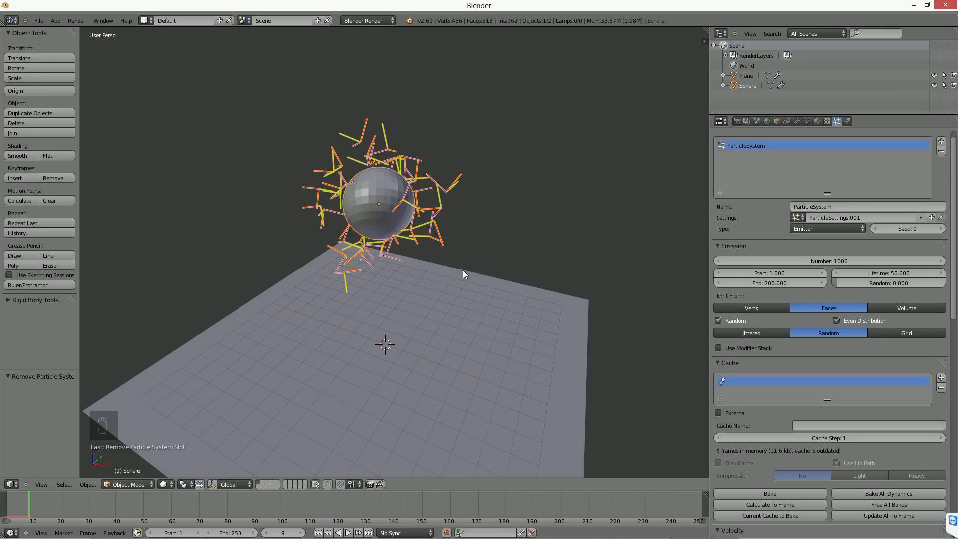
{"action": "scroll", "coordinate": [465, 268], "scroll_direction": "up", "scroll_amount": 1}
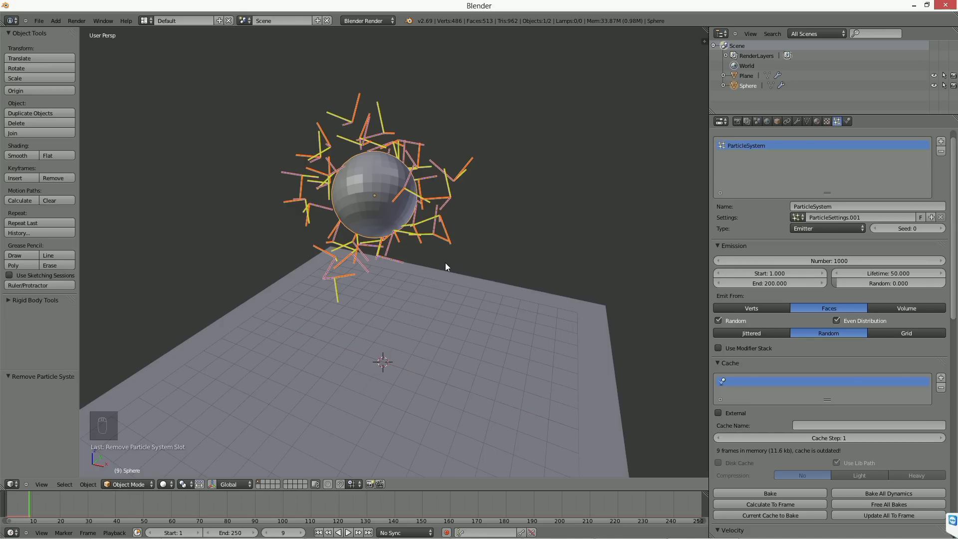
{"action": "key", "text": "Right"}
{"action": "key", "text": "Right"}
{"action": "key", "text": "Right"}
{"action": "key", "text": "Right"}
{"action": "key", "text": "Right"}
{"action": "key", "text": "Right"}
{"action": "key", "text": "Right"}
{"action": "key", "text": "Right"}
{"action": "key", "text": "Right"}
{"action": "key", "text": "Right"}
{"action": "key", "text": "Right"}
{"action": "key", "text": "Right"}
{"action": "key", "text": "Right"}
{"action": "key", "text": "Right"}
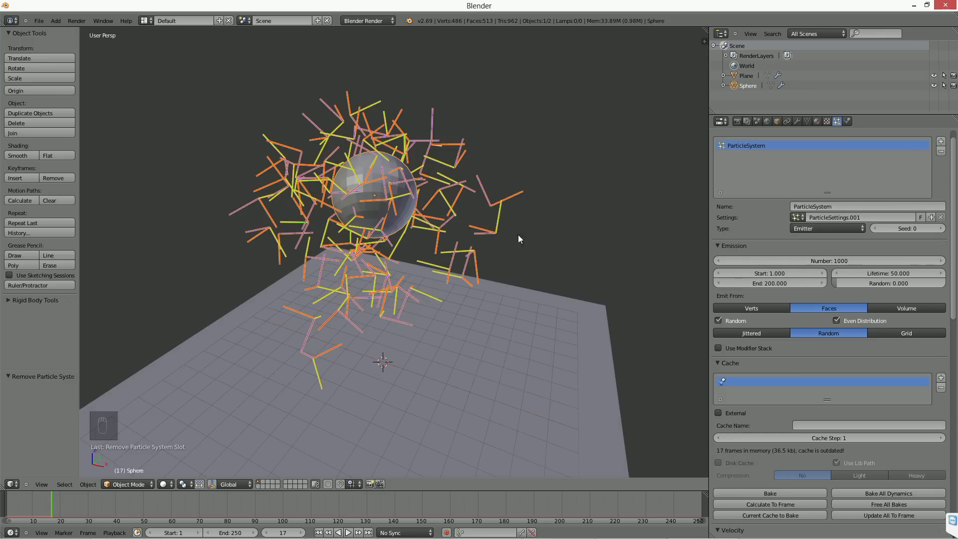
Step: Examine the emitted particles around the sphere and review the cache, velocity, rotation and physics settings
{"action": "middle_click_drag", "start_coordinate": [455, 272], "coordinate": [442, 269]}
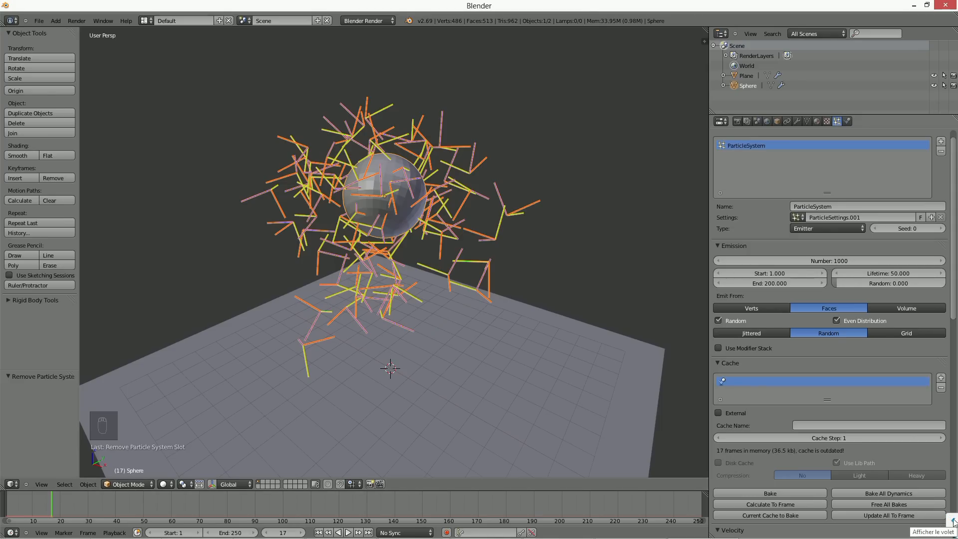
{"action": "mouse_move", "coordinate": [454, 318]}
{"action": "middle_mouse_down"}
{"action": "mouse_move", "coordinate": [430, 328]}
{"action": "mouse_move", "coordinate": [446, 327]}
{"action": "middle_mouse_up"}
{"action": "scroll", "coordinate": [430, 327], "scroll_direction": "up", "scroll_amount": 1}
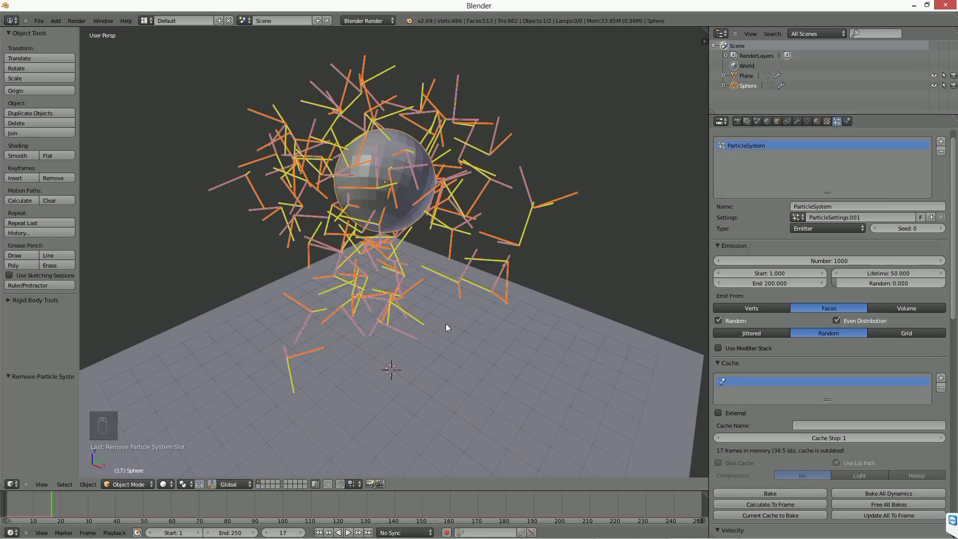
{"action": "scroll", "coordinate": [763, 409], "scroll_direction": "down", "scroll_amount": 6}
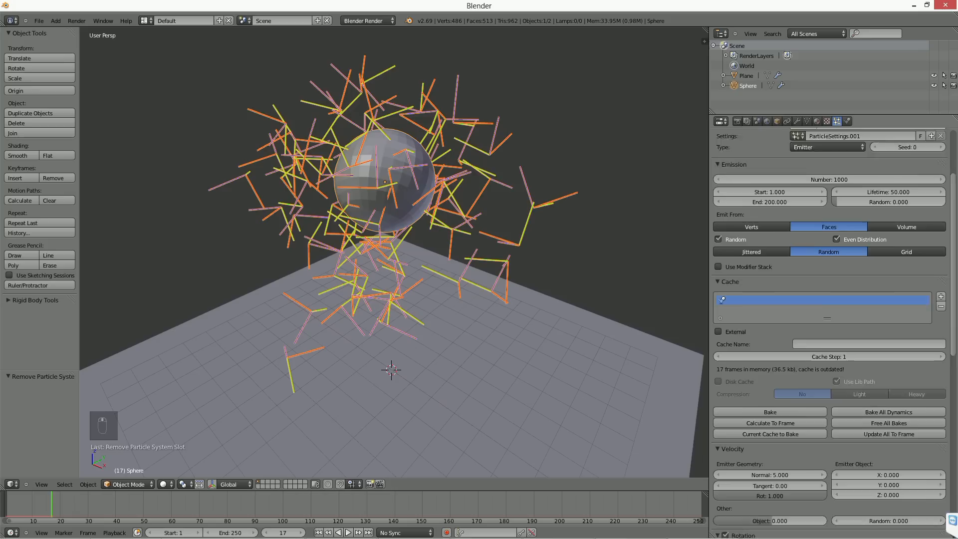
{"action": "scroll", "coordinate": [816, 415], "scroll_direction": "down", "scroll_amount": 8}
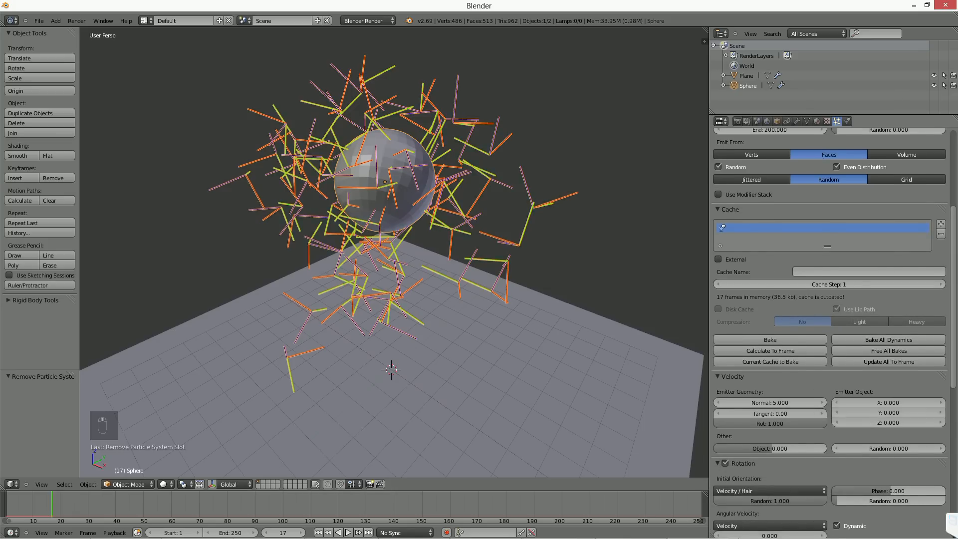
{"action": "scroll", "coordinate": [825, 328], "scroll_direction": "down", "scroll_amount": 1}
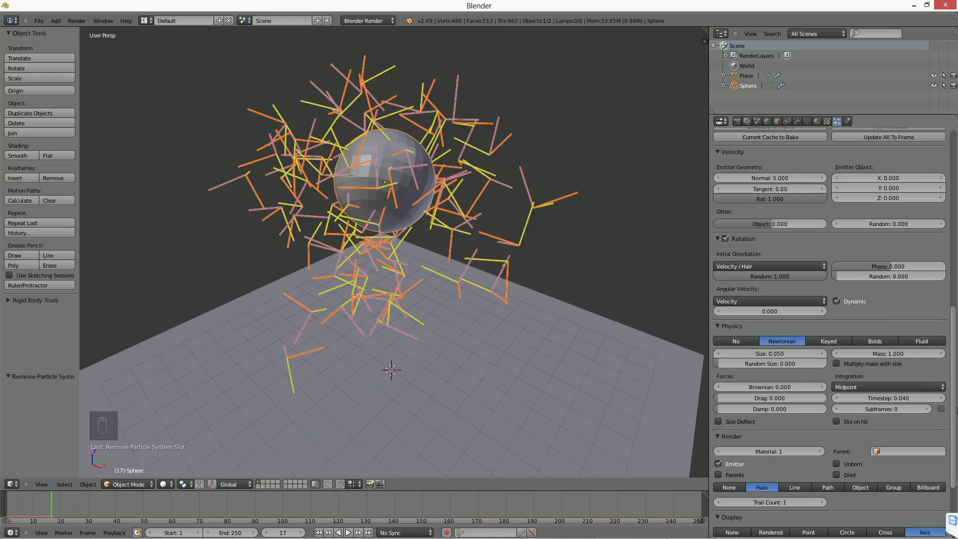
{"action": "scroll", "coordinate": [733, 360], "scroll_direction": "up", "scroll_amount": 6}
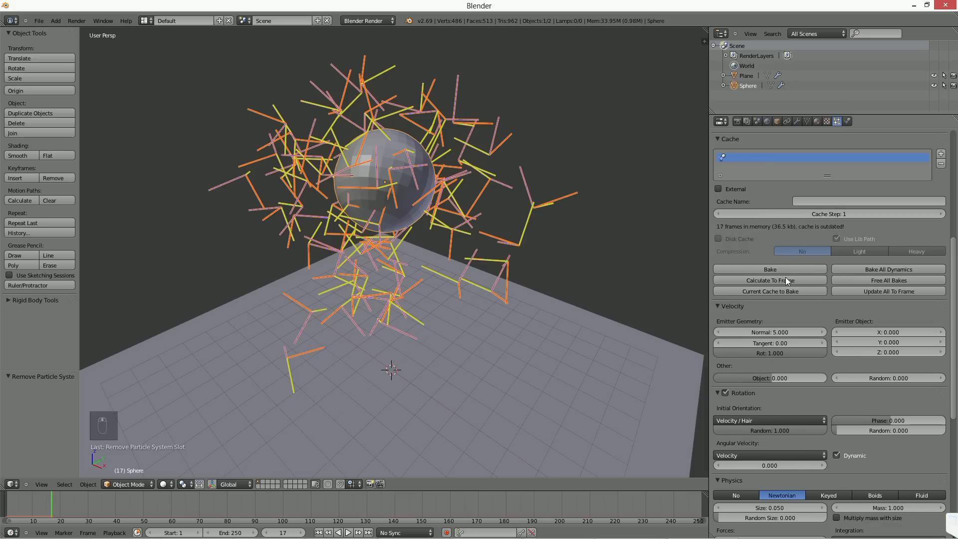
{"action": "scroll", "coordinate": [792, 234], "scroll_direction": "up", "scroll_amount": 5}
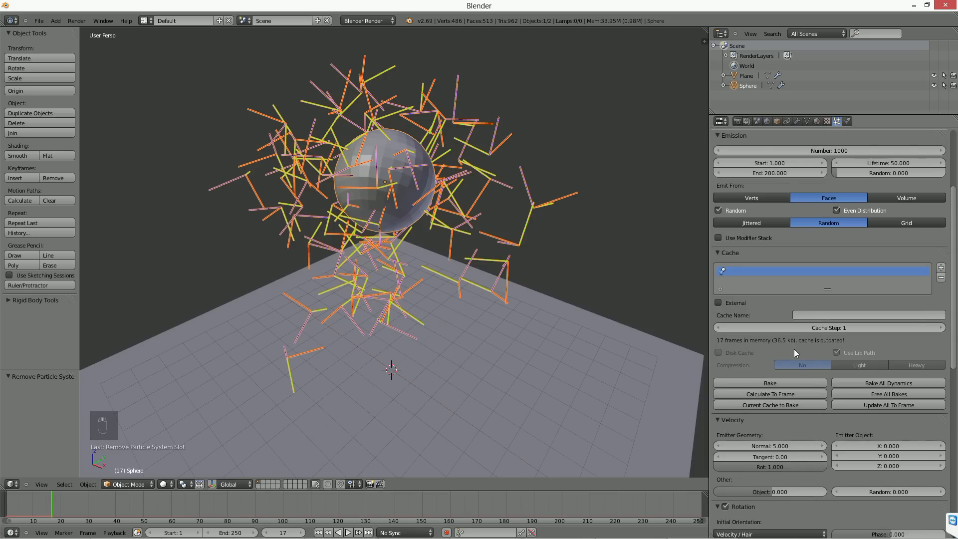
{"action": "scroll", "coordinate": [794, 415], "scroll_direction": "down", "scroll_amount": 8}
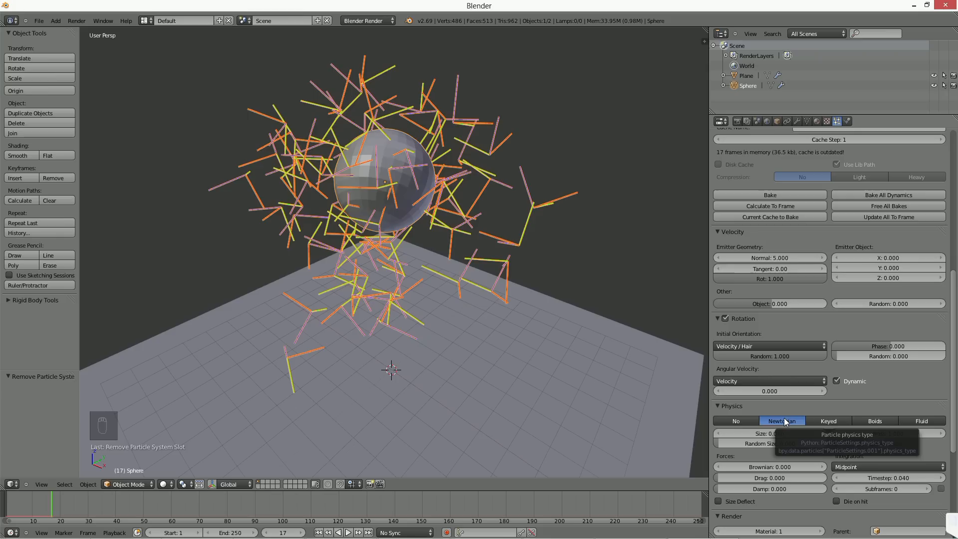
{"action": "scroll", "coordinate": [759, 347], "scroll_direction": "down", "scroll_amount": 3}
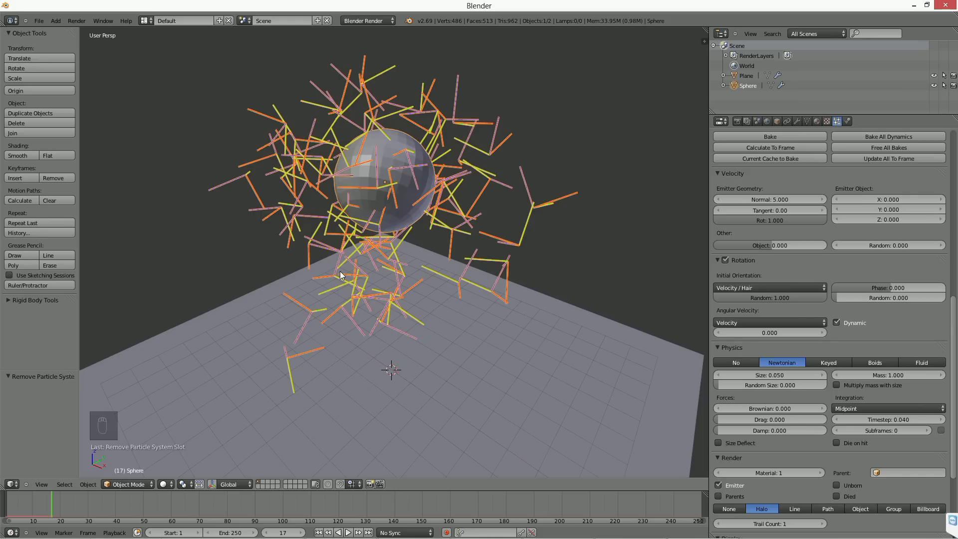
Step: Set the particles' random size to 1.000, scrub the timeline to frame 25 and return to frame 1
{"action": "middle_click_drag", "start_coordinate": [457, 277], "coordinate": [477, 288]}
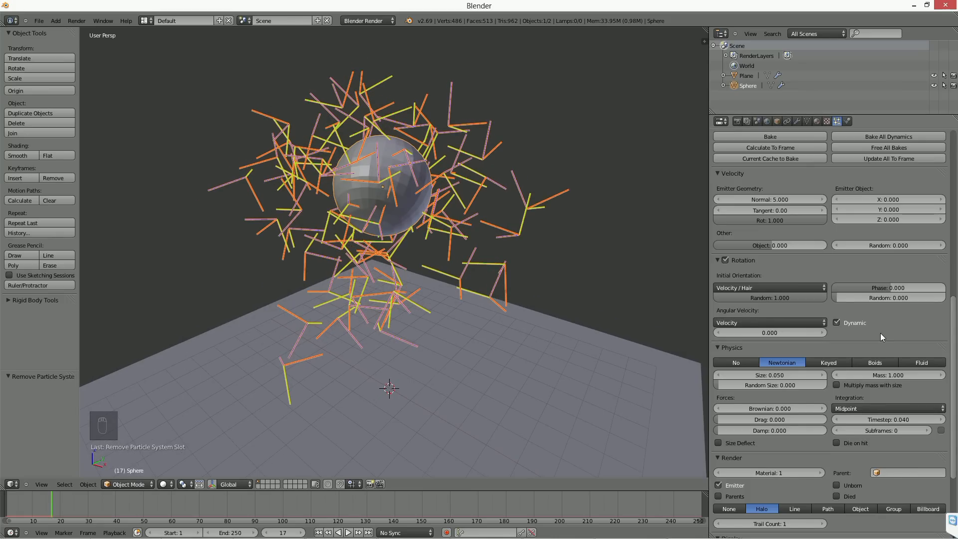
{"action": "left_click_drag", "start_coordinate": [770, 385], "coordinate": [813, 384]}
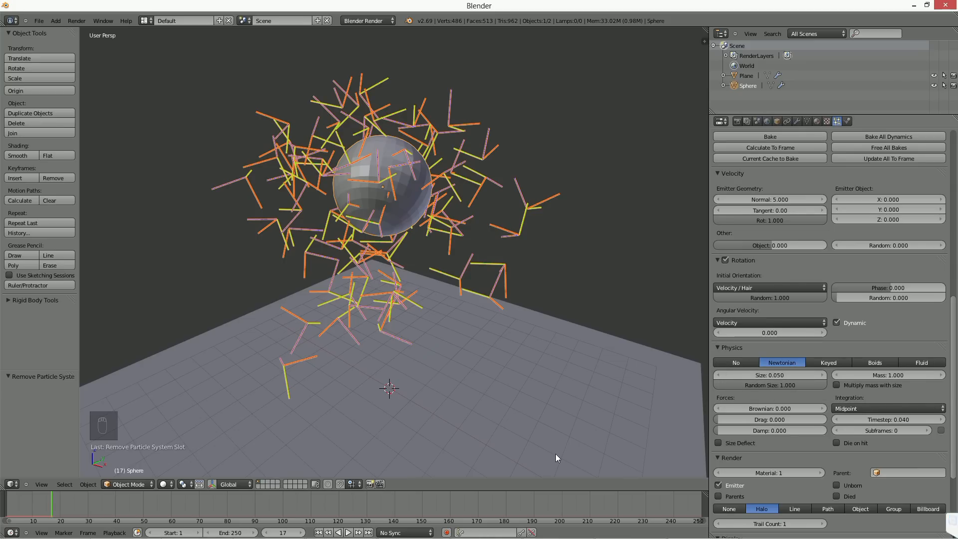
{"action": "left_click", "coordinate": [99, 508]}
{"action": "left_click_drag", "start_coordinate": [99, 510], "coordinate": [60, 509]}
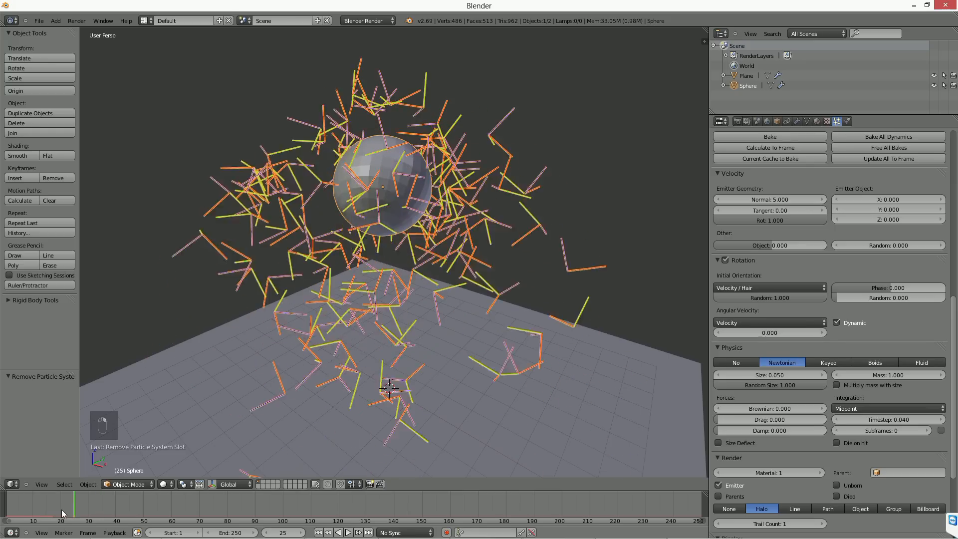
{"action": "left_click", "coordinate": [317, 532]}
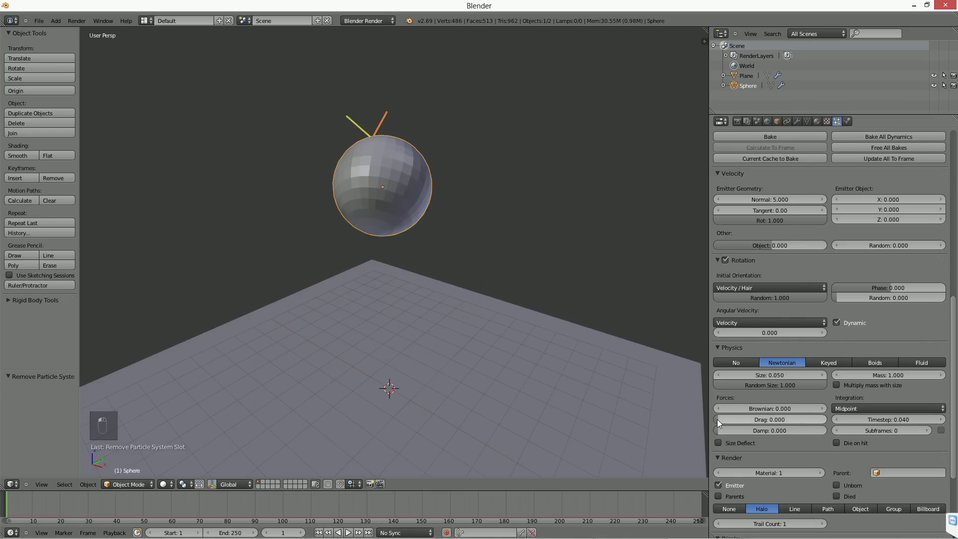
Step: Set the particle display to Rendered and play the animation up to frame 25
{"action": "scroll", "coordinate": [850, 379], "scroll_direction": "down", "scroll_amount": 5}
{"action": "scroll", "coordinate": [846, 324], "scroll_direction": "down", "scroll_amount": 1}
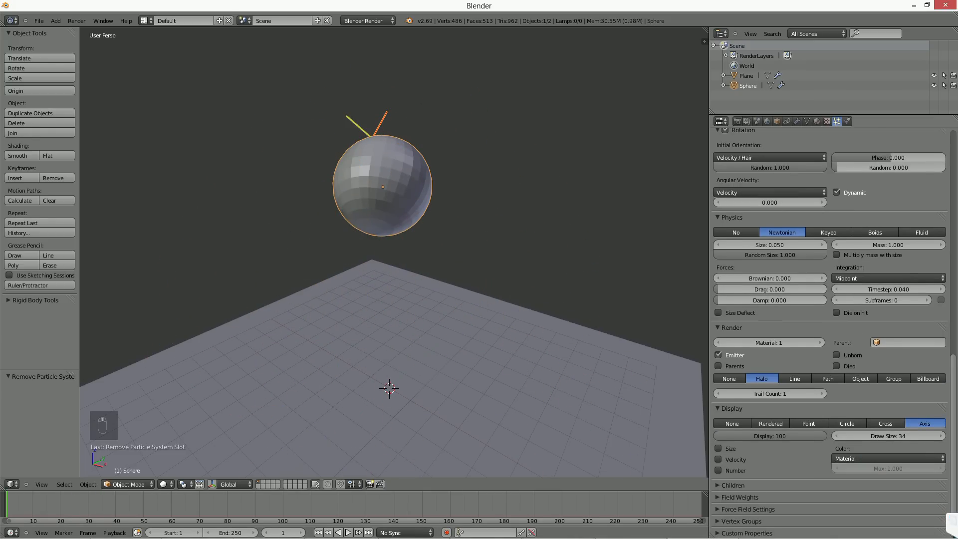
{"action": "left_click", "coordinate": [765, 424]}
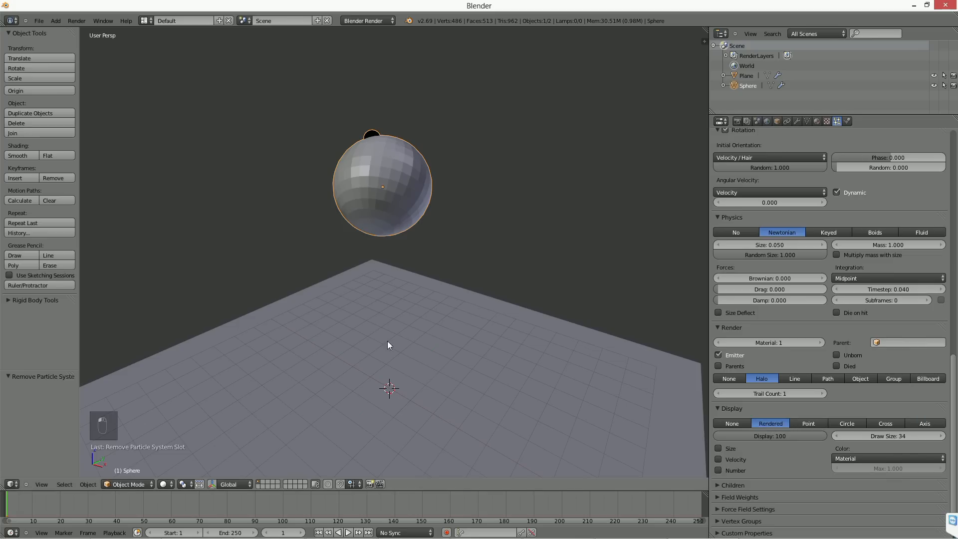
{"action": "key", "text": "alt+a"}
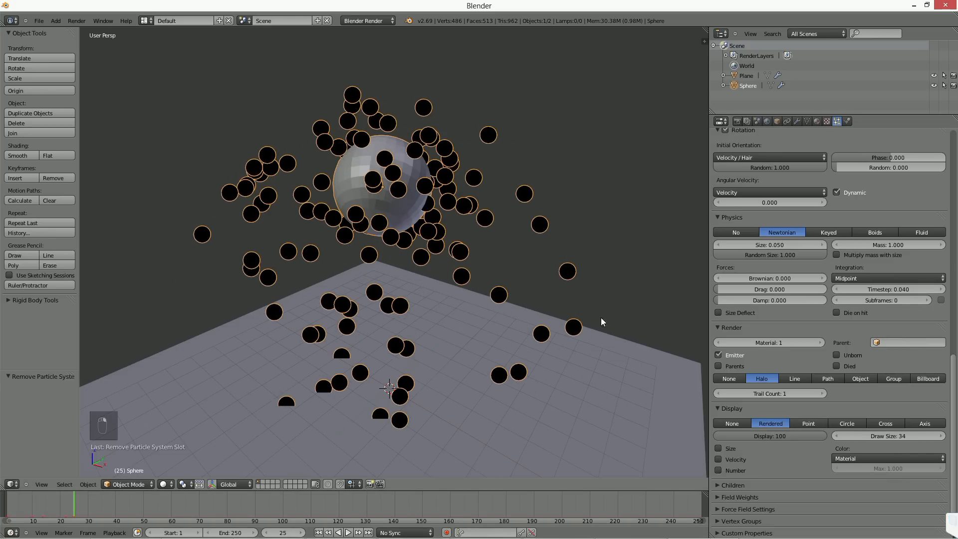
{"action": "middle_click_drag", "start_coordinate": [437, 285], "coordinate": [425, 295]}
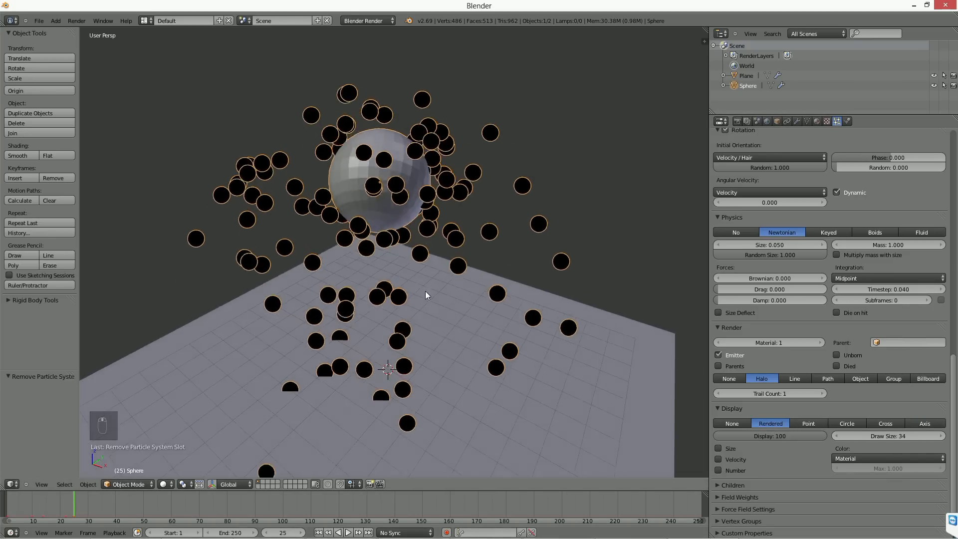
Step: Set the particle size to 0.190 and render the particles as objects, with Cube as the dupli object
{"action": "mouse_move", "coordinate": [771, 244]}
{"action": "left_mouse_down"}
{"action": "mouse_move", "coordinate": [798, 245]}
{"action": "mouse_move", "coordinate": [773, 245]}
{"action": "left_mouse_up"}
{"action": "left_click", "coordinate": [858, 379]}
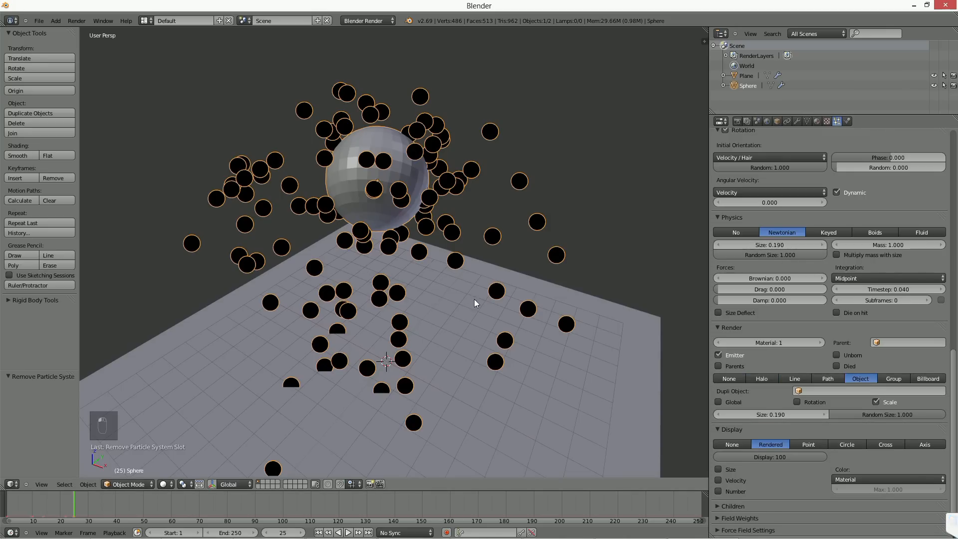
{"action": "left_click", "coordinate": [318, 532]}
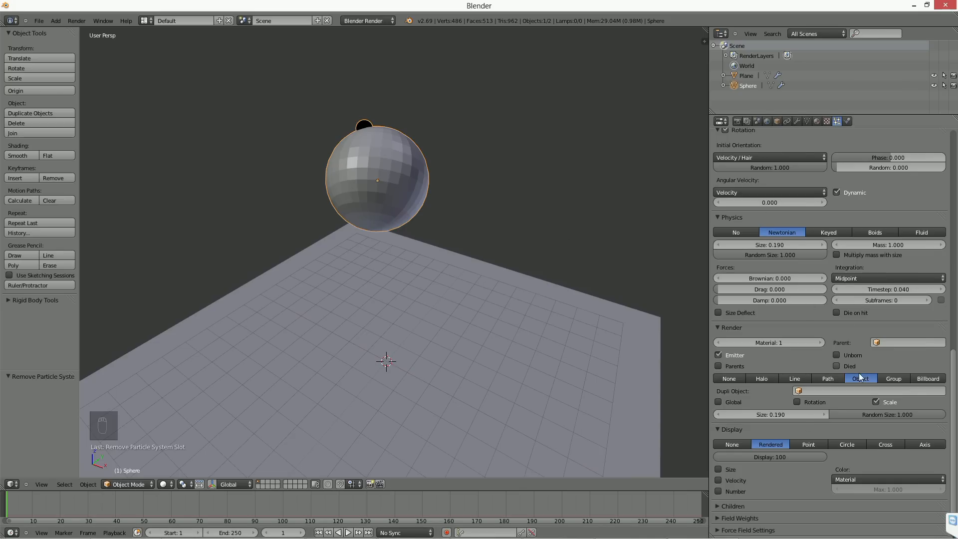
{"action": "left_click", "coordinate": [873, 391]}
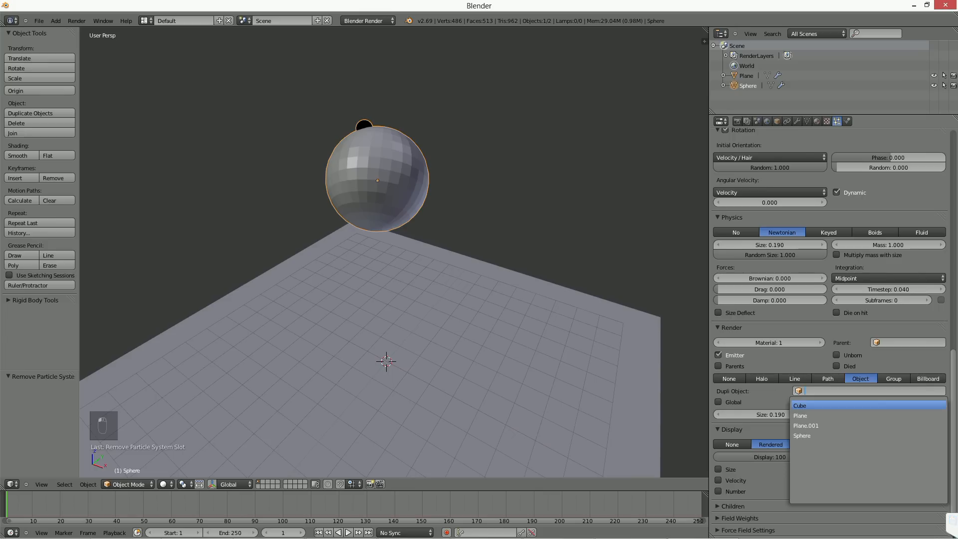
{"action": "left_click", "coordinate": [817, 399]}
Step: Play the animation up to frame 23 and set the particle size to 1.000
{"action": "left_click", "coordinate": [348, 532]}
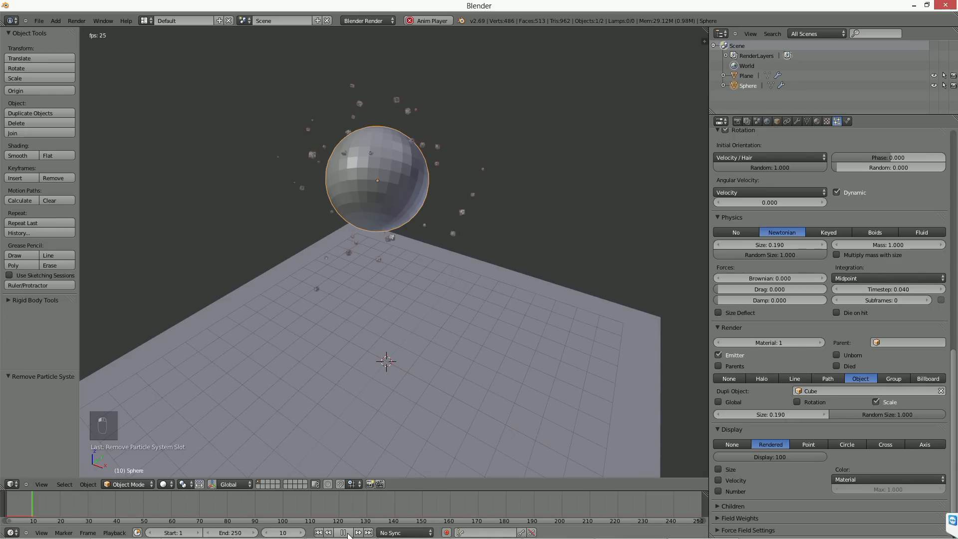
{"action": "left_click", "coordinate": [348, 532]}
{"action": "left_click_drag", "start_coordinate": [768, 412], "coordinate": [949, 418]}
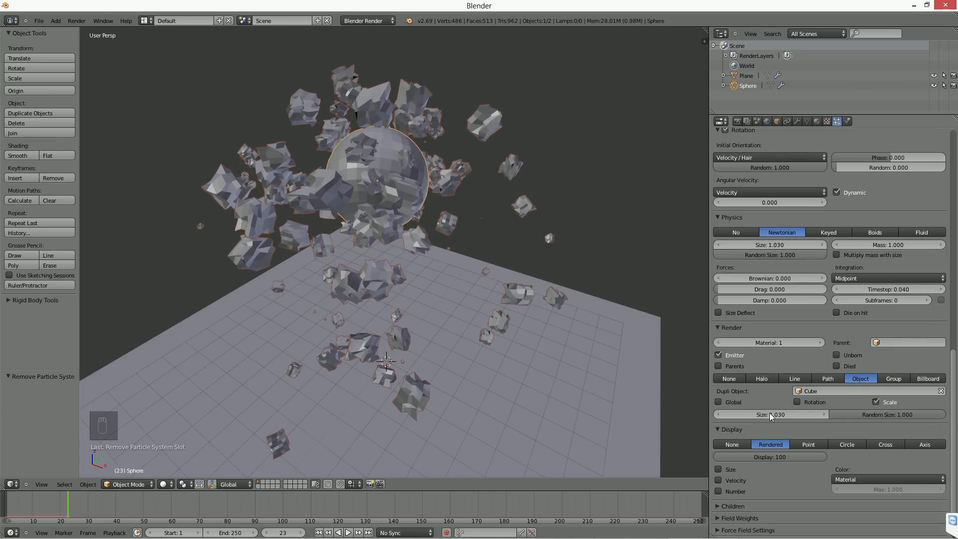
{"action": "left_click", "coordinate": [781, 417]}
{"action": "type", "text": "1.03"}
{"action": "key", "text": "Return"}
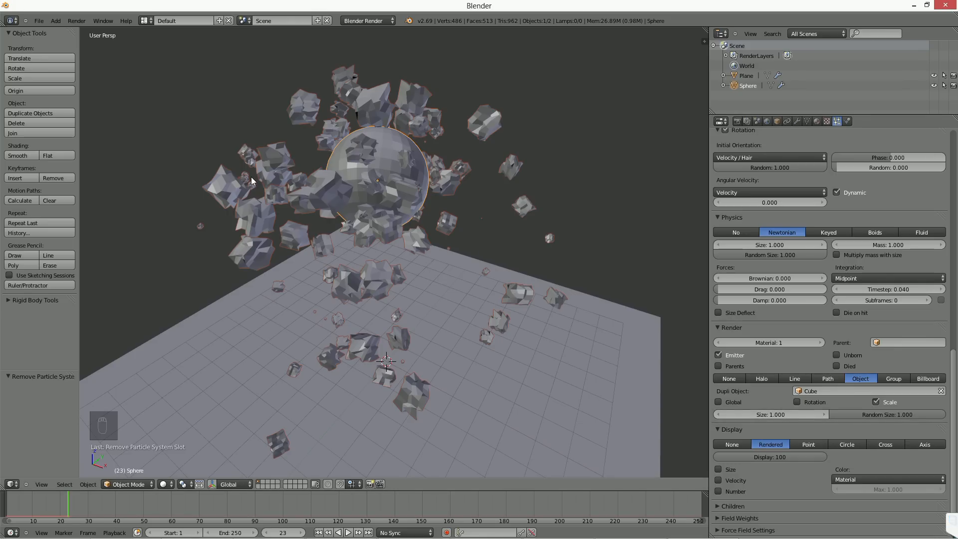
Step: Enable the Rotation and Global options for the duplicated Cube particles
{"action": "left_click", "coordinate": [800, 400]}
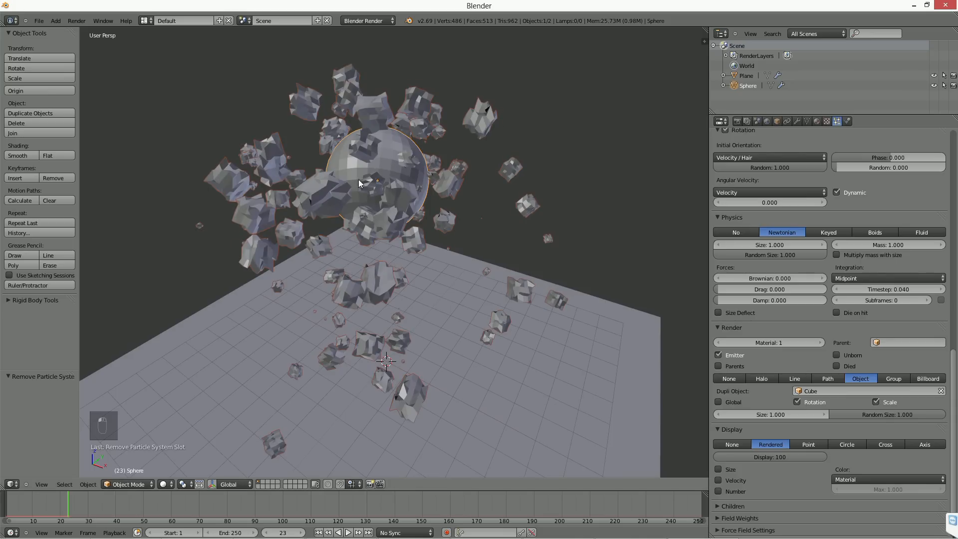
{"action": "left_click", "coordinate": [732, 402]}
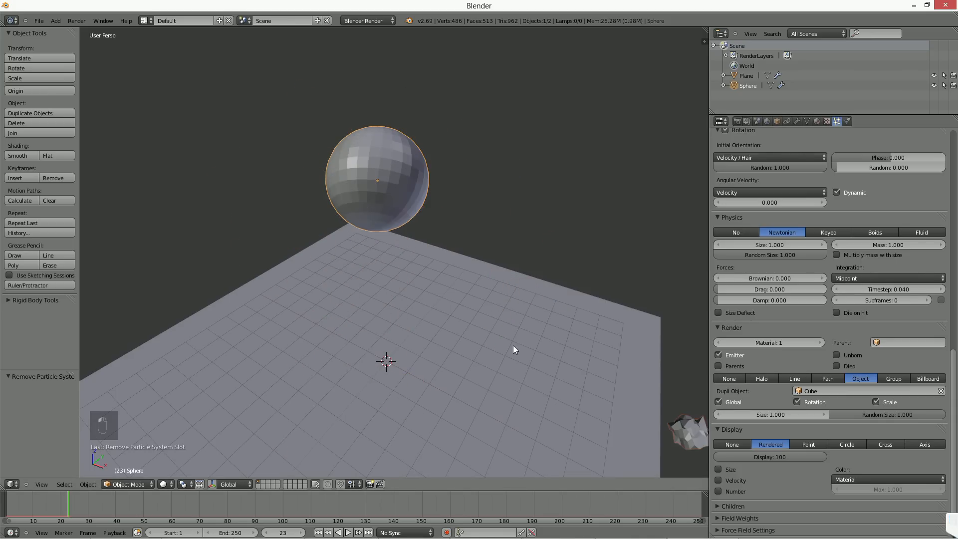
{"action": "scroll", "coordinate": [523, 329], "scroll_direction": "down", "scroll_amount": 1}
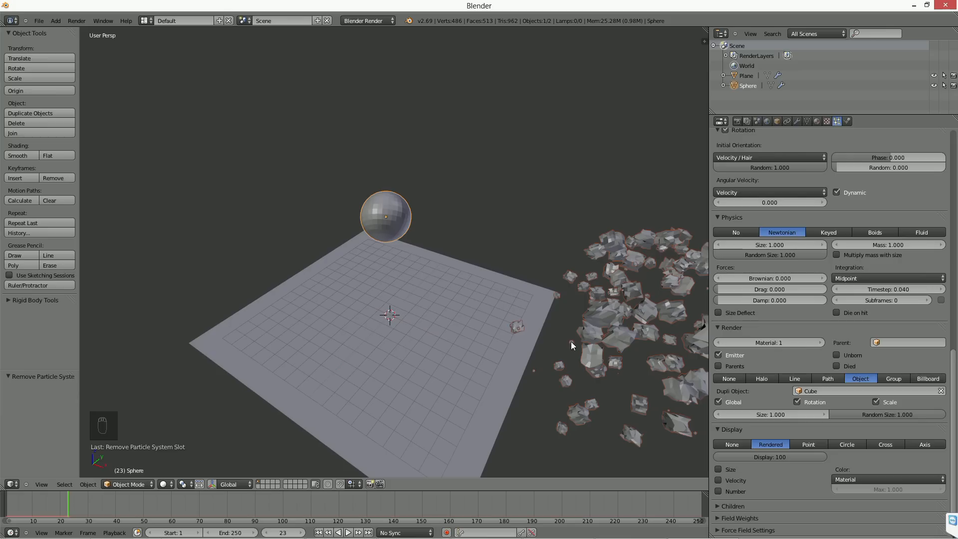
{"action": "right_click", "coordinate": [519, 329]}
{"action": "right_click", "coordinate": [512, 329]}
{"action": "key", "text": "g"}
{"action": "right_click", "coordinate": [623, 327]}
{"action": "key", "text": "g"}
{"action": "right_click", "coordinate": [513, 327]}
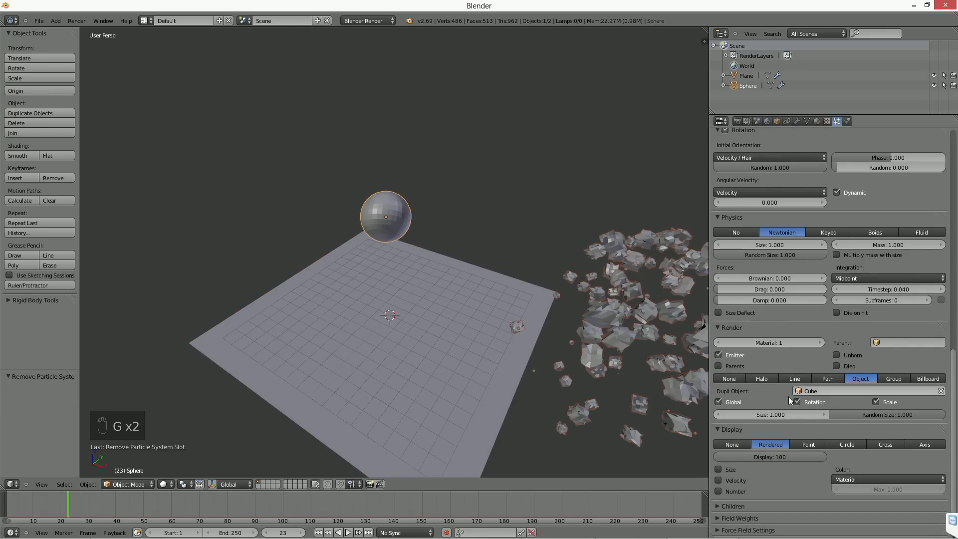
Step: Disable the Global option for the duplicated Cube particles so they emit from the sphere
{"action": "left_click", "coordinate": [727, 401]}
{"action": "scroll", "coordinate": [466, 334], "scroll_direction": "up", "scroll_amount": 3}
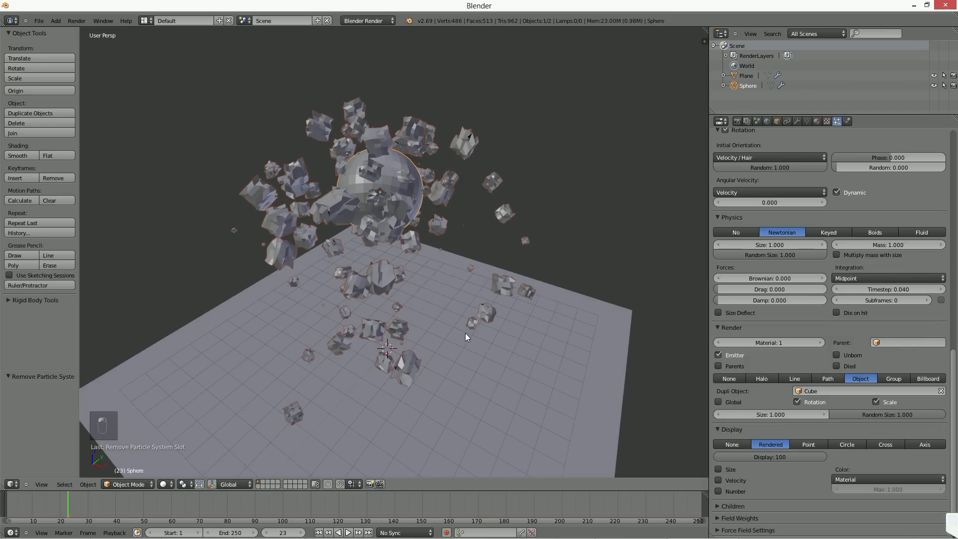
{"action": "scroll", "coordinate": [465, 334], "scroll_direction": "up", "scroll_amount": 2}
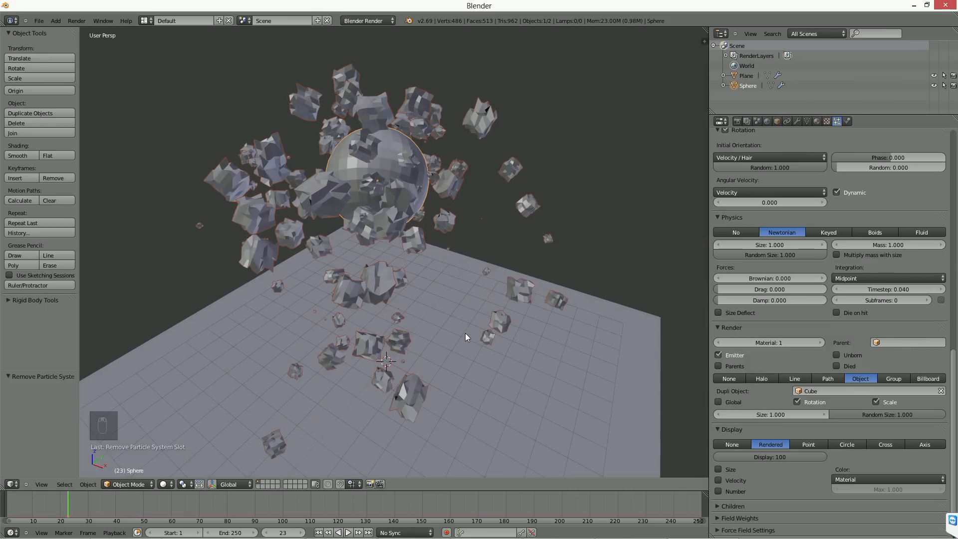
{"action": "left_click_drag", "start_coordinate": [771, 457], "coordinate": [827, 462]}
{"action": "left_click", "coordinate": [718, 469]}
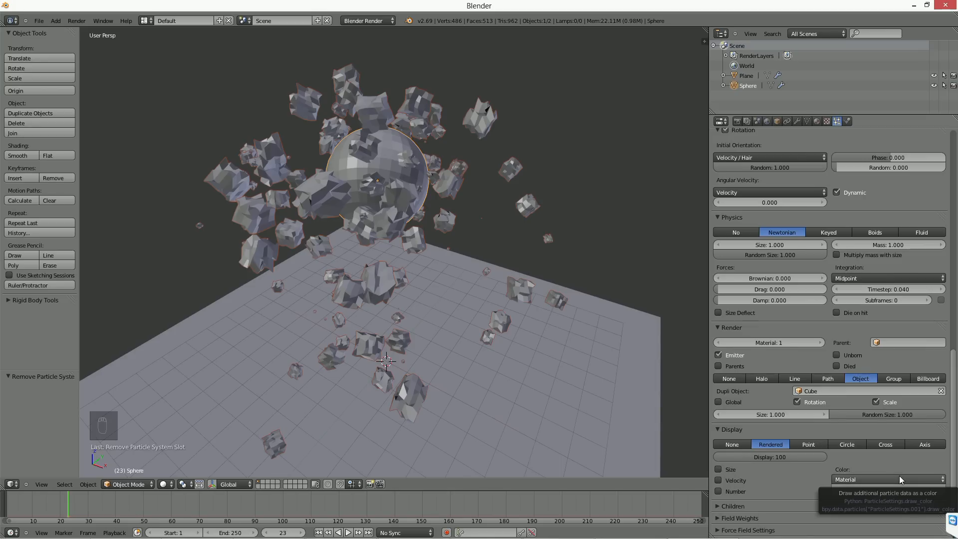
Step: Switch the particle rendering to Halo
{"action": "left_click", "coordinate": [763, 378]}
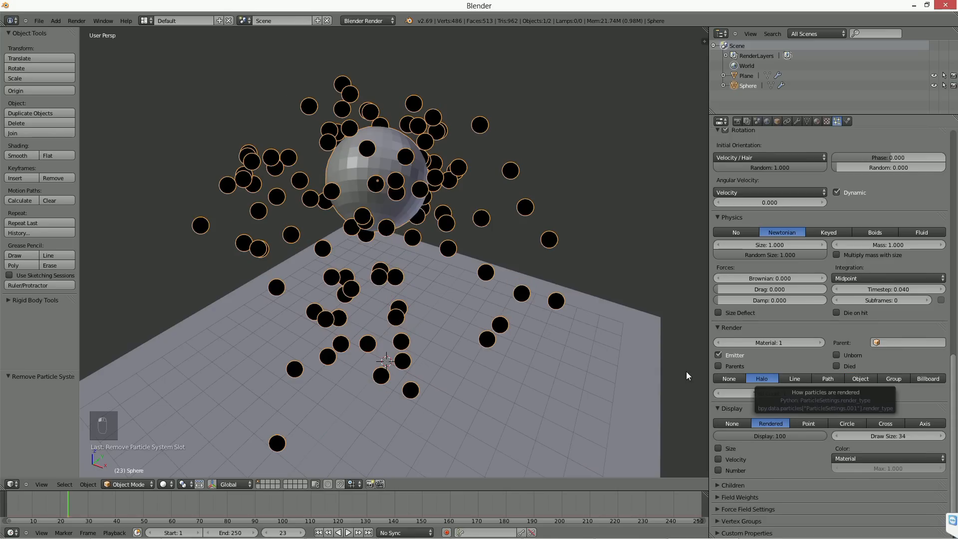
{"action": "left_click", "coordinate": [766, 245]}
{"action": "type", "text": "0.81"}
{"action": "key", "text": "Escape"}
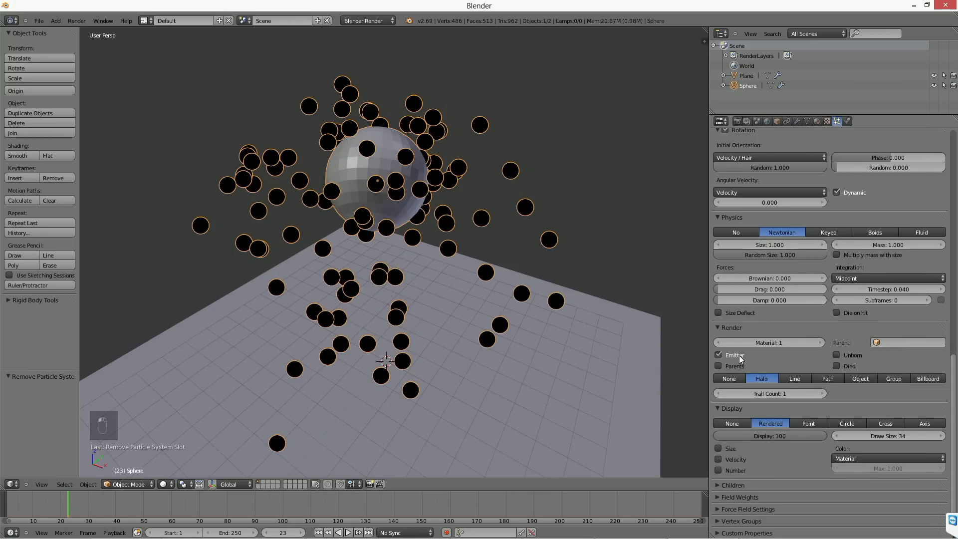
Step: Set the particle display to Point and play the animation up to frame 48
{"action": "left_click", "coordinate": [740, 423]}
{"action": "left_click", "coordinate": [764, 423]}
{"action": "left_click", "coordinate": [808, 423]}
{"action": "key", "text": "alt+a"}
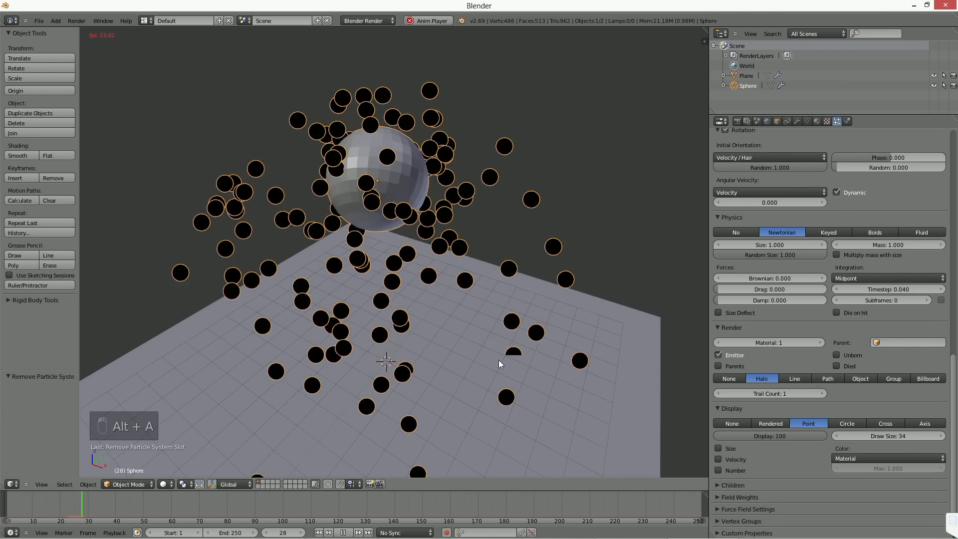
{"action": "left_click", "coordinate": [343, 532]}
Step: Set the particle draw color to Velocity and play the animation up to frame 71
{"action": "left_click", "coordinate": [888, 458]}
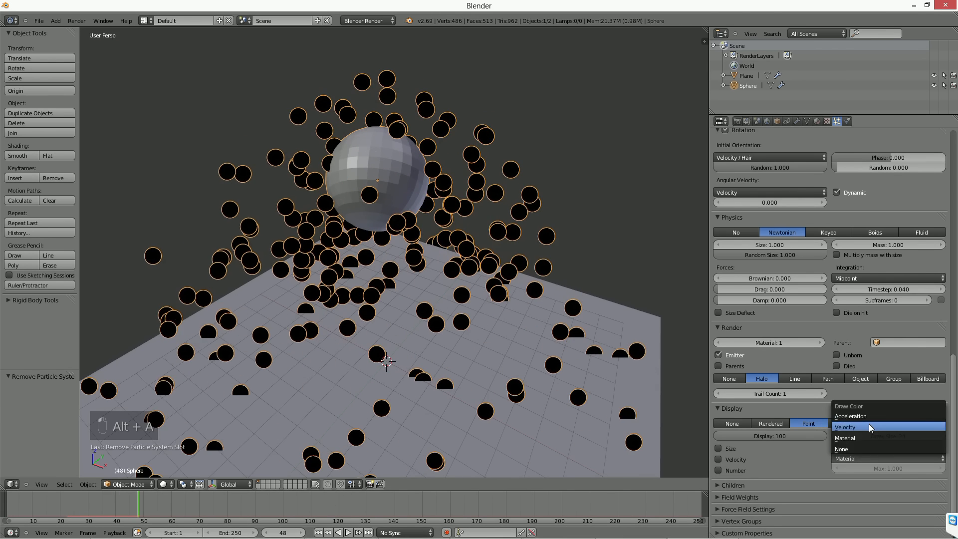
{"action": "left_click", "coordinate": [887, 428]}
{"action": "key", "text": "alt+a"}
{"action": "left_click", "coordinate": [342, 532]}
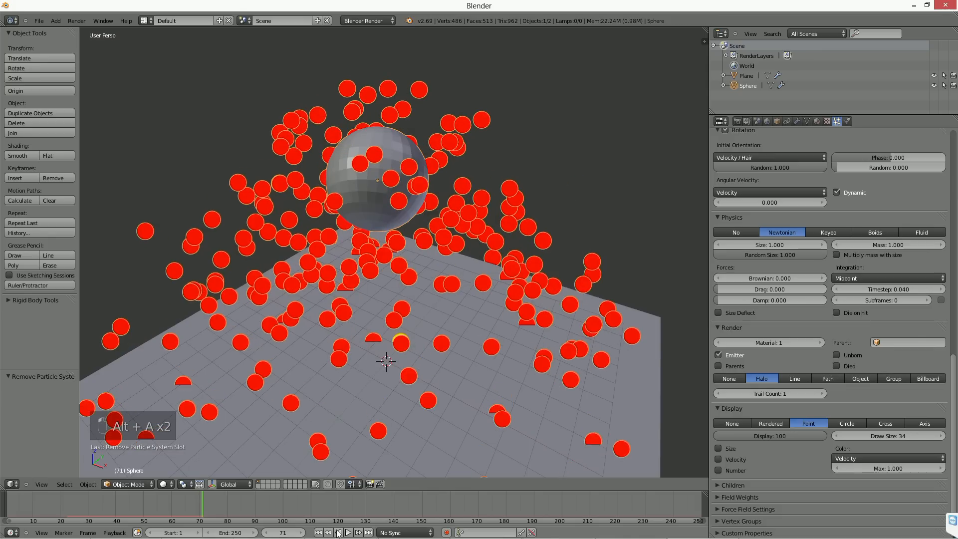
Step: Replay the animation from frame 1 to frame 25 and examine the velocity-colored particles around the sphere
{"action": "left_click", "coordinate": [318, 532]}
{"action": "key", "text": "alt+a"}
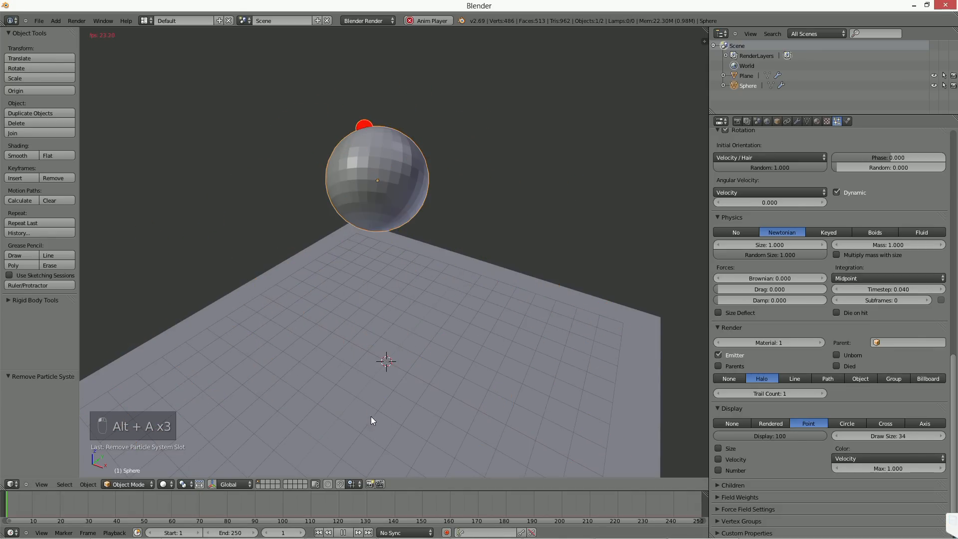
{"action": "left_click", "coordinate": [343, 533]}
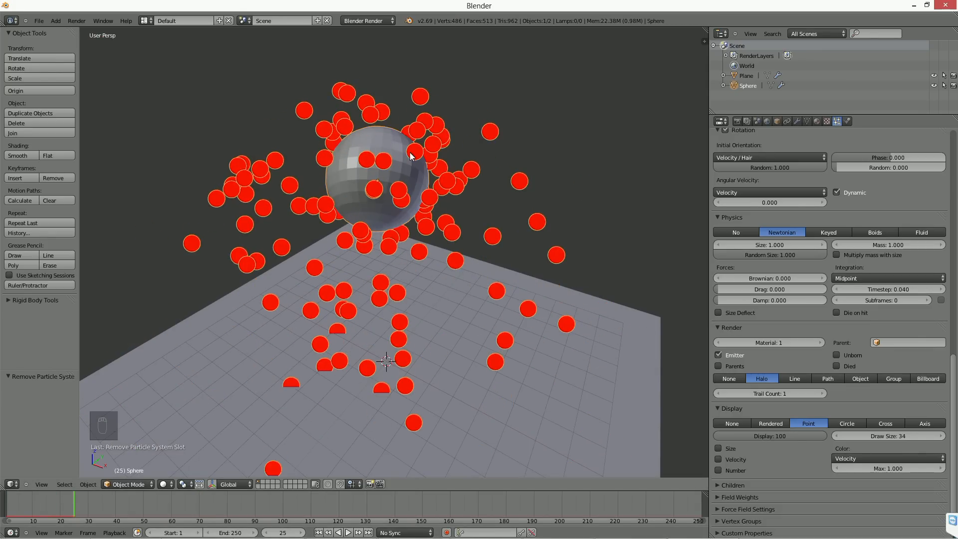
{"action": "middle_click_drag", "start_coordinate": [351, 177], "coordinate": [383, 178]}
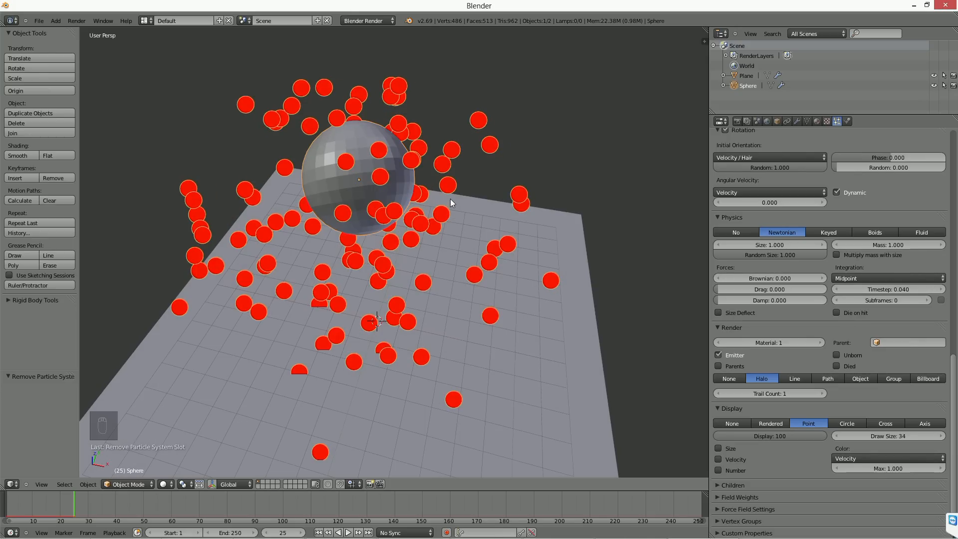
Step: Raise the halo Trail Count to 2, then restore it to 1
{"action": "left_click", "coordinate": [928, 457]}
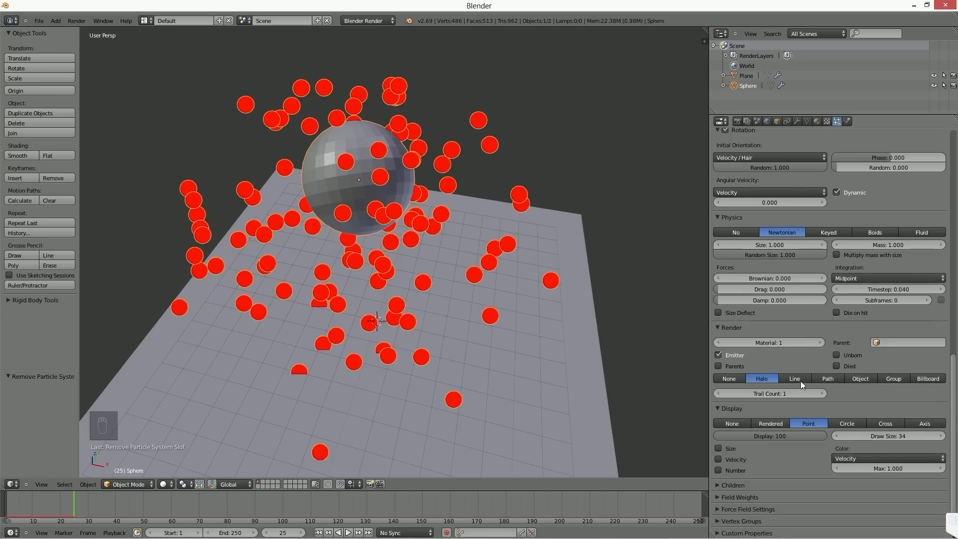
{"action": "left_click", "coordinate": [812, 395]}
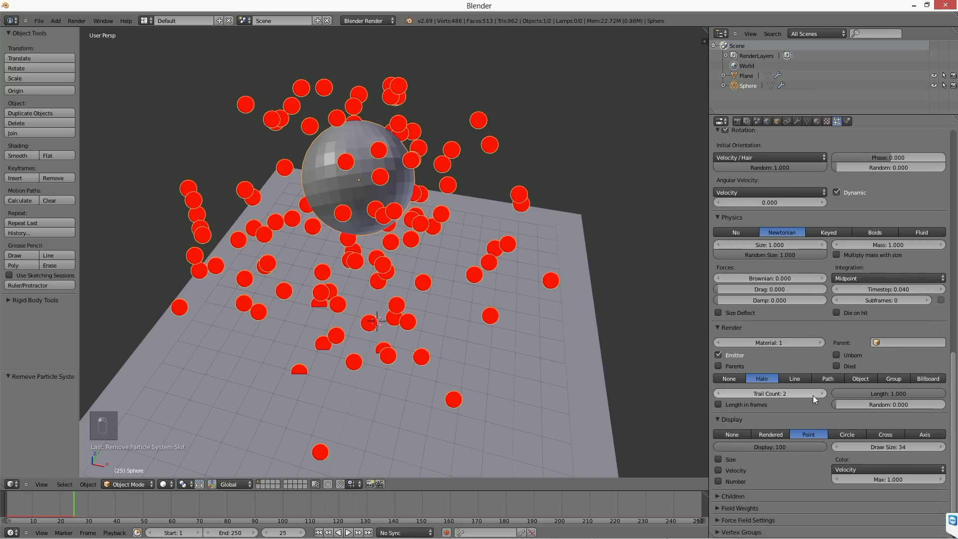
{"action": "left_click", "coordinate": [717, 394]}
{"action": "scroll", "coordinate": [798, 349], "scroll_direction": "up", "scroll_amount": 3}
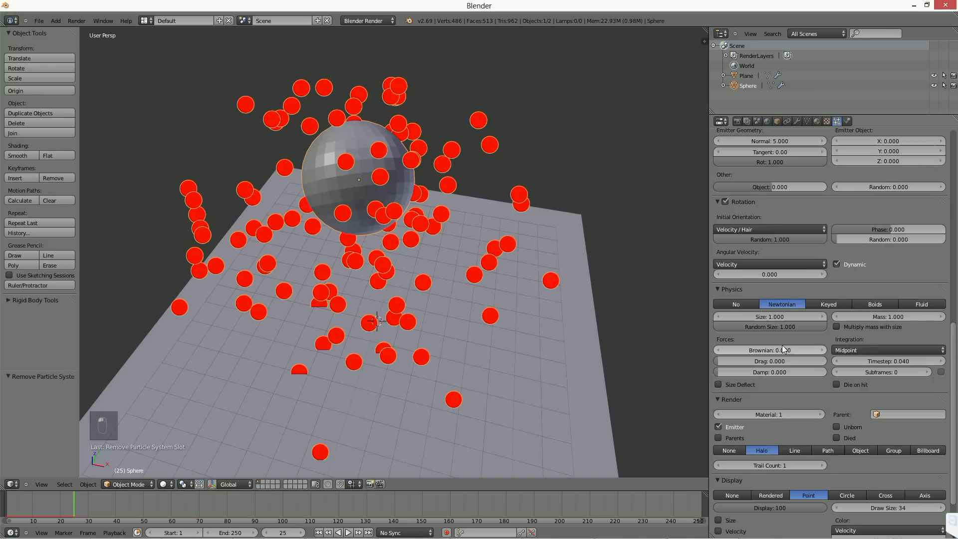
Step: Delete the emitter sphere and add a new UV sphere
{"action": "key", "text": "Delete"}
{"action": "left_click", "coordinate": [412, 211]}
{"action": "middle_click_drag", "start_coordinate": [412, 209], "coordinate": [370, 202]}
{"action": "key", "text": "shift+a"}
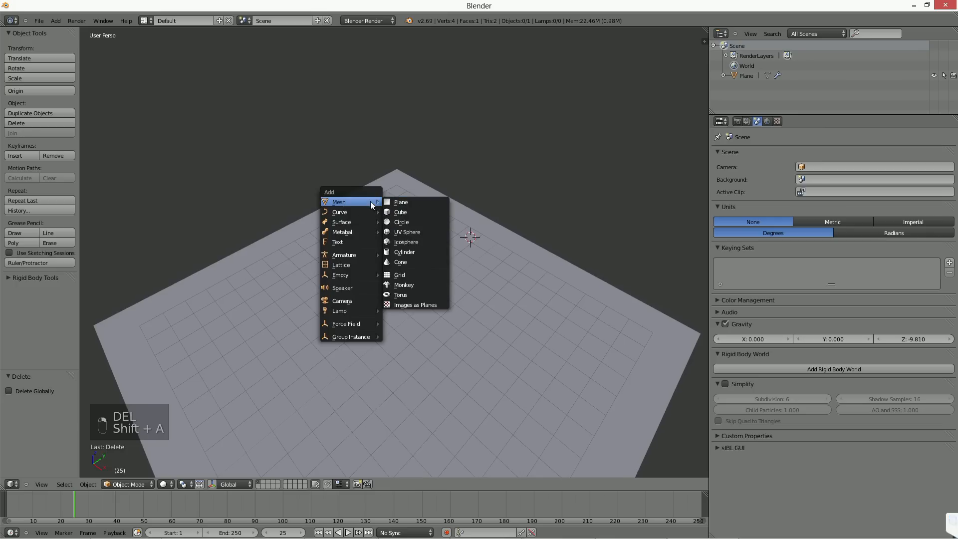
{"action": "left_click", "coordinate": [407, 231]}
Step: Scale the new sphere to about 3.97 units across and raise it about 5 units along Z above the plane
{"action": "middle_click_drag", "start_coordinate": [513, 307], "coordinate": [433, 350]}
{"action": "key", "text": "s"}
{"action": "left_click", "coordinate": [613, 288]}
{"action": "key", "text": "g"}
{"action": "left_click", "coordinate": [433, 350]}
{"action": "key", "text": "g"}
{"action": "middle_click_drag", "start_coordinate": [501, 274], "coordinate": [501, 160]}
{"action": "left_click", "coordinate": [502, 152]}
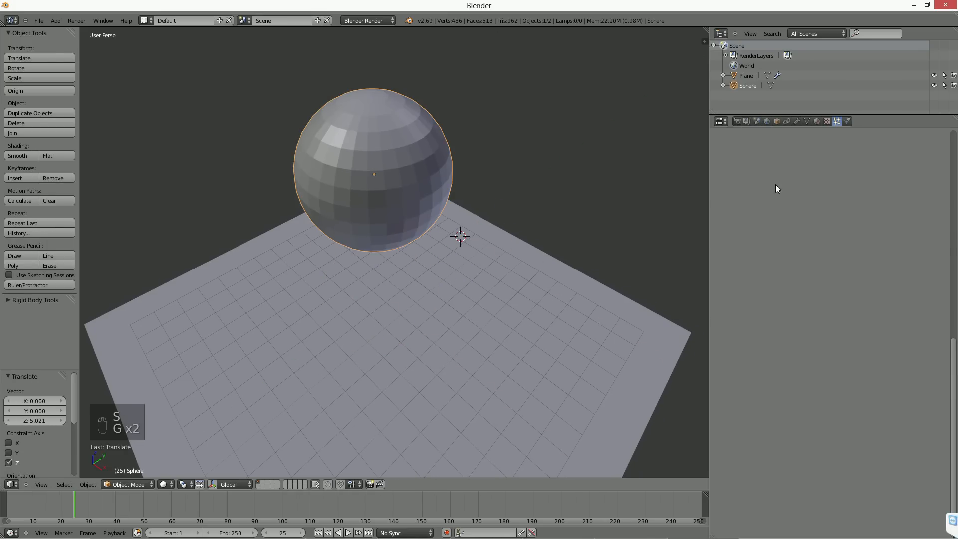
Step: Add a particle system to the new sphere and play the animation up to frame 51
{"action": "left_click", "coordinate": [941, 155]}
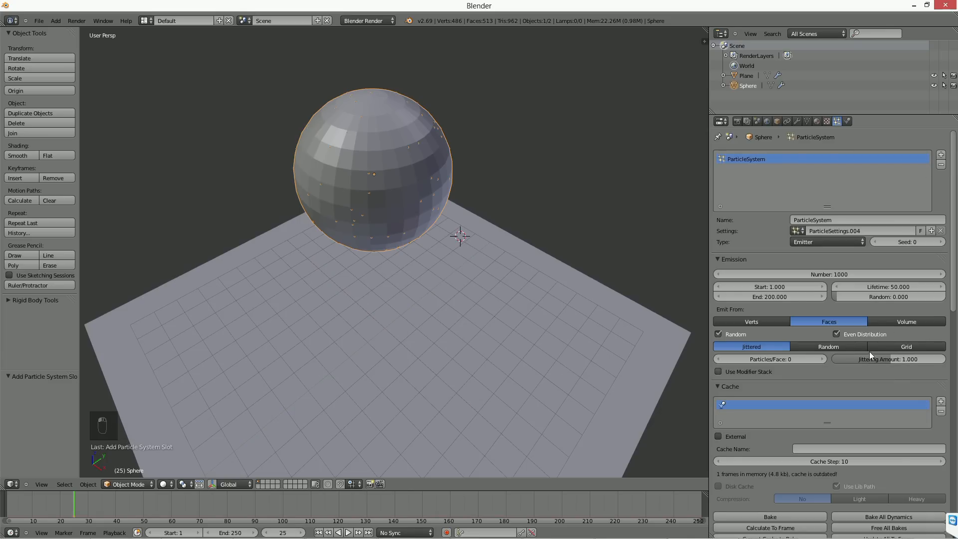
{"action": "key", "text": "alt+a"}
{"action": "middle_click_drag", "start_coordinate": [359, 421], "coordinate": [483, 276]}
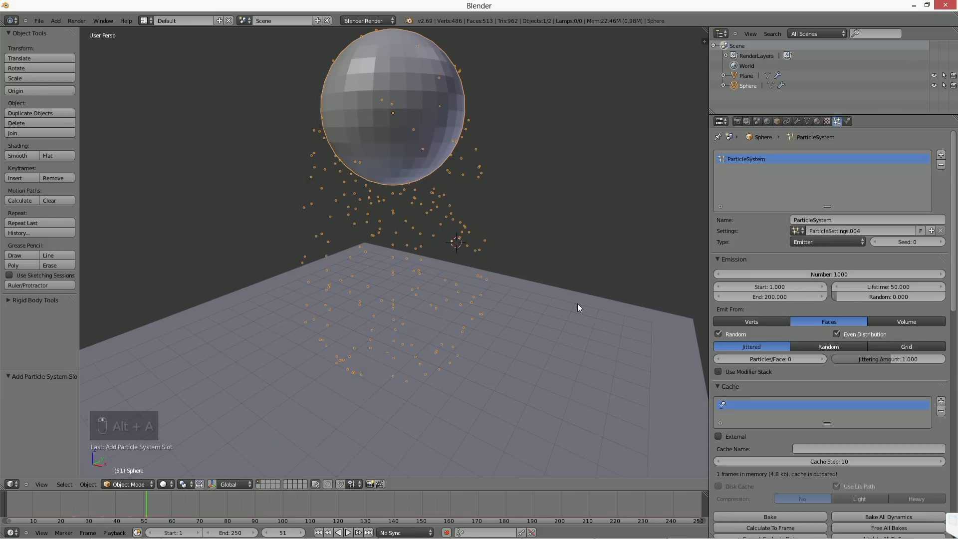
Step: Set the particle Cache Step to 1 and the draw color to Acceleration
{"action": "left_click_drag", "start_coordinate": [813, 462], "coordinate": [787, 462]}
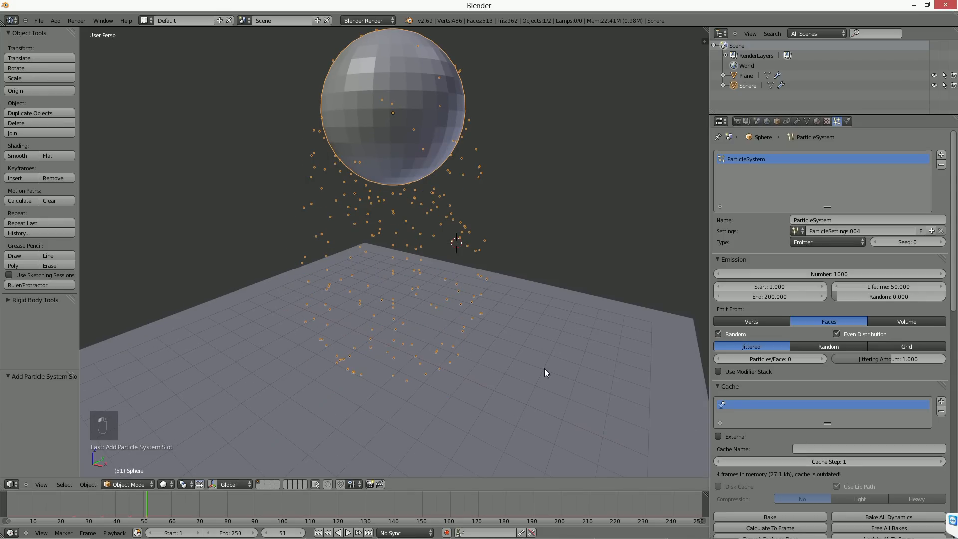
{"action": "scroll", "coordinate": [818, 435], "scroll_direction": "down", "scroll_amount": 10}
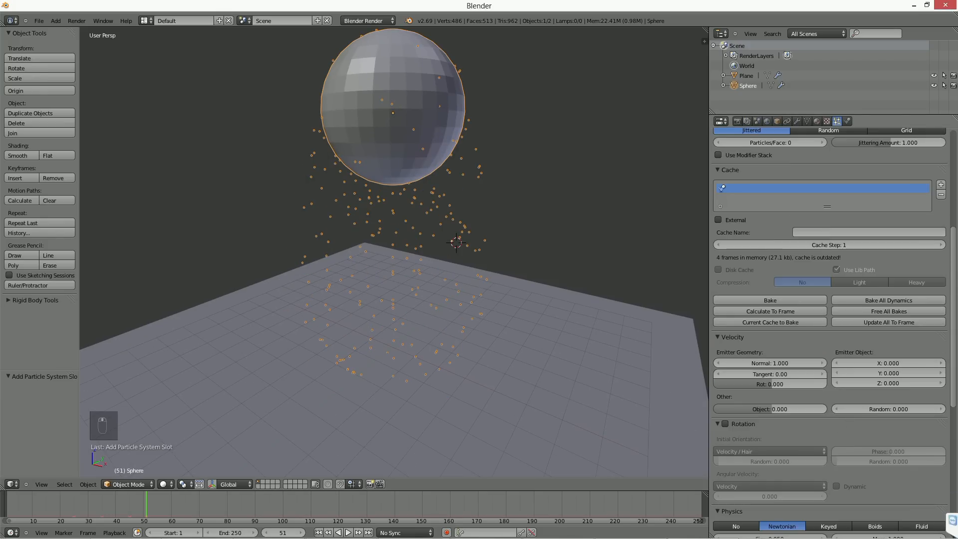
{"action": "scroll", "coordinate": [848, 417], "scroll_direction": "down", "scroll_amount": 5}
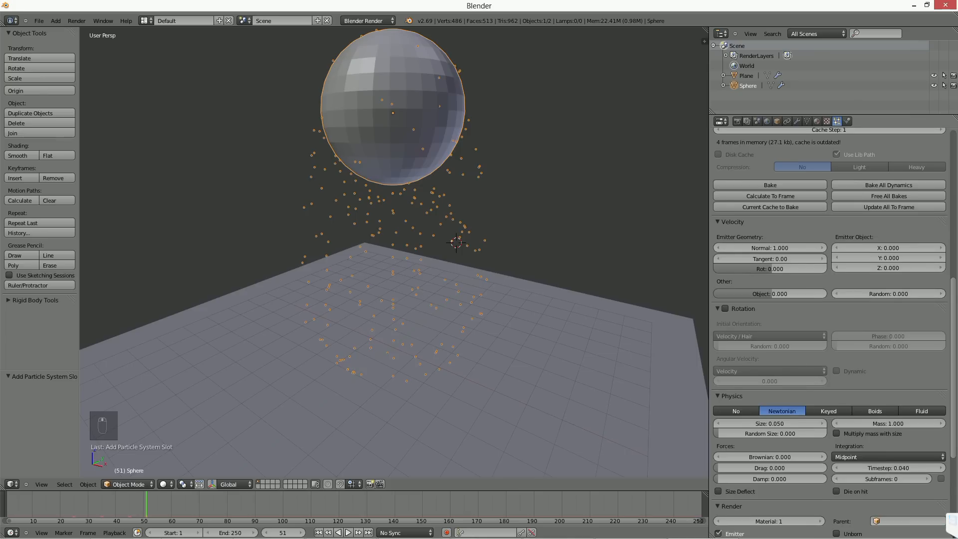
{"action": "scroll", "coordinate": [815, 376], "scroll_direction": "down", "scroll_amount": 6}
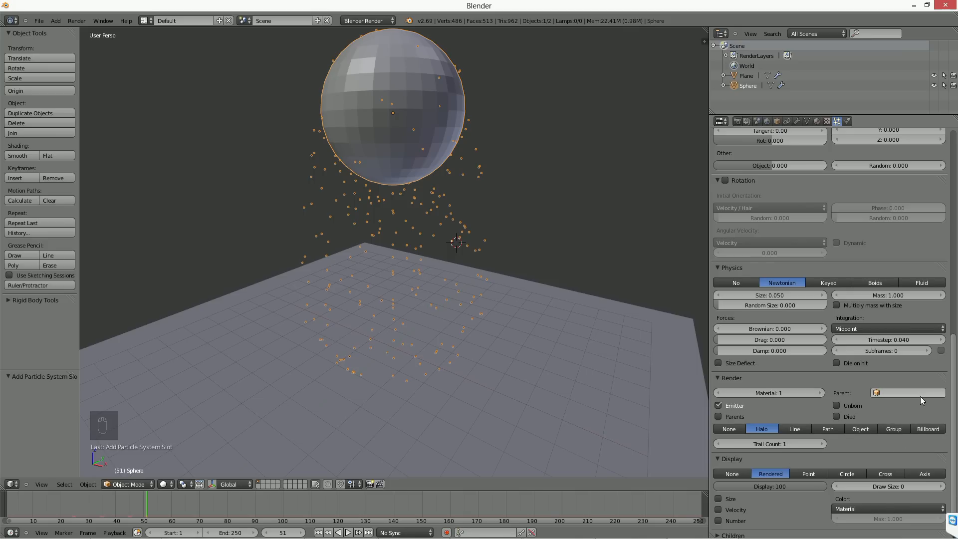
{"action": "scroll", "coordinate": [878, 458], "scroll_direction": "down", "scroll_amount": 3}
{"action": "left_click", "coordinate": [878, 457]}
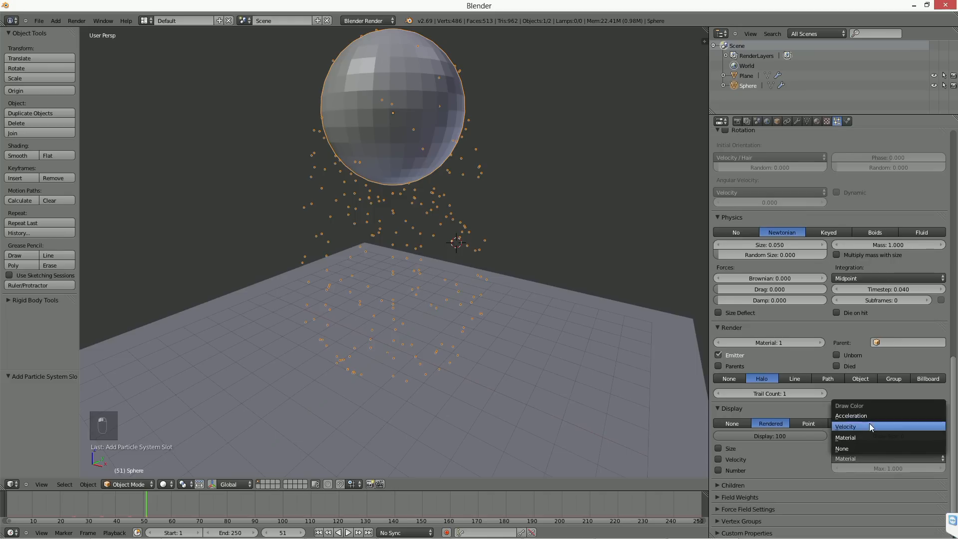
{"action": "left_click", "coordinate": [869, 417]}
Step: Play the animation up to frame 188 with the sphere selected and set the particle Draw Size to 17
{"action": "key", "text": "alt+a"}
{"action": "key", "text": "a"}
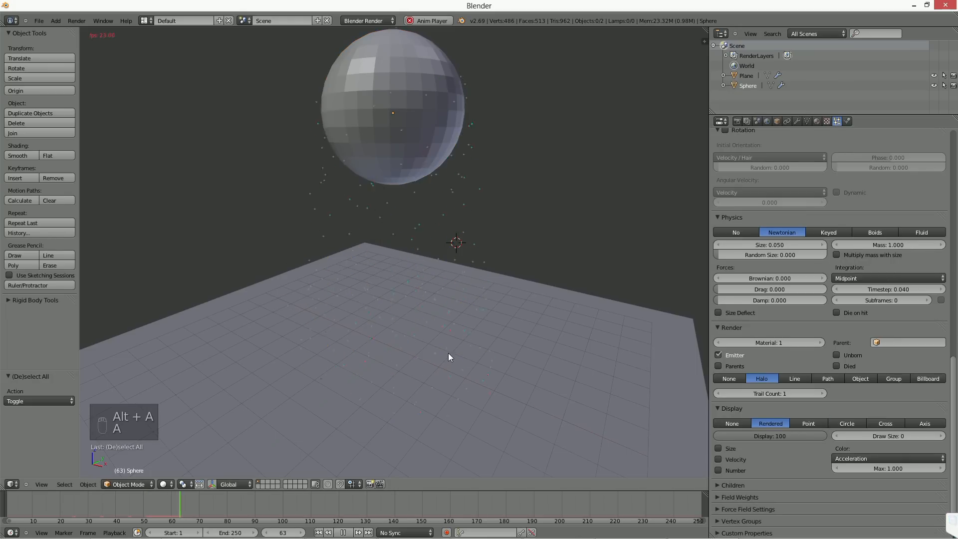
{"action": "middle_click_drag", "start_coordinate": [471, 311], "coordinate": [428, 152]}
{"action": "right_click", "coordinate": [427, 150]}
{"action": "left_click_drag", "start_coordinate": [848, 436], "coordinate": [890, 435]}
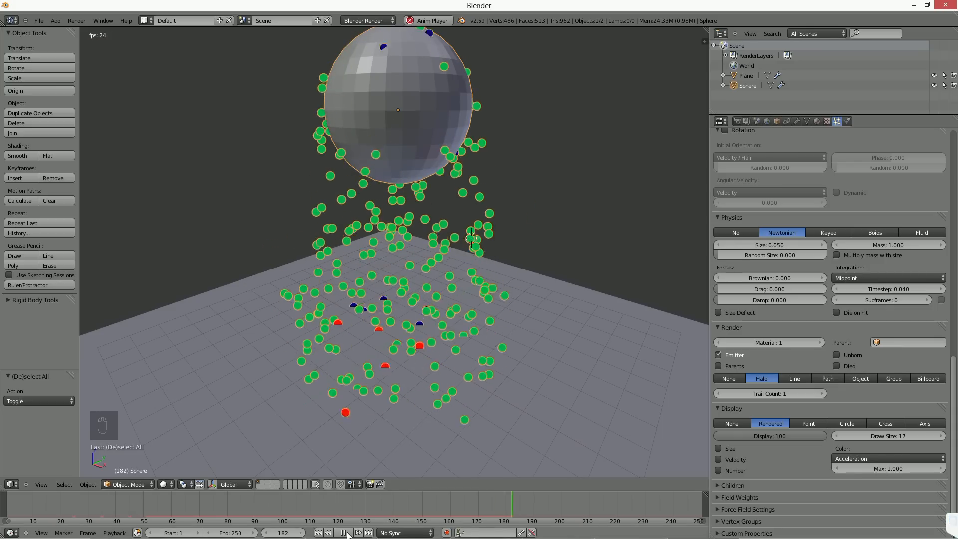
{"action": "key", "text": "alt+a"}
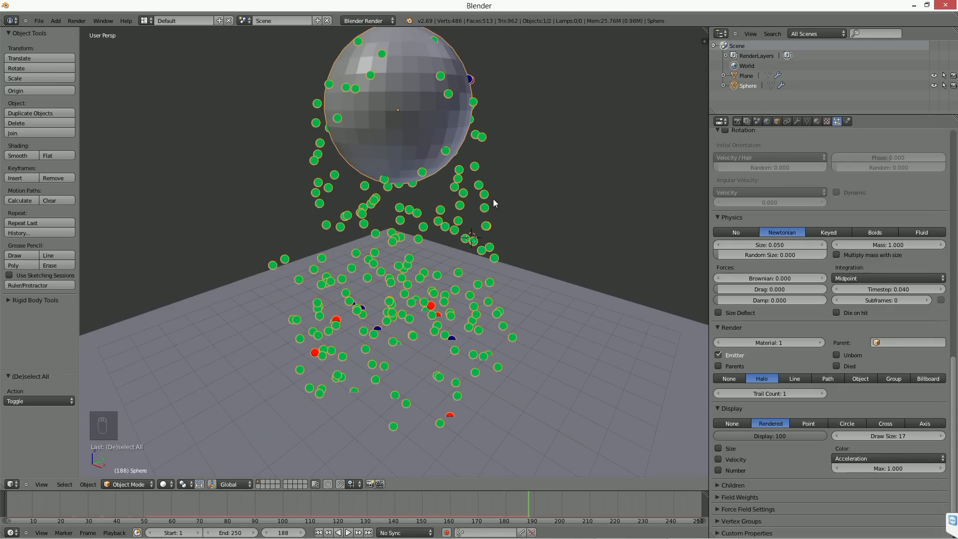
Step: Make an OpenGL render of the viewport and return to the 3D view
{"action": "left_click", "coordinate": [369, 484]}
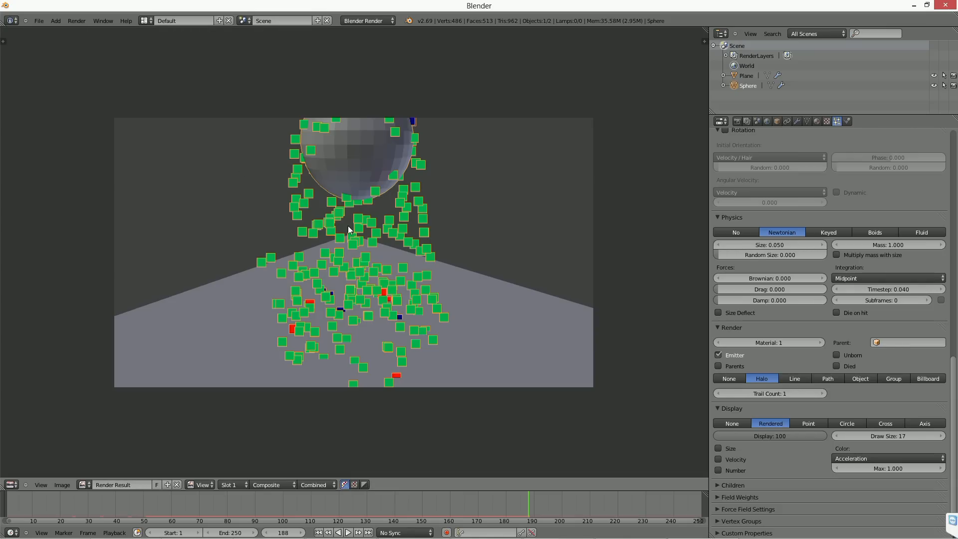
{"action": "key", "text": "Escape"}
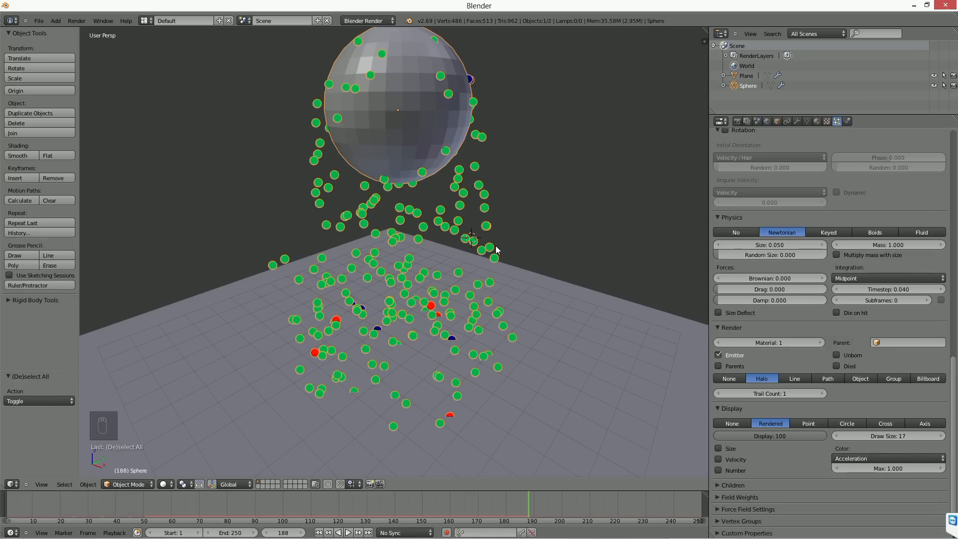
Step: Enable Only Render in the viewport display settings and make another OpenGL render of the view
{"action": "key", "text": "n"}
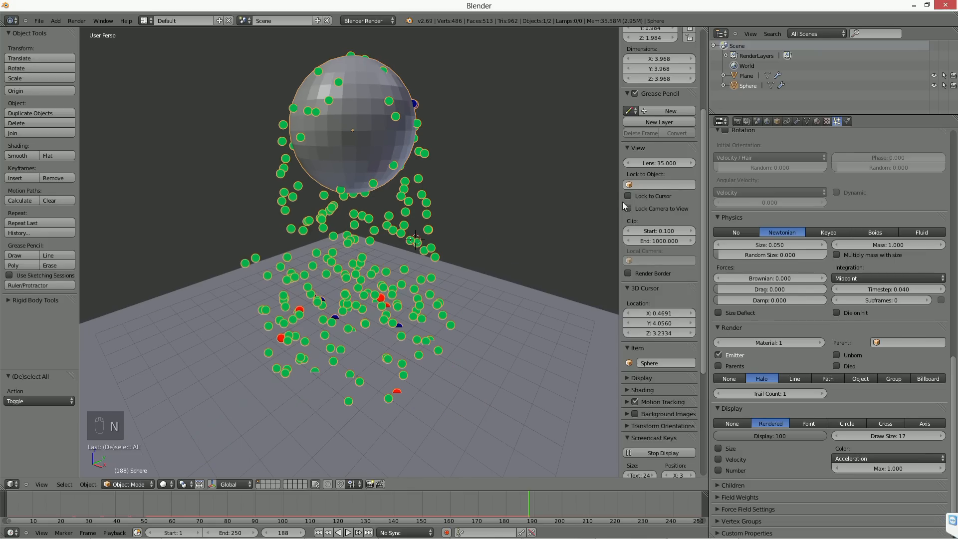
{"action": "left_click", "coordinate": [637, 379]}
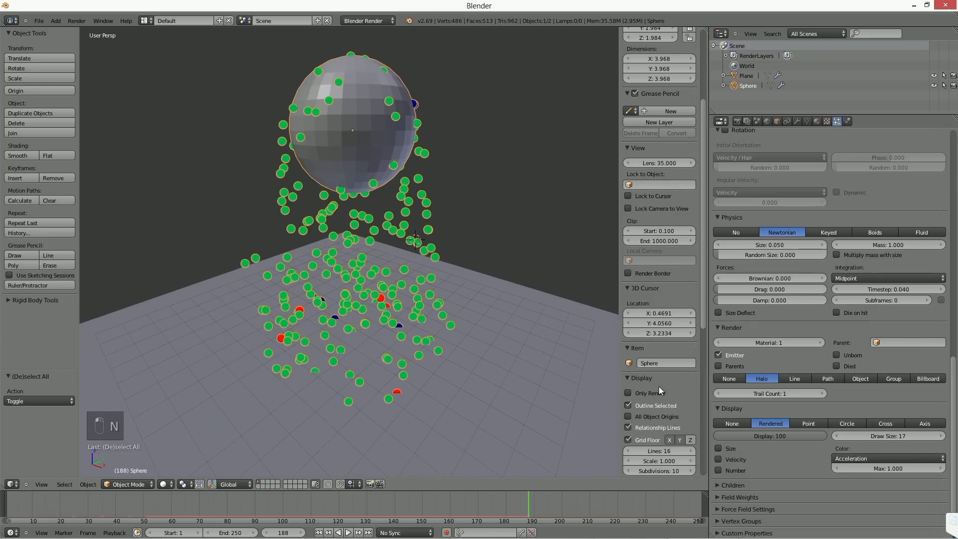
{"action": "scroll", "coordinate": [653, 364], "scroll_direction": "down", "scroll_amount": 3}
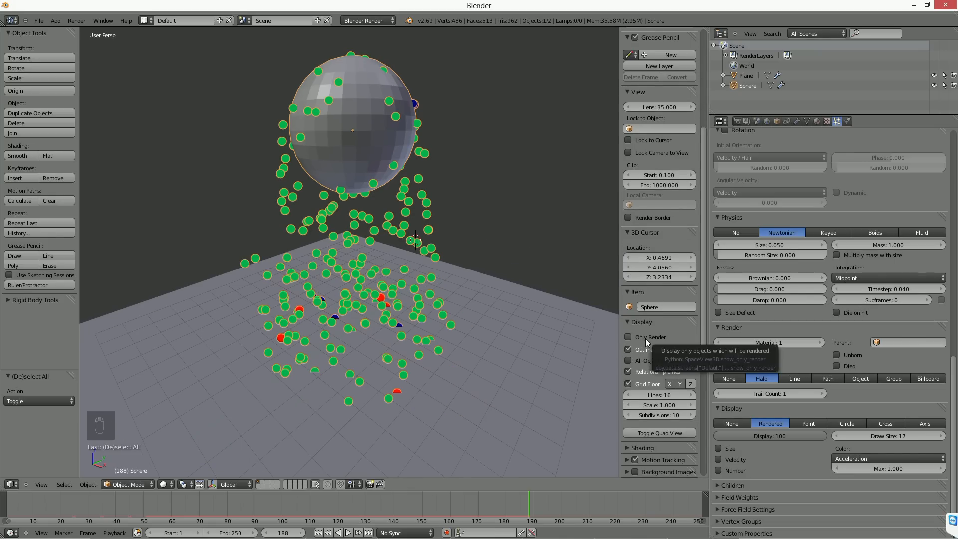
{"action": "left_click", "coordinate": [645, 338]}
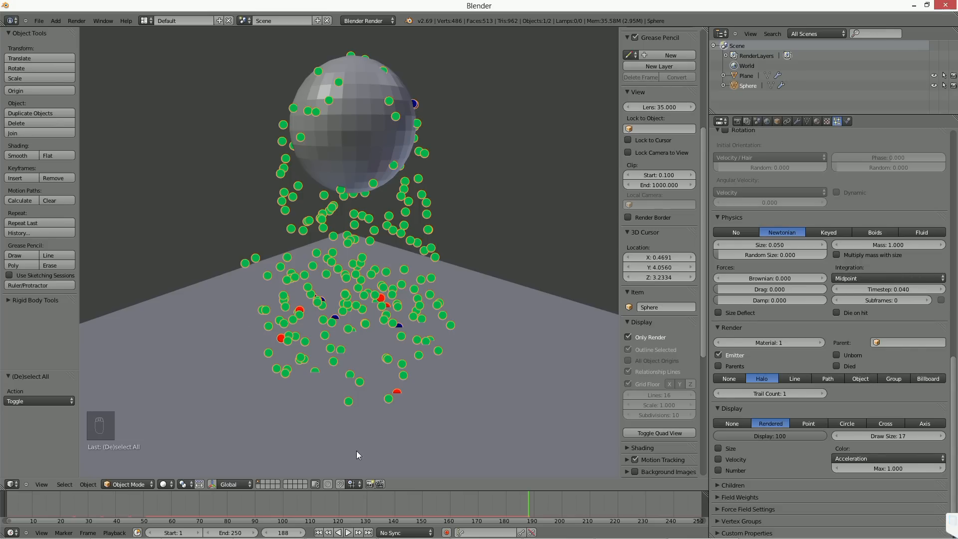
{"action": "left_click", "coordinate": [370, 484]}
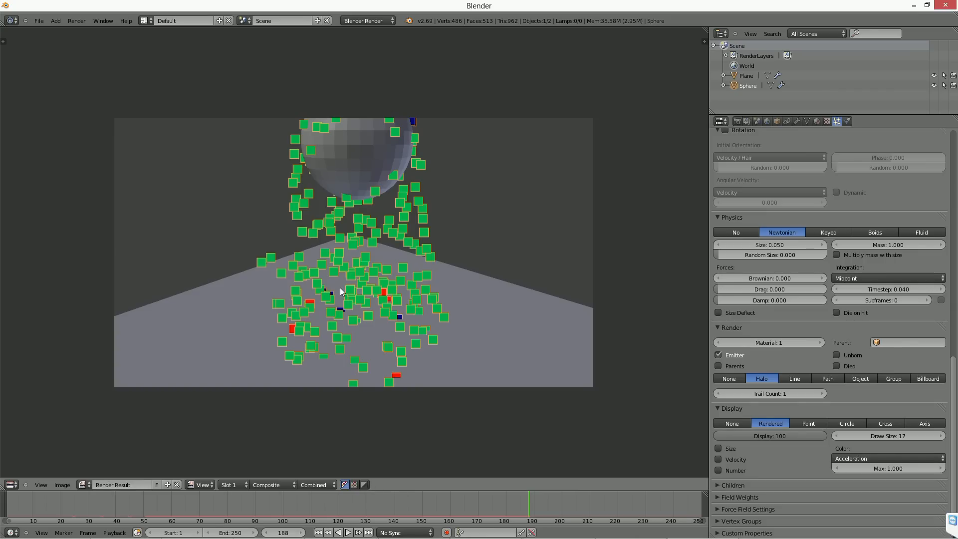
Step: Set the render anti-aliasing to 16 and the alpha mode to Transparent, and make an OpenGL render of the view
{"action": "key", "text": "Escape"}
{"action": "left_click", "coordinate": [656, 339]}
{"action": "left_click", "coordinate": [656, 338]}
{"action": "left_click", "coordinate": [656, 339]}
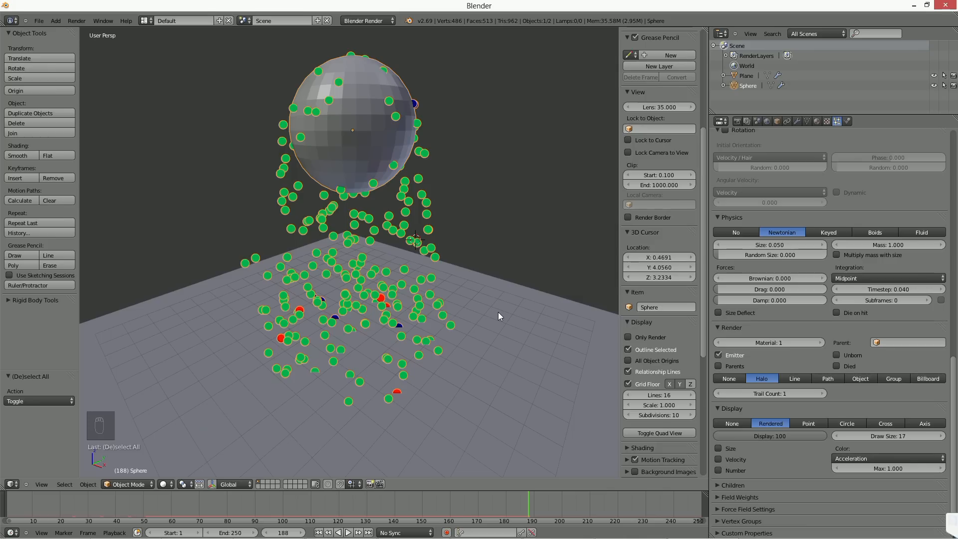
{"action": "left_click", "coordinate": [737, 122]}
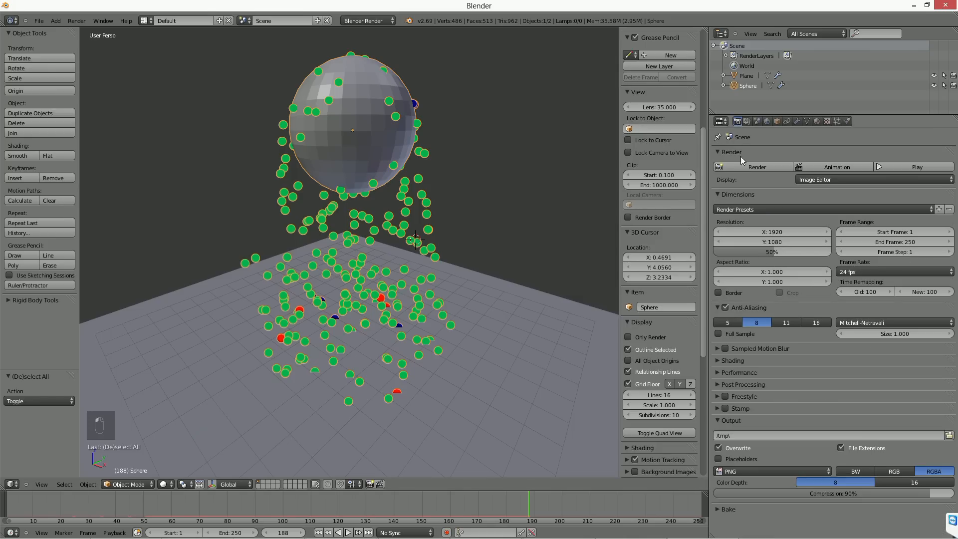
{"action": "left_click", "coordinate": [816, 322]}
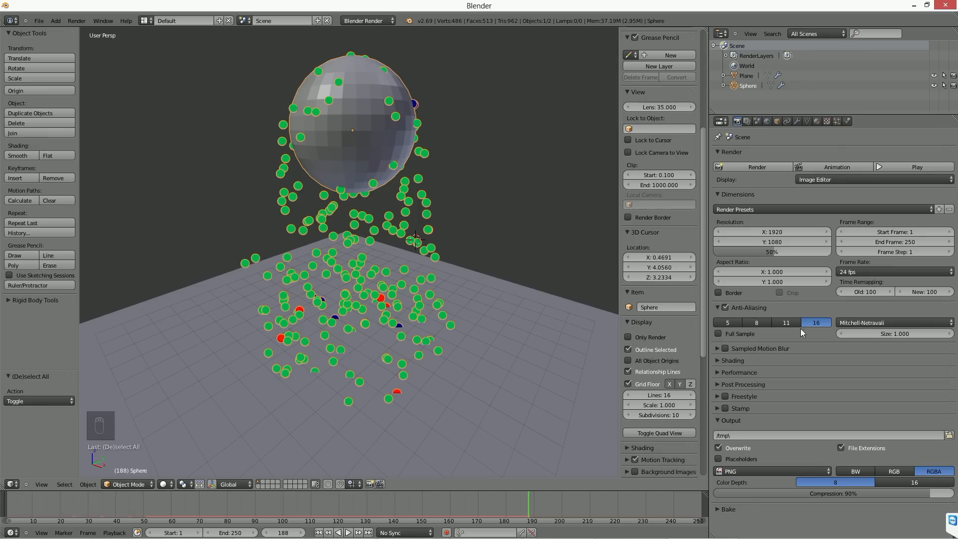
{"action": "left_click", "coordinate": [719, 363]}
{"action": "left_click", "coordinate": [906, 386]}
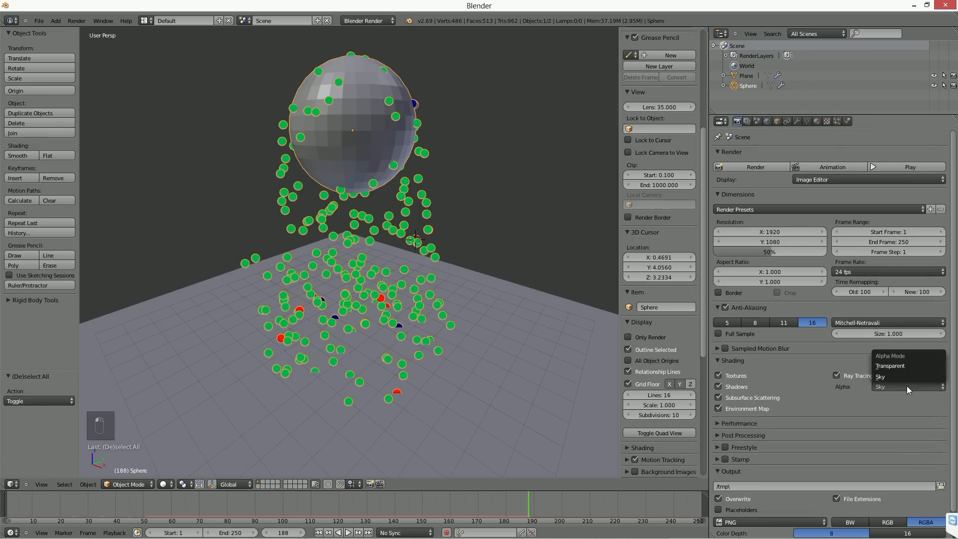
{"action": "left_click", "coordinate": [909, 367]}
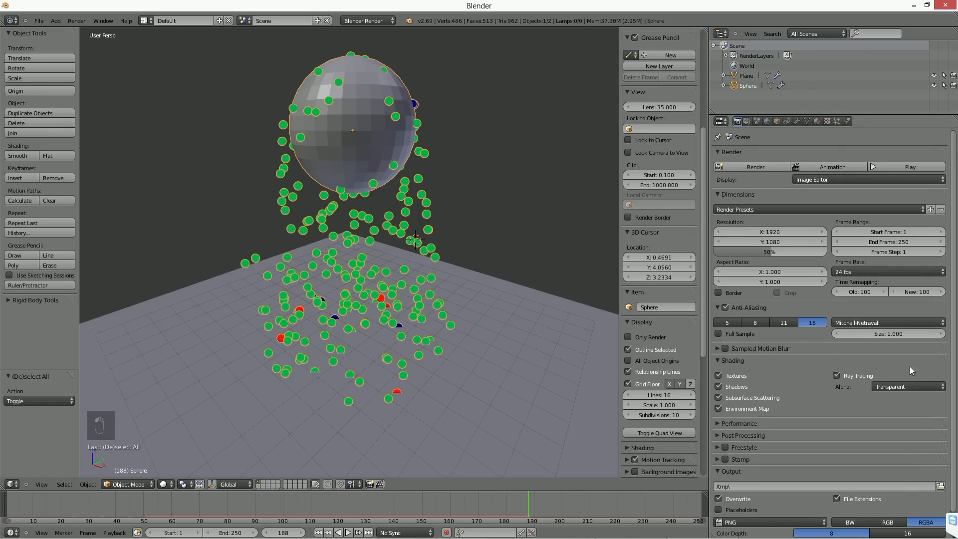
{"action": "left_click", "coordinate": [370, 484]}
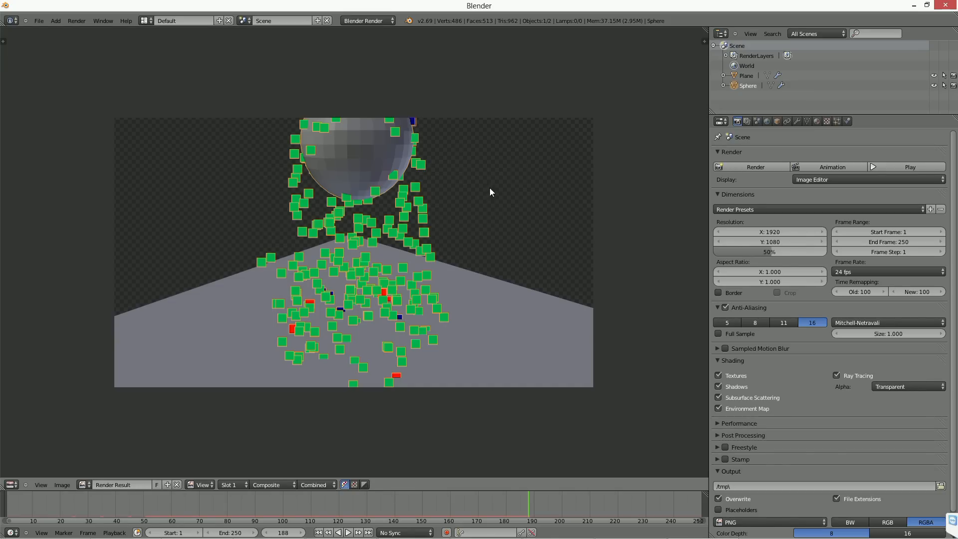
Step: Compare the OpenGL render's color and alpha, color only and alpha only displays, and return to the 3D view
{"action": "left_click", "coordinate": [356, 484]}
{"action": "left_click", "coordinate": [362, 485]}
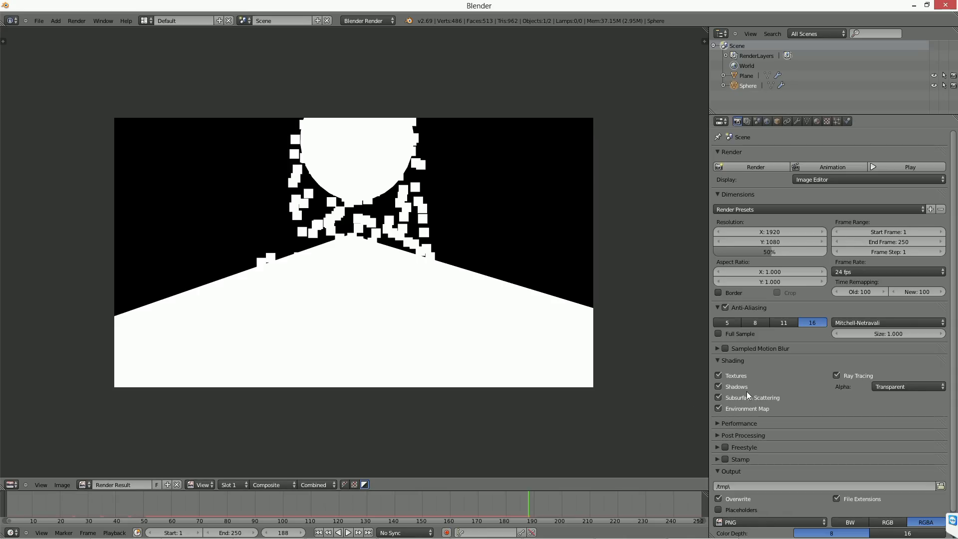
{"action": "scroll", "coordinate": [909, 514], "scroll_direction": "down", "scroll_amount": 1}
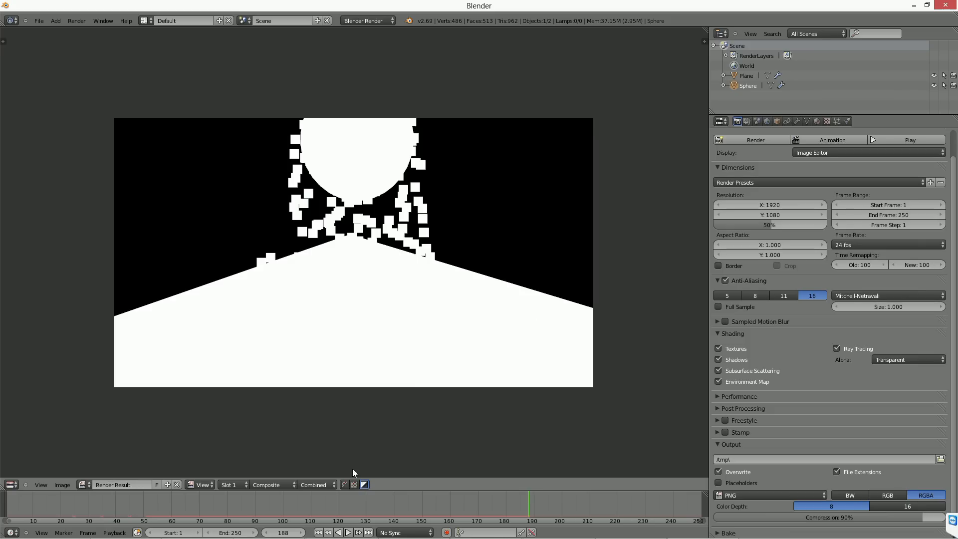
{"action": "left_click", "coordinate": [345, 484]}
{"action": "left_click", "coordinate": [354, 484]}
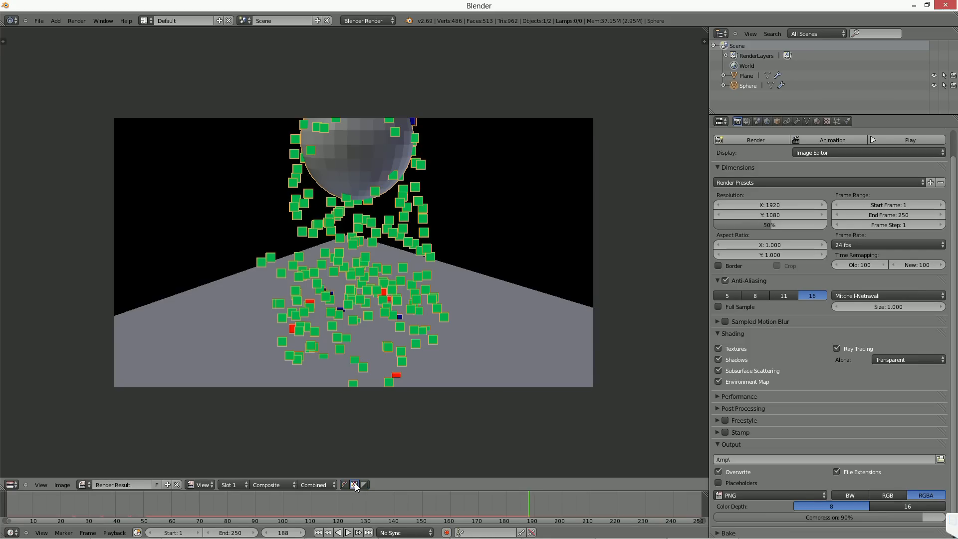
{"action": "left_click", "coordinate": [364, 484]}
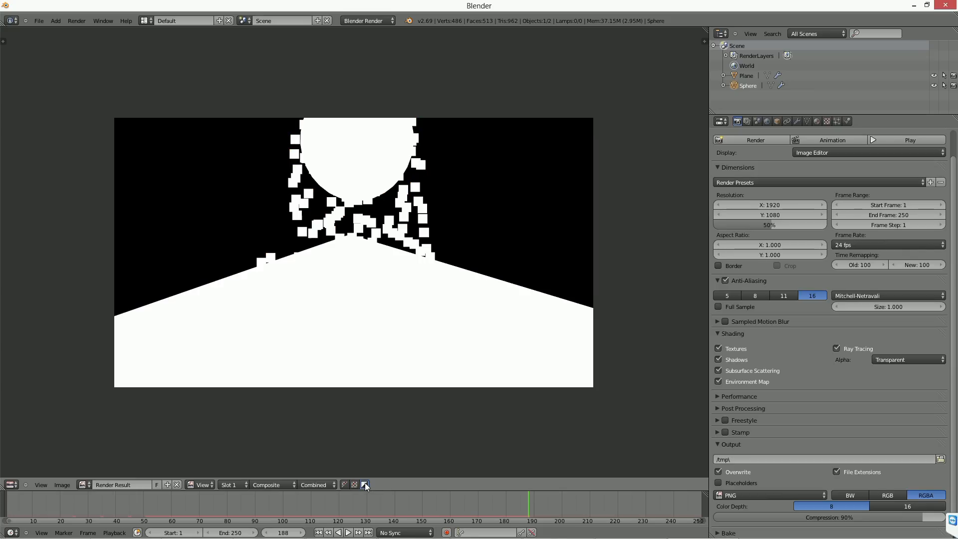
{"action": "left_click", "coordinate": [344, 484]}
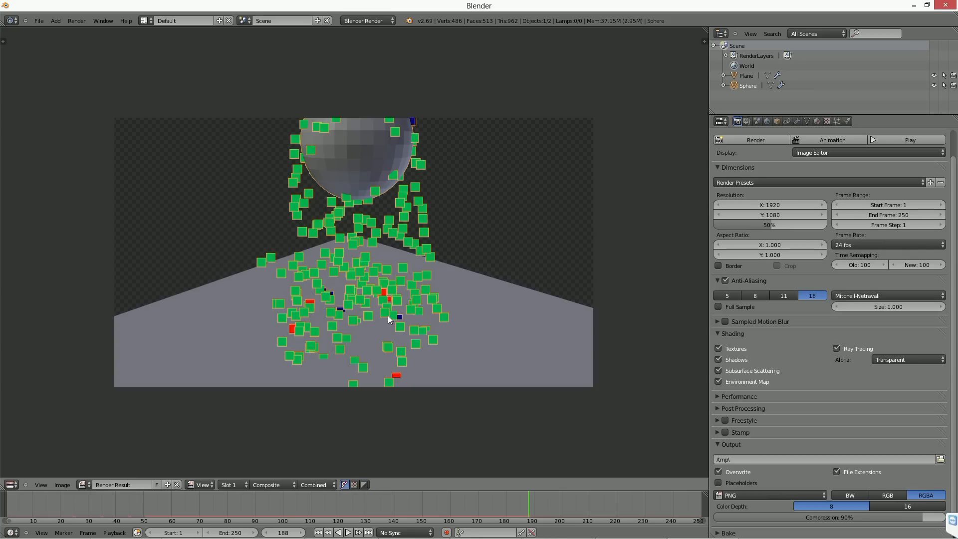
{"action": "key", "text": "Escape"}
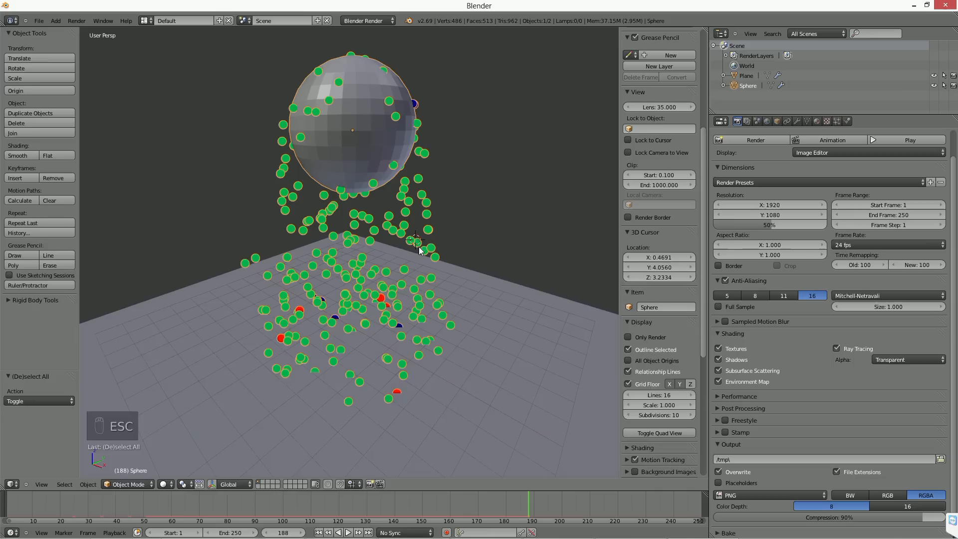
Step: Delete the sphere and add a monkey mesh in its place
{"action": "key", "text": "Delete"}
{"action": "left_click", "coordinate": [375, 133]}
{"action": "key", "text": "shift+a"}
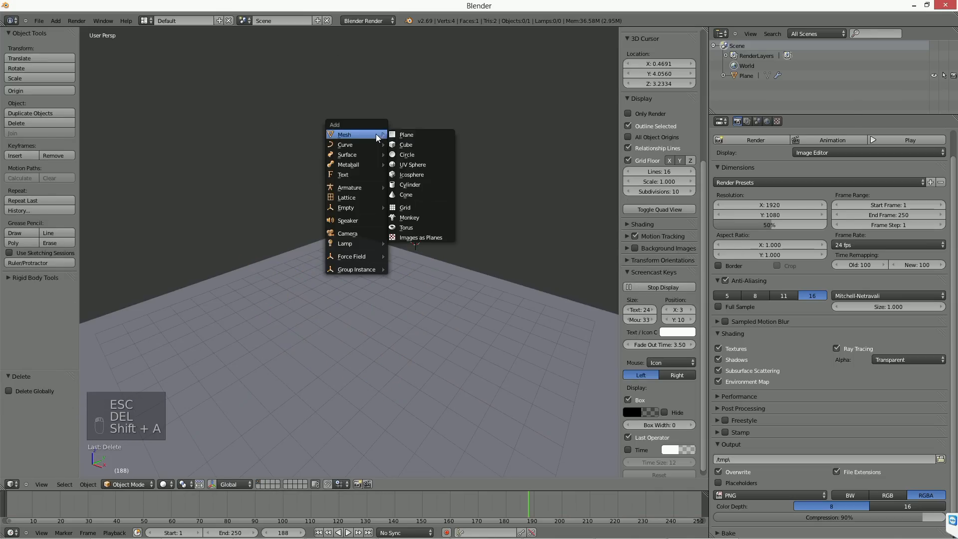
{"action": "left_click", "coordinate": [422, 217]}
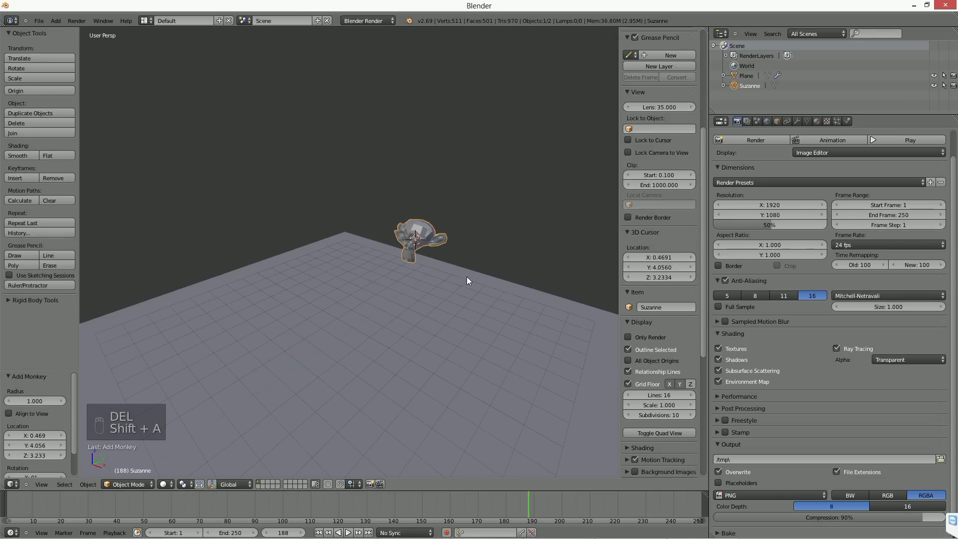
Step: Scale up the monkey and smooth it with a level 2 subdivision and smooth shading
{"action": "key", "text": "s"}
{"action": "left_click", "coordinate": [581, 271]}
{"action": "key", "text": "ctrl+1"}
{"action": "key", "text": "ctrl+2"}
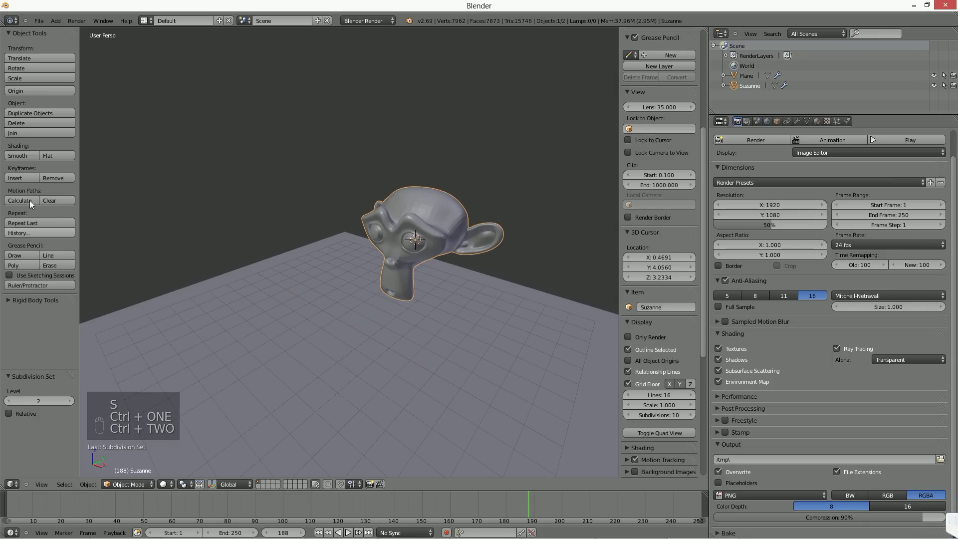
{"action": "left_click", "coordinate": [17, 156]}
{"action": "middle_click_drag", "start_coordinate": [319, 243], "coordinate": [402, 277]}
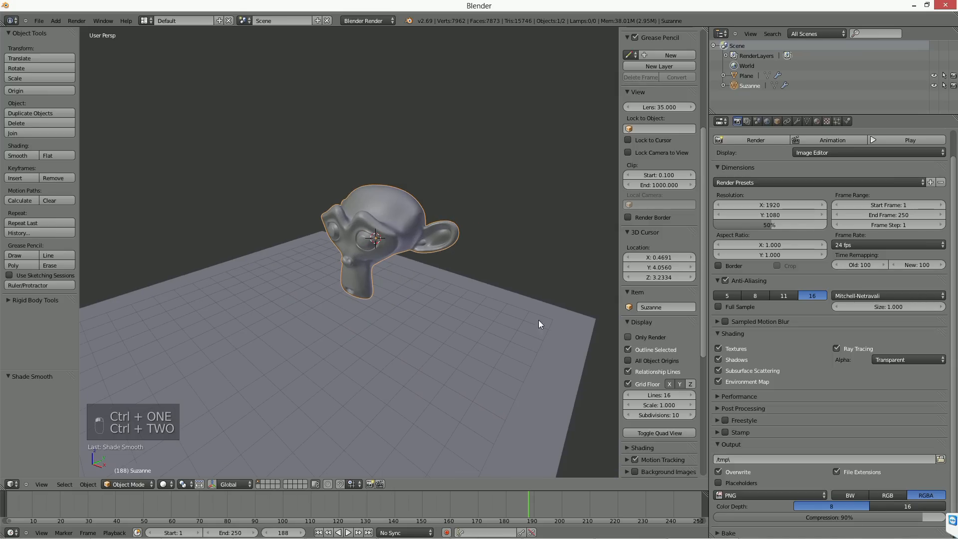
Step: Set the viewport's shading method to GLSL in the 3D view properties
{"action": "left_click", "coordinate": [816, 122]}
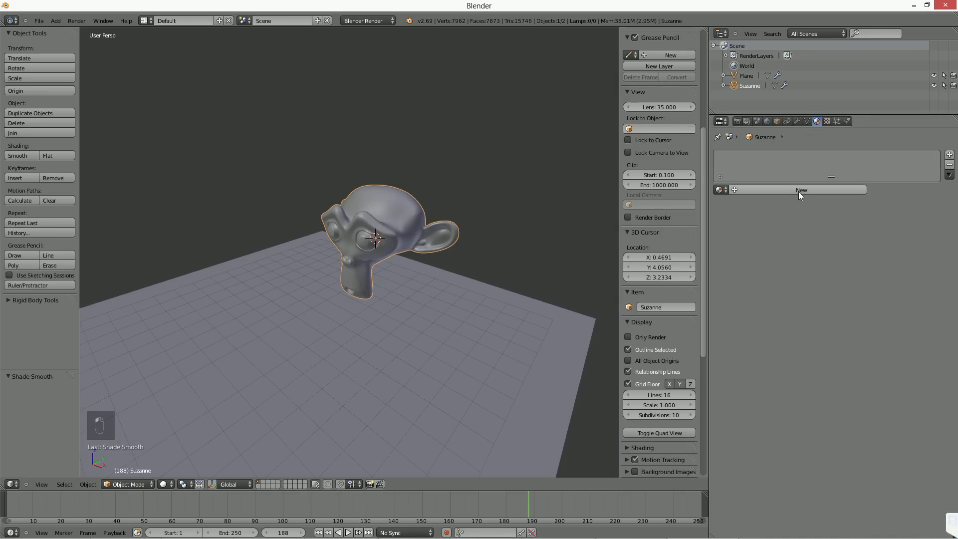
{"action": "scroll", "coordinate": [657, 343], "scroll_direction": "down", "scroll_amount": 5}
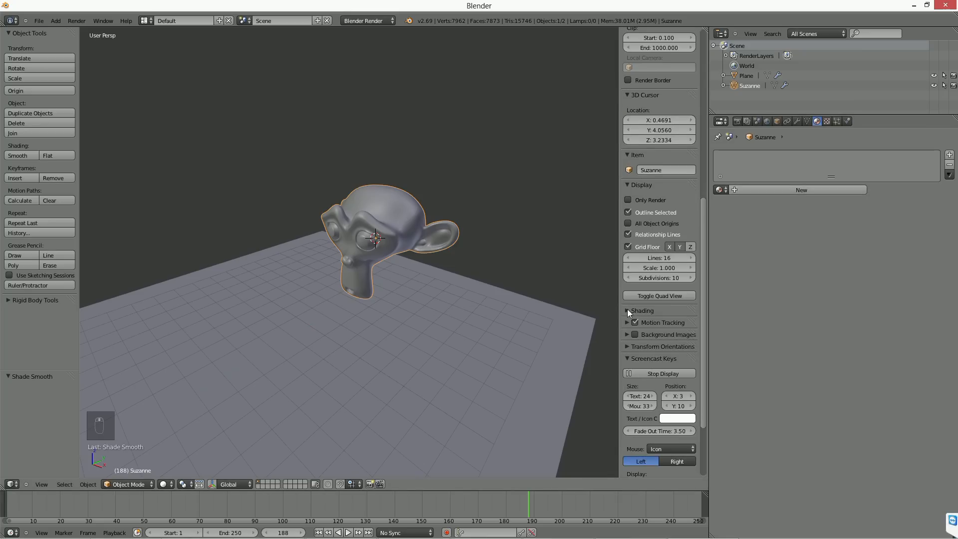
{"action": "left_click", "coordinate": [627, 310]}
{"action": "left_click", "coordinate": [647, 324]}
{"action": "left_click", "coordinate": [651, 294]}
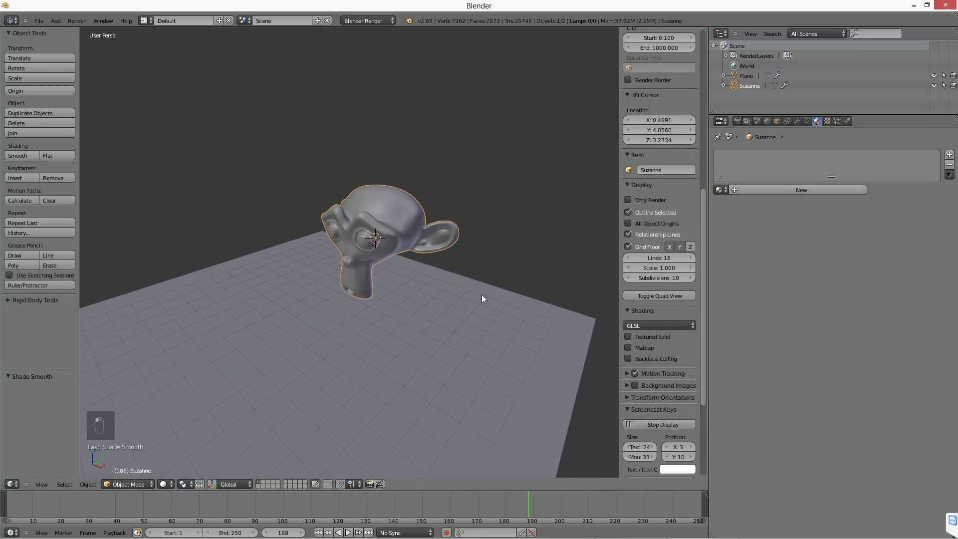
Step: Give the monkey a new Shadeless material and switch the viewport shading to Texture
{"action": "left_click", "coordinate": [801, 190]}
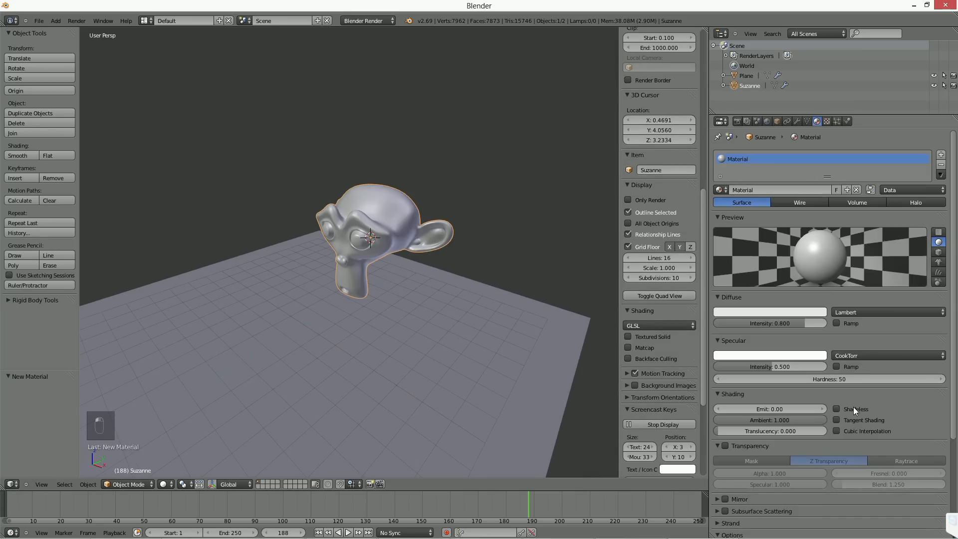
{"action": "left_click", "coordinate": [835, 408]}
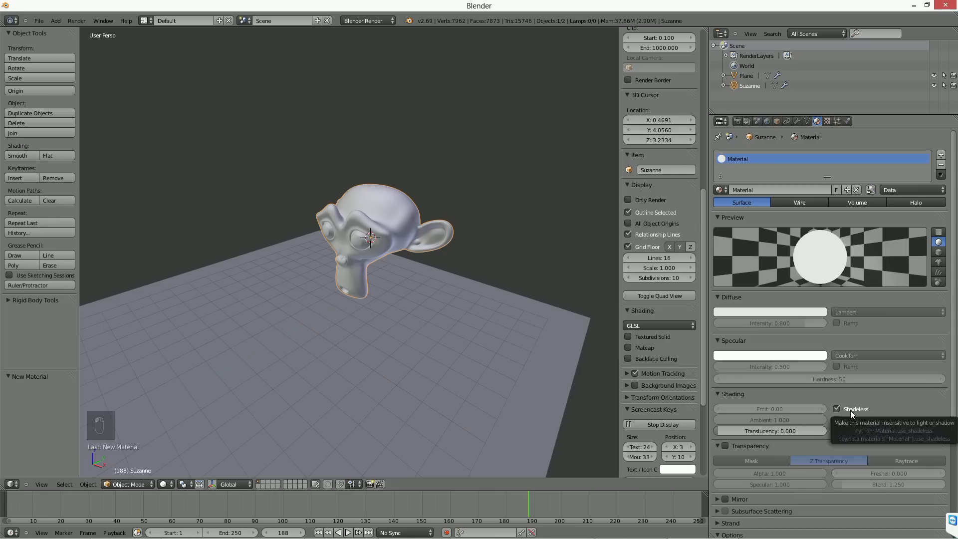
{"action": "middle_click_drag", "start_coordinate": [463, 324], "coordinate": [452, 318], "text": "shift"}
{"action": "left_click", "coordinate": [165, 483]}
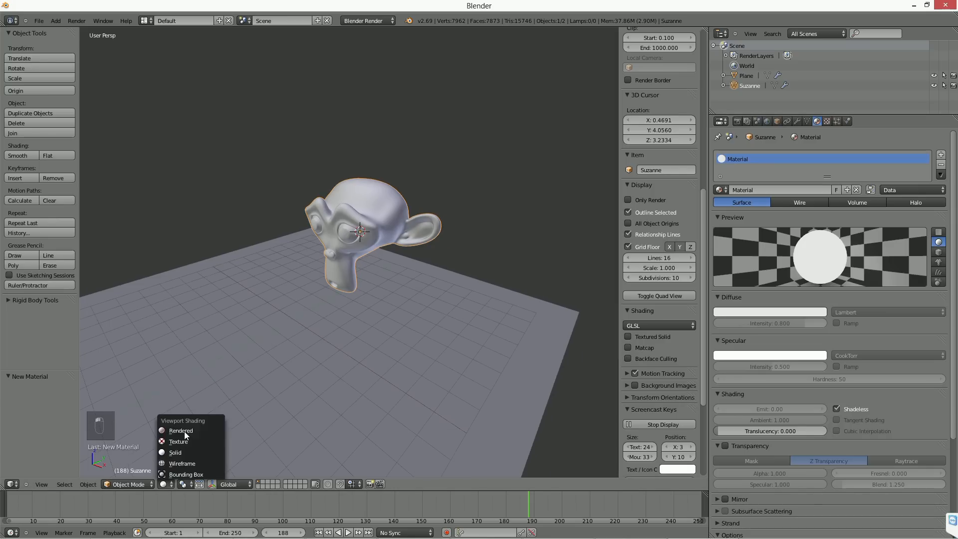
{"action": "left_click", "coordinate": [184, 441]}
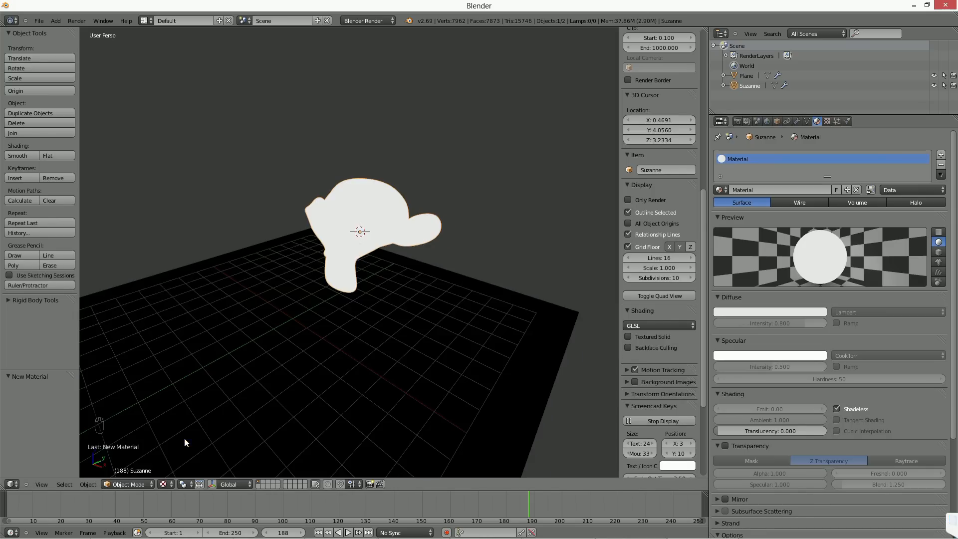
Step: Delete the ground plane below the monkey
{"action": "right_click", "coordinate": [492, 342]}
{"action": "key", "text": "Delete"}
{"action": "left_click", "coordinate": [468, 305]}
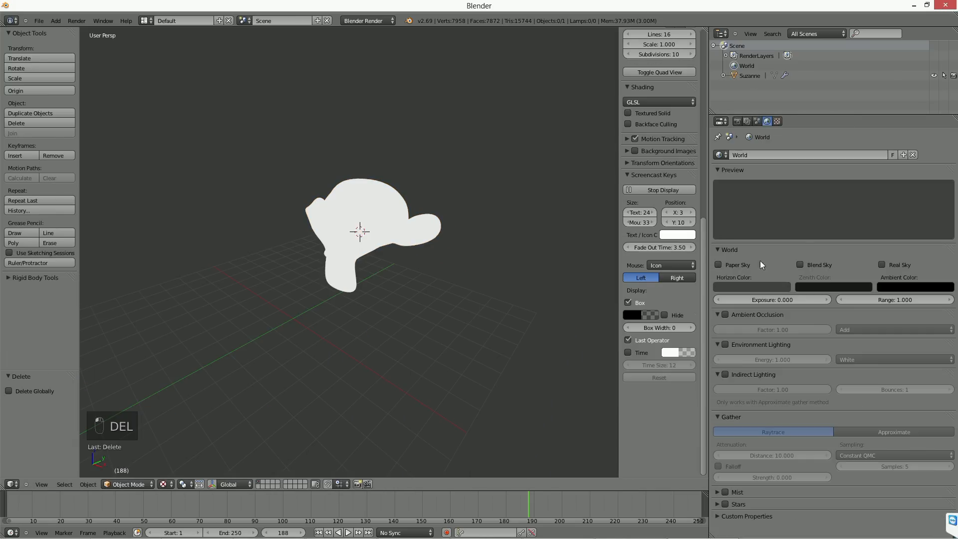
Step: Add a new texture of type Image or Movie to the monkey's material
{"action": "right_click", "coordinate": [398, 194]}
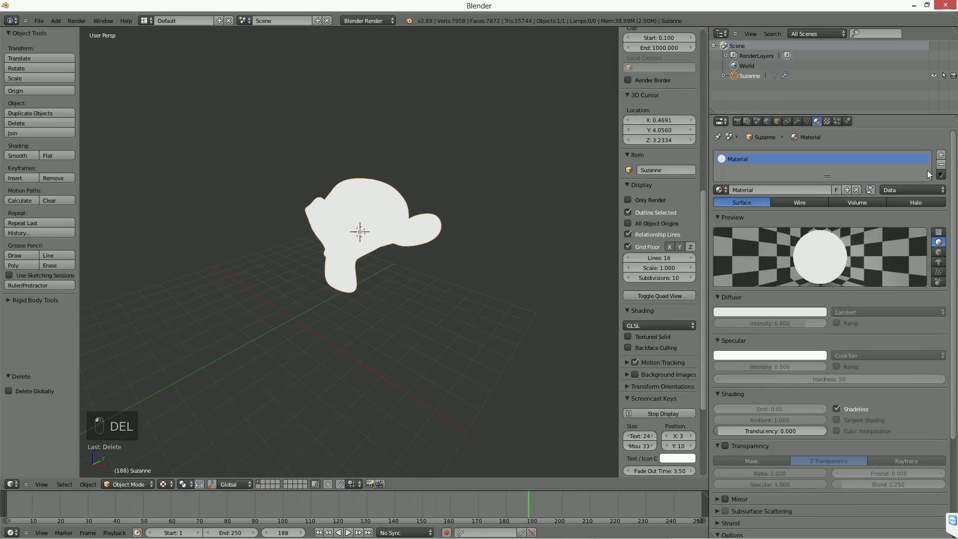
{"action": "left_click", "coordinate": [830, 119]}
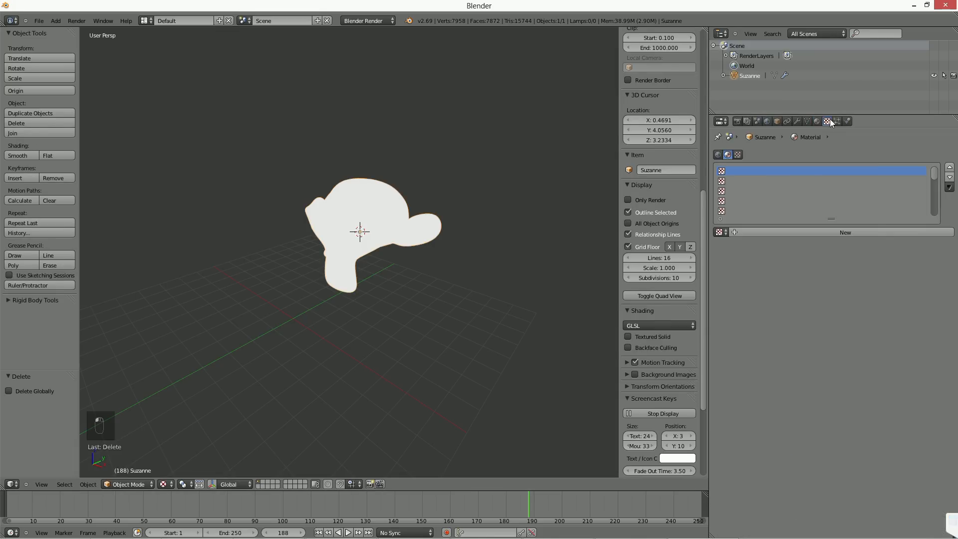
{"action": "left_click", "coordinate": [904, 231]}
{"action": "left_click", "coordinate": [813, 244]}
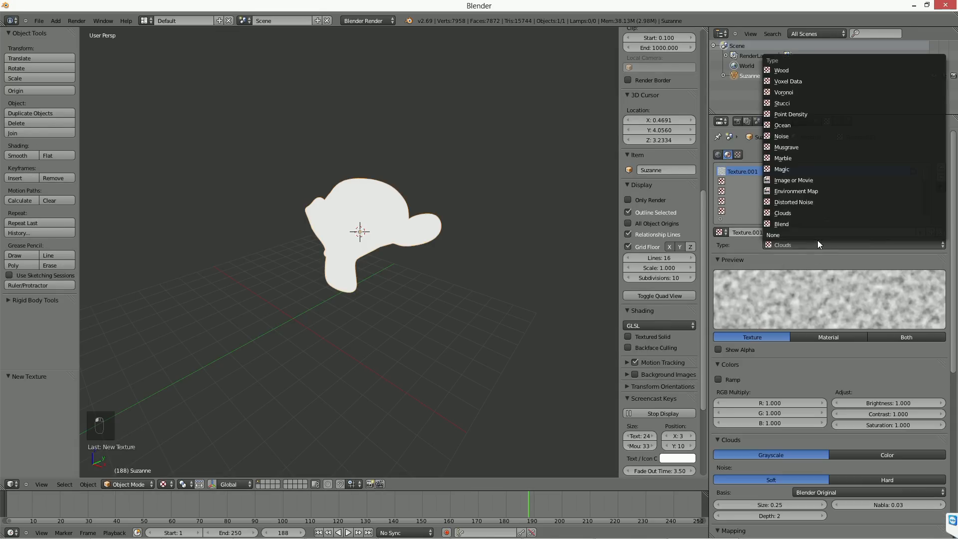
{"action": "left_click", "coordinate": [805, 181]}
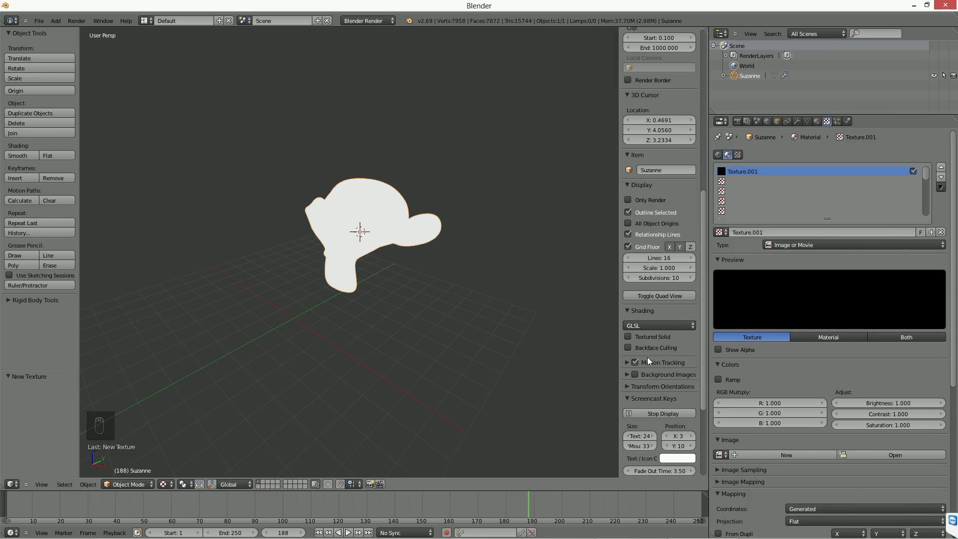
Step: Change the viewport's shading method to Multitexture and return the viewport shading to Solid
{"action": "left_click", "coordinate": [643, 325]}
{"action": "left_click", "coordinate": [656, 302]}
{"action": "left_click", "coordinate": [167, 484]}
{"action": "left_click", "coordinate": [182, 439]}
{"action": "left_click", "coordinate": [165, 484]}
{"action": "left_click", "coordinate": [180, 458]}
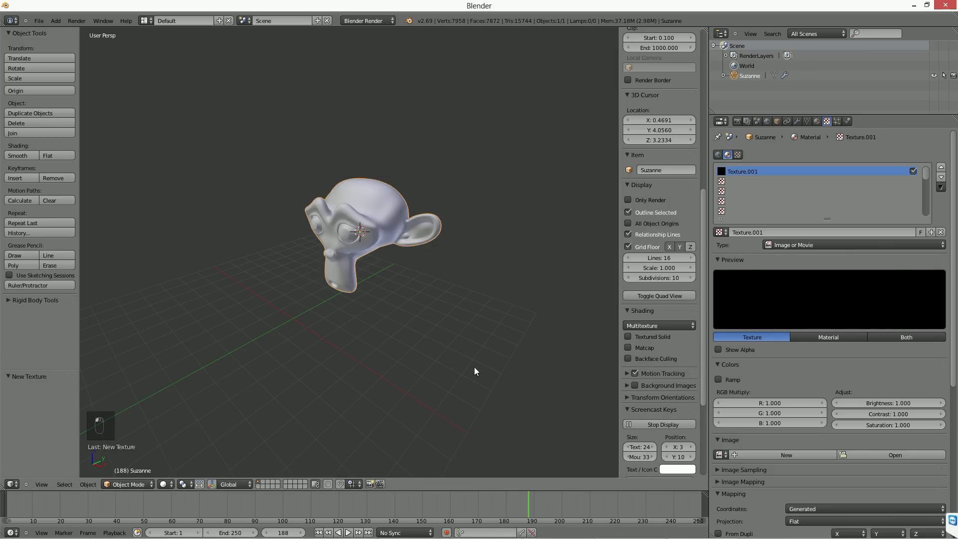
Step: Enable Matcap in the viewport with the glossy gold material and frame the monkey from the front
{"action": "left_click", "coordinate": [645, 349]}
{"action": "left_click", "coordinate": [643, 374]}
{"action": "left_click", "coordinate": [458, 227]}
{"action": "scroll", "coordinate": [392, 298], "scroll_direction": "up", "scroll_amount": 4}
{"action": "middle_click_drag", "start_coordinate": [394, 304], "coordinate": [394, 244]}
{"action": "key", "text": "KP_Decimal"}
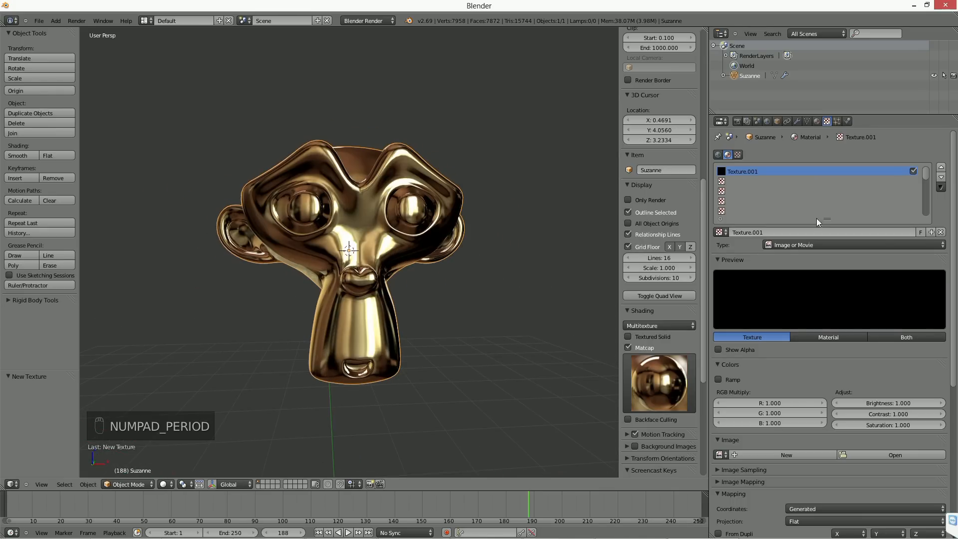
Step: Enable Only Render for the viewport and make an OpenGL render of the gold monkey from an angled view
{"action": "left_click", "coordinate": [636, 199]}
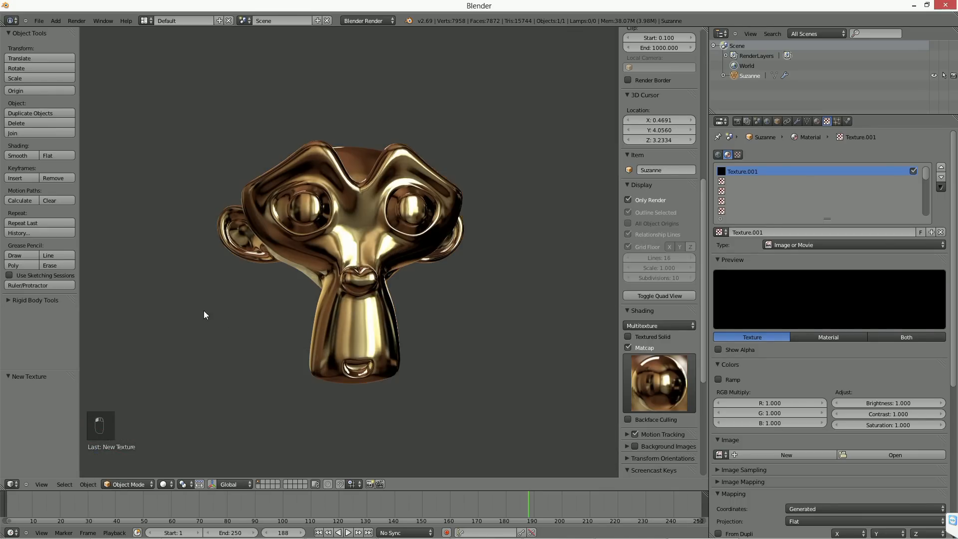
{"action": "left_click", "coordinate": [683, 376]}
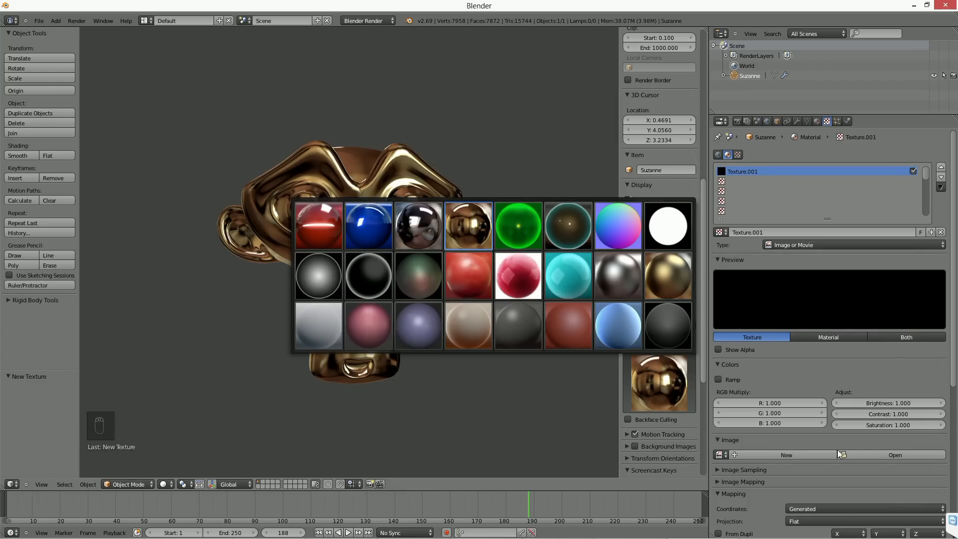
{"action": "left_click", "coordinate": [845, 507]}
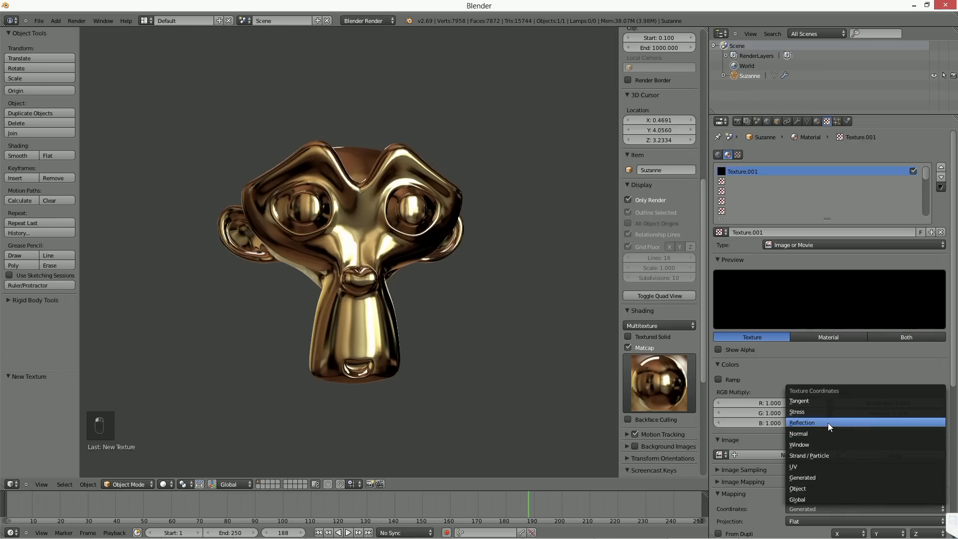
{"action": "middle_click_drag", "start_coordinate": [437, 321], "coordinate": [402, 327]}
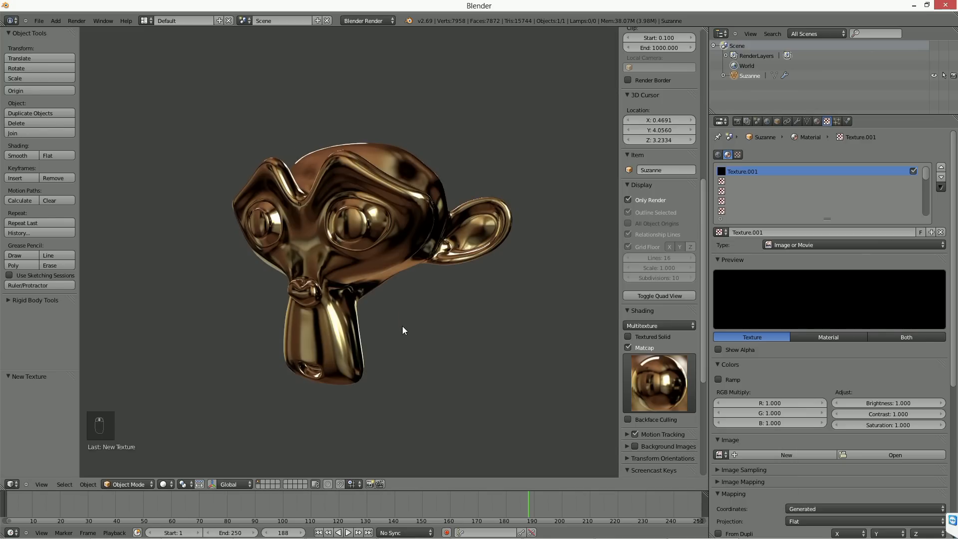
{"action": "left_click", "coordinate": [369, 483]}
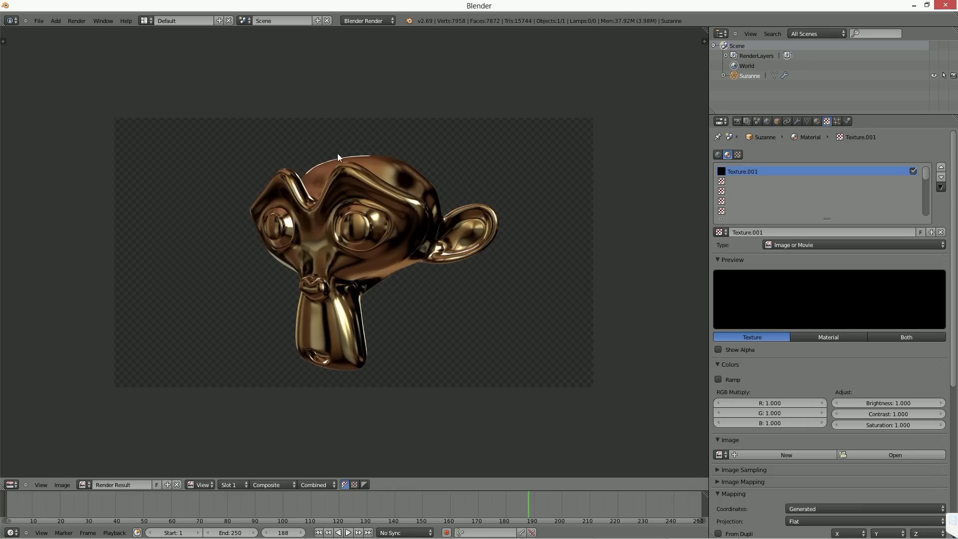
Step: Inspect the OpenGL render's alpha channel, restore the color and alpha display, and close the render view
{"action": "left_click", "coordinate": [364, 483]}
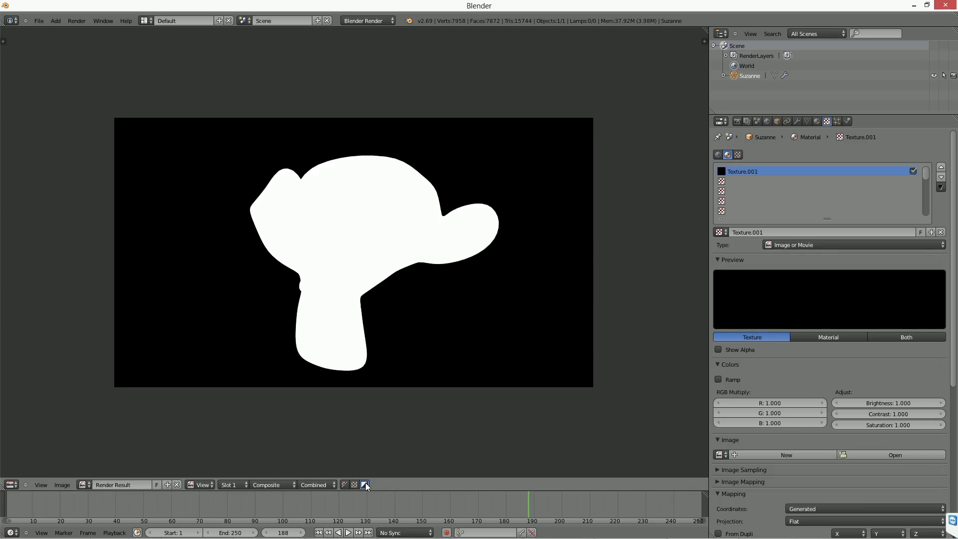
{"action": "left_click", "coordinate": [355, 484]}
{"action": "left_click", "coordinate": [345, 484]}
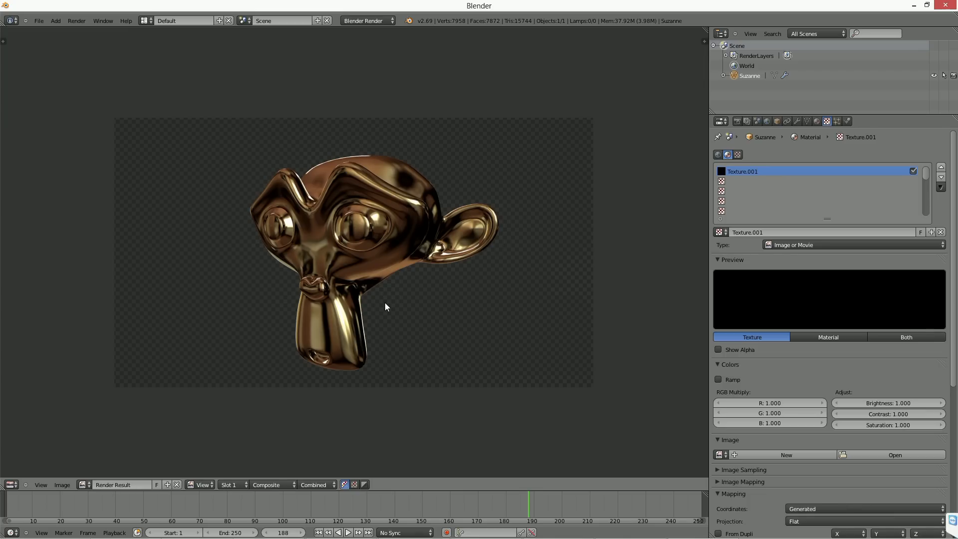
{"action": "key", "text": "Escape"}
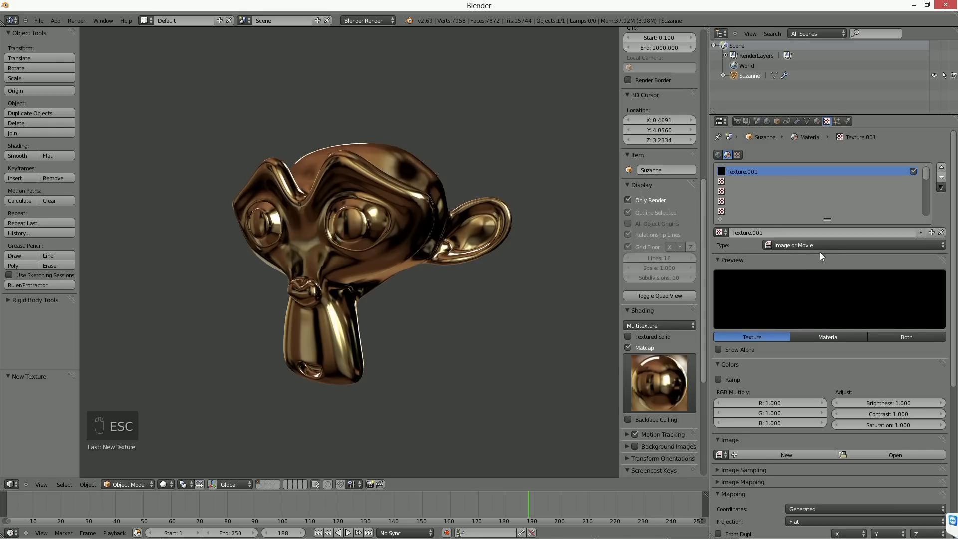
{"action": "left_click", "coordinate": [817, 121]}
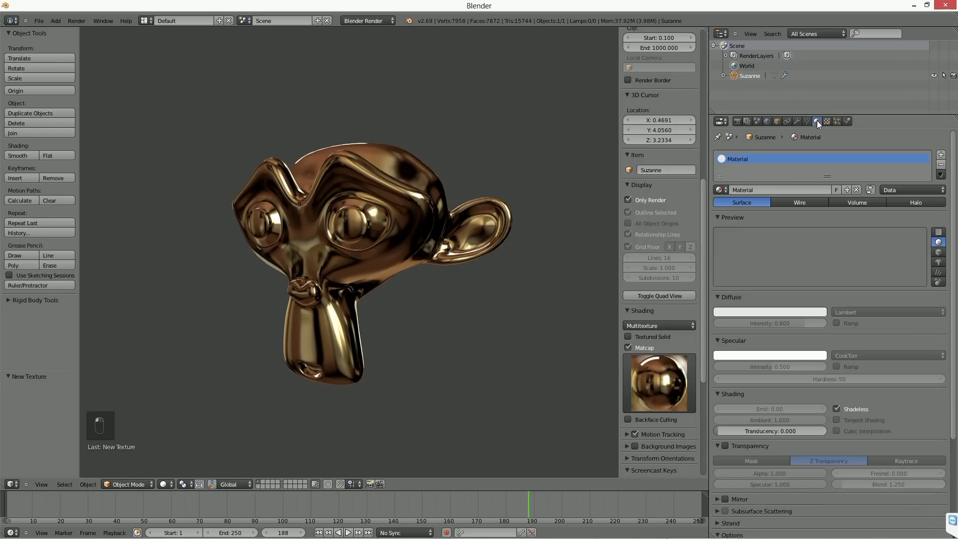
{"action": "left_click", "coordinate": [827, 121]}
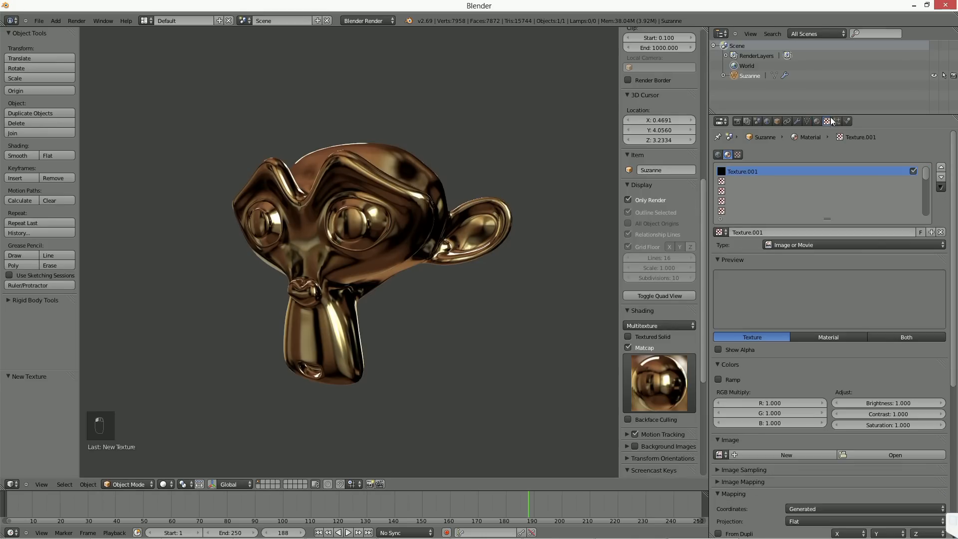
{"action": "left_click", "coordinate": [662, 375]}
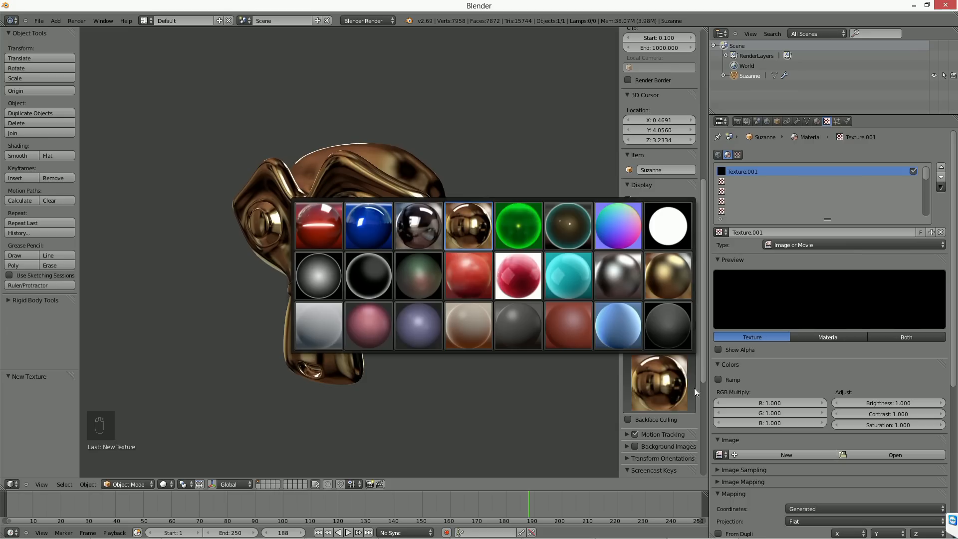
{"action": "left_click", "coordinate": [704, 345]}
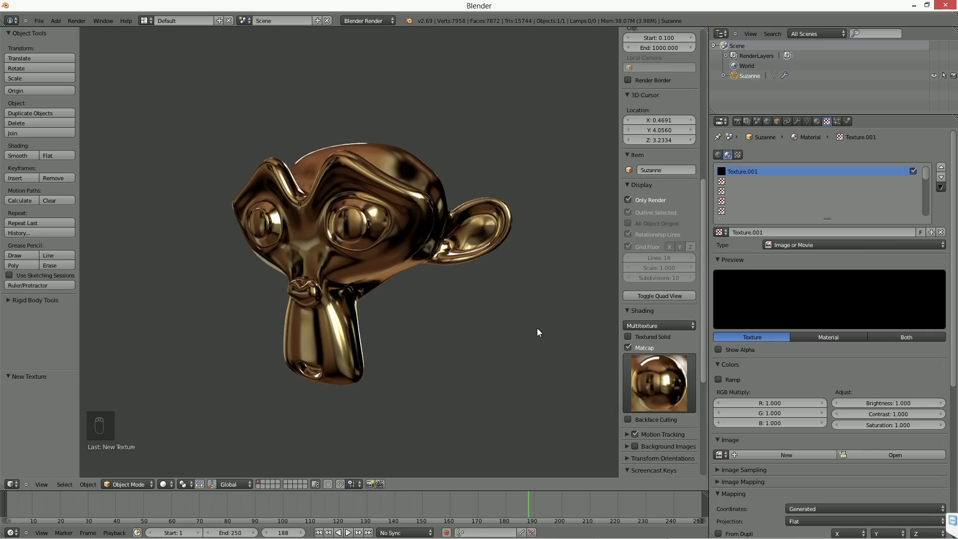
Step: Disable Only Render for the viewport and view the gold monkey's forehead from above
{"action": "left_click", "coordinate": [648, 201]}
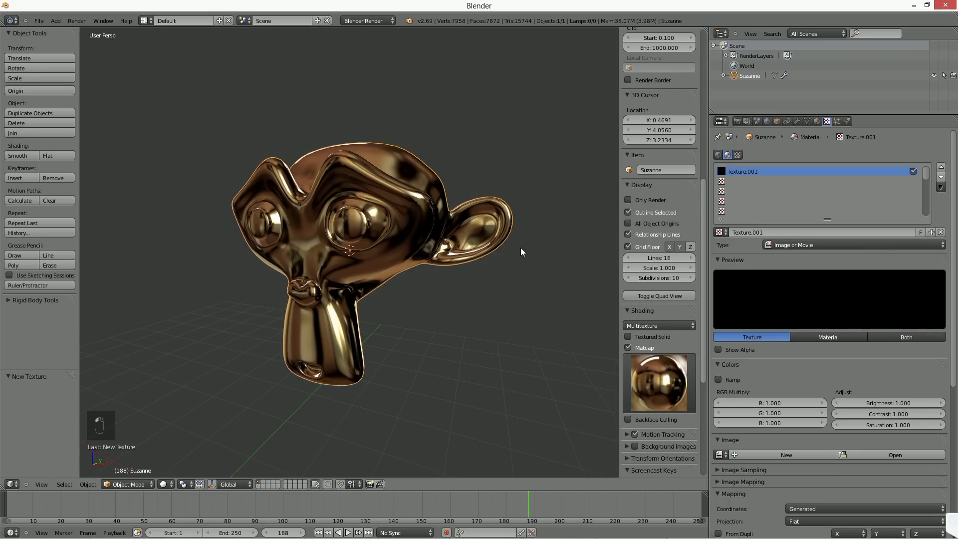
{"action": "middle_click_drag", "start_coordinate": [519, 247], "coordinate": [510, 269]}
{"action": "scroll", "coordinate": [509, 268], "scroll_direction": "down", "scroll_amount": 2}
{"action": "mouse_move", "coordinate": [505, 317]}
{"action": "middle_mouse_down"}
{"action": "mouse_move", "coordinate": [503, 293]}
{"action": "mouse_move", "coordinate": [495, 309]}
{"action": "middle_mouse_up"}
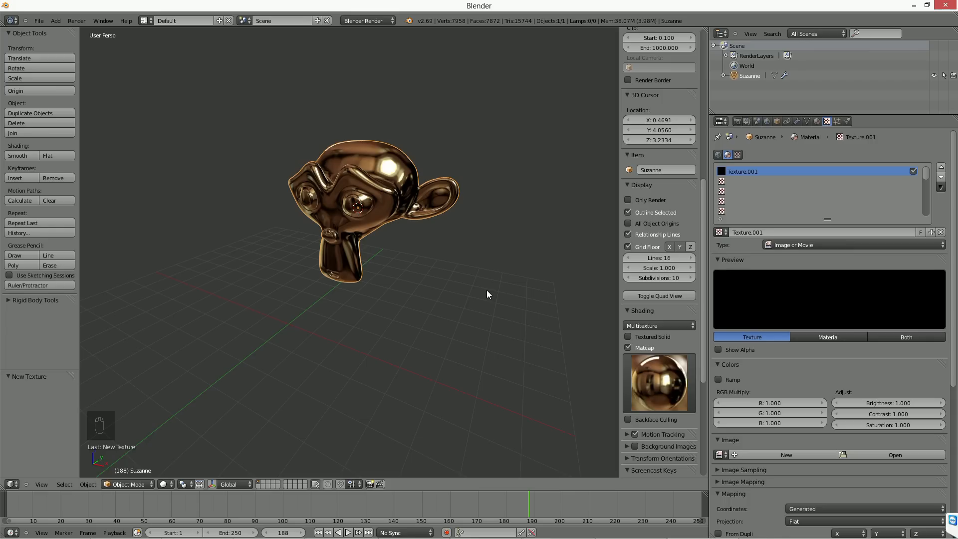
{"action": "scroll", "coordinate": [487, 294], "scroll_direction": "up", "scroll_amount": 3}
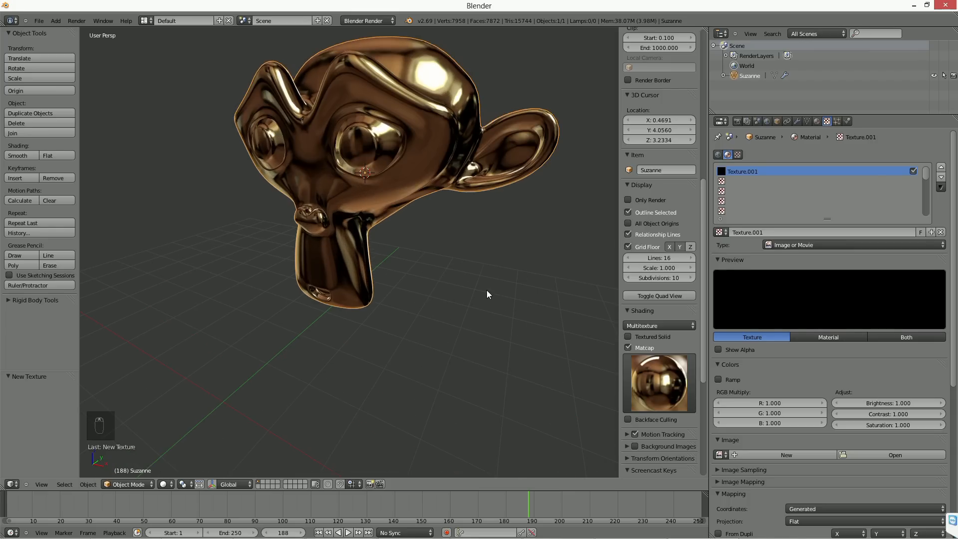
{"action": "middle_click_drag", "start_coordinate": [476, 268], "coordinate": [490, 359]}
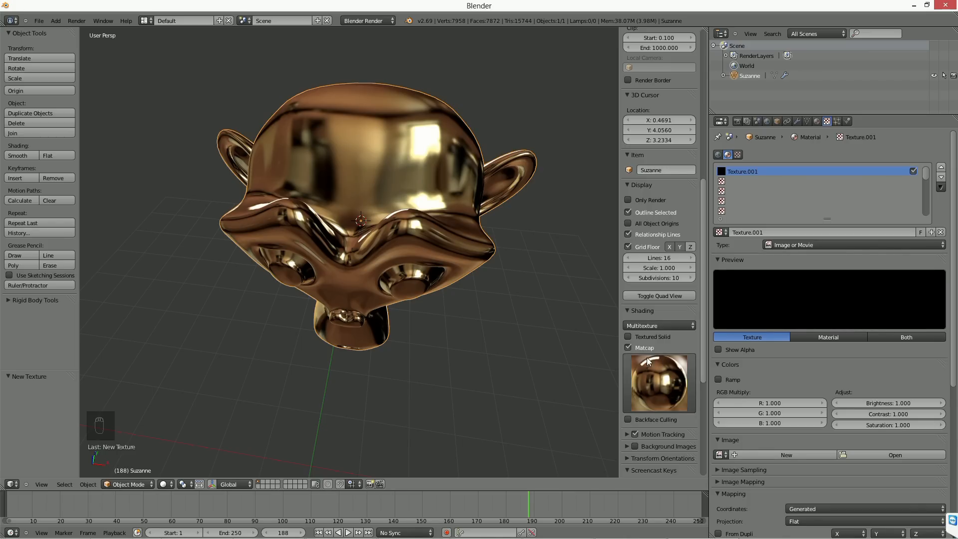
Step: Widen the viewport's properties region to show the matcap preview and shading options at a larger size
{"action": "middle_click_drag", "start_coordinate": [647, 370], "coordinate": [644, 358], "text": "ctrl"}
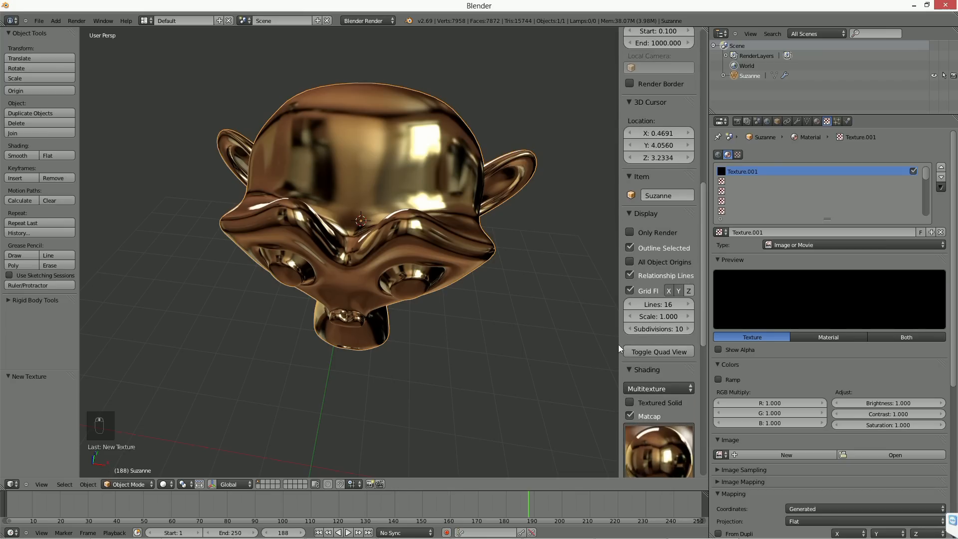
{"action": "left_click_drag", "start_coordinate": [617, 342], "coordinate": [511, 343]}
{"action": "scroll", "coordinate": [569, 349], "scroll_direction": "down", "scroll_amount": 8}
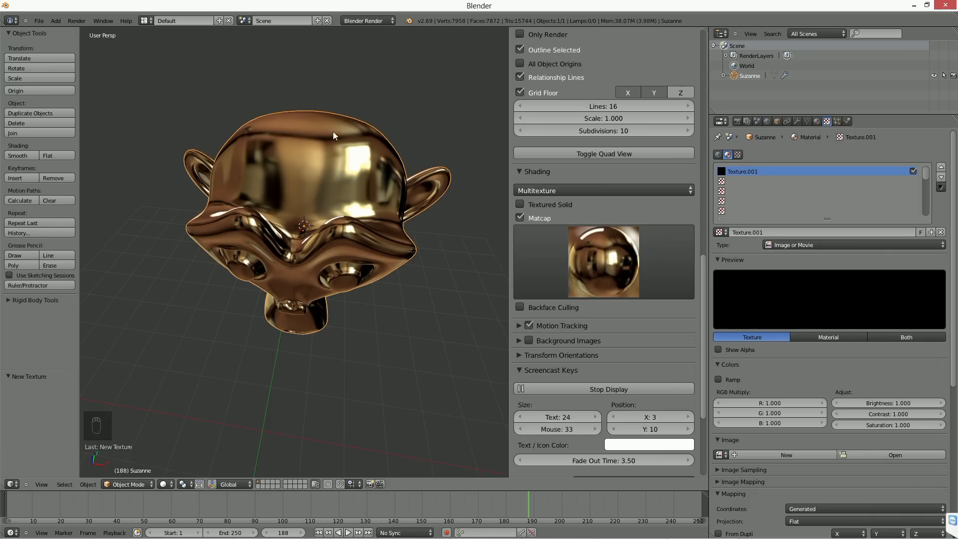
Step: Sketch two Grease Pencil arrows leading away from the reflections on the monkey's forehead, one straight up and one up to the left
{"action": "mouse_move", "coordinate": [331, 117]}
{"action": "left_mouse_down"}
{"action": "mouse_move", "coordinate": [333, 64]}
{"action": "mouse_move", "coordinate": [314, 84]}
{"action": "mouse_move", "coordinate": [366, 100]}
{"action": "left_mouse_up"}
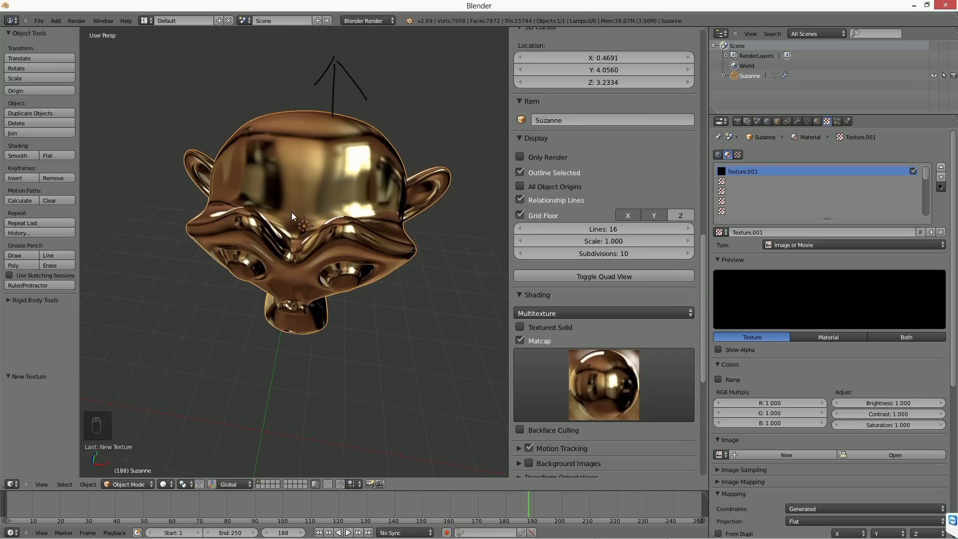
{"action": "key", "text": "d"}
{"action": "mouse_move", "coordinate": [251, 165]}
{"action": "left_mouse_down"}
{"action": "mouse_move", "coordinate": [190, 111]}
{"action": "mouse_move", "coordinate": [186, 139]}
{"action": "left_mouse_up"}
{"action": "left_click_drag", "start_coordinate": [187, 103], "coordinate": [247, 98]}
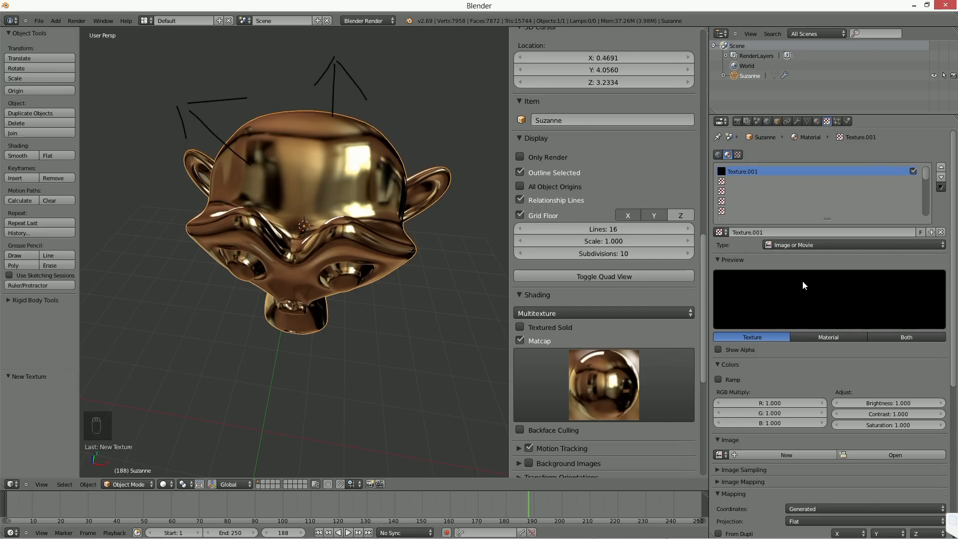
Step: Switch to Firefox and search Startpage's images for "matcaps"
{"action": "mouse_move", "coordinate": [153, 532]}
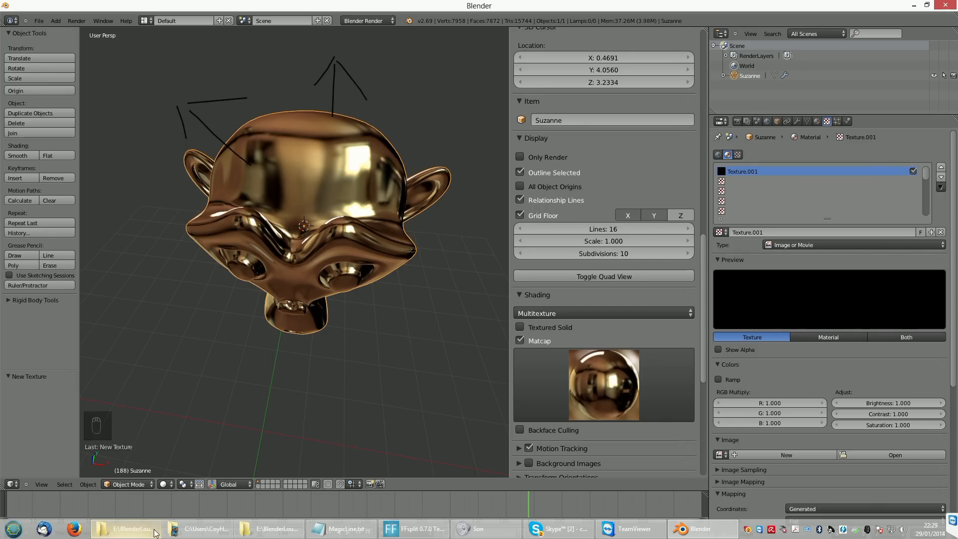
{"action": "left_click", "coordinate": [74, 531]}
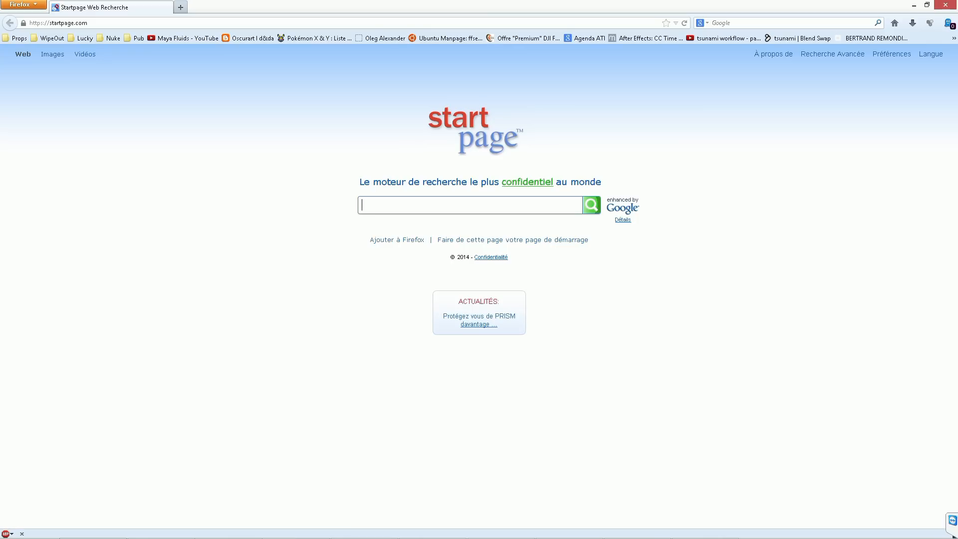
{"action": "type", "text": "matcaps"}
{"action": "key", "text": "Return"}
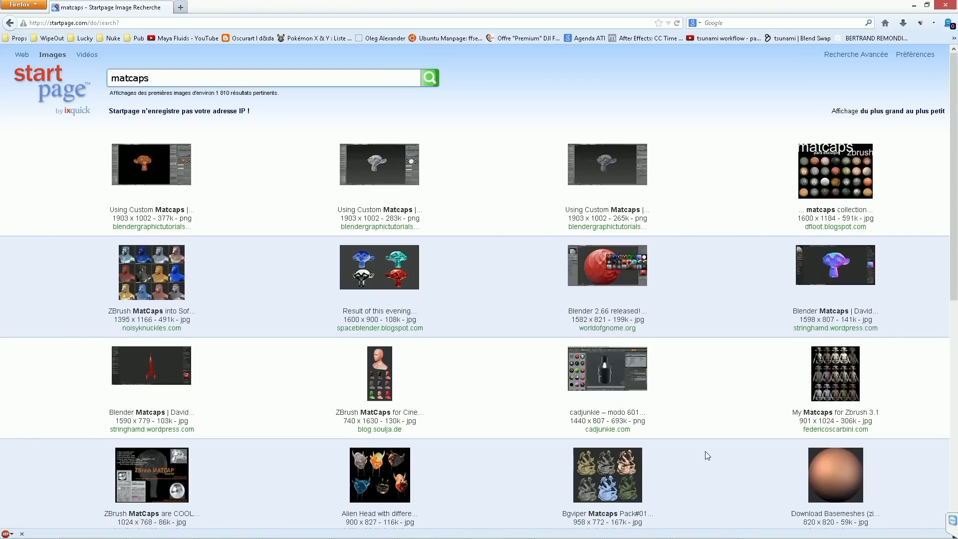
Step: Browse the matcap image results and open the red-orange sphere image mat-cap-724.jpg at full size
{"action": "scroll", "coordinate": [851, 466], "scroll_direction": "down", "scroll_amount": 5}
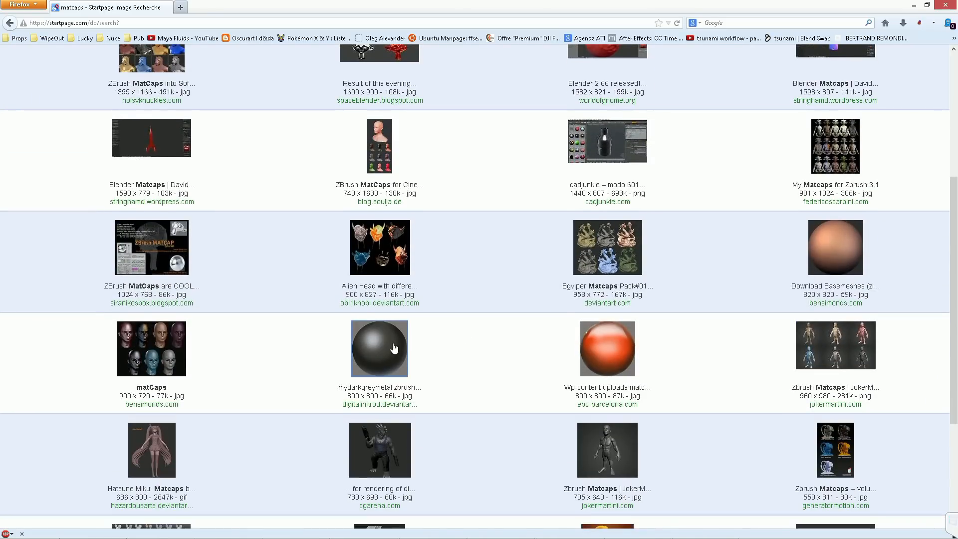
{"action": "scroll", "coordinate": [499, 351], "scroll_direction": "down", "scroll_amount": 4}
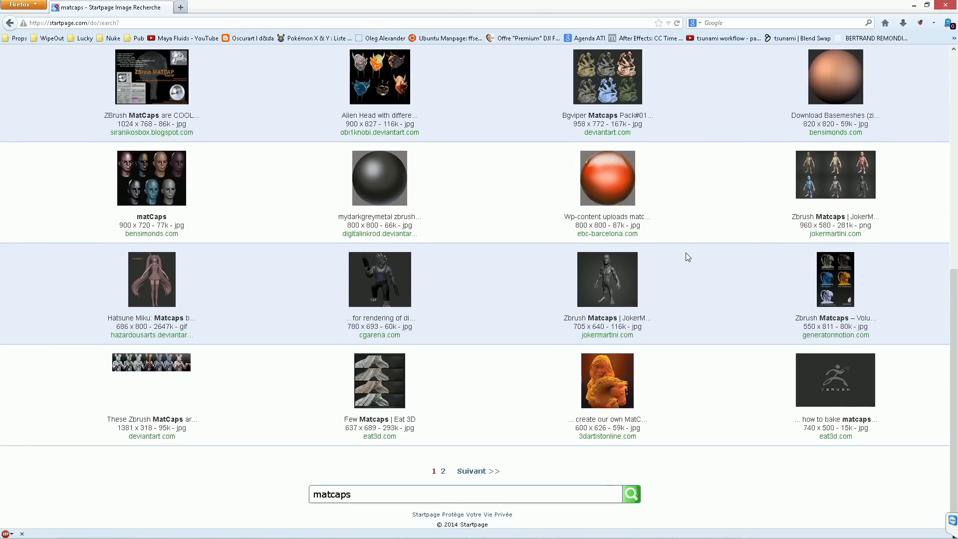
{"action": "scroll", "coordinate": [686, 256], "scroll_direction": "up", "scroll_amount": 2}
{"action": "scroll", "coordinate": [686, 256], "scroll_direction": "up", "scroll_amount": 1}
{"action": "left_click", "coordinate": [620, 289]}
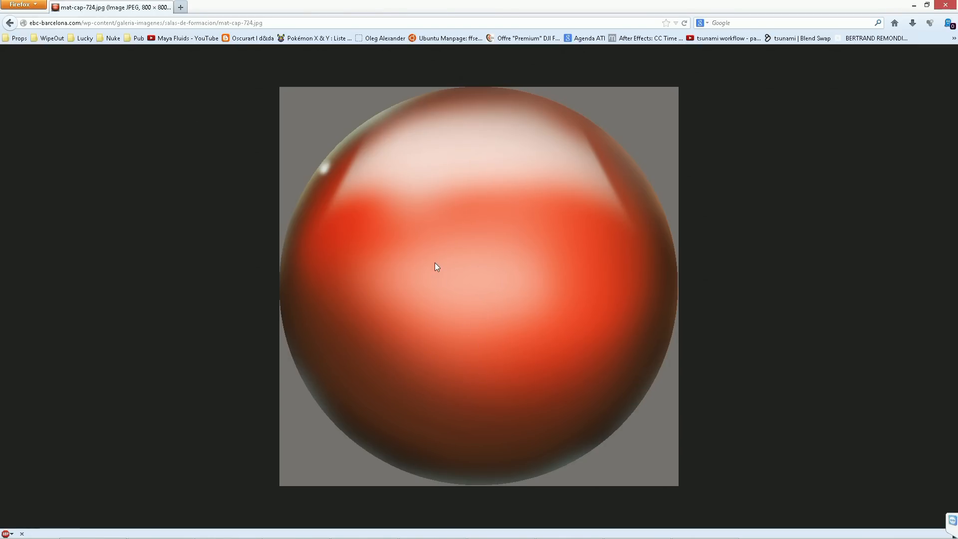
Step: Save mat-cap-724.jpg from the browser into the E:\BlenderLounge folder using the file explorer, and close the browser
{"action": "key", "text": "super+e"}
{"action": "left_click", "coordinate": [266, 190]}
{"action": "double_click", "coordinate": [266, 190]}
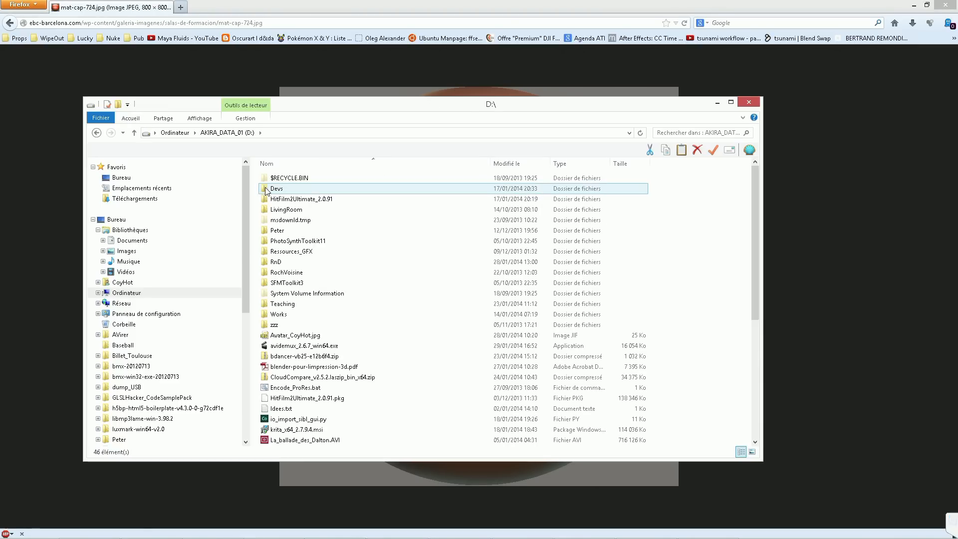
{"action": "key", "text": "BackSpace"}
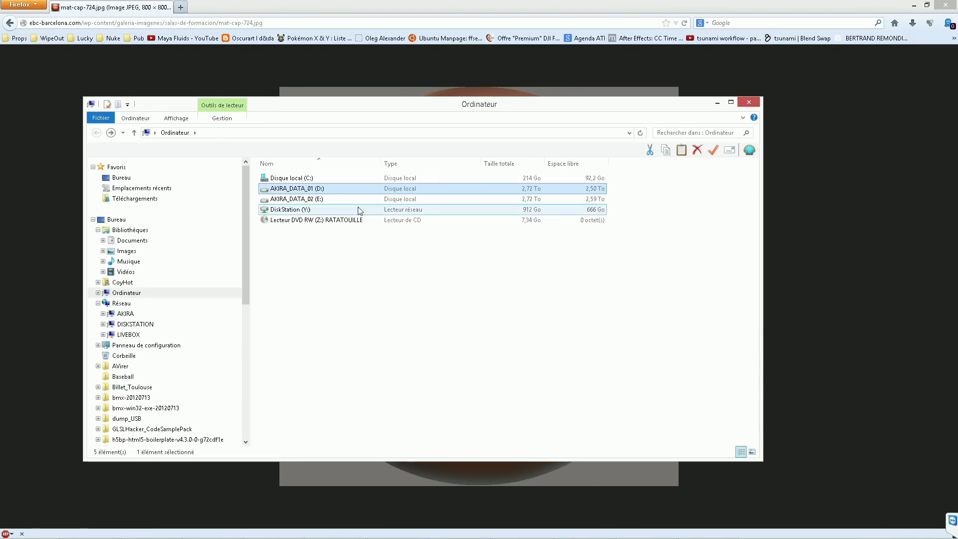
{"action": "double_click", "coordinate": [334, 198]}
{"action": "left_click", "coordinate": [305, 231]}
{"action": "double_click", "coordinate": [303, 229]}
{"action": "key", "text": "alt+Tab"}
{"action": "left_click_drag", "start_coordinate": [481, 234], "coordinate": [460, 272]}
{"action": "key", "text": "alt+Tab"}
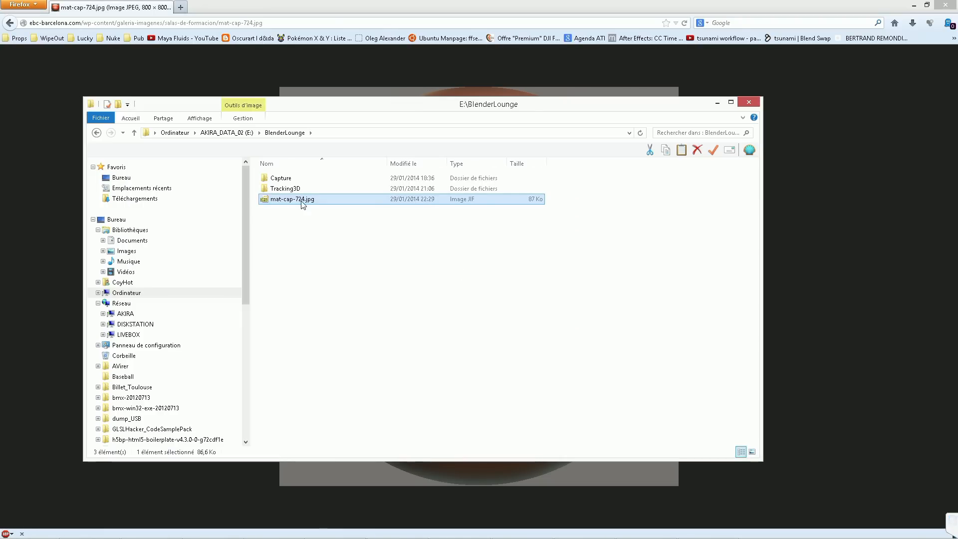
{"action": "left_click", "coordinate": [243, 83]}
{"action": "left_click", "coordinate": [944, 4]}
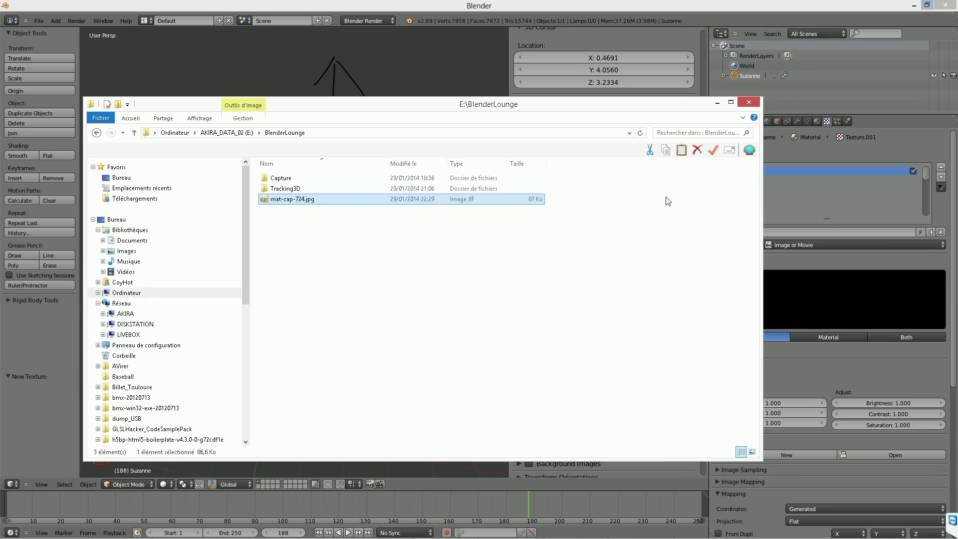
Step: Switch back to Blender and load mat-cap-724.jpg from E:\BlenderLounge as the image of the monkey's texture
{"action": "left_click", "coordinate": [885, 279]}
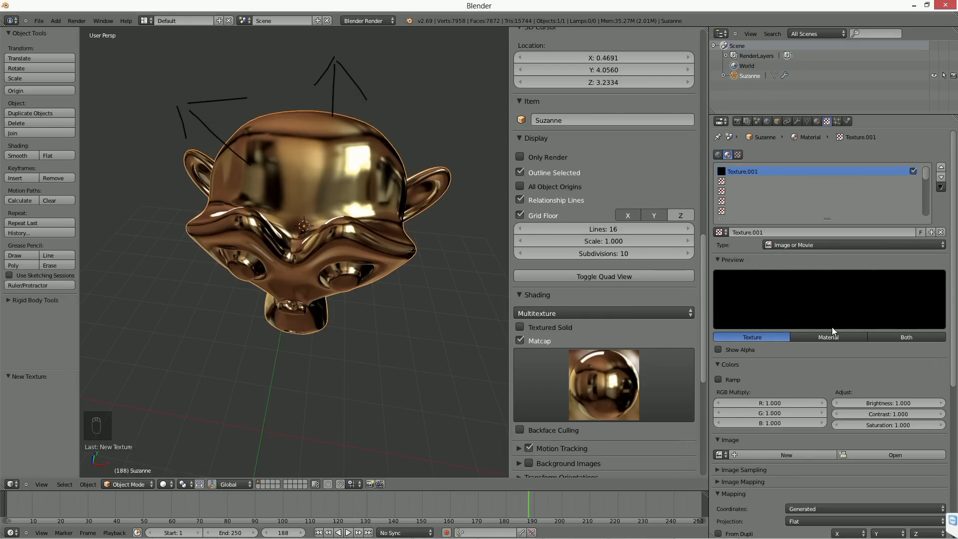
{"action": "left_click", "coordinate": [869, 456]}
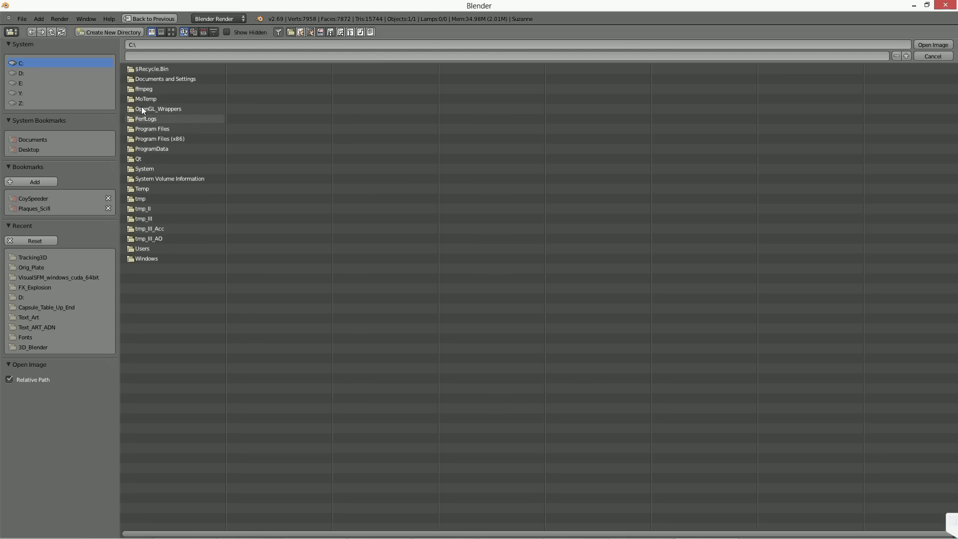
{"action": "left_click", "coordinate": [22, 82]}
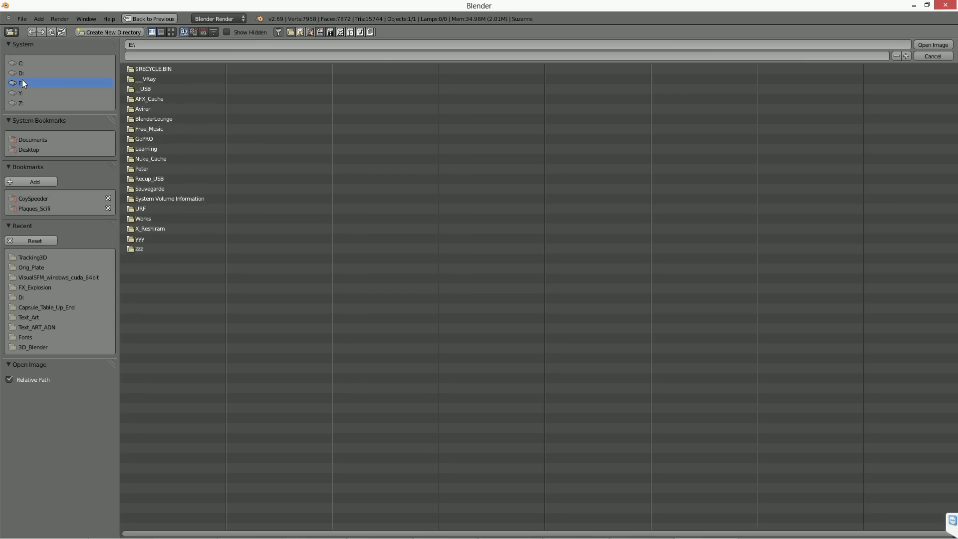
{"action": "left_click", "coordinate": [158, 118]}
{"action": "left_click", "coordinate": [172, 31]}
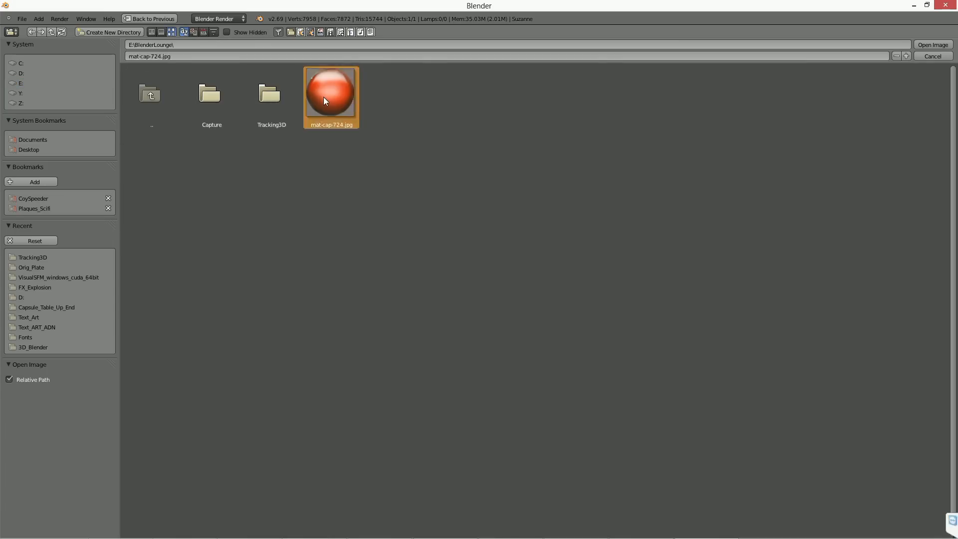
{"action": "double_click", "coordinate": [323, 96]}
Step: Disable Matcap, set the material mode to GLSL and the viewport shading to Texture, and inspect the textured monkey from several angles
{"action": "left_click", "coordinate": [522, 341]}
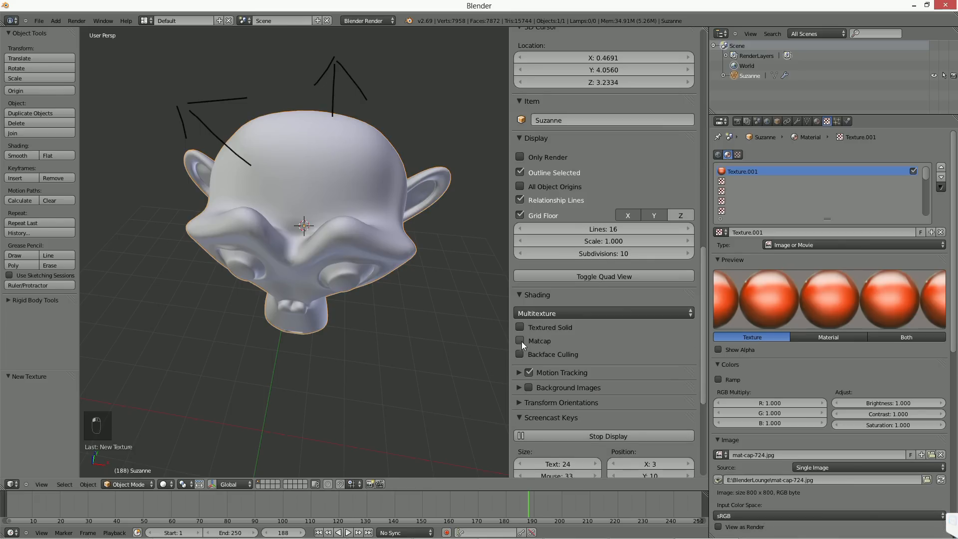
{"action": "left_click", "coordinate": [537, 326]}
{"action": "left_click", "coordinate": [538, 314]}
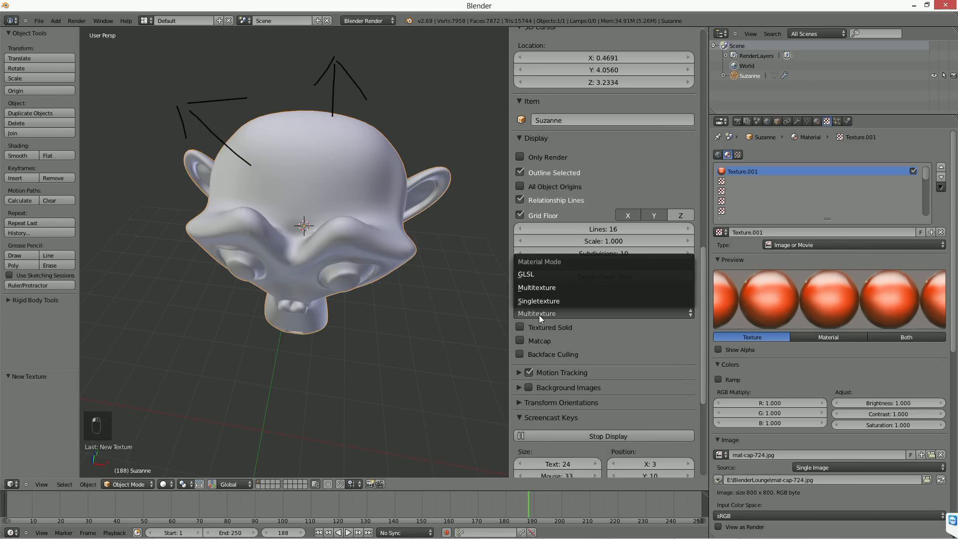
{"action": "left_click", "coordinate": [536, 273]}
{"action": "left_click", "coordinate": [163, 484]}
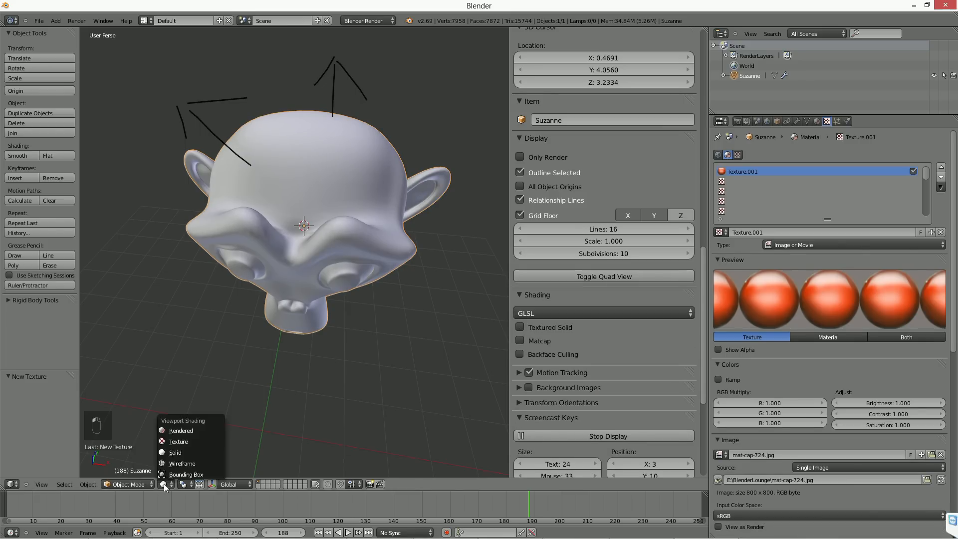
{"action": "left_click", "coordinate": [187, 440]}
{"action": "middle_click_drag", "start_coordinate": [256, 399], "coordinate": [305, 355]}
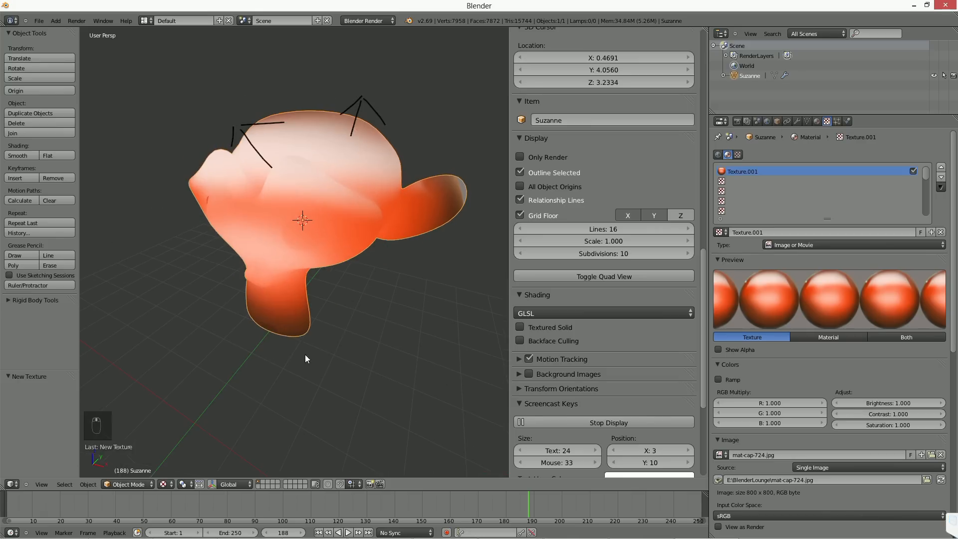
{"action": "mouse_move", "coordinate": [282, 190]}
{"action": "middle_mouse_down"}
{"action": "mouse_move", "coordinate": [273, 220]}
{"action": "mouse_move", "coordinate": [309, 219]}
{"action": "mouse_move", "coordinate": [433, 298]}
{"action": "middle_mouse_up"}
Step: Set the monkey texture's mapping coordinates to Normal and inspect the matcap shading from several angles
{"action": "scroll", "coordinate": [807, 388], "scroll_direction": "down", "scroll_amount": 10}
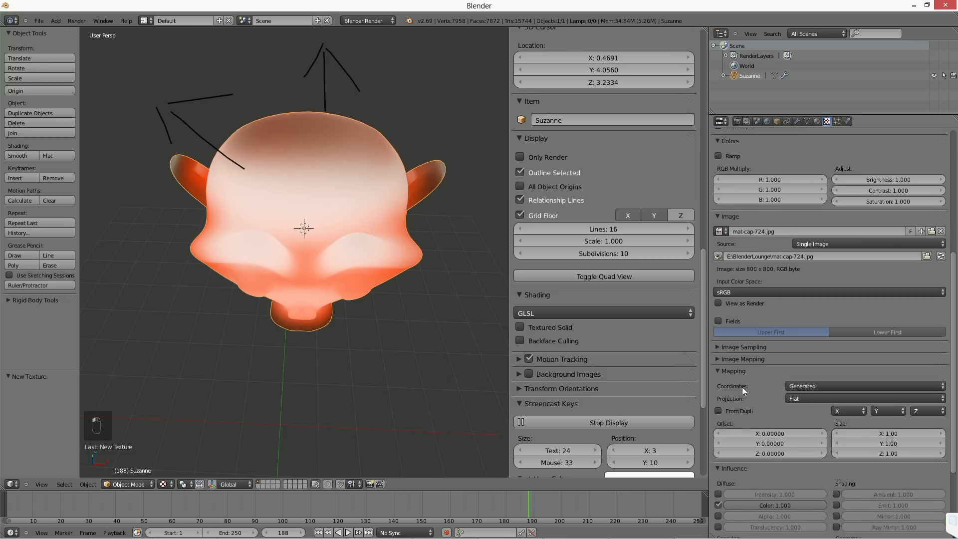
{"action": "left_click", "coordinate": [815, 387]}
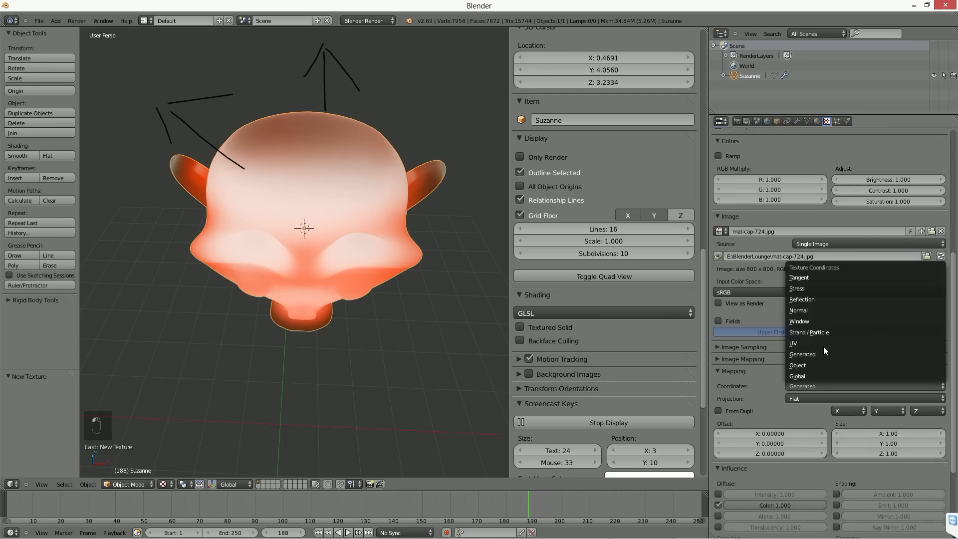
{"action": "left_click", "coordinate": [809, 311]}
{"action": "middle_click_drag", "start_coordinate": [315, 325], "coordinate": [229, 335]}
{"action": "scroll", "coordinate": [833, 250], "scroll_direction": "up", "scroll_amount": 8}
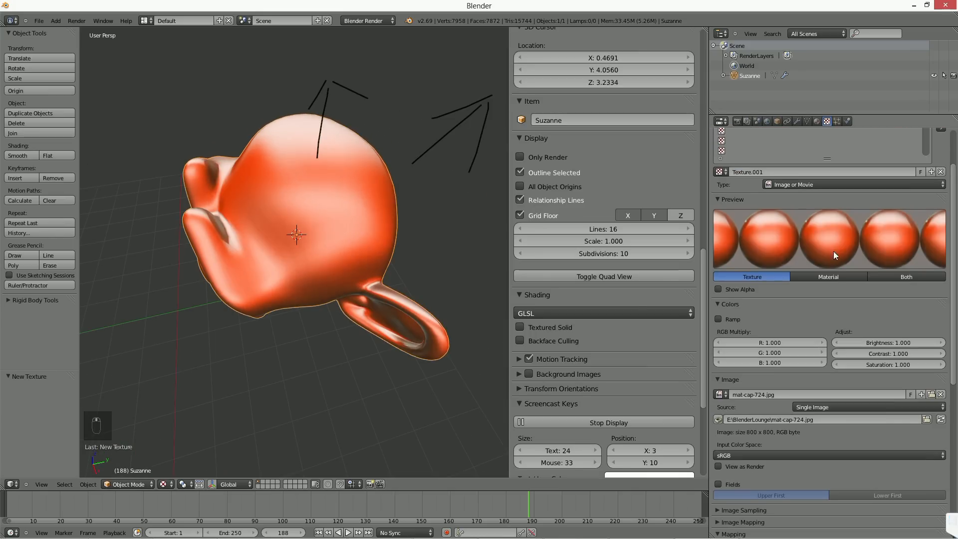
{"action": "middle_click_drag", "start_coordinate": [318, 294], "coordinate": [321, 259]}
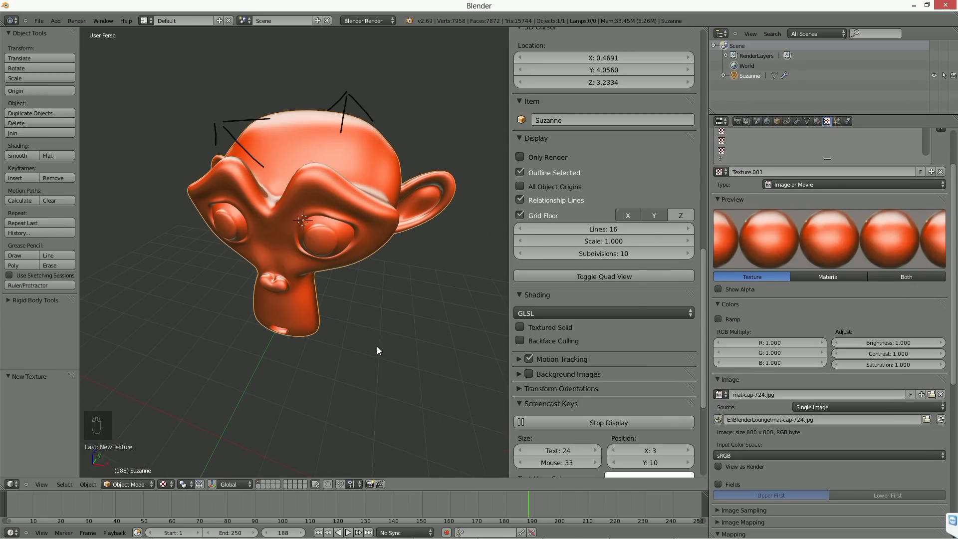
{"action": "middle_click_drag", "start_coordinate": [400, 346], "coordinate": [352, 325]}
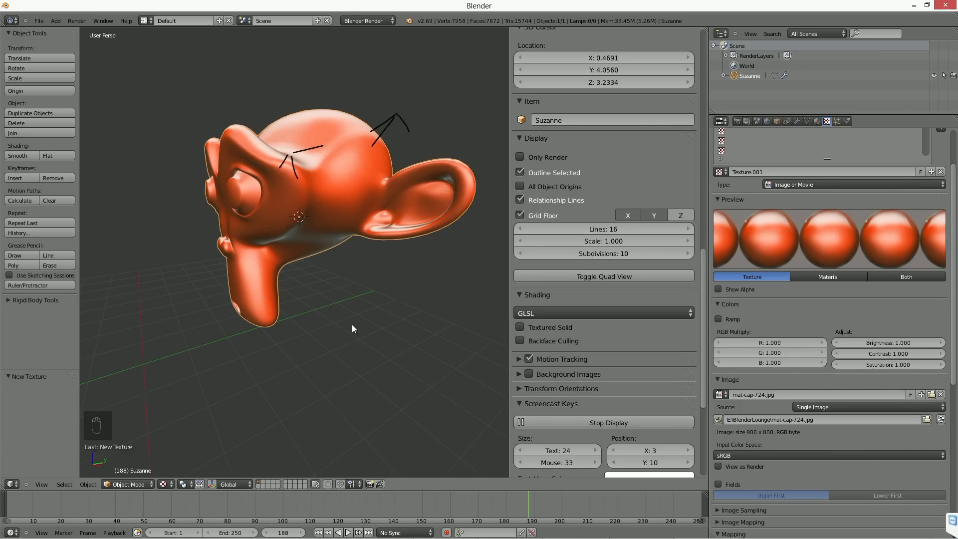
{"action": "mouse_move", "coordinate": [351, 325]}
{"action": "middle_mouse_down"}
{"action": "mouse_move", "coordinate": [337, 286]}
{"action": "mouse_move", "coordinate": [353, 272]}
{"action": "middle_mouse_up"}
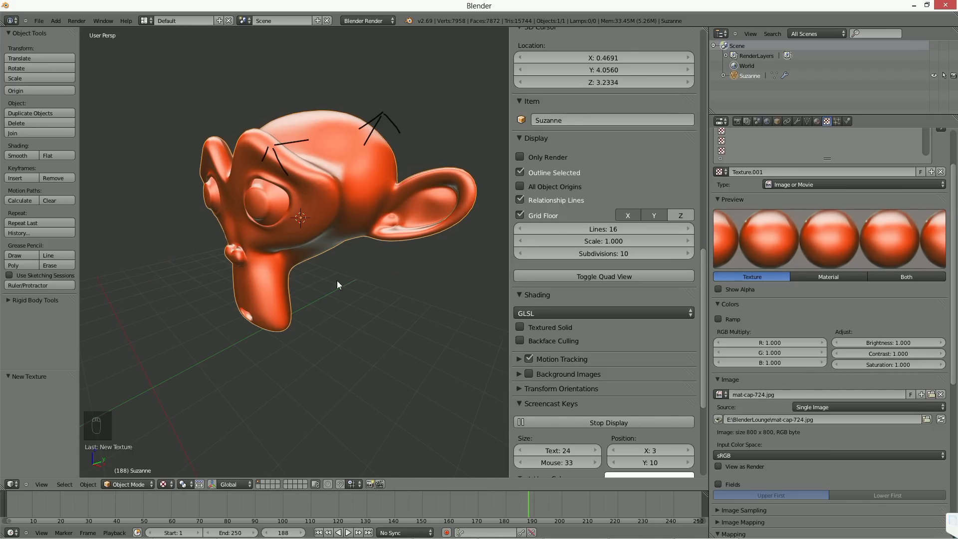
{"action": "middle_click_drag", "start_coordinate": [336, 280], "coordinate": [315, 295]}
{"action": "middle_click_drag", "start_coordinate": [430, 243], "coordinate": [346, 270]}
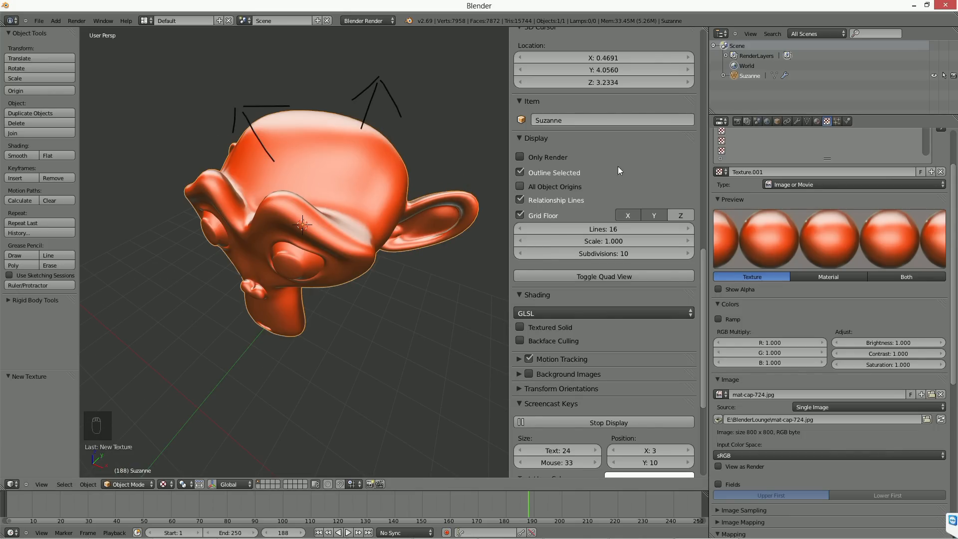
Step: Unlink the grease pencil data to remove the drawn arrows and inspect the clean matcap monkey
{"action": "scroll", "coordinate": [617, 166], "scroll_direction": "up", "scroll_amount": 15}
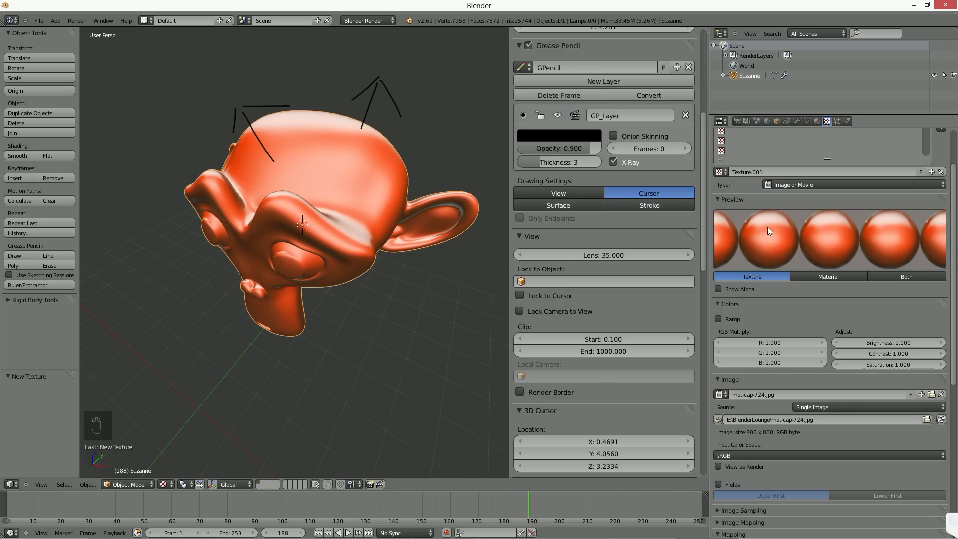
{"action": "scroll", "coordinate": [588, 164], "scroll_direction": "up", "scroll_amount": 5}
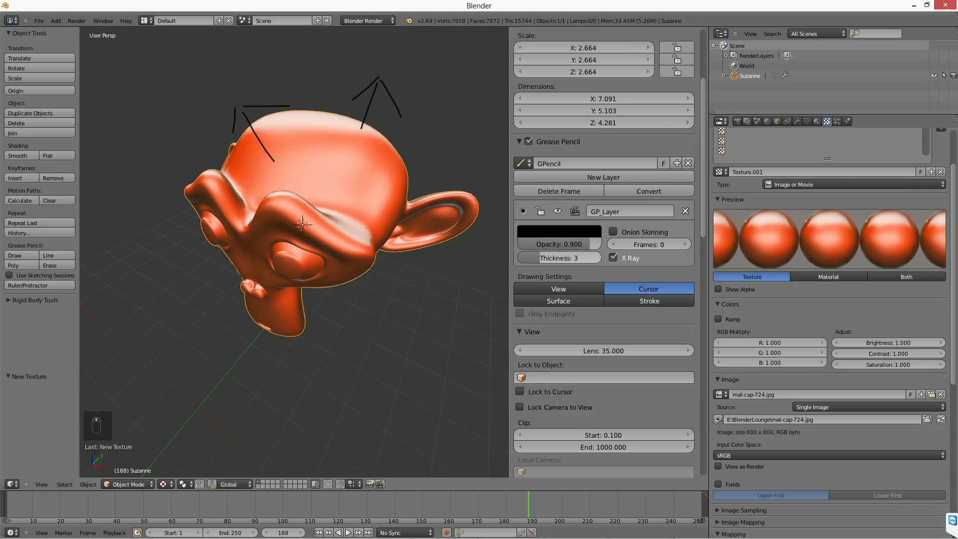
{"action": "left_click", "coordinate": [689, 170]}
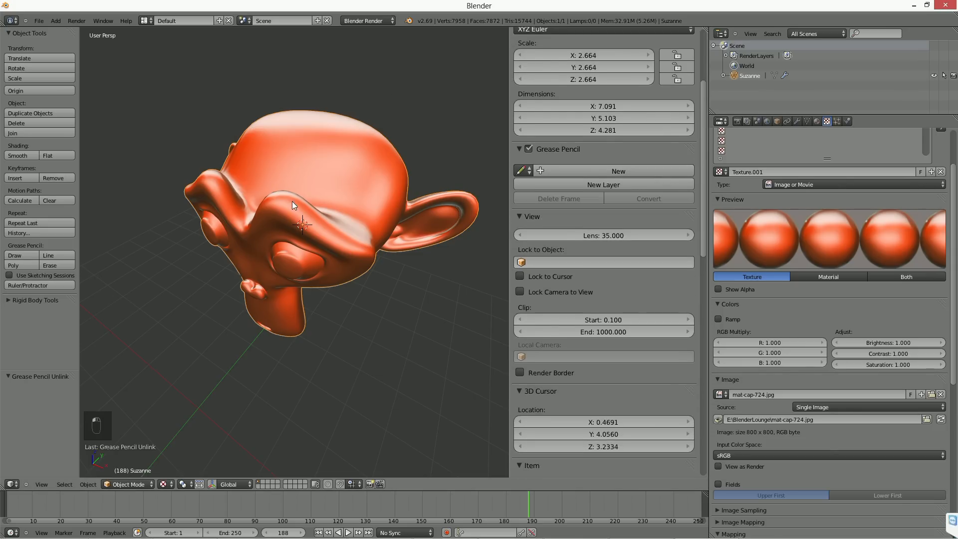
{"action": "middle_click_drag", "start_coordinate": [291, 200], "coordinate": [309, 250]}
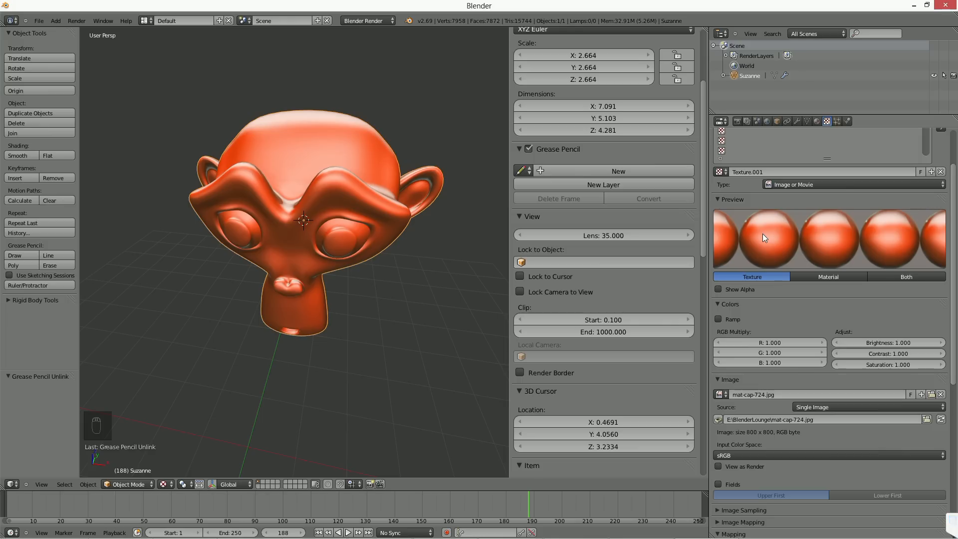
{"action": "middle_click_drag", "start_coordinate": [271, 319], "coordinate": [298, 306]}
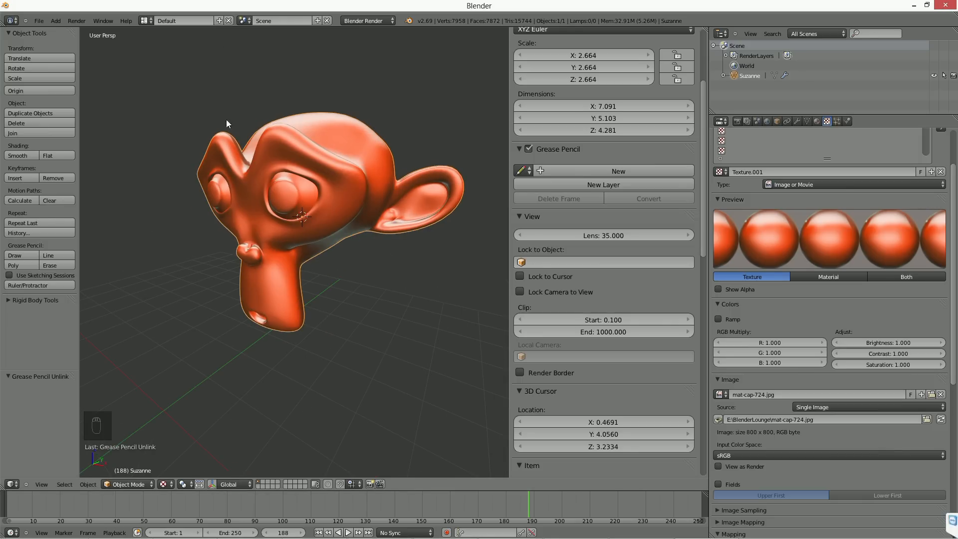
{"action": "scroll", "coordinate": [954, 145], "scroll_direction": "up", "scroll_amount": 2}
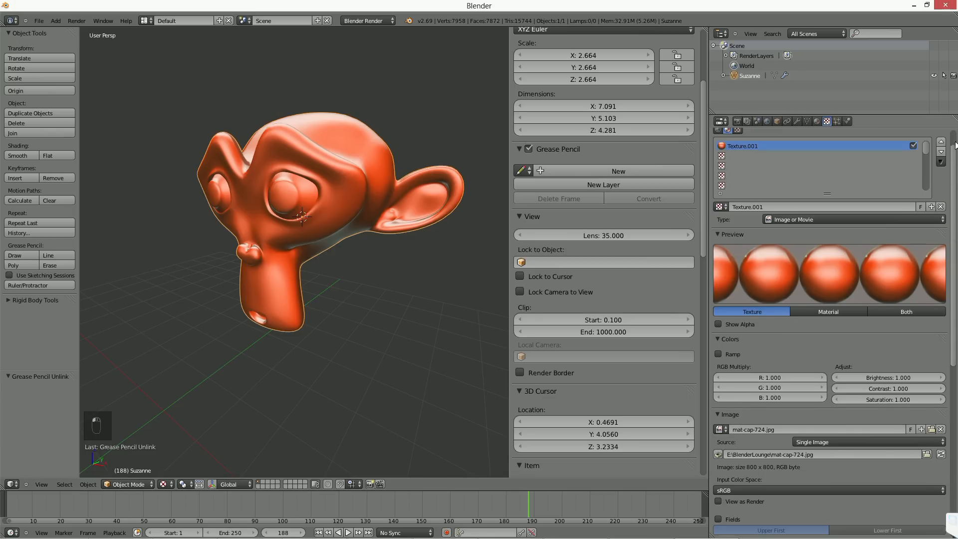
{"action": "scroll", "coordinate": [955, 144], "scroll_direction": "up", "scroll_amount": 2}
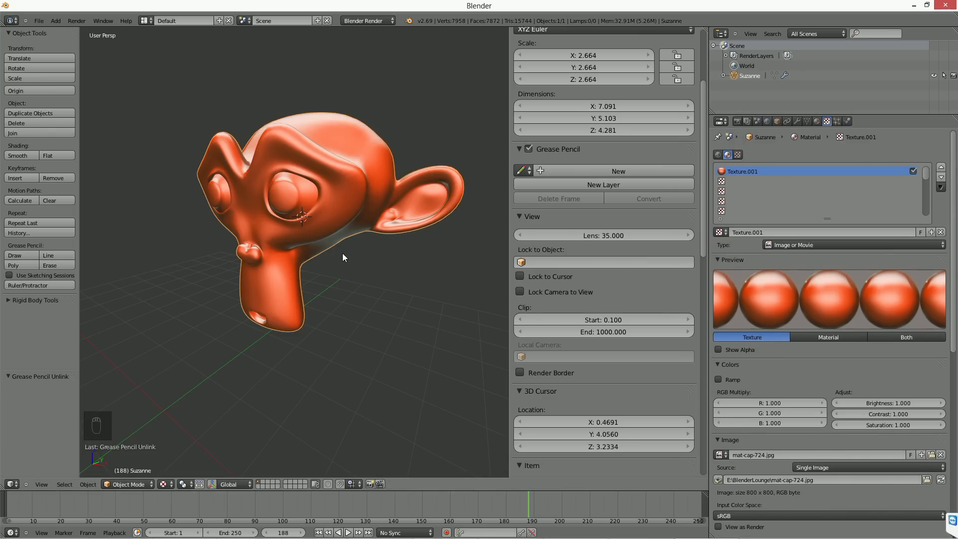
{"action": "scroll", "coordinate": [342, 253], "scroll_direction": "down", "scroll_amount": 2}
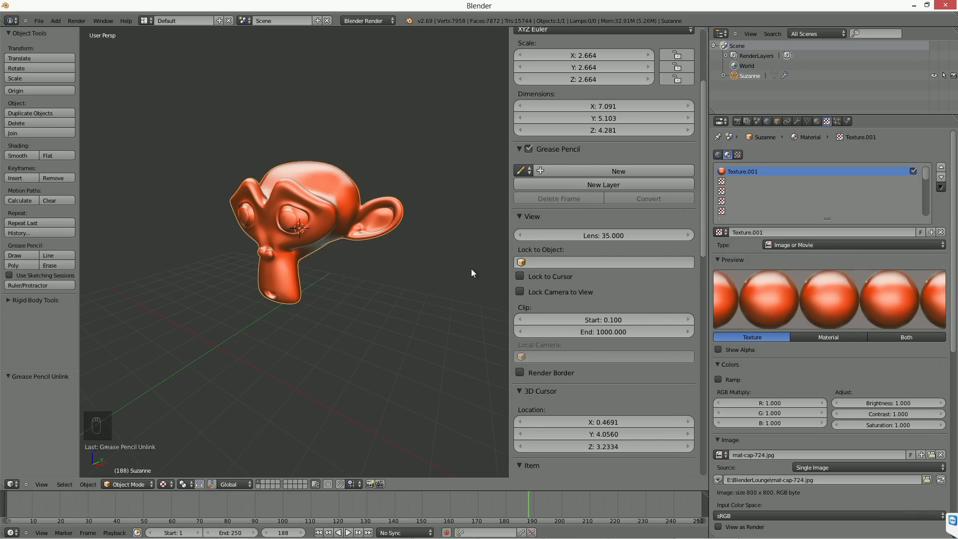
Step: Start a new file and turn on the Screencast Keys display for the 3D view
{"action": "left_click", "coordinate": [36, 20]}
{"action": "left_click", "coordinate": [40, 29]}
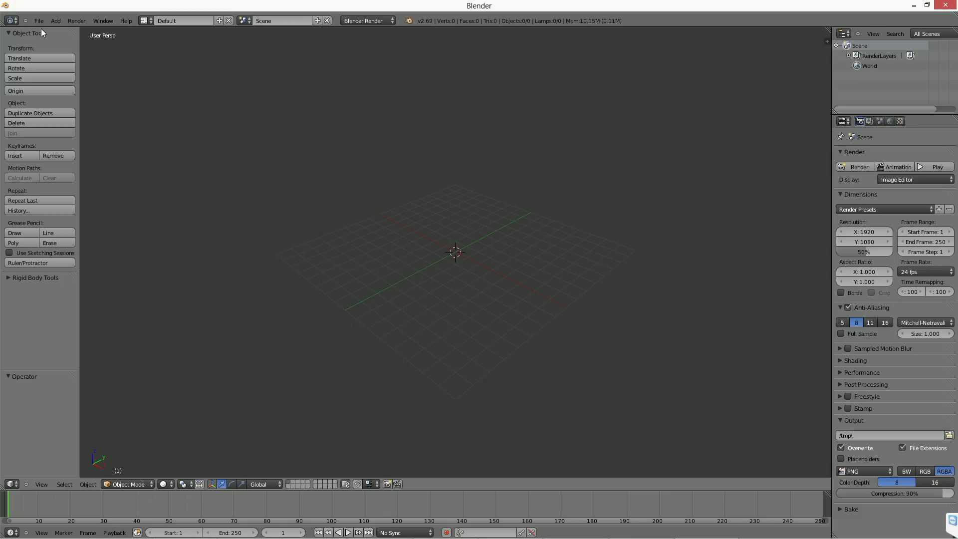
{"action": "key", "text": "n"}
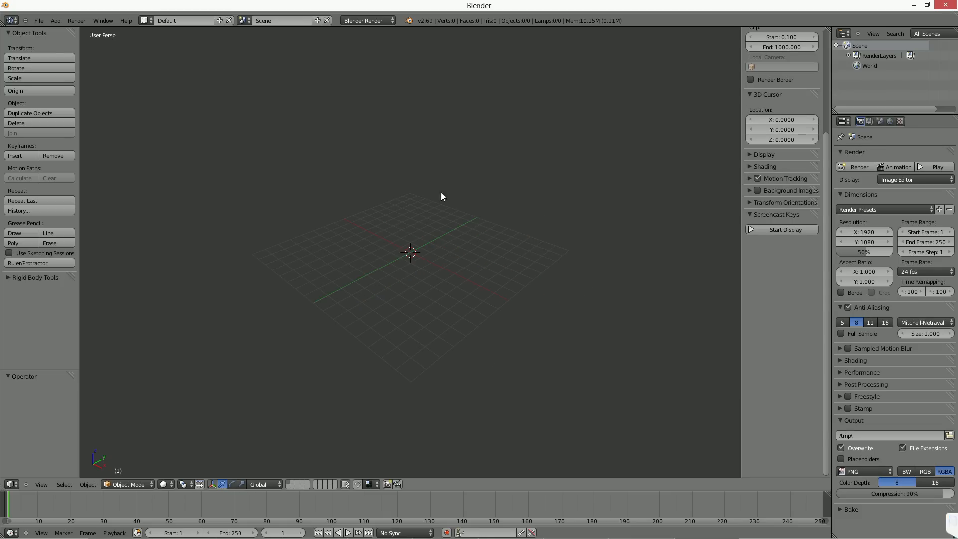
{"action": "left_click", "coordinate": [761, 230]}
{"action": "key", "text": "shift+a"}
{"action": "mouse_move", "coordinate": [406, 216]}
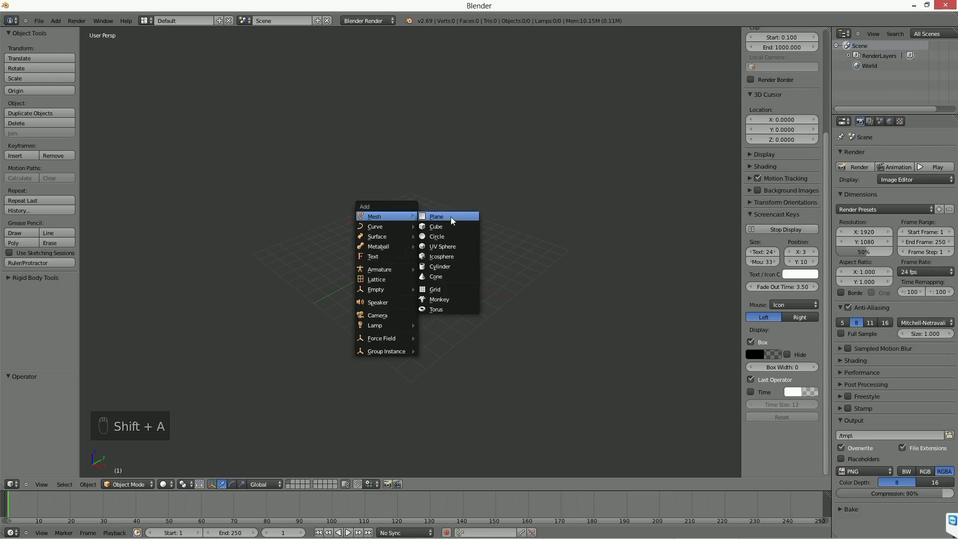
{"action": "left_click", "coordinate": [450, 226]}
{"action": "key", "text": "s"}
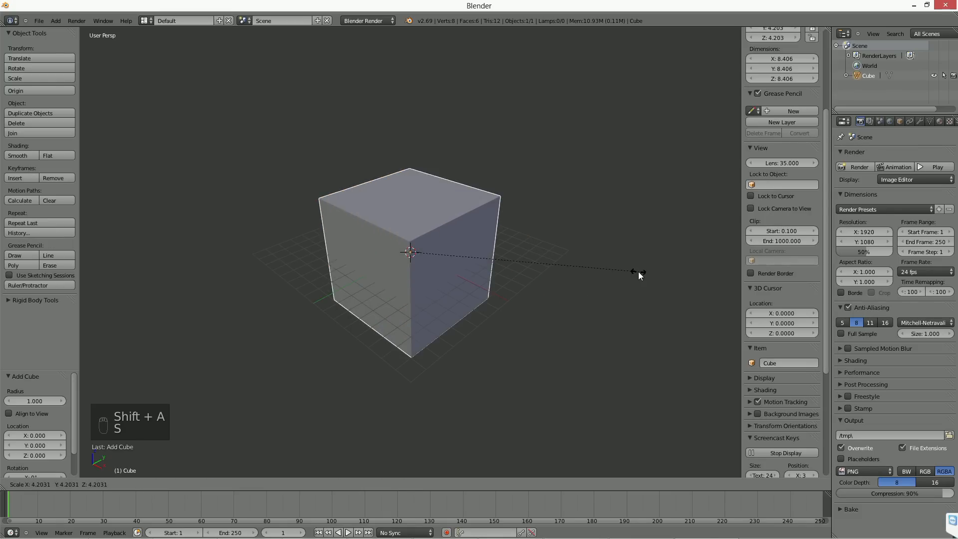
{"action": "left_click", "coordinate": [483, 267]}
{"action": "key", "text": "Delete"}
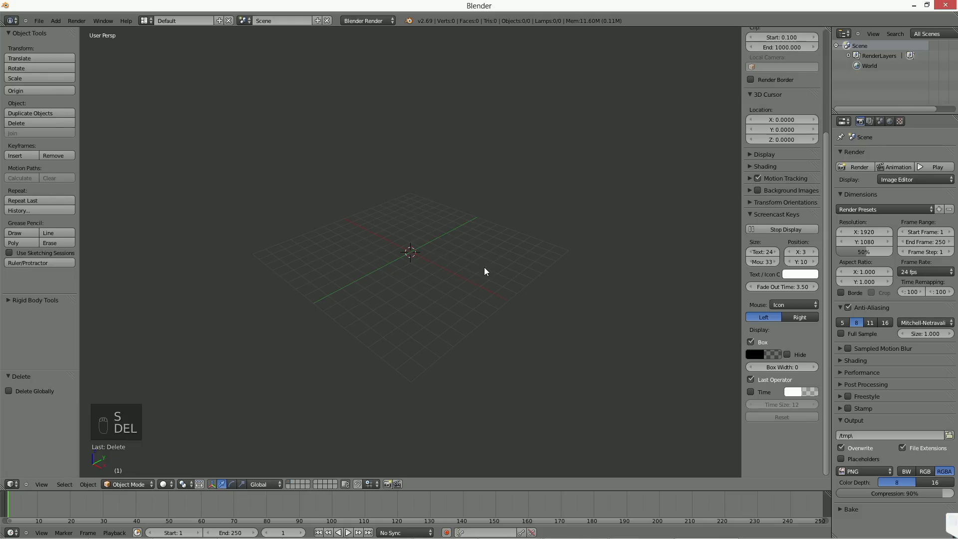
Step: Add a monkey mesh and move it up about 7.94 units along the Z axis
{"action": "key", "text": "shift+a"}
{"action": "mouse_move", "coordinate": [483, 267]}
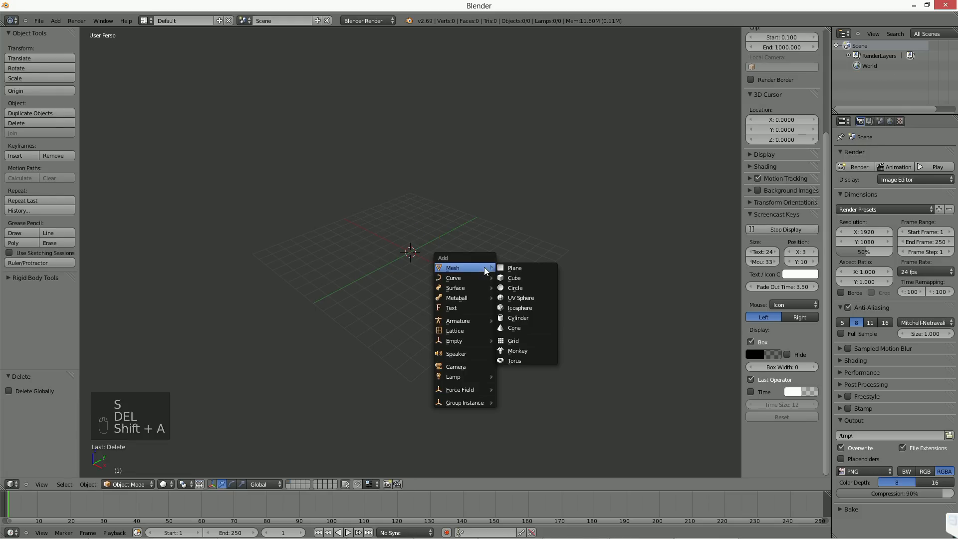
{"action": "left_click", "coordinate": [533, 350]}
{"action": "key", "text": "g"}
{"action": "key", "text": "z"}
{"action": "left_click", "coordinate": [472, 205]}
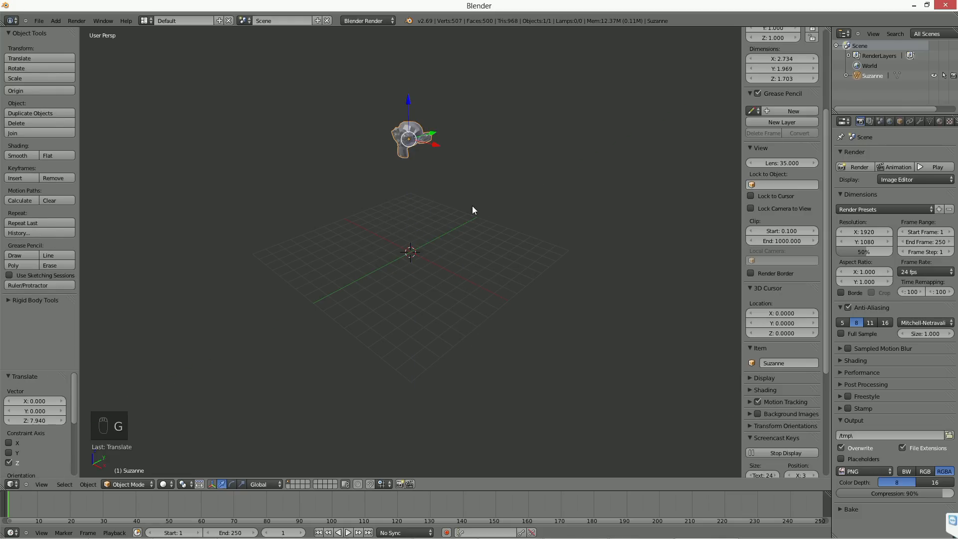
Step: Add a plane at the grid's centre and scale it up by about 6.77
{"action": "scroll", "coordinate": [439, 232], "scroll_direction": "up", "scroll_amount": 3}
{"action": "key", "text": "shift+a"}
{"action": "mouse_move", "coordinate": [438, 232]}
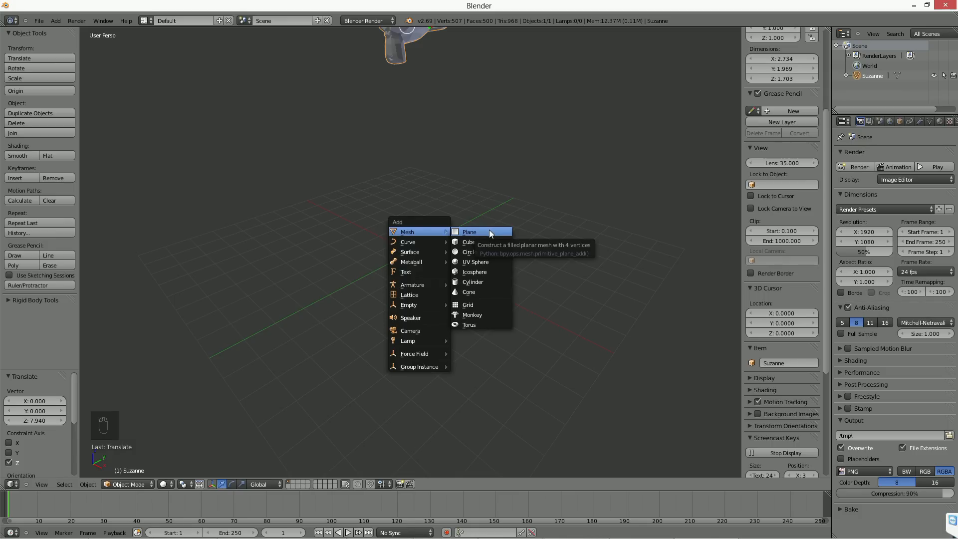
{"action": "left_click", "coordinate": [489, 232]}
{"action": "key", "text": "s"}
{"action": "left_click", "coordinate": [648, 254]}
{"action": "middle_click_drag", "start_coordinate": [573, 241], "coordinate": [551, 263]}
Step: Enable X-Ray in the monkey's object display settings, with the properties editor widened, and view the monkey from different sides of the plane
{"action": "right_click", "coordinate": [424, 107]}
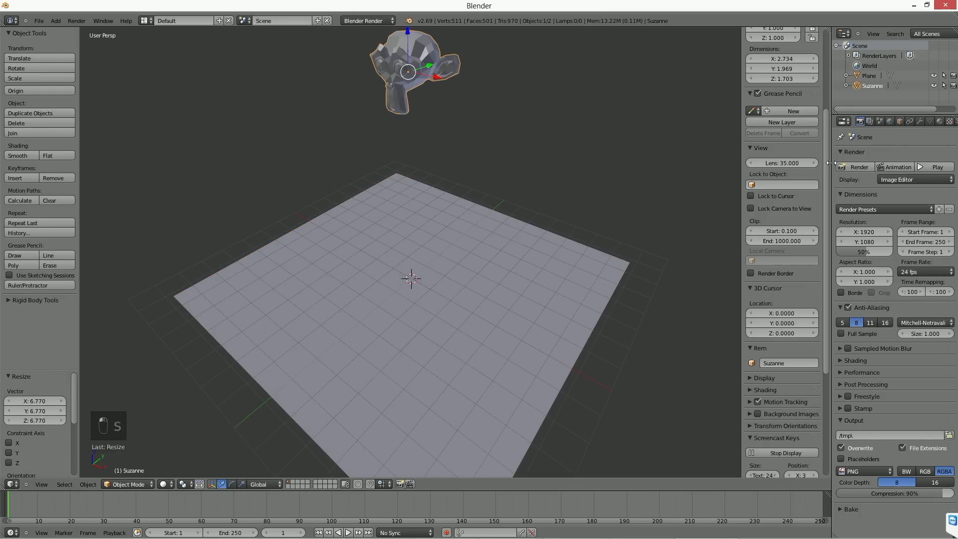
{"action": "left_click_drag", "start_coordinate": [830, 162], "coordinate": [705, 170]}
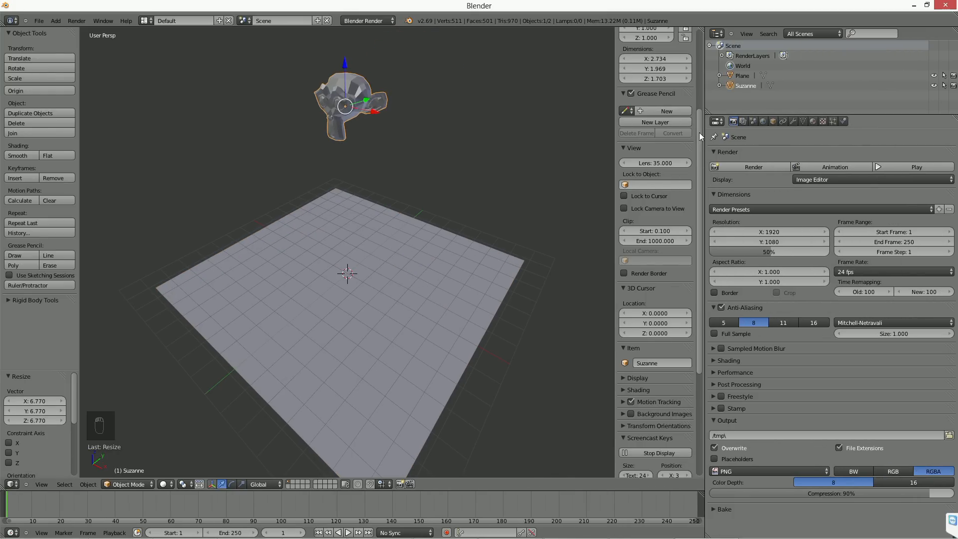
{"action": "left_click", "coordinate": [772, 121]}
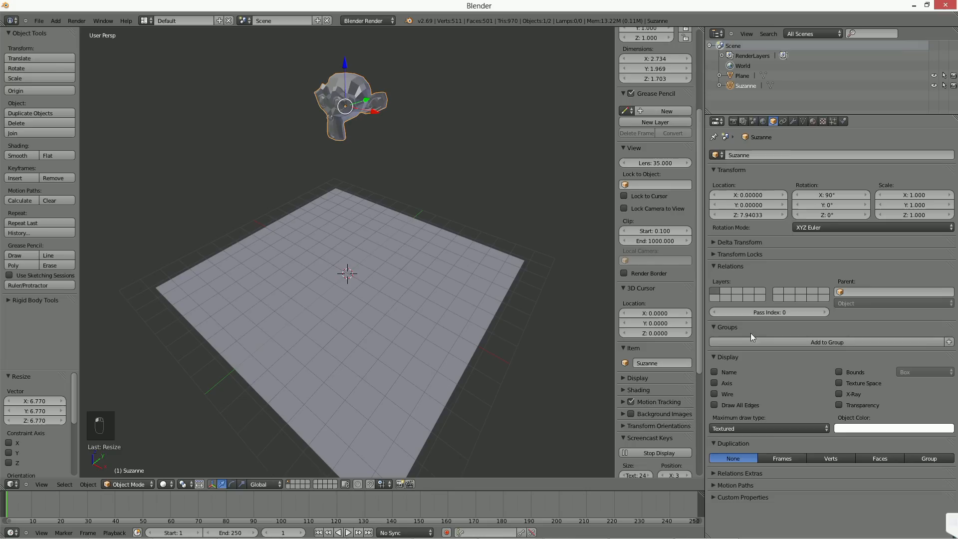
{"action": "left_click", "coordinate": [857, 394]}
{"action": "middle_click_drag", "start_coordinate": [366, 188], "coordinate": [367, 242]}
{"action": "middle_click_drag", "start_coordinate": [378, 325], "coordinate": [391, 201]}
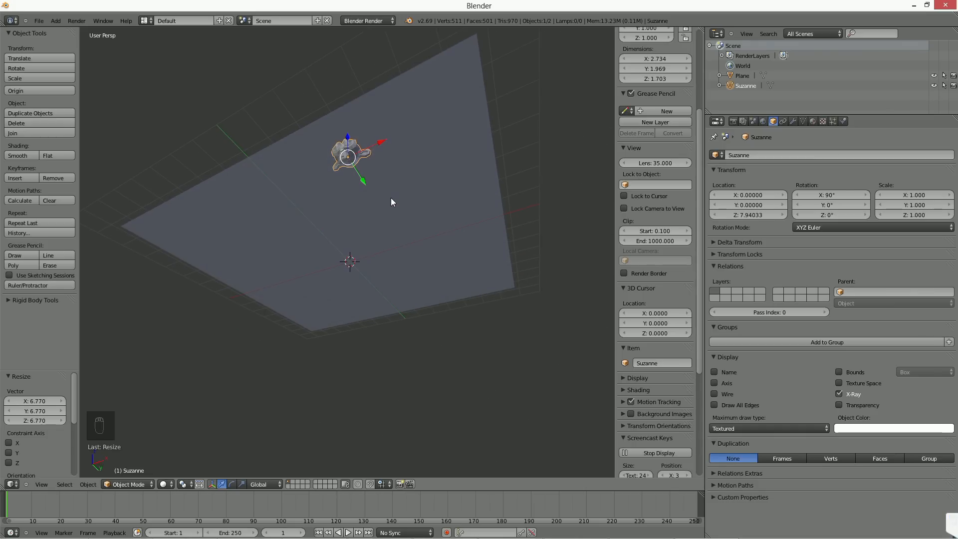
Step: Toggle the monkey's X-Ray display to compare it, leave it off, and orbit back above the plane
{"action": "left_click", "coordinate": [845, 394]}
{"action": "left_click", "coordinate": [845, 394]}
{"action": "middle_click_drag", "start_coordinate": [459, 272], "coordinate": [363, 268]}
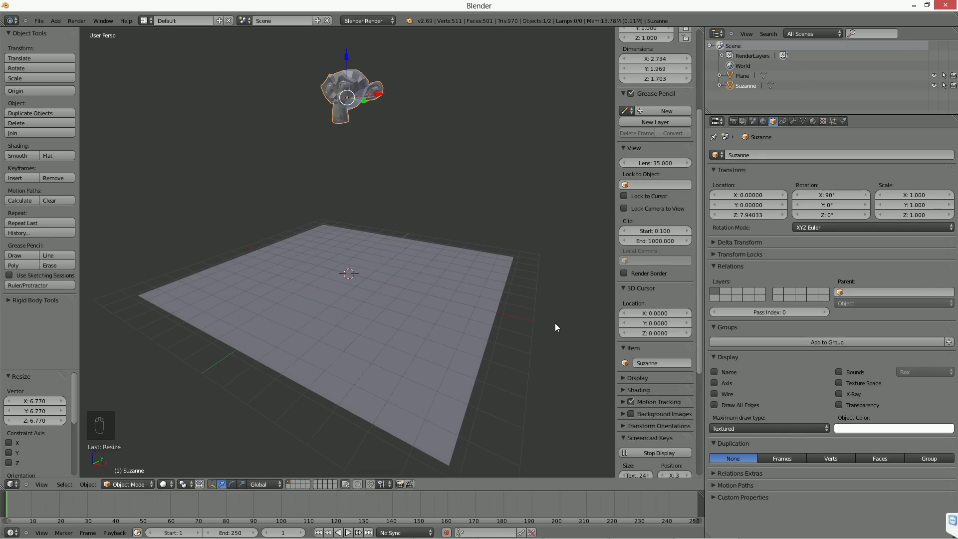
Step: Clip the 3D view to a border around part of the monkey and inspect the clipped region
{"action": "key", "text": "alt+b"}
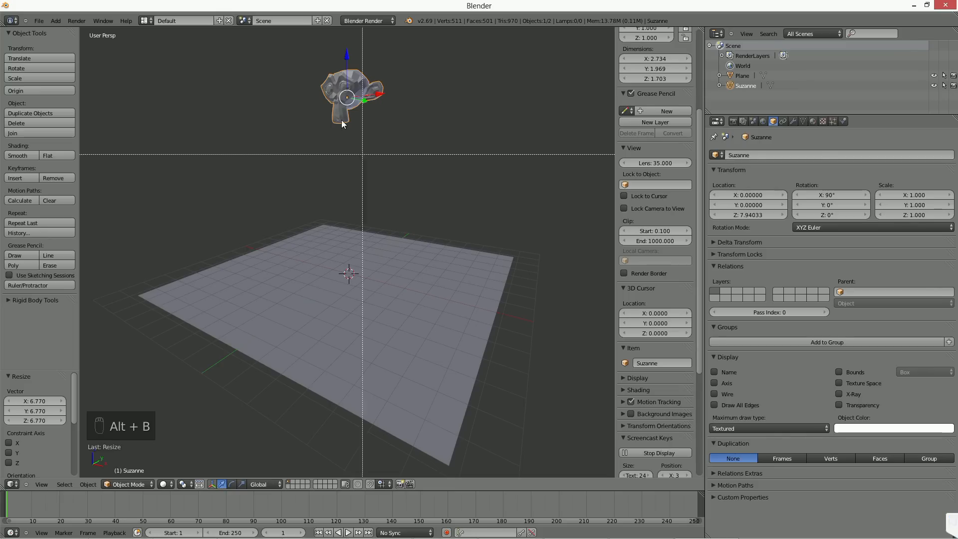
{"action": "left_click_drag", "start_coordinate": [350, 67], "coordinate": [389, 142]}
{"action": "middle_click_drag", "start_coordinate": [389, 140], "coordinate": [407, 270]}
{"action": "scroll", "coordinate": [388, 309], "scroll_direction": "up", "scroll_amount": 4}
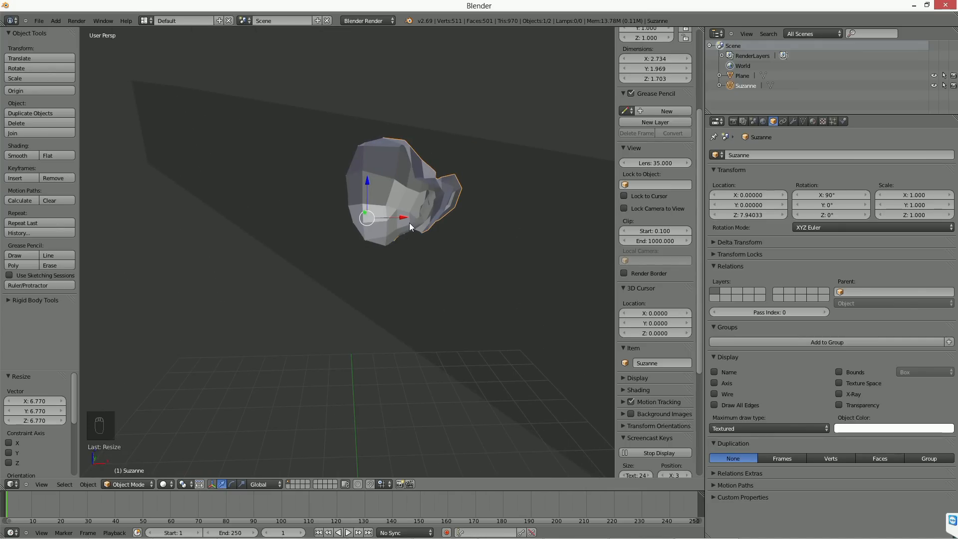
Step: Replace the view clipping with a border around the monkey's lower part, inspect it from several angles, and clear the clipping
{"action": "key", "text": "alt+b"}
{"action": "key", "text": "alt+b"}
{"action": "left_click_drag", "start_coordinate": [299, 253], "coordinate": [443, 330]}
{"action": "middle_click_drag", "start_coordinate": [385, 292], "coordinate": [384, 319]}
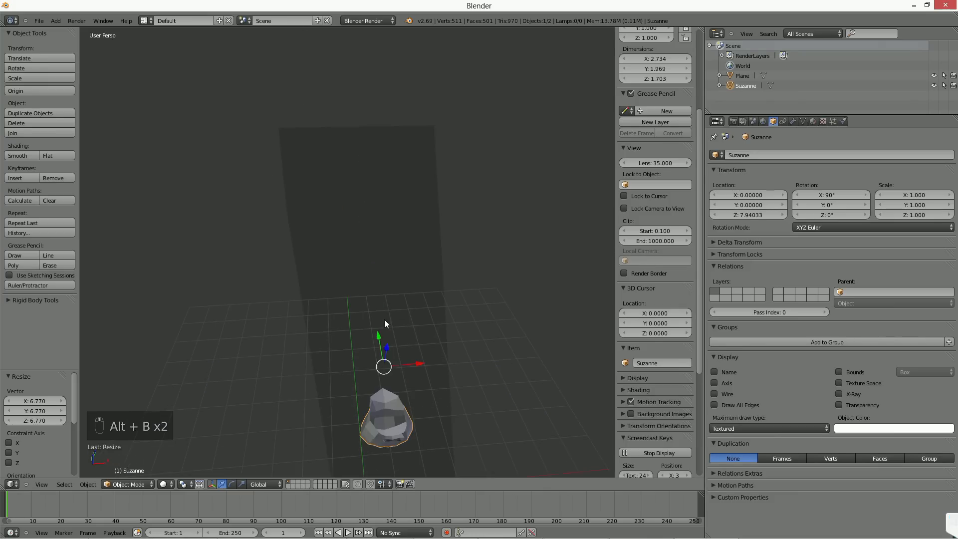
{"action": "middle_click_drag", "start_coordinate": [411, 387], "coordinate": [440, 370]}
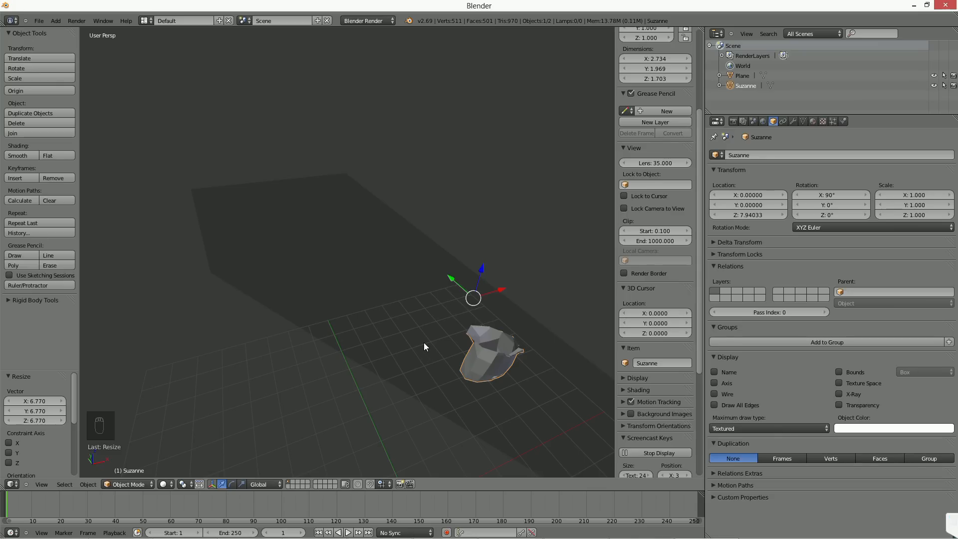
{"action": "mouse_move", "coordinate": [424, 342]}
{"action": "middle_mouse_down"}
{"action": "mouse_move", "coordinate": [444, 341]}
{"action": "mouse_move", "coordinate": [435, 337]}
{"action": "middle_mouse_up"}
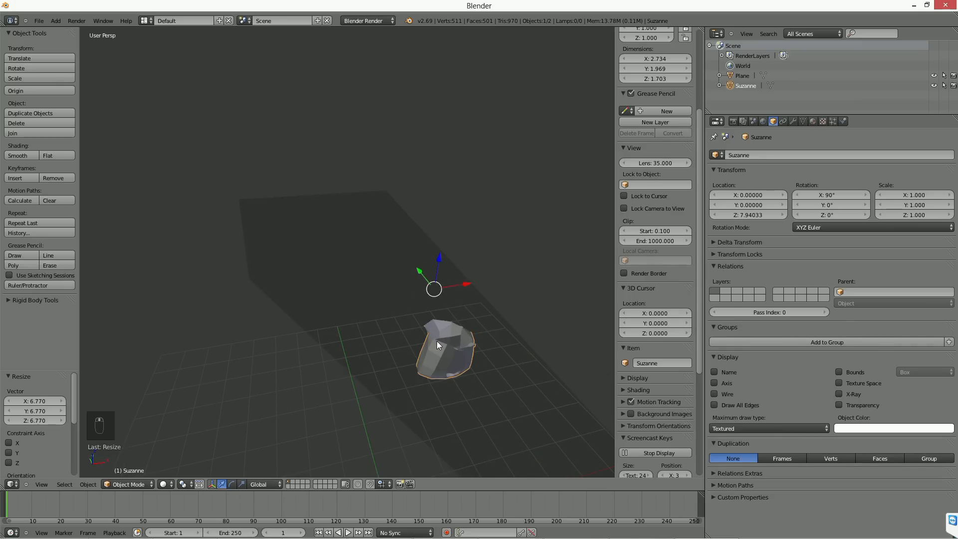
{"action": "key", "text": "alt+b"}
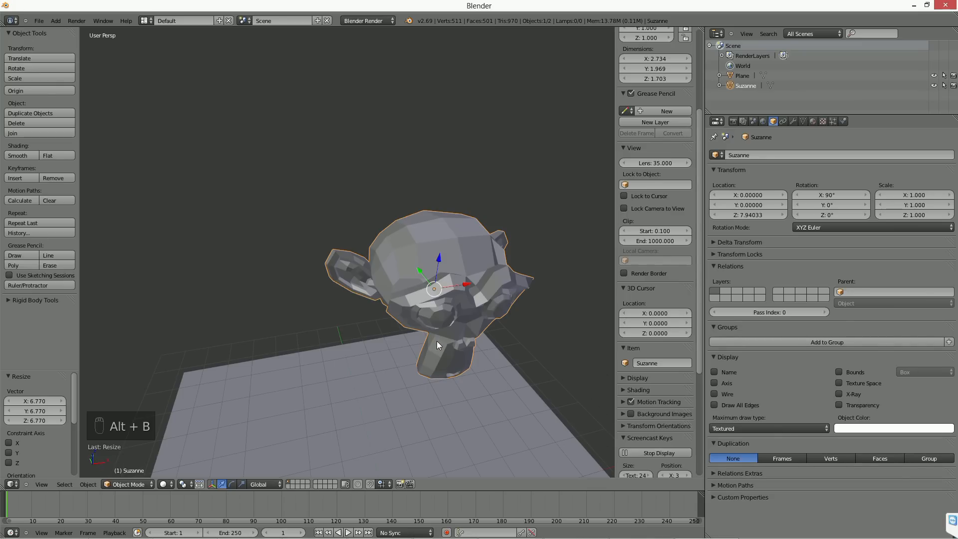
{"action": "middle_click_drag", "start_coordinate": [435, 340], "coordinate": [469, 307]}
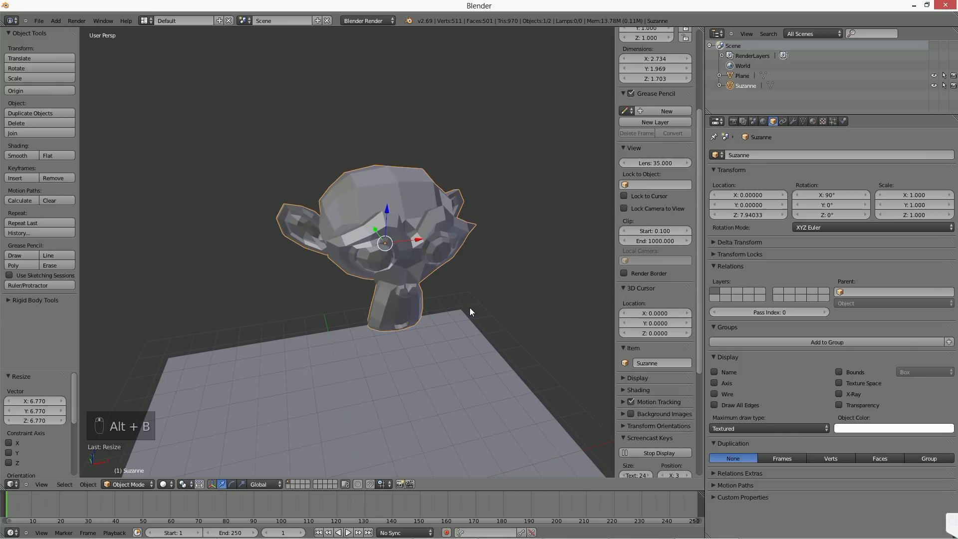
Step: Clip the 3D view to a border around the monkey's lower part and inspect the clipped region from other angles
{"action": "key", "text": "alt+b"}
{"action": "left_click_drag", "start_coordinate": [343, 261], "coordinate": [449, 352]}
{"action": "middle_click_drag", "start_coordinate": [449, 352], "coordinate": [463, 344]}
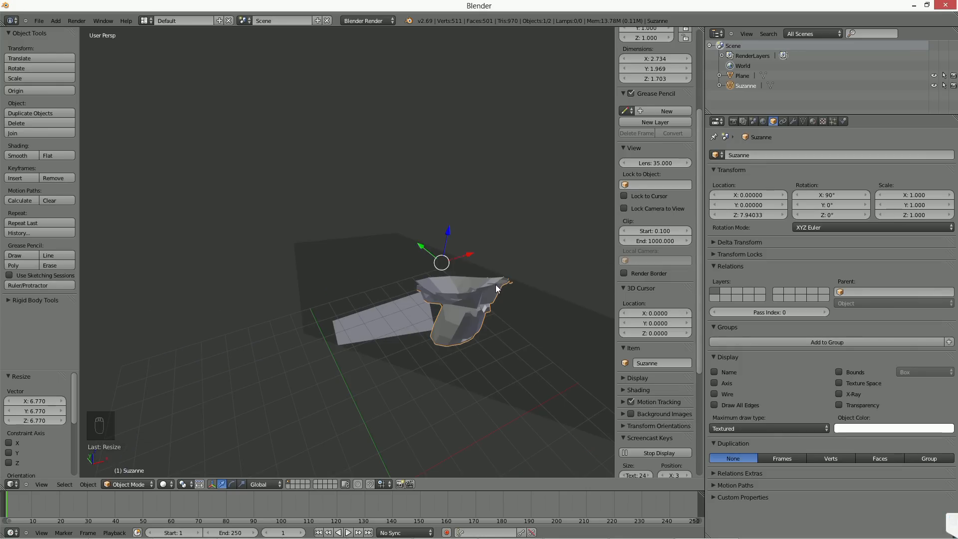
{"action": "middle_click_drag", "start_coordinate": [495, 284], "coordinate": [465, 292]}
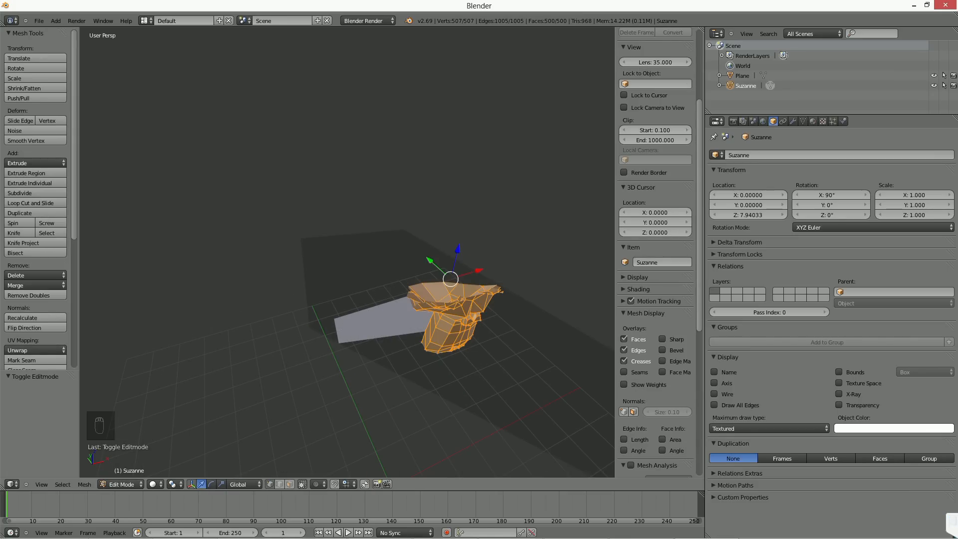
{"action": "key", "text": "Tab"}
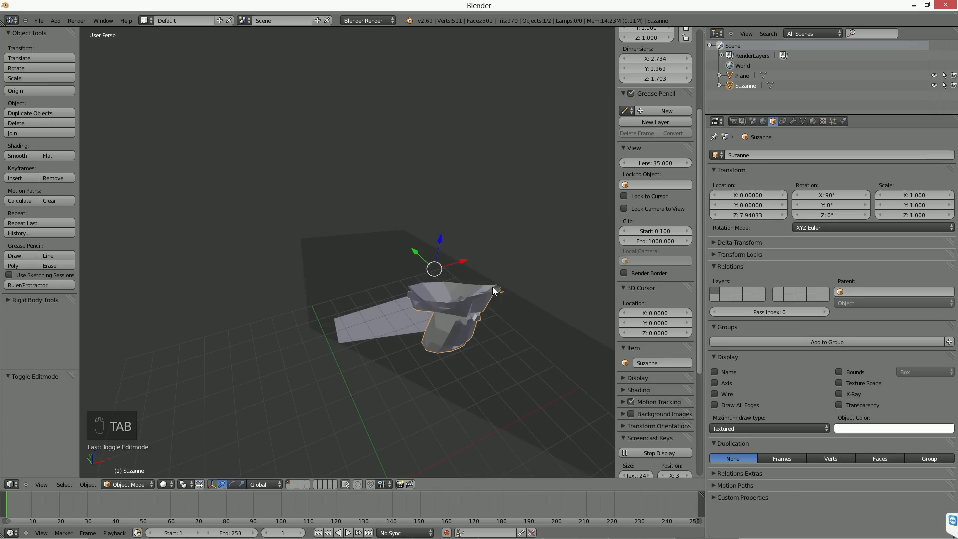
{"action": "middle_click_drag", "start_coordinate": [467, 288], "coordinate": [483, 304]}
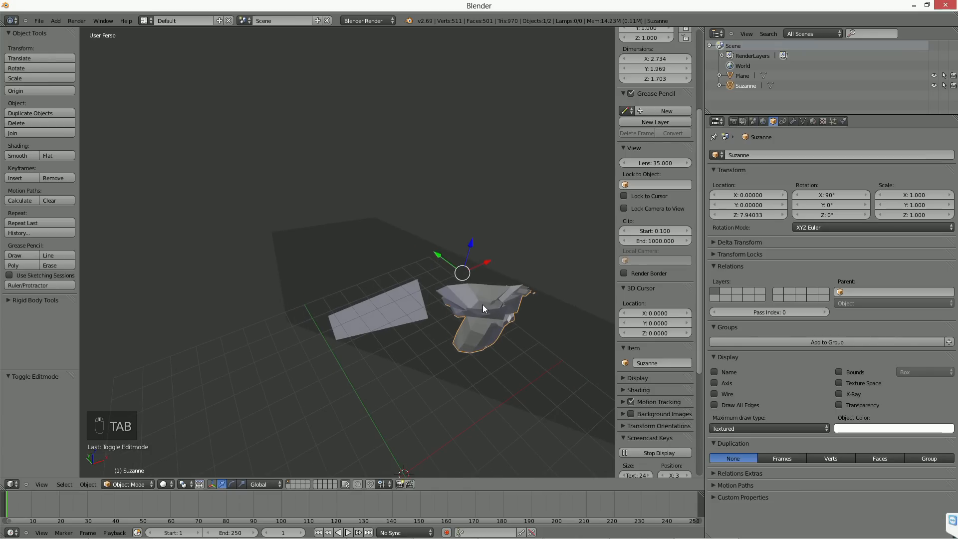
Step: In Edit Mode, enable proportional editing, move a single vertex of the clipped monkey to deform its mesh, and return to Object Mode
{"action": "key", "text": "Tab"}
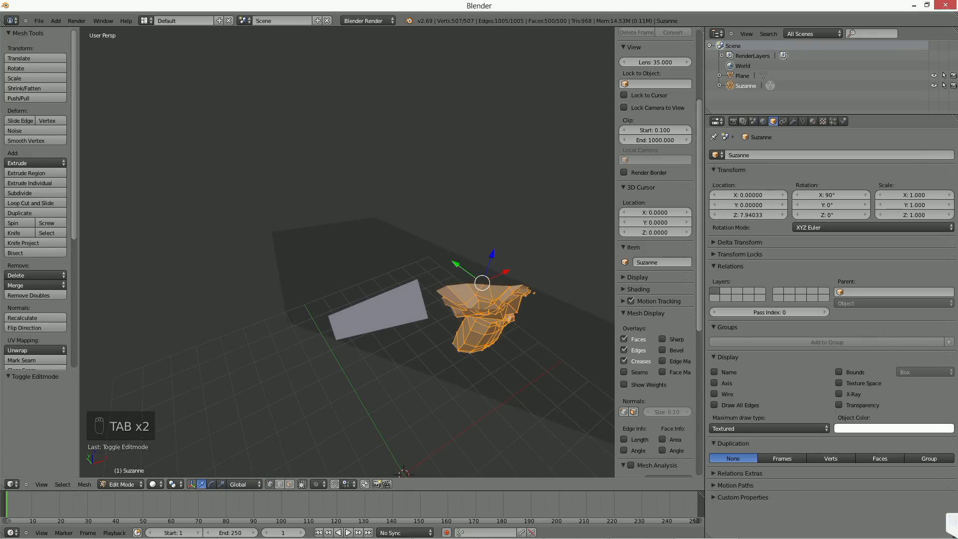
{"action": "key", "text": "ctrl+Tab"}
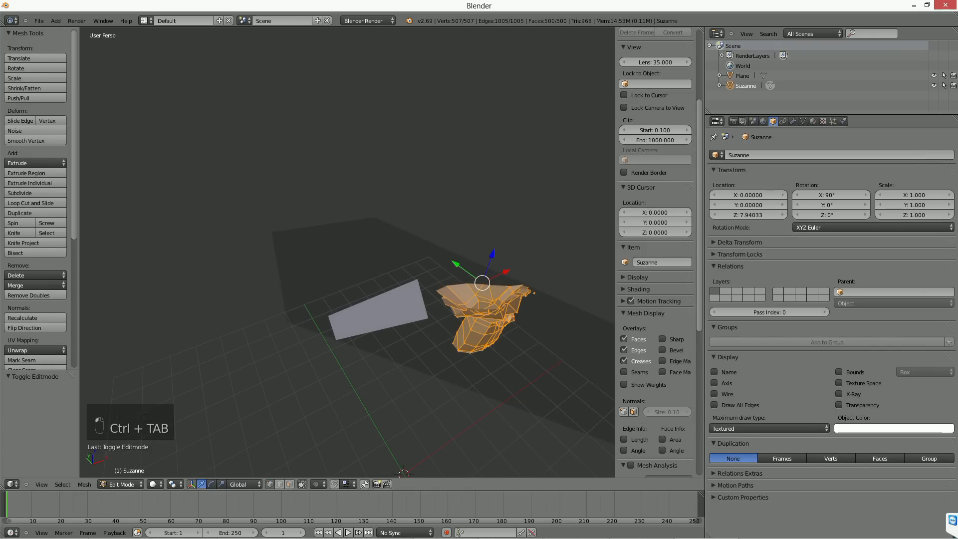
{"action": "right_click", "coordinate": [446, 299]}
{"action": "right_click", "coordinate": [465, 304]}
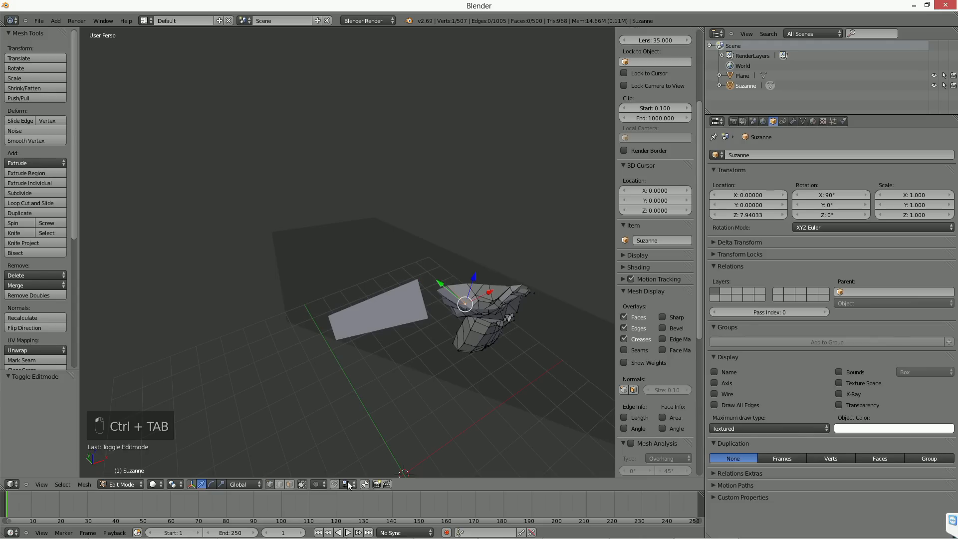
{"action": "left_click", "coordinate": [322, 483]}
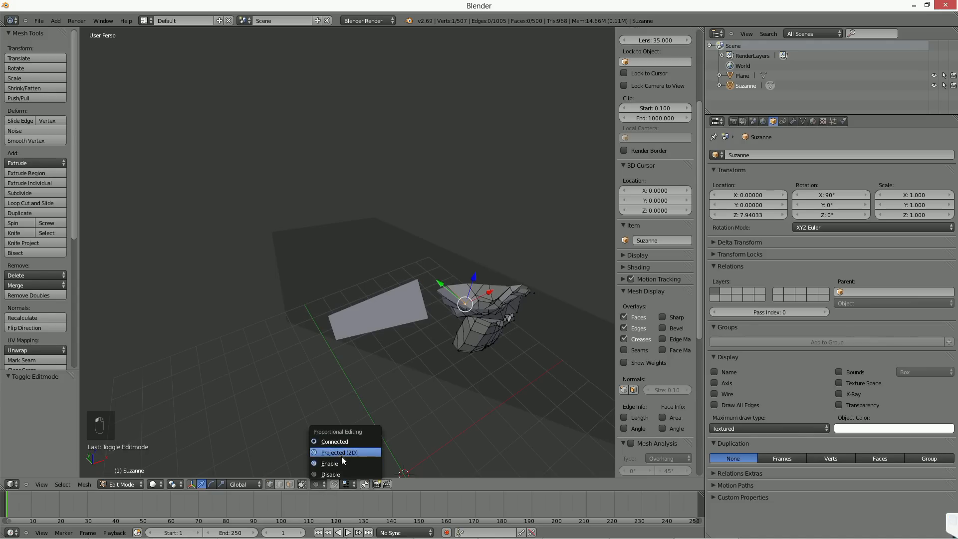
{"action": "left_click", "coordinate": [343, 462]}
{"action": "key", "text": "g"}
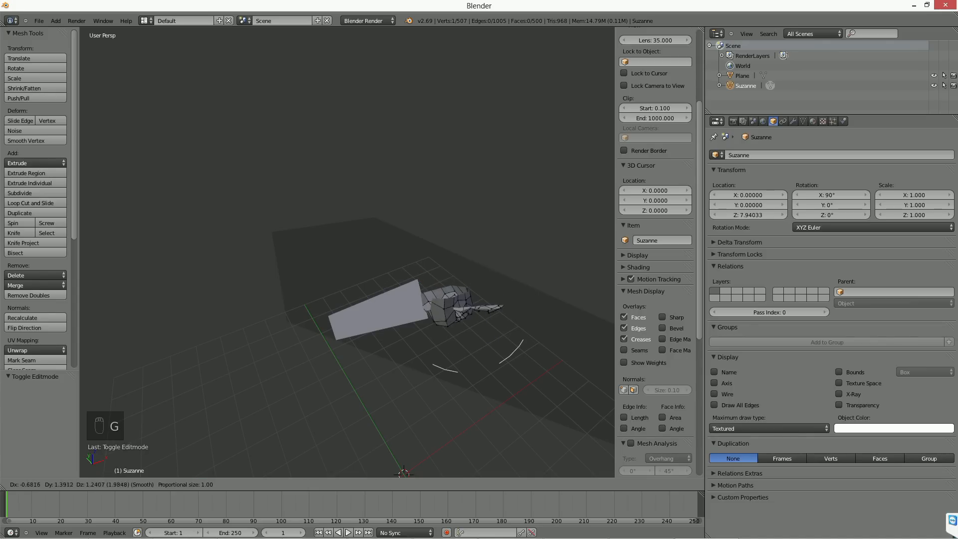
{"action": "left_click", "coordinate": [450, 282]}
{"action": "key", "text": "Tab"}
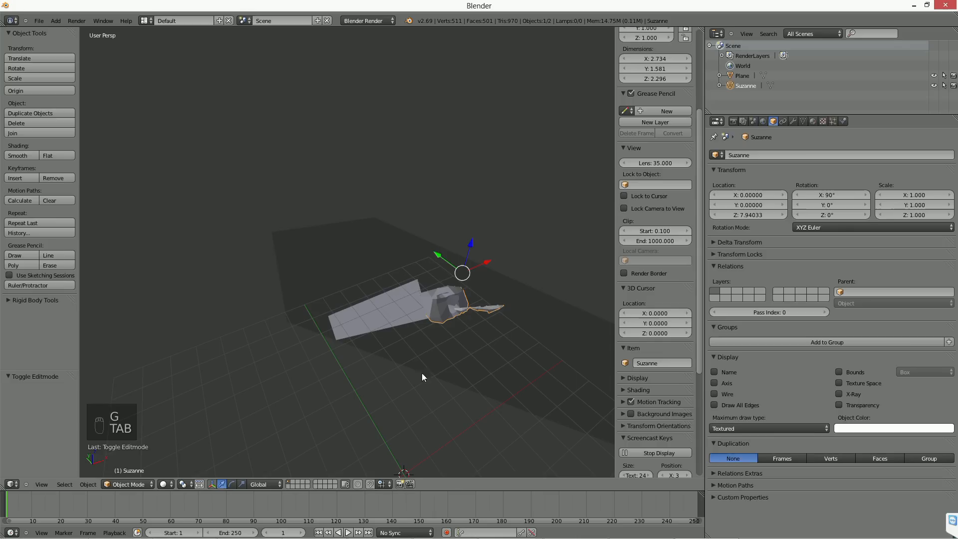
Step: Clear the view clipping and view the whole deformed monkey above the plane
{"action": "key", "text": "alt+b"}
{"action": "mouse_move", "coordinate": [456, 337]}
{"action": "middle_mouse_down"}
{"action": "mouse_move", "coordinate": [463, 314]}
{"action": "mouse_move", "coordinate": [463, 327]}
{"action": "middle_mouse_up"}
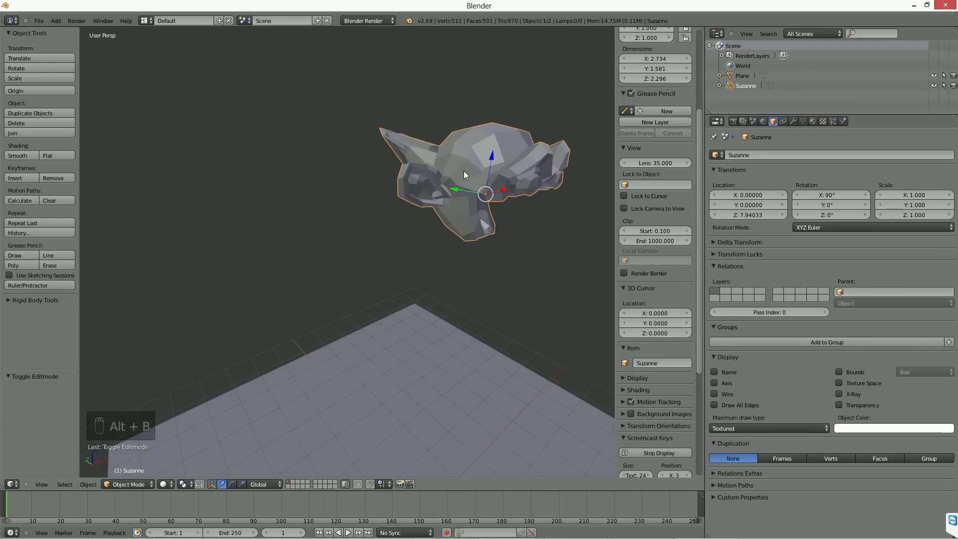
{"action": "middle_click_drag", "start_coordinate": [467, 176], "coordinate": [459, 198]}
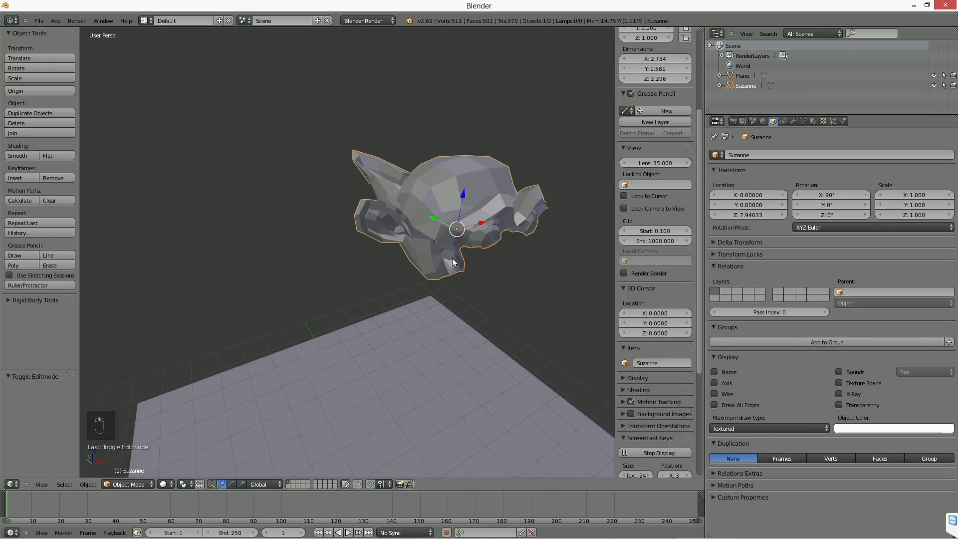
Step: Delete the deformed monkey, add a new Monkey mesh, and raise it about 7.8 units along the Z axis
{"action": "key", "text": "Delete"}
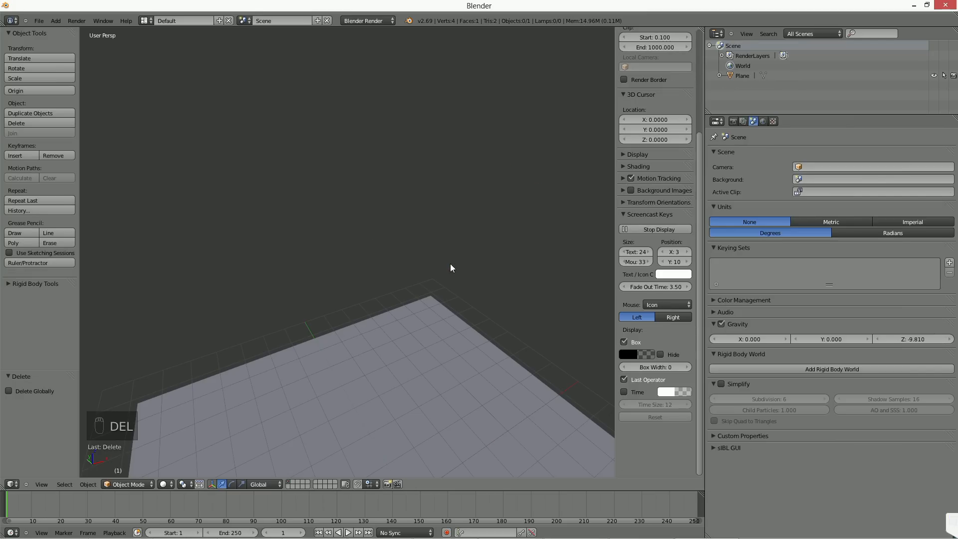
{"action": "middle_click_drag", "start_coordinate": [500, 286], "coordinate": [400, 261]}
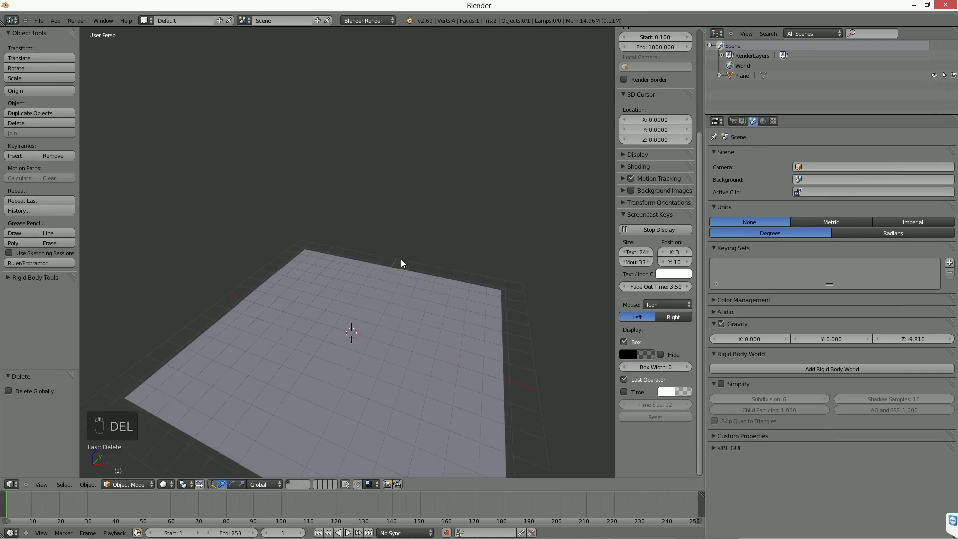
{"action": "key", "text": "shift+a"}
{"action": "mouse_move", "coordinate": [400, 259]}
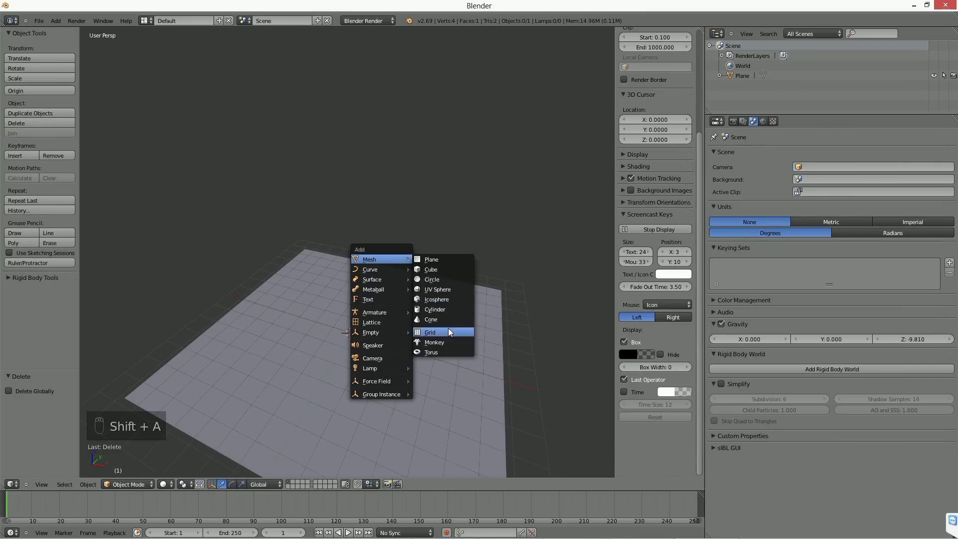
{"action": "left_click", "coordinate": [450, 341]}
{"action": "key", "text": "g"}
{"action": "key", "text": "z"}
{"action": "left_click", "coordinate": [412, 172]}
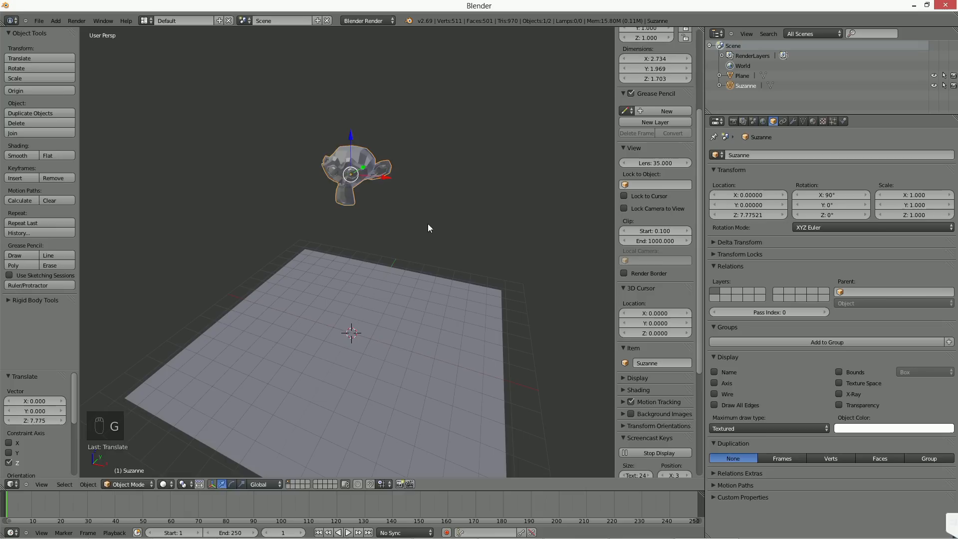
Step: Scale the new monkey up by about 1.69 and add a particle system to it
{"action": "key", "text": "s"}
{"action": "left_click", "coordinate": [483, 224]}
{"action": "middle_click_drag", "start_coordinate": [463, 290], "coordinate": [457, 266], "text": "shift"}
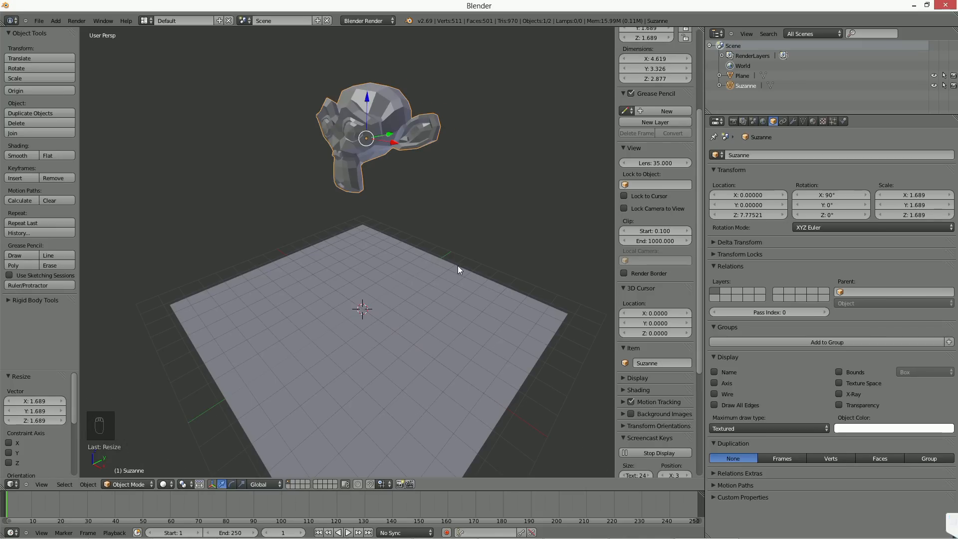
{"action": "left_click", "coordinate": [832, 121]}
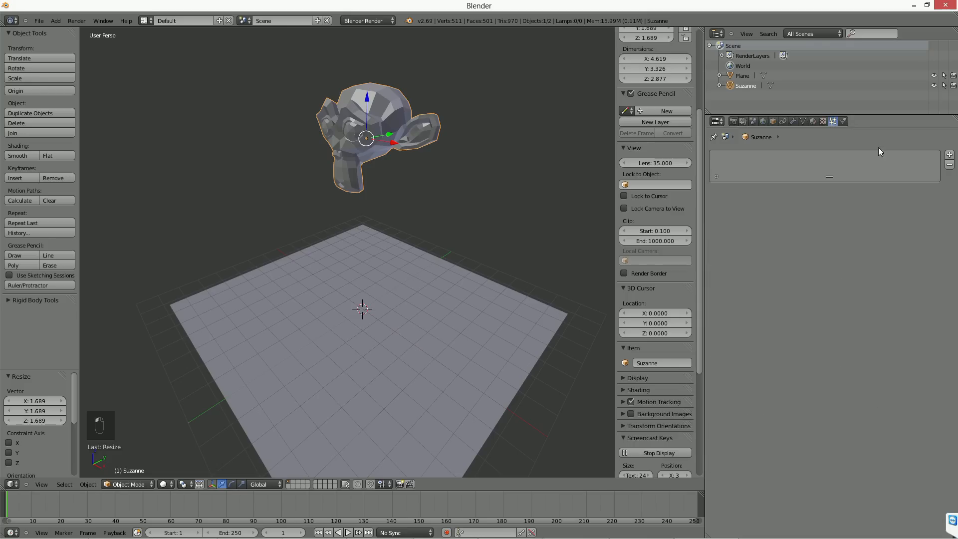
{"action": "left_click", "coordinate": [949, 155]}
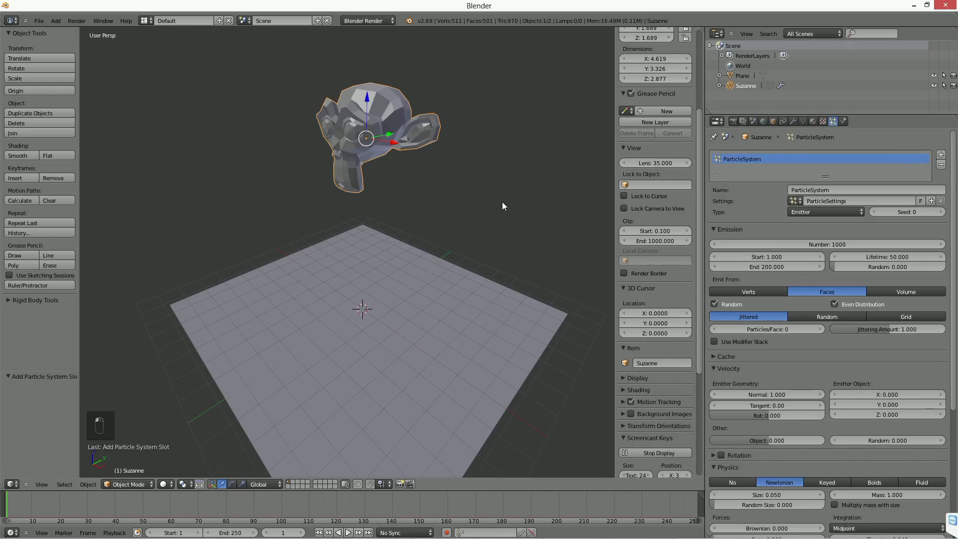
Step: Scale the monkey down by a factor of about 0.79 and apply its scale
{"action": "scroll", "coordinate": [489, 242], "scroll_direction": "up", "scroll_amount": 2}
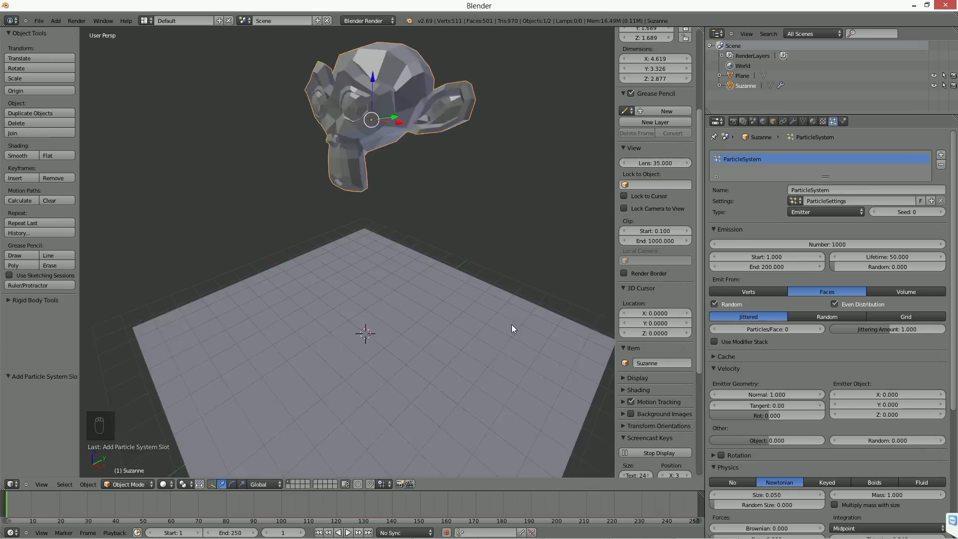
{"action": "scroll", "coordinate": [511, 324], "scroll_direction": "down", "scroll_amount": 2}
{"action": "key", "text": "s"}
{"action": "left_click", "coordinate": [500, 277]}
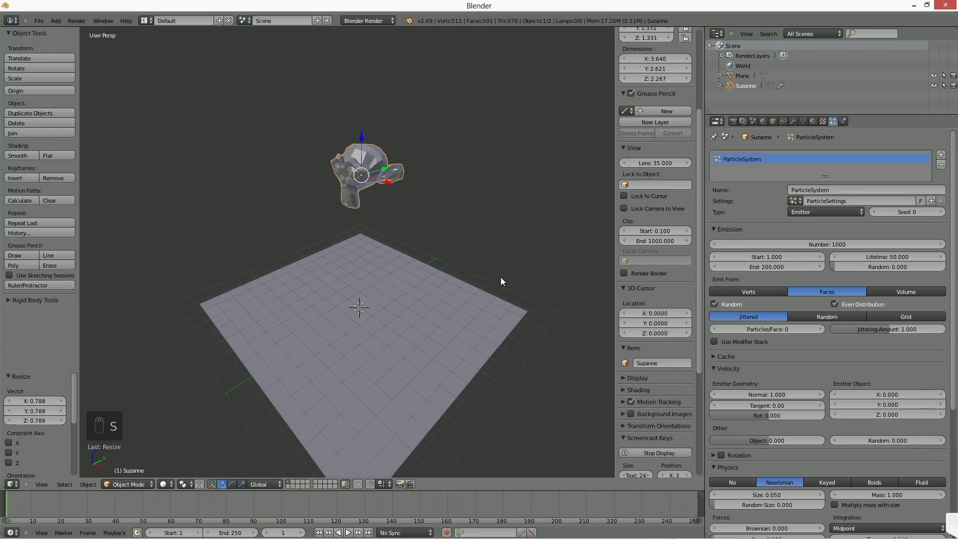
{"action": "key", "text": "ctrl+a"}
{"action": "left_click", "coordinate": [491, 299]}
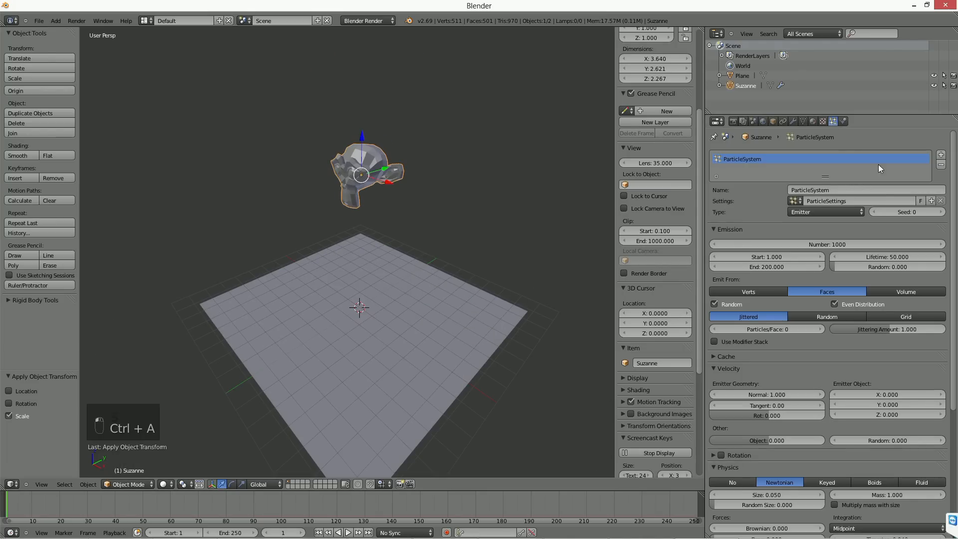
Step: Set the particle emission distribution on the monkey's faces to Random
{"action": "scroll", "coordinate": [849, 267], "scroll_direction": "down", "scroll_amount": 5}
{"action": "left_click", "coordinate": [831, 220]}
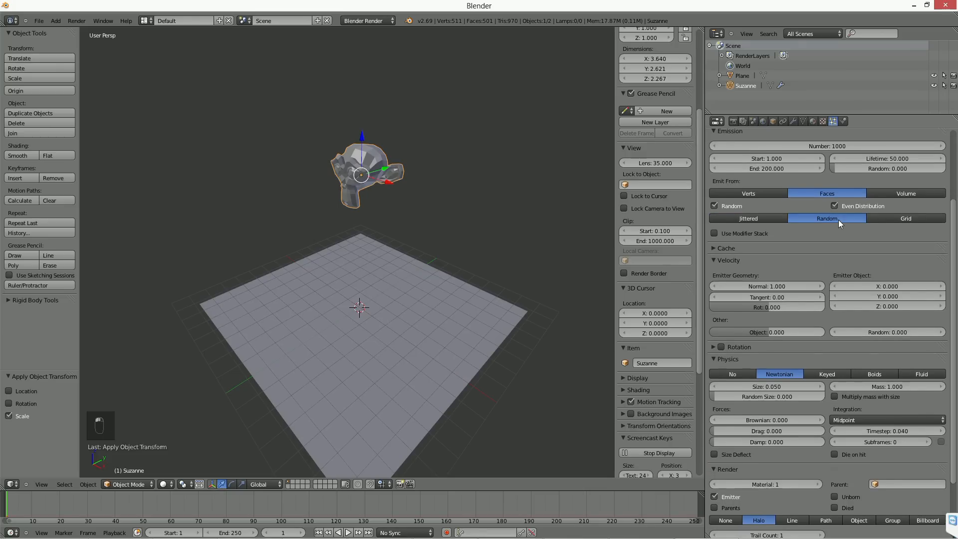
{"action": "left_click", "coordinate": [714, 248]}
{"action": "left_click", "coordinate": [713, 248]}
{"action": "scroll", "coordinate": [768, 282], "scroll_direction": "down", "scroll_amount": 4}
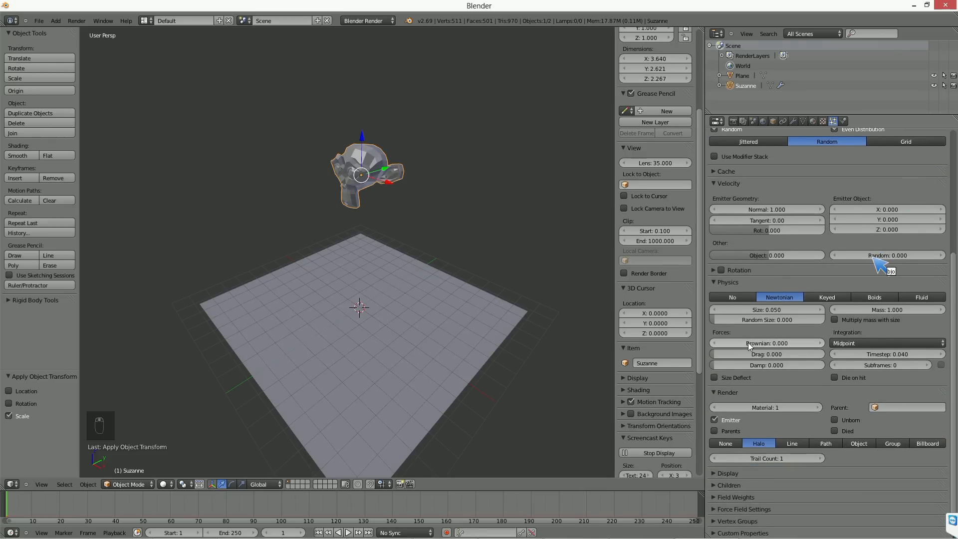
Step: Play the animation to watch the particles fall from the monkey, and stop the playback
{"action": "key", "text": "alt+a"}
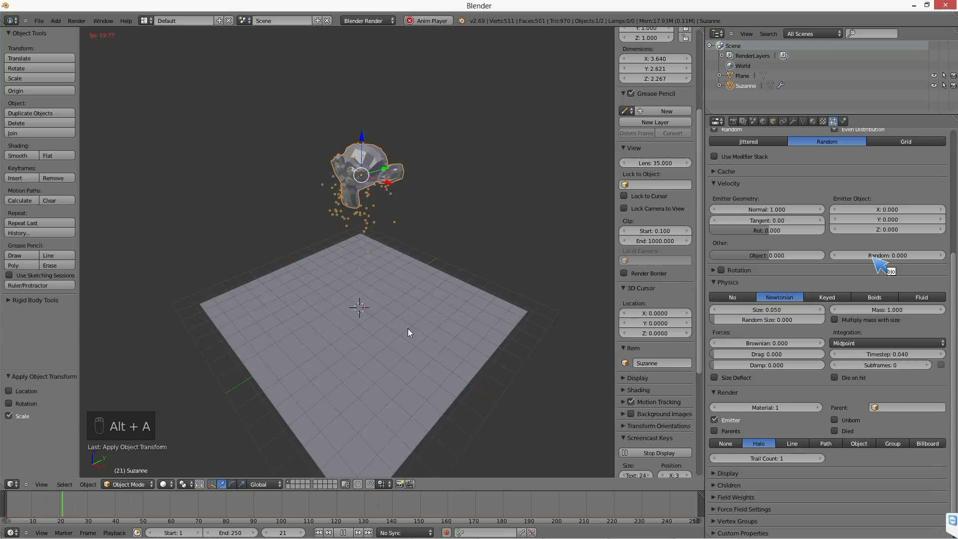
{"action": "scroll", "coordinate": [430, 319], "scroll_direction": "up", "scroll_amount": 3}
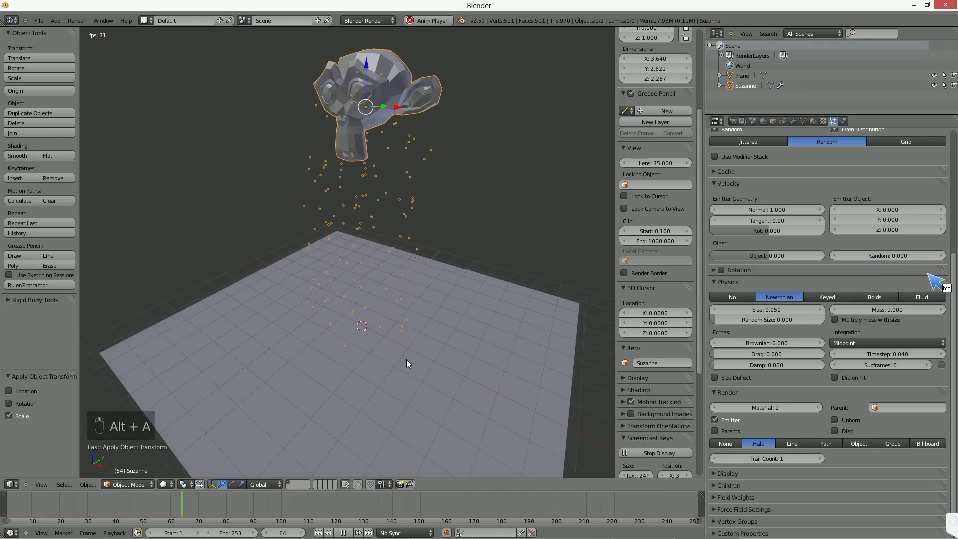
{"action": "key", "text": "alt+a"}
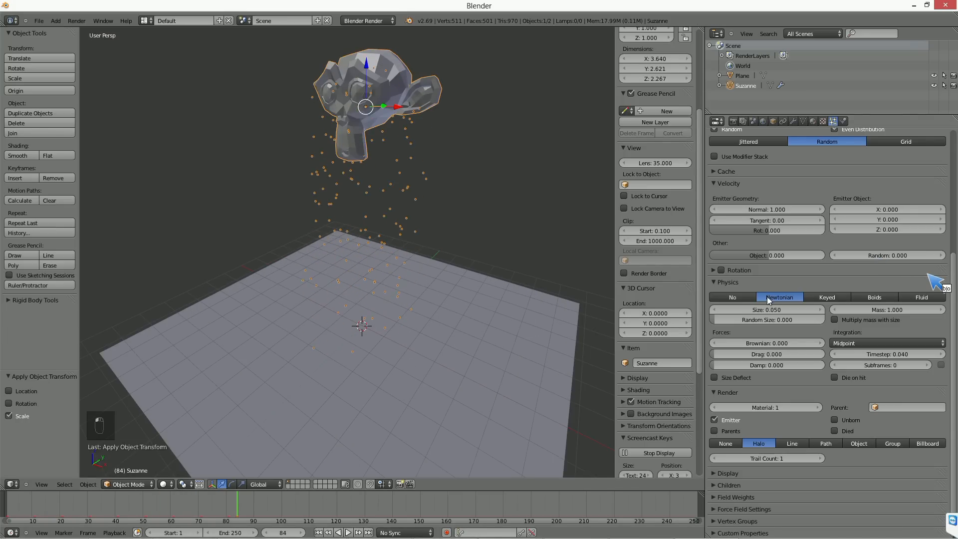
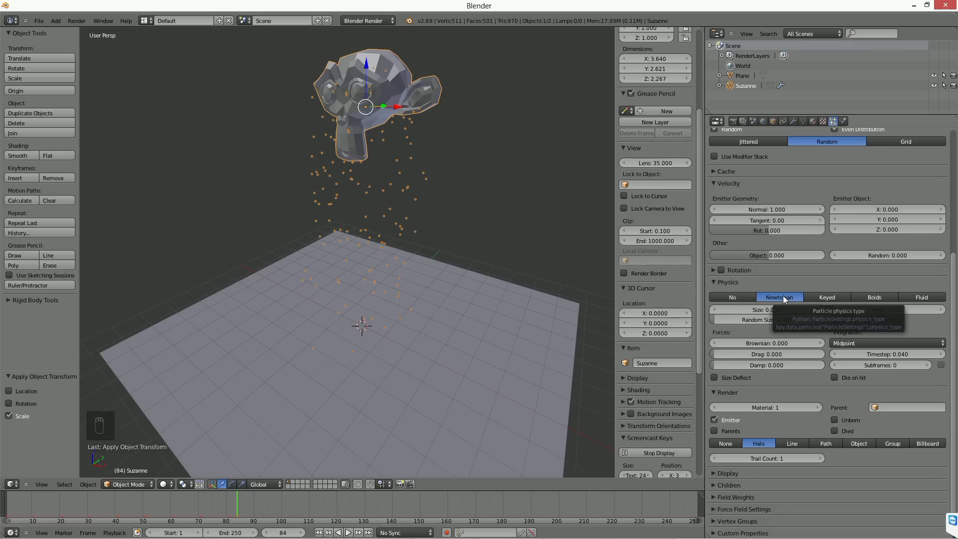
Step: Set the Brownian force of the monkey's particle physics to 50
{"action": "mouse_move", "coordinate": [741, 320]}
{"action": "left_mouse_down"}
{"action": "mouse_move", "coordinate": [857, 320]}
{"action": "mouse_move", "coordinate": [722, 324]}
{"action": "left_mouse_up"}
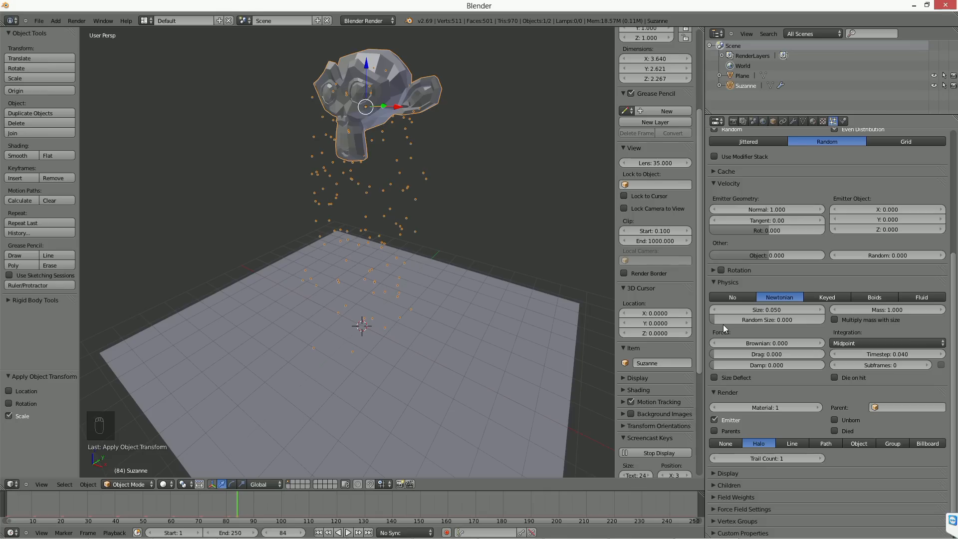
{"action": "mouse_move", "coordinate": [746, 345]}
{"action": "left_mouse_down"}
{"action": "mouse_move", "coordinate": [788, 345]}
{"action": "mouse_move", "coordinate": [746, 345]}
{"action": "left_mouse_up"}
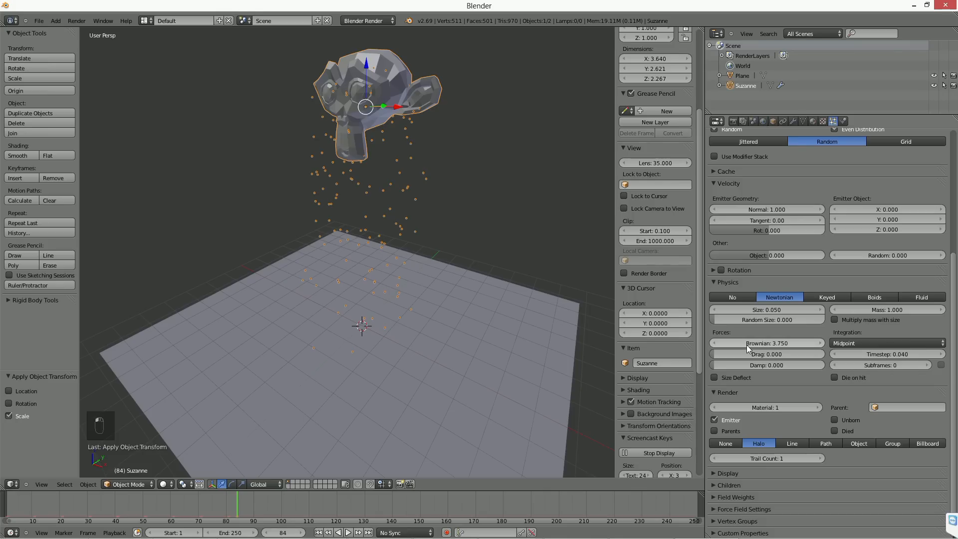
{"action": "left_click", "coordinate": [746, 345]}
{"action": "type", "text": "50"}
{"action": "key", "text": "Return"}
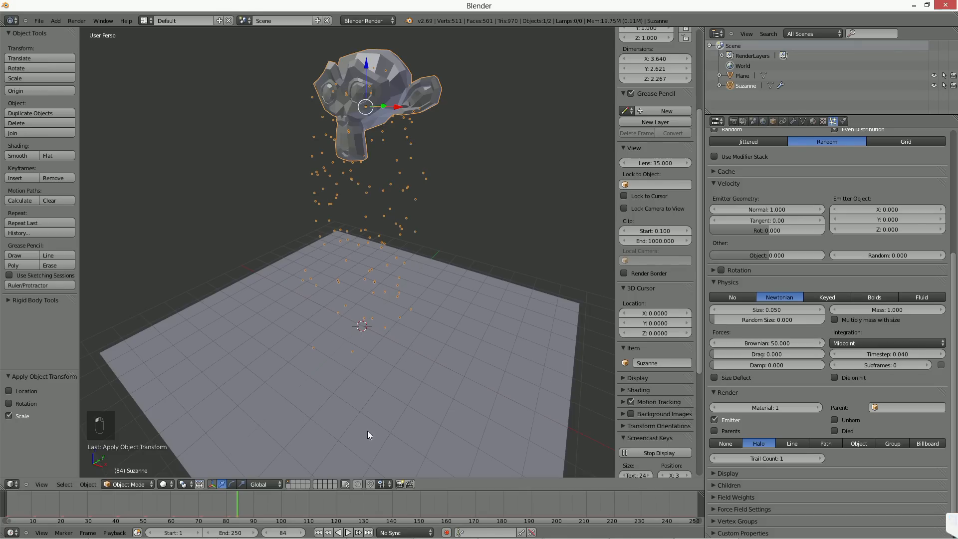
Step: Play the animation from the first frame to watch the particles scatter, and stop it to inspect them
{"action": "left_click", "coordinate": [317, 533]}
{"action": "key", "text": "alt+a"}
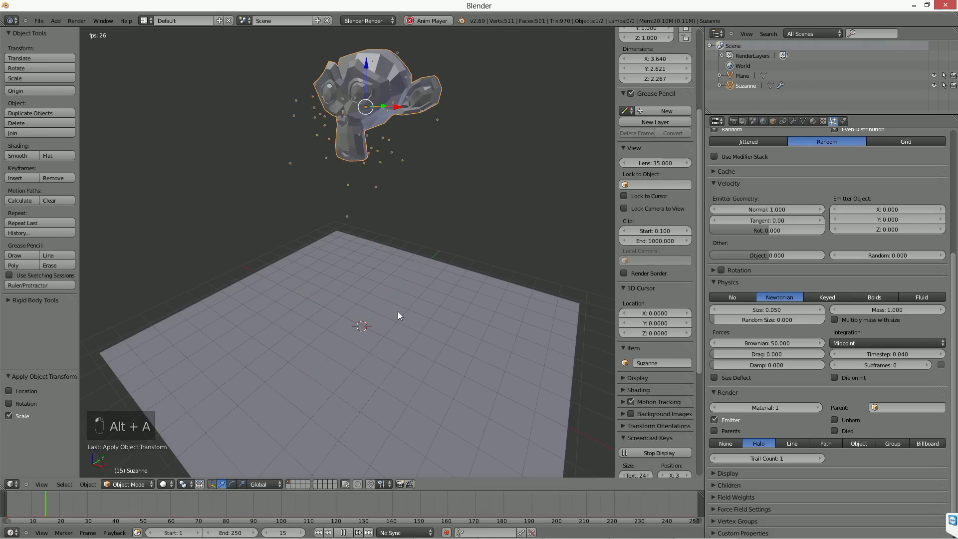
{"action": "left_click", "coordinate": [343, 533]}
{"action": "key", "text": "Right"}
{"action": "key", "text": "Right"}
{"action": "key", "text": "Right"}
{"action": "key", "text": "Right"}
{"action": "key", "text": "Right"}
{"action": "key", "text": "Right"}
{"action": "key", "text": "Right"}
{"action": "key", "text": "Right"}
{"action": "key", "text": "Right"}
{"action": "key", "text": "Right"}
{"action": "key", "text": "Right"}
{"action": "key", "text": "Right"}
{"action": "key", "text": "Right"}
{"action": "key", "text": "Right"}
{"action": "key", "text": "Right"}
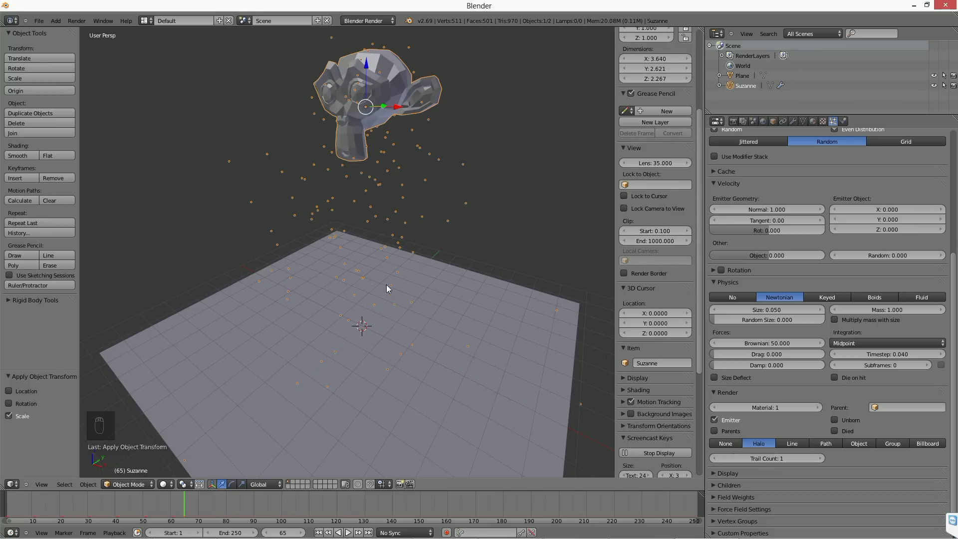
{"action": "middle_click_drag", "start_coordinate": [348, 217], "coordinate": [369, 219]}
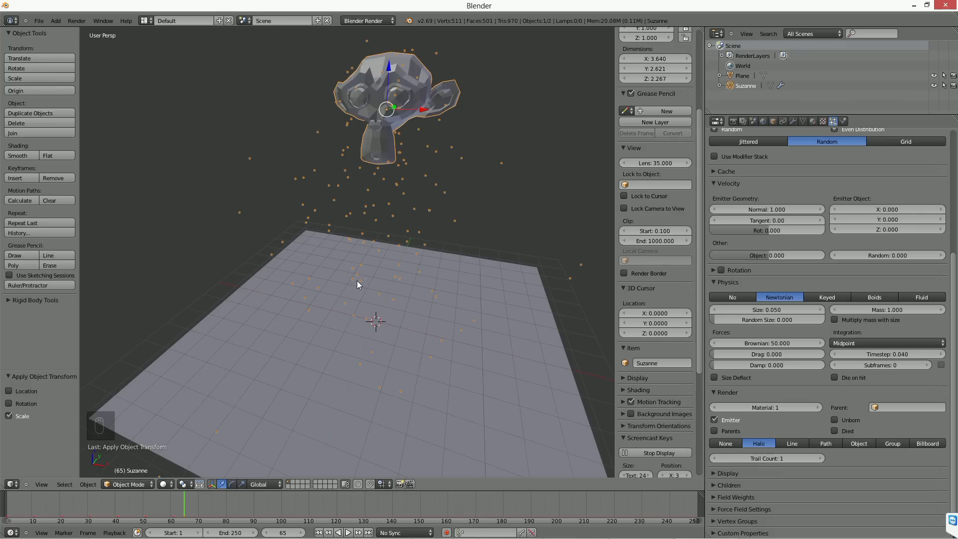
Step: Set the particles' Brownian force to 1 and back to 0
{"action": "left_click", "coordinate": [767, 343]}
{"action": "type", "text": "1"}
{"action": "key", "text": "Return"}
{"action": "left_click", "coordinate": [762, 344]}
{"action": "type", "text": "0"}
{"action": "key", "text": "Return"}
Step: Set the particles' Damp value to 0.5 and play the animation from the start to check the motion
{"action": "left_click", "coordinate": [760, 367]}
{"action": "type", "text": "0.5"}
{"action": "key", "text": "Return"}
{"action": "key", "text": "alt+a"}
{"action": "left_click", "coordinate": [318, 532]}
{"action": "left_click", "coordinate": [344, 533]}
{"action": "middle_click_drag", "start_coordinate": [441, 303], "coordinate": [416, 302]}
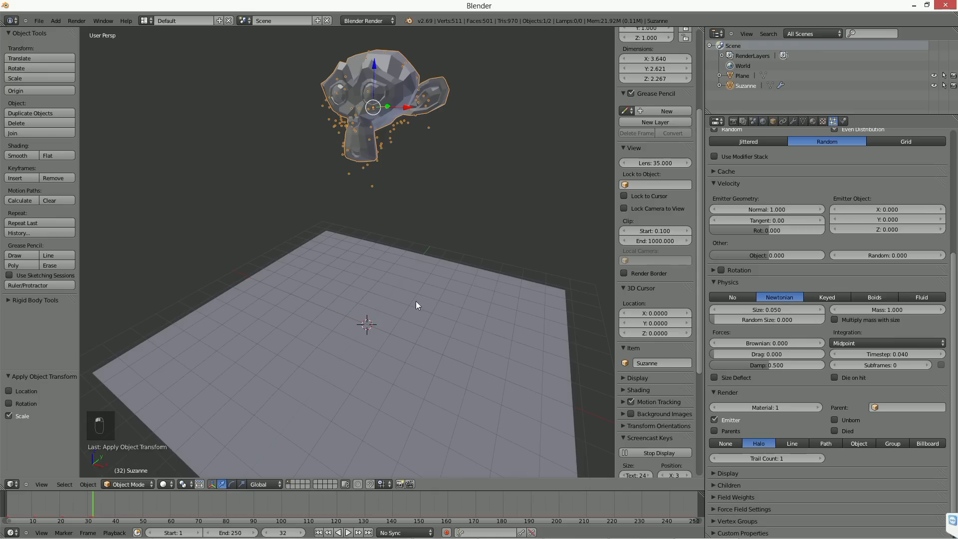
Step: Set the particles' Damp value to 0.1 and replay the animation from the first frame to check the fall
{"action": "left_click", "coordinate": [768, 366]}
{"action": "type", "text": "0.1"}
{"action": "key", "text": "Return"}
{"action": "left_click", "coordinate": [319, 532]}
{"action": "key", "text": "alt+a"}
{"action": "middle_click_drag", "start_coordinate": [428, 256], "coordinate": [386, 251]}
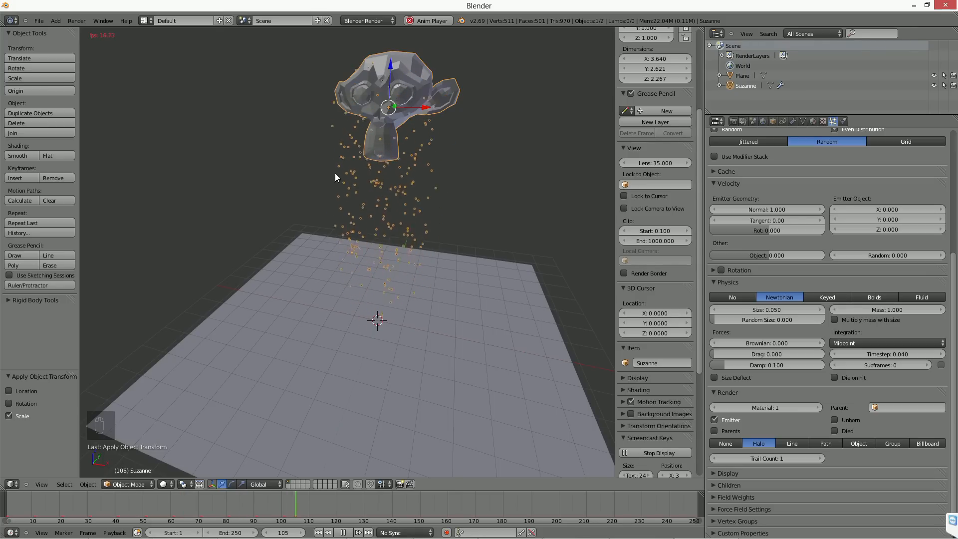
{"action": "left_click", "coordinate": [344, 532]}
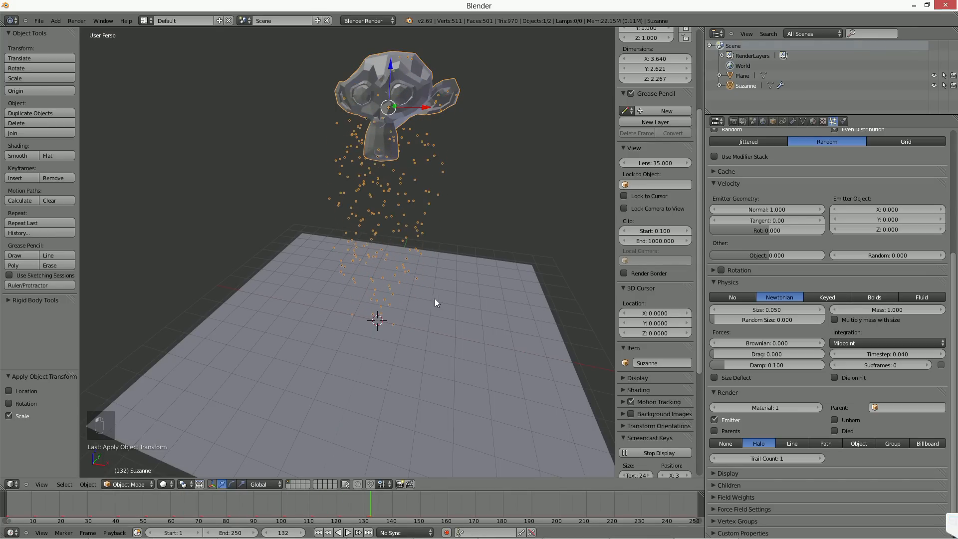
{"action": "middle_click_drag", "start_coordinate": [435, 299], "coordinate": [424, 299]}
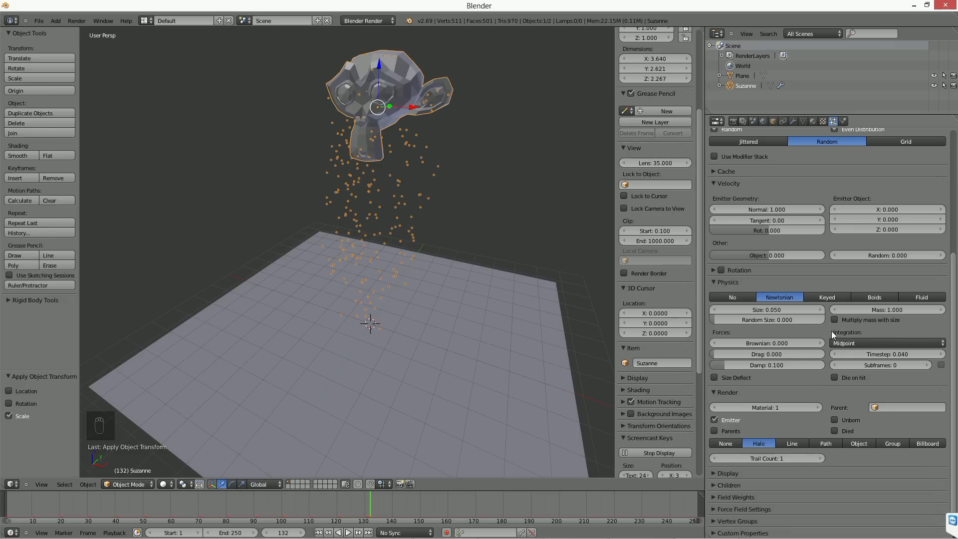
Step: Disable gravity in the scene settings
{"action": "left_click", "coordinate": [743, 122]}
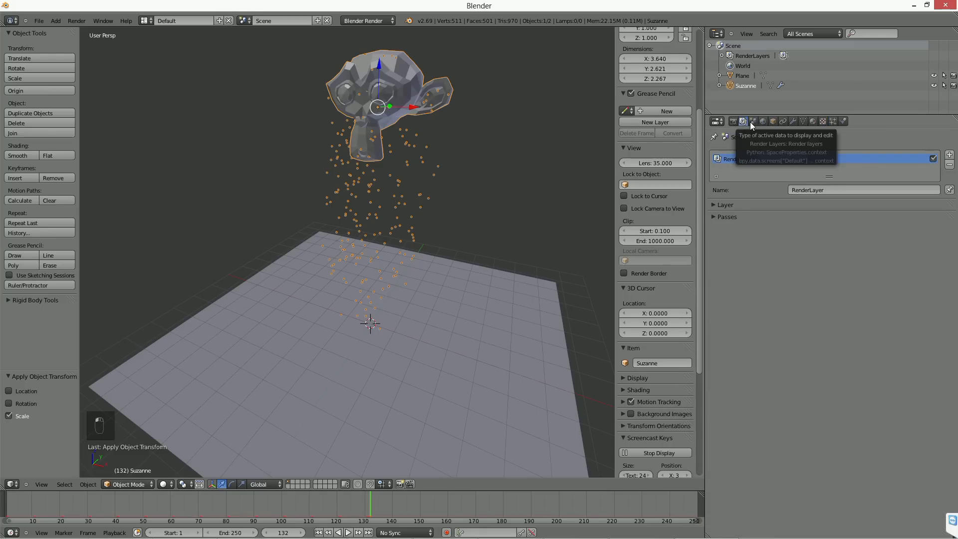
{"action": "left_click", "coordinate": [752, 122]}
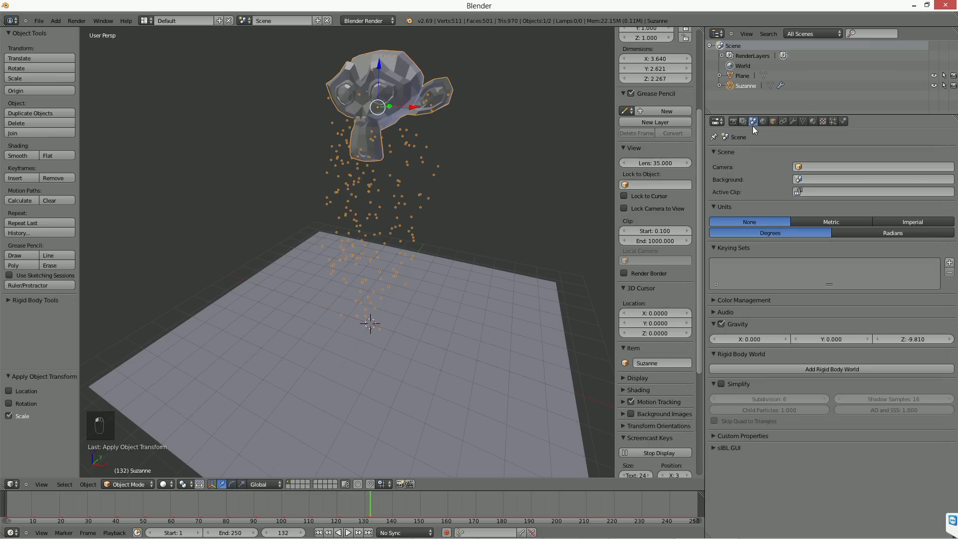
{"action": "left_click", "coordinate": [721, 323]}
{"action": "left_click", "coordinate": [722, 324]}
Step: Play the animation from the first frame and examine how the particles move around the monkey up close
{"action": "left_click", "coordinate": [318, 533]}
{"action": "left_click", "coordinate": [349, 532]}
{"action": "middle_click_drag", "start_coordinate": [380, 307], "coordinate": [401, 289]}
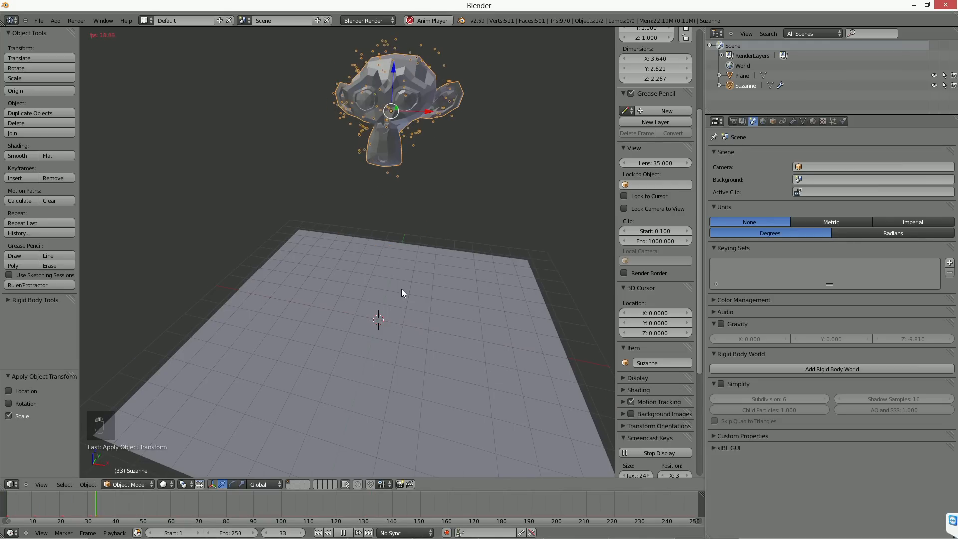
{"action": "middle_click_drag", "start_coordinate": [438, 225], "coordinate": [441, 301]}
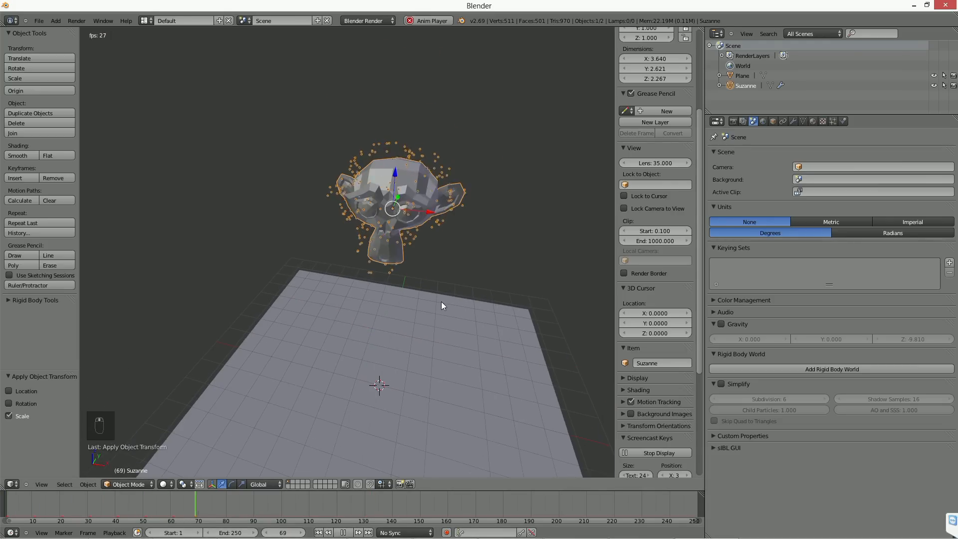
{"action": "scroll", "coordinate": [441, 302], "scroll_direction": "up", "scroll_amount": 3}
{"action": "middle_click_drag", "start_coordinate": [515, 205], "coordinate": [462, 228]}
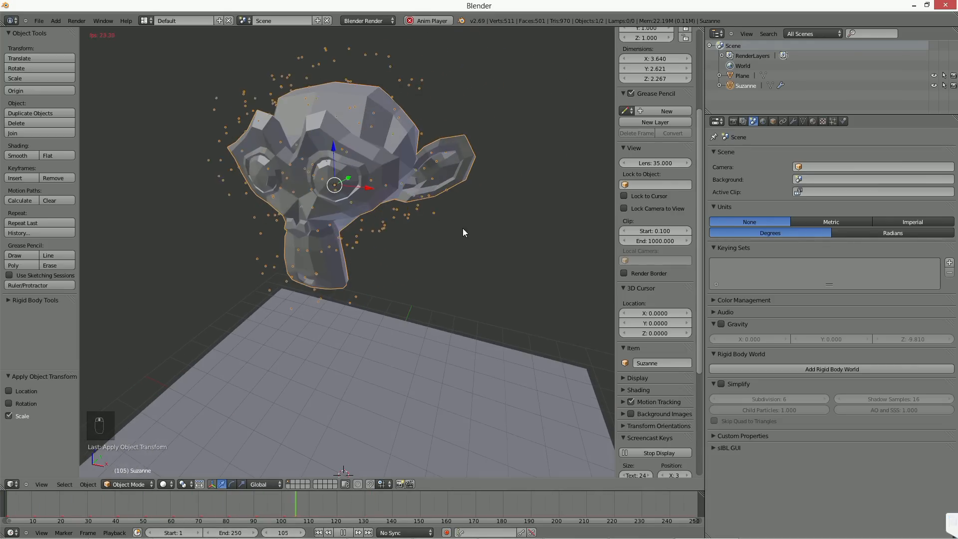
{"action": "left_click", "coordinate": [343, 532]}
Step: Enable Simplify for the scene at the first frame and set the monkey particles' Damp value to 0
{"action": "left_click", "coordinate": [318, 533]}
{"action": "left_click", "coordinate": [721, 384]}
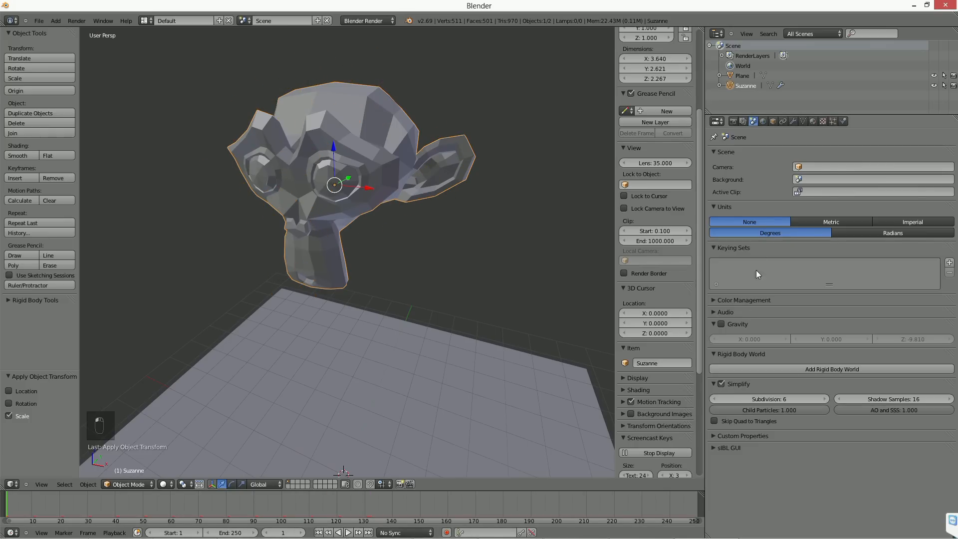
{"action": "left_click", "coordinate": [833, 121]}
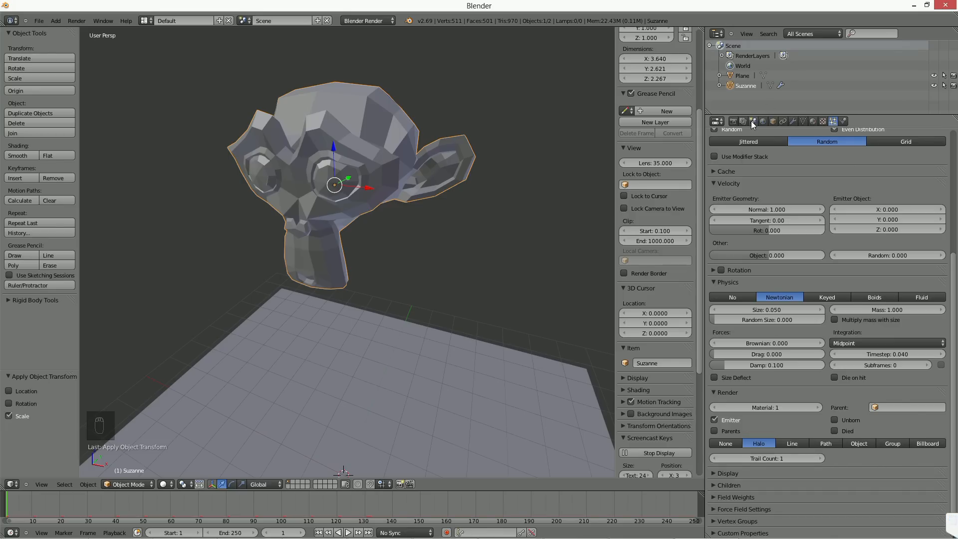
{"action": "left_click_drag", "start_coordinate": [765, 364], "coordinate": [708, 365]}
{"action": "scroll", "coordinate": [512, 332], "scroll_direction": "down", "scroll_amount": 2}
{"action": "middle_click_drag", "start_coordinate": [498, 330], "coordinate": [508, 313]}
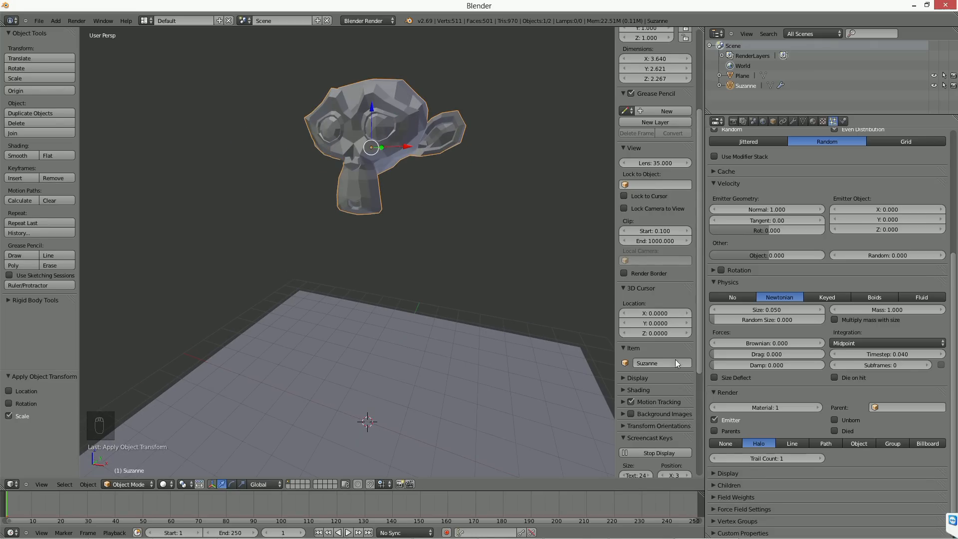
Step: Expand the particle system's field weights and play the animation briefly to check the particles
{"action": "left_click", "coordinate": [714, 496]}
{"action": "scroll", "coordinate": [714, 496], "scroll_direction": "down", "scroll_amount": 5}
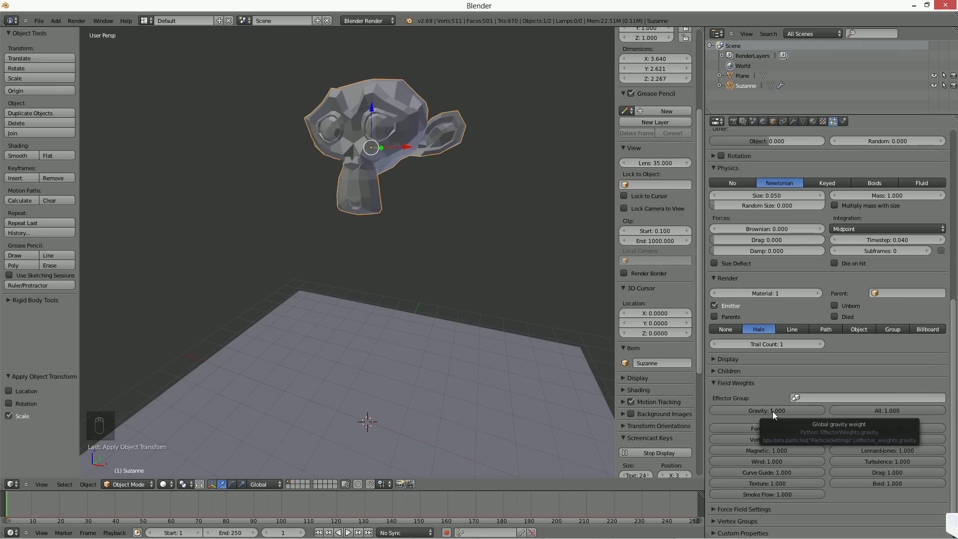
{"action": "left_click", "coordinate": [348, 532]}
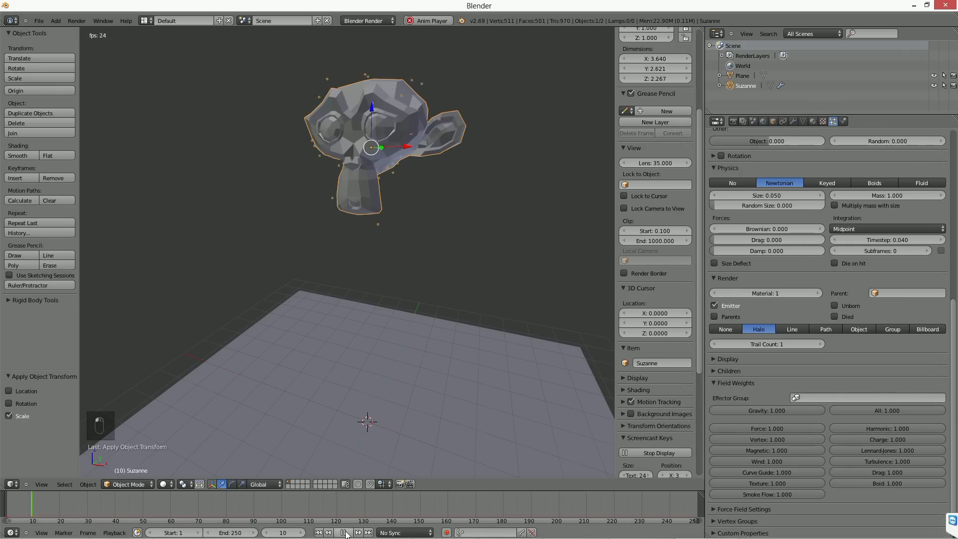
{"action": "left_click", "coordinate": [345, 532]}
Step: Enable gravity in the scene settings and play the animation briefly with the particle settings shown
{"action": "left_click", "coordinate": [753, 122]}
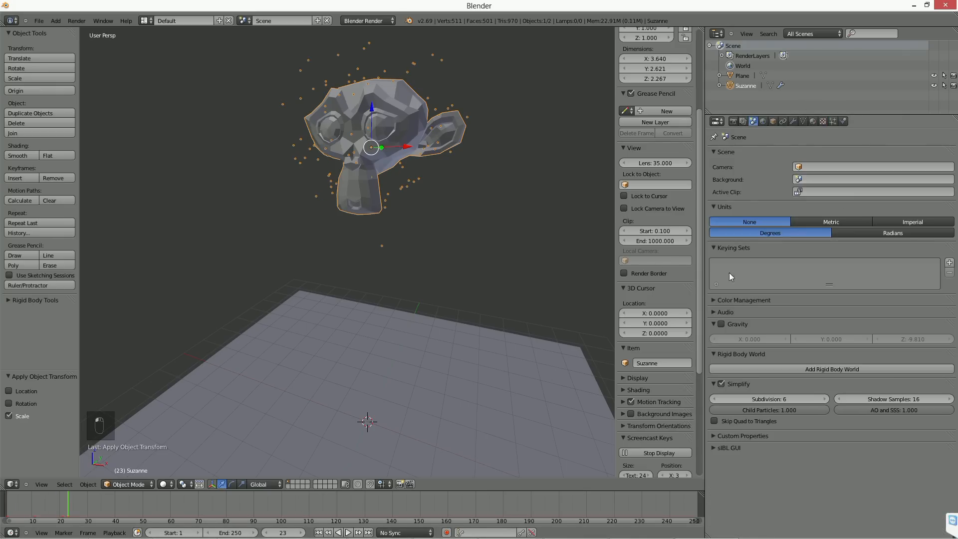
{"action": "left_click", "coordinate": [722, 324]}
{"action": "left_click", "coordinate": [832, 121]}
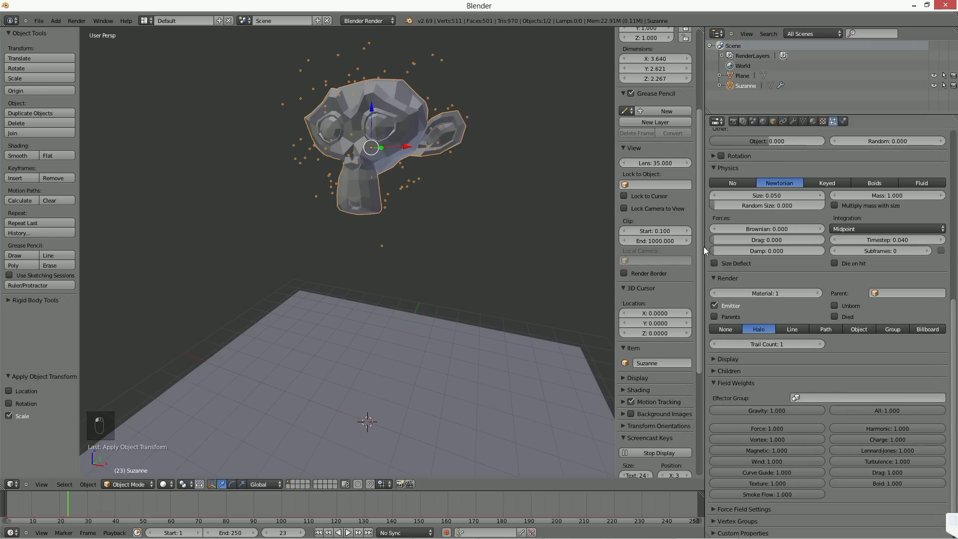
{"action": "left_click", "coordinate": [348, 532]}
{"action": "left_click", "coordinate": [347, 532]}
Step: Try a gravity field weight of 0 on the particles in playback and restore the weight to 1
{"action": "left_click_drag", "start_coordinate": [754, 411], "coordinate": [728, 411]}
{"action": "left_click", "coordinate": [348, 532]}
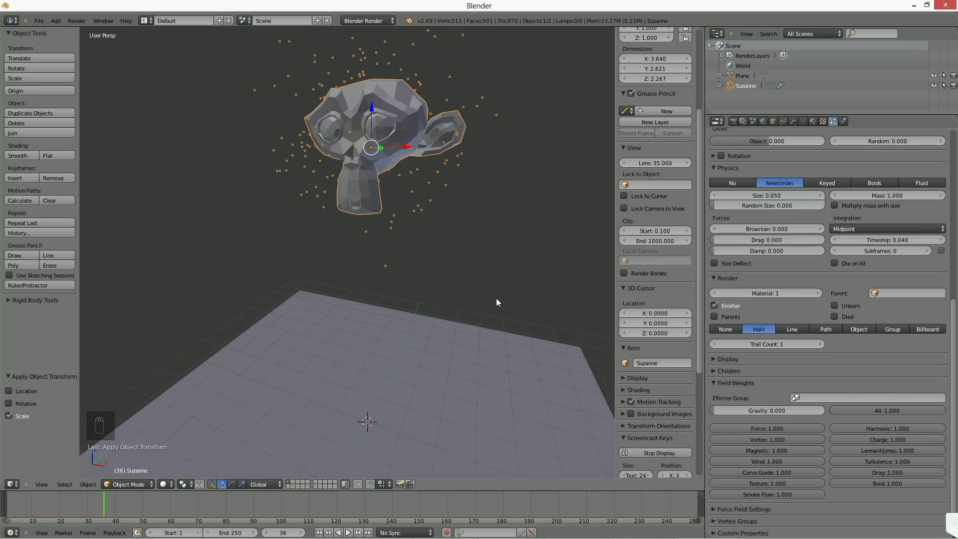
{"action": "left_click", "coordinate": [737, 413]}
{"action": "type", "text": "1"}
{"action": "key", "text": "Return"}
Step: Add a Turbulence force field to the scene at the 3D cursor
{"action": "middle_click_drag", "start_coordinate": [426, 214], "coordinate": [393, 230]}
{"action": "key", "text": "shift+a"}
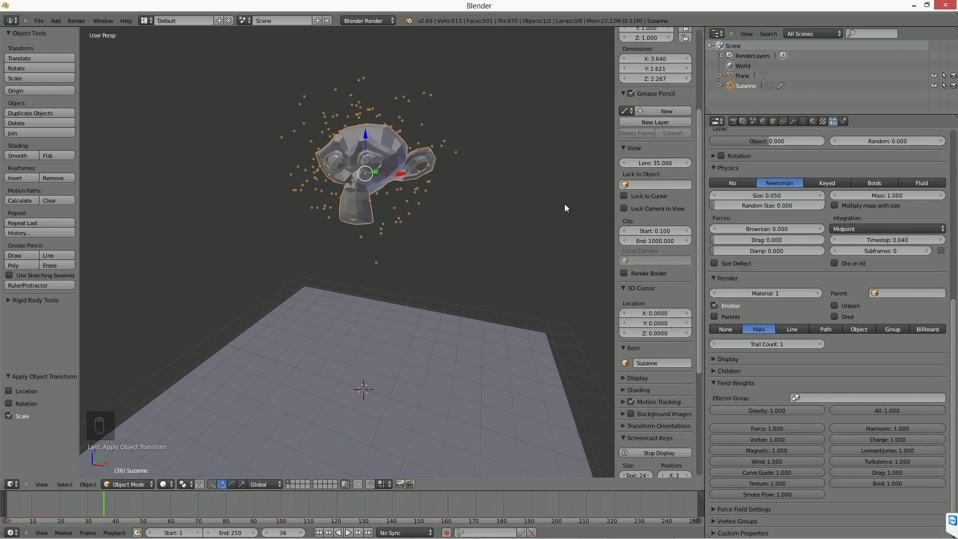
{"action": "key", "text": "shift+a"}
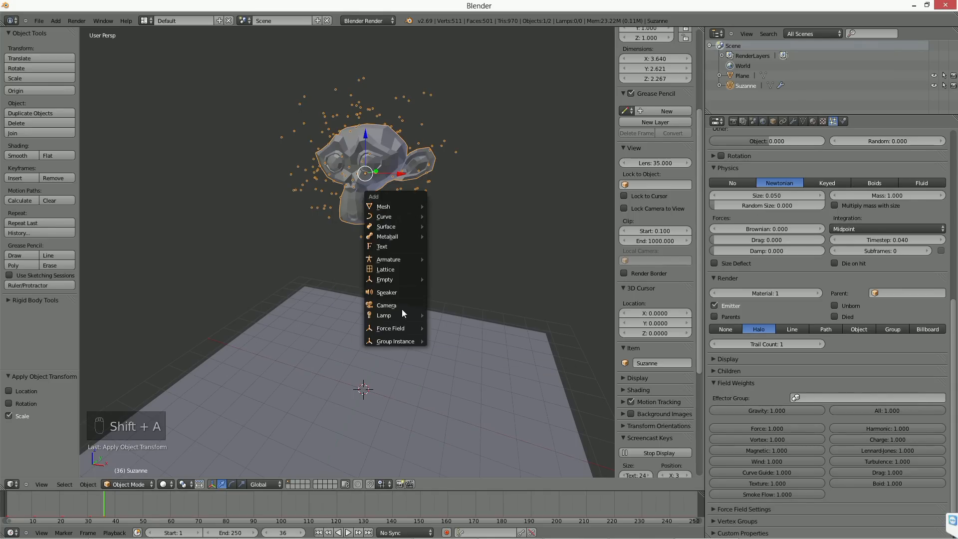
{"action": "mouse_move", "coordinate": [403, 327]}
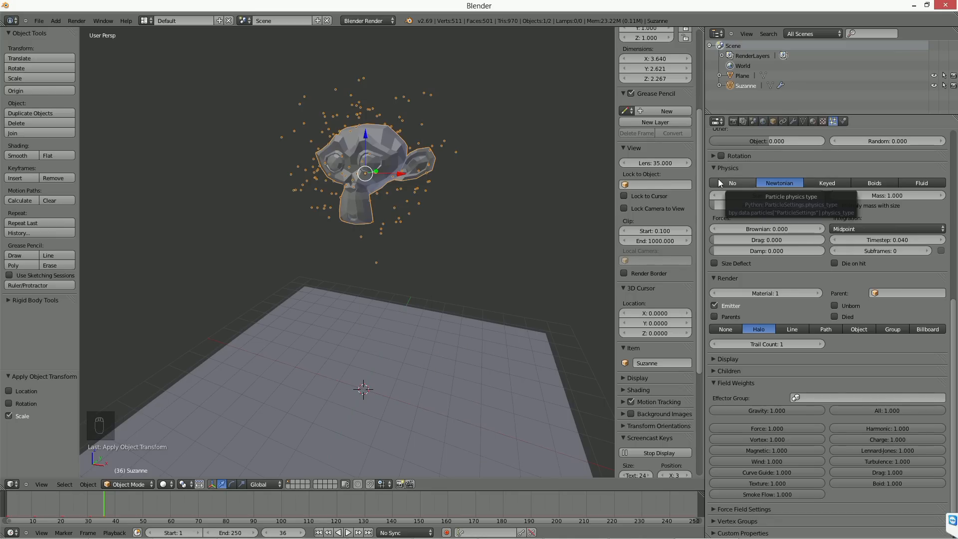
{"action": "key", "text": "shift+a"}
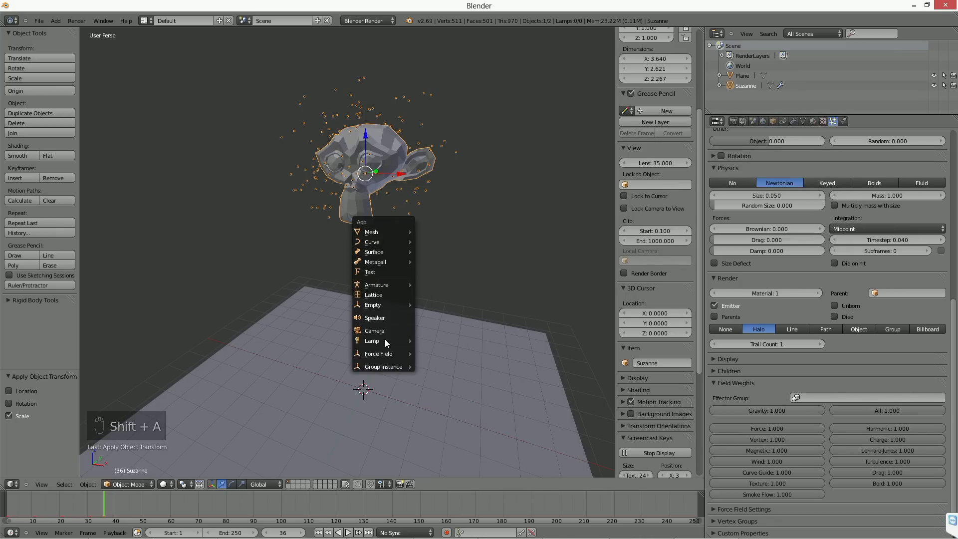
{"action": "mouse_move", "coordinate": [382, 356]}
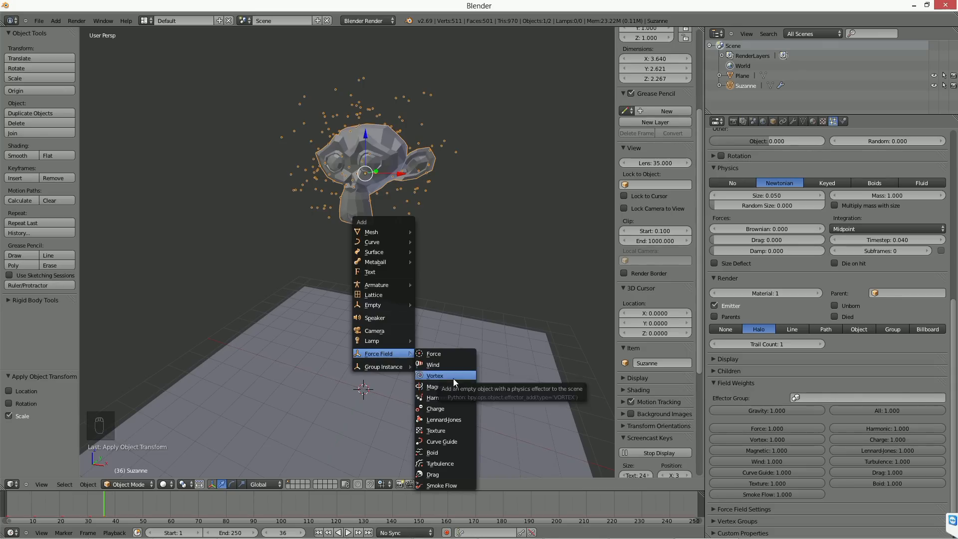
{"action": "left_click", "coordinate": [447, 462]}
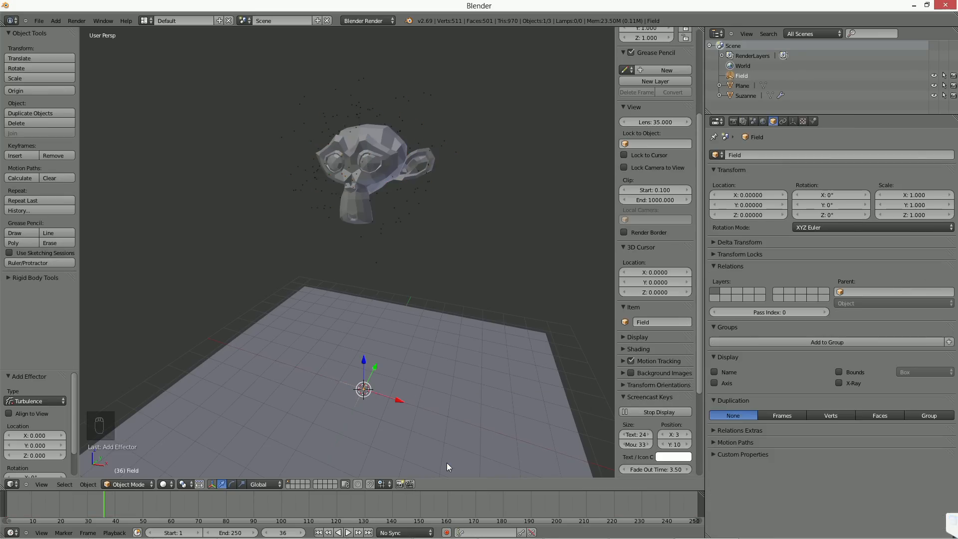
Step: Move the turbulence field up about 9.64 on Z and about 3.52 along X, beside the monkey
{"action": "right_click", "coordinate": [387, 181]}
{"action": "right_click", "coordinate": [364, 393]}
{"action": "key", "text": "g"}
{"action": "key", "text": "z"}
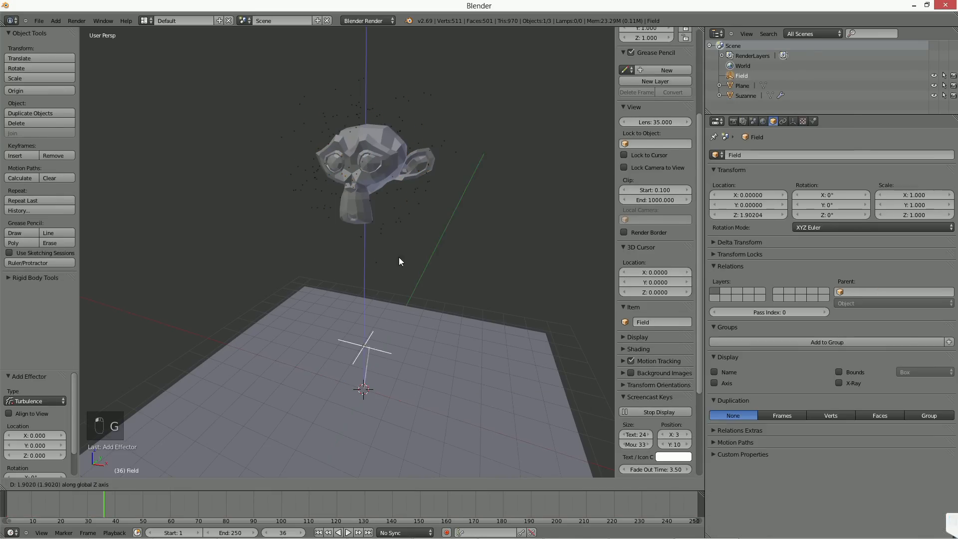
{"action": "left_click", "coordinate": [396, 97]}
{"action": "key", "text": "g"}
{"action": "key", "text": "x"}
{"action": "left_click", "coordinate": [548, 177]}
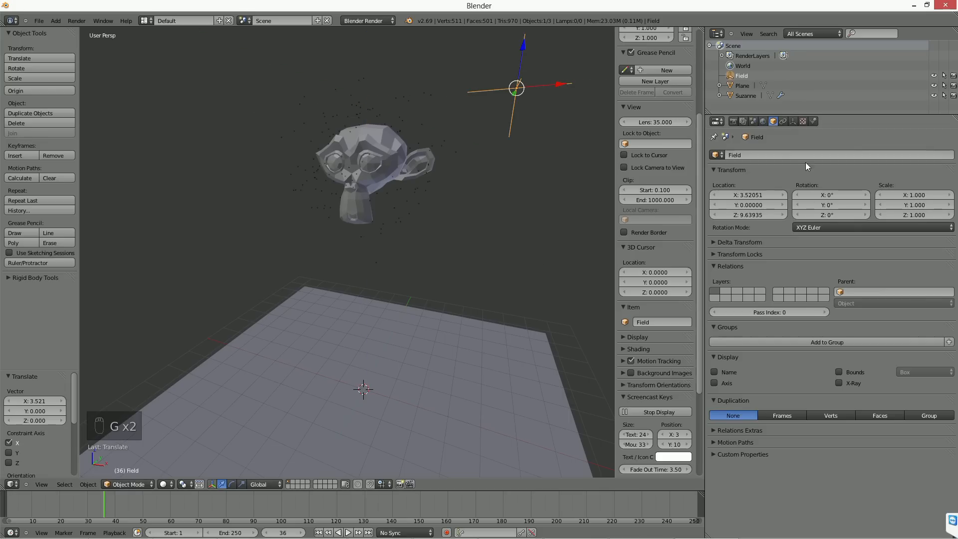
Step: Set the turbulence field's strength to 5 and its flow to 5
{"action": "left_click", "coordinate": [794, 121]}
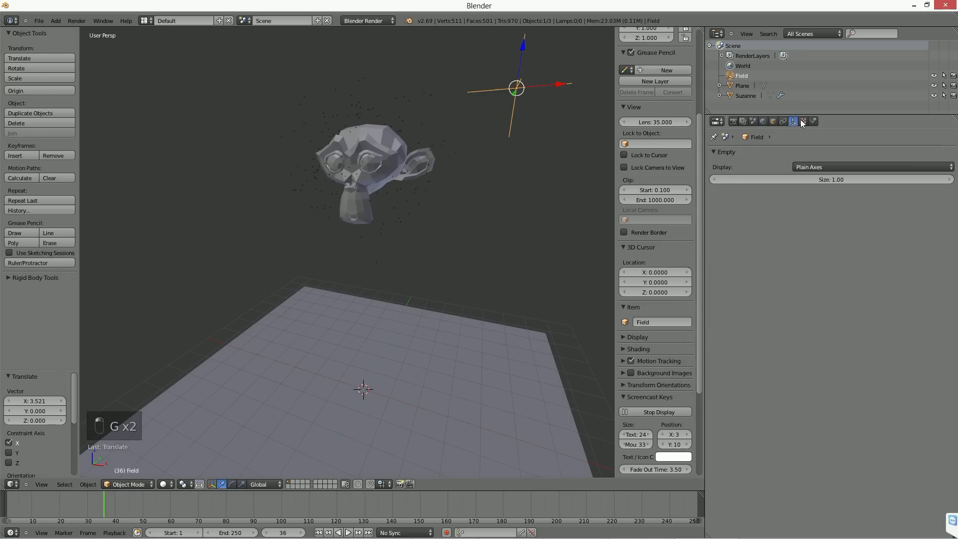
{"action": "left_click", "coordinate": [813, 121]}
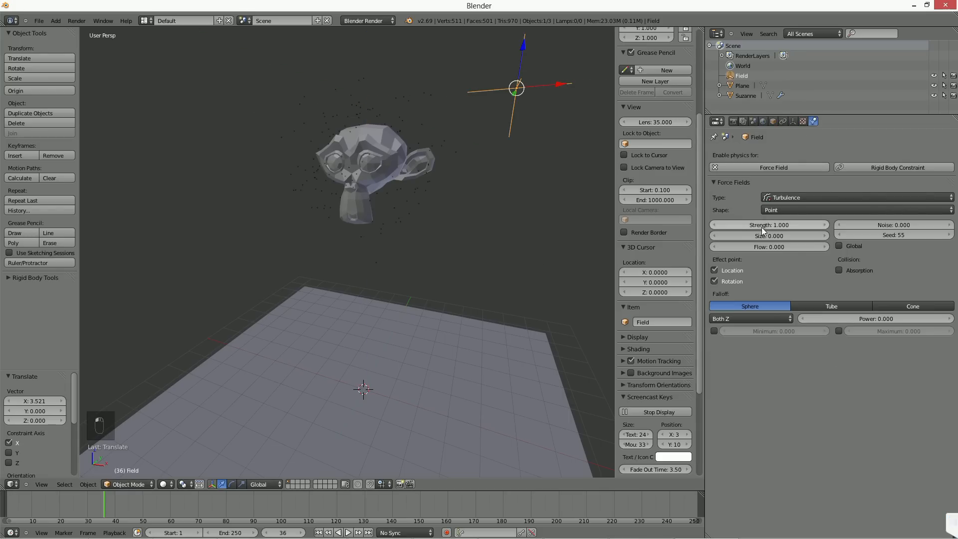
{"action": "left_click_drag", "start_coordinate": [760, 247], "coordinate": [947, 247]}
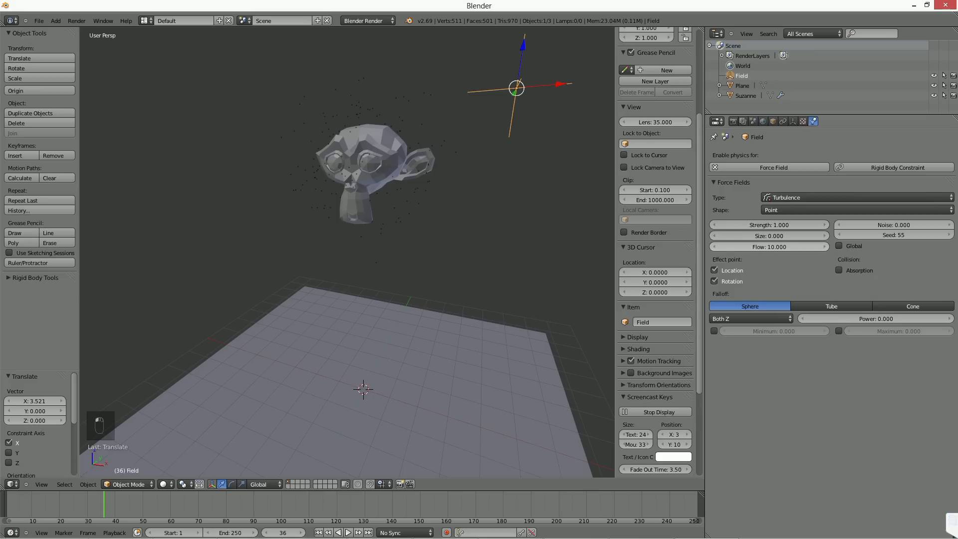
{"action": "left_click", "coordinate": [775, 224]}
{"action": "key", "text": "Escape"}
{"action": "left_click", "coordinate": [777, 247]}
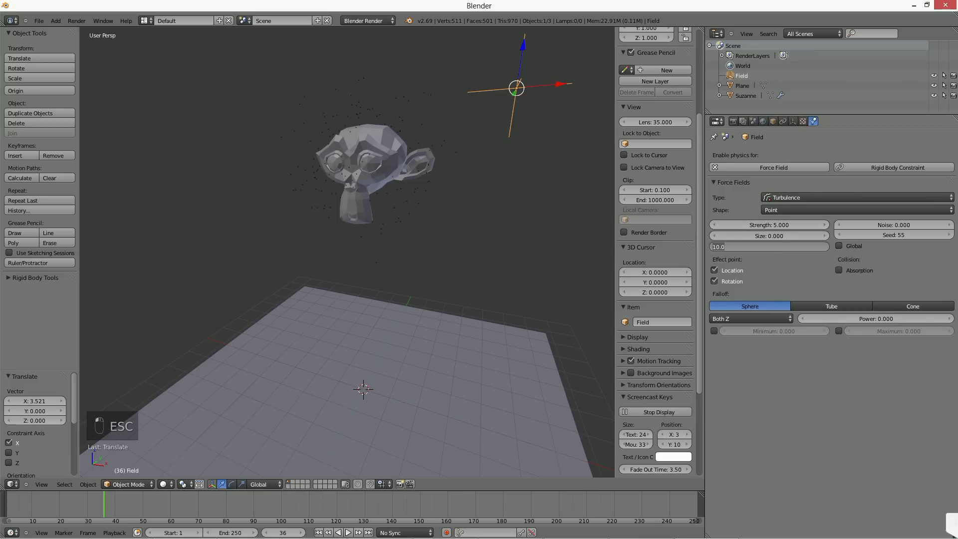
{"action": "key", "text": "Return"}
Step: Play the animation with the monkey selected and disable gravity in the scene settings
{"action": "right_click", "coordinate": [415, 191]}
{"action": "key", "text": "alt+a"}
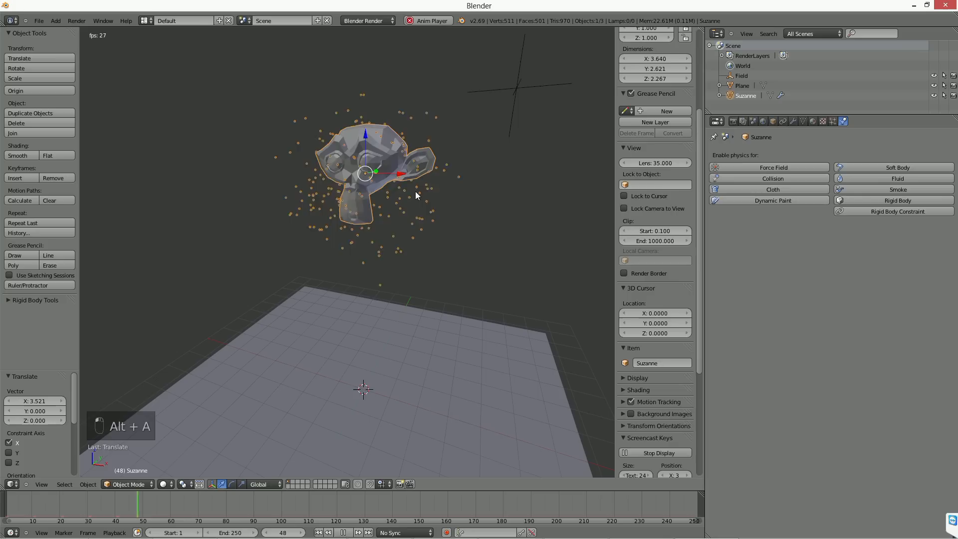
{"action": "left_click", "coordinate": [751, 122]}
{"action": "left_click", "coordinate": [742, 122]}
{"action": "left_click", "coordinate": [753, 122]}
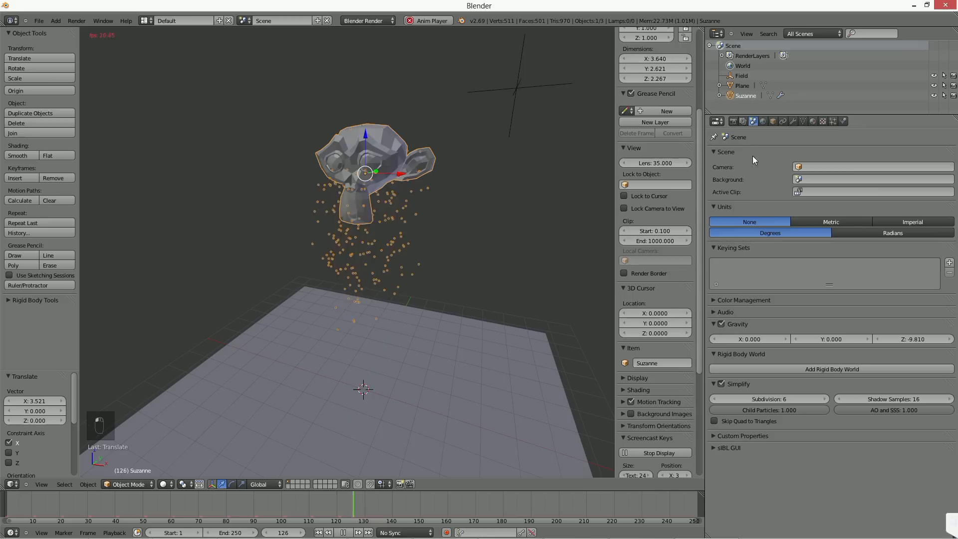
{"action": "left_click", "coordinate": [721, 324]}
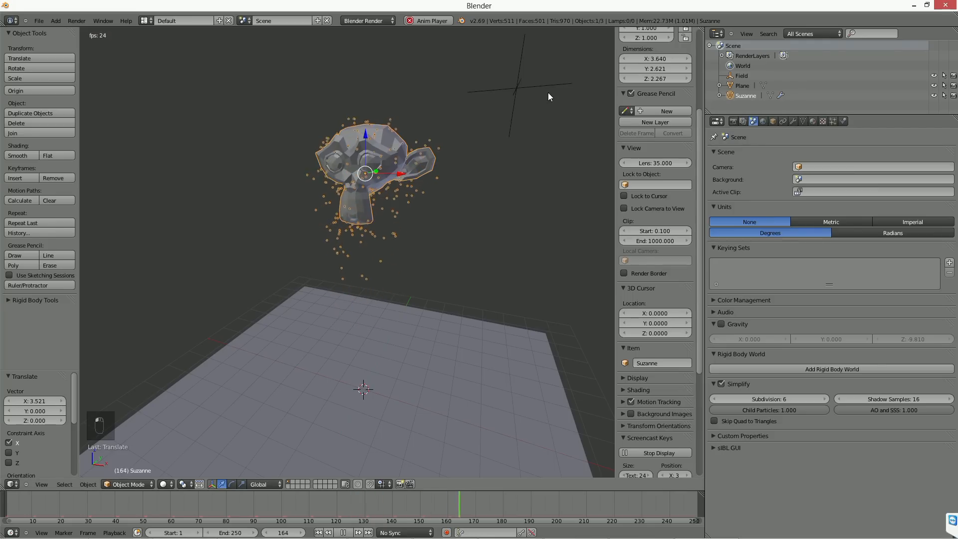
Step: Set the monkey's particle emission to end at frame 1 with a lifetime of 250
{"action": "right_click", "coordinate": [525, 102]}
{"action": "right_click", "coordinate": [395, 151]}
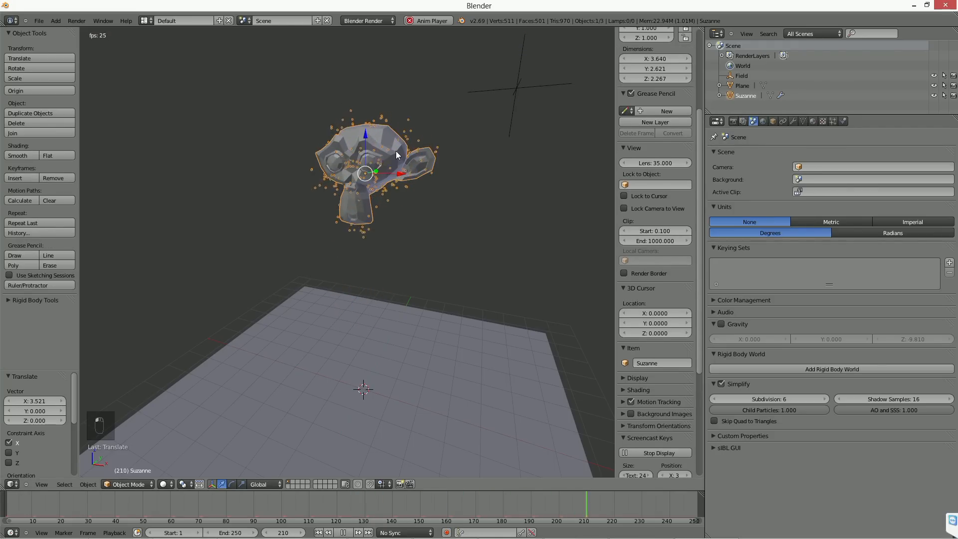
{"action": "left_click", "coordinate": [832, 122]}
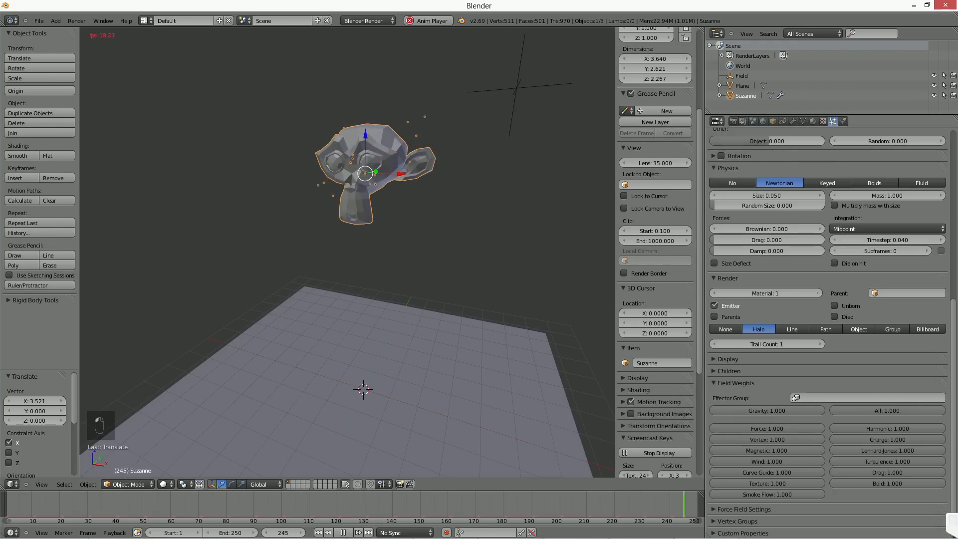
{"action": "middle_click_drag", "start_coordinate": [811, 206], "coordinate": [811, 485]}
{"action": "left_click", "coordinate": [774, 259]}
{"action": "type", "text": "1"}
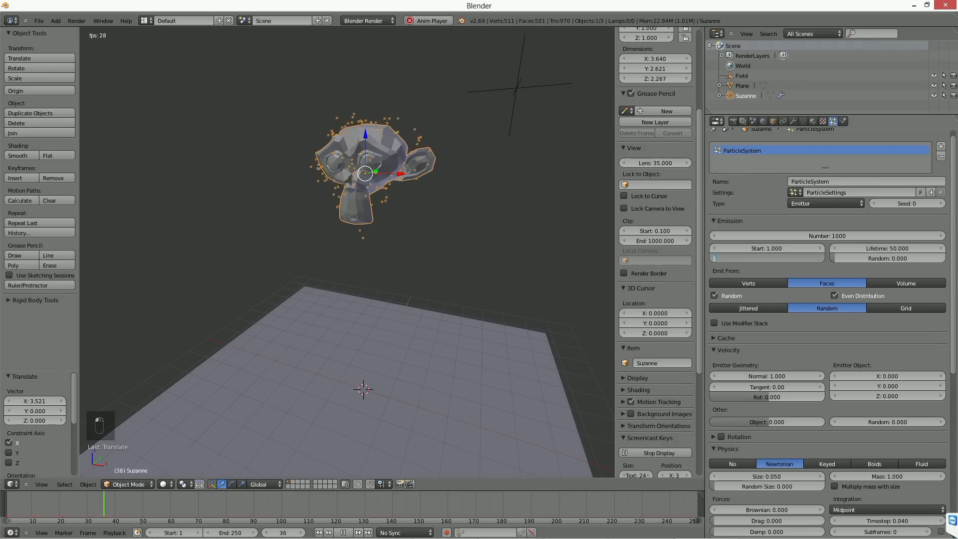
{"action": "key", "text": "Tab"}
{"action": "type", "text": "250"}
{"action": "key", "text": "Return"}
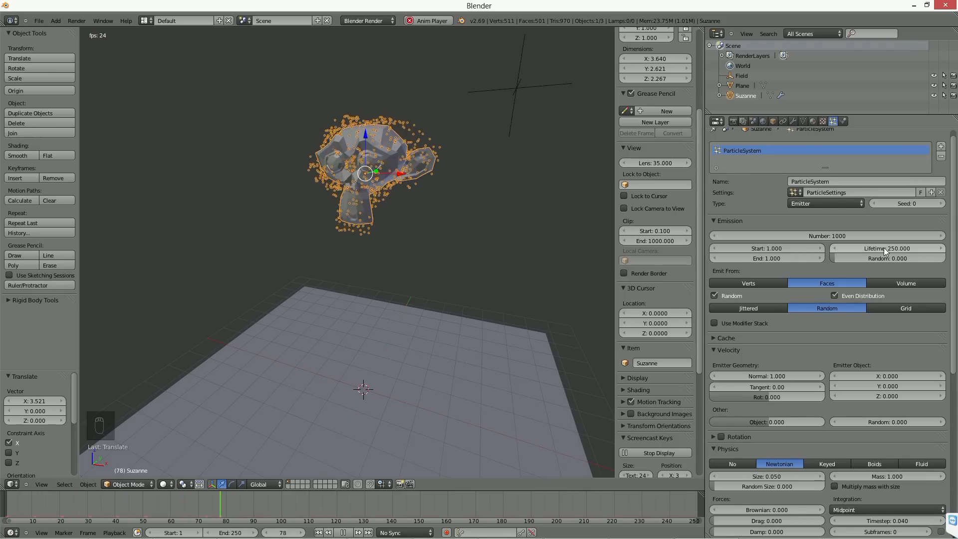
Step: Pause the playback and look through the force field types that can be added to the scene
{"action": "left_click", "coordinate": [342, 532]}
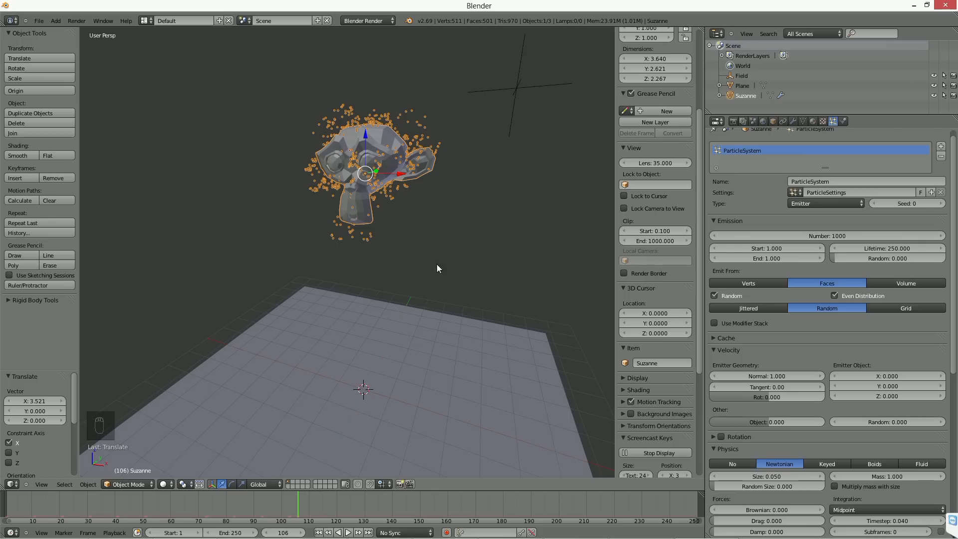
{"action": "key", "text": "shift+a"}
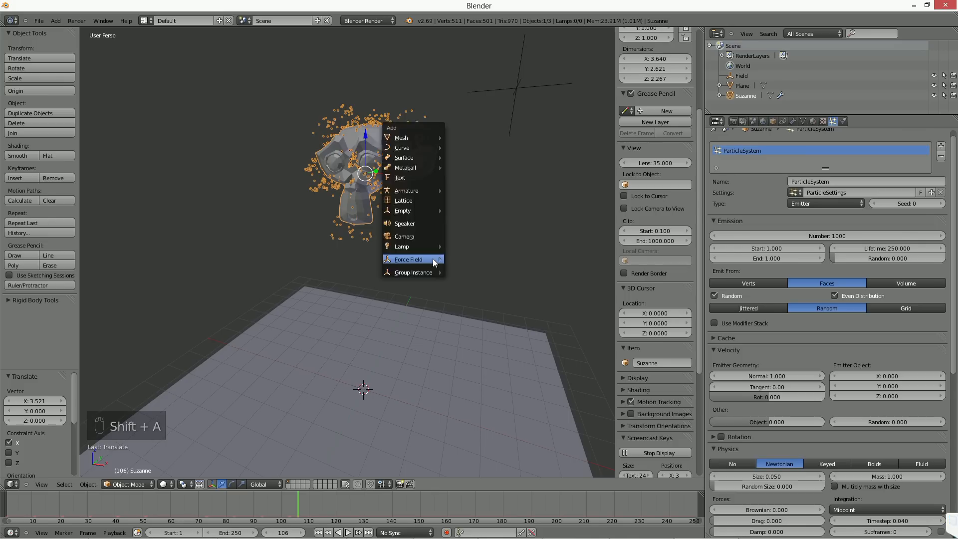
{"action": "key", "text": "shift+a"}
{"action": "mouse_move", "coordinate": [397, 260]}
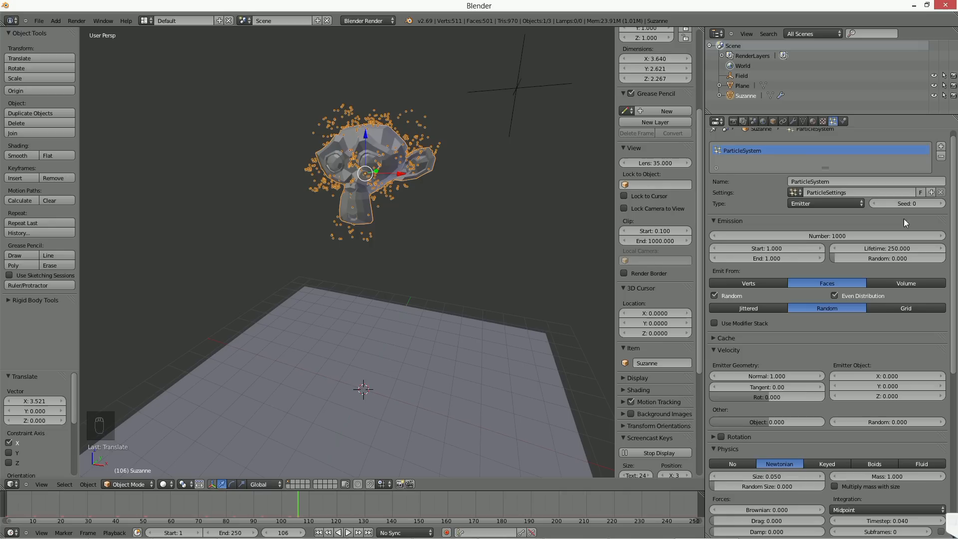
Step: Play the animation and set the turbulence field's strength to 10
{"action": "key", "text": "alt+a"}
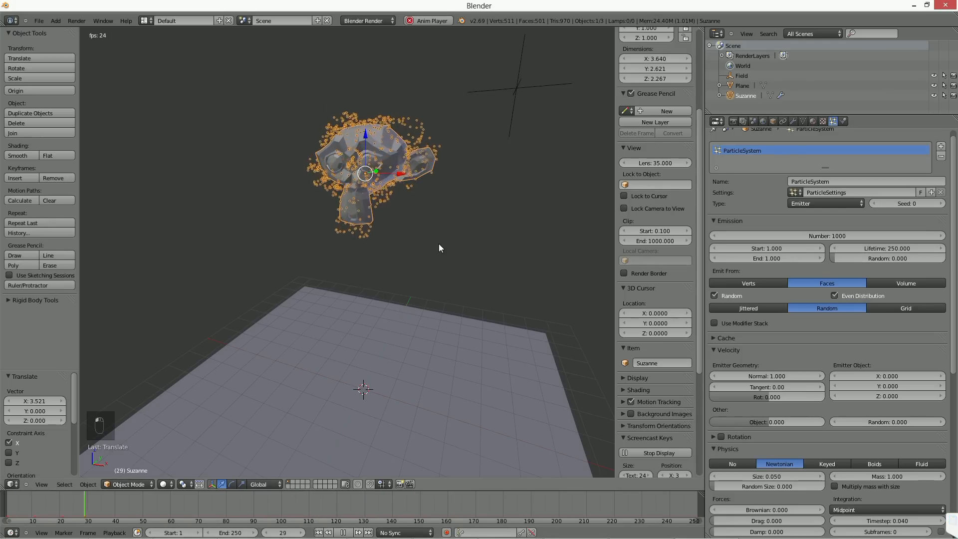
{"action": "right_click", "coordinate": [521, 95]}
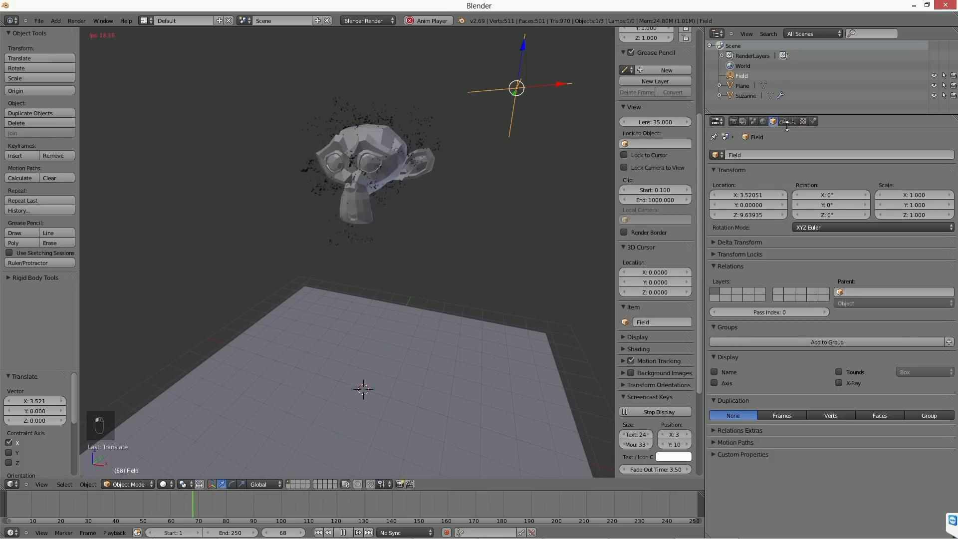
{"action": "left_click", "coordinate": [813, 121]}
{"action": "left_click", "coordinate": [768, 224]}
{"action": "type", "text": "5.0"}
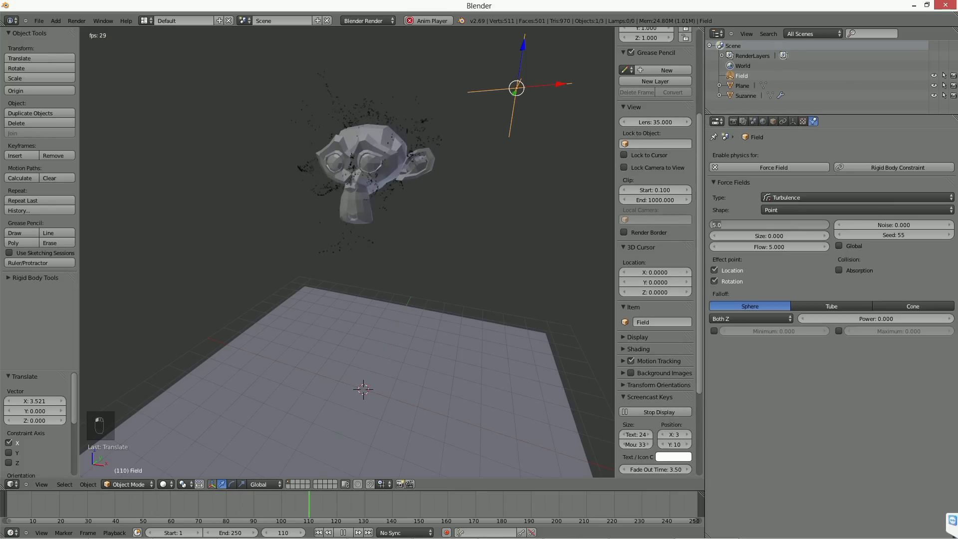
{"action": "key", "text": "Return"}
Step: Check the particles in playback and set the monkey's particle number to 5000
{"action": "right_click", "coordinate": [349, 208]}
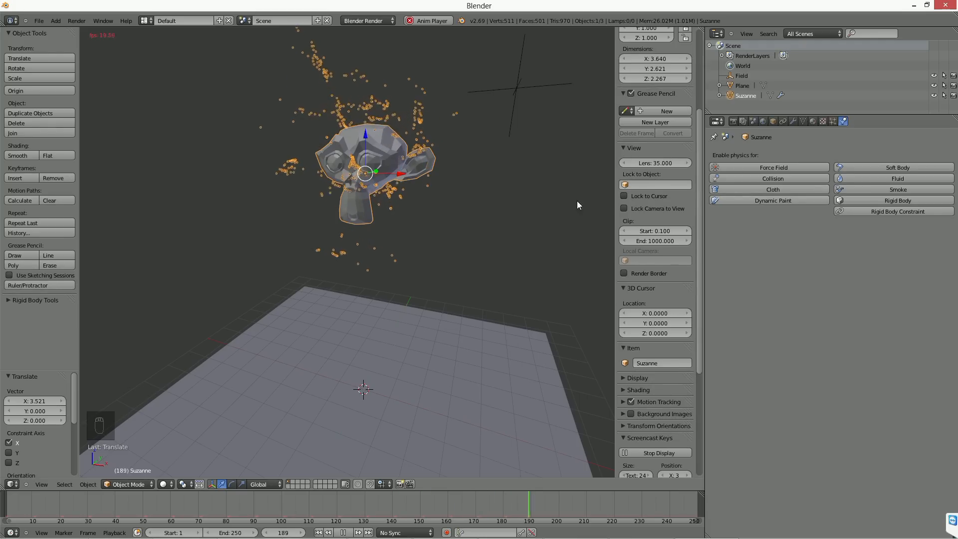
{"action": "right_click", "coordinate": [496, 98]}
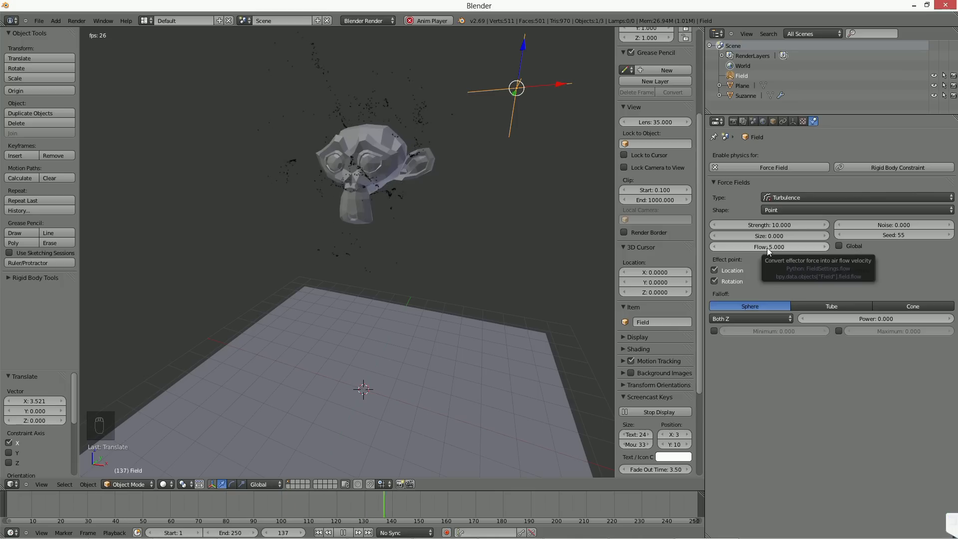
{"action": "right_click", "coordinate": [344, 163]}
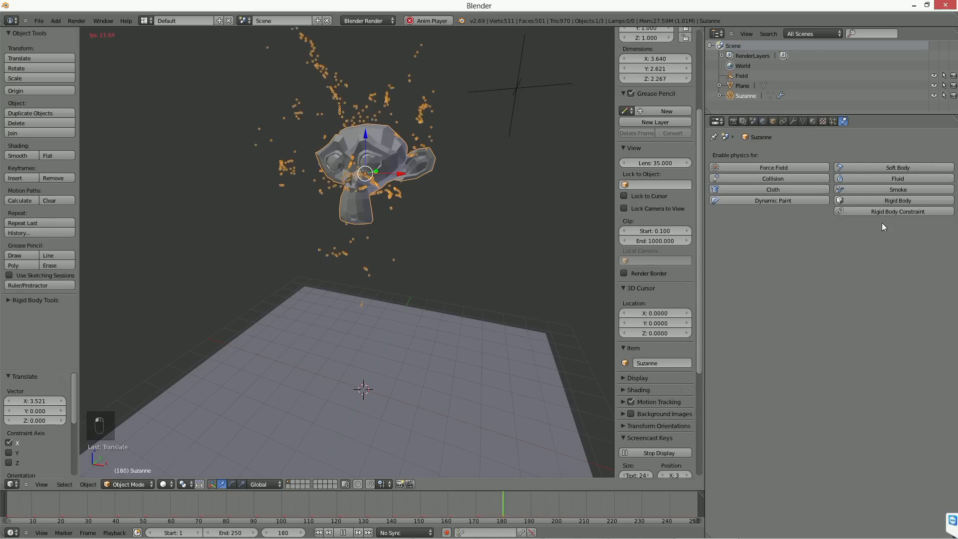
{"action": "left_click", "coordinate": [832, 121]}
{"action": "left_click", "coordinate": [828, 236]}
{"action": "type", "text": "5000"}
{"action": "key", "text": "Return"}
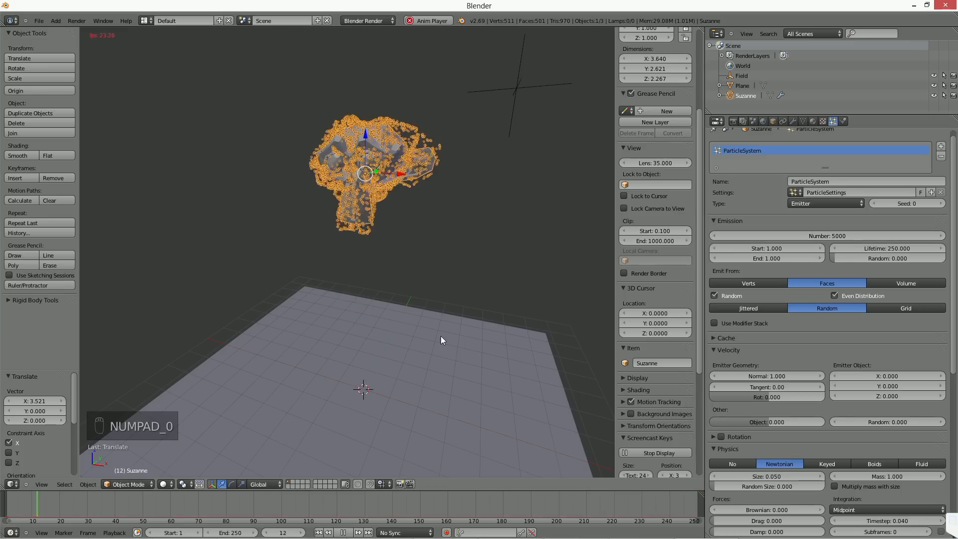
Step: Set the turbulence field's flow to 10 and its strength to 50
{"action": "right_click", "coordinate": [509, 92]}
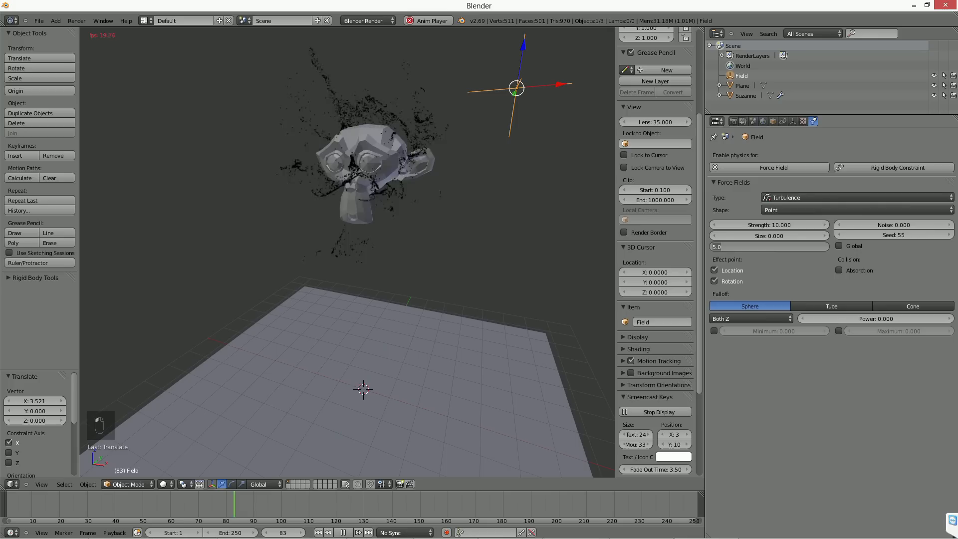
{"action": "left_click", "coordinate": [770, 246]}
{"action": "type", "text": "10"}
{"action": "key", "text": "Return"}
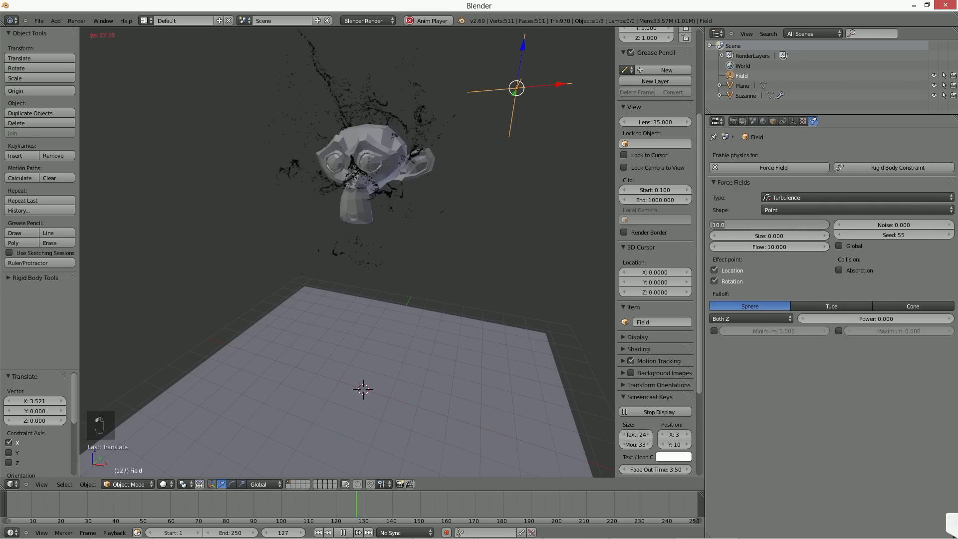
Step: Examine the turbulent particle patterns around the monkey during playback from several angles and distances
{"action": "right_click", "coordinate": [356, 182]}
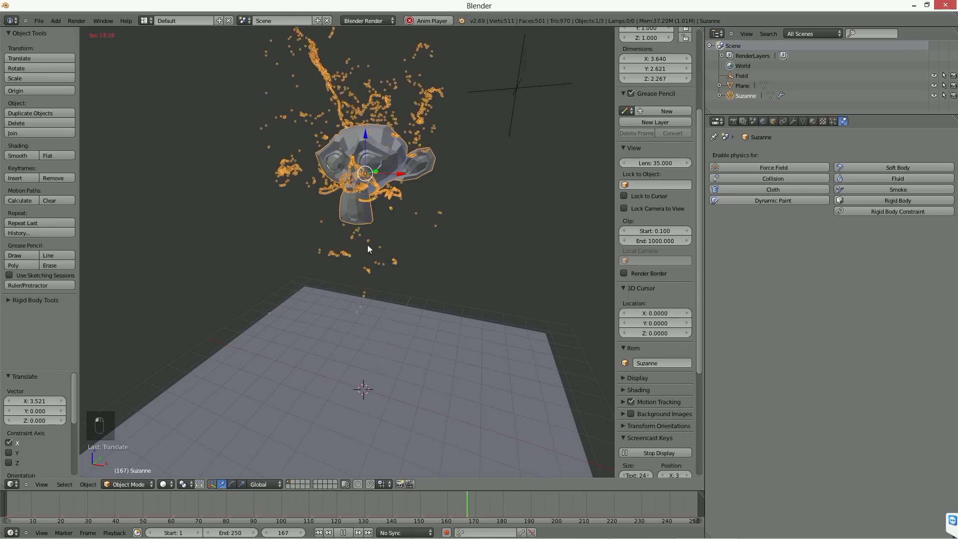
{"action": "left_click", "coordinate": [317, 533]}
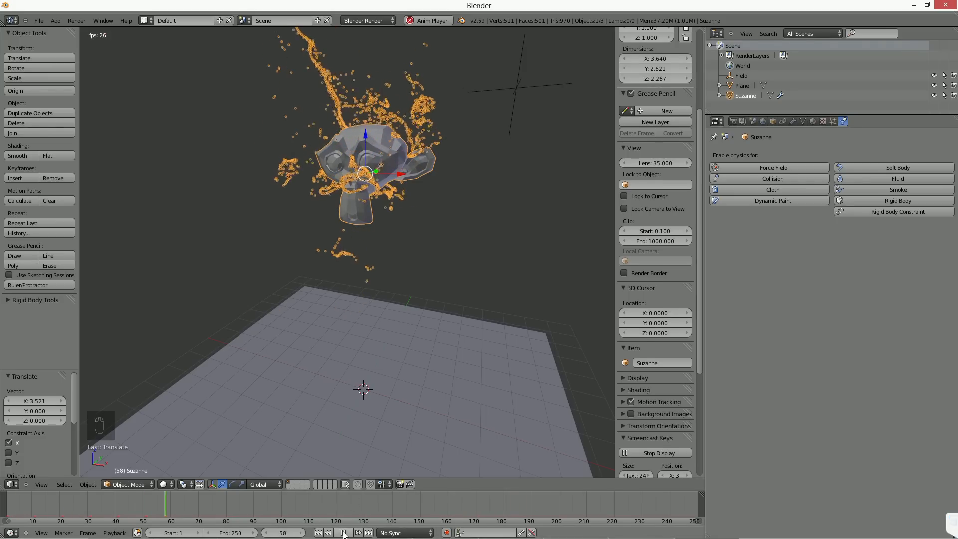
{"action": "middle_click_drag", "start_coordinate": [436, 233], "coordinate": [447, 247]}
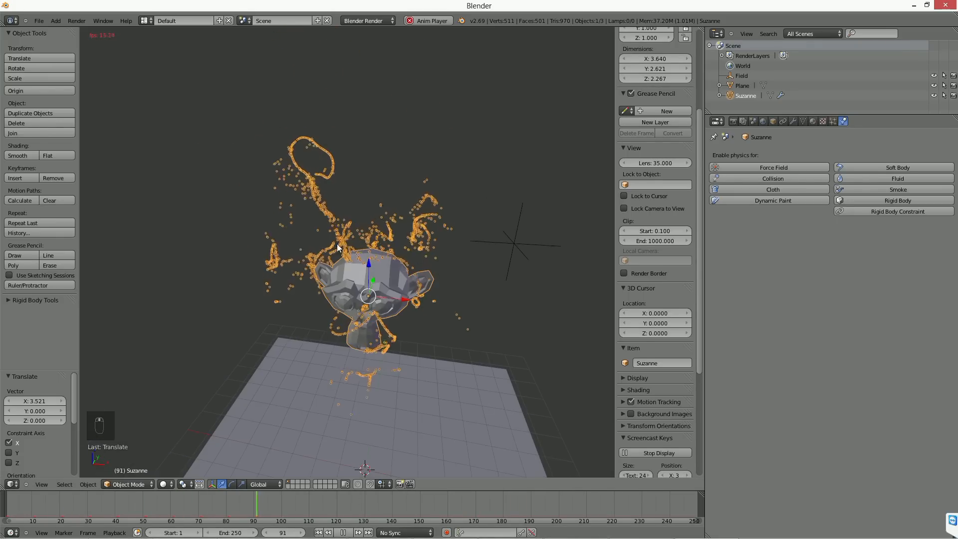
{"action": "scroll", "coordinate": [319, 214], "scroll_direction": "up", "scroll_amount": 3}
{"action": "middle_click_drag", "start_coordinate": [316, 208], "coordinate": [316, 254]}
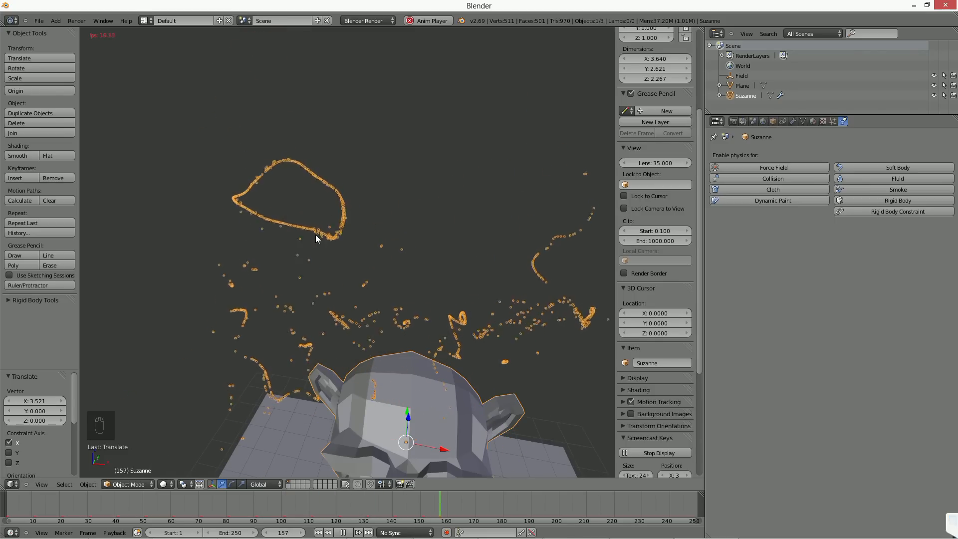
{"action": "scroll", "coordinate": [399, 262], "scroll_direction": "down", "scroll_amount": 5}
{"action": "middle_click_drag", "start_coordinate": [400, 262], "coordinate": [351, 188], "text": "shift"}
{"action": "left_click", "coordinate": [319, 532]}
Step: Move the turbulence field away from the monkey by about 1.33 on X and 0.29 on Y, then watch and stop playback
{"action": "right_click", "coordinate": [438, 179]}
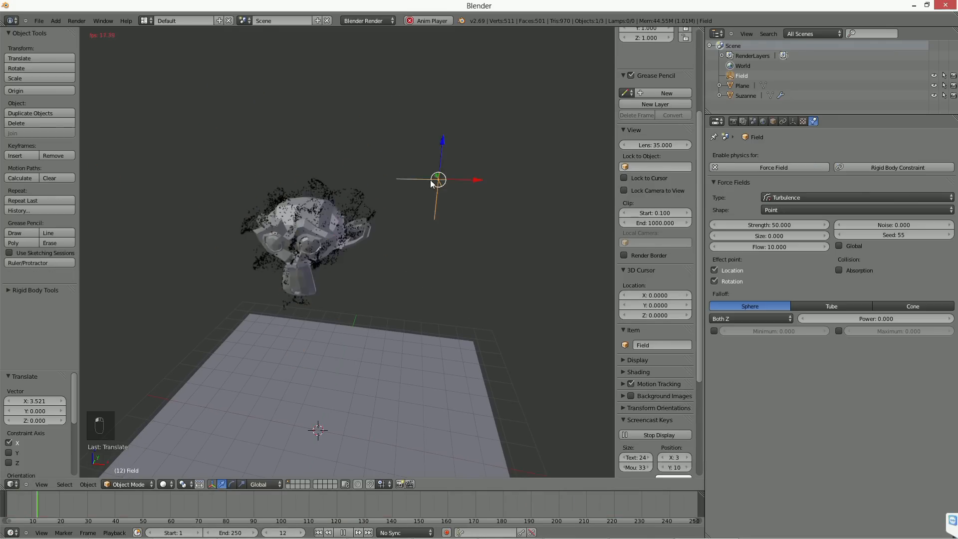
{"action": "key", "text": "g"}
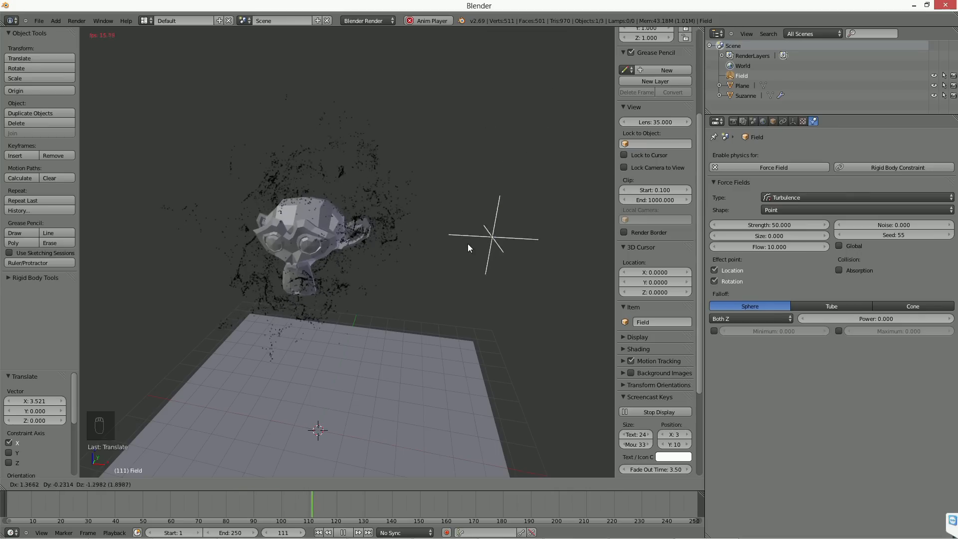
{"action": "left_click", "coordinate": [487, 183]}
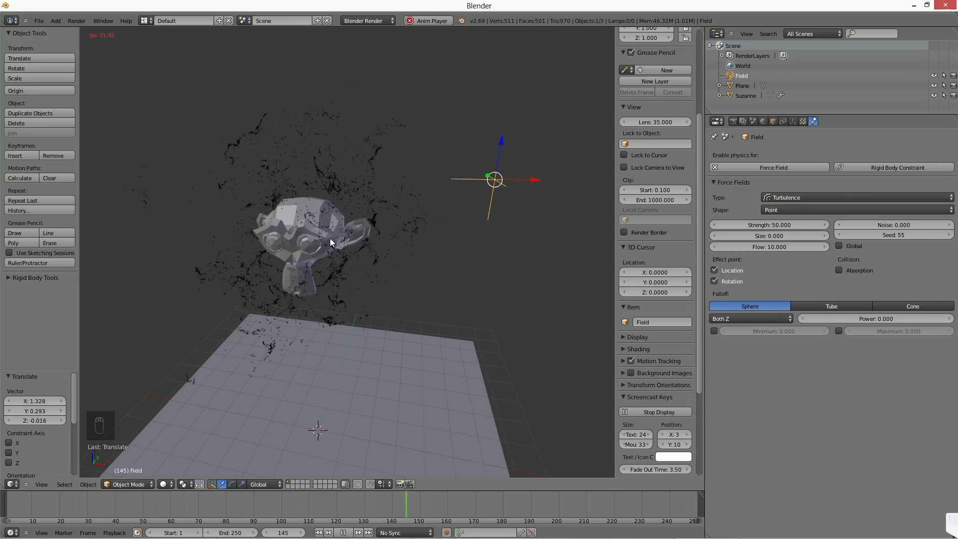
{"action": "right_click", "coordinate": [330, 238]}
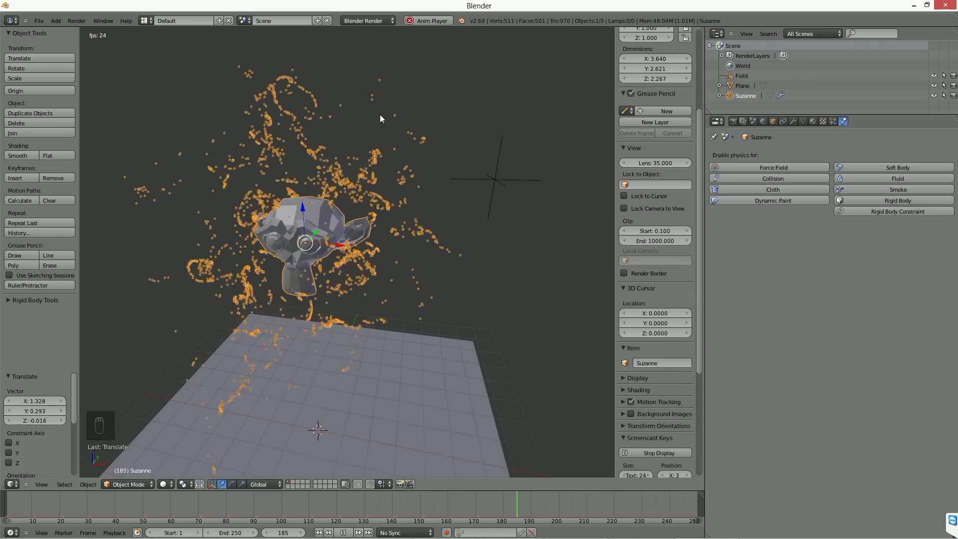
{"action": "left_click", "coordinate": [344, 533]}
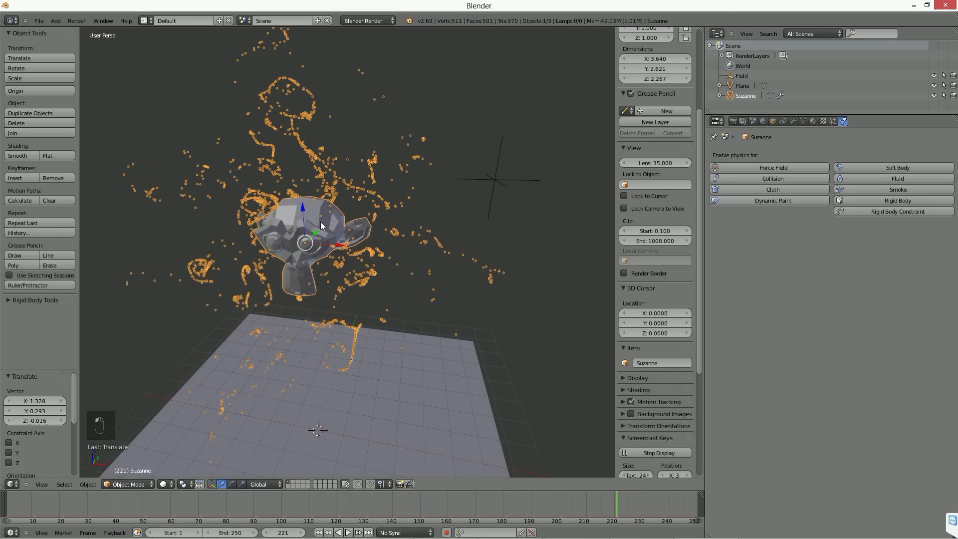
Step: Set the turbulence field's size to 1
{"action": "right_click", "coordinate": [523, 181]}
{"action": "left_click", "coordinate": [768, 236]}
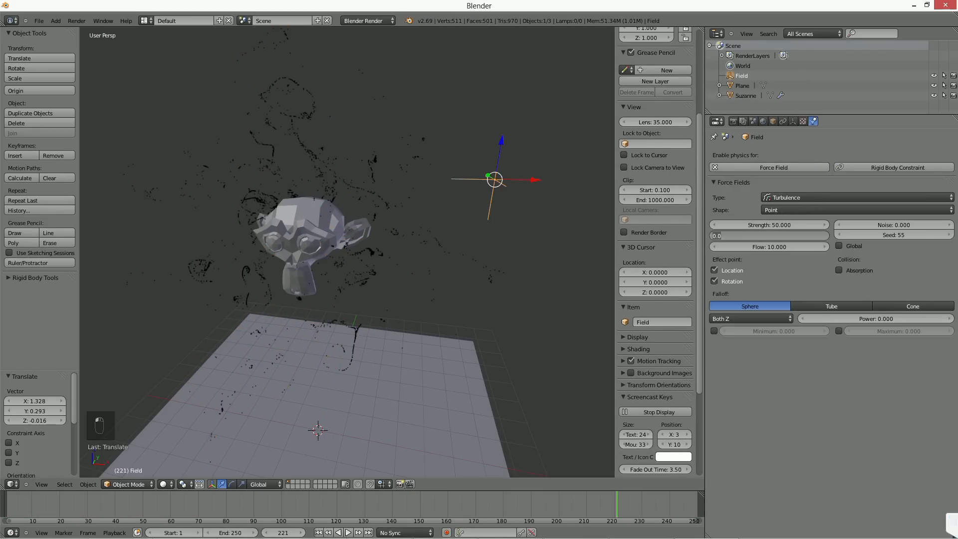
{"action": "type", "text": "1"}
{"action": "key", "text": "Return"}
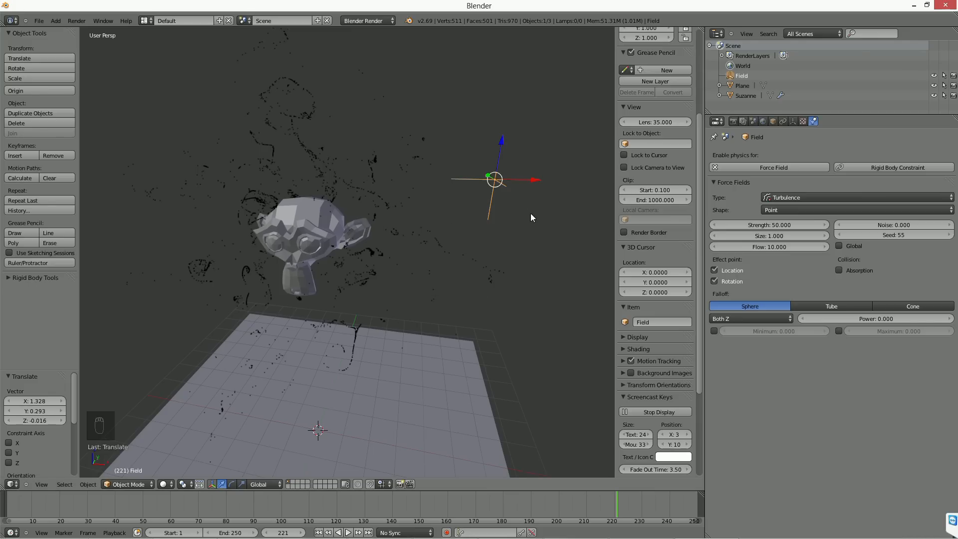
{"action": "middle_click_drag", "start_coordinate": [530, 213], "coordinate": [515, 220]}
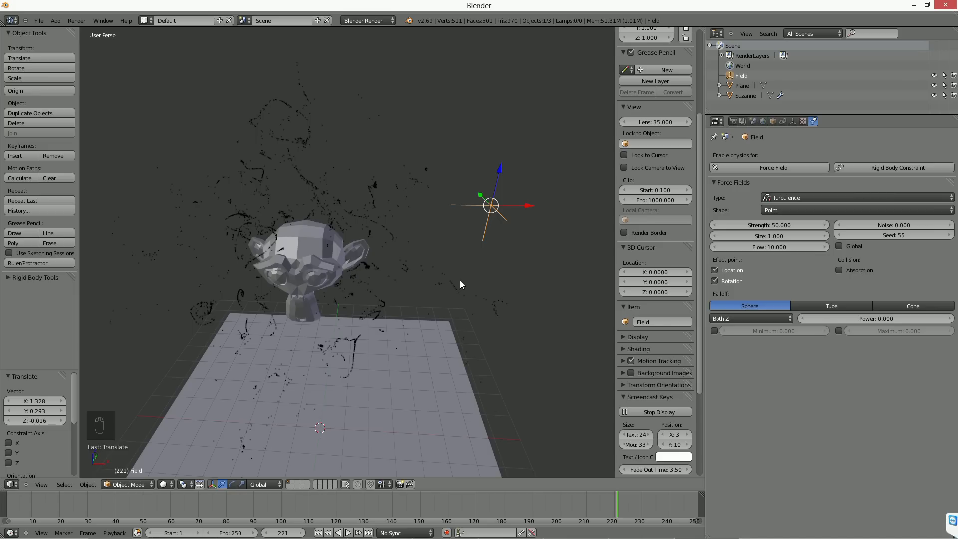
Step: Replay the simulation from the first frame with the monkey selected, watch the particle flow, and stop playback
{"action": "key", "text": "shift+Left"}
{"action": "key", "text": "alt+a"}
{"action": "right_click", "coordinate": [297, 273]}
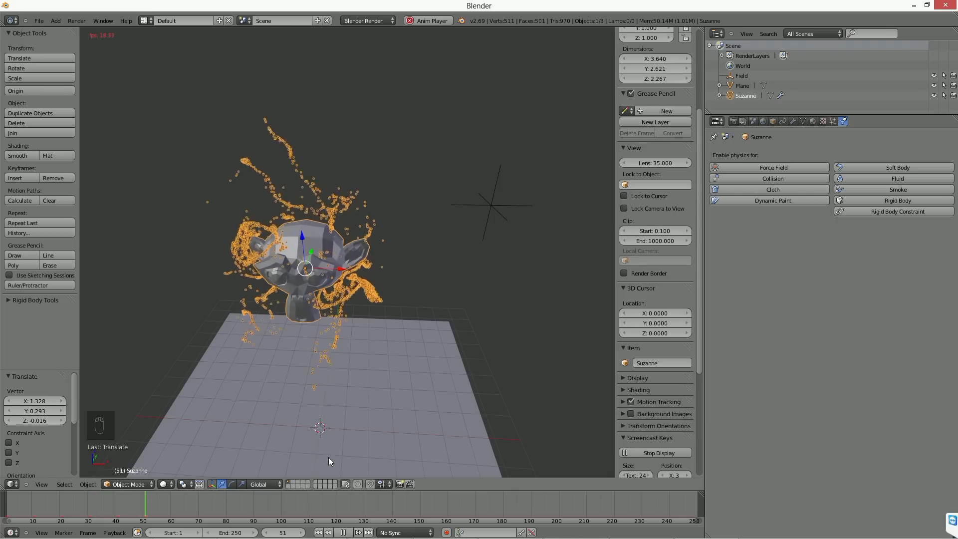
{"action": "key", "text": "alt+a"}
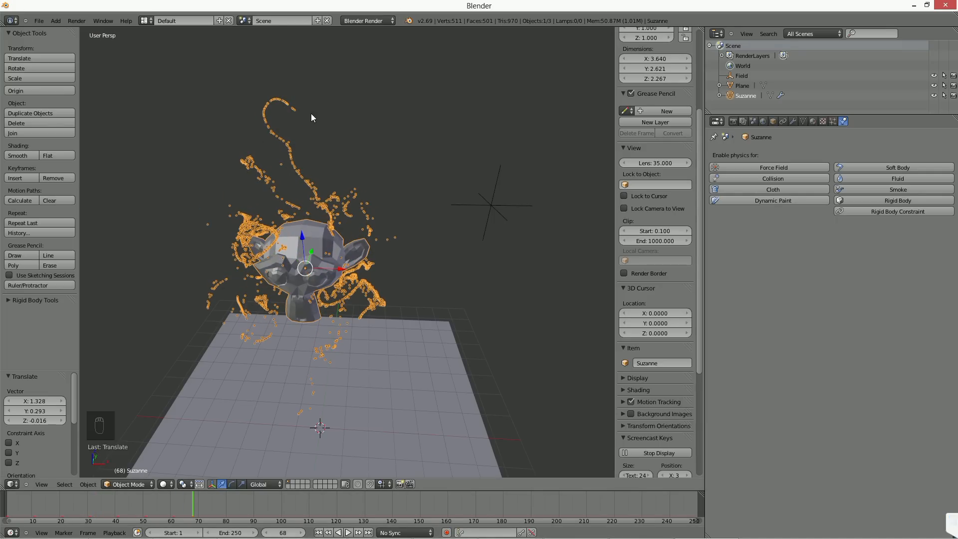
Step: Move the turbulence field about 1.53 along X away from the monkey, then play the animation with the monkey selected and stop it
{"action": "right_click", "coordinate": [506, 205]}
{"action": "key", "text": "g"}
{"action": "key", "text": "x"}
{"action": "left_click", "coordinate": [559, 235]}
{"action": "right_click", "coordinate": [307, 260]}
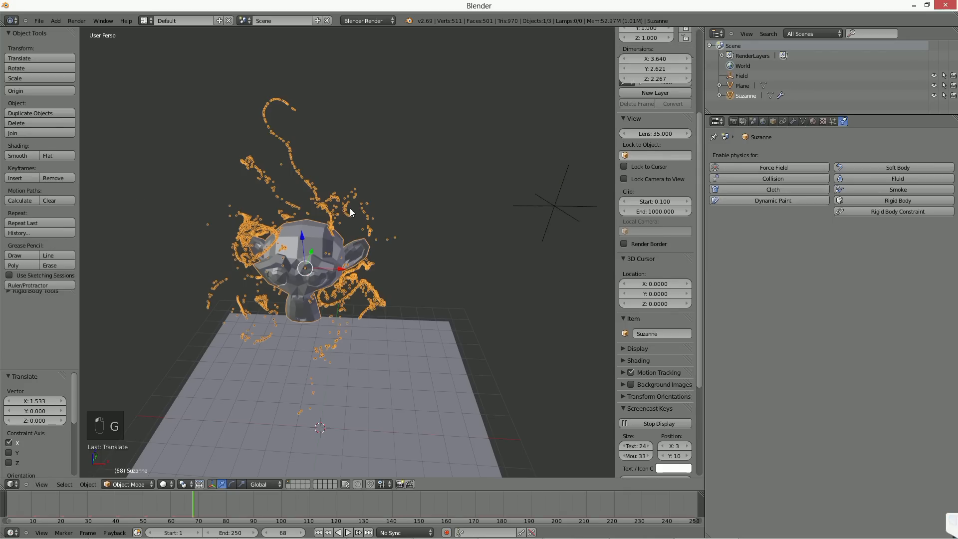
{"action": "left_click", "coordinate": [348, 533]}
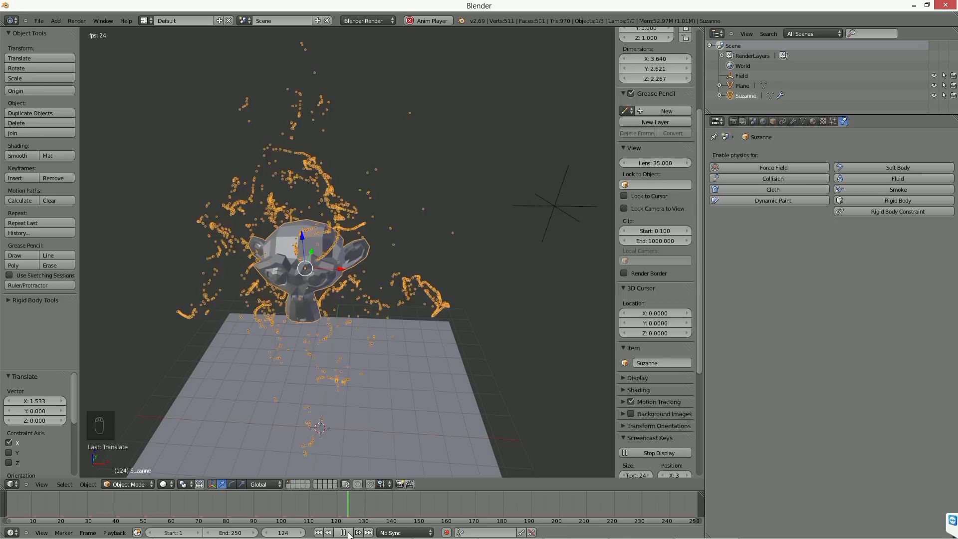
{"action": "left_click", "coordinate": [348, 532]}
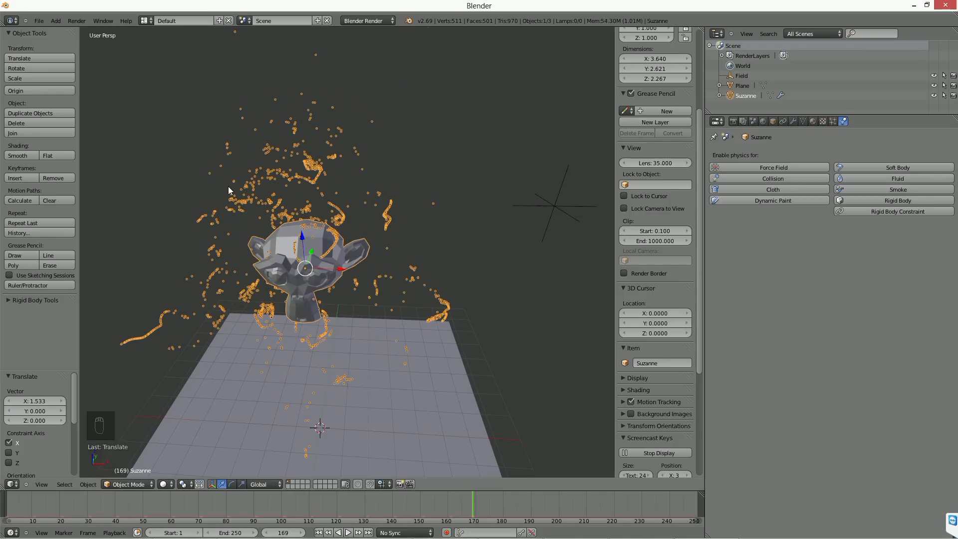
{"action": "right_click", "coordinate": [537, 211]}
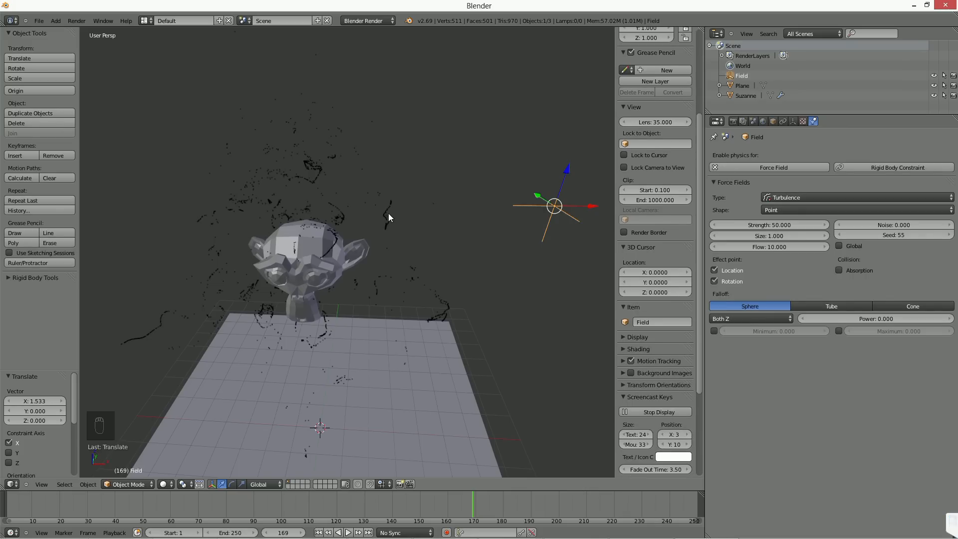
{"action": "key", "text": "g"}
{"action": "key", "text": "x"}
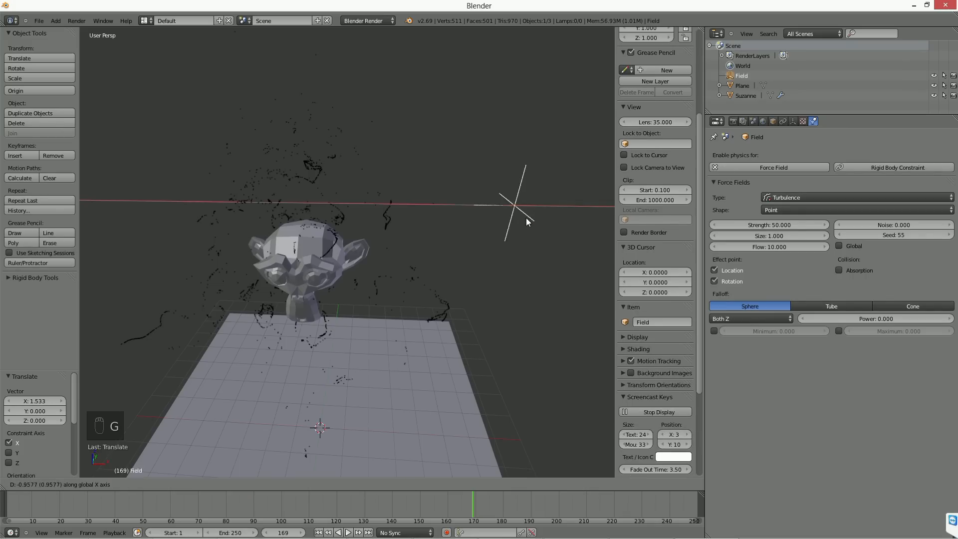
{"action": "right_click", "coordinate": [483, 221]}
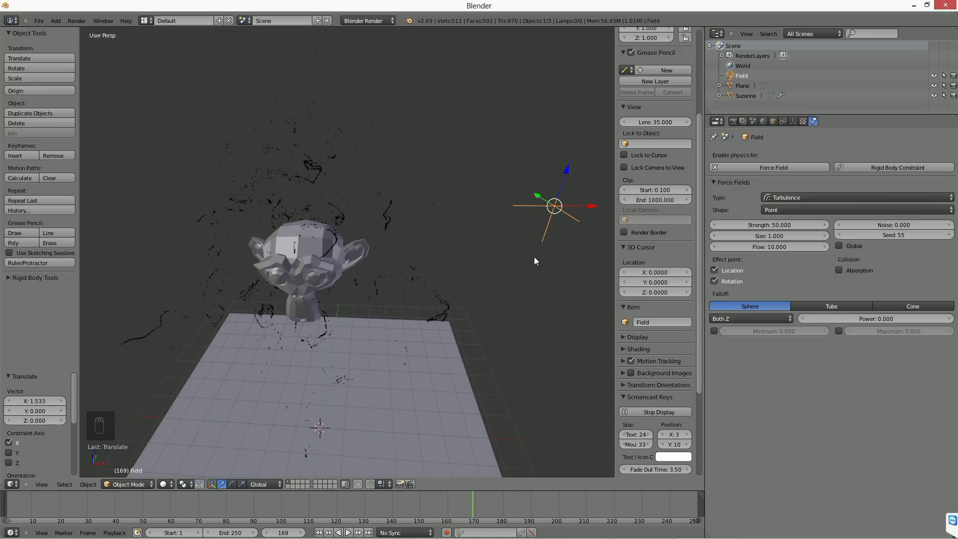
{"action": "key", "text": "g"}
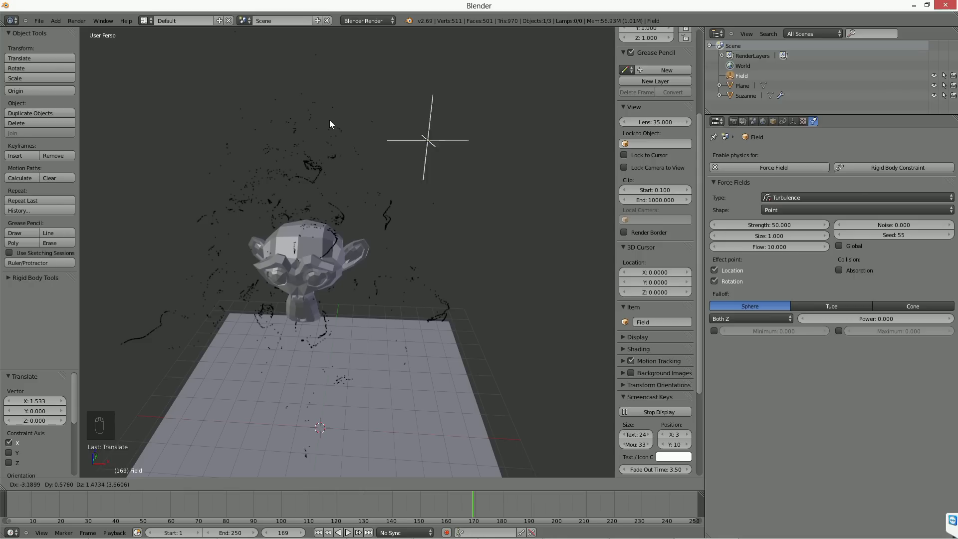
{"action": "right_click", "coordinate": [447, 399]}
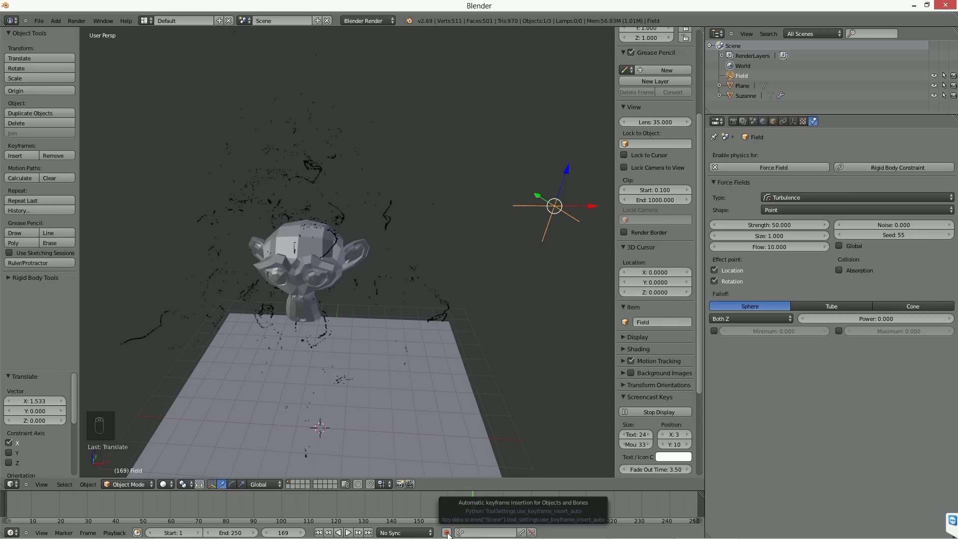
Step: From the first frame, enable automatic keyframing and record the turbulence field being moved around the monkey during playback
{"action": "left_click", "coordinate": [318, 532]}
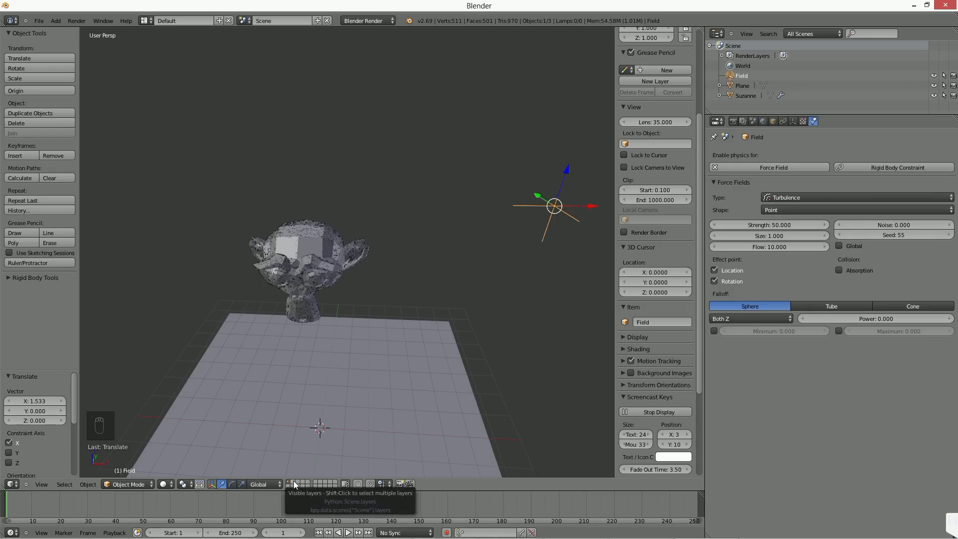
{"action": "left_click", "coordinate": [446, 532]}
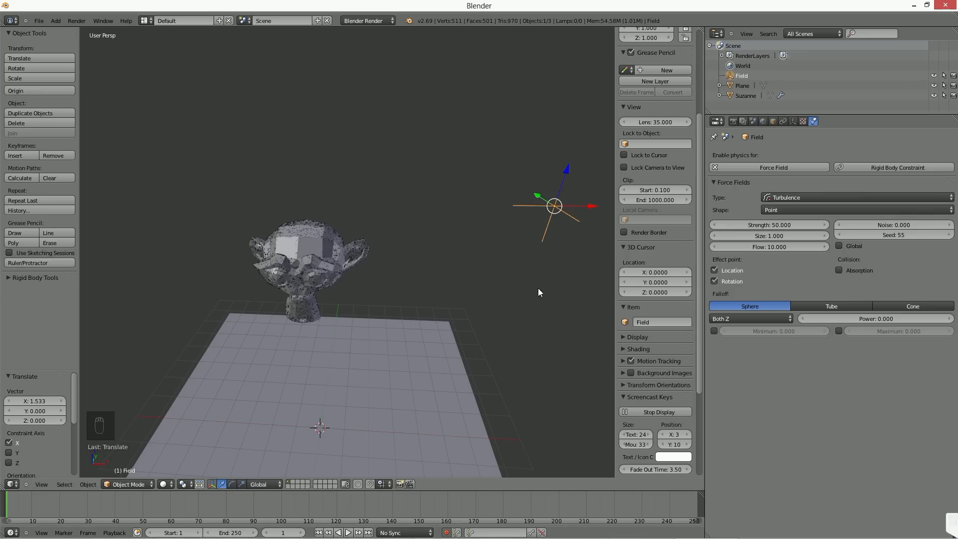
{"action": "key", "text": "alt+a"}
{"action": "key", "text": "g"}
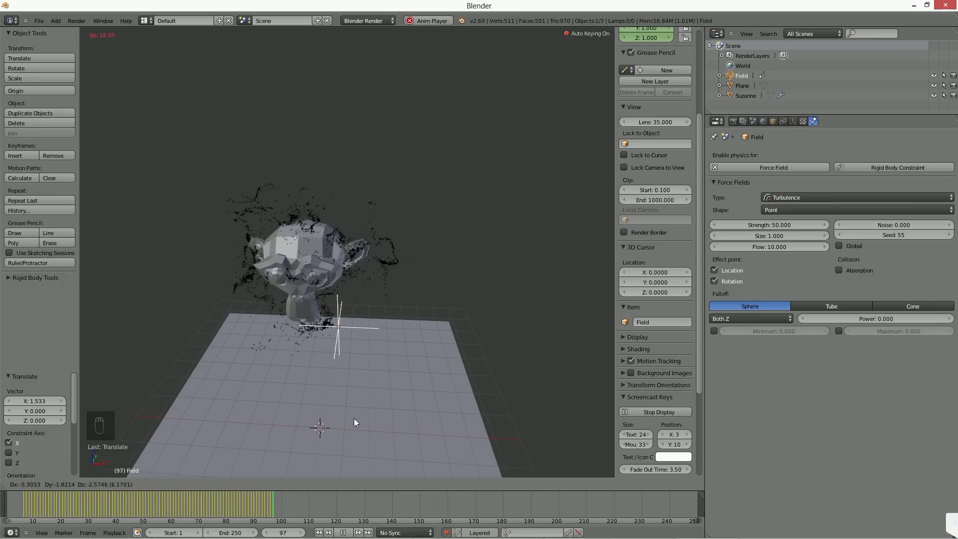
{"action": "left_click", "coordinate": [508, 259]}
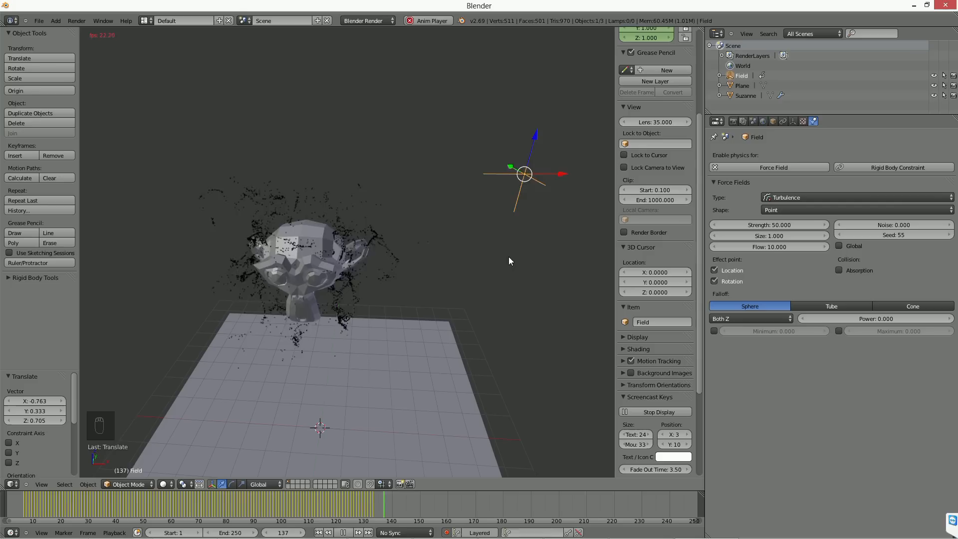
{"action": "key", "text": "Escape"}
Step: Review the field's recorded motion by scrubbing and replaying from the first frame, checking the monkey and field in turn
{"action": "left_click", "coordinate": [204, 523]}
{"action": "mouse_move", "coordinate": [209, 527]}
{"action": "left_mouse_down"}
{"action": "mouse_move", "coordinate": [226, 524]}
{"action": "mouse_move", "coordinate": [193, 524]}
{"action": "left_mouse_up"}
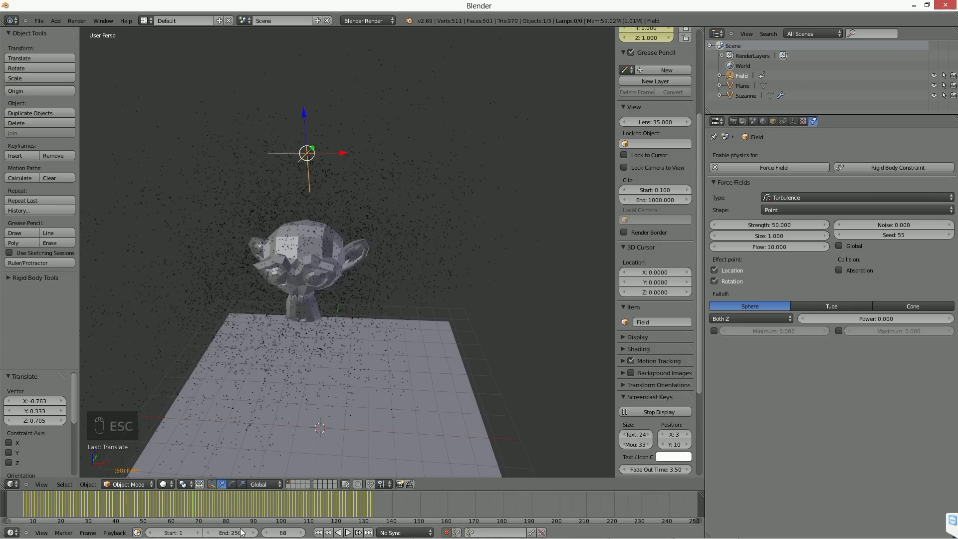
{"action": "left_click", "coordinate": [319, 532]}
{"action": "left_click", "coordinate": [348, 532]}
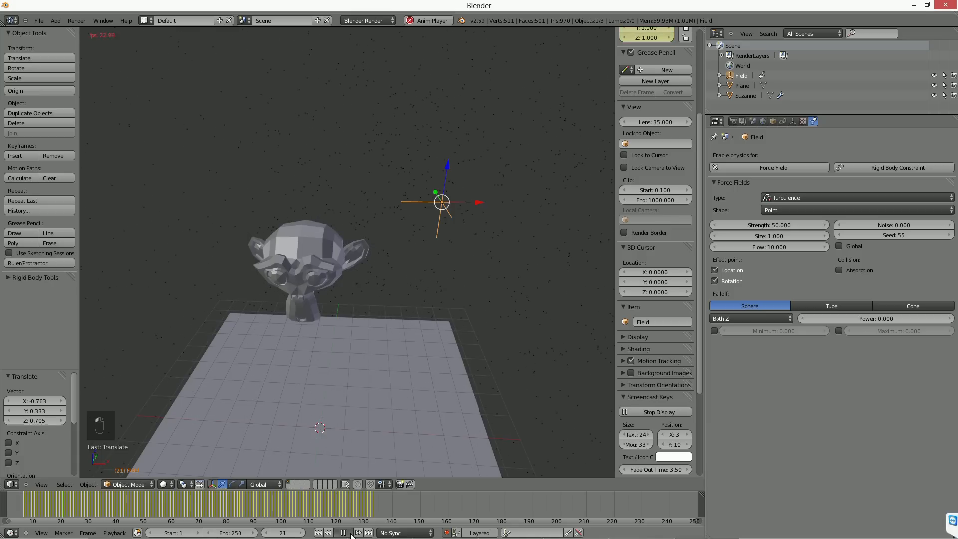
{"action": "key", "text": "Escape"}
{"action": "right_click", "coordinate": [307, 267]}
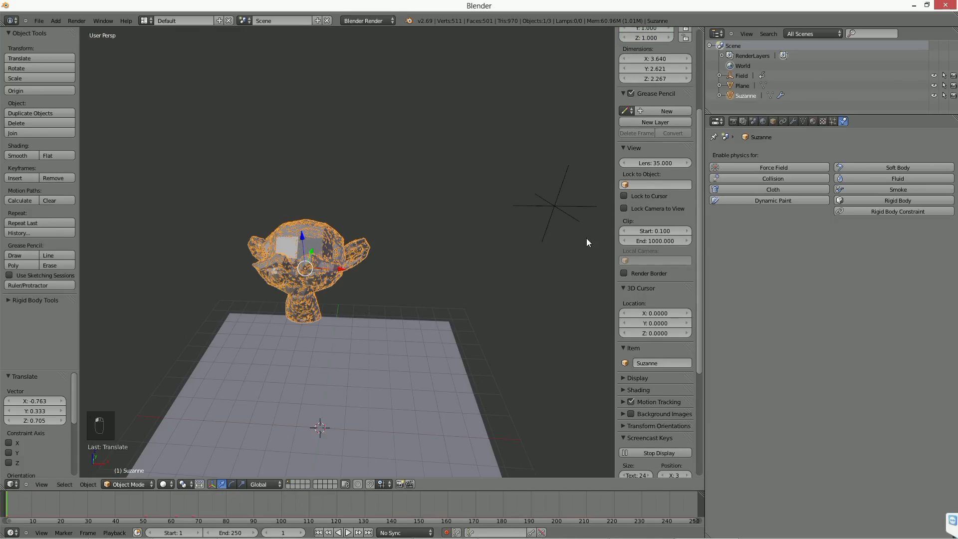
{"action": "right_click", "coordinate": [568, 217]}
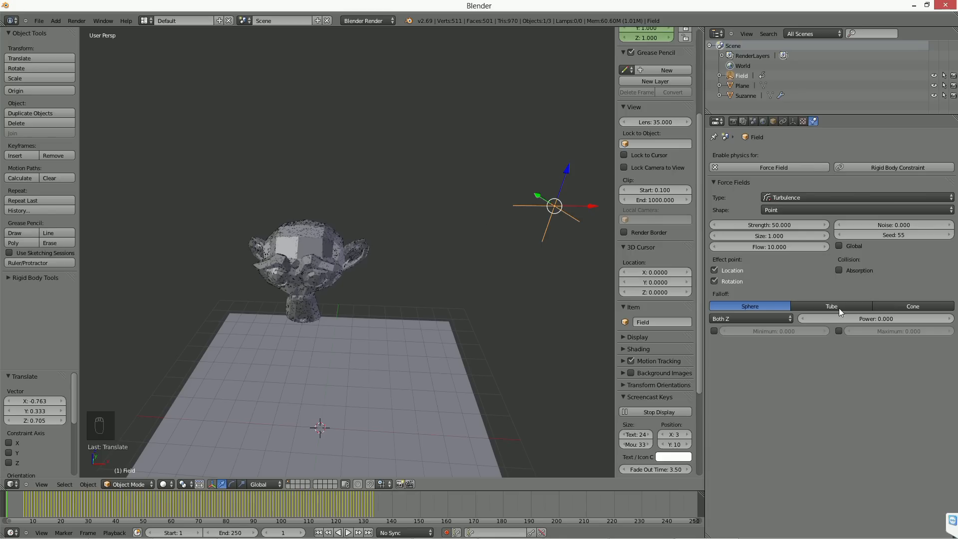
{"action": "right_click", "coordinate": [323, 271]}
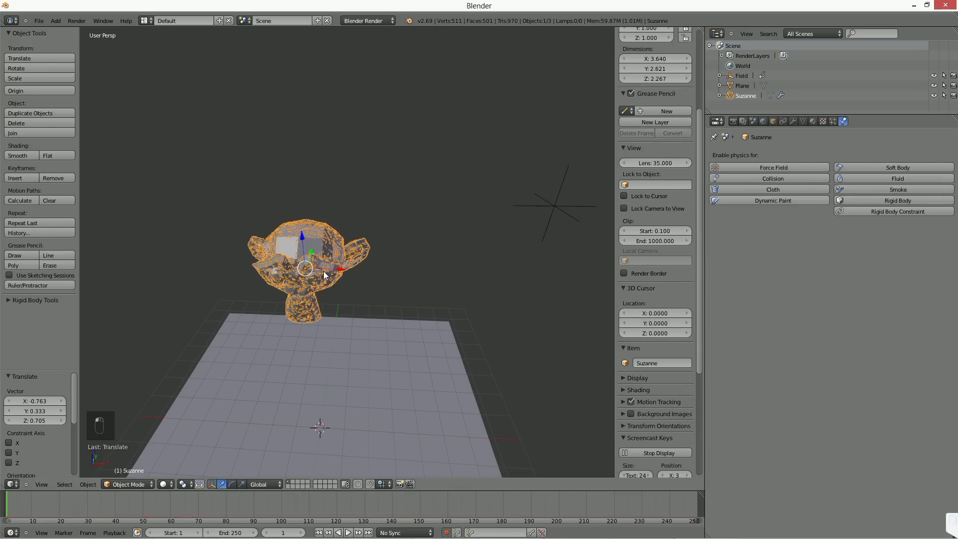
Step: Add a wind force field at the 3D cursor, look over its settings, and delete it
{"action": "right_click", "coordinate": [568, 214]}
{"action": "key", "text": "shift+a"}
{"action": "mouse_move", "coordinate": [476, 225]}
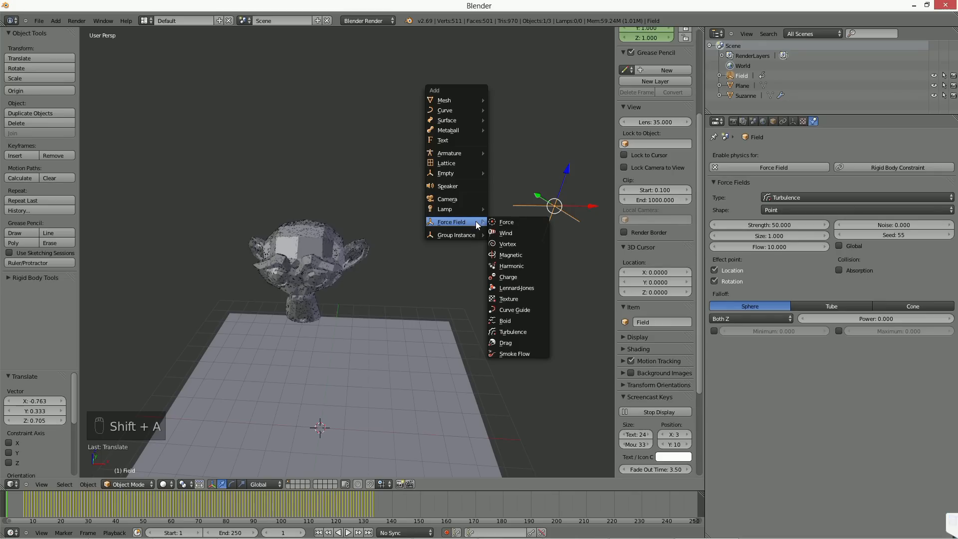
{"action": "left_click", "coordinate": [513, 231]}
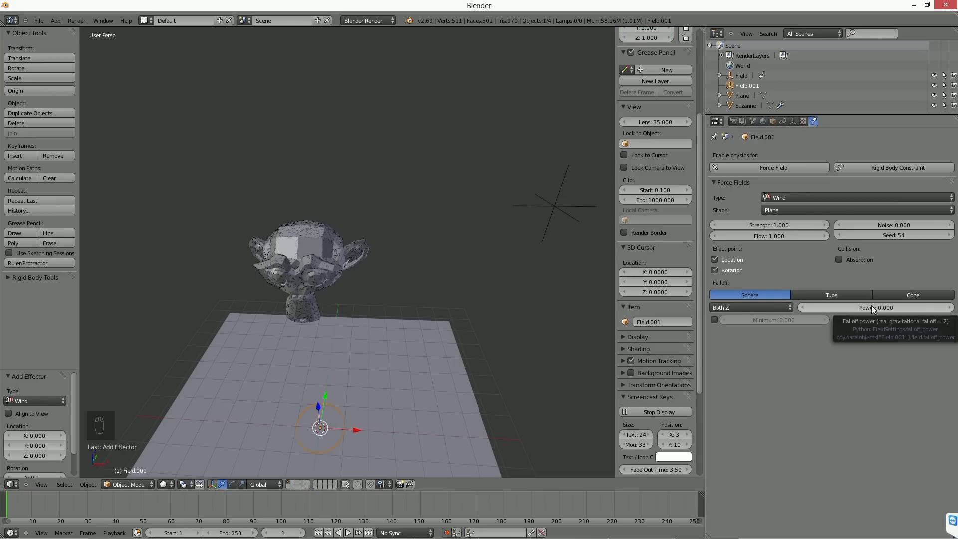
{"action": "key", "text": "Delete"}
{"action": "key", "text": "Delete"}
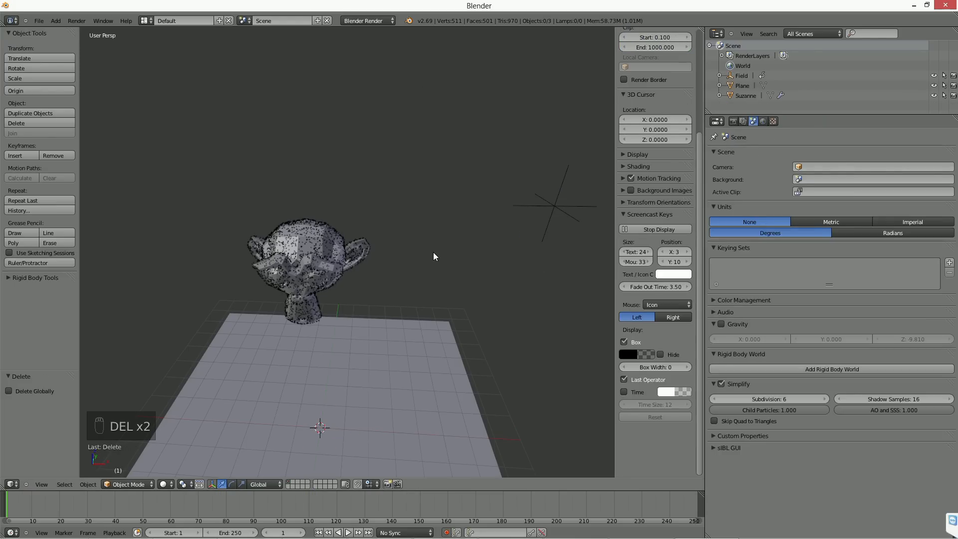
Step: Reselect the turbulence field, check its animation and return to frame 1, then set its size to 10
{"action": "right_click", "coordinate": [546, 211]}
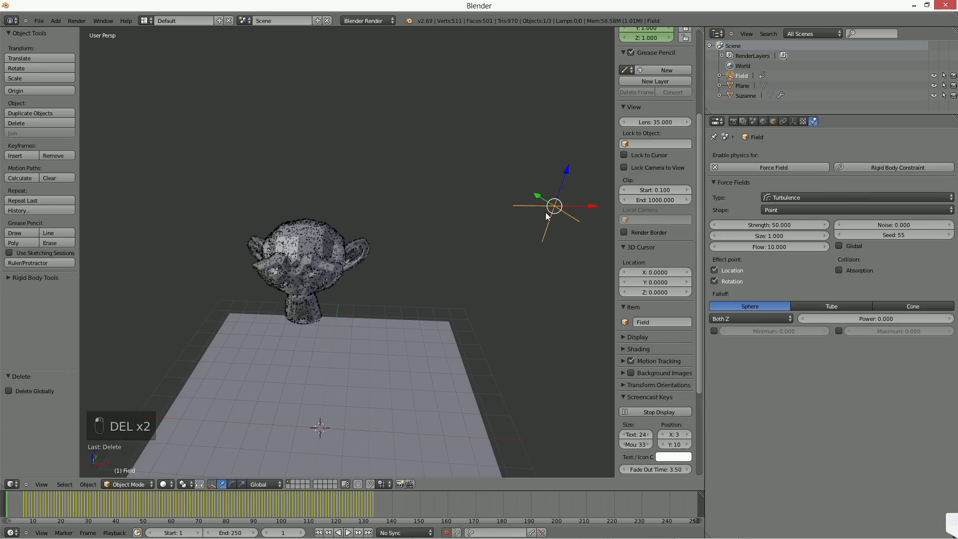
{"action": "left_click", "coordinate": [166, 493]}
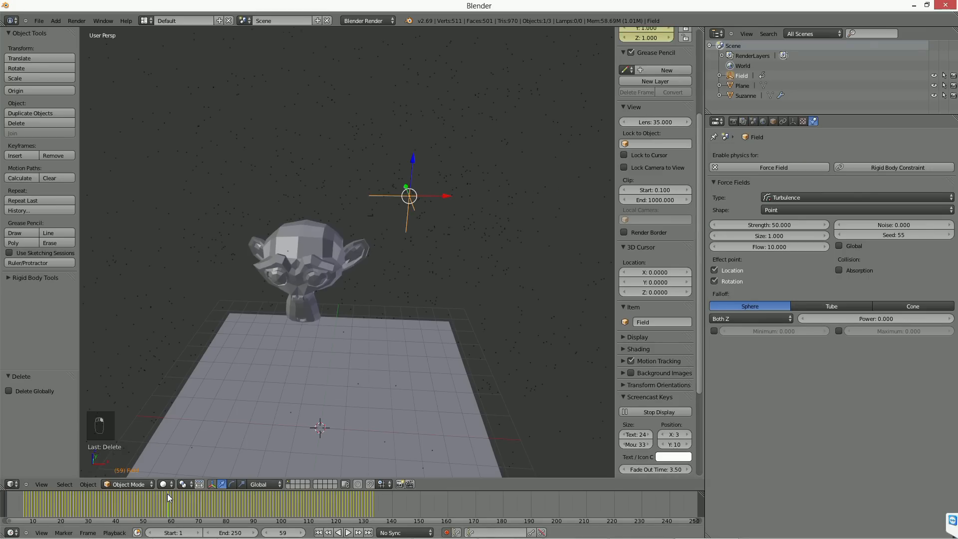
{"action": "left_click", "coordinate": [318, 532]}
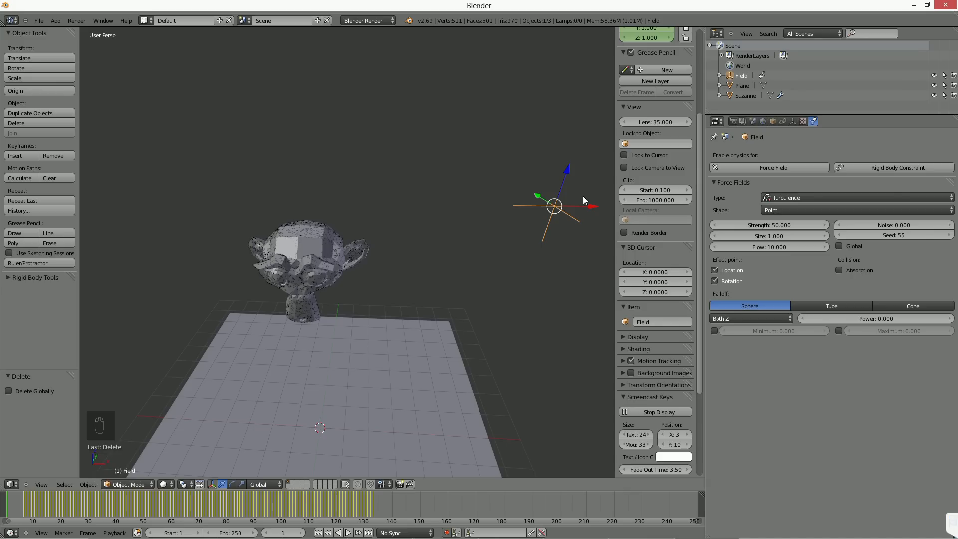
{"action": "middle_click_drag", "start_coordinate": [557, 225], "coordinate": [541, 227]}
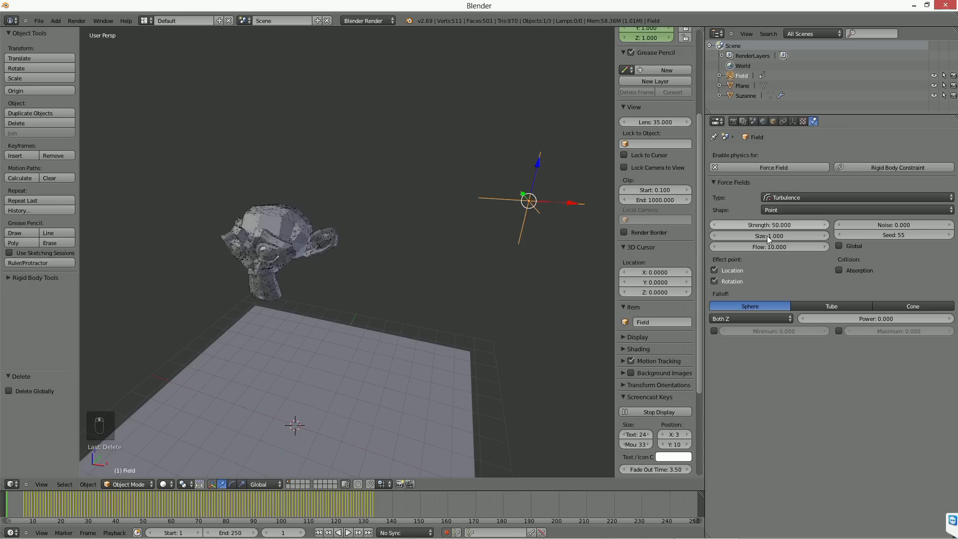
{"action": "left_click_drag", "start_coordinate": [768, 235], "coordinate": [822, 235]}
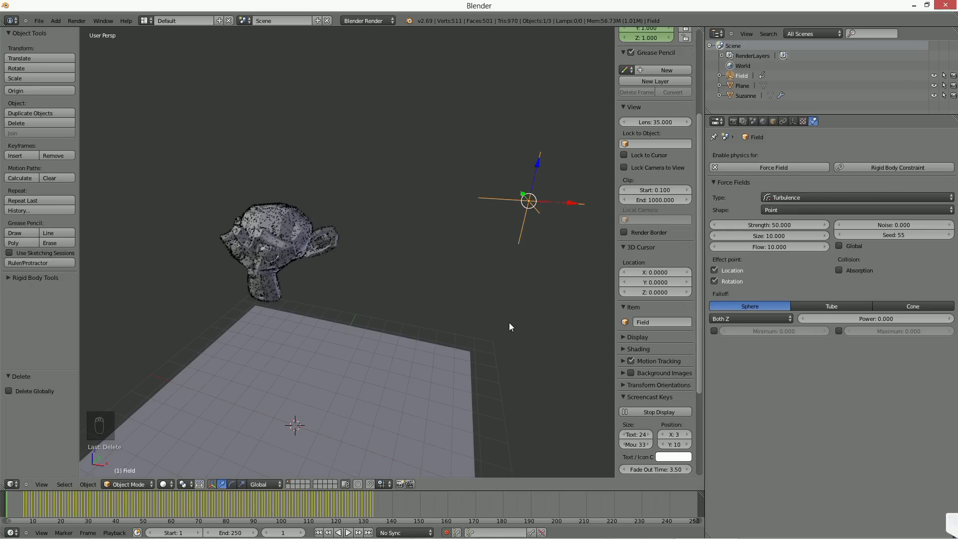
Step: Clear all location, rotation and scale keyframes from the turbulence field
{"action": "scroll", "coordinate": [644, 127], "scroll_direction": "up", "scroll_amount": 6}
{"action": "right_click", "coordinate": [662, 59]}
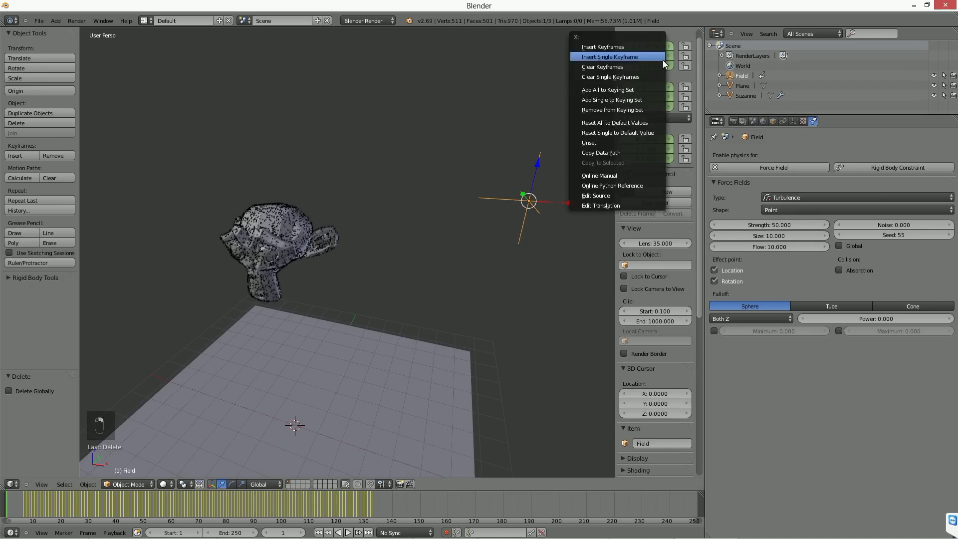
{"action": "left_click", "coordinate": [640, 66]}
{"action": "right_click", "coordinate": [648, 97]}
{"action": "left_click", "coordinate": [642, 106]}
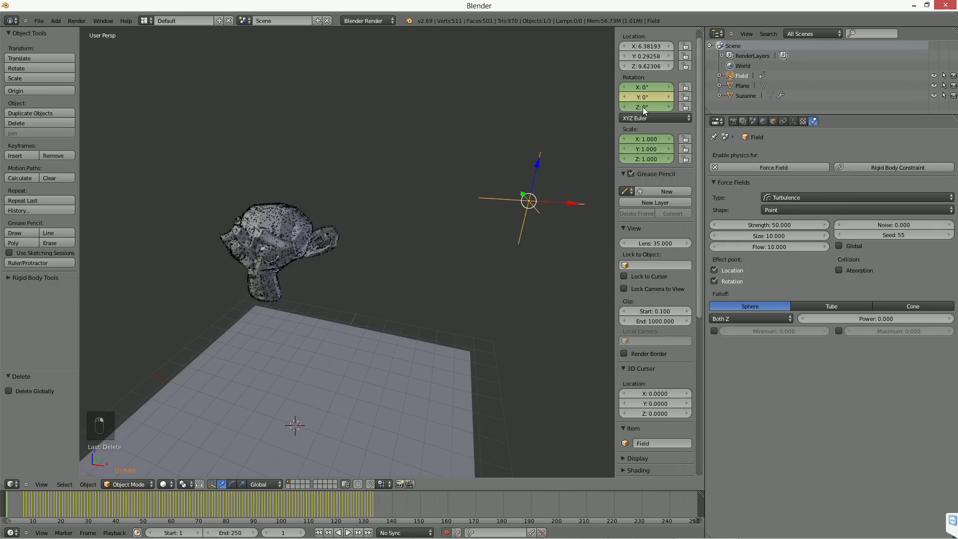
{"action": "right_click", "coordinate": [645, 146]}
{"action": "left_click", "coordinate": [627, 155]}
{"action": "right_click", "coordinate": [643, 99]}
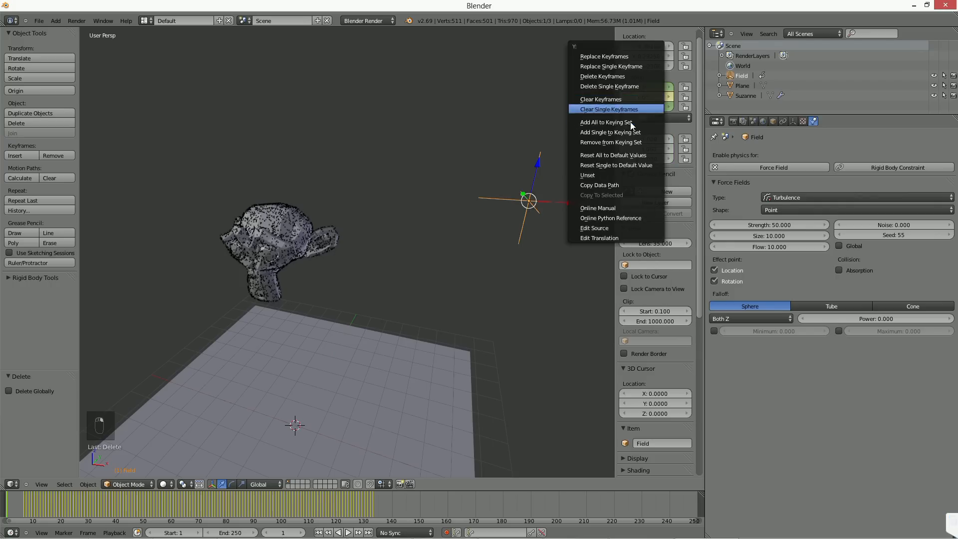
{"action": "left_click", "coordinate": [630, 87]}
{"action": "right_click", "coordinate": [647, 100]}
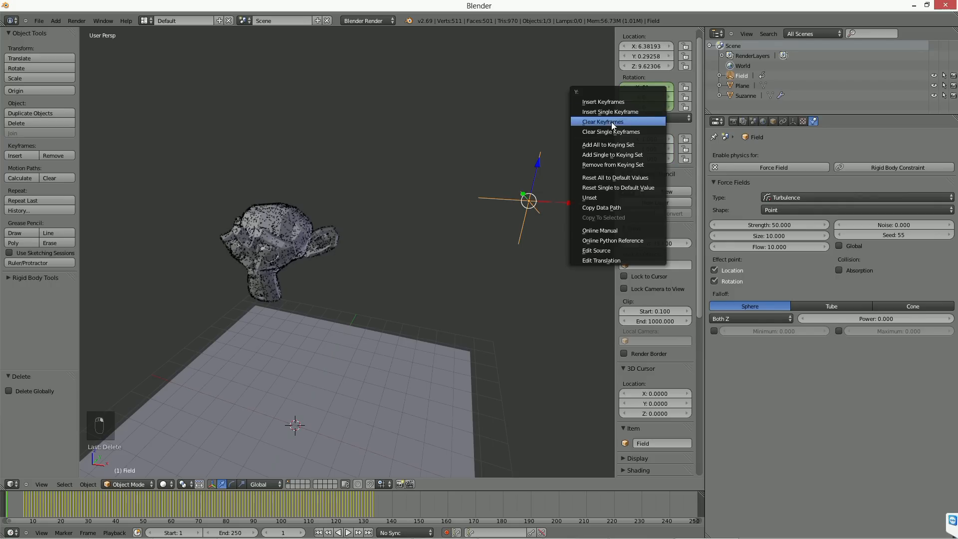
{"action": "left_click", "coordinate": [611, 122]}
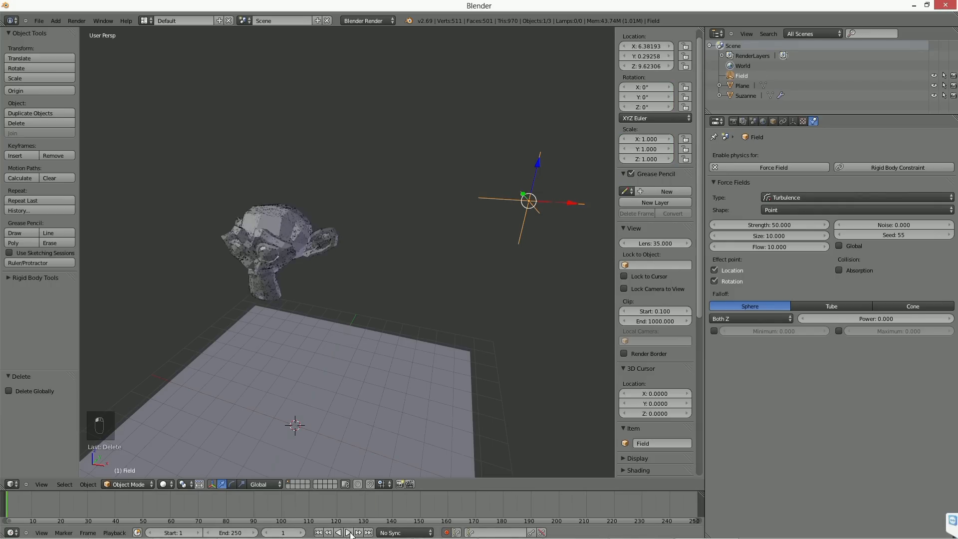
Step: Play the simulation with the monkey selected, examine the particle stream from another angle, and stop playback
{"action": "left_click", "coordinate": [348, 532]}
{"action": "right_click", "coordinate": [286, 241]}
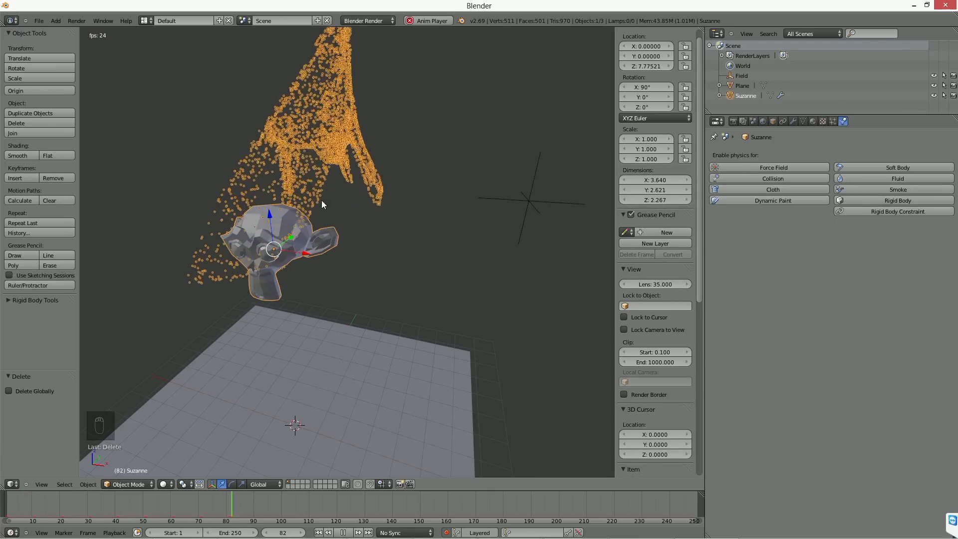
{"action": "middle_click_drag", "start_coordinate": [309, 299], "coordinate": [319, 352]}
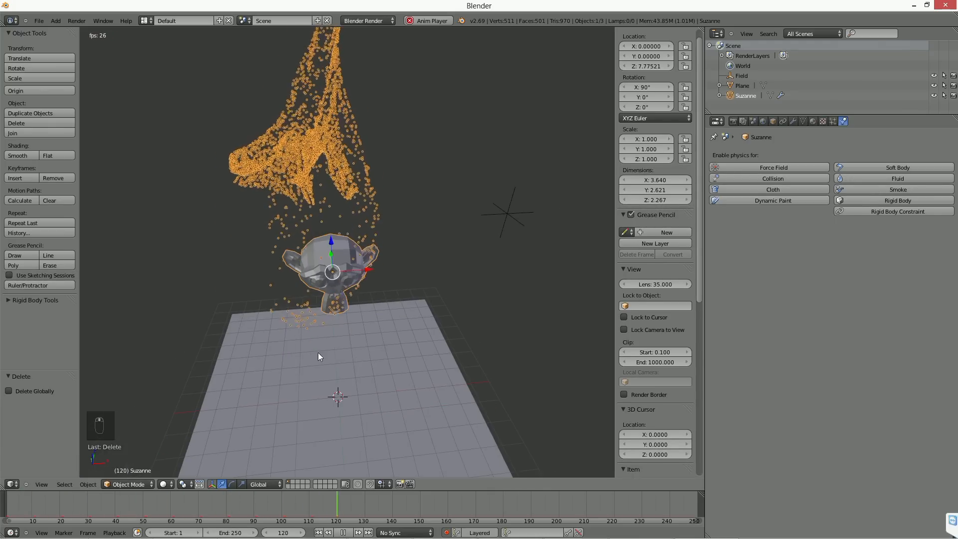
{"action": "left_click", "coordinate": [340, 533]}
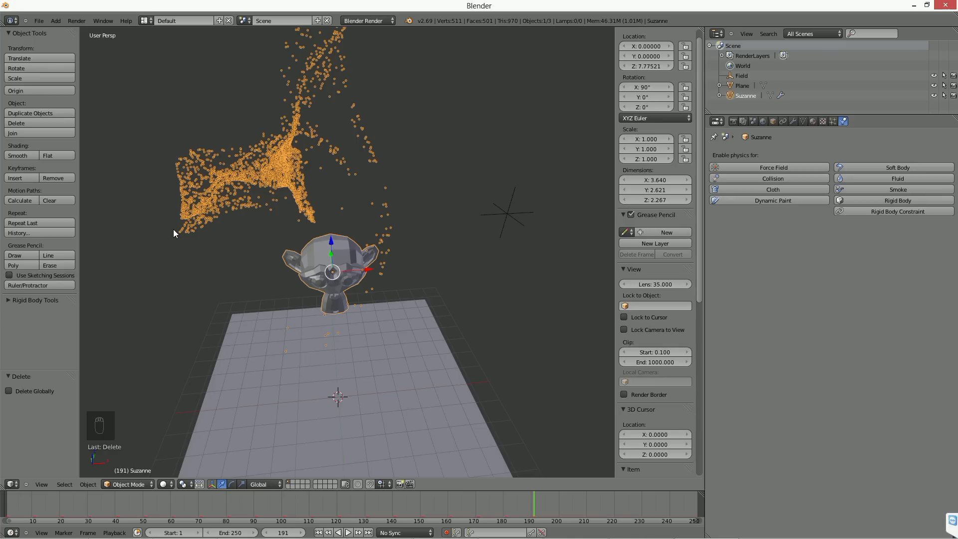
Step: Select the turbulence field and look over its shape and falloff settings
{"action": "right_click", "coordinate": [502, 213]}
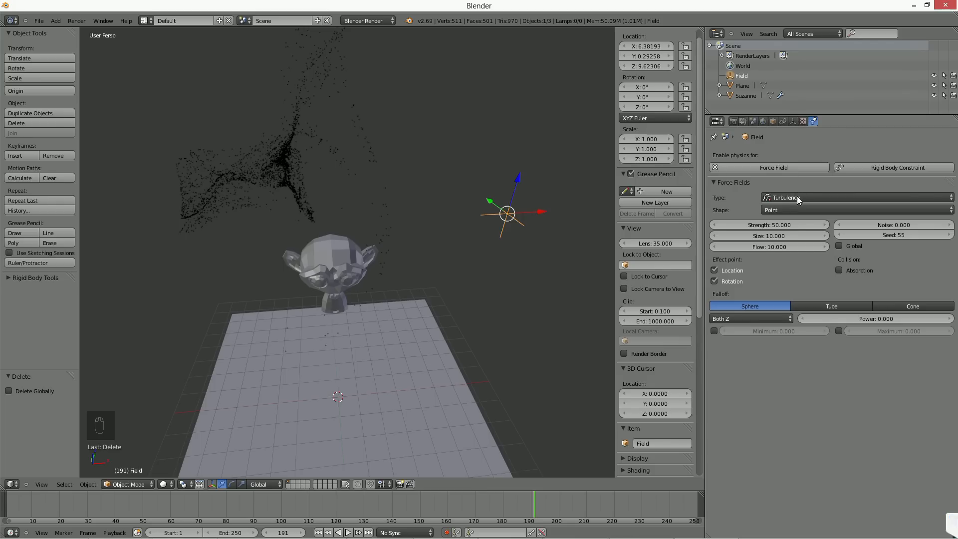
{"action": "left_click", "coordinate": [781, 211]}
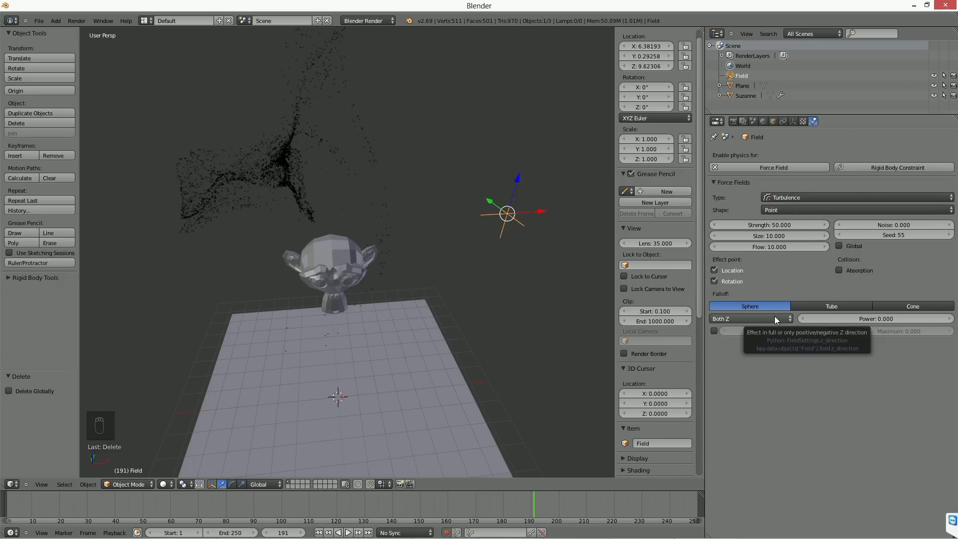
Step: Add a texture force field at the 3D cursor and look over its texture mode setting
{"action": "key", "text": "shift+a"}
{"action": "mouse_move", "coordinate": [449, 251]}
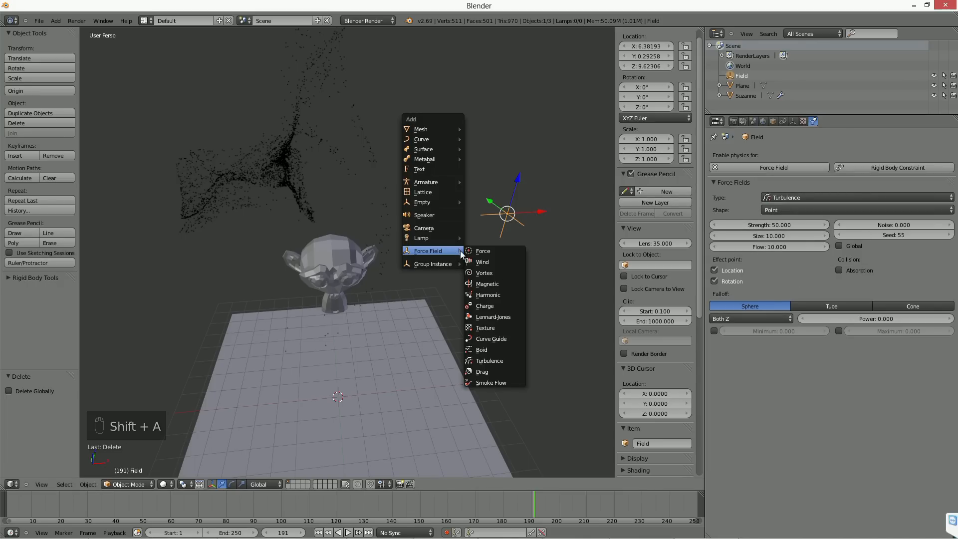
{"action": "left_click", "coordinate": [489, 327]}
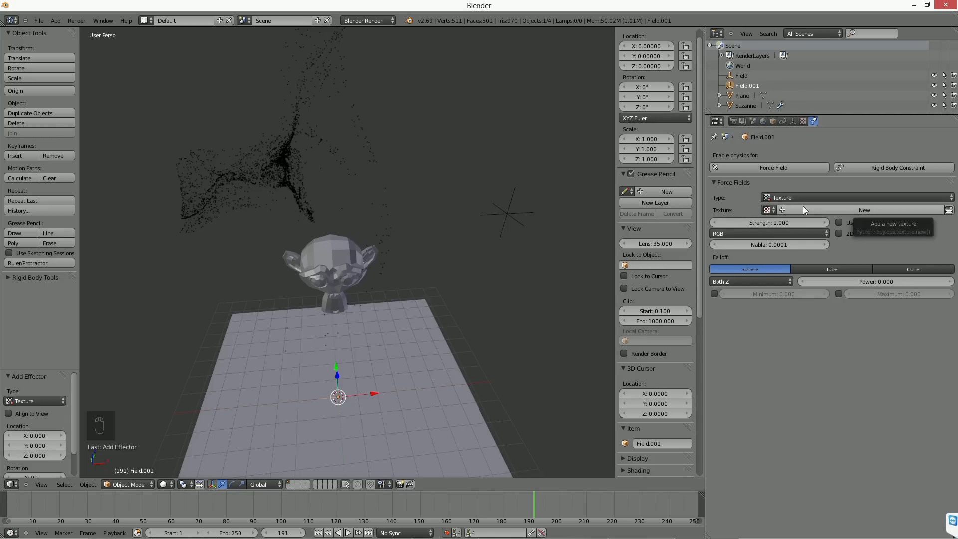
{"action": "left_click", "coordinate": [749, 233]}
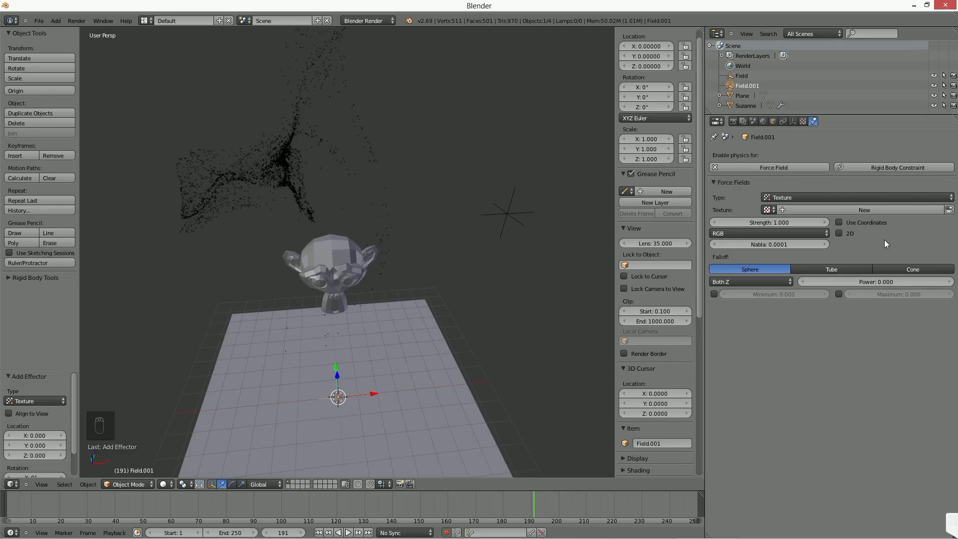
Step: Create a new texture of type Image or Movie for the texture force field, and delete the field
{"action": "left_click", "coordinate": [806, 210]}
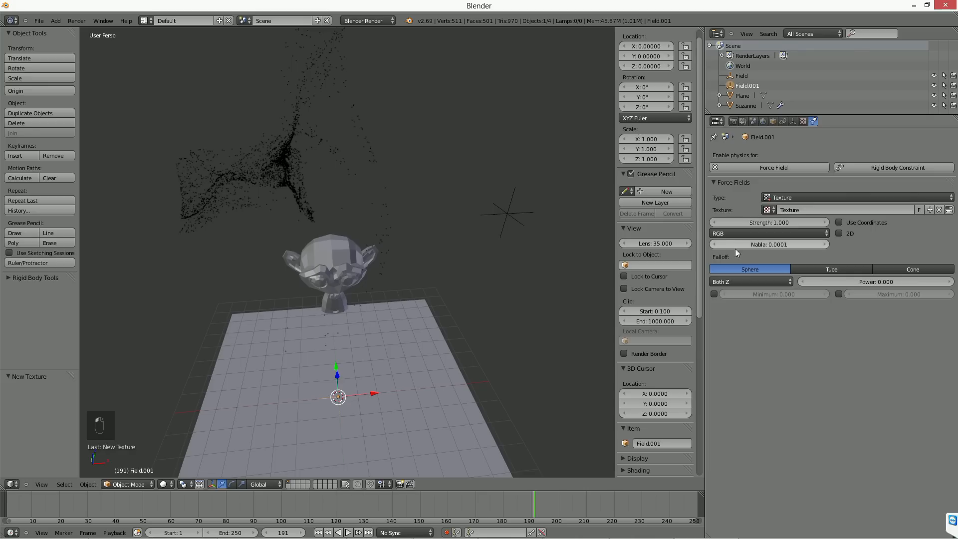
{"action": "left_click", "coordinate": [800, 122]}
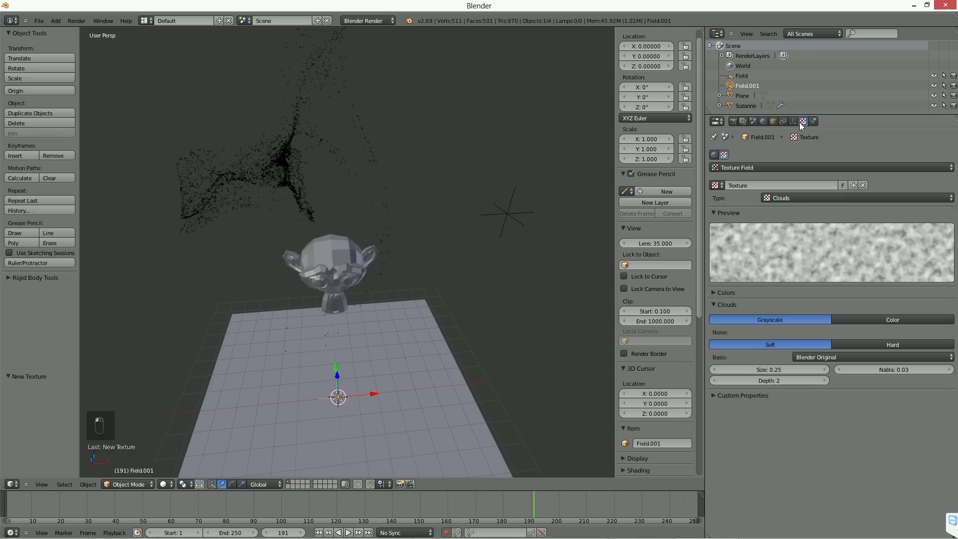
{"action": "left_click", "coordinate": [787, 197]}
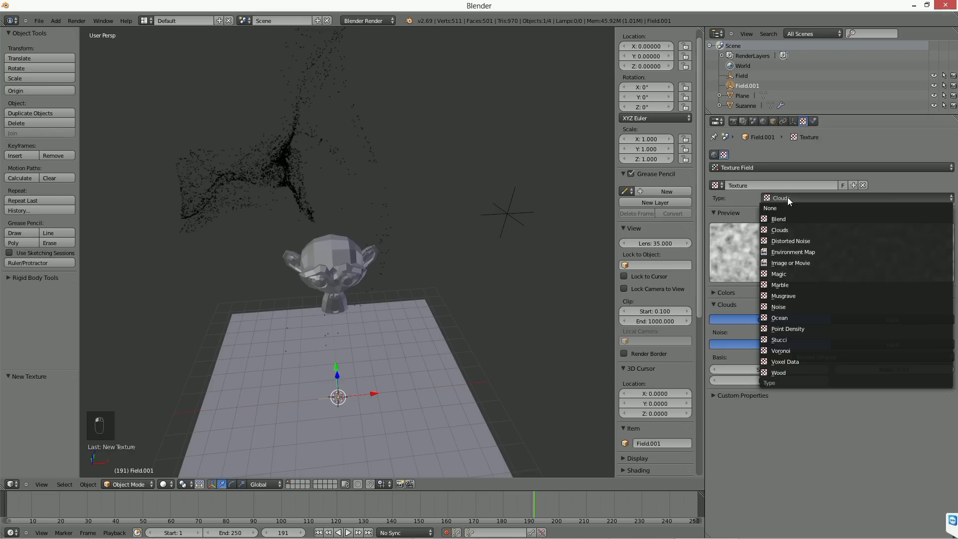
{"action": "left_click", "coordinate": [807, 262]}
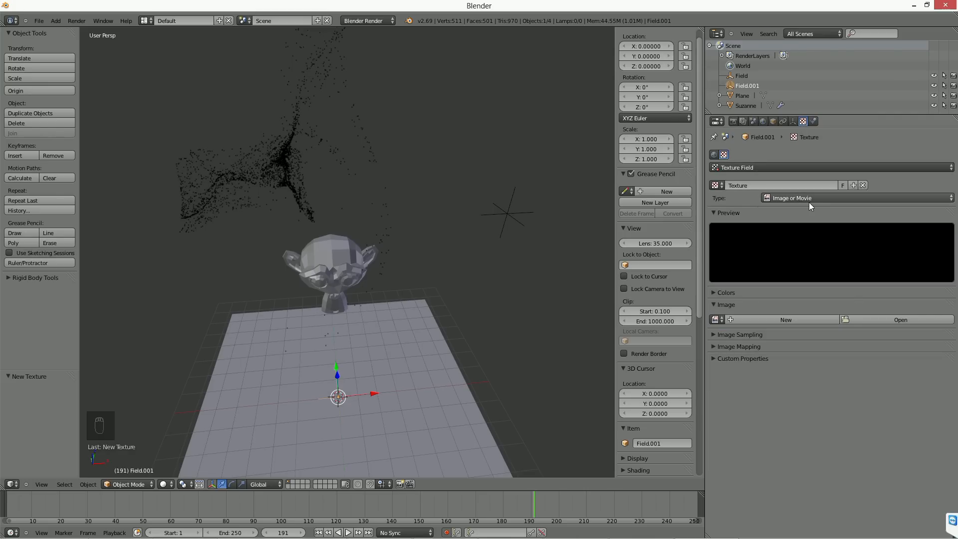
{"action": "key", "text": "Delete"}
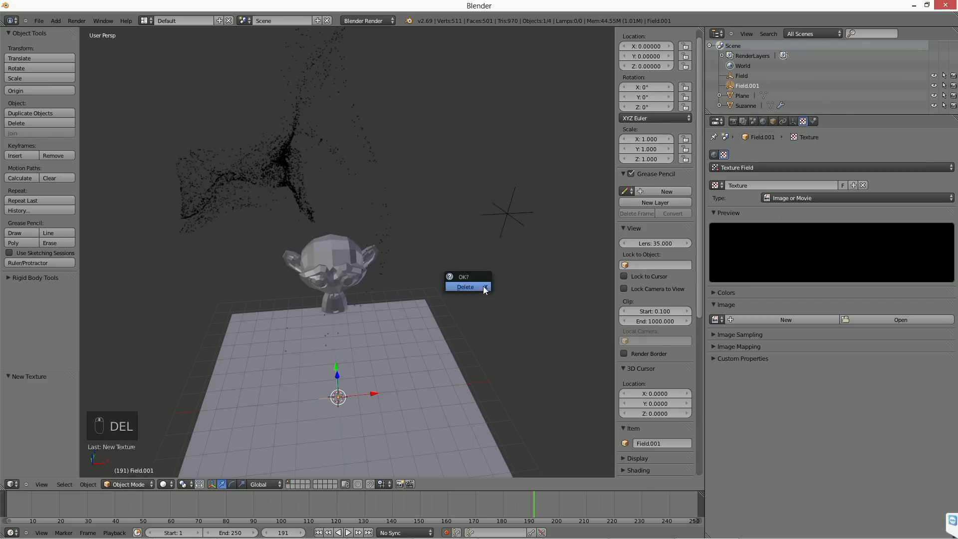
{"action": "left_click", "coordinate": [483, 286]}
Step: Select the monkey and look over its particle system's emission, velocity and physics settings
{"action": "right_click", "coordinate": [340, 268]}
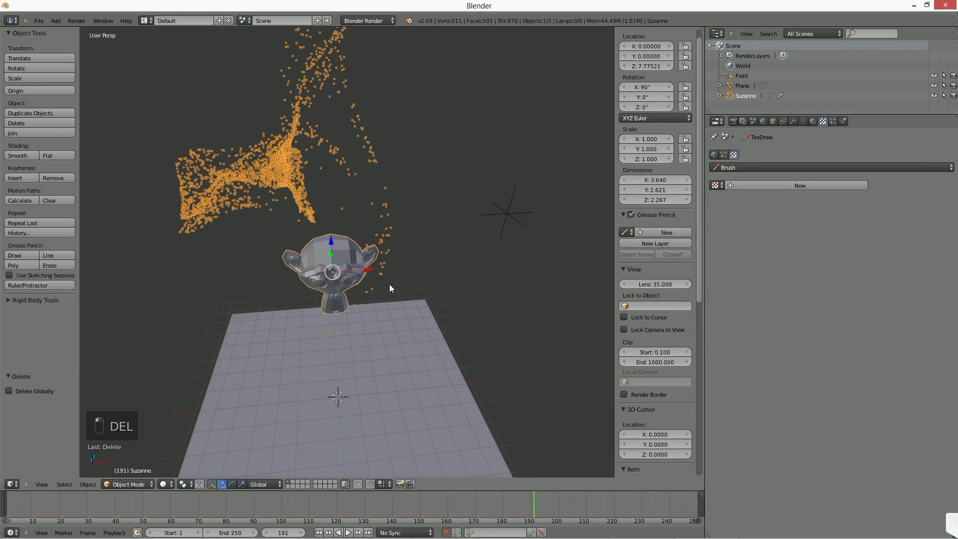
{"action": "key", "text": "shift+a"}
{"action": "mouse_move", "coordinate": [389, 283]}
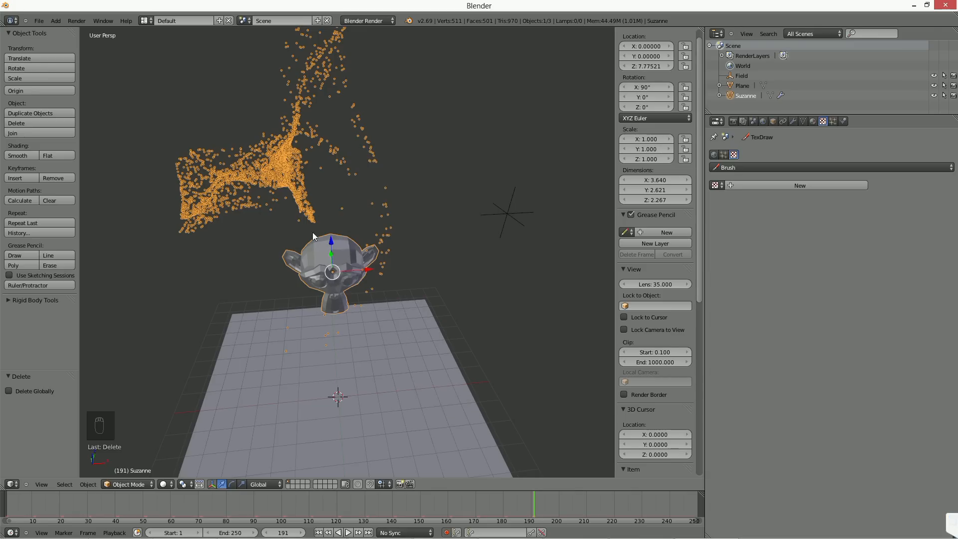
{"action": "left_click", "coordinate": [833, 121]}
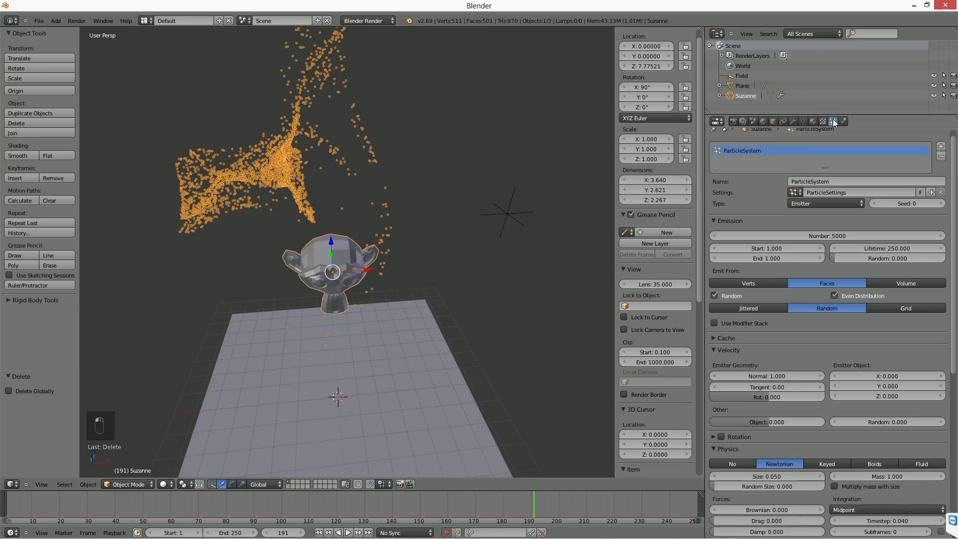
{"action": "scroll", "coordinate": [846, 357], "scroll_direction": "down", "scroll_amount": 3}
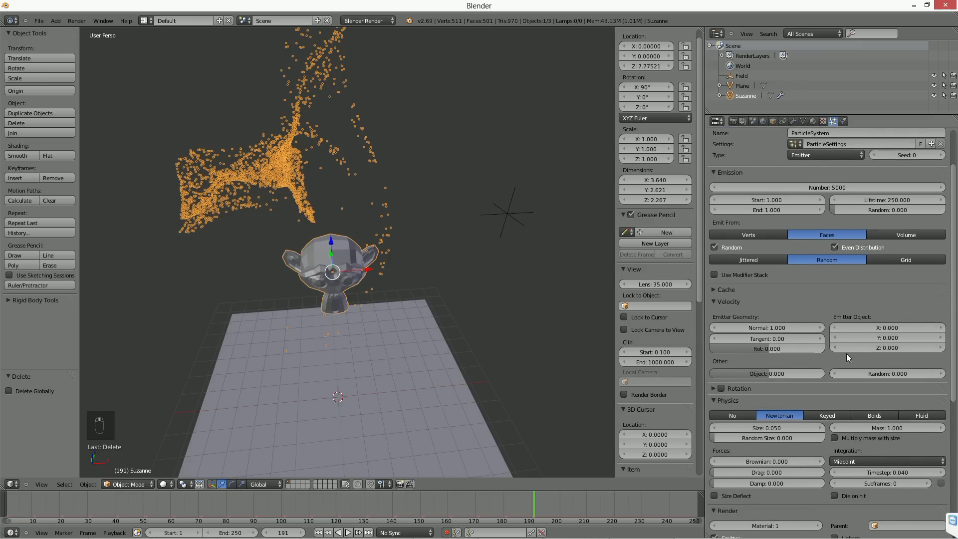